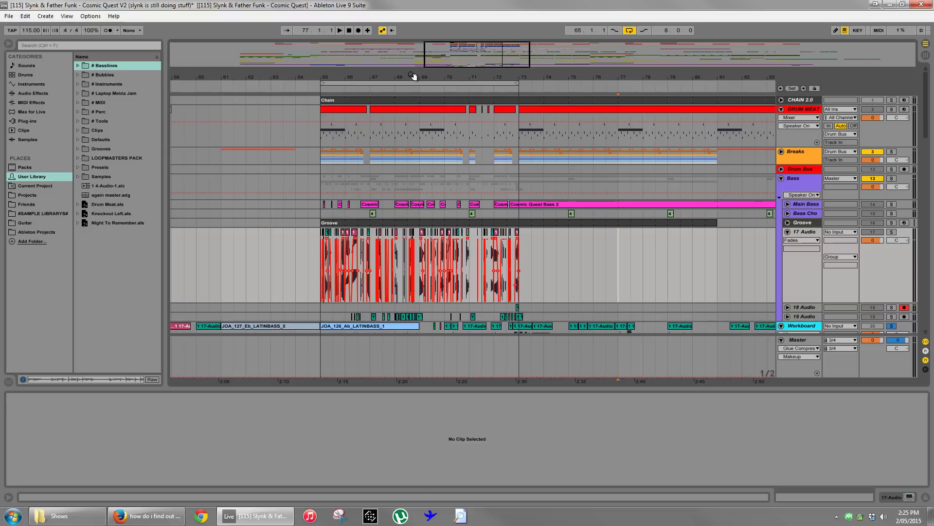
Unsolo the Workboard track and play the arrangement from bar 65 to hear the chopped bass in the full mix.
click(305, 263)
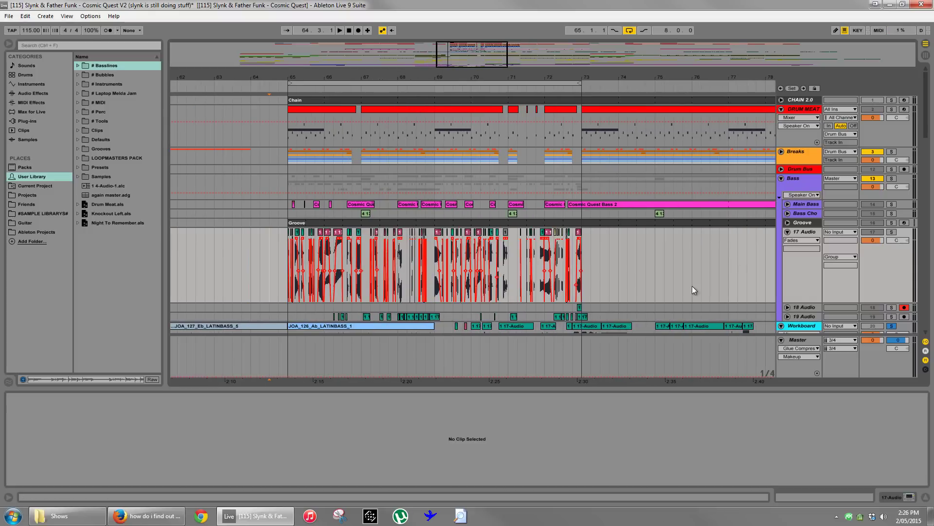
scroll(312, 244, down, 2)
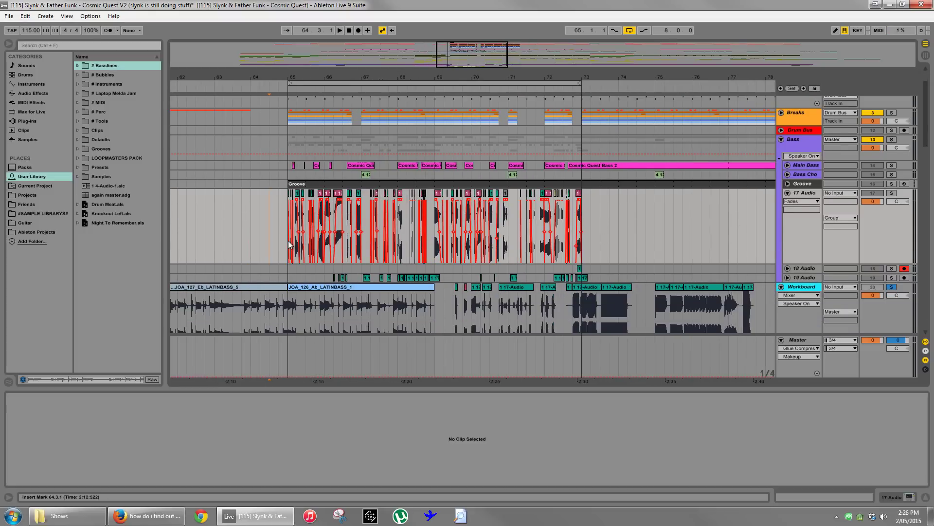
click(288, 268)
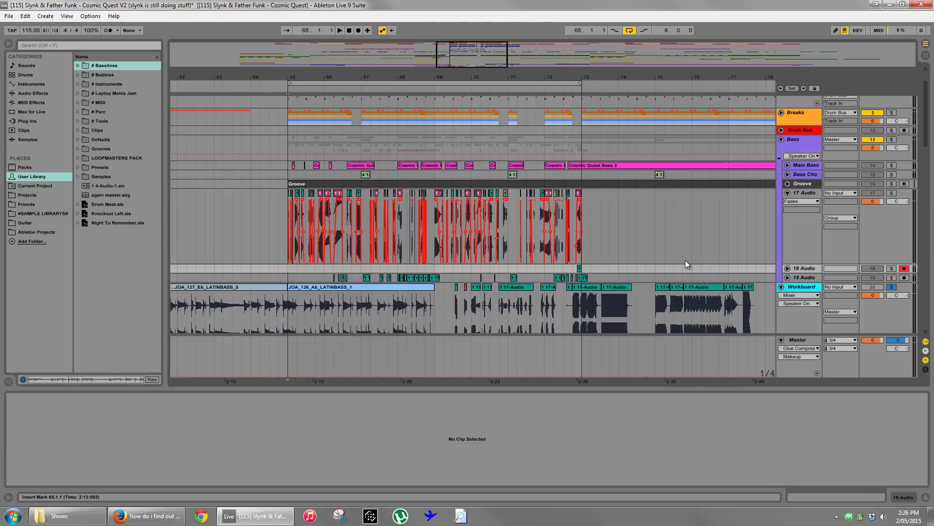
click(892, 287)
key(space)
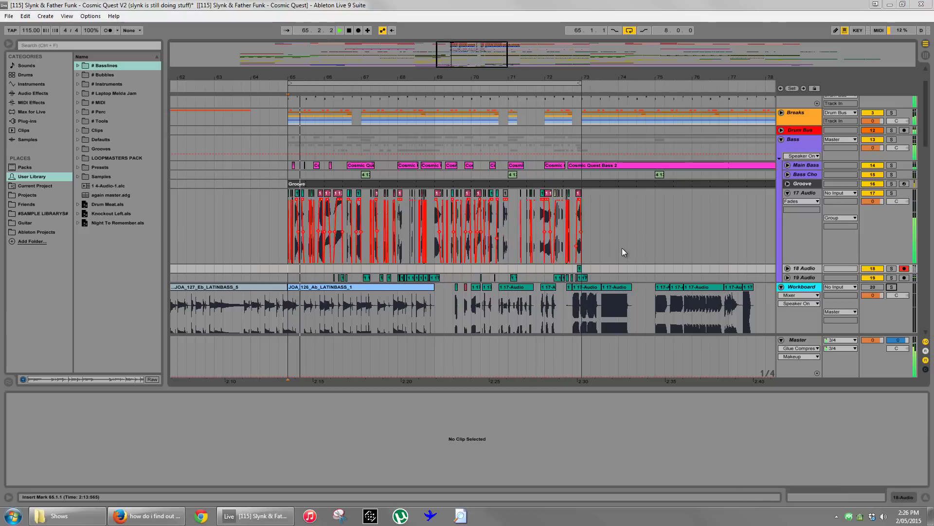
click(610, 241)
key(space)
Solo the Workboard track and play the JOA_127_Eb_LATINBASS_5 clip from its start at bar 61.
drag(474, 73, 486, 142)
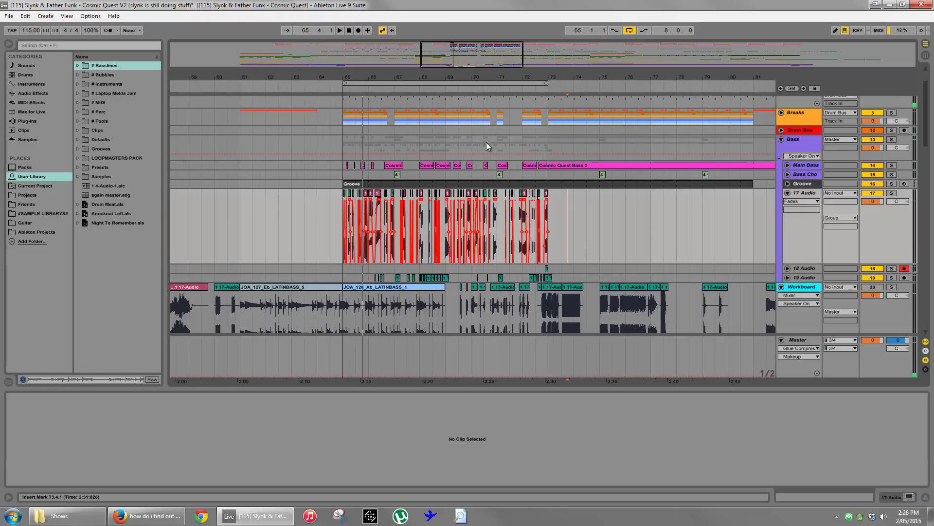
scroll(489, 151, down, 5)
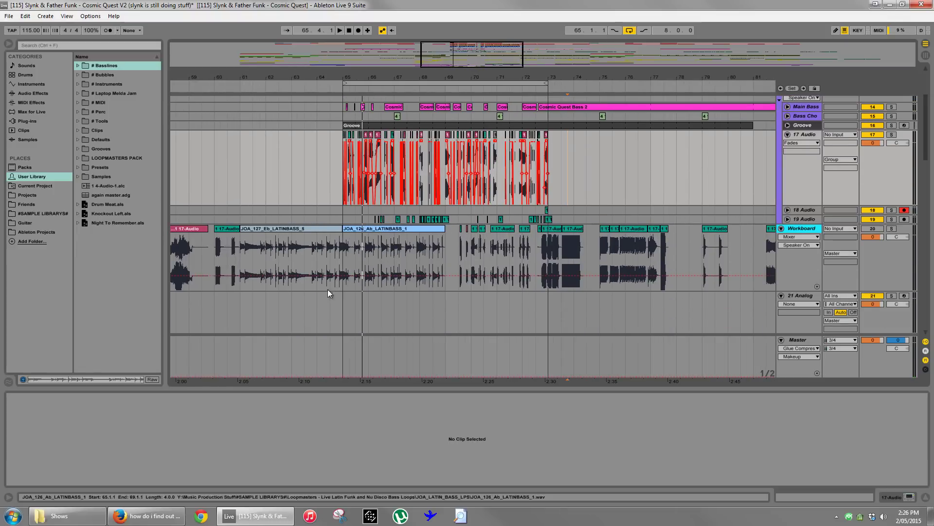
click(293, 228)
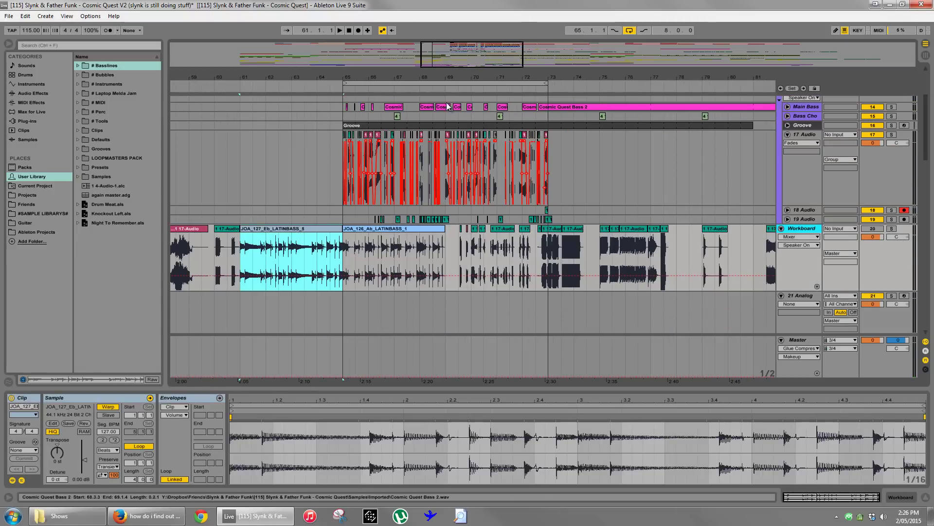
drag(445, 74, 402, 91)
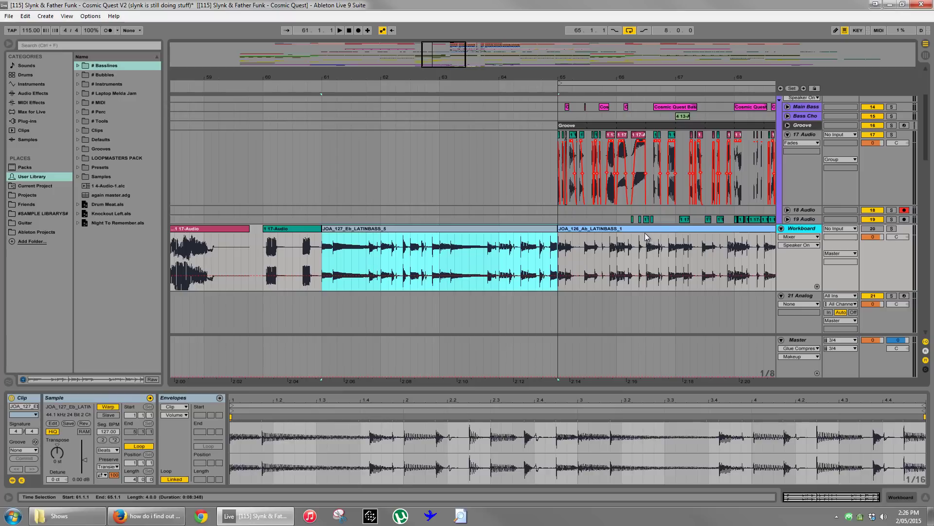
click(367, 261)
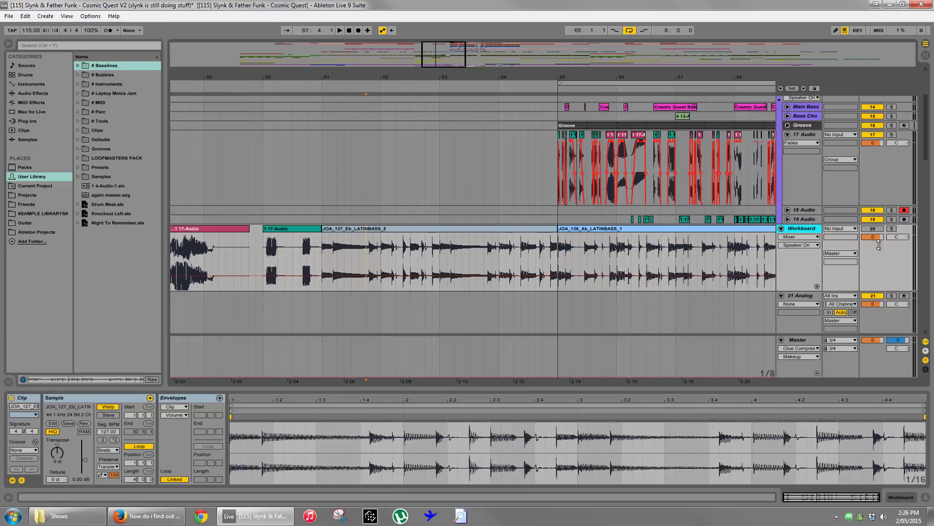
click(893, 230)
click(442, 228)
key(space)
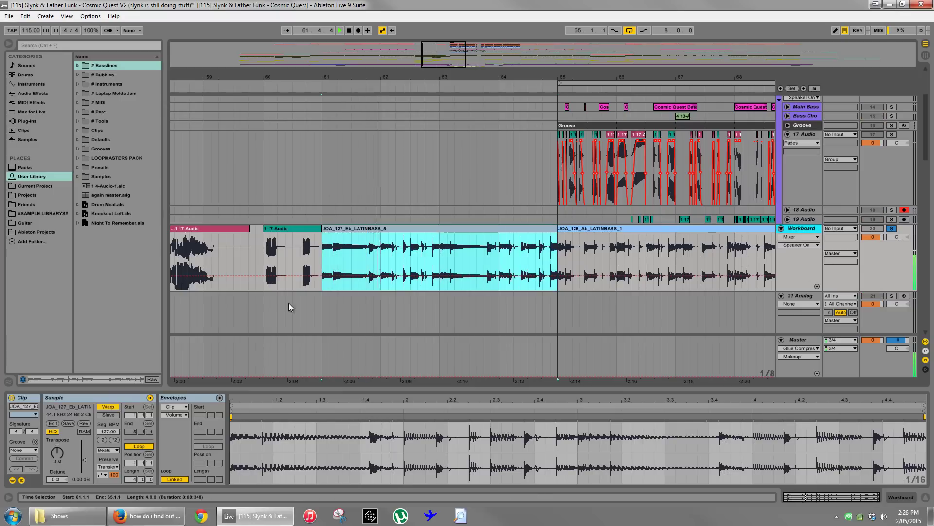
Turn off warping for the JOA_127_Eb_LATINBASS_5 clip and play it back unwarped.
click(108, 406)
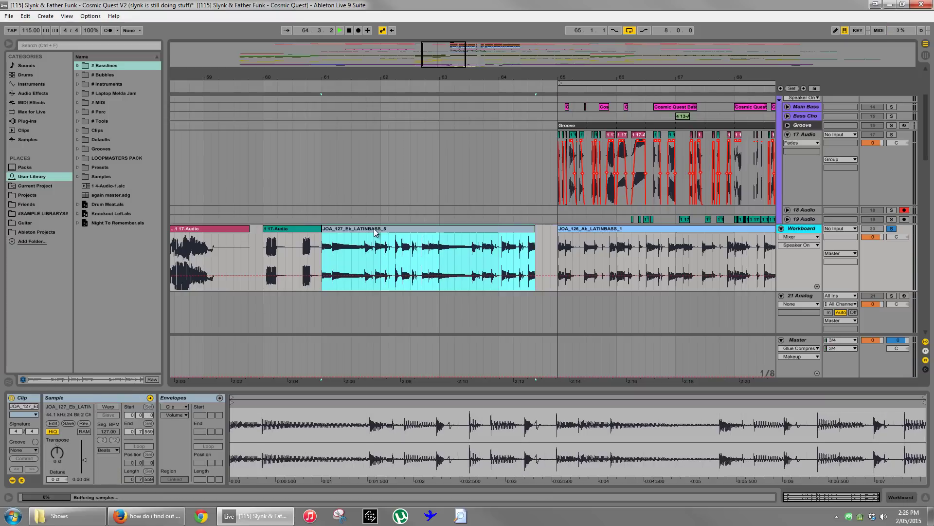
key(space)
key(space)
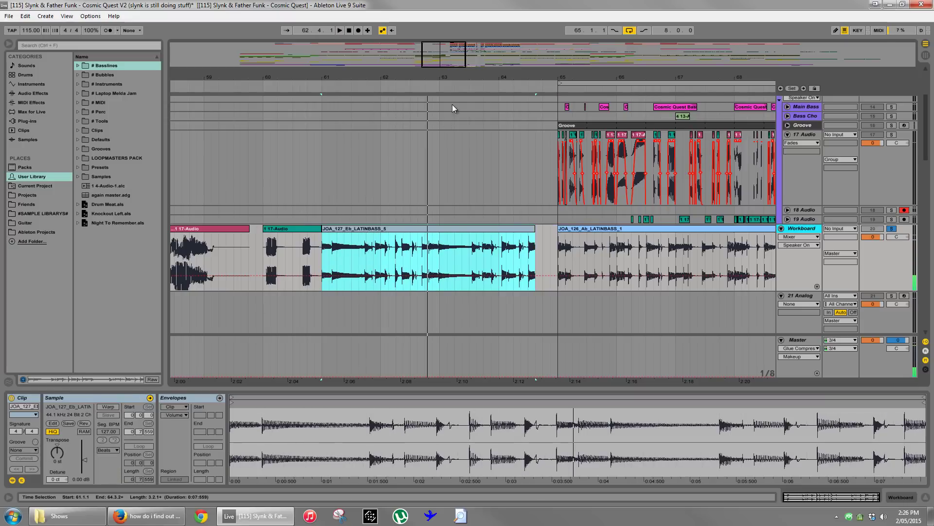
Audition individual notes of the JOA_127_Eb_LATINBASS_5 clip from 62.1.4 and 62.1.2.
drag(418, 74, 418, 92)
click(335, 264)
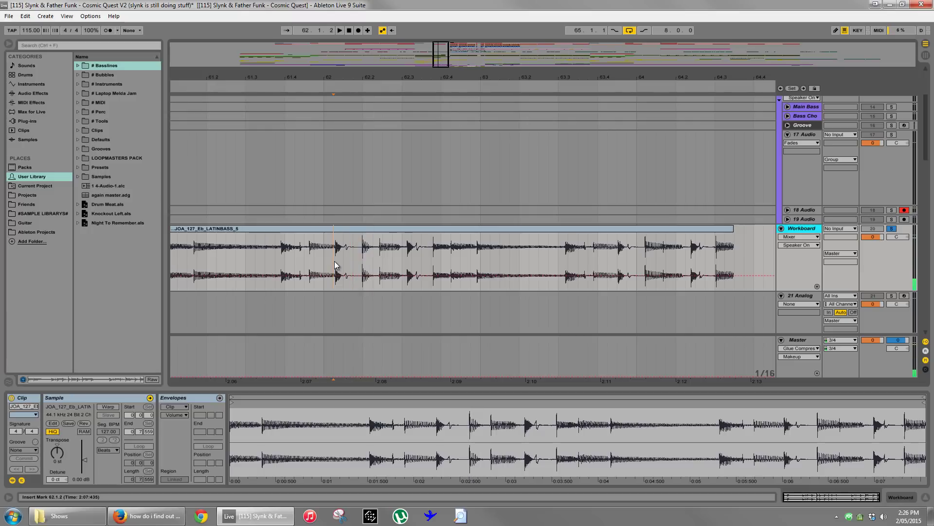
click(359, 261)
key(space)
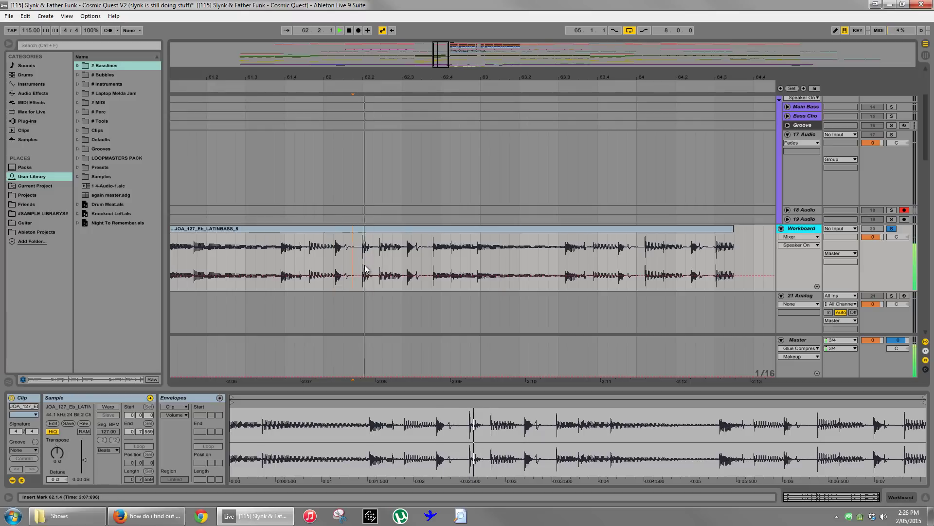
click(334, 259)
key(space)
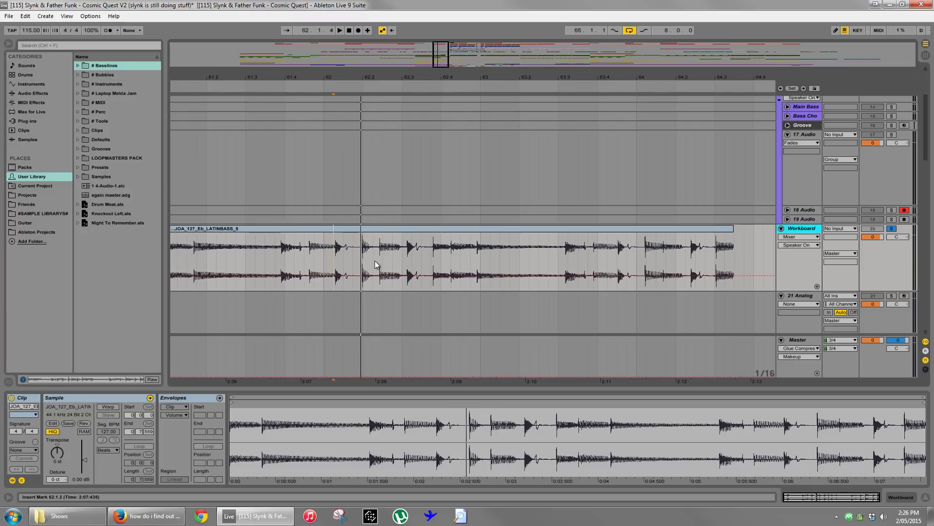
key(space)
Turn off warping for the JOA_126_Ab_LATINBASS_1 clip at bar 65 and play it through.
drag(489, 77, 180, 89)
click(376, 230)
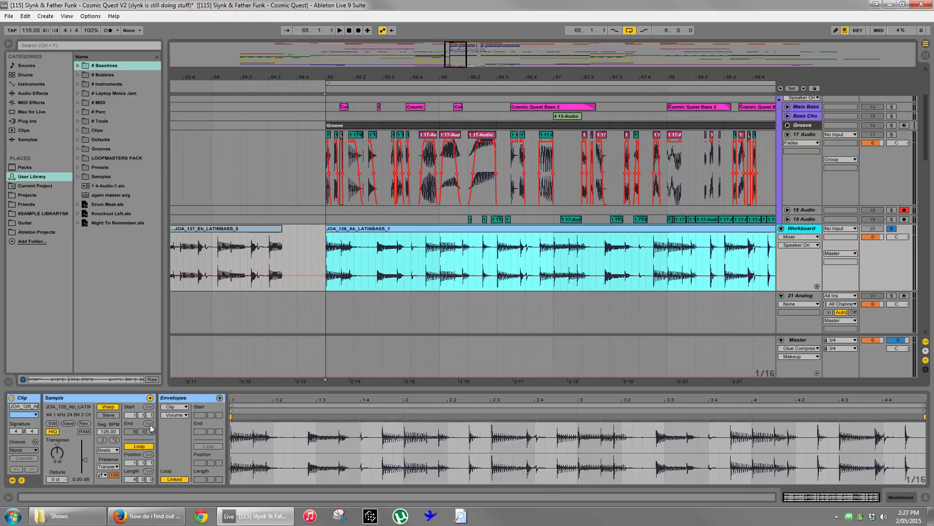
click(116, 411)
key(space)
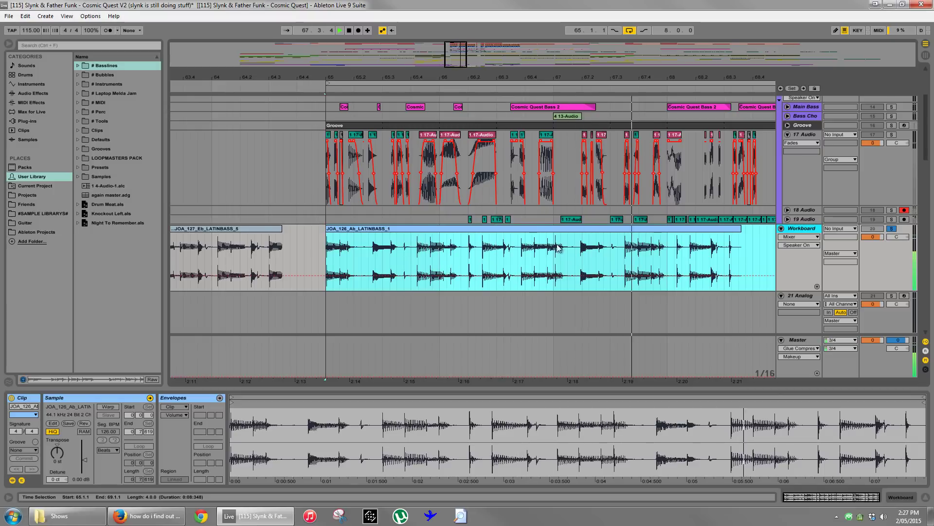
drag(504, 79, 505, 68)
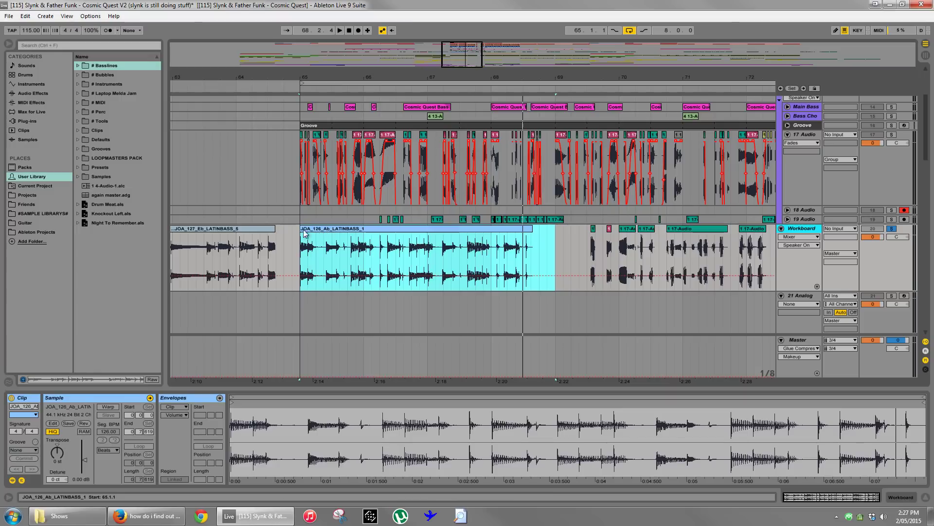
click(328, 233)
scroll(404, 178, down, 1)
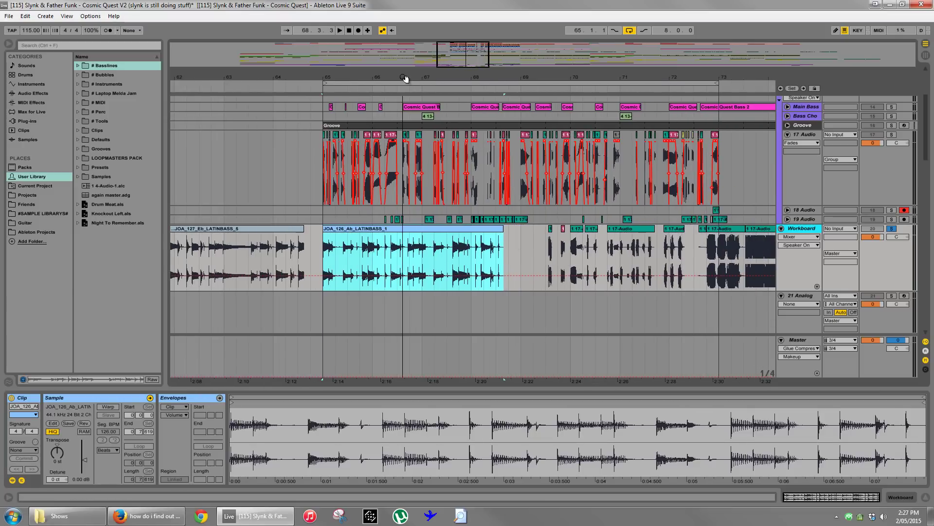
scroll(404, 179, up, 1)
drag(373, 257, 419, 130)
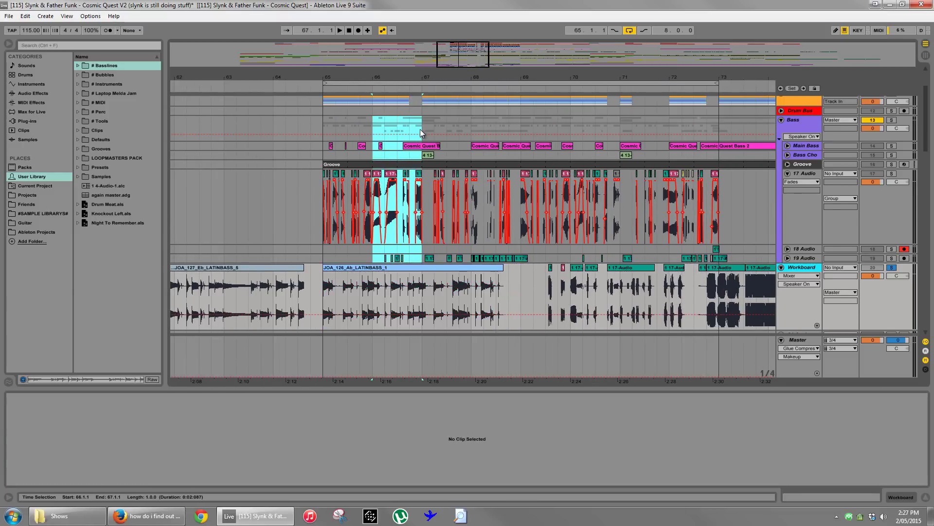
scroll(417, 137, up, 2)
click(322, 195)
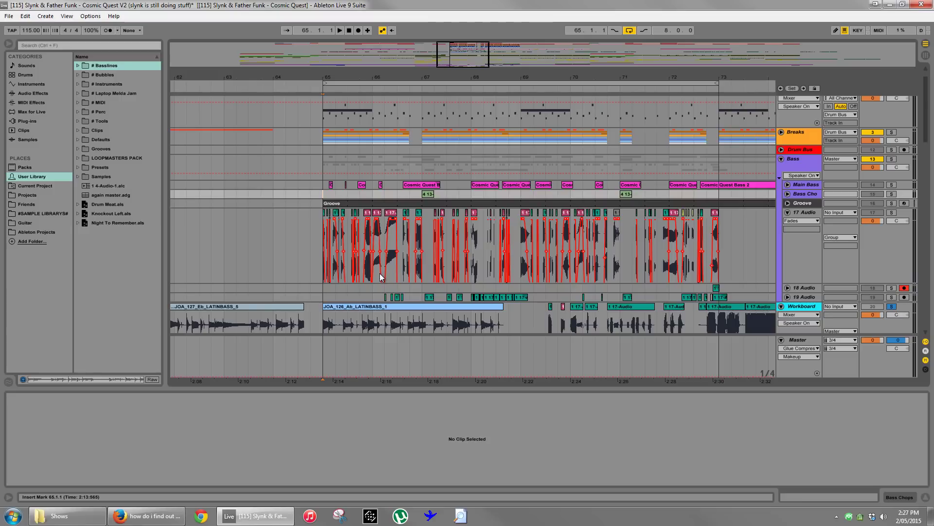
Transpose the JOA_126_Ab_LATINBASS_1 clip on the Workboard track to 1 st.
click(400, 307)
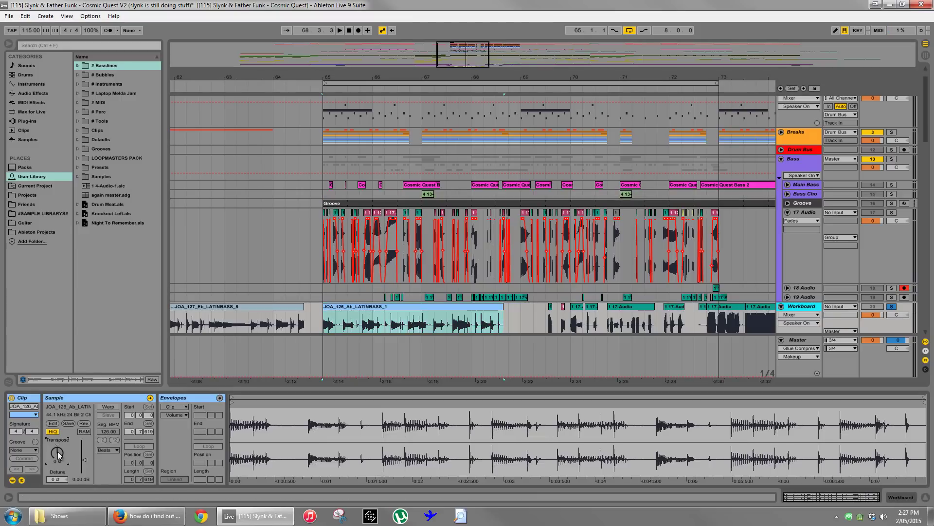
scroll(58, 454, up, 1)
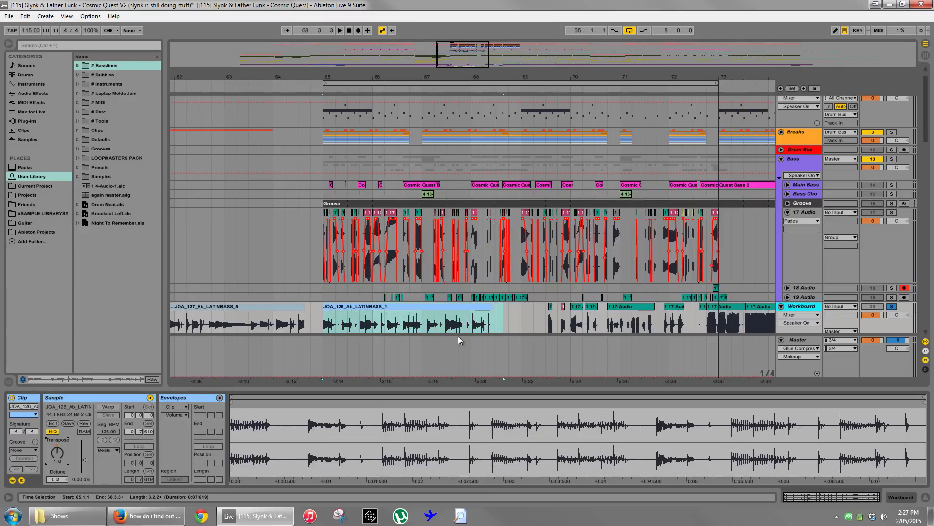
click(504, 323)
scroll(503, 322, down, 3)
click(378, 249)
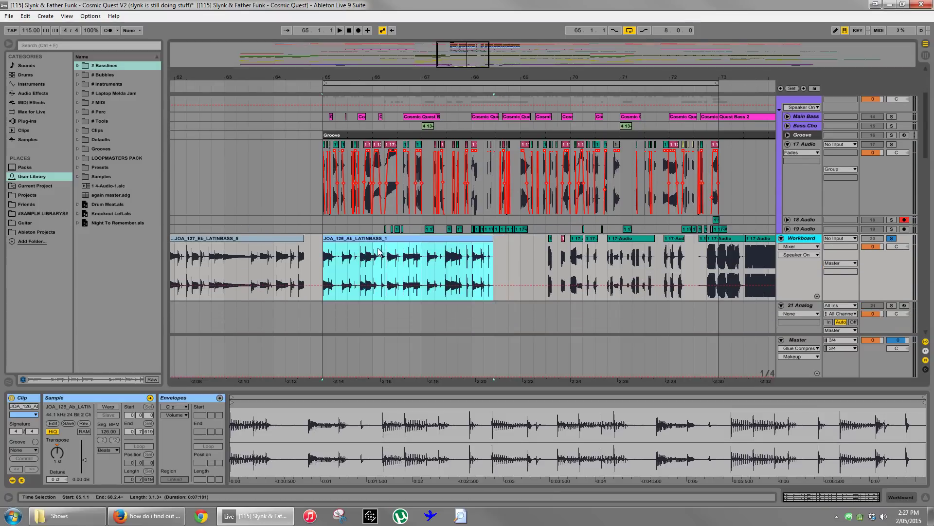
Audition the transposed JOA_126_Ab_LATINBASS_1 clip from its second note at 65.2.3.
click(343, 276)
drag(357, 62, 358, 190)
click(336, 275)
key(space)
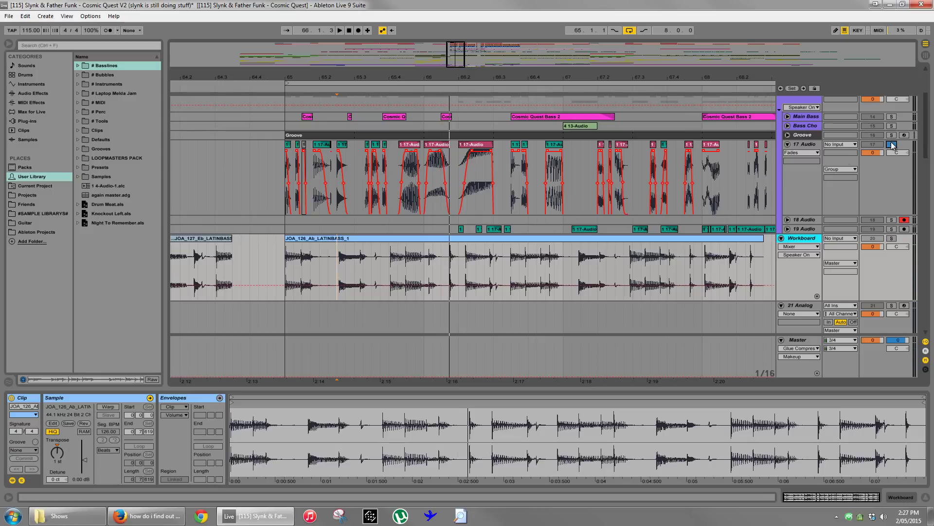
Solo 17 Audio, the Bass group and the Workboard track in turn, playing passages in bars 65 and 66 to compare them.
key(space)
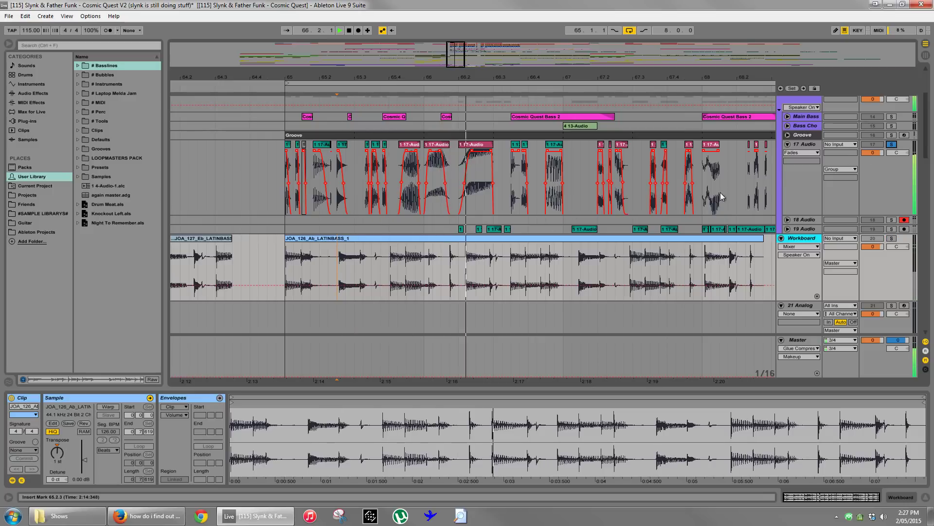
click(424, 220)
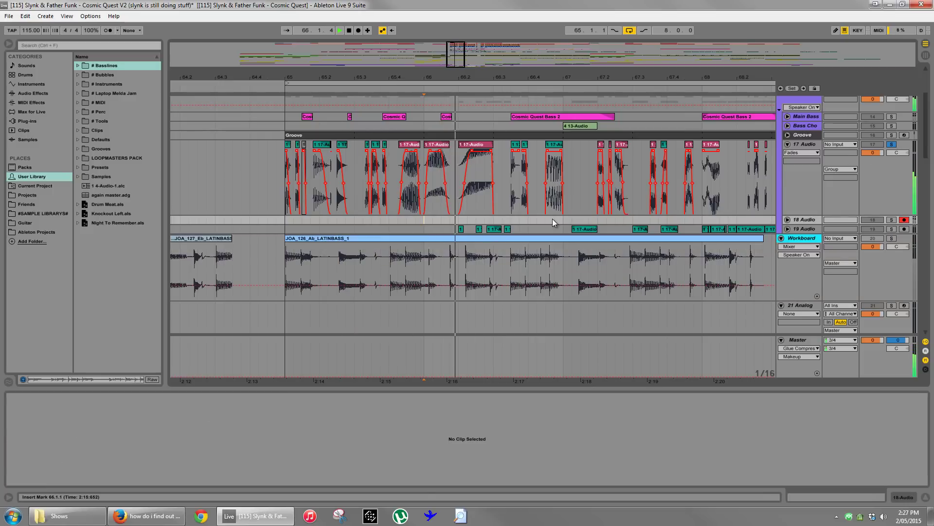
scroll(827, 155, up, 3)
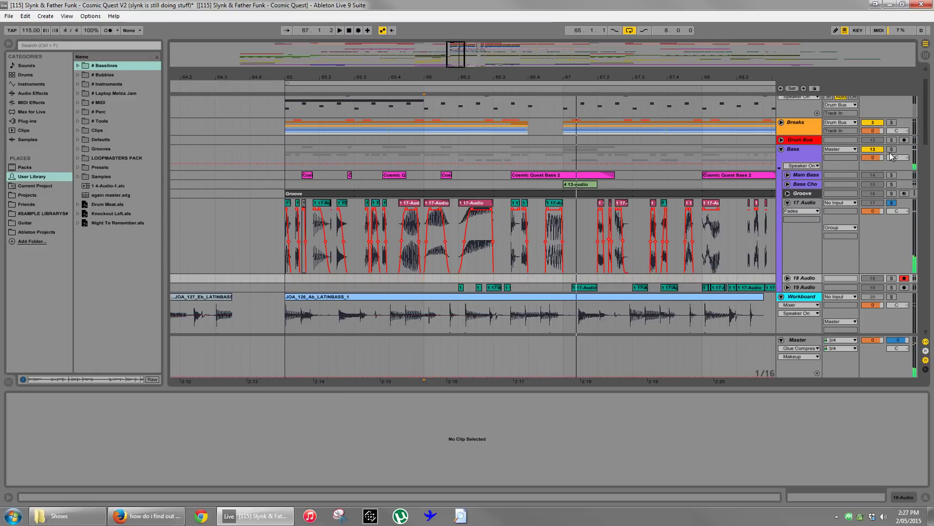
scroll(694, 254, down, 5)
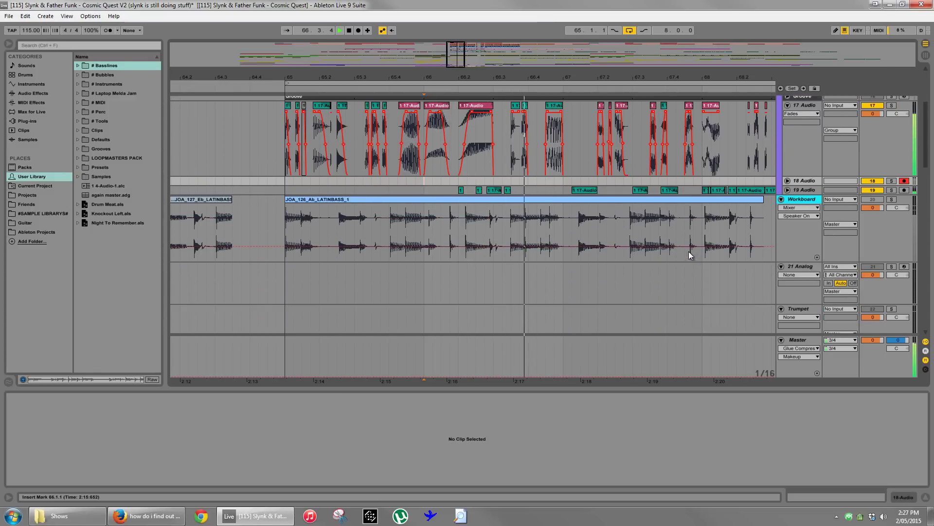
click(457, 235)
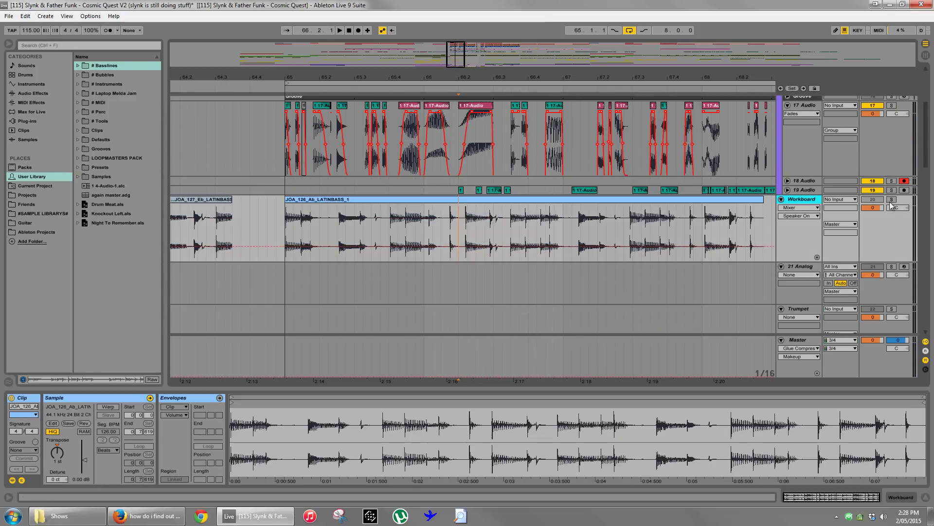
key(space)
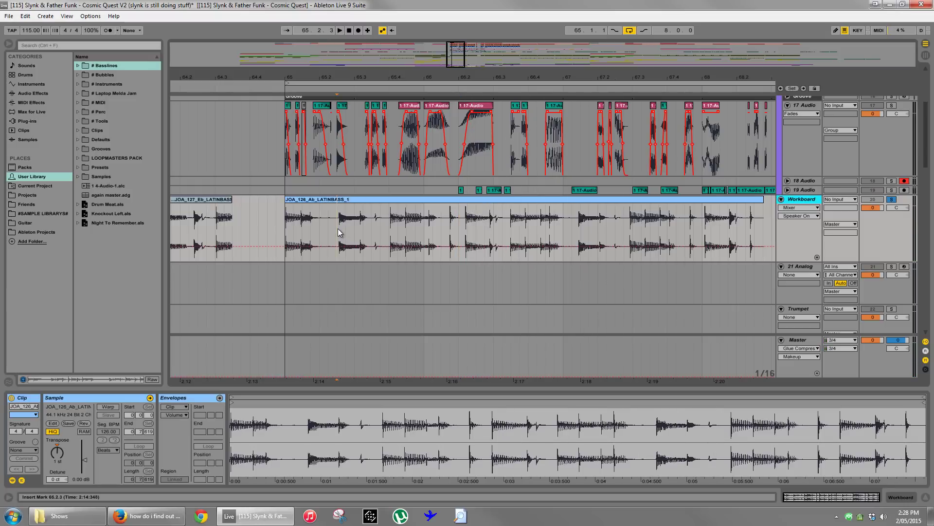
Split out the JOA_126_Ab_LATINBASS_1 note between about 65.2.3 and 65.3.2 and delete the clip parts before and after it.
drag(356, 76, 356, 80)
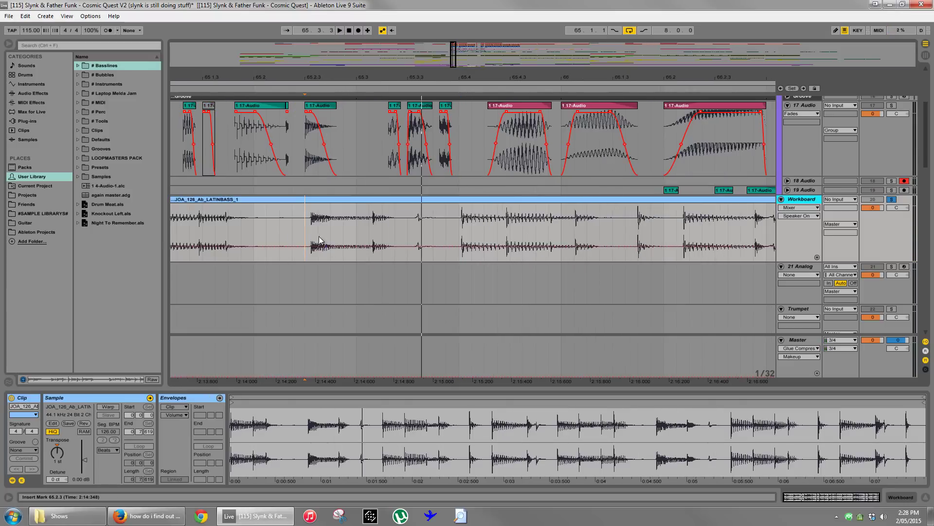
drag(312, 226, 403, 226)
click(302, 203)
key(Delete)
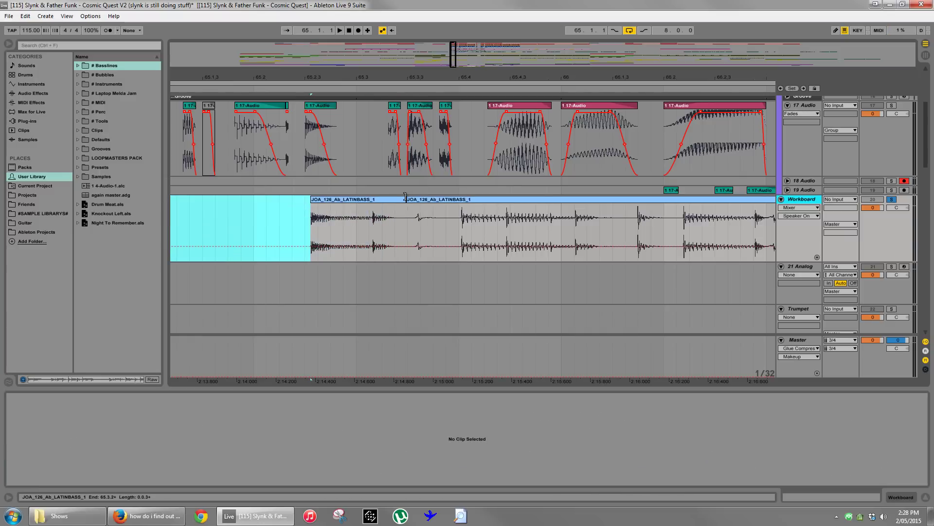
click(427, 201)
key(Delete)
key(minus)
key(minus)
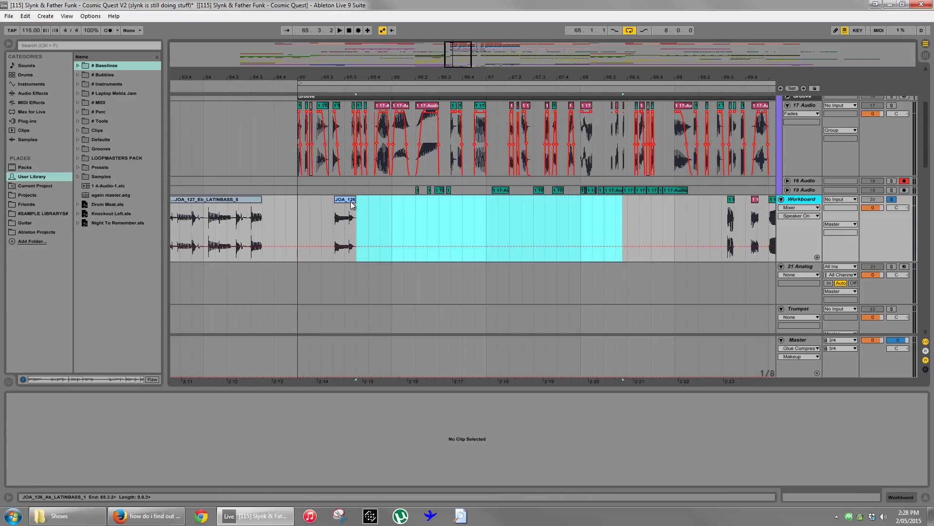
Move the isolated bass note slice along the Workboard track to the second half of bar 66.
click(345, 207)
drag(345, 207, 461, 206)
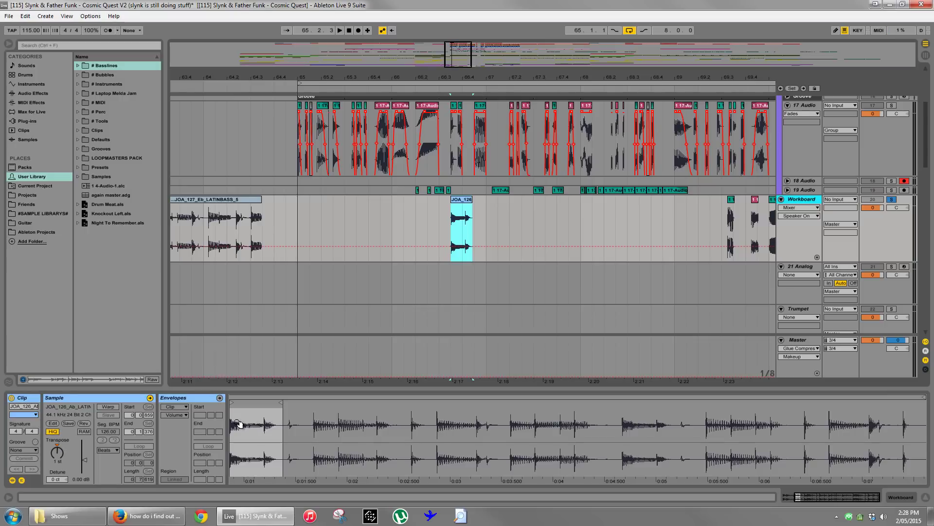
Trim the isolated bass slice's start to the note's attack and split off its second hit, placing that piece early in bar 67.
drag(239, 423, 260, 411)
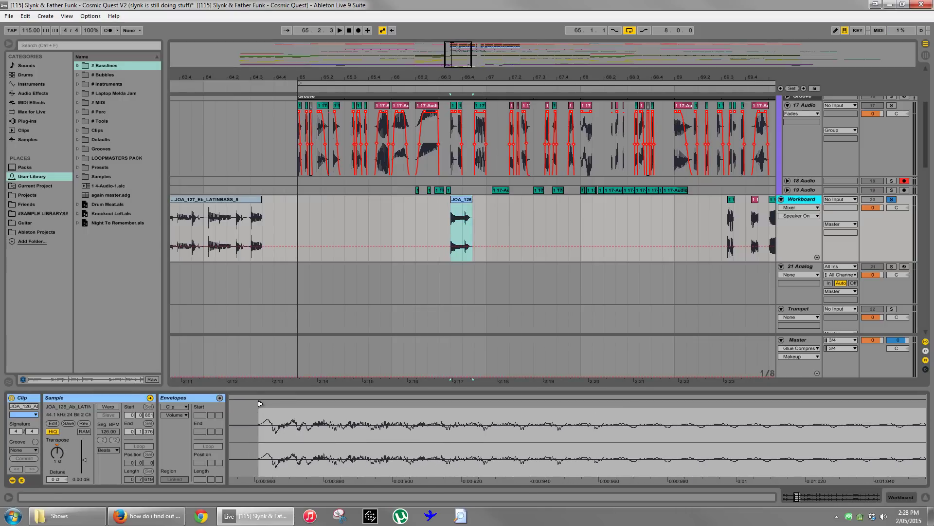
click(460, 231)
key(plus)
key(plus)
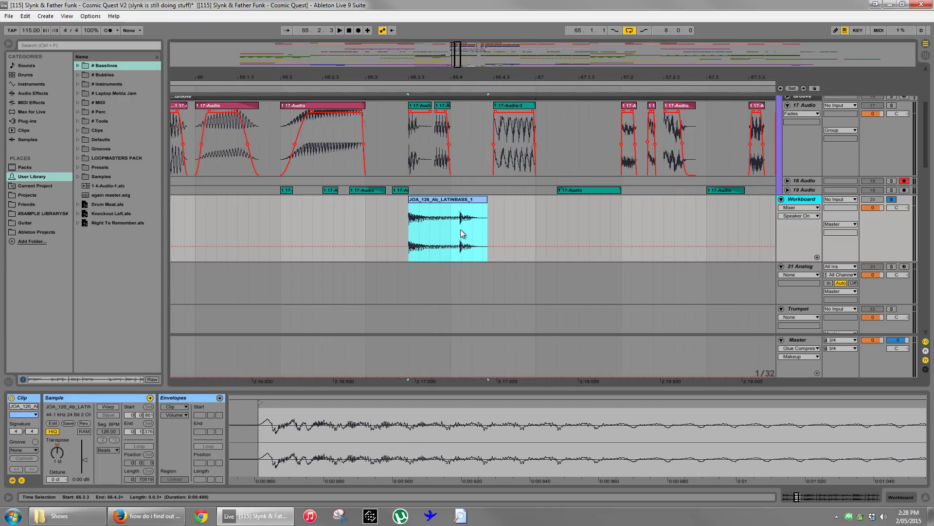
click(459, 228)
key(ctrl+e)
key(Right)
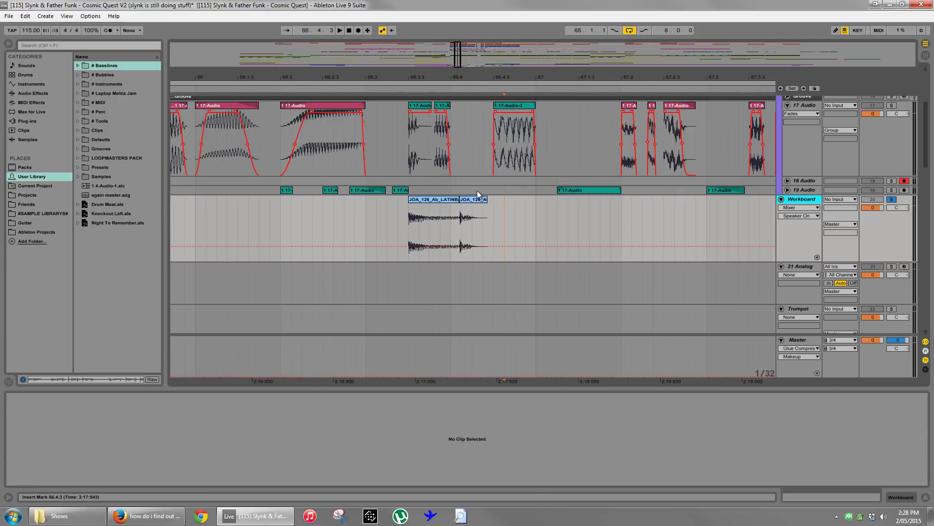
drag(477, 193, 574, 204)
click(430, 202)
Insert an audio track below 17 Audio and move both bass slices from Workboard onto it in bar 66.
scroll(486, 136, up, 3)
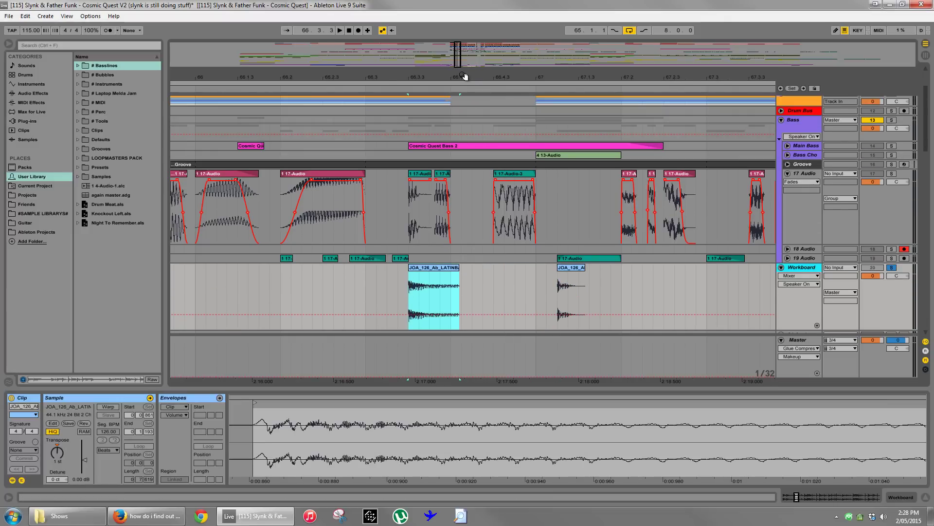
key(minus)
key(minus)
key(minus)
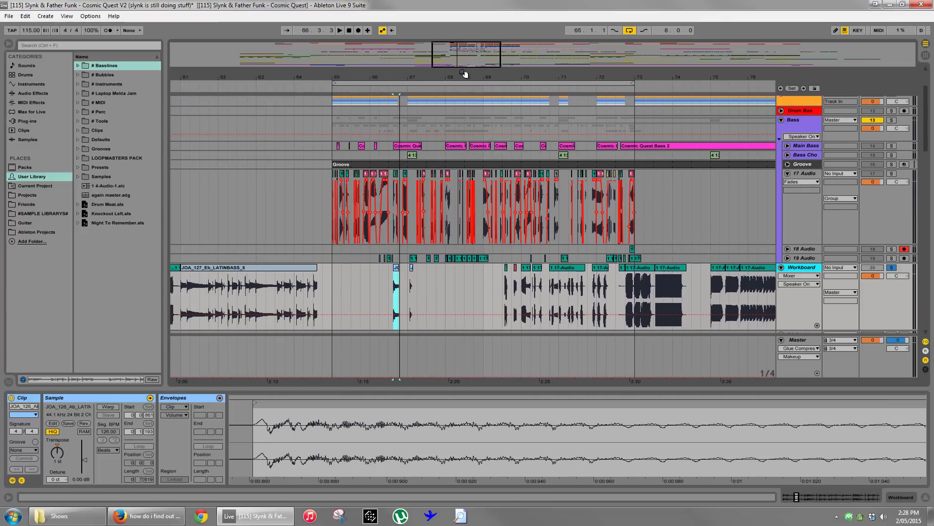
drag(465, 74, 401, 77)
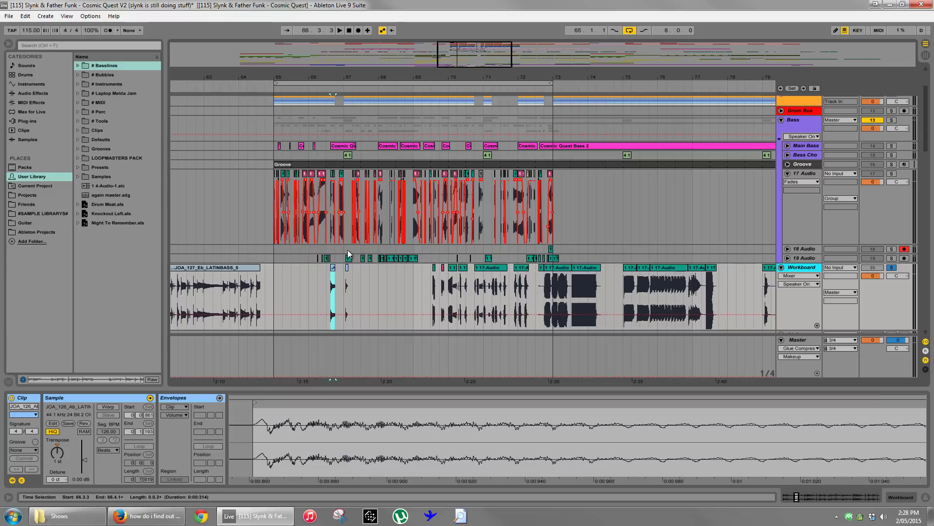
click(806, 174)
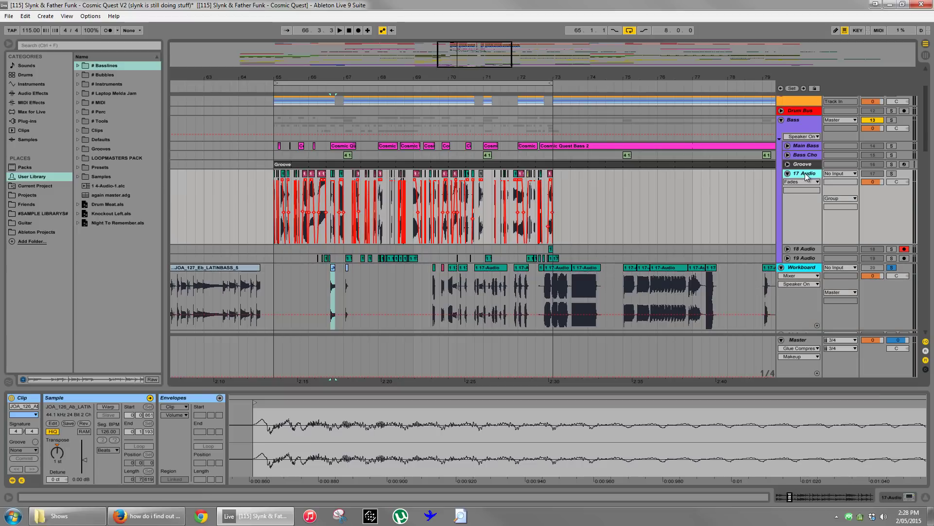
key(ctrl+t)
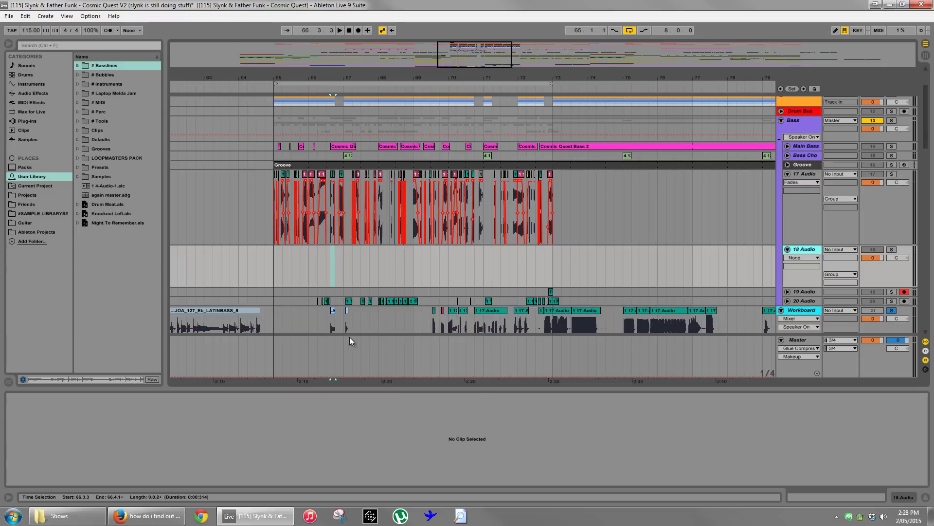
drag(353, 319, 304, 259)
click(363, 272)
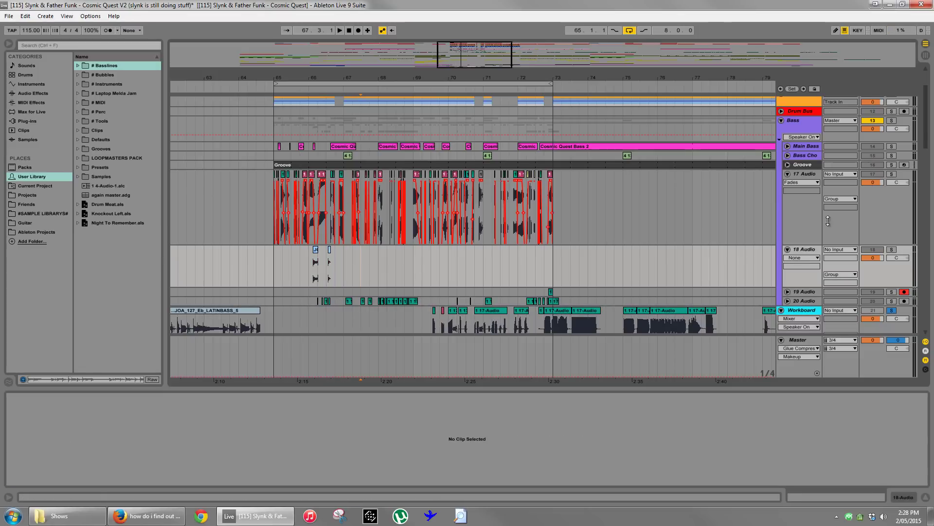
Unsolo Workboard, mute 17 Audio and play the new slices in context from 65.1.1.
click(891, 310)
drag(317, 77, 385, 136)
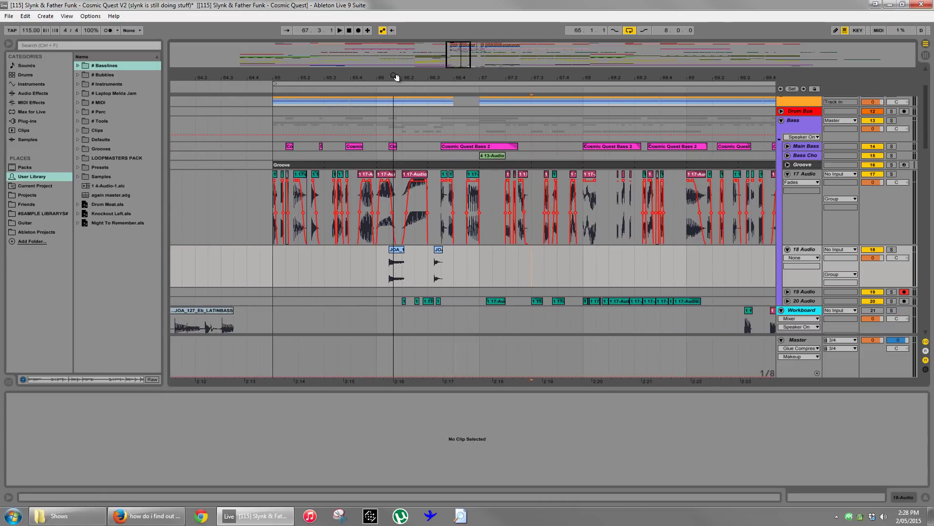
click(873, 174)
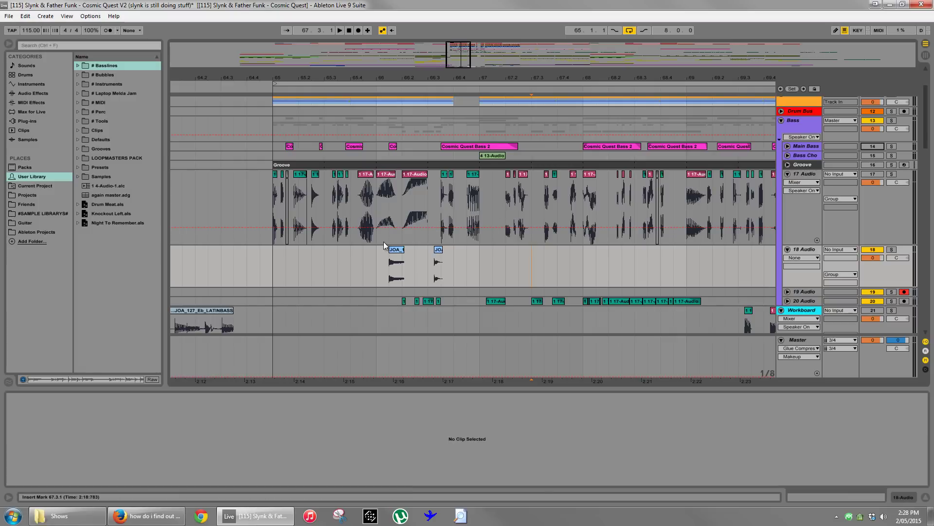
click(273, 264)
key(space)
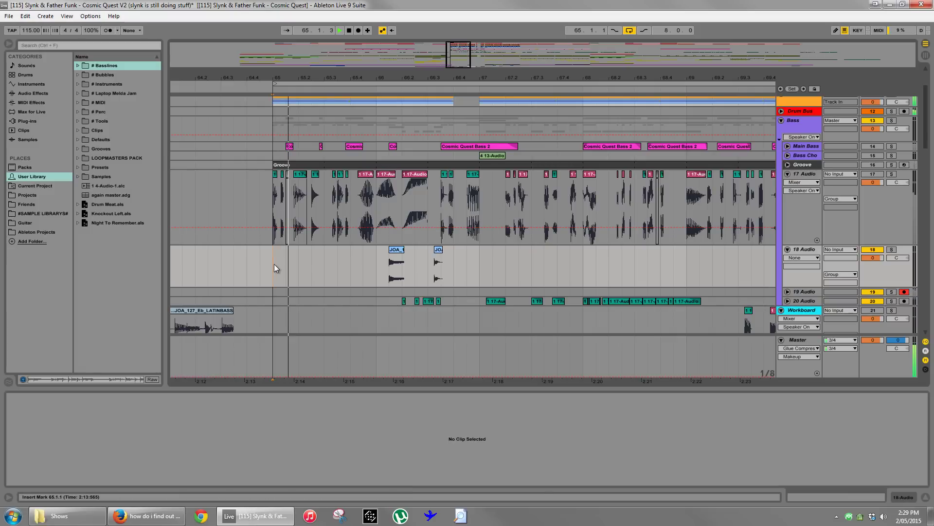
click(466, 270)
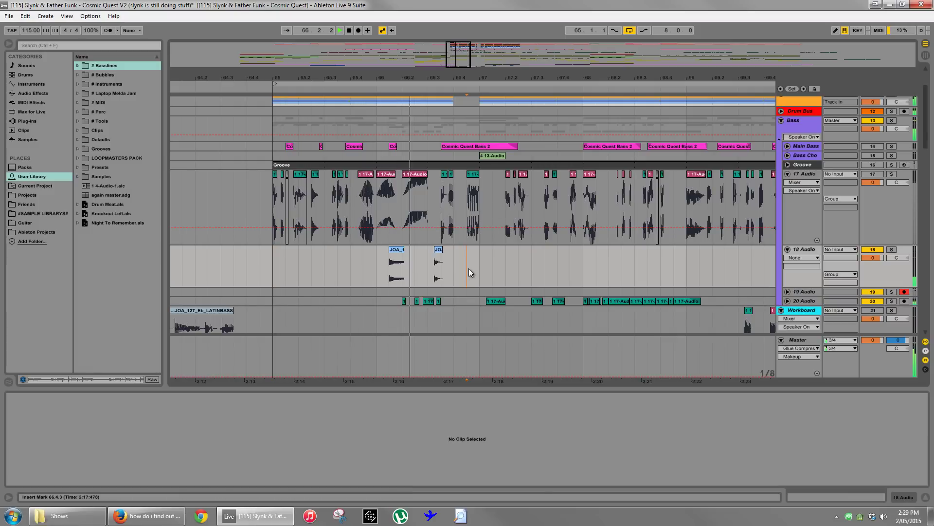
key(space)
Move the first slice on 18 Audio to 66.2.2 and raise the volume of both slices to 5.13 dB.
key(plus)
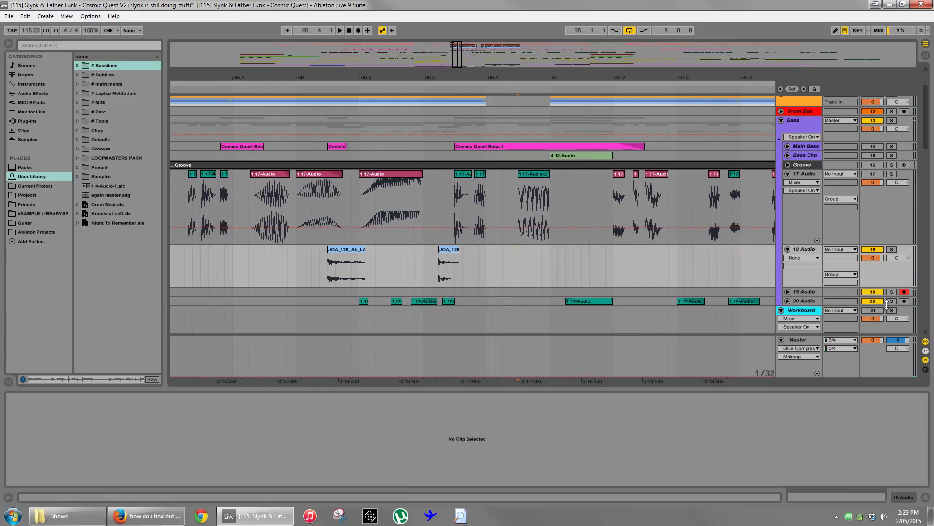
ctrl+drag(341, 250, 397, 252)
shift+click(448, 263)
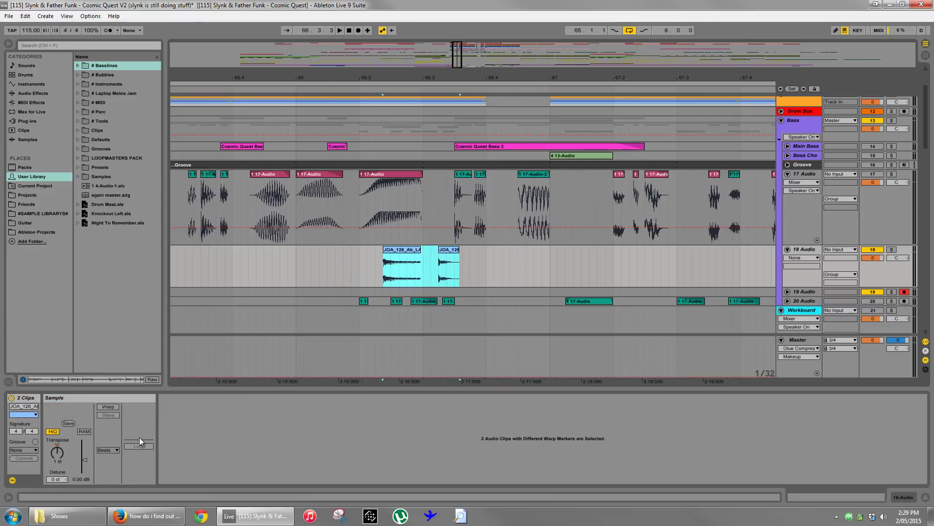
drag(89, 456, 74, 460)
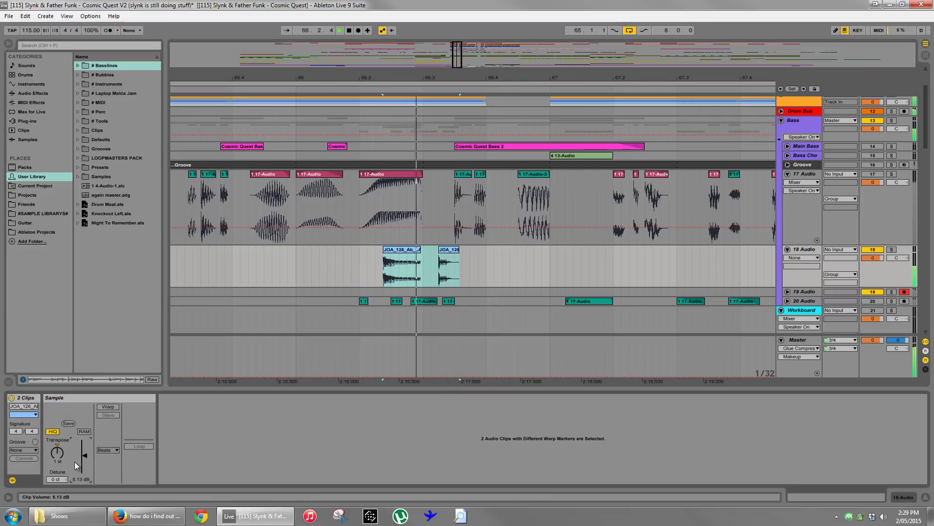
click(487, 265)
Unfold the Groove track, fold 17 Audio and place the two slices at the groove notes on 66.2.3 and 66.3.1.
click(787, 165)
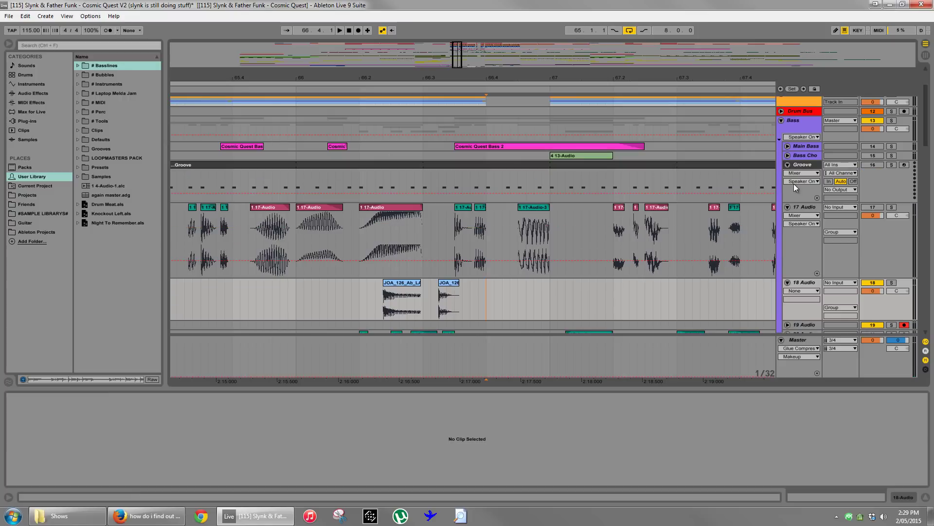
click(788, 208)
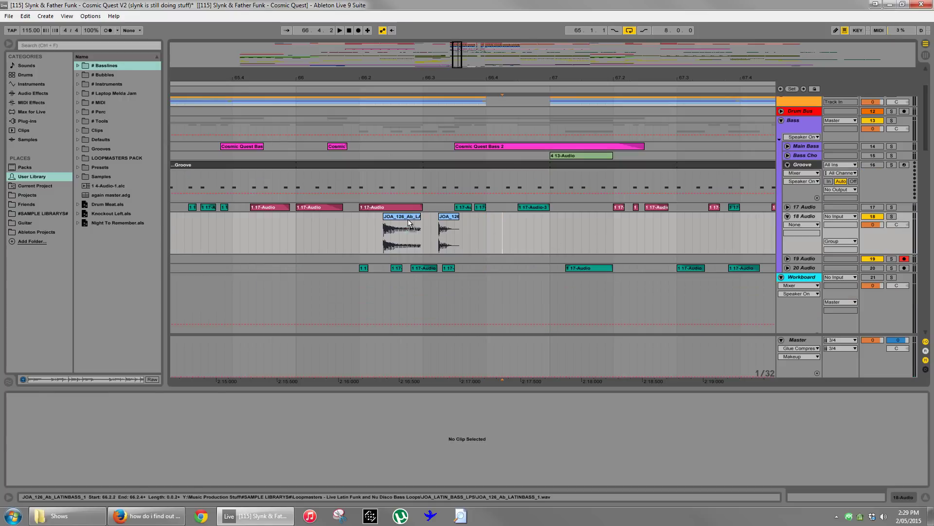
drag(408, 219, 416, 219)
drag(432, 224, 432, 223)
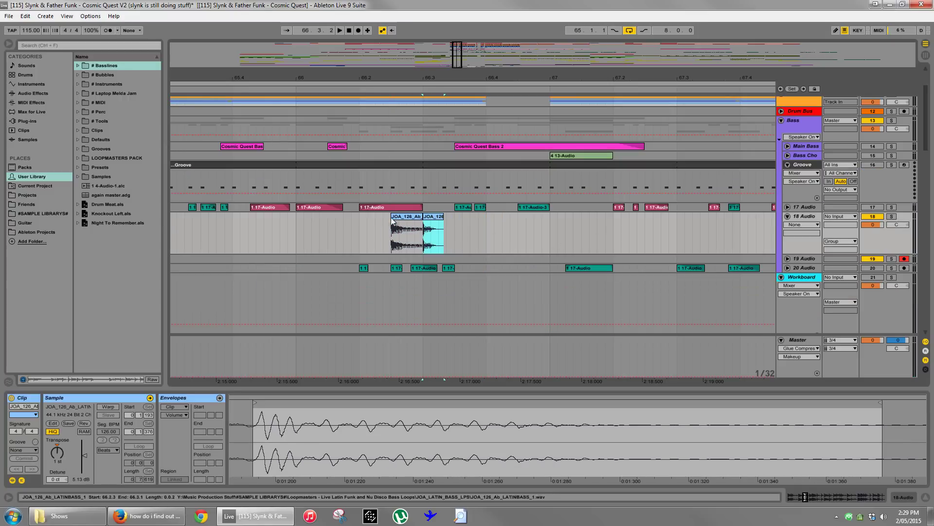
Play the slices from 65.4.4, solo 18 Audio and raise the second slice's volume to 6.81 dB.
click(291, 238)
key(space)
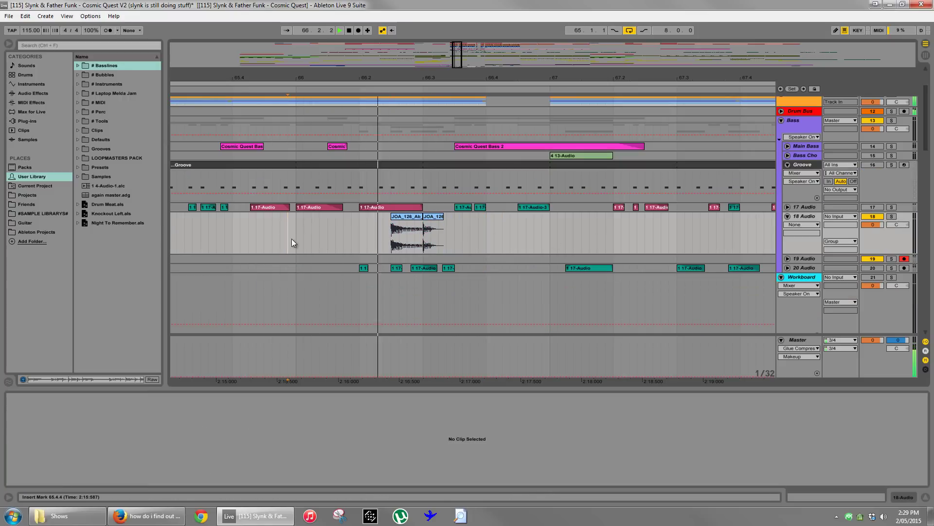
click(434, 216)
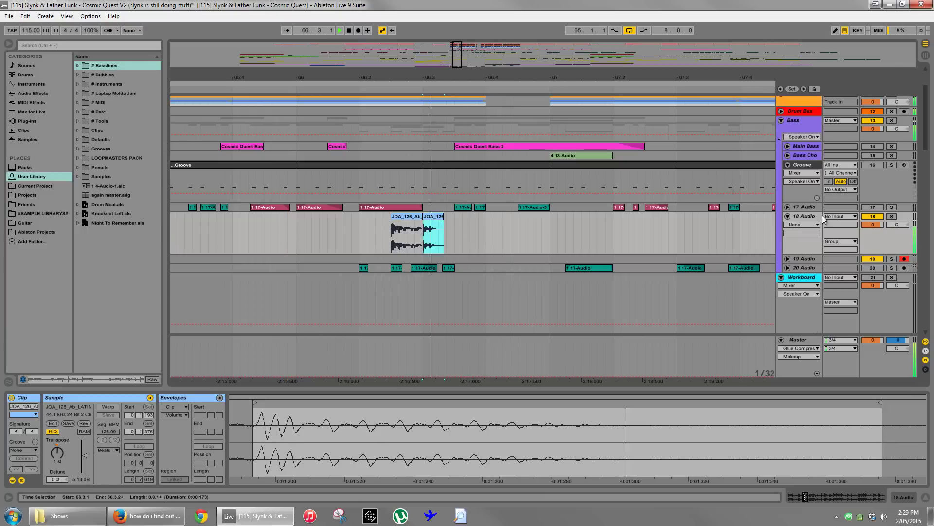
click(892, 216)
key(space)
drag(84, 455, 84, 444)
click(477, 228)
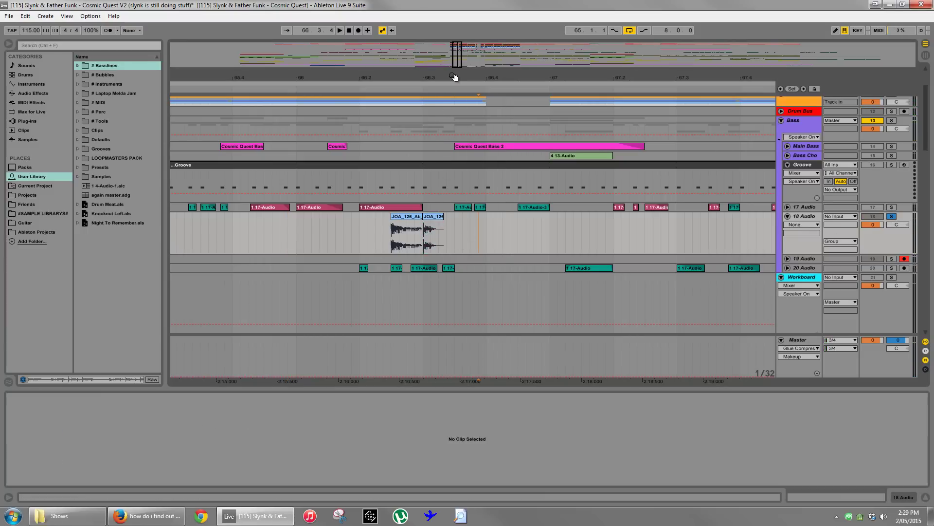
Move the second slice on 18 Audio to 66.3.2.
drag(448, 76, 448, 81)
scroll(460, 145, up, 4)
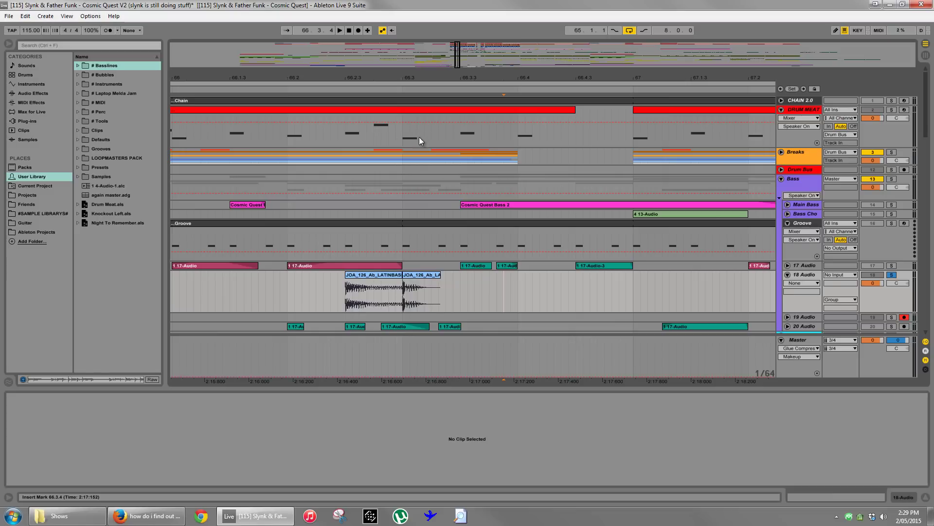
scroll(419, 136, down, 2)
drag(419, 235, 456, 234)
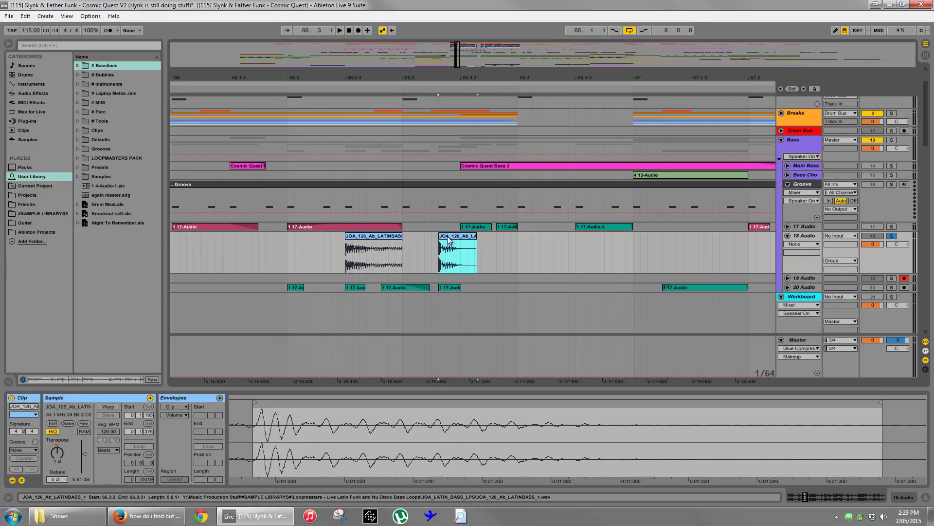
Unsolo 18 Audio and play the slices together with the other tracks in bar 66.
click(336, 253)
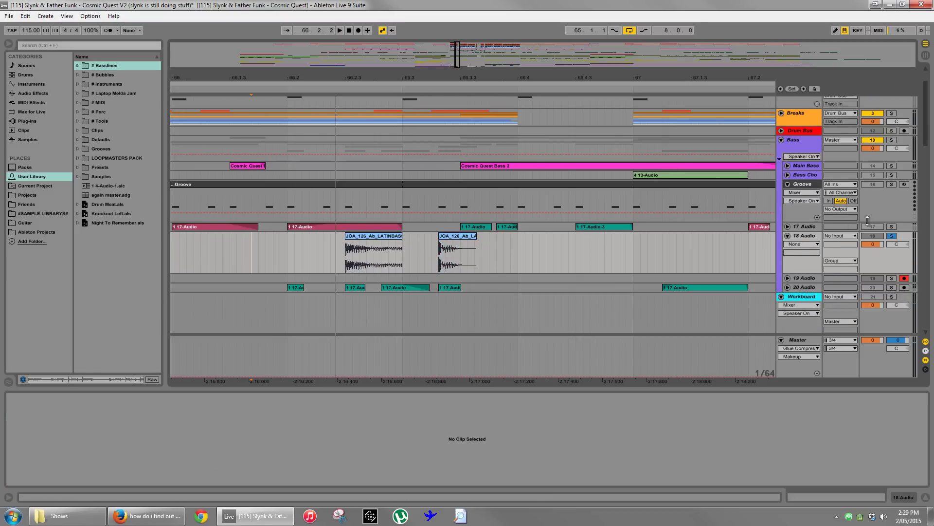
click(893, 238)
key(space)
key(space)
click(505, 253)
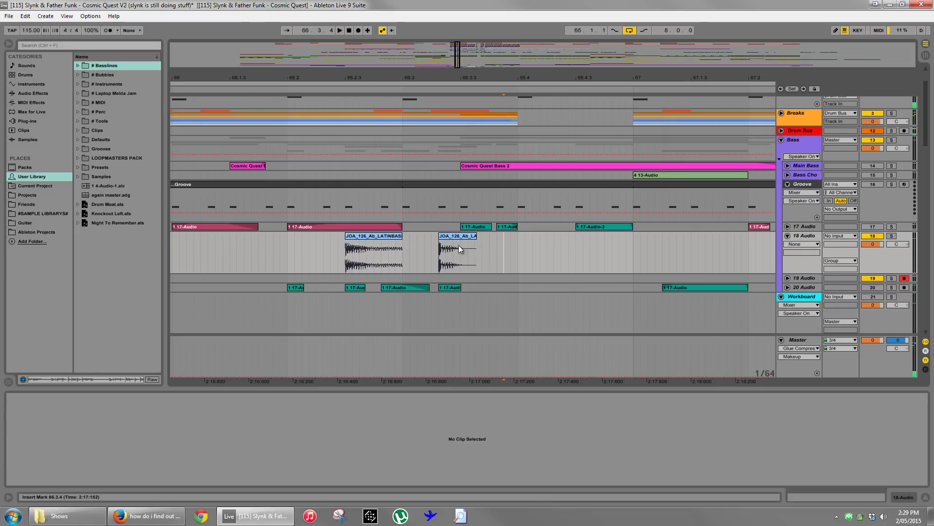
Move the second slice to 66.4.2 and the first to 66.3.2, and audition them from 66.2.1.
drag(459, 249, 534, 242)
scroll(540, 286, up, 2)
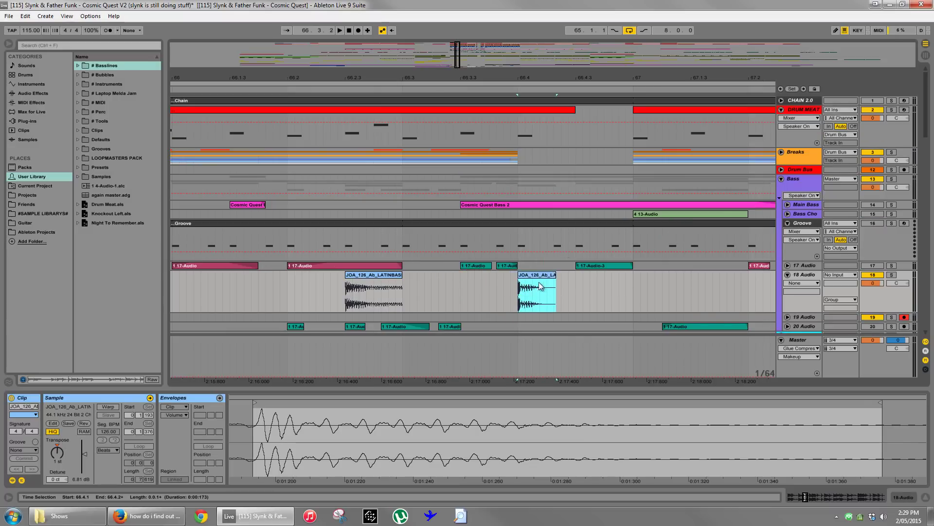
drag(540, 286, 576, 286)
drag(362, 279, 455, 280)
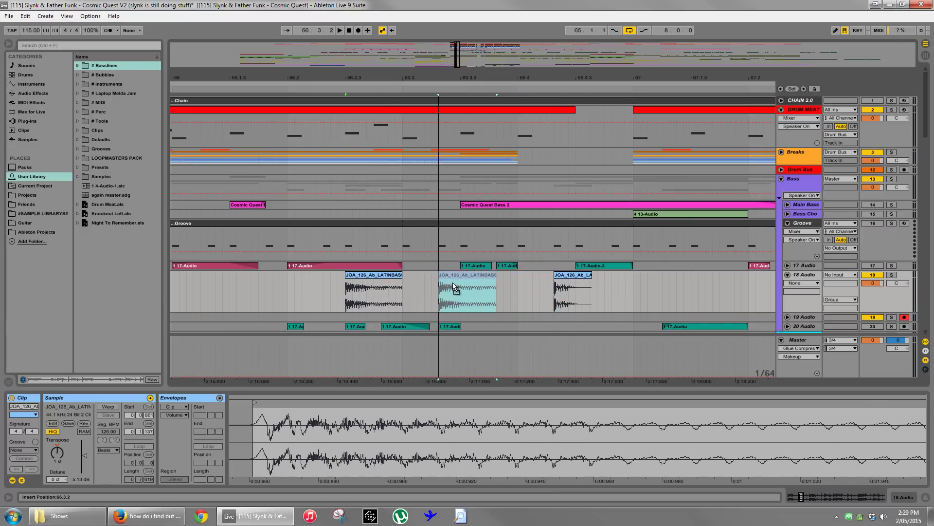
click(292, 288)
key(space)
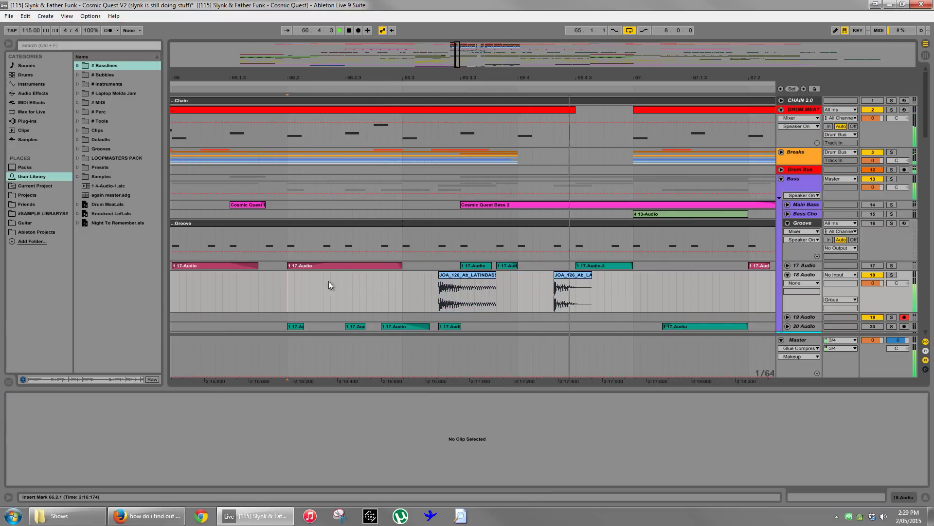
key(space)
Shift the first slice to 66.3.4, directly before the second slice, and play from 66.1.4.
click(477, 292)
key(ctrl+d)
drag(518, 279, 518, 279)
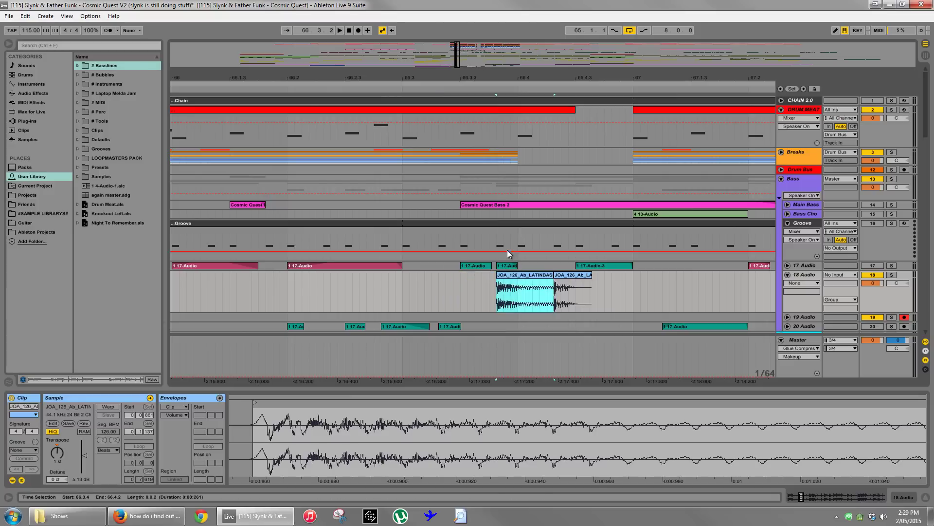
click(280, 297)
key(space)
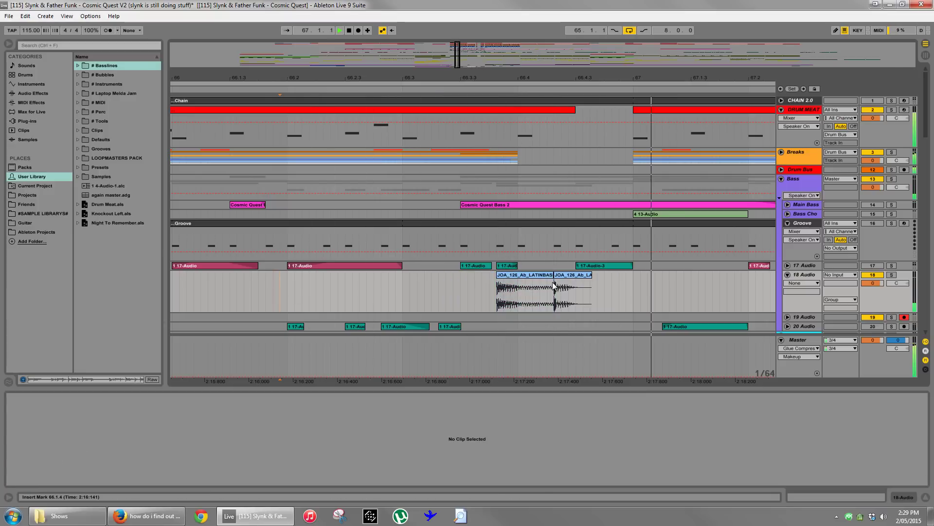
key(space)
Try the second slice at 66.4.4 and play from 66.1.4.
drag(554, 285, 611, 285)
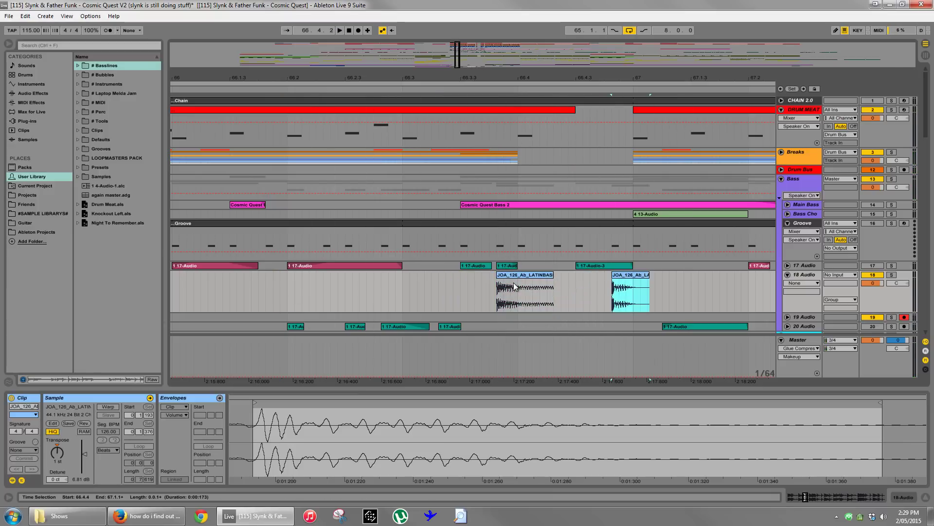
click(265, 290)
key(space)
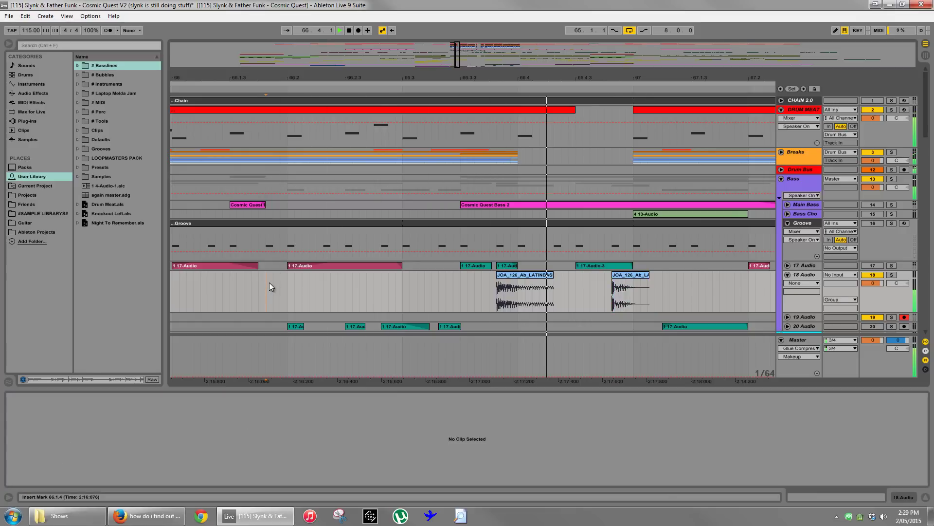
key(space)
Move the second slice back to 66.4.3 and play from 66.1.3.
drag(628, 281, 578, 278)
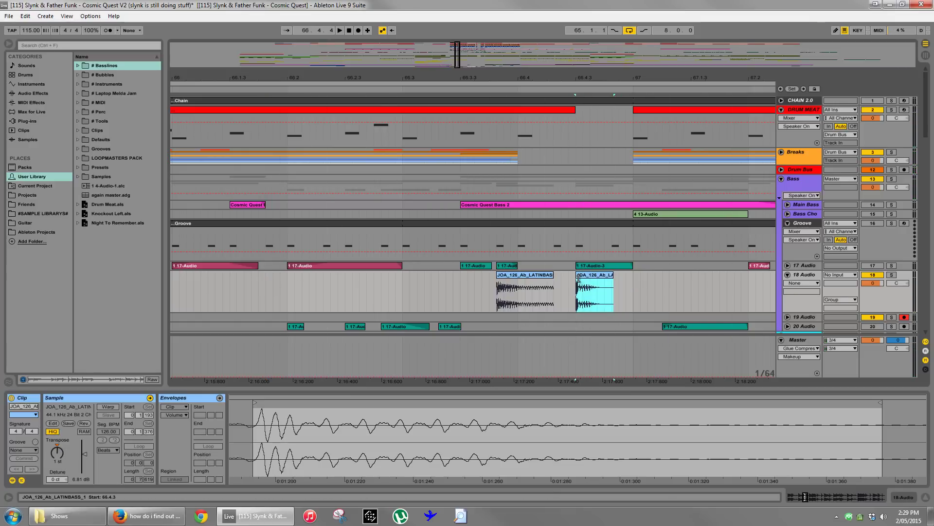
click(229, 299)
key(space)
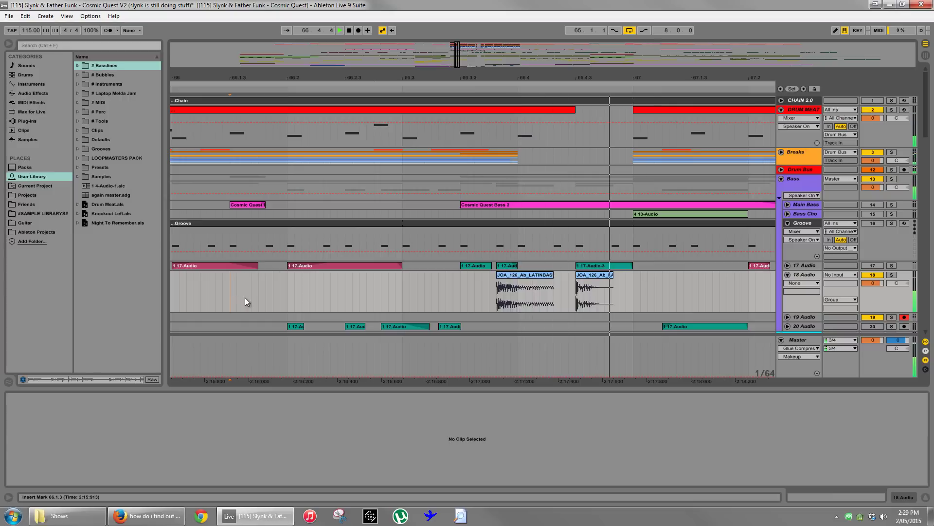
Unfold the 17 Audio track to audition its clip at 66.4.3 in solo, and fold it again.
click(787, 265)
click(620, 270)
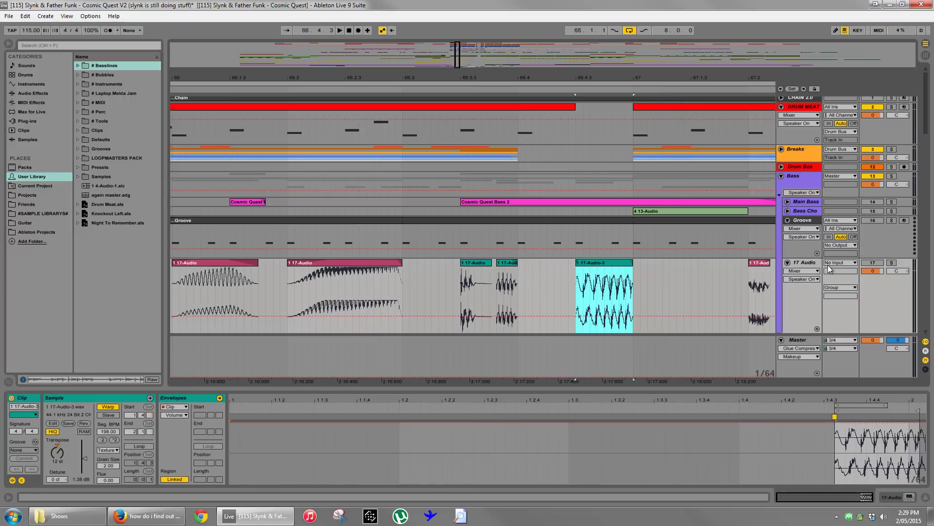
click(894, 262)
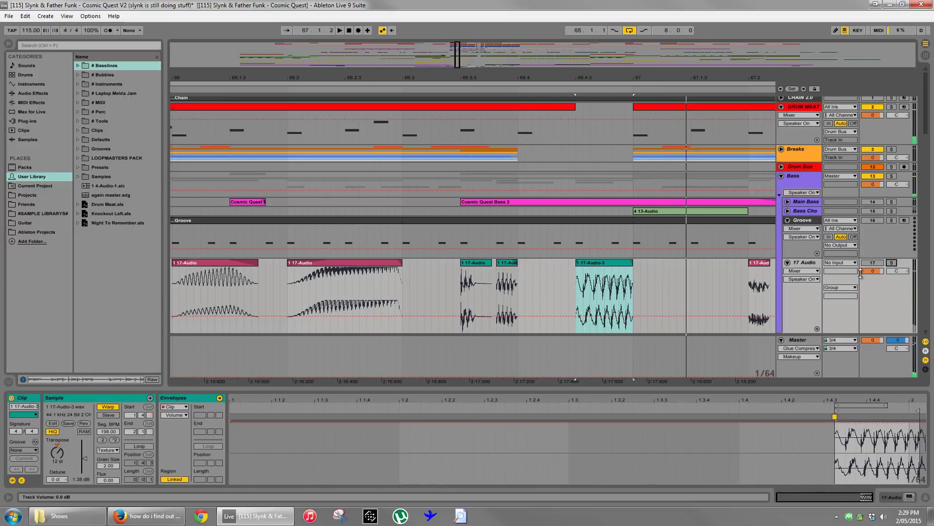
click(787, 263)
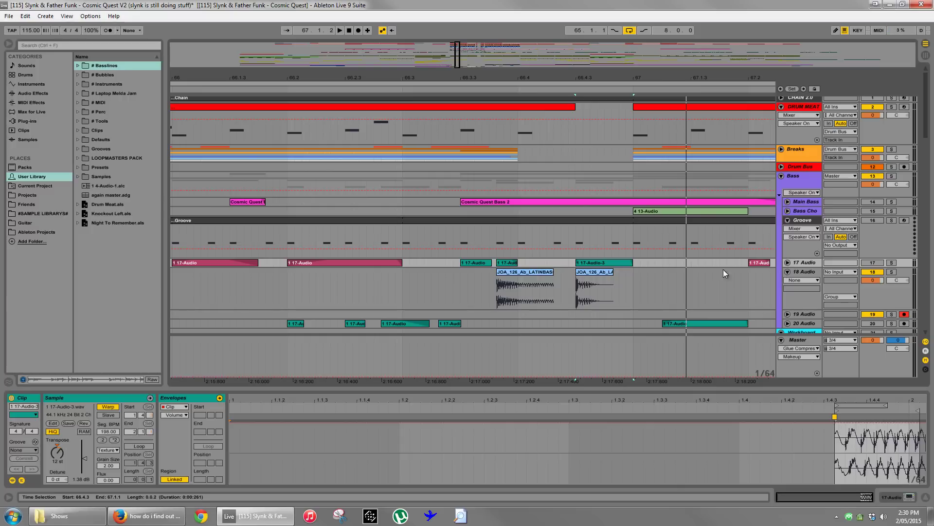
Try both slices on 18 Audio a beat and a half or so earlier, with the second at 66.2.1, and play from 65.3.1.
scroll(723, 269, down, 3)
drag(528, 82, 518, 134)
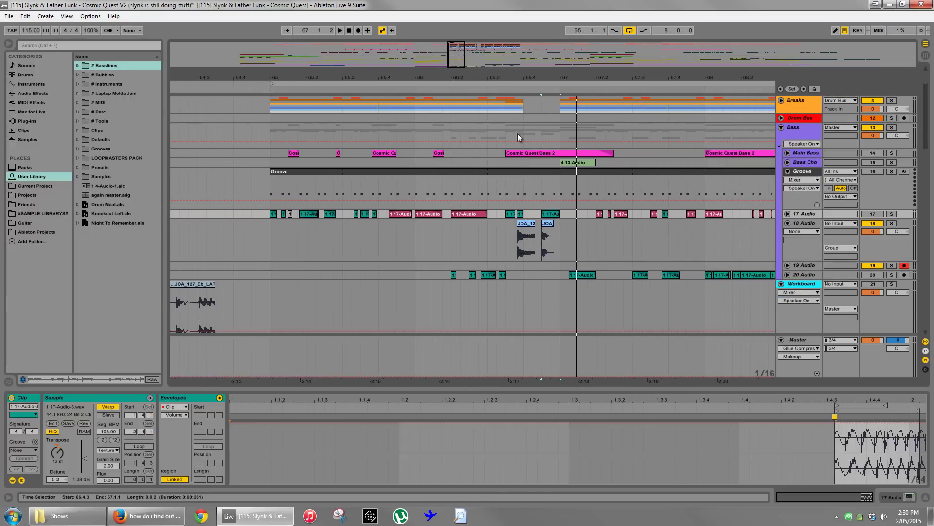
key(space)
click(547, 225)
ctrl+click(520, 227)
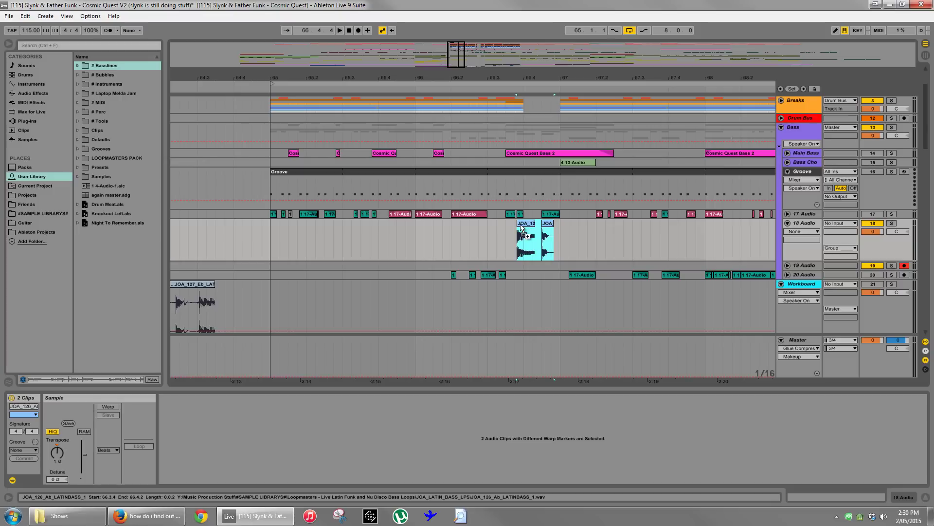
drag(520, 227, 443, 213)
drag(456, 53, 456, 78)
click(176, 245)
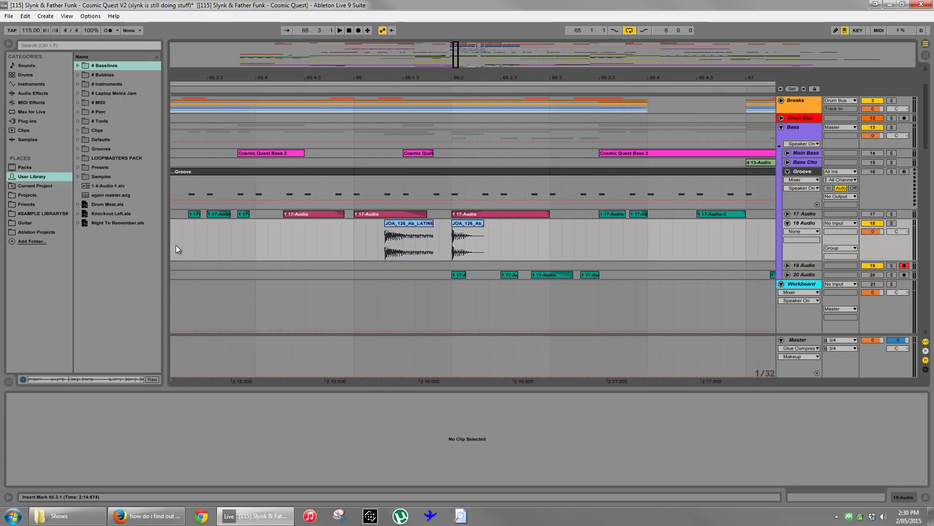
key(space)
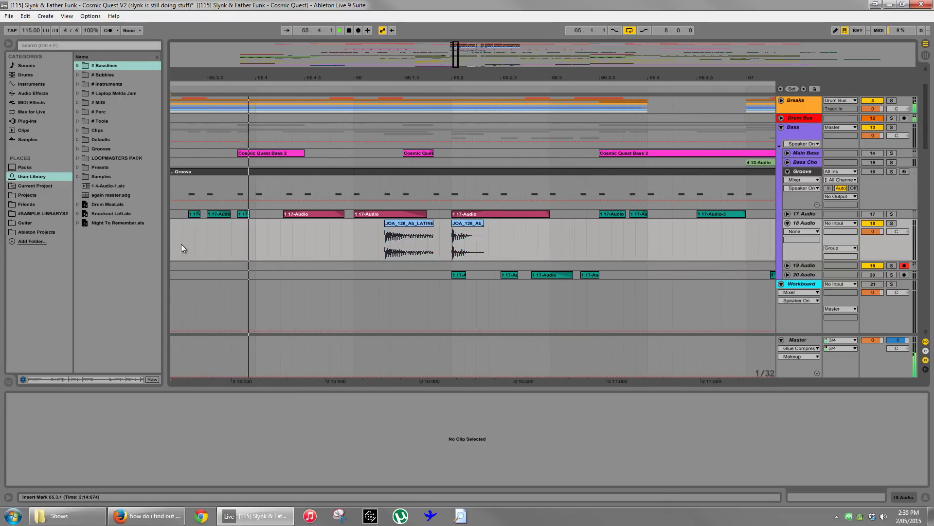
key(space)
Try both slices together with the first one starting at 66.2.1, and play from 66.1.1.
click(399, 246)
shift+click(468, 238)
drag(413, 224, 480, 224)
click(355, 242)
key(space)
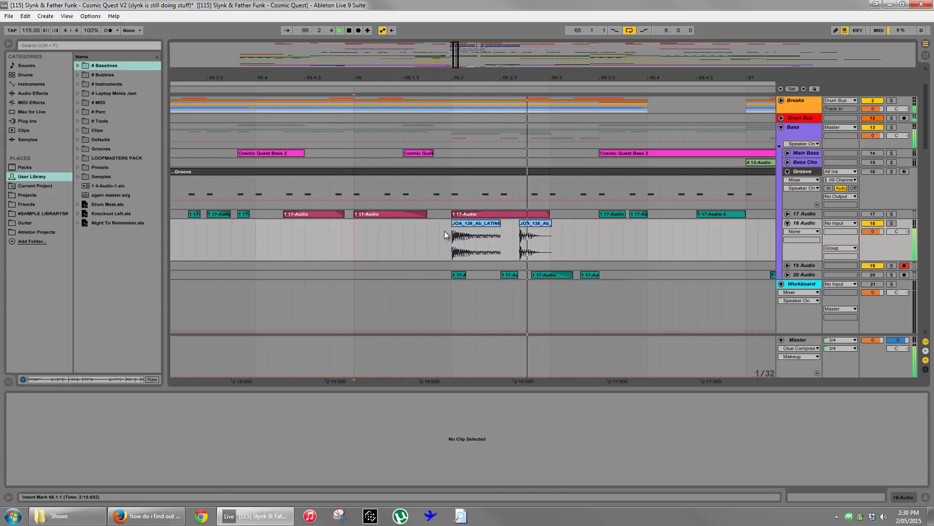
key(space)
Try the second slice directly against the end of the first at 66.2.3, and play from 66.1.1.
click(477, 238)
click(560, 235)
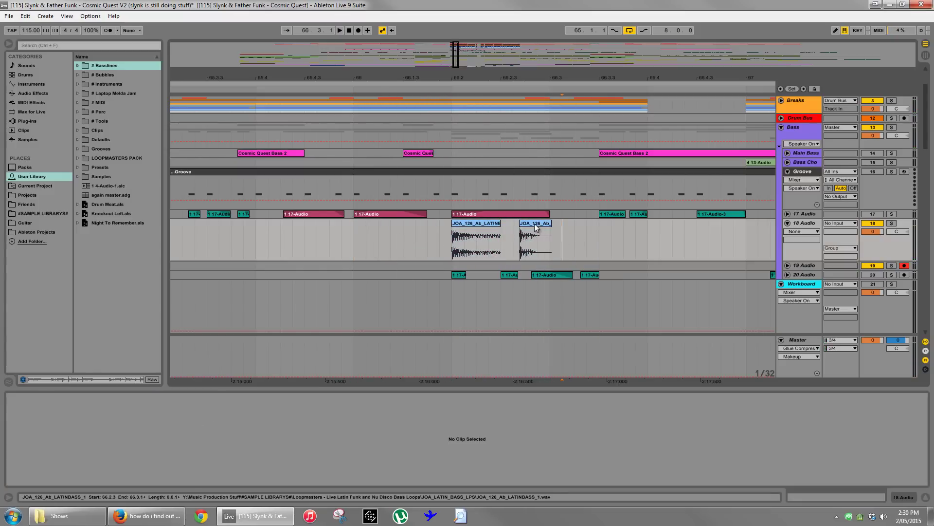
drag(535, 227, 516, 225)
shift+click(483, 223)
click(355, 232)
key(space)
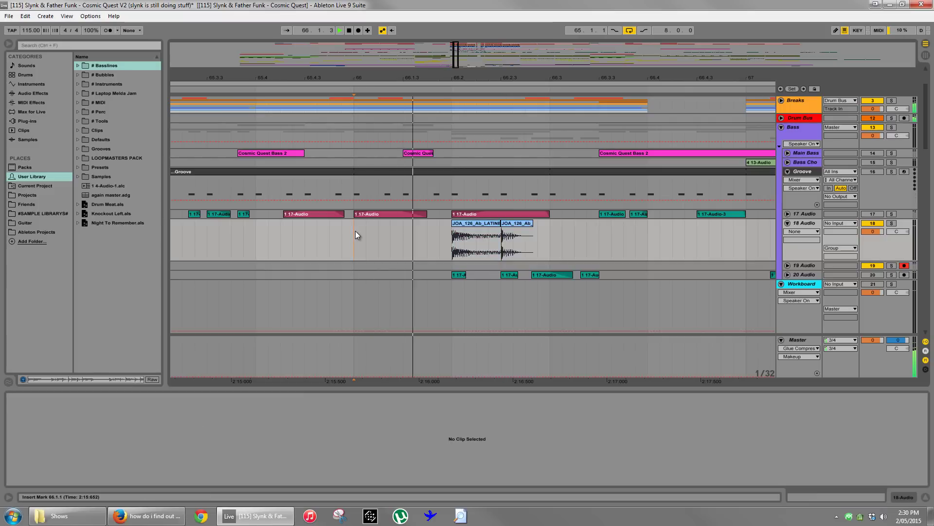
key(space)
Move both slices together so the first starts just after 66.2.2, and play from 66.1.2.
click(495, 227)
shift+click(522, 225)
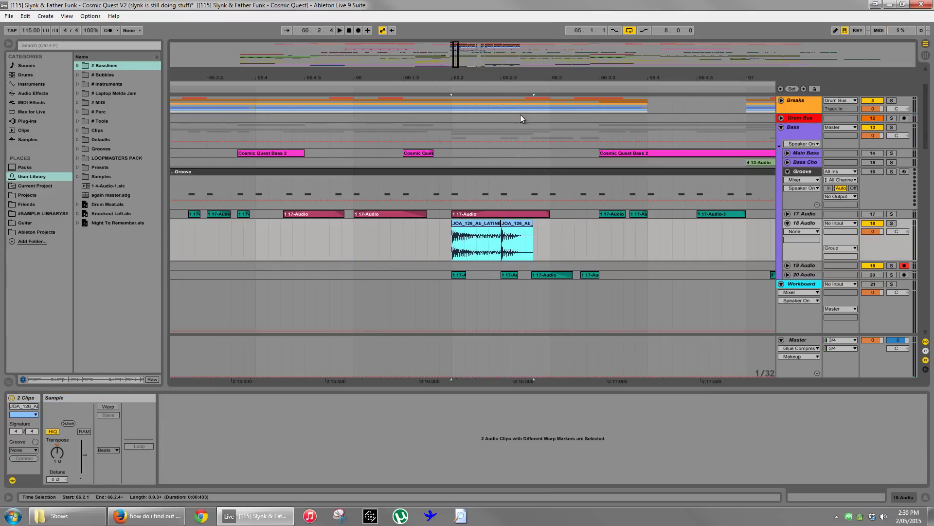
drag(529, 73, 530, 93)
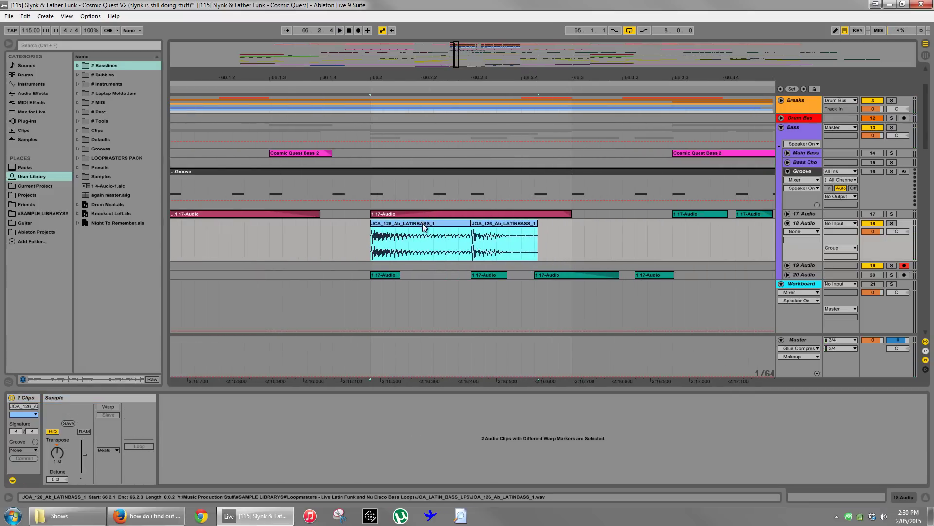
drag(423, 223, 486, 232)
click(229, 244)
key(space)
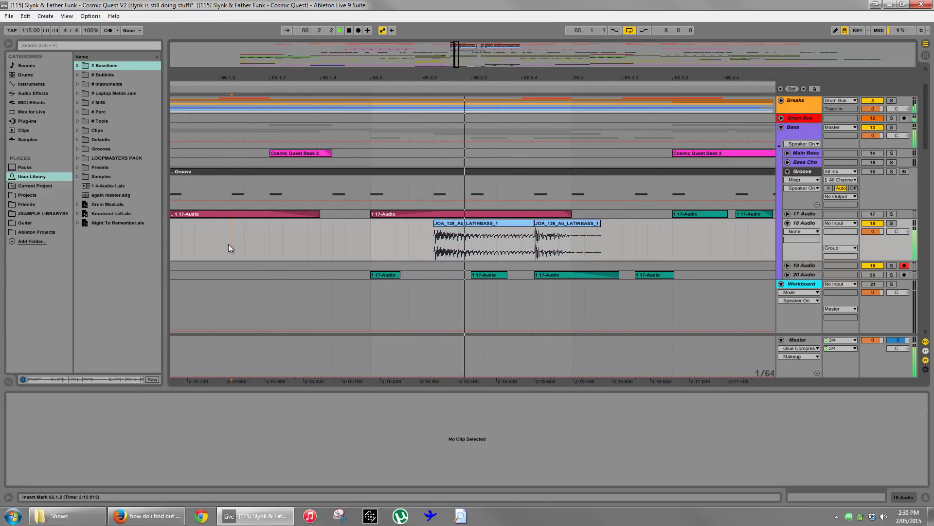
key(space)
Move only the second slice to 66.3.1 and play the passage from 66.1.2.
drag(548, 229, 617, 224)
click(255, 235)
key(space)
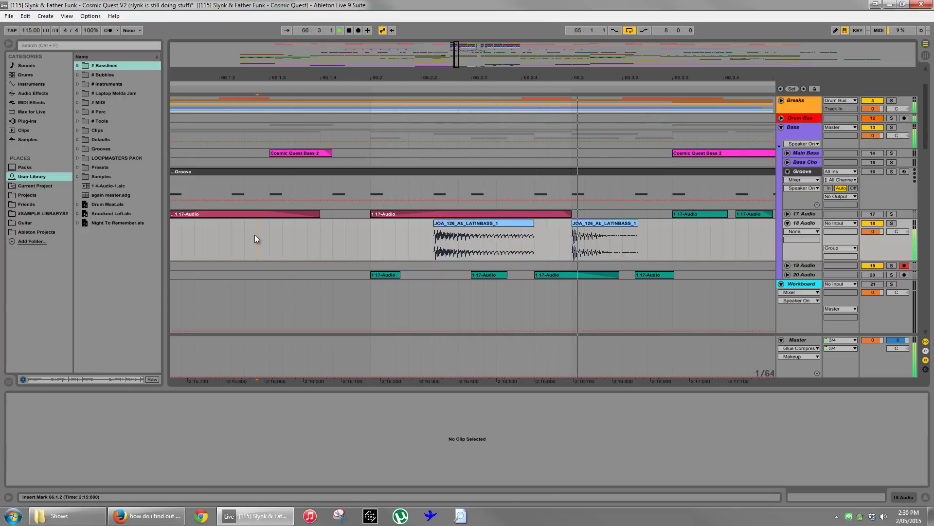
drag(504, 77, 541, 161)
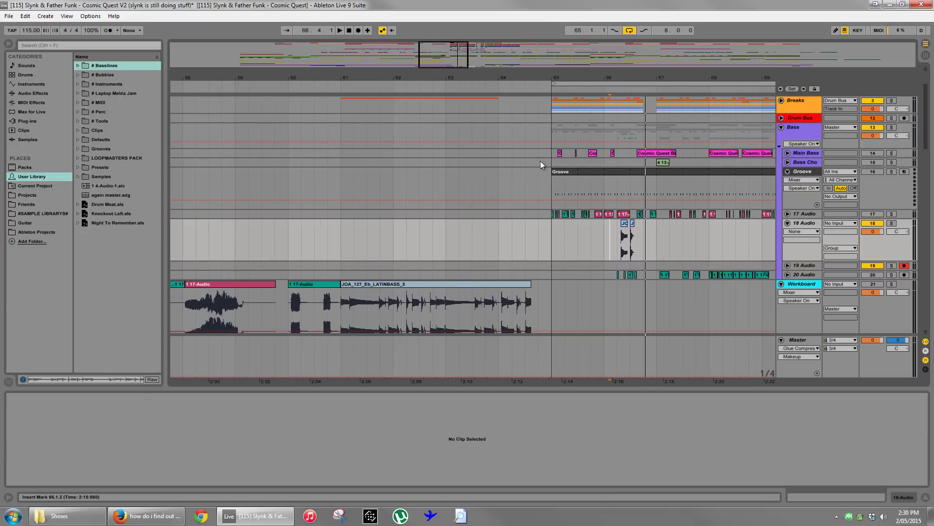
key(space)
Transpose the JOA_127_Eb_LATINBASS_5 clip on the Workboard track by 1 semitone.
click(375, 282)
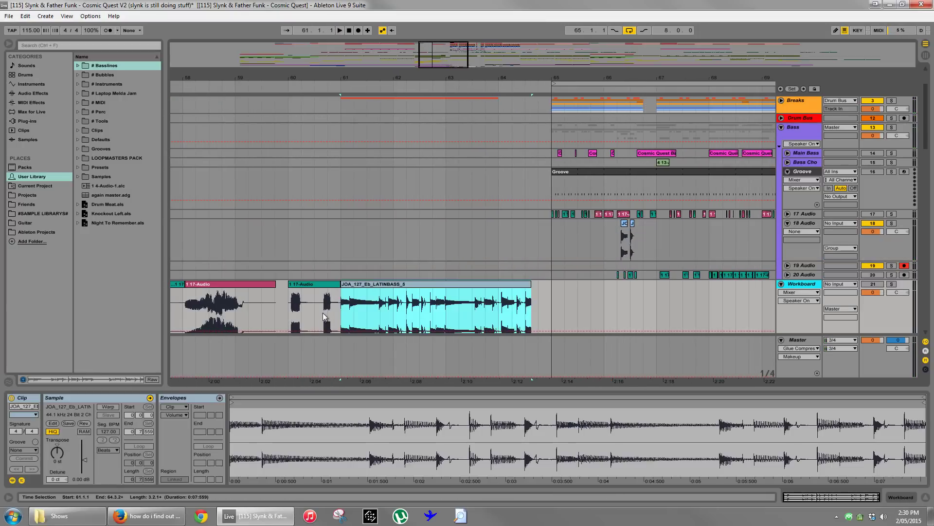
click(56, 454)
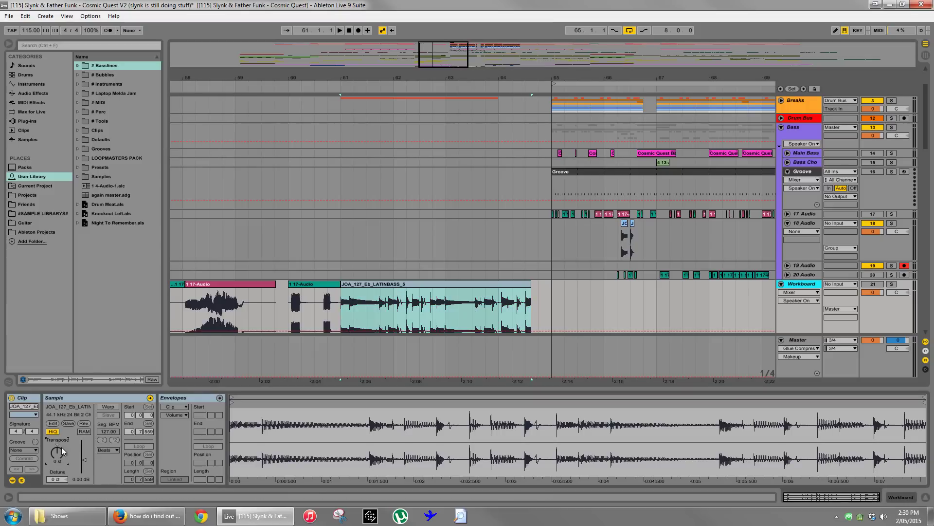
drag(54, 450, 54, 445)
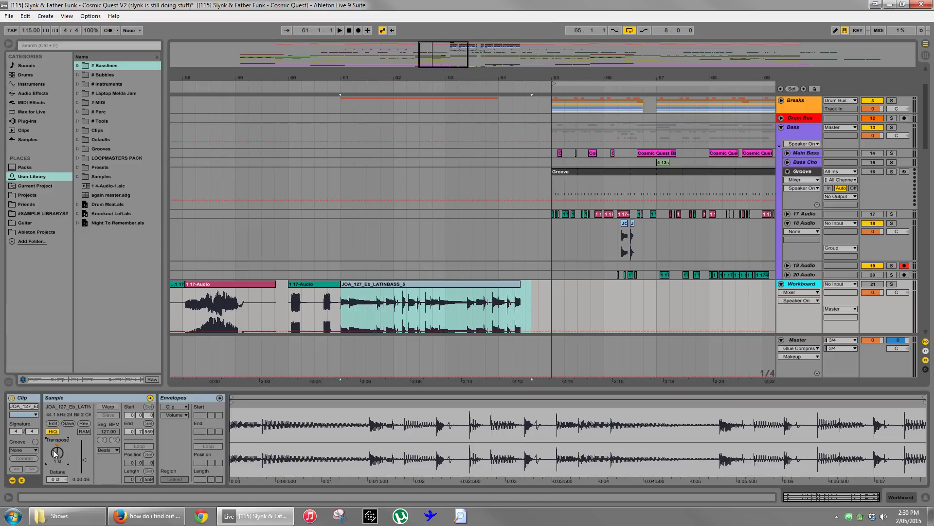
drag(550, 233, 604, 237)
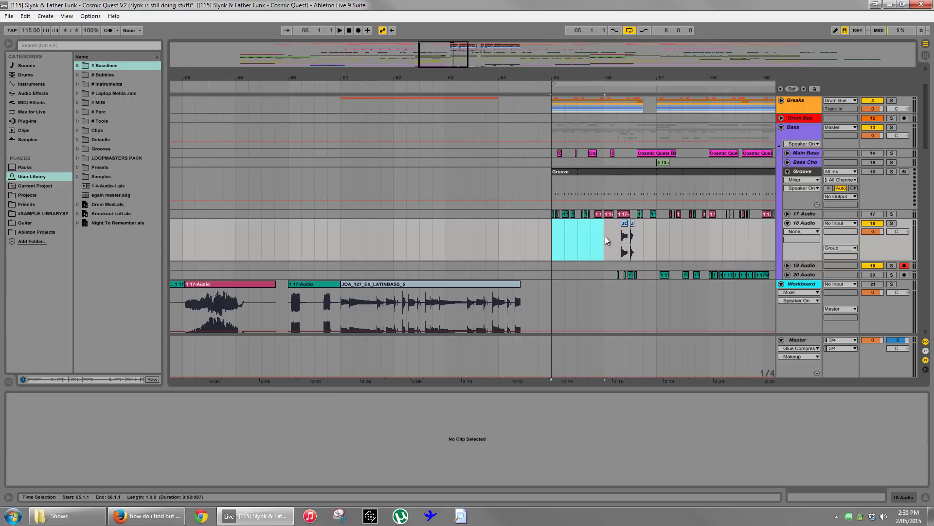
click(552, 245)
drag(607, 242, 676, 241)
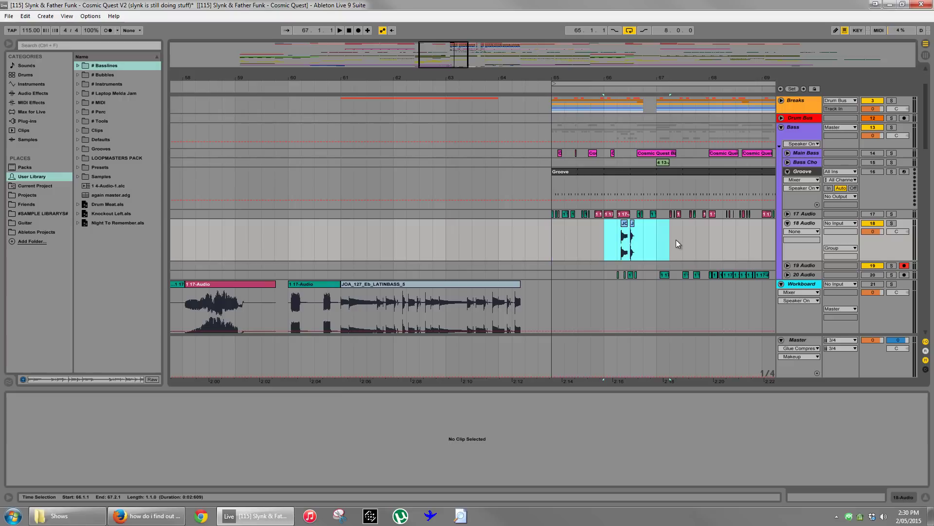
Solo the Workboard track and audition the transposed JOA_127_Eb_LATINBASS_5 clip.
click(443, 288)
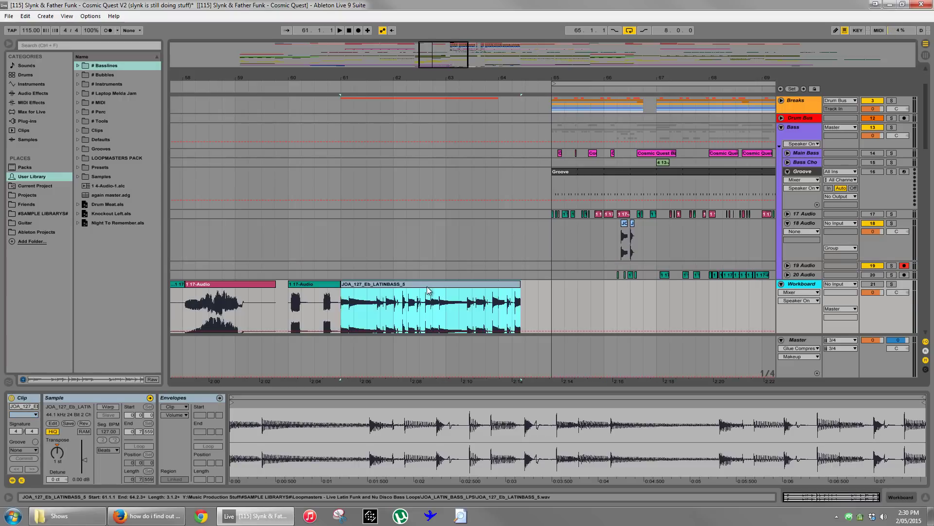
key(space)
click(891, 283)
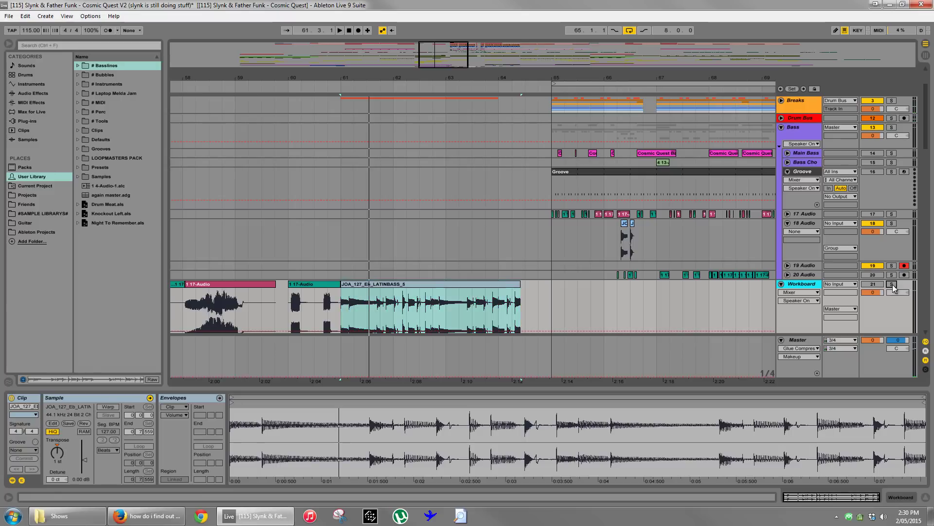
drag(414, 83, 429, 83)
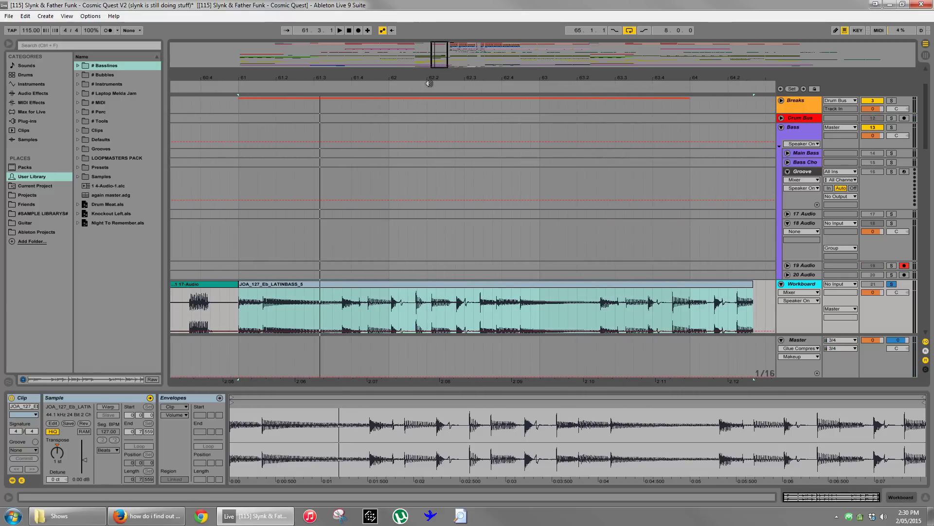
click(343, 312)
key(space)
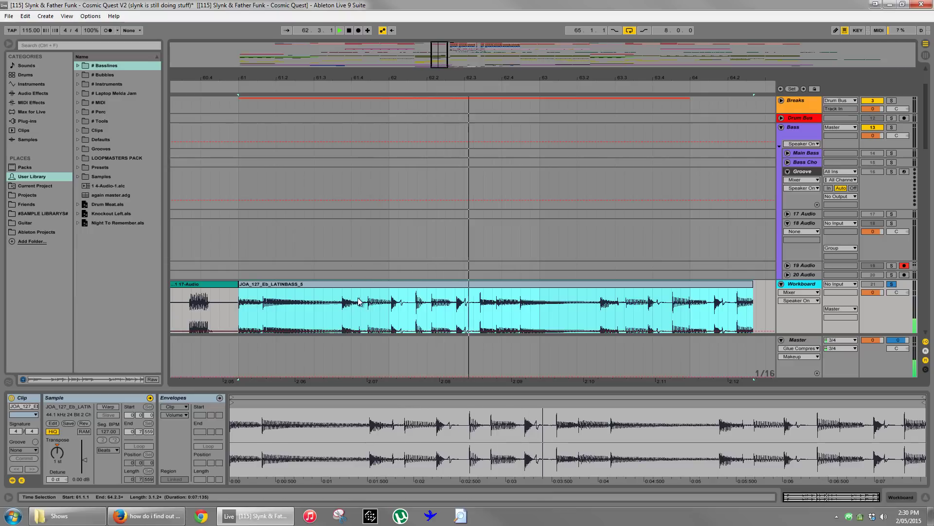
Split the LATINBASS_5 clip at the note just after 61.3.3 and delete the portion before it.
click(343, 312)
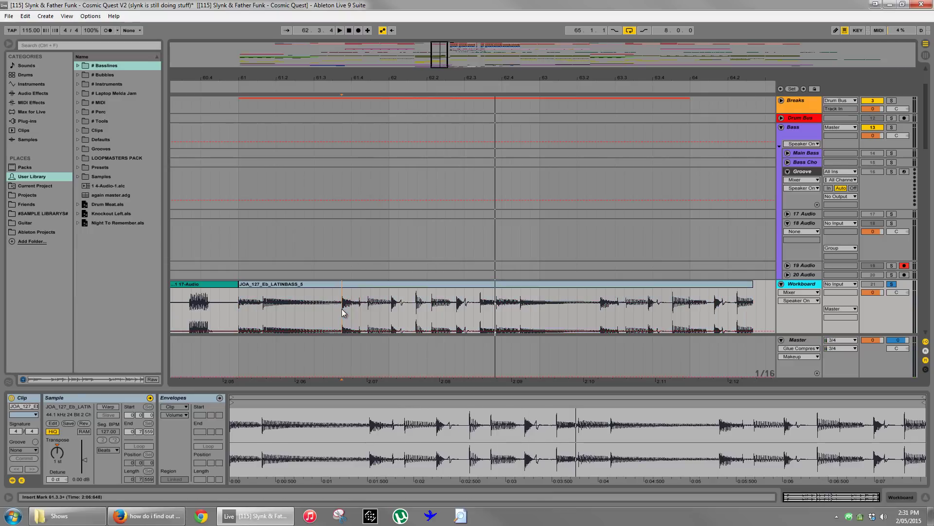
key(ctrl+e)
click(328, 282)
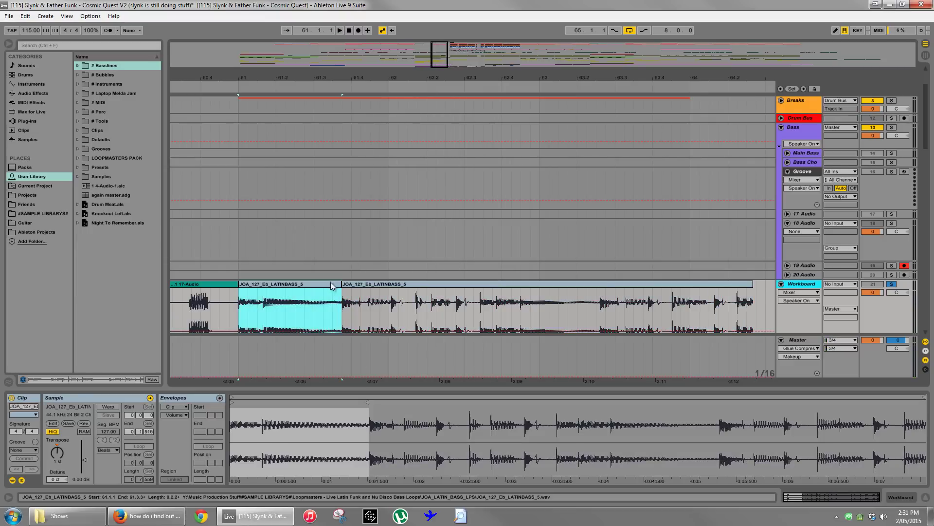
key(Delete)
Arm the 22 Analog track for live playing and audition the remaining bass clip from 61.3.4.
scroll(730, 263, down, 4)
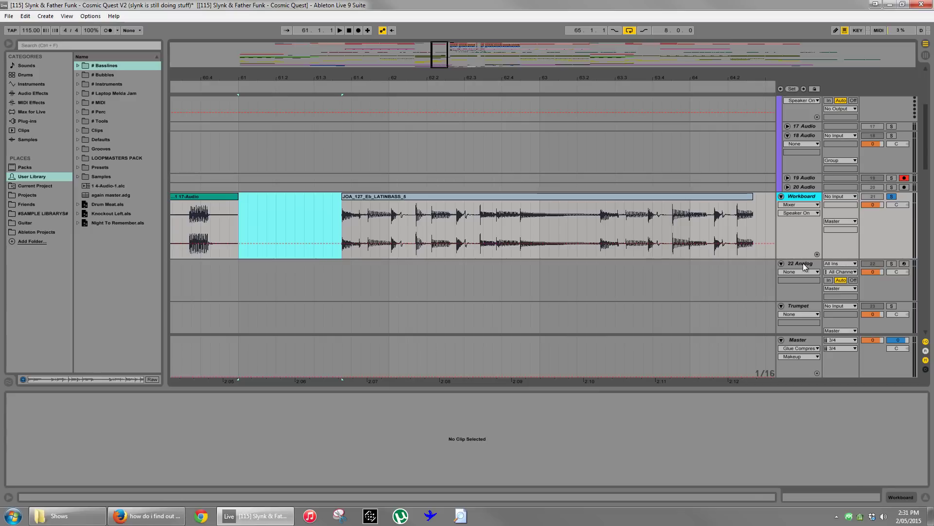
click(905, 264)
click(342, 229)
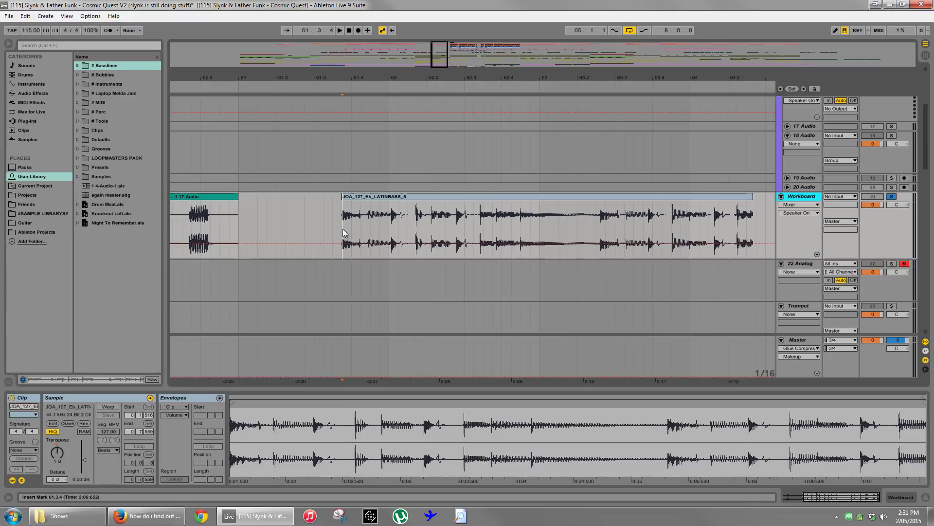
key(space)
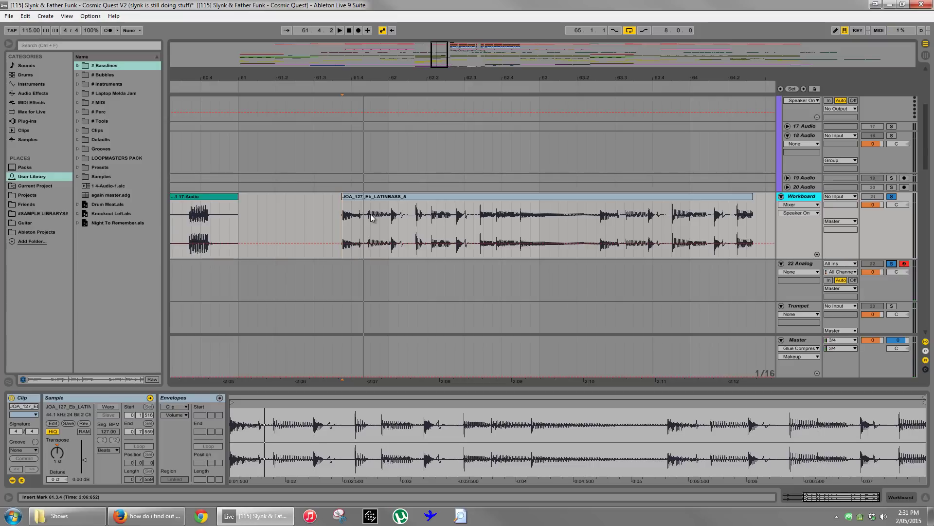
Split the bass clip just after 61.4.2 to isolate its opening note, and audition that slice.
click(365, 227)
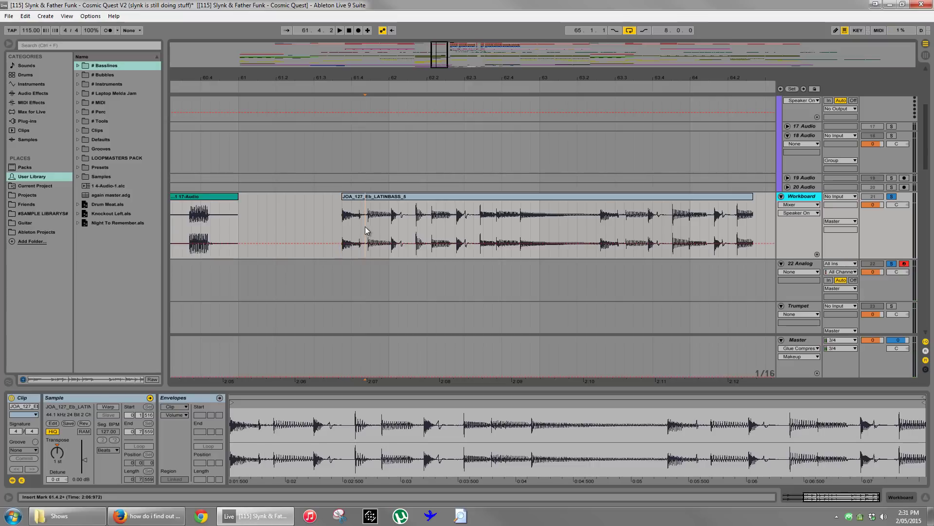
key(ctrl+e)
click(352, 196)
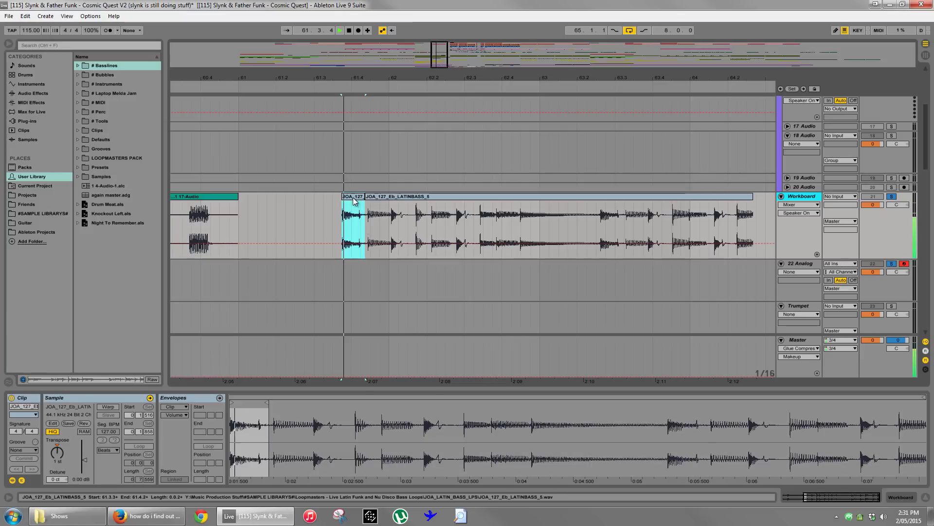
key(space)
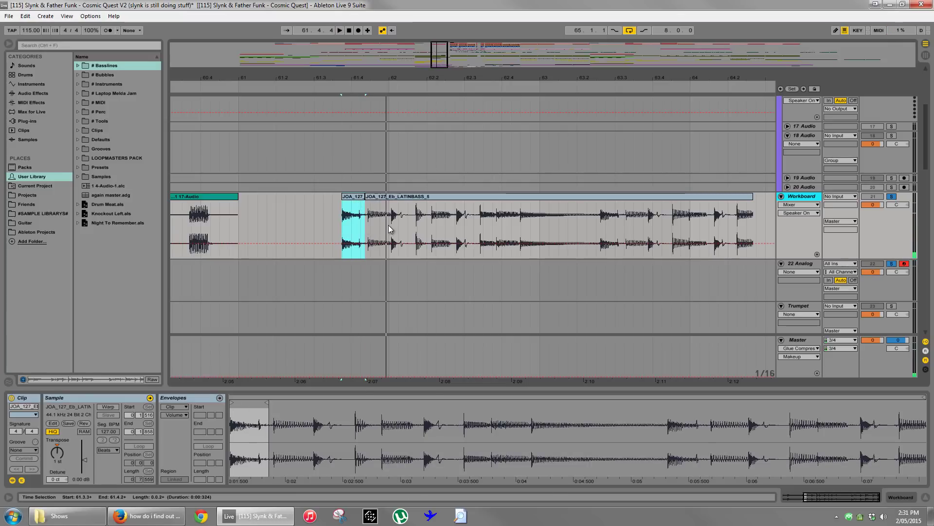
Split the remaining bass clip just after 61.4.2 and just after 62.1.1 to isolate its next note, and audition that slice.
click(370, 197)
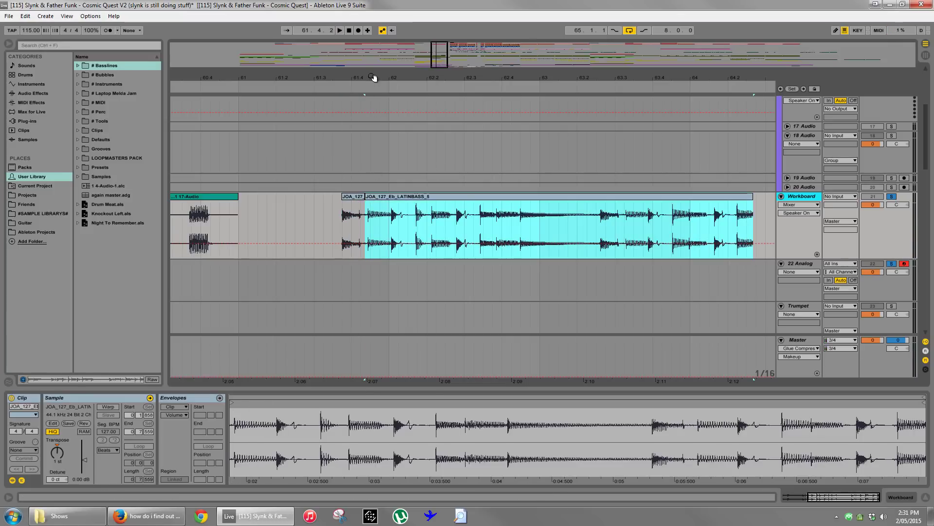
drag(374, 78, 356, 184)
click(361, 220)
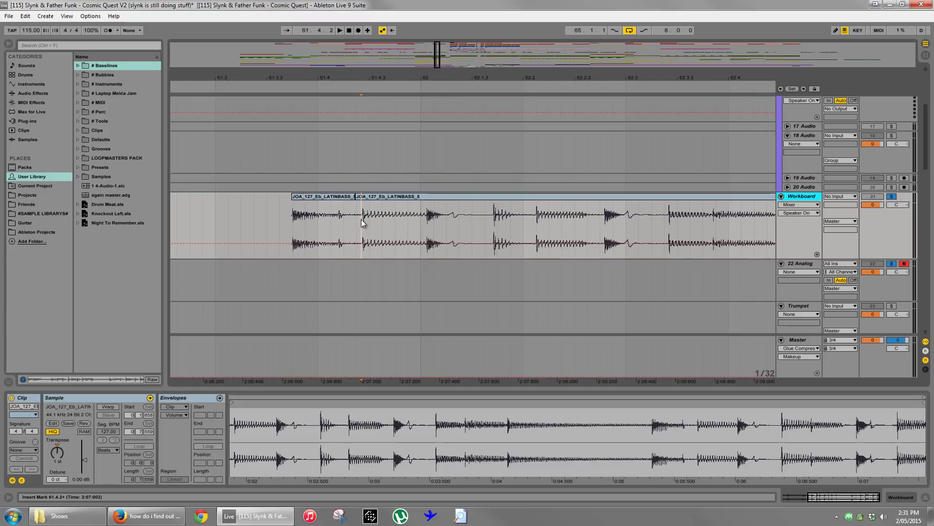
key(ctrl+e)
click(372, 197)
click(427, 226)
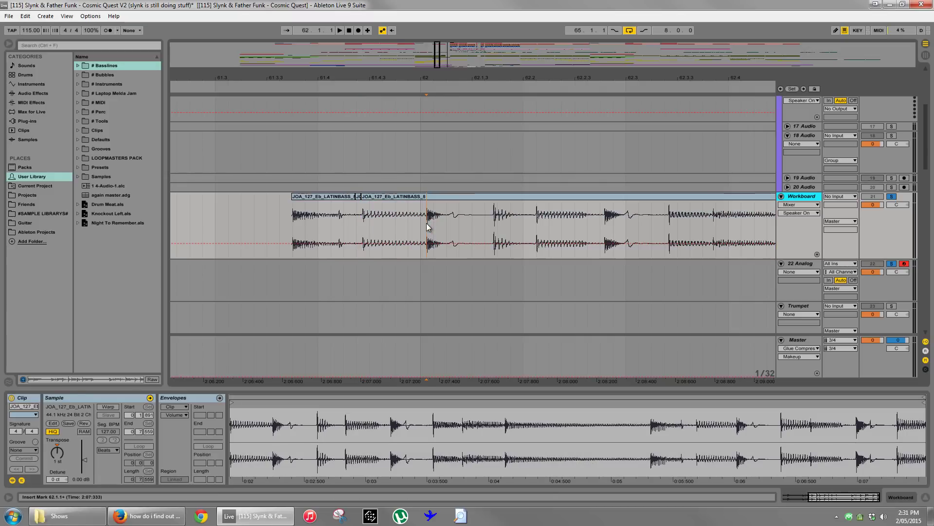
key(ctrl+e)
click(406, 202)
key(space)
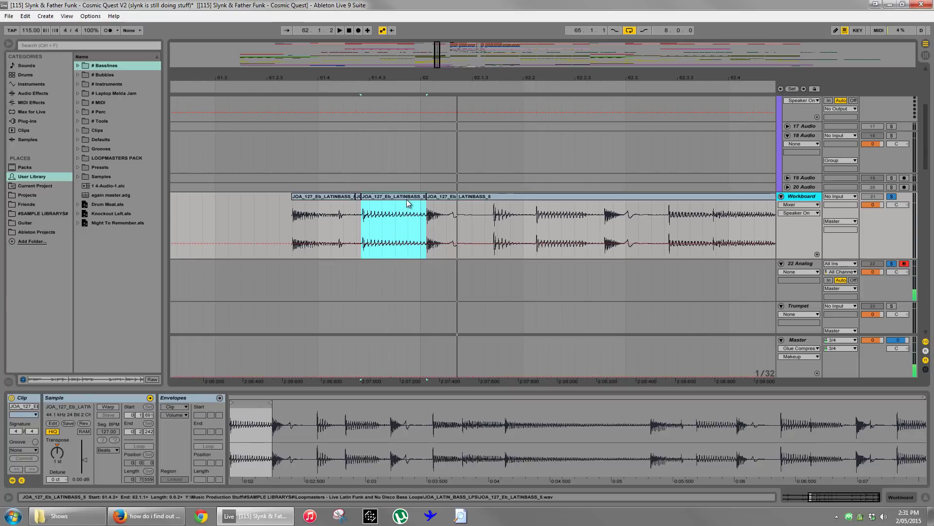
Transpose the second isolated note down 4 semitones and audition it together with the first slice.
click(57, 460)
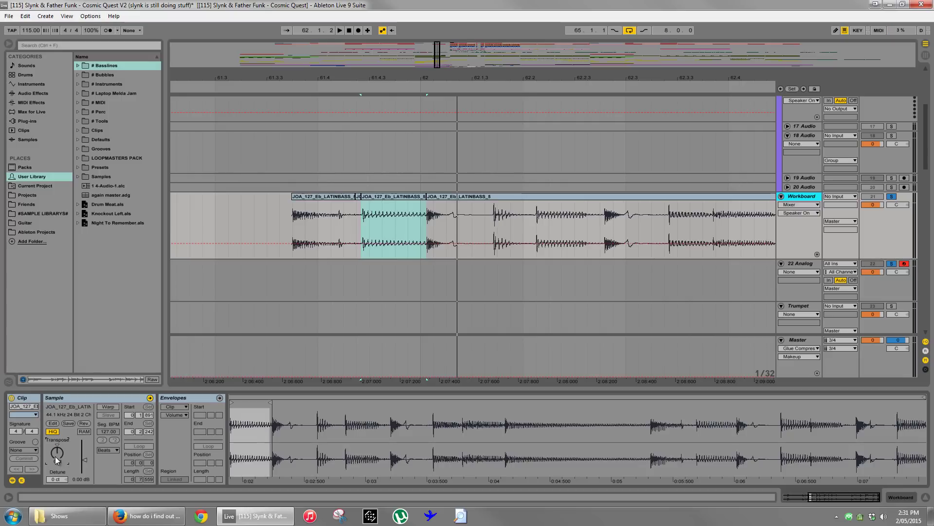
key(space)
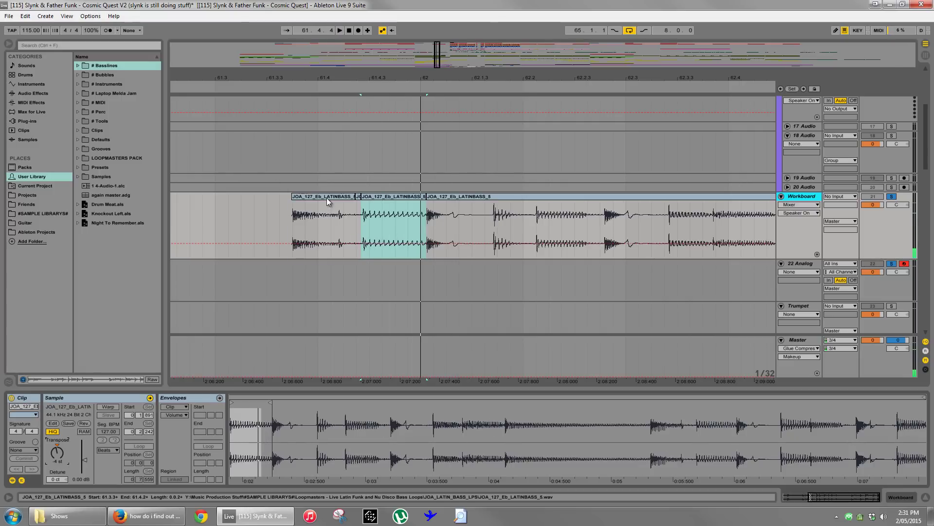
click(326, 198)
key(space)
Delete the sliver between the two notes and the leftover bass clip after 62.1.1, and audition the two slices.
click(360, 198)
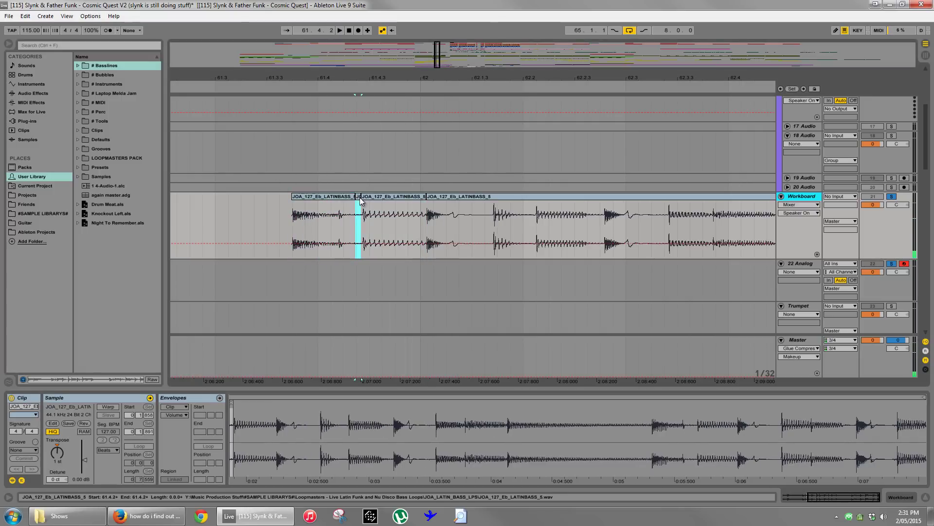
click(449, 196)
key(Delete)
click(337, 197)
key(space)
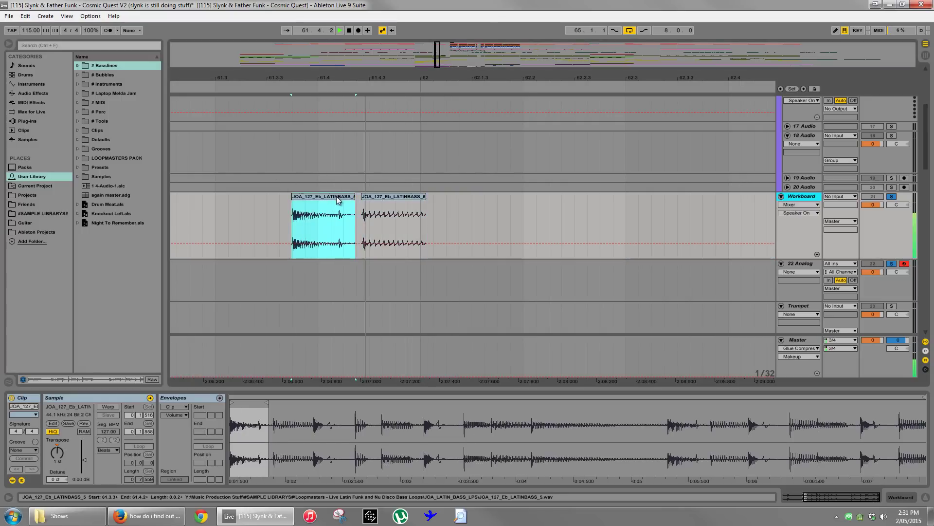
key(space)
key(space)
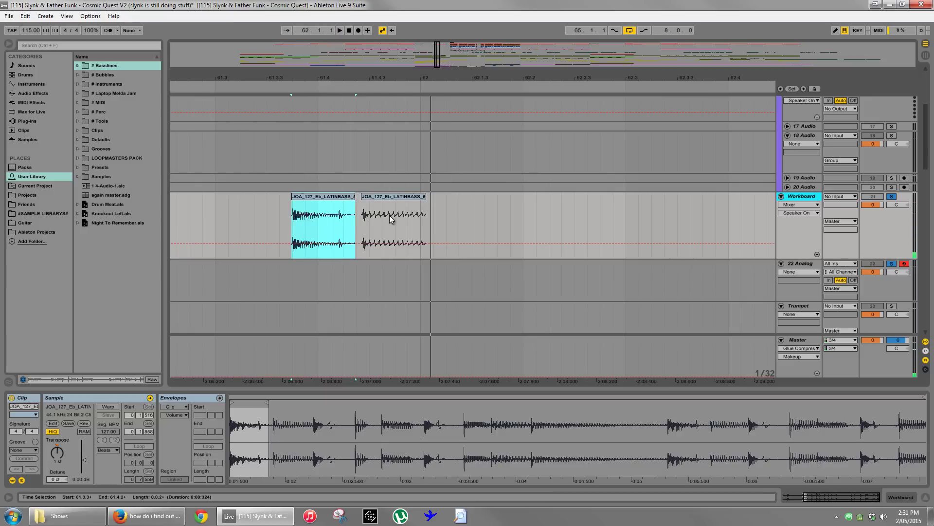
Move the first slice's start marker up to the note's onset in the waveform and audition the tightened slice.
drag(235, 428, 253, 444)
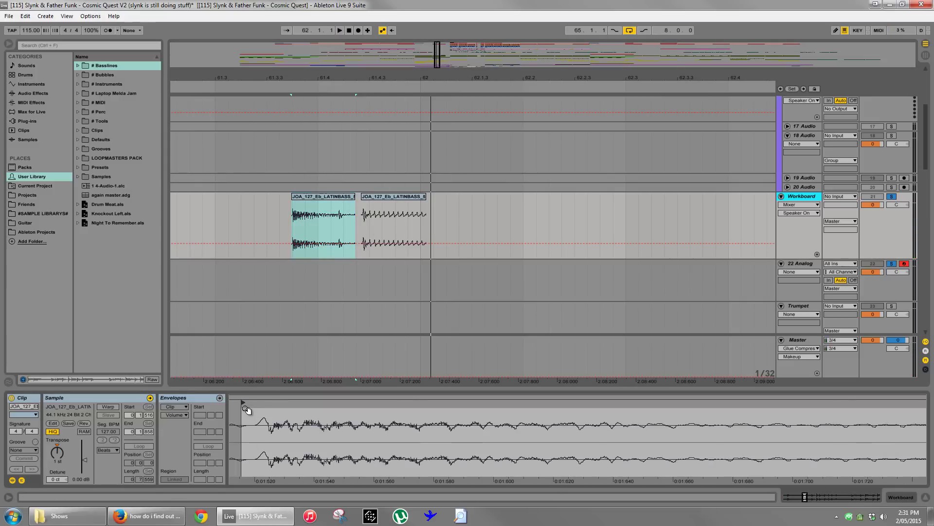
drag(246, 403, 257, 403)
click(353, 92)
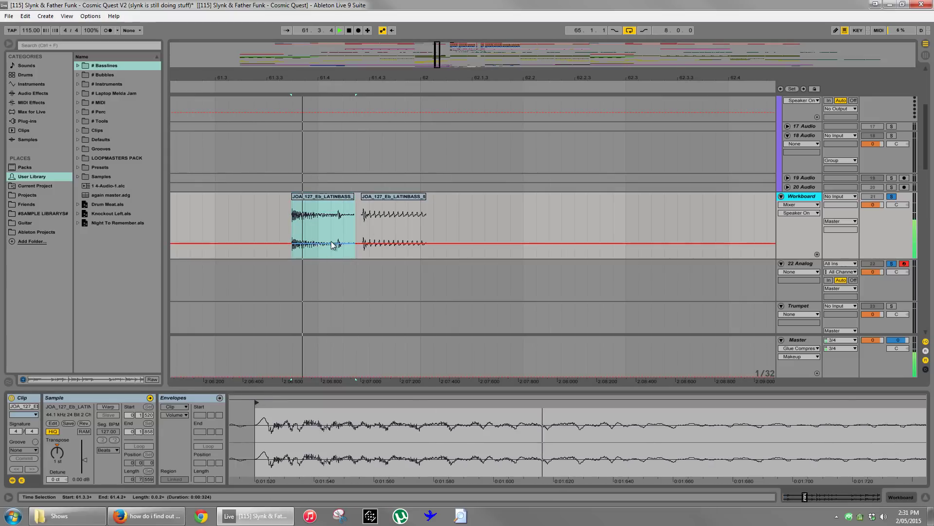
Move the trimmed first slice from Workboard onto the 18 Audio track, starting just after 65.3.4, and turn off the Workboard solo.
scroll(353, 93, down, 5)
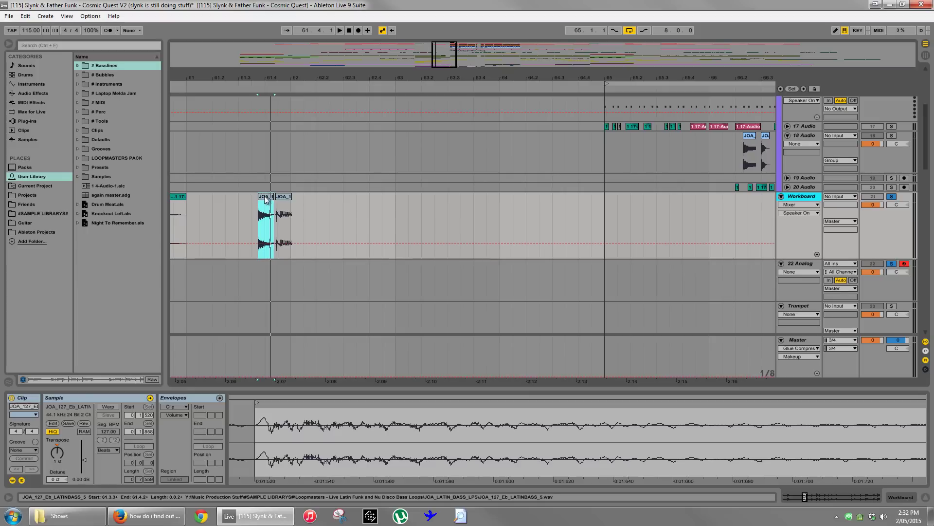
drag(264, 196, 631, 217)
scroll(674, 75, up, 3)
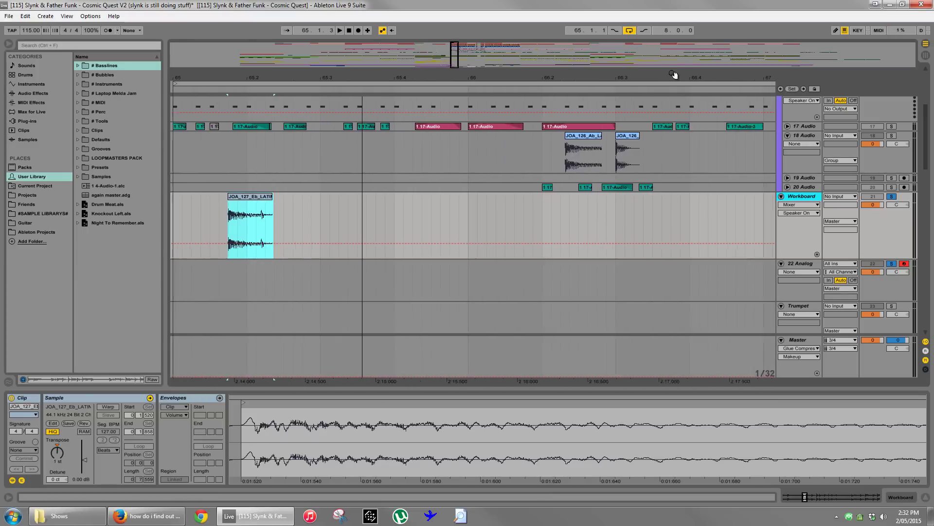
scroll(360, 98, left, 2)
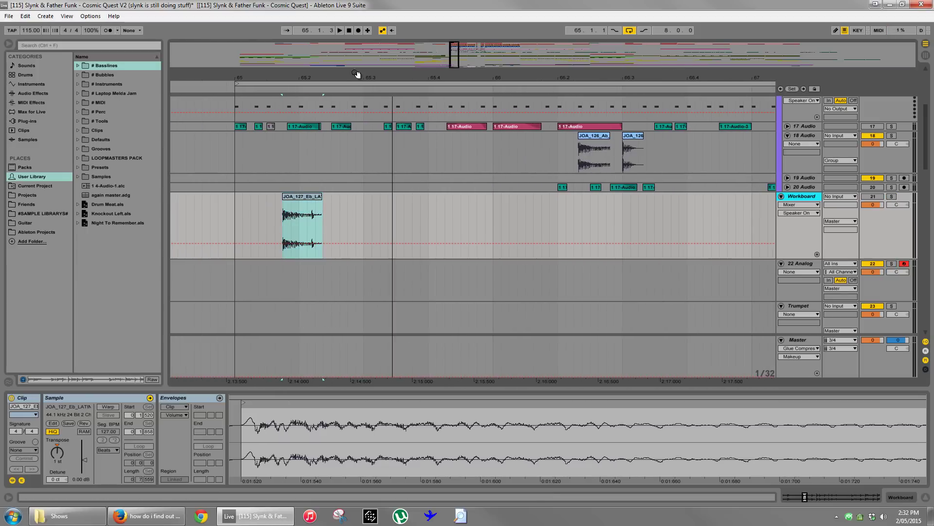
scroll(447, 182, up, 3)
drag(312, 254, 450, 202)
Play the groove from 65.1.1 and raise the moved slice's clip gain to 6.19 dB.
click(248, 222)
key(space)
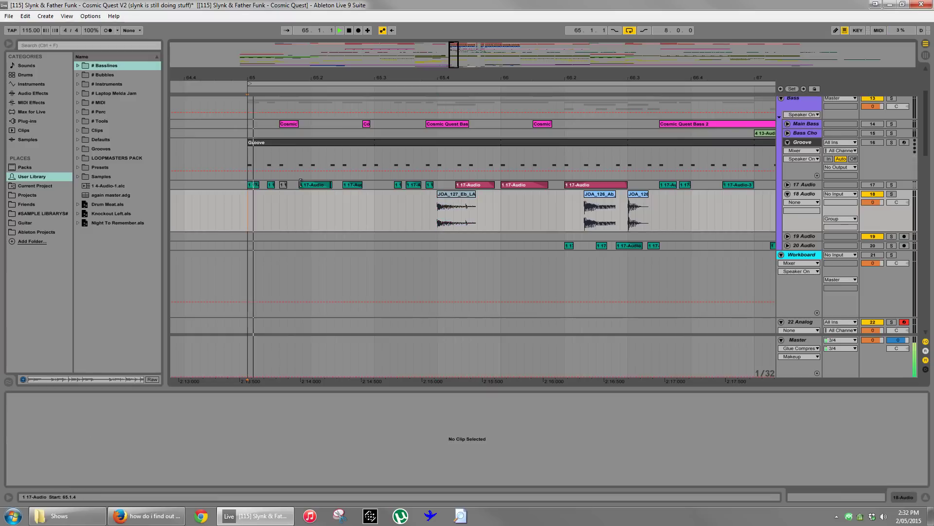
scroll(504, 216, up, 3)
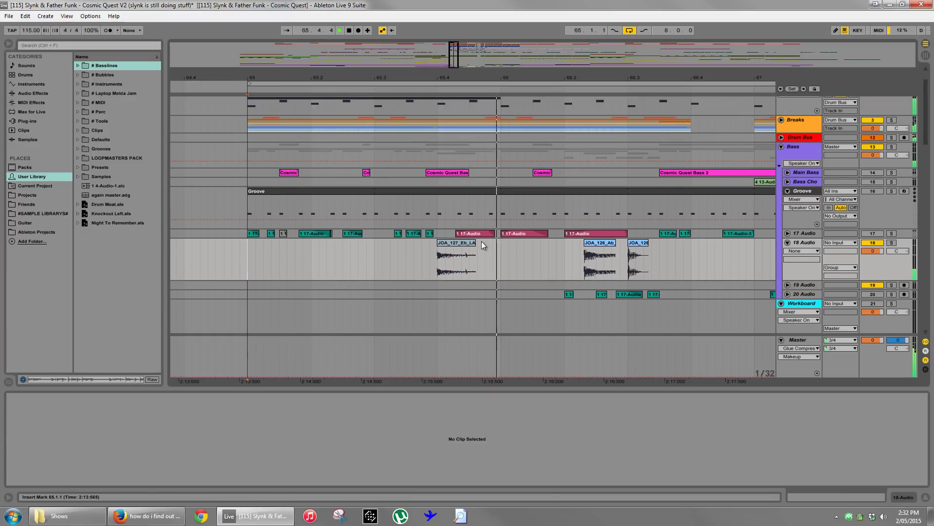
key(space)
click(458, 253)
drag(90, 468, 90, 463)
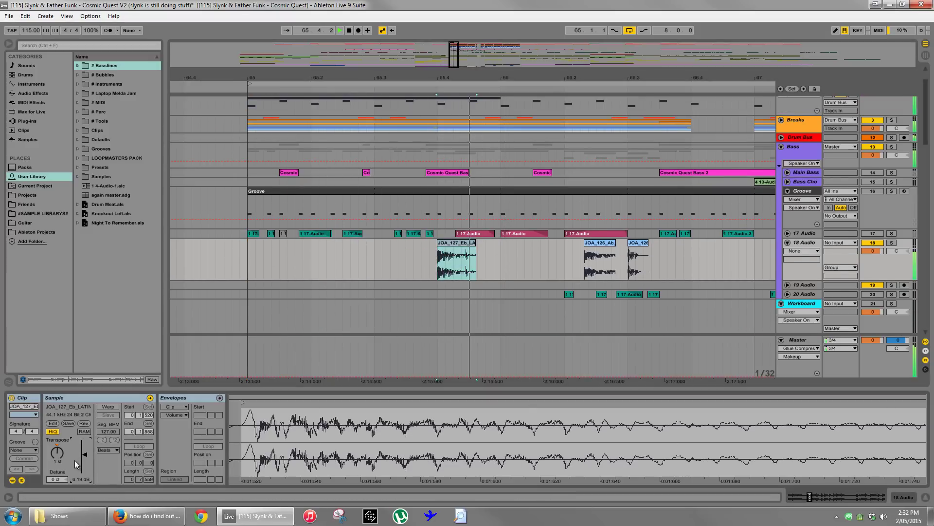
key(space)
Solo the 18 Audio track and audition the LATINBASS_5 slice near 65.4 on its own.
scroll(480, 253, up, 3)
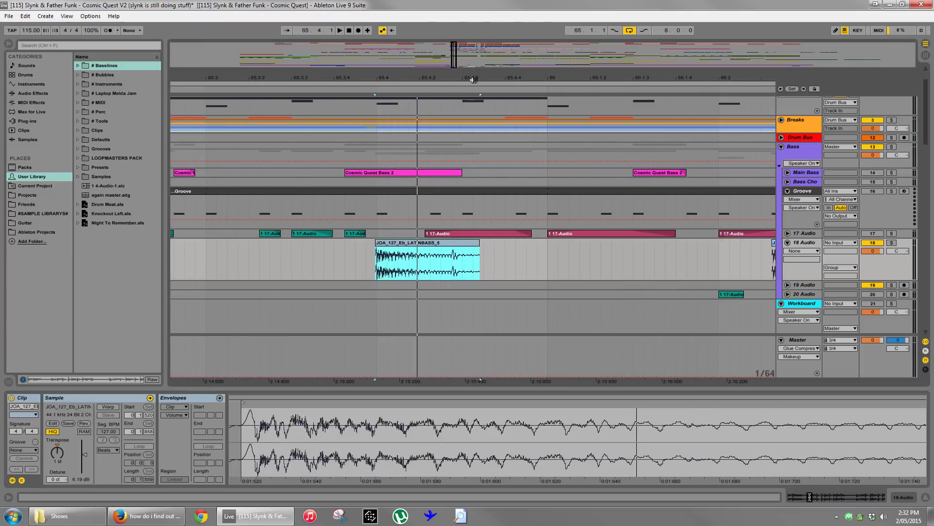
click(451, 266)
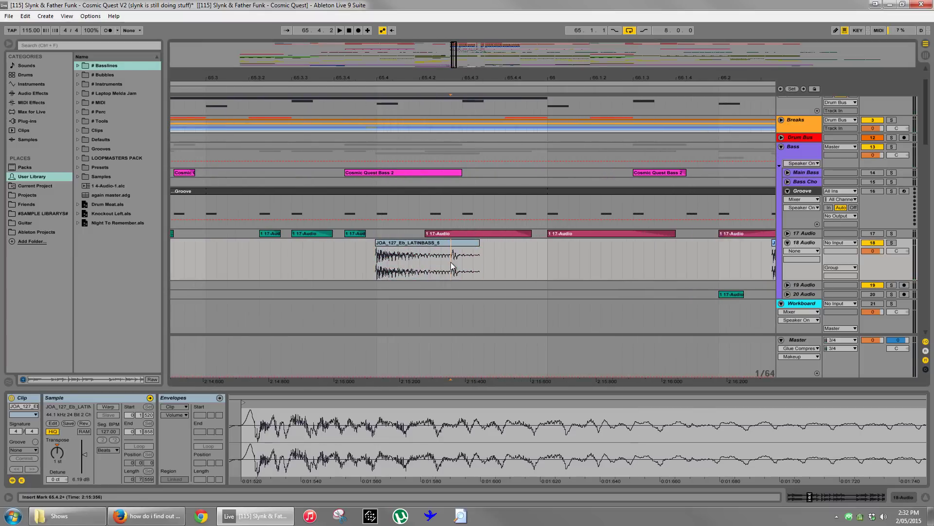
click(426, 243)
click(892, 242)
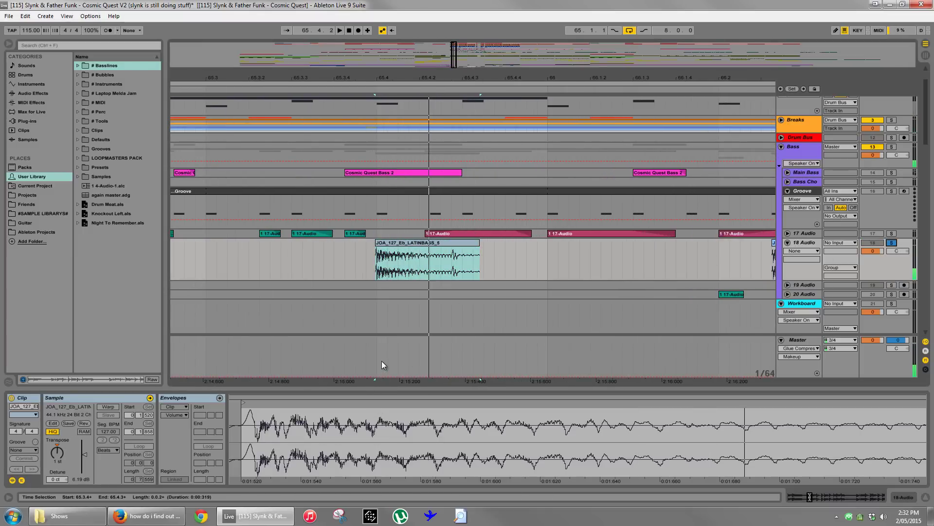
key(space)
Split the bass slice at 65.4.2 and before its final hit, moving the last piece to 65.4.3 and the middle piece up against it.
click(430, 264)
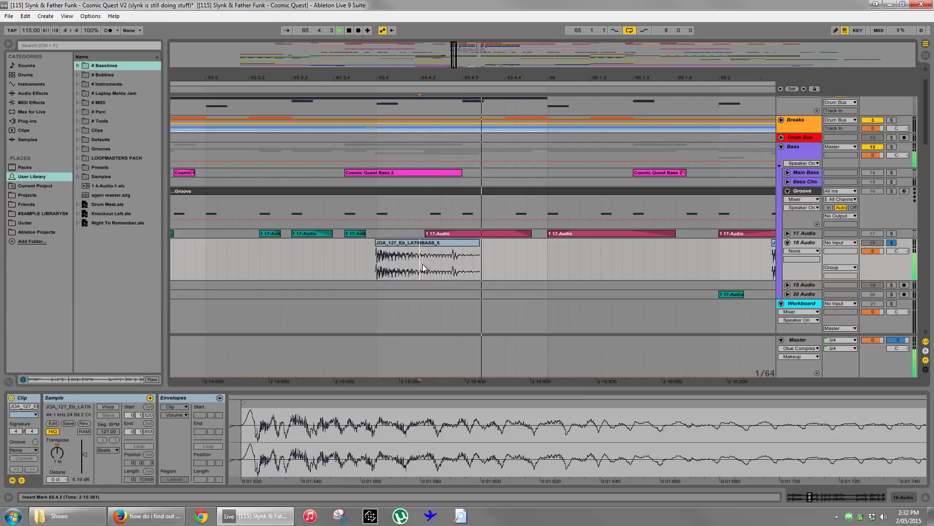
click(418, 266)
key(space)
mouse_move(418, 268)
mouse_down()
mouse_move(509, 258)
mouse_move(465, 257)
mouse_up()
key(space)
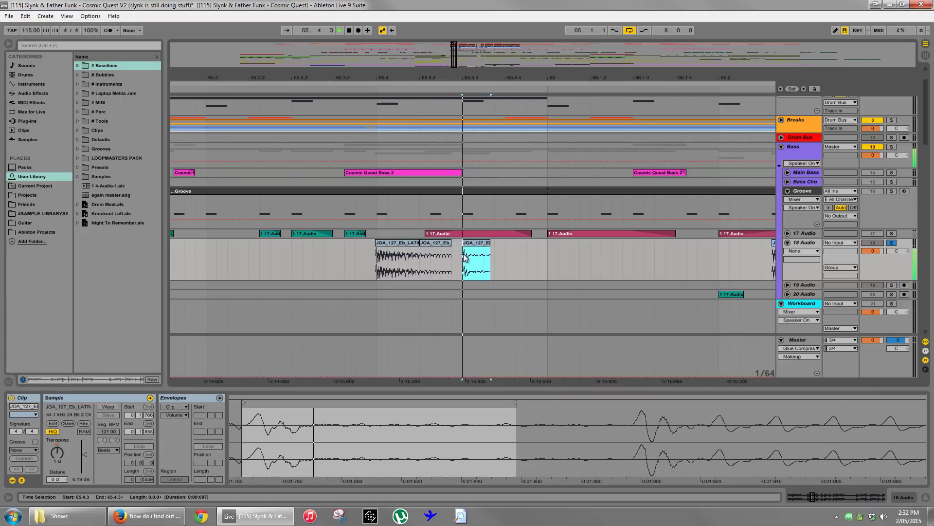
click(422, 258)
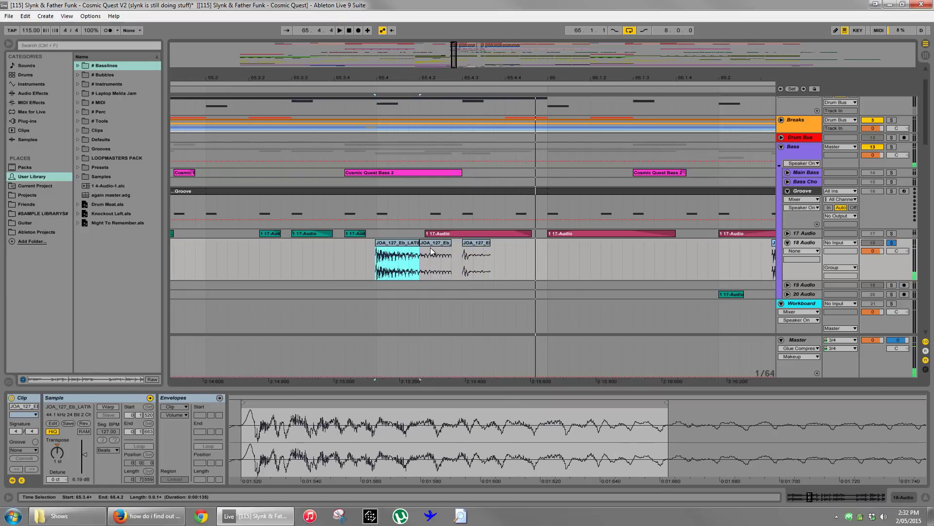
drag(431, 252, 442, 252)
Audition the first of the three bass pieces, show the track's fades, and add a short fade-out to its end.
click(409, 248)
key(space)
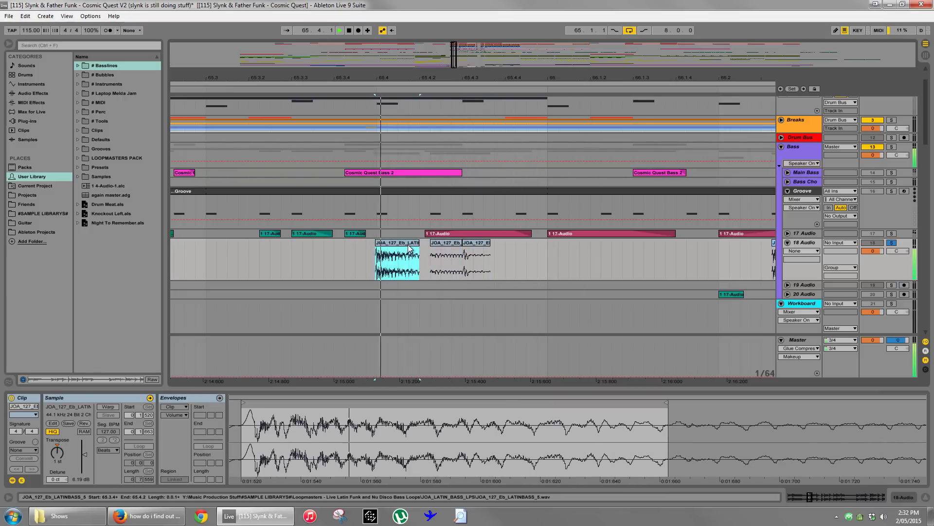
key(space)
key(a)
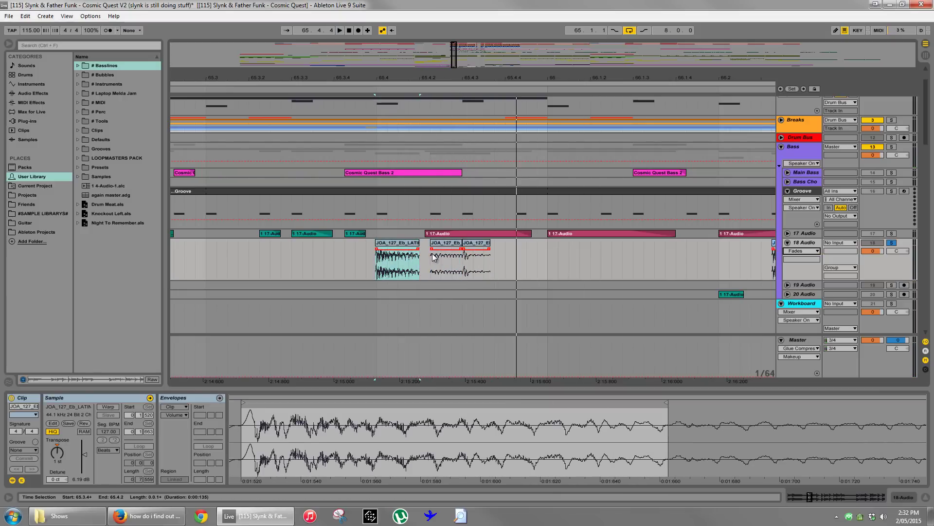
drag(419, 250, 412, 249)
Move the three bass pieces later so the first starts at 65.4.2, and audition them in their new position.
drag(477, 80, 476, 76)
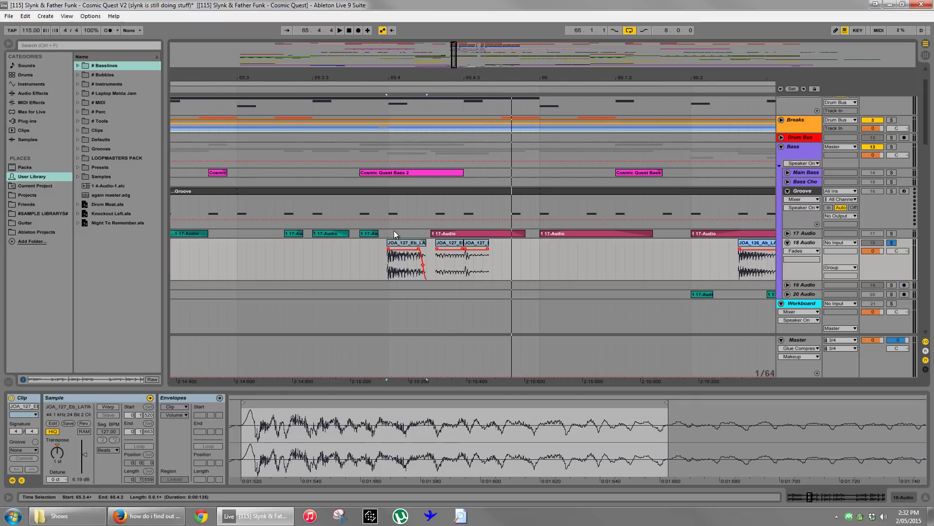
click(399, 242)
shift+click(471, 242)
drag(411, 243, 483, 244)
click(606, 258)
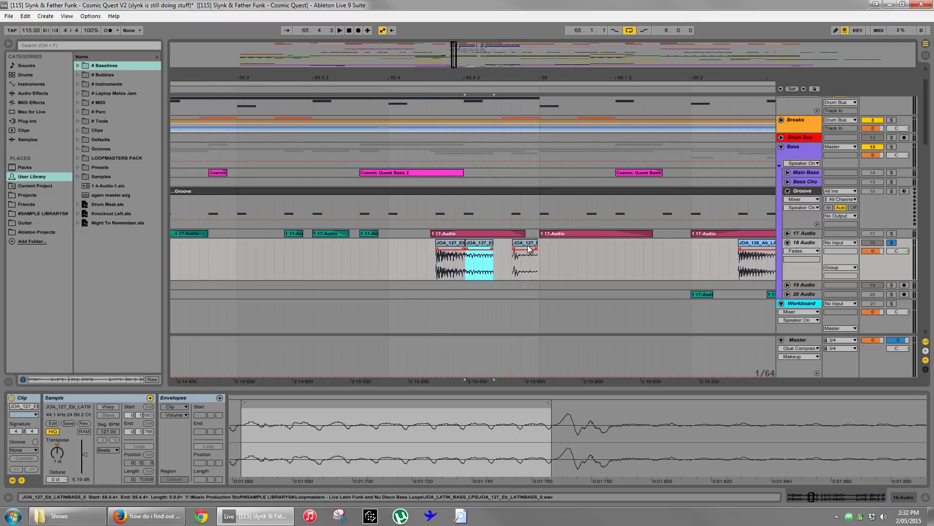
click(455, 246)
key(space)
Adjust the fades between the first two bass pieces, add a fade-out to the middle piece, and audition the result.
click(463, 252)
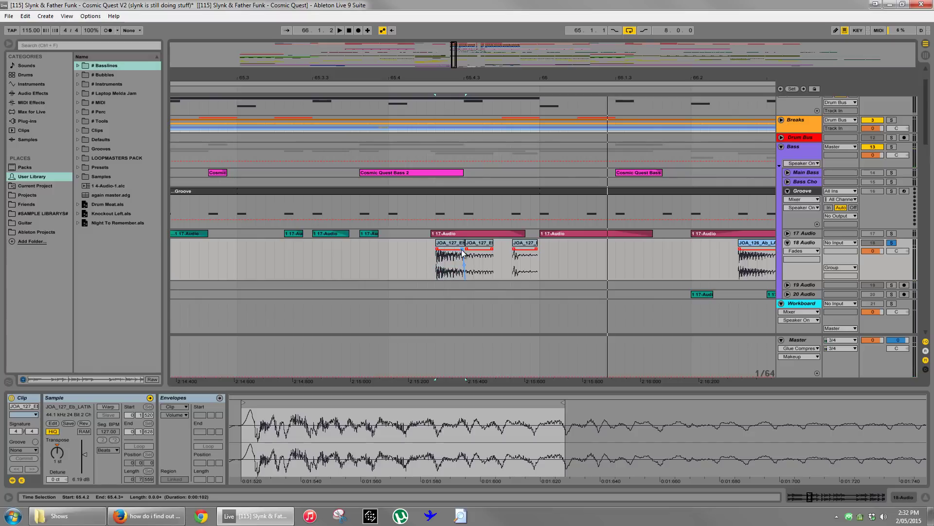
drag(468, 252, 460, 251)
key(space)
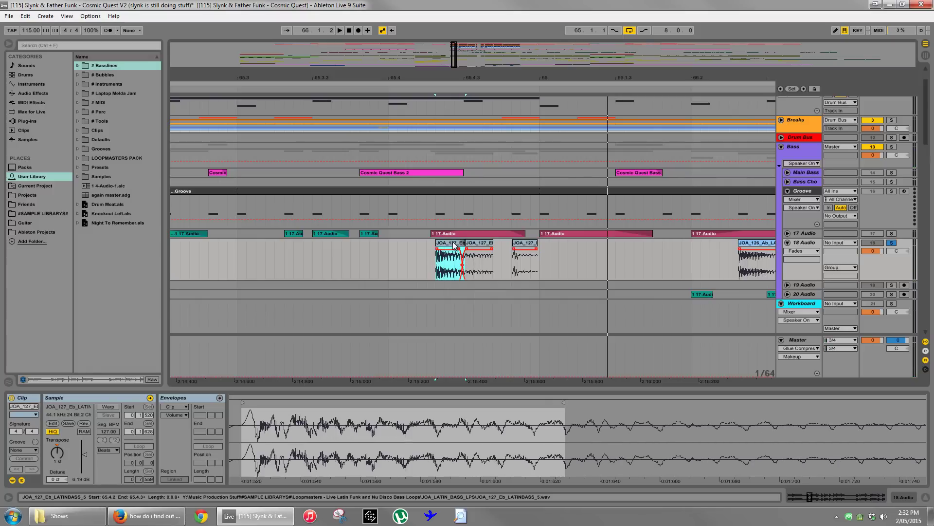
key(space)
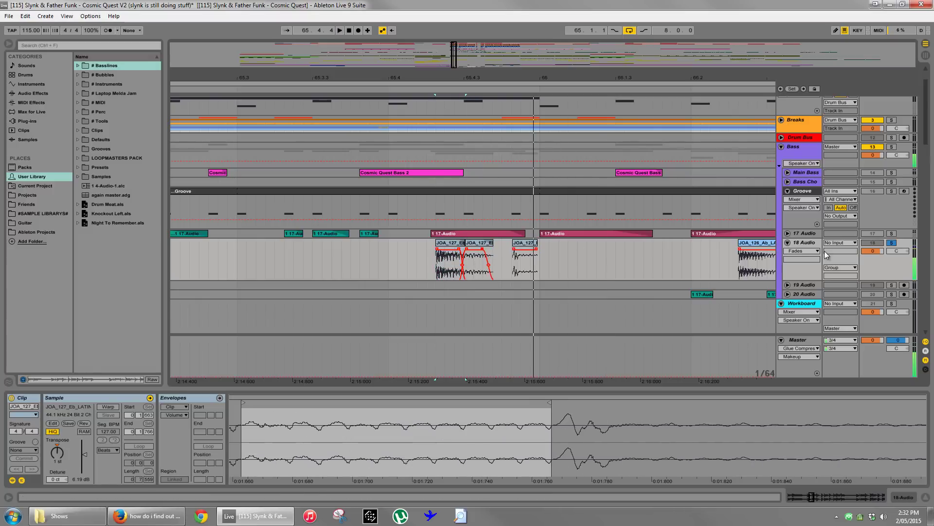
Move the last bass piece to the start of bar 66 and play the full groove from 65.3.1 to check it.
click(277, 267)
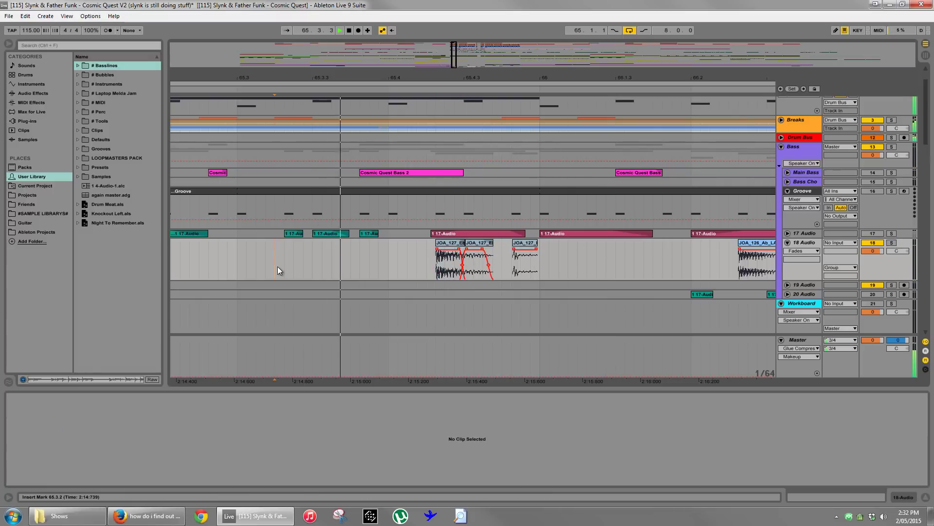
drag(525, 244, 552, 244)
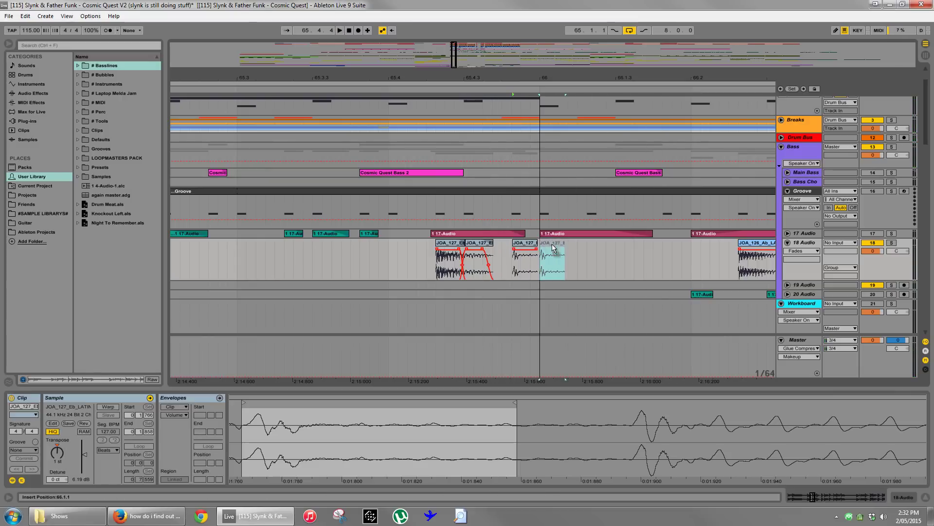
click(236, 269)
key(space)
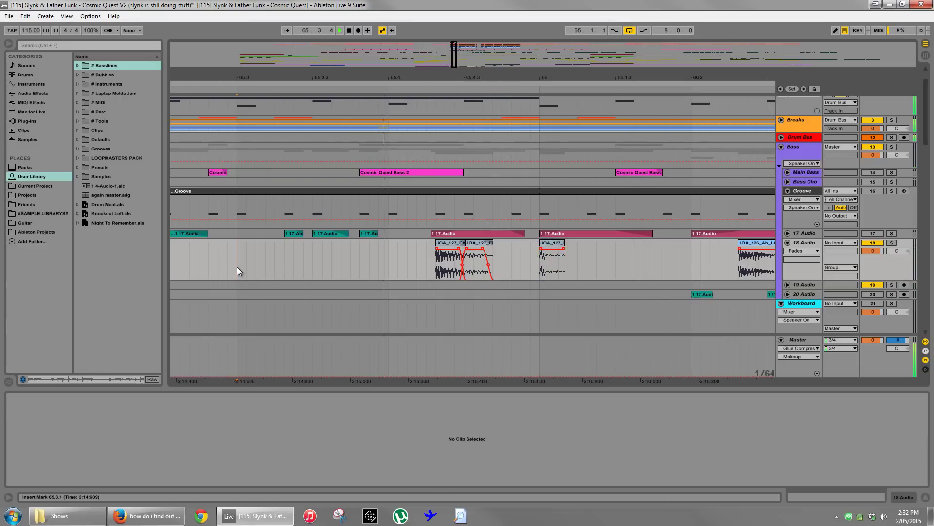
key(space)
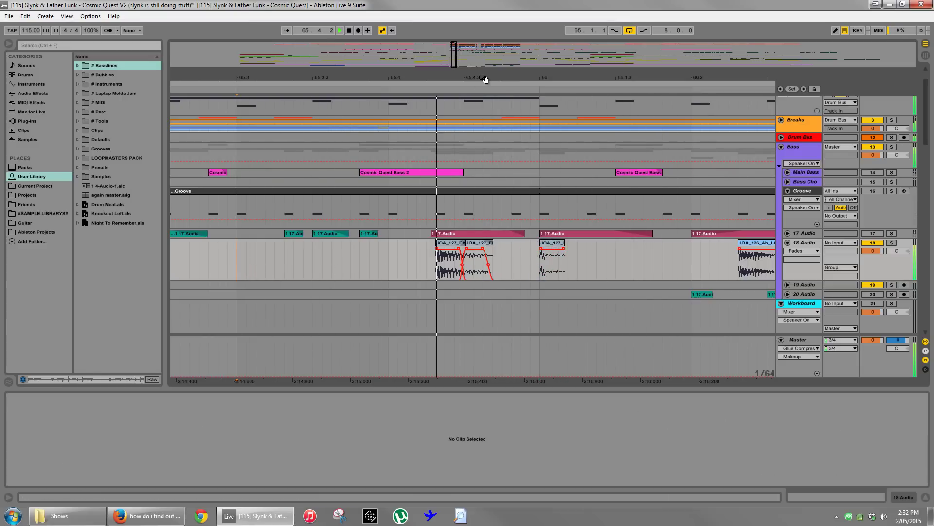
scroll(486, 79, down, 5)
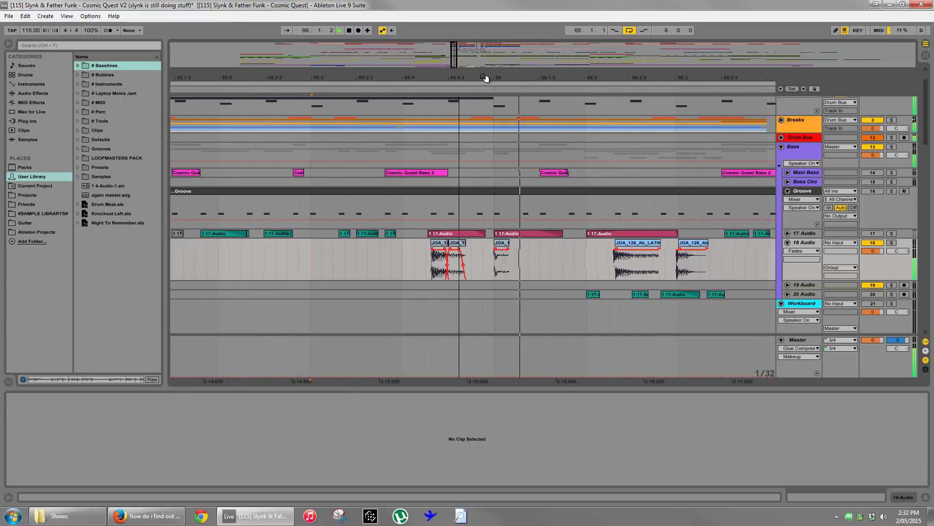
Turn the Main Bass, Bass Chops and 20 Audio tracks back on and play the groove from 65.3.1.
click(873, 294)
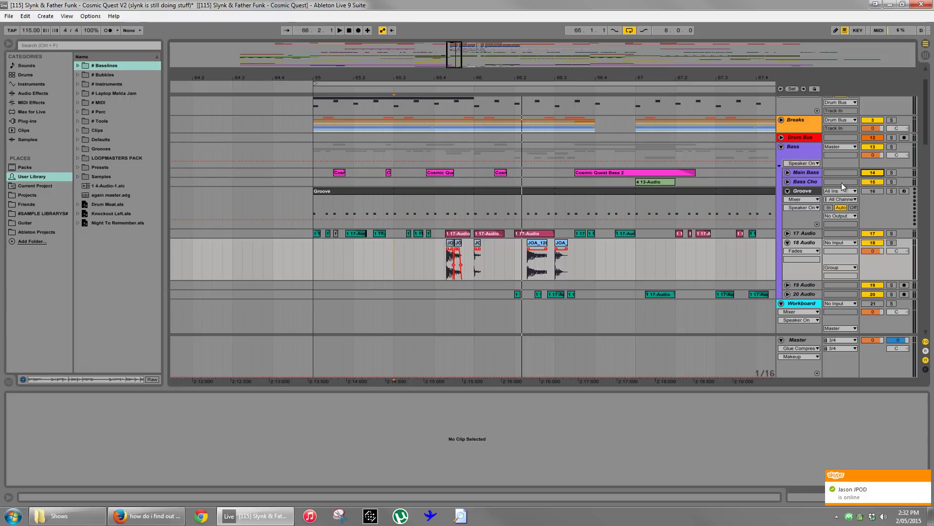
key(space)
key(space)
key(space)
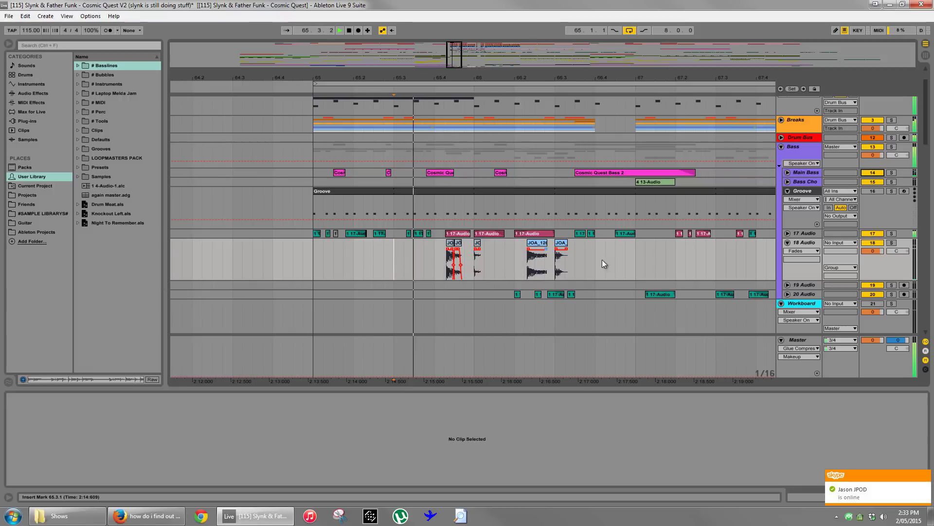
Temporarily deactivate the track 17 clip at 65.4.2 and play from 65.3.3 to hear the groove without it.
click(458, 233)
key(space)
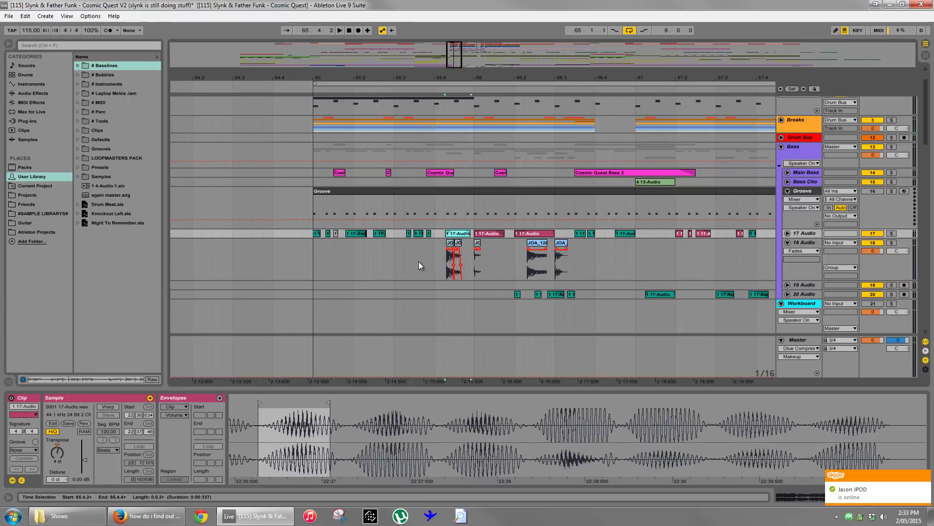
click(419, 261)
key(space)
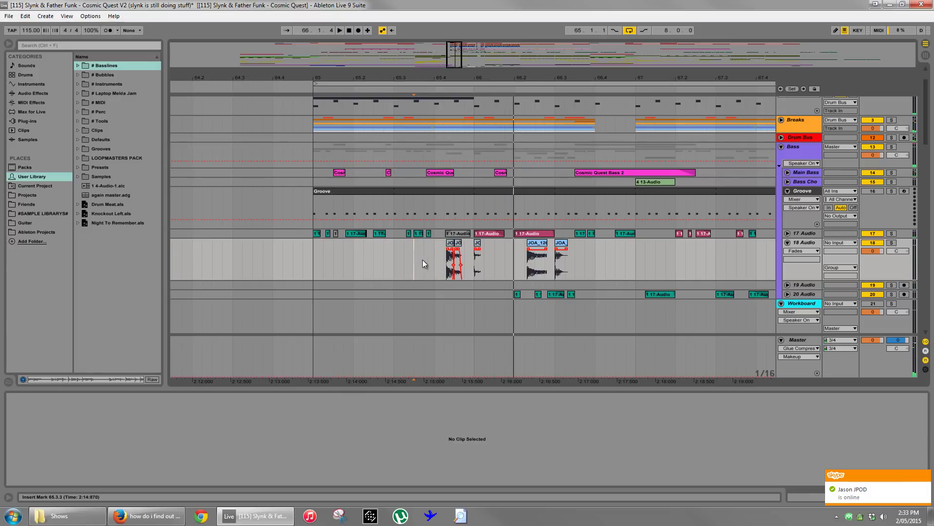
click(458, 233)
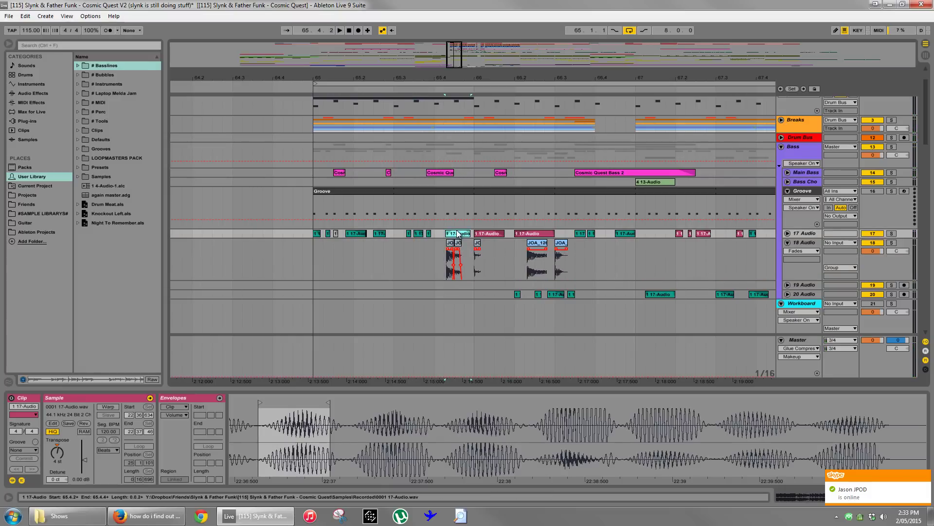
Move the time range holding the last two Latin bass clips on the 18 Audio track from bar 66 to position 68.3.3.
drag(481, 81, 481, 73)
click(798, 245)
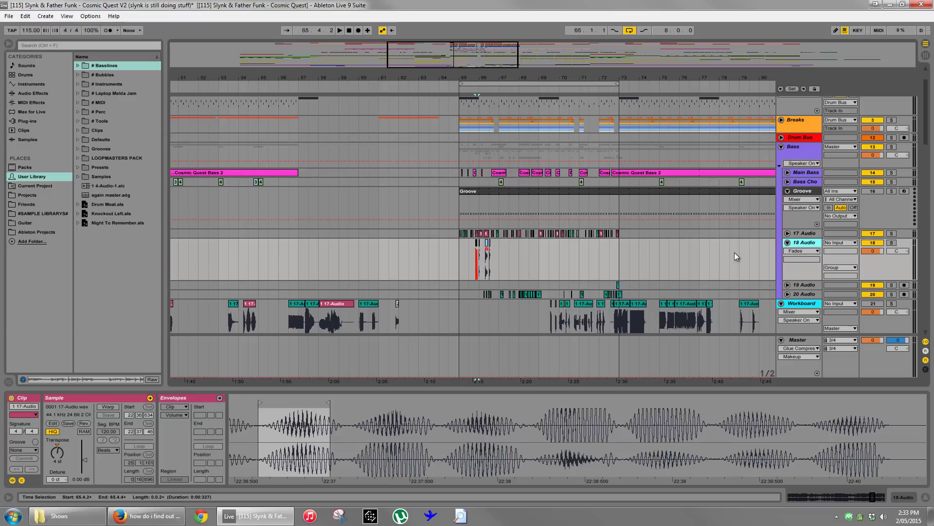
click(592, 257)
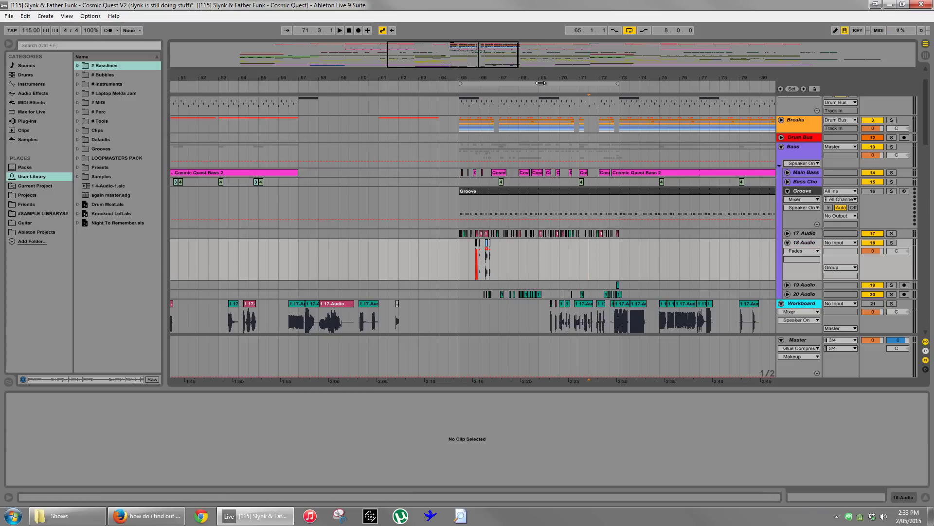
drag(540, 78, 540, 146)
drag(506, 250, 524, 250)
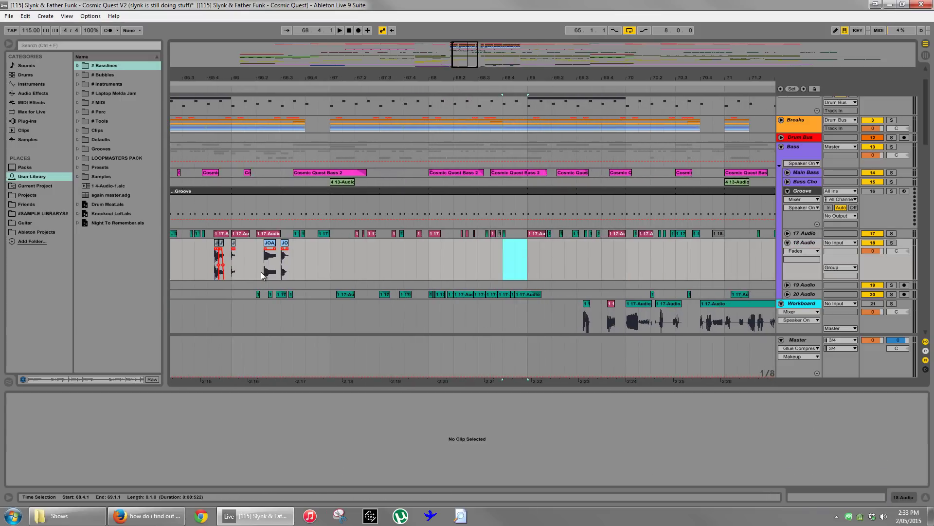
drag(263, 272, 519, 254)
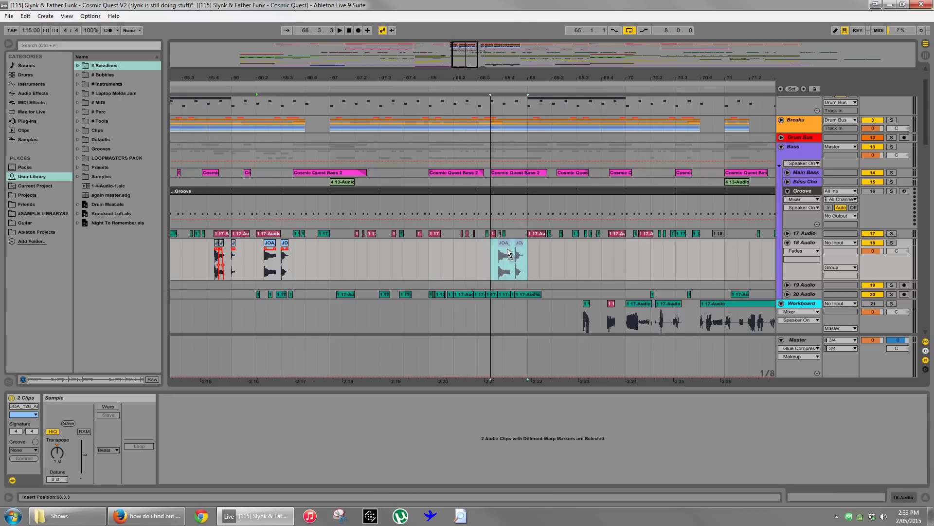
Play the arrangement from 68.2.3 to hear the two bass clips in their new position.
drag(257, 265, 203, 263)
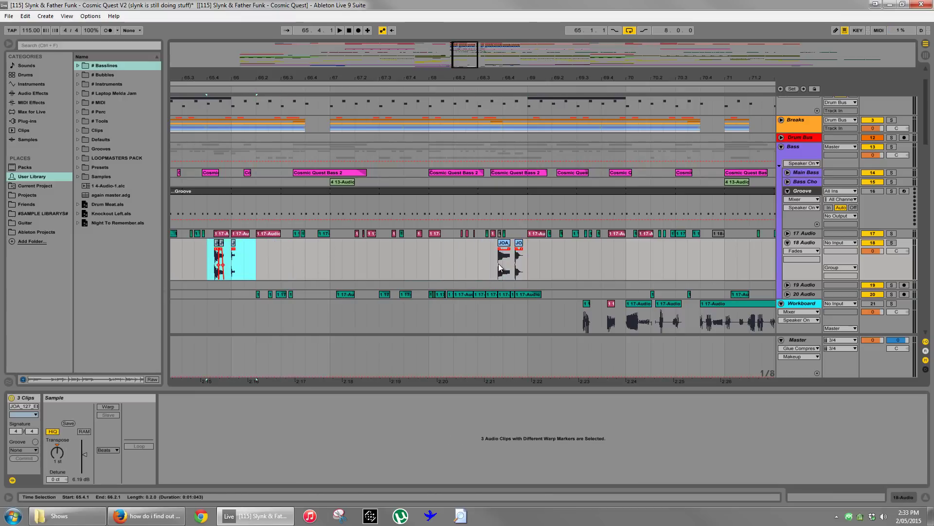
click(471, 260)
key(space)
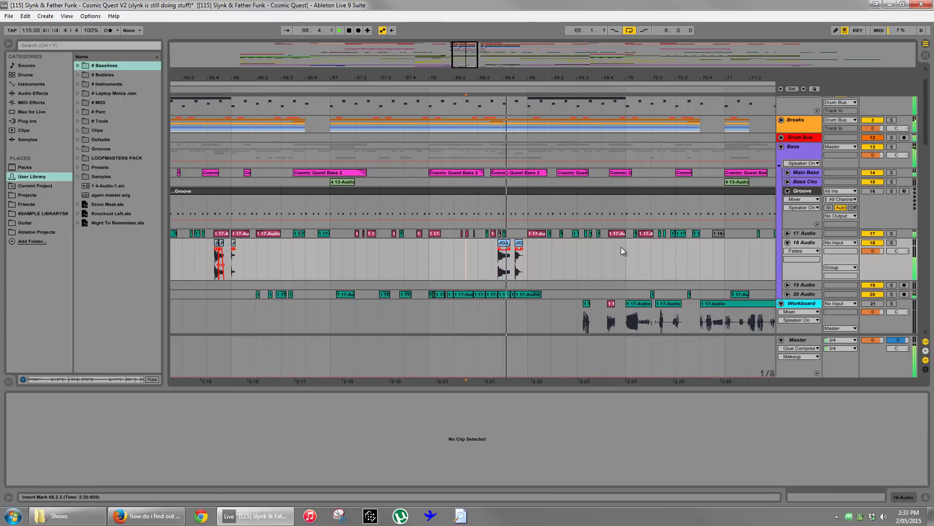
key(space)
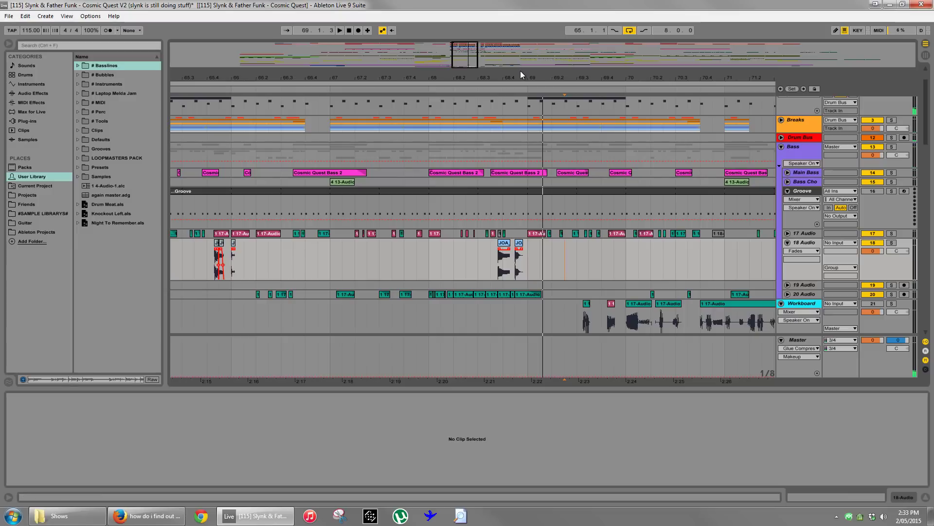
Move the first of the two bass clips near 68.4 later to 68.4.1 and audition it.
drag(526, 79, 498, 150)
click(465, 258)
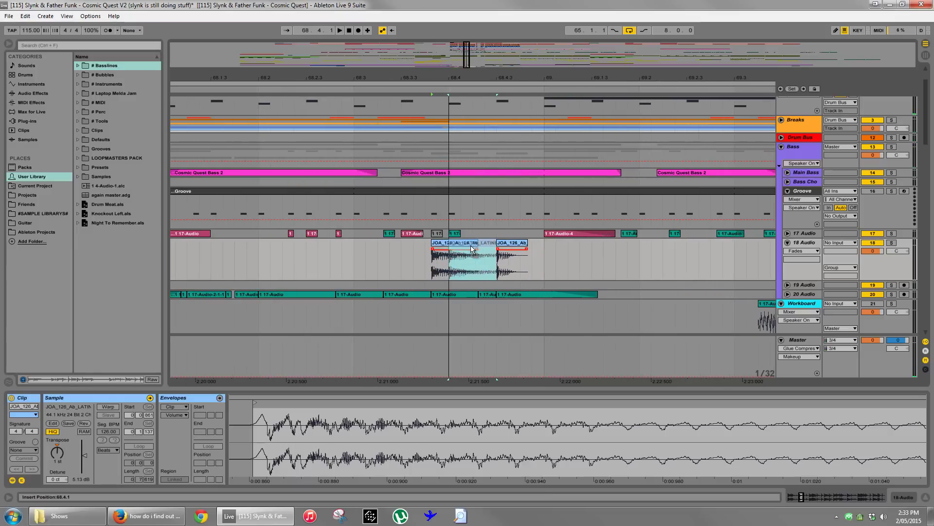
click(398, 259)
key(space)
key(space)
Shift both bass clips later so the first starts at about 68.4.2 and the second at about 68.4.4, and play from 68.3.1.
drag(506, 247, 530, 247)
key(plus)
key(plus)
click(416, 243)
drag(417, 244, 475, 242)
click(214, 265)
key(space)
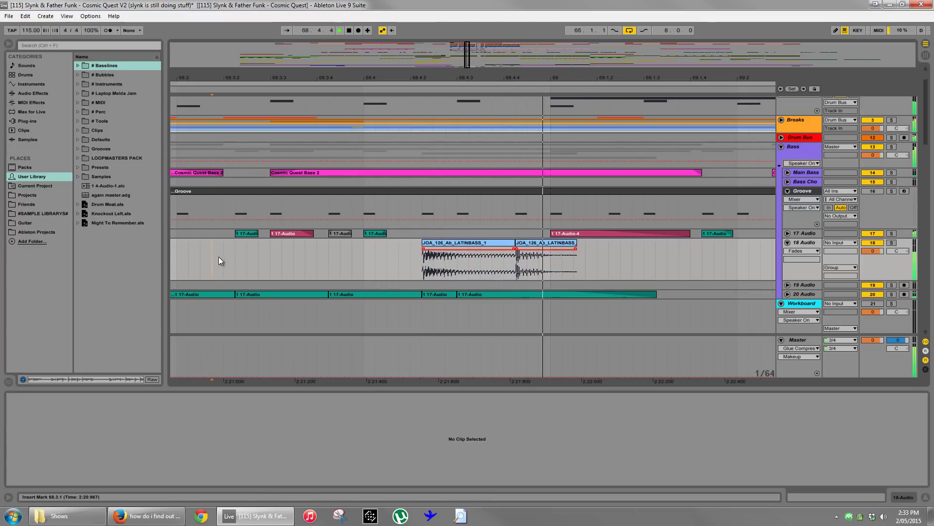
Play the groove from 67.2.3 and again from 66.3.1 to judge the placed bass notes in context.
key(minus)
key(minus)
key(minus)
key(minus)
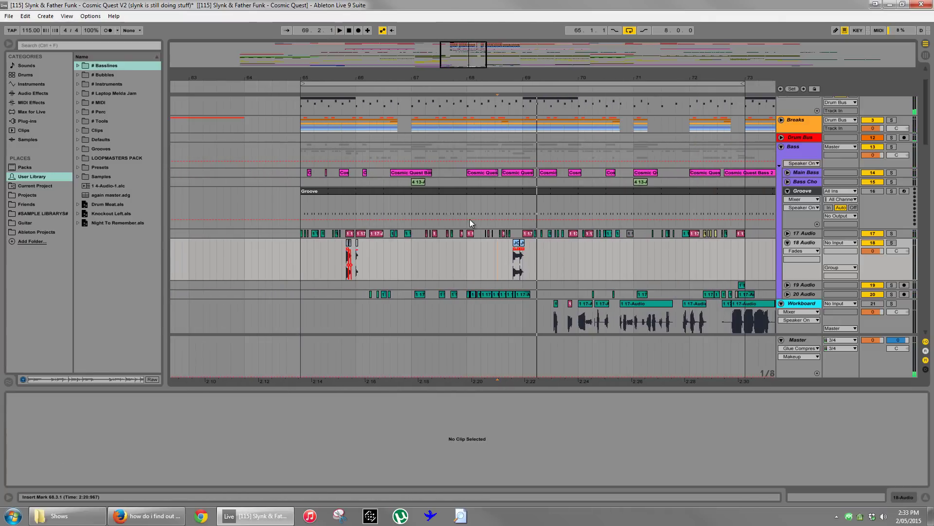
click(435, 240)
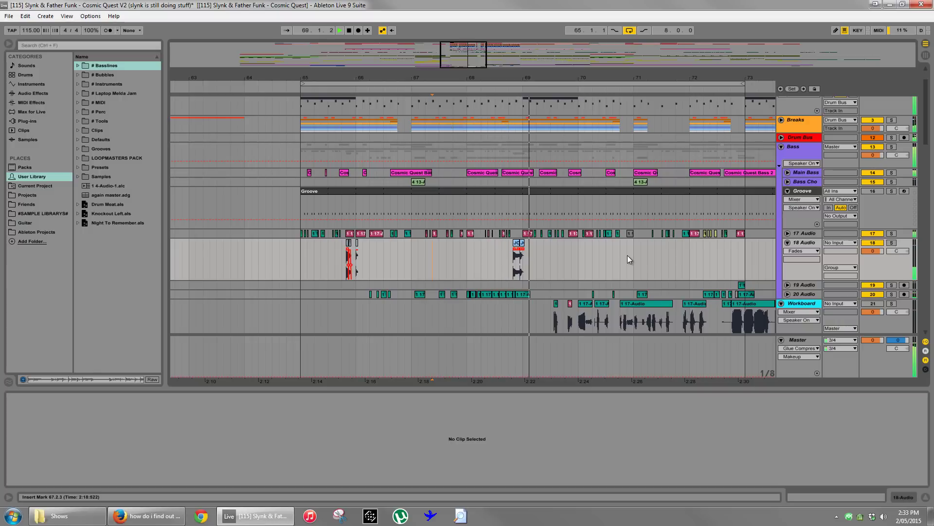
click(557, 263)
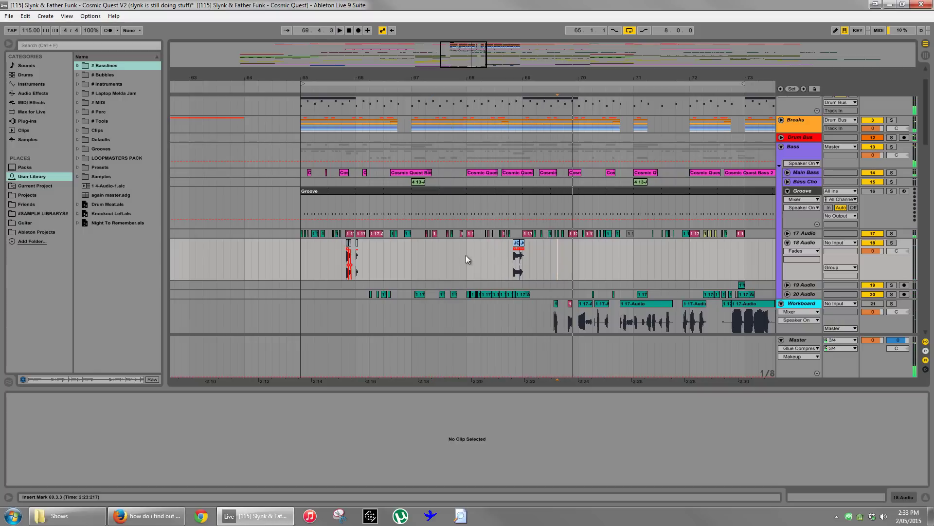
click(387, 256)
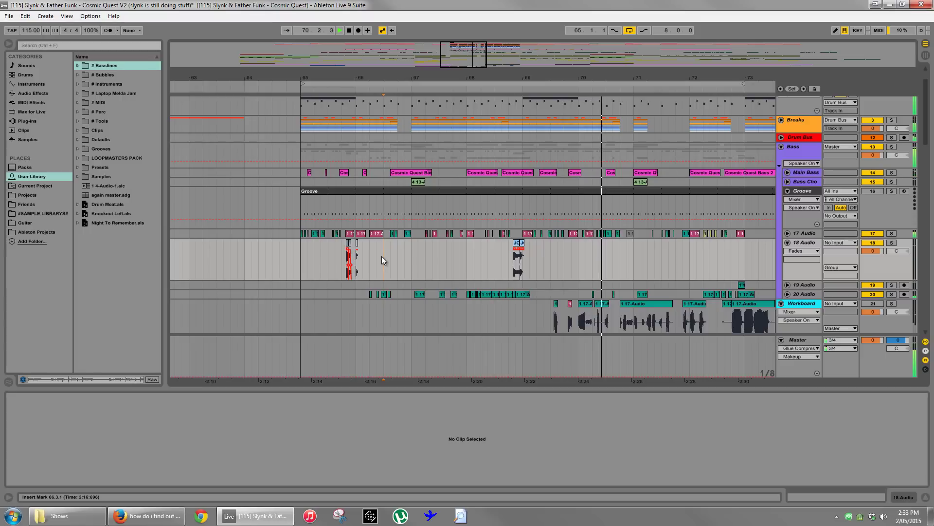
key(space)
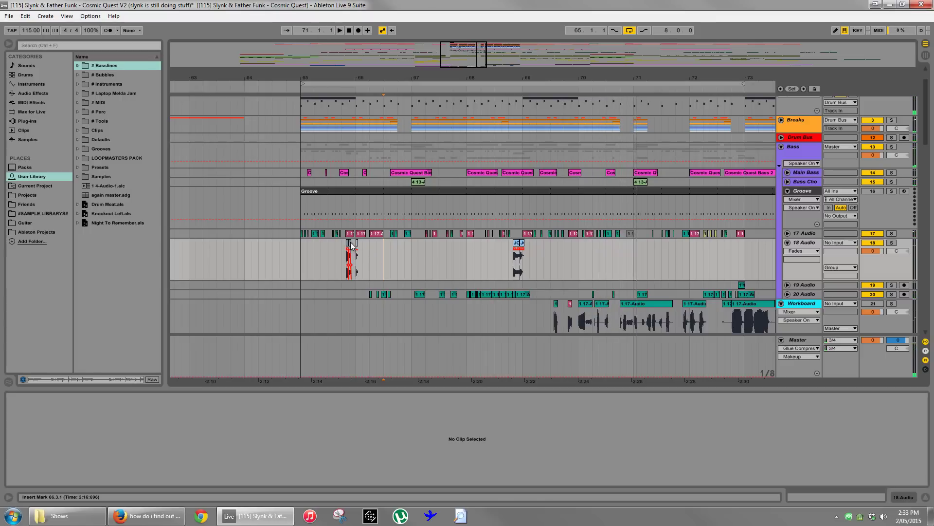
Audition the groove around 70.3.1 and 70.4.1 to examine where the next bass note could go on the 18 Audio track.
drag(620, 247, 626, 247)
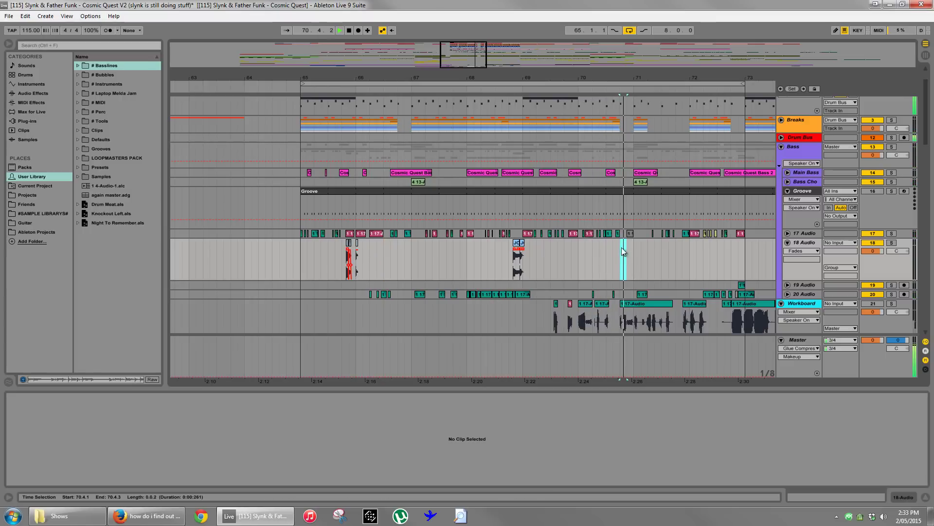
click(604, 251)
key(space)
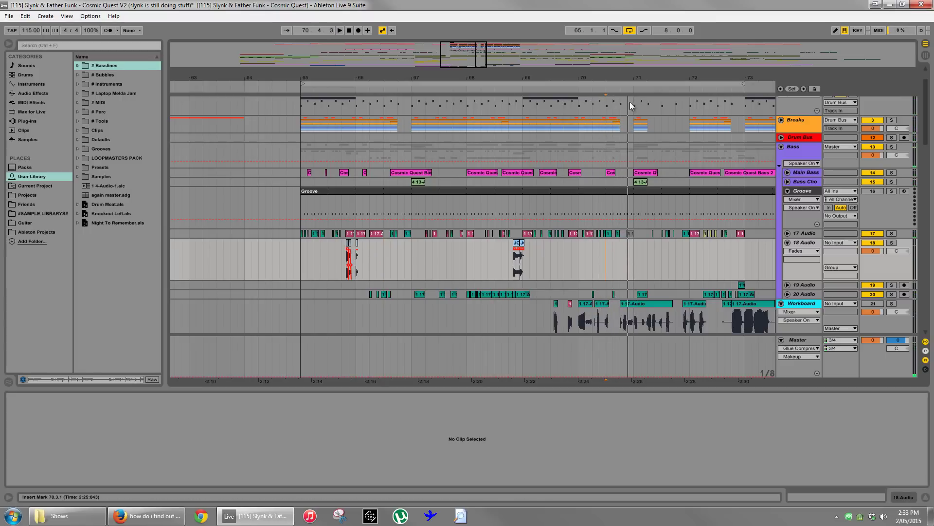
drag(630, 79, 615, 223)
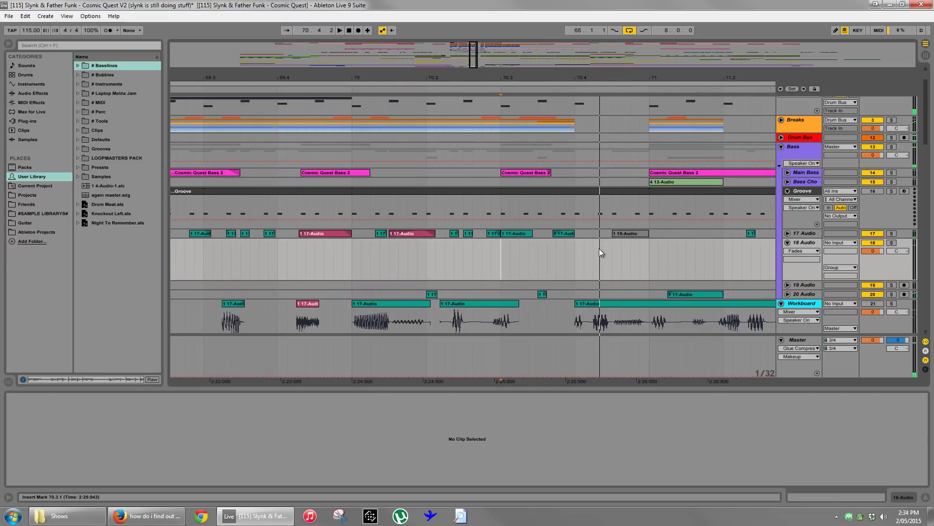
click(579, 258)
key(space)
Solo the Workboard track, extend the end of its JOA_127_Eb_LATINBASS_5 clip to 64.2.1, and play it.
drag(602, 75, 602, 29)
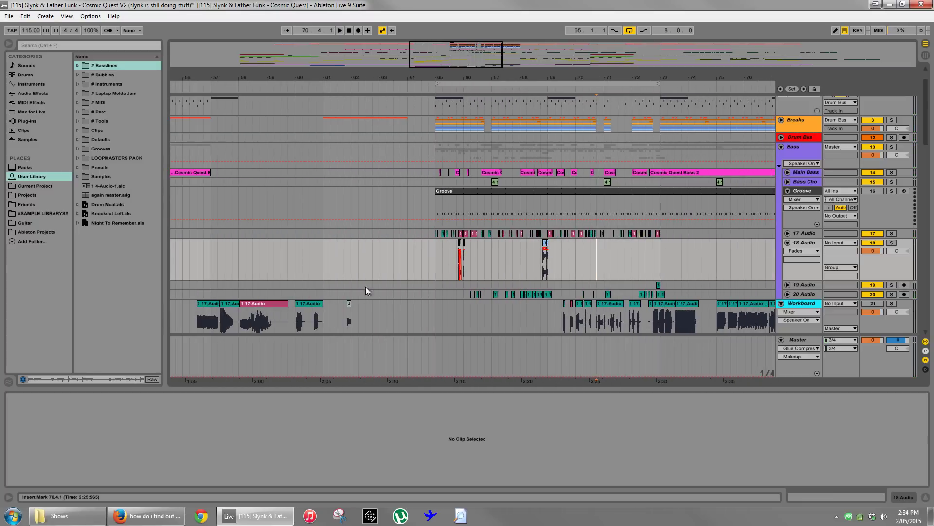
scroll(323, 289, down, 3)
click(349, 255)
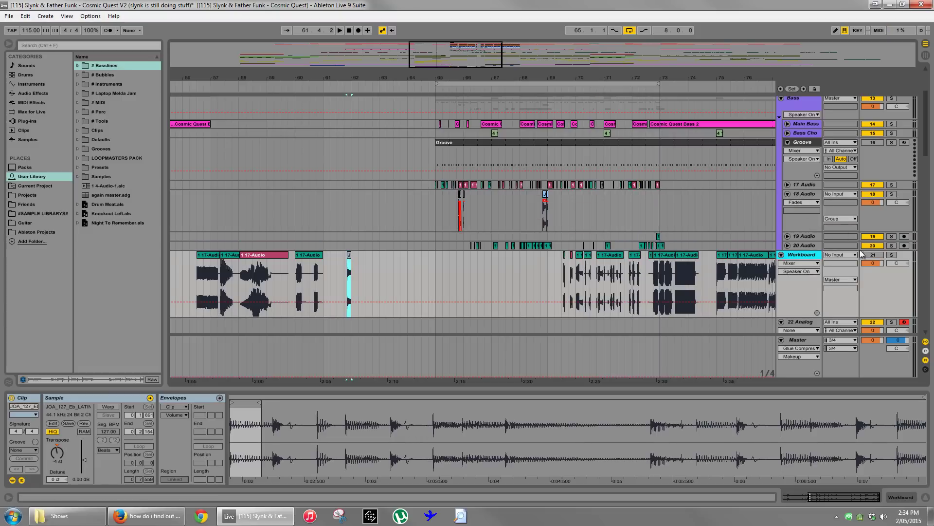
click(892, 255)
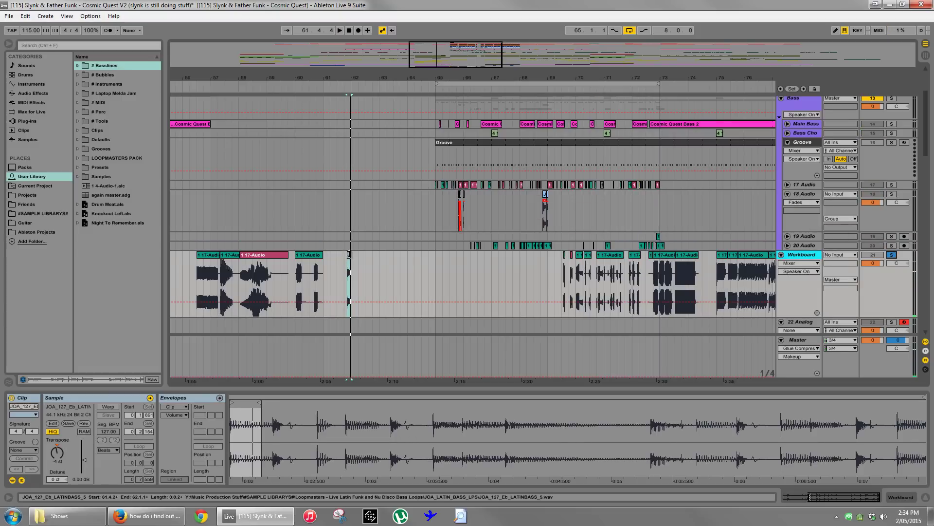
drag(362, 254, 389, 256)
key(space)
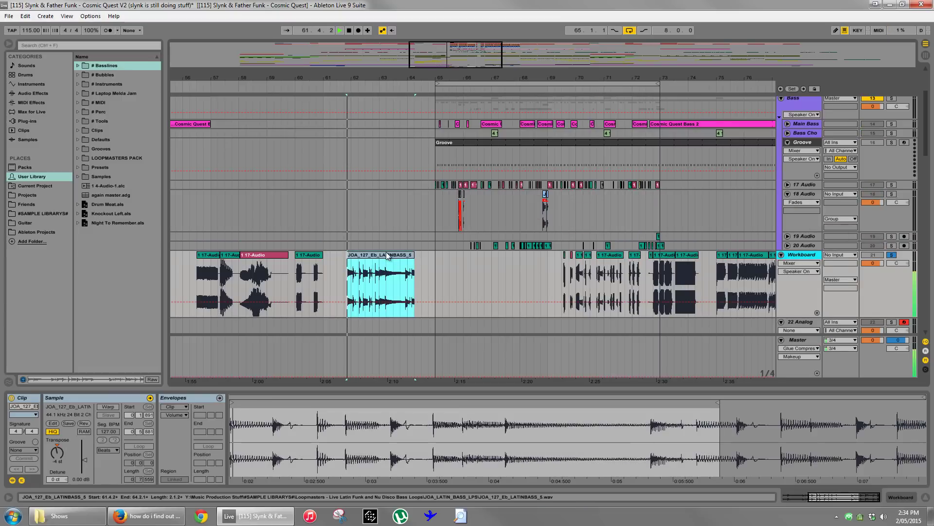
key(space)
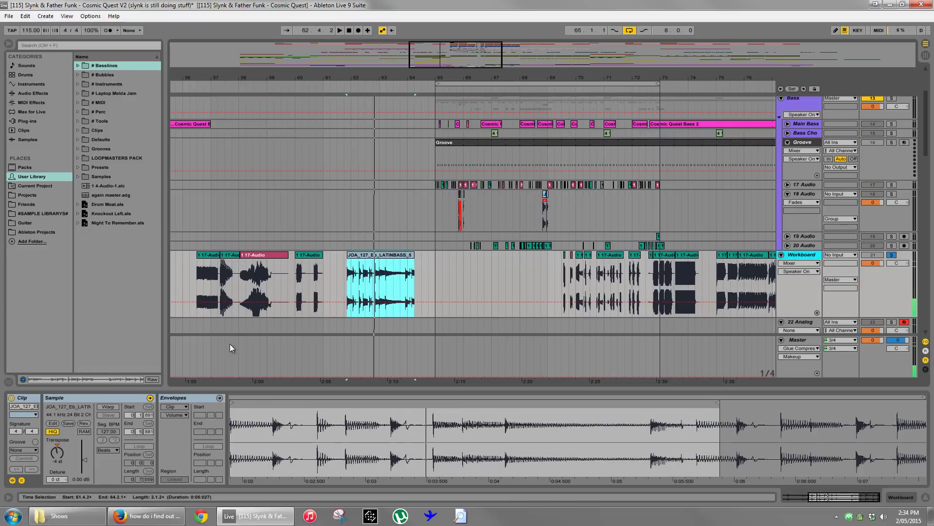
Set the JOA_127_Eb_LATINBASS_5 clip's transpose to -1 st and audition the result.
click(58, 454)
key(Up)
key(Up)
key(Up)
key(Up)
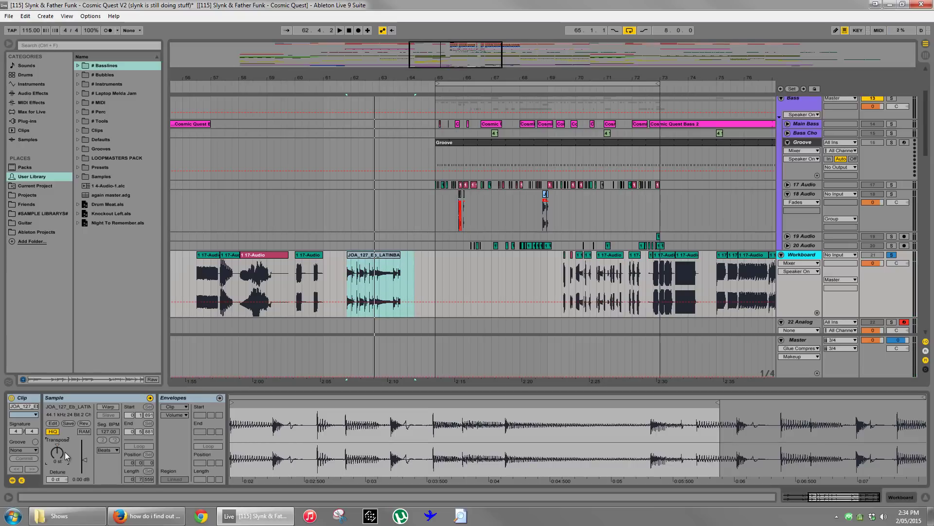
key(Down)
key(space)
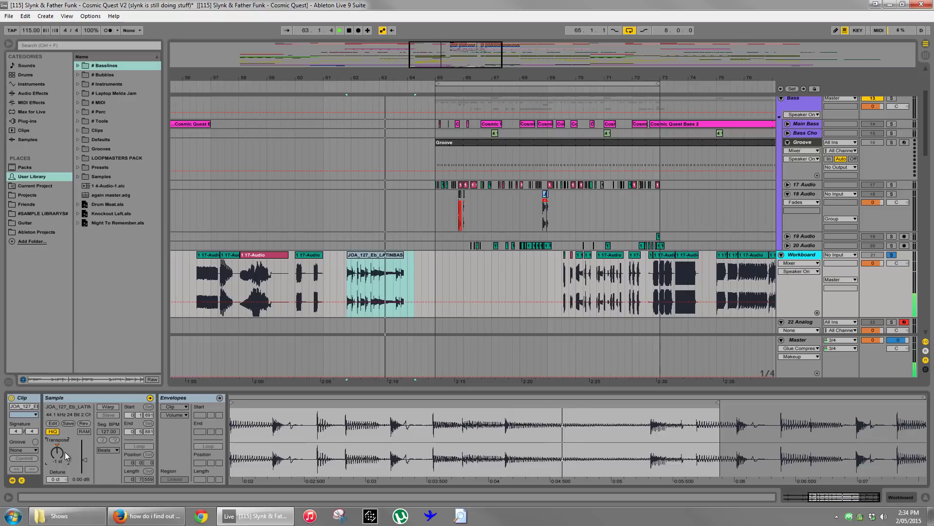
key(space)
key(space)
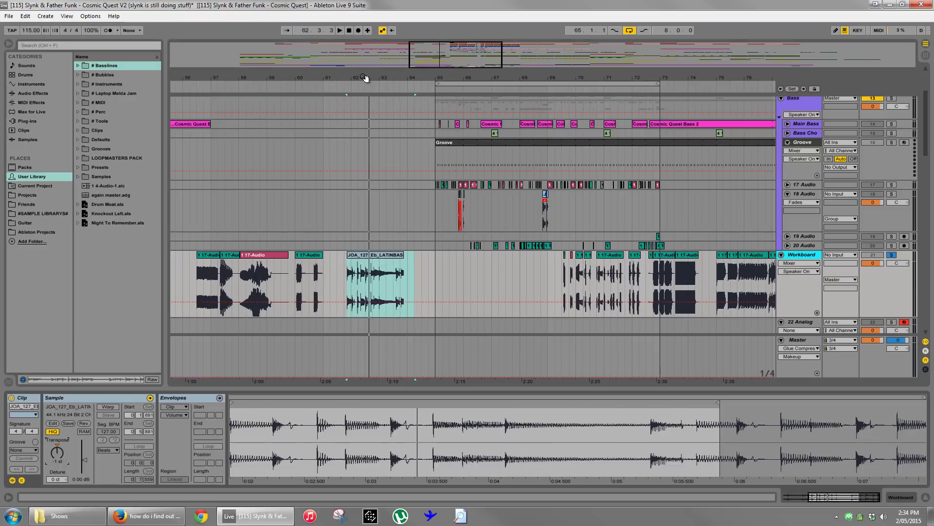
Split out the single bass note between 62.3.1 and 62.3.3 as its own clip on the Workboard track.
drag(365, 78, 365, 90)
drag(395, 292, 413, 291)
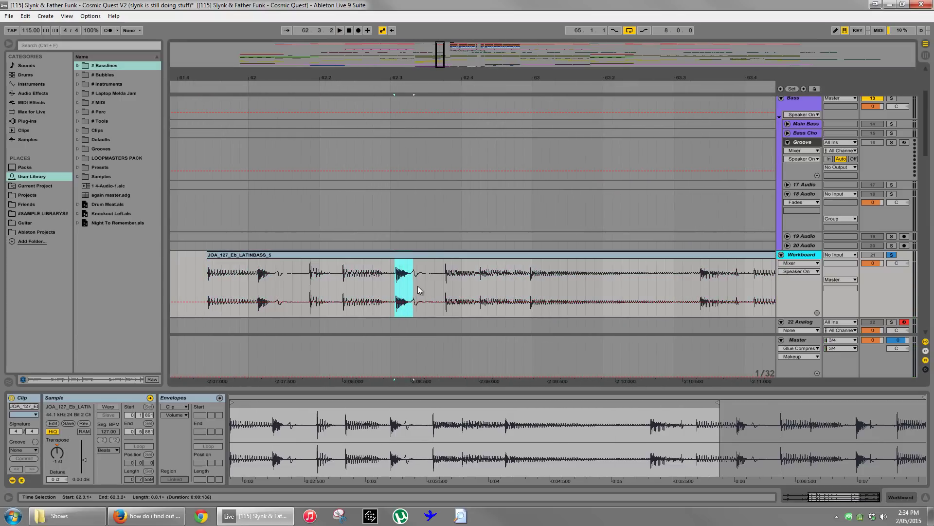
key(ctrl+e)
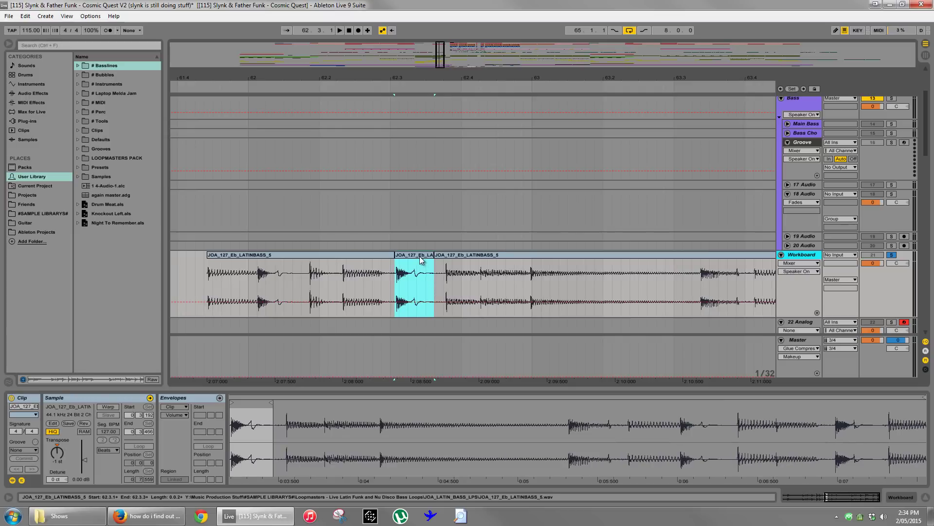
Tighten the sliced note's sample start to its attack at 0:3:201 and play the note.
drag(250, 428, 399, 421)
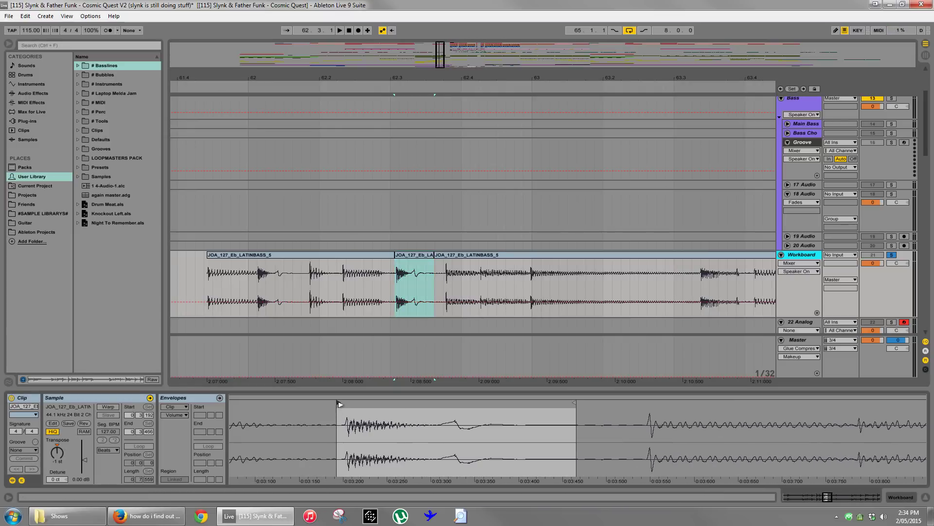
drag(340, 404, 344, 402)
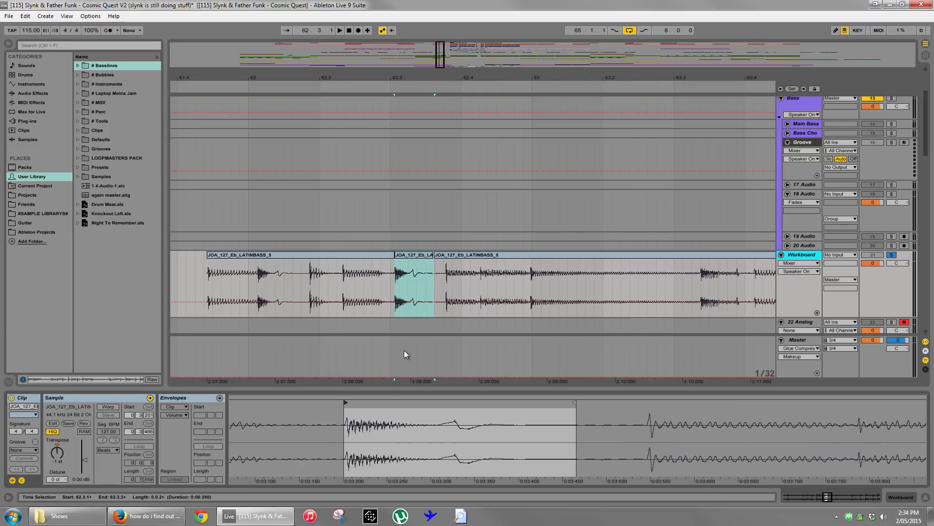
click(432, 255)
key(space)
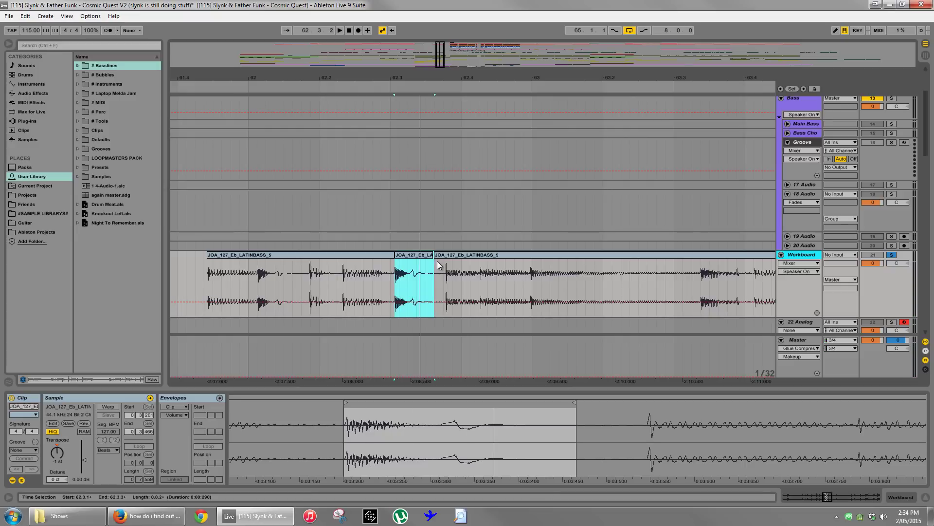
Play the sliced bass note on the Workboard track repeatedly from 62.3.1.
key(space)
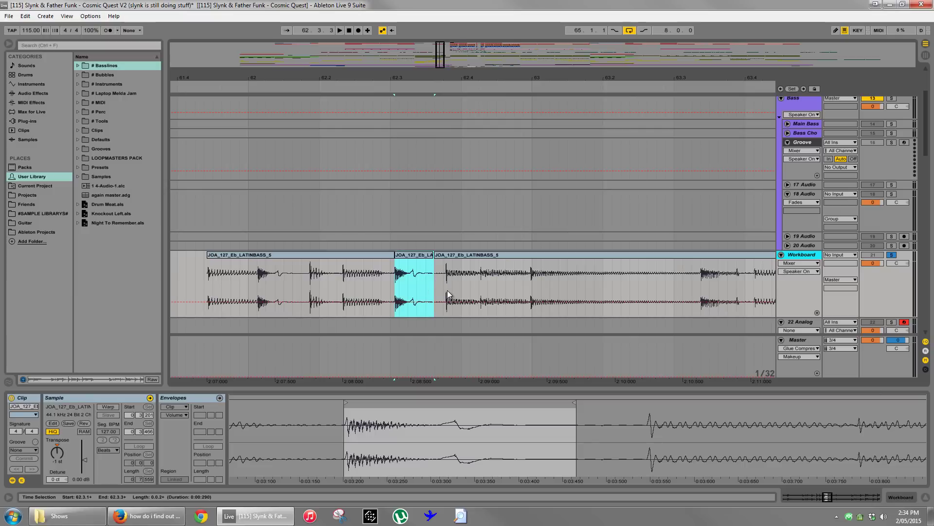
key(space)
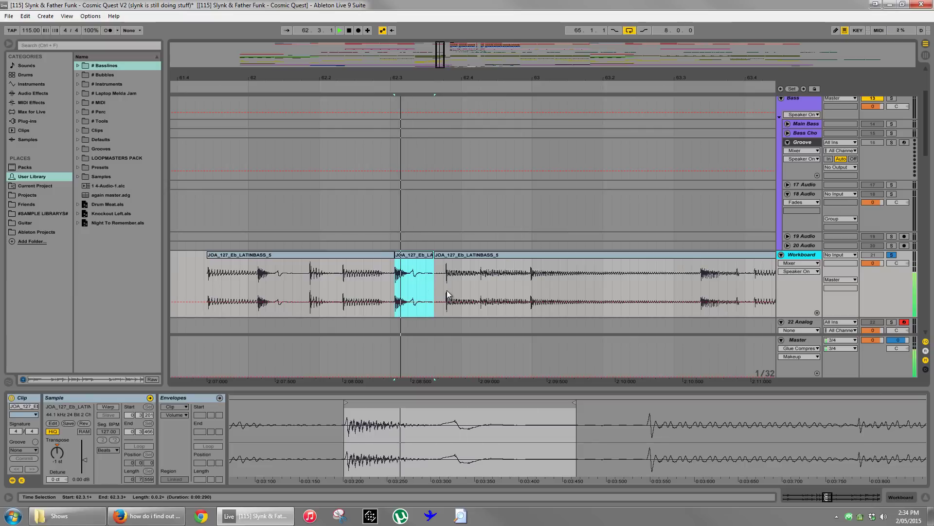
key(space)
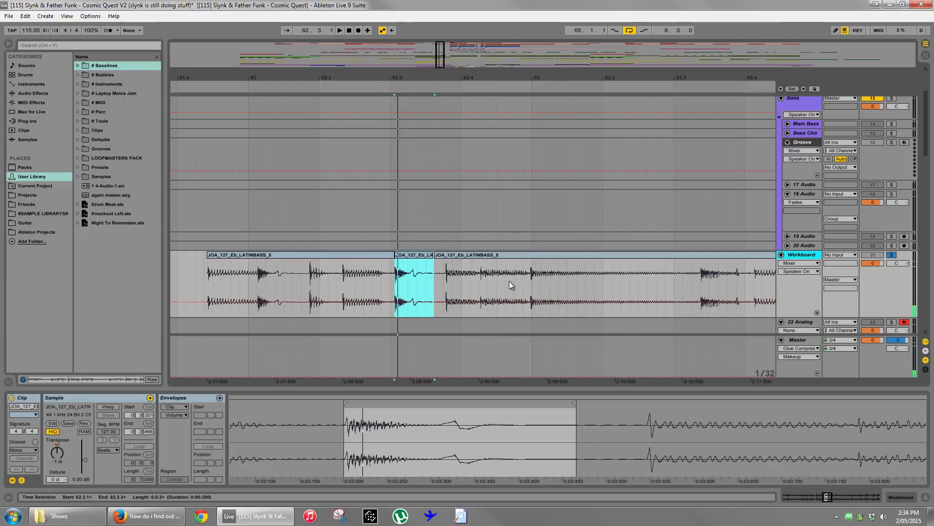
key(space)
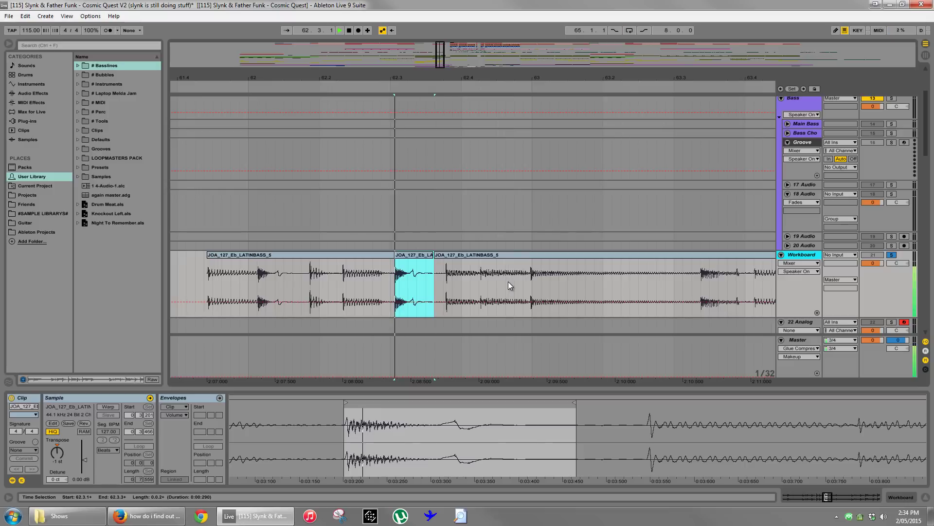
key(space)
key(ctrl+l)
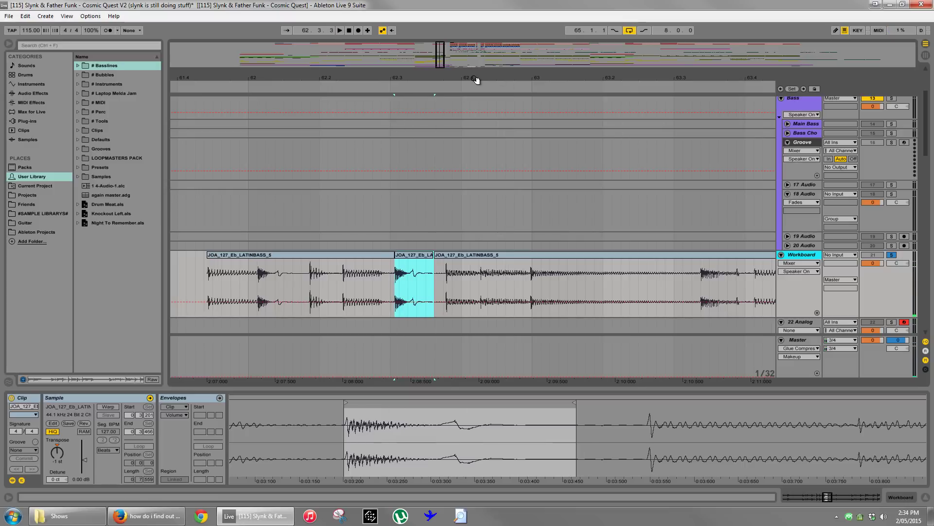
Move the sliced bass note from the Workboard track to the 18 Audio track, starting at 65.3.1.
key(minus)
key(minus)
drag(368, 265, 560, 201)
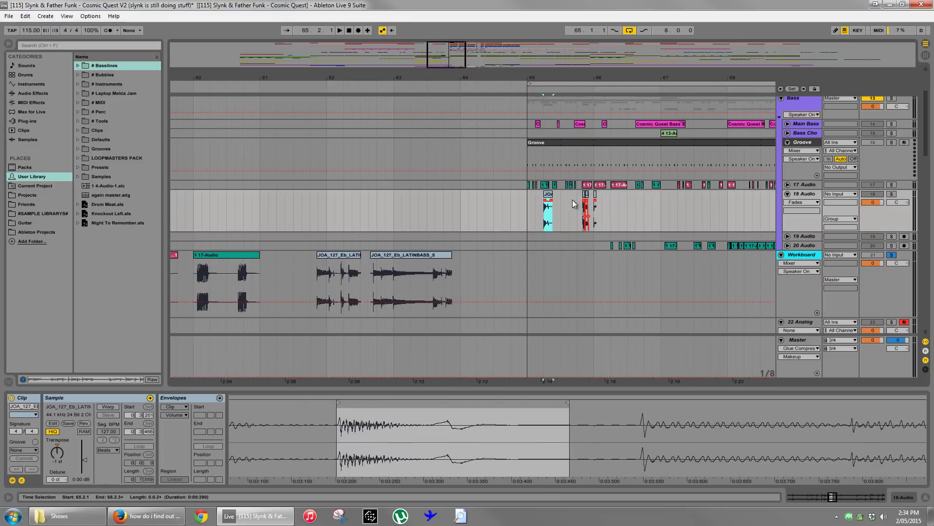
key(plus)
key(plus)
drag(568, 78, 545, 73)
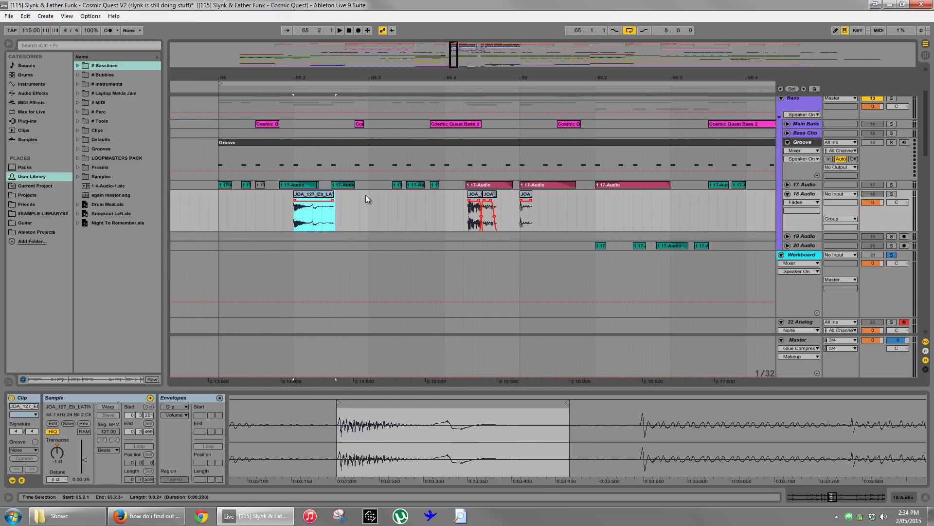
drag(327, 202, 390, 197)
Solo the Bass group and play the arrangement from 65.1.1.
click(238, 213)
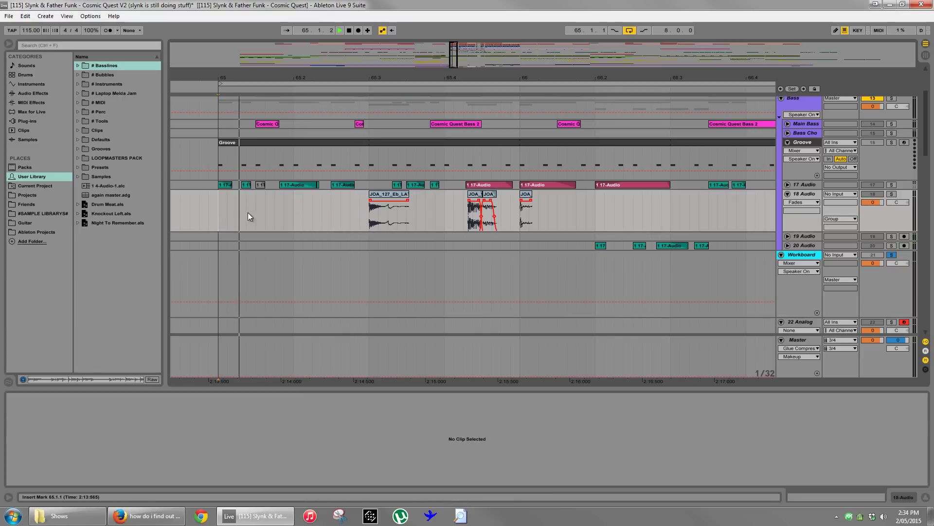
click(260, 213)
click(891, 99)
key(space)
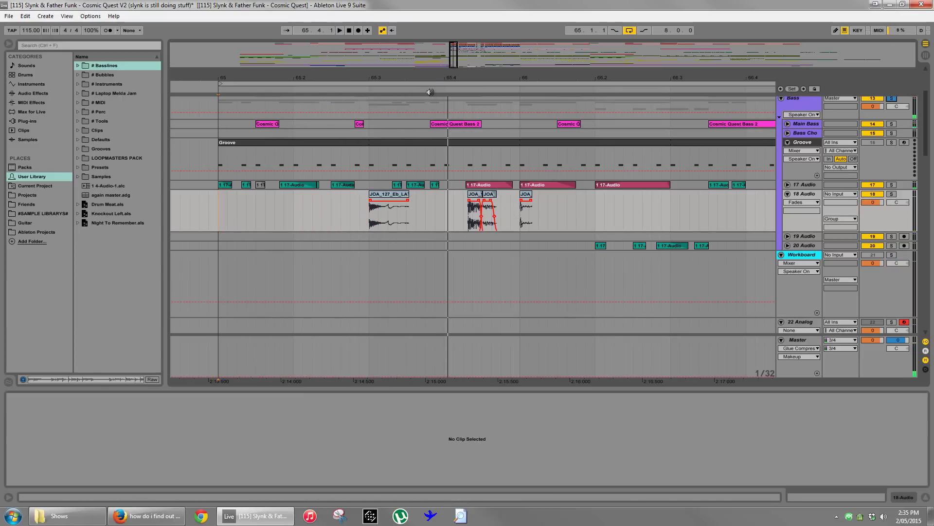
Shift the bass note to about 65.3.2 and delete the three older chops between 65.4.2 and 66.1.1 on the 18 Audio track.
drag(389, 204, 418, 204)
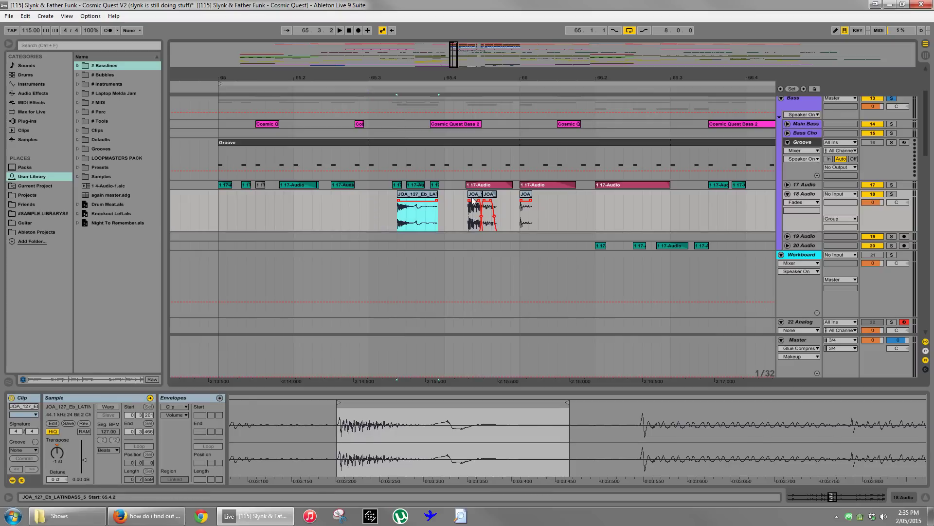
click(475, 204)
shift+click(527, 204)
key(Delete)
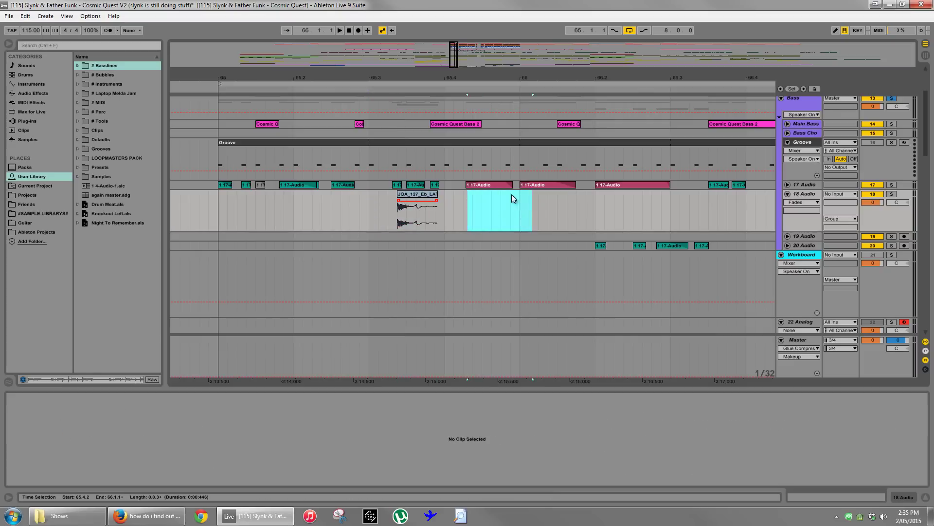
Move the bass note to 65.4.1 on the 18 Audio track and play it in context from 65.1.1.
drag(424, 201, 457, 204)
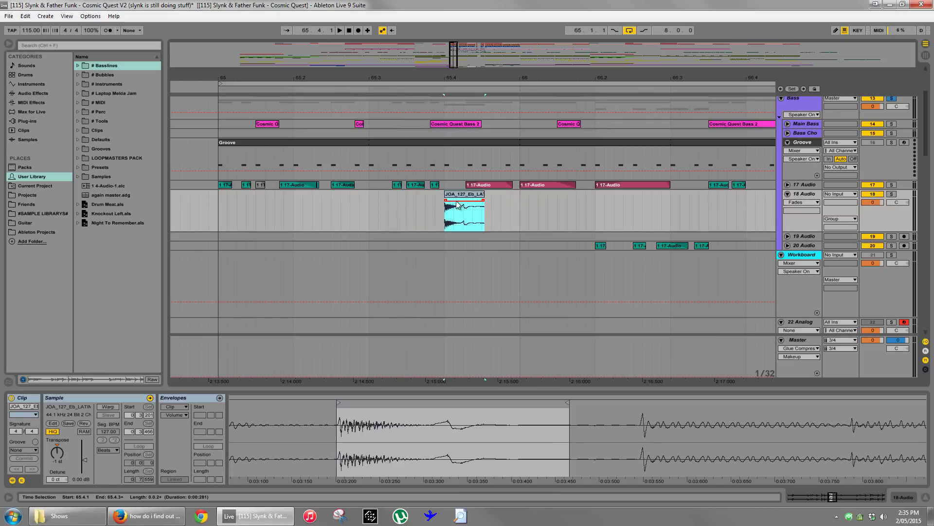
click(219, 206)
key(space)
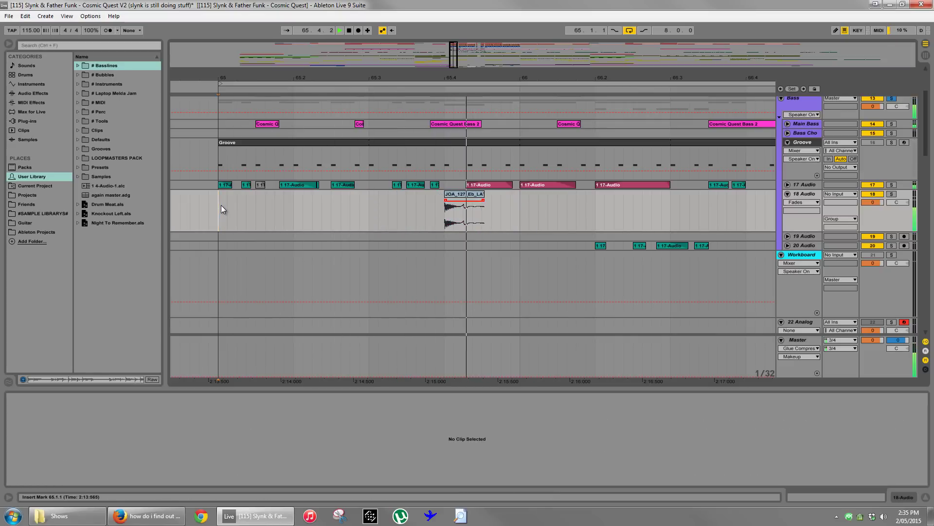
Move the bass note to 66.1.3 on the 18 Audio track and raise its clip gain to 5.00 dB during playback.
drag(459, 198, 492, 201)
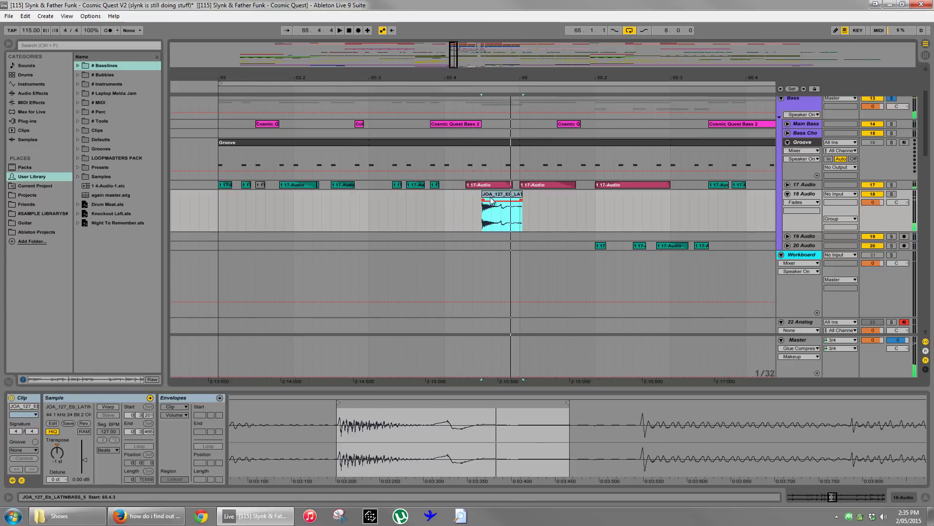
drag(548, 78, 406, 79)
drag(383, 200, 430, 199)
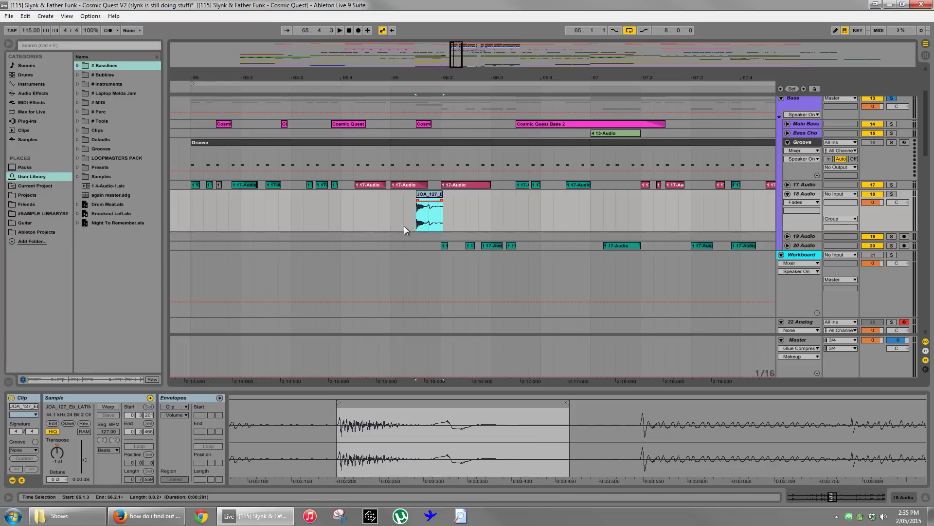
key(space)
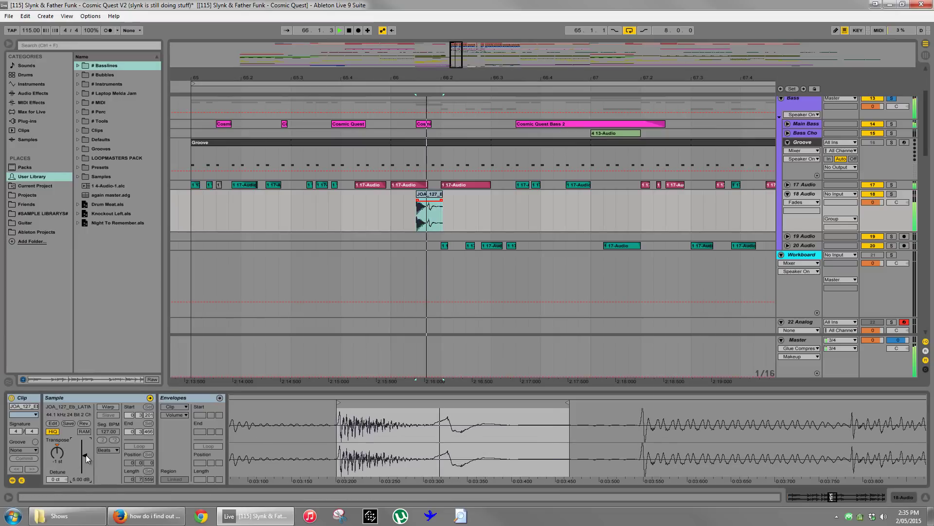
Play the soloed Bass group from 65.1.1 through the newly placed note.
click(190, 216)
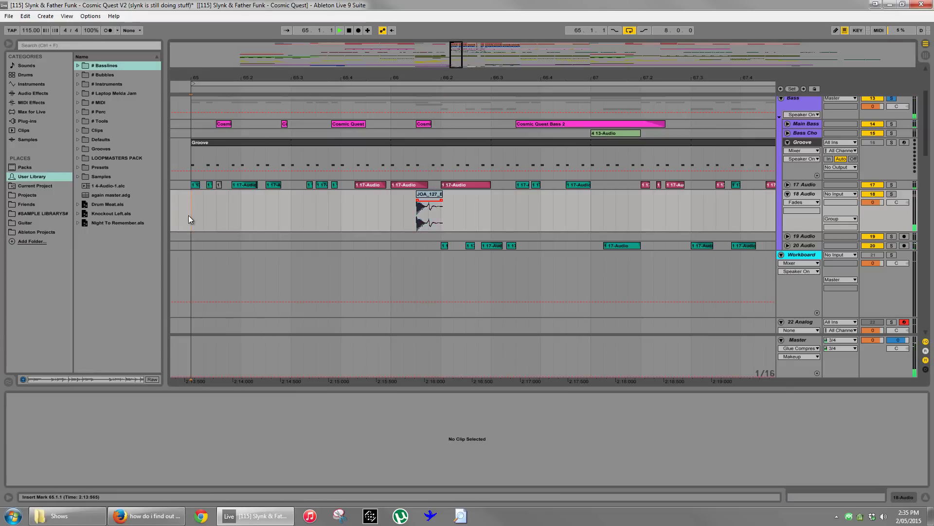
click(489, 213)
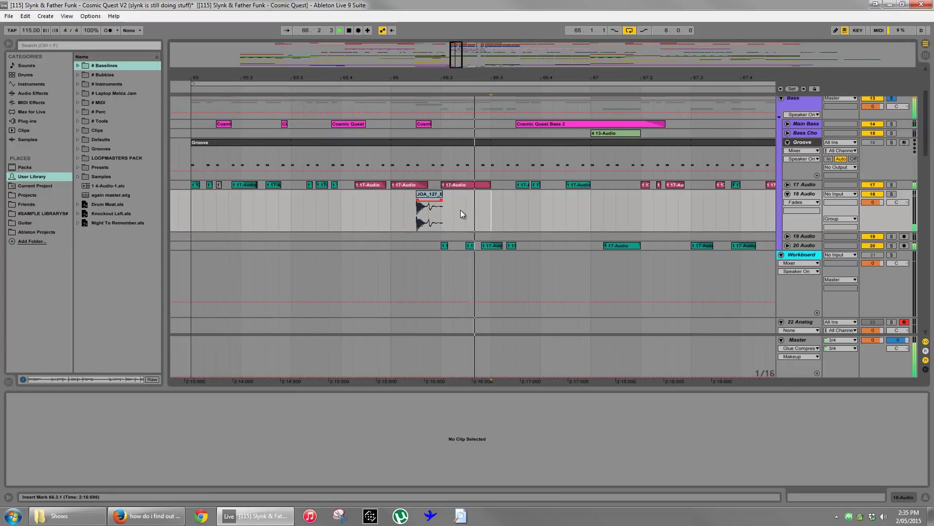
key(space)
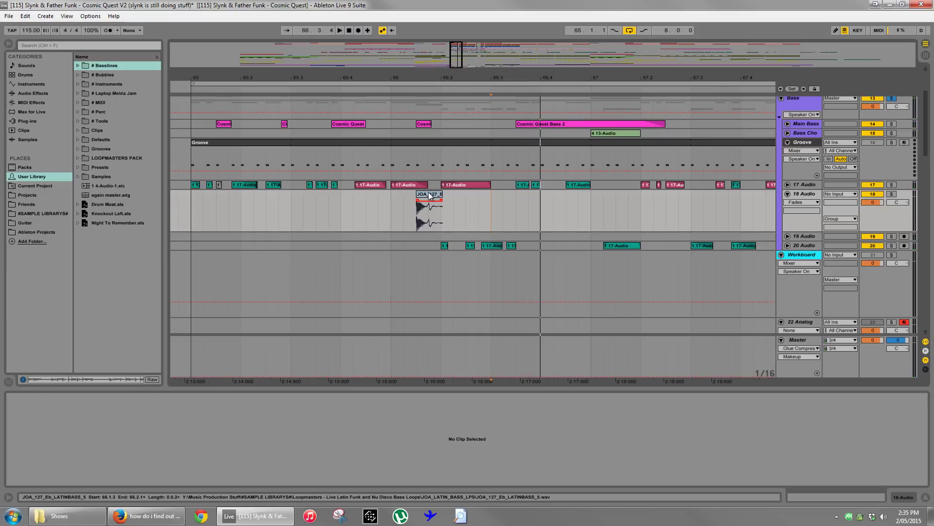
Move the bass note on the 18 Audio track to 66.3.4, aligned with the start of the 17 Audio clip above it.
drag(432, 194, 548, 183)
scroll(550, 183, up, 3)
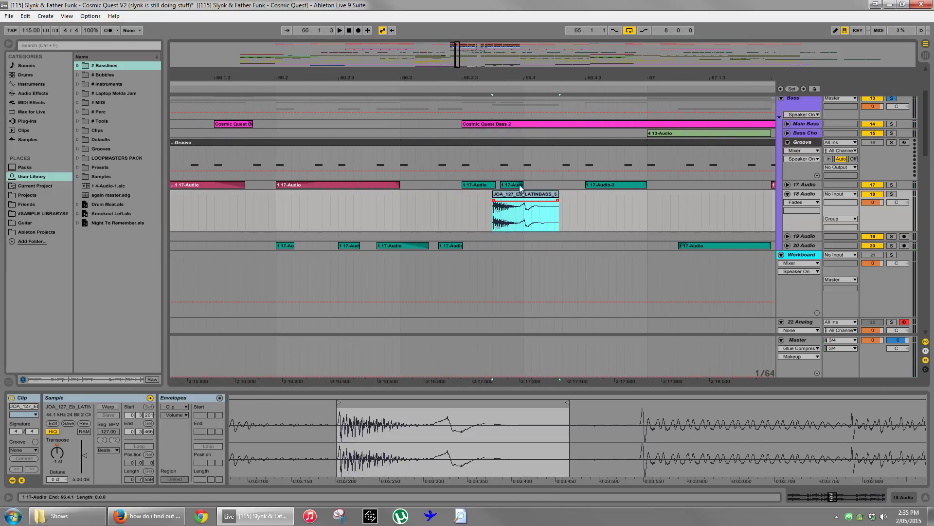
click(512, 185)
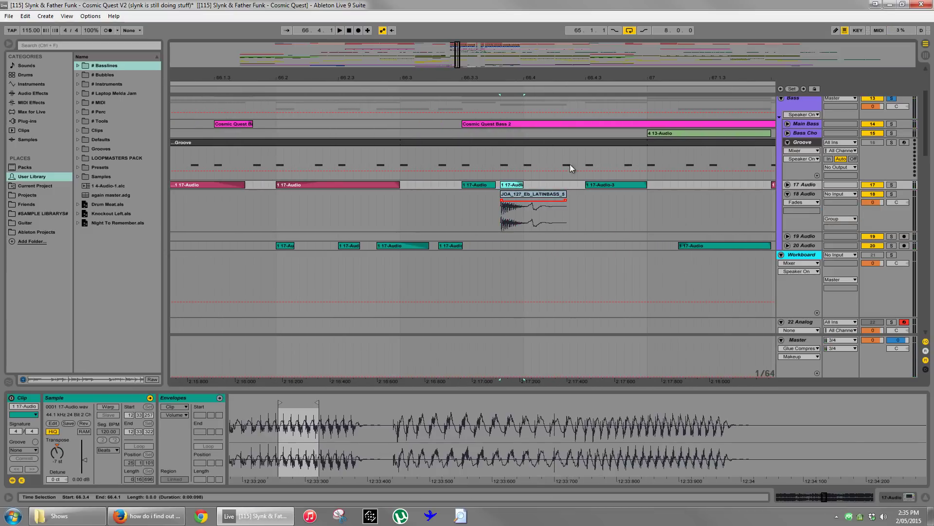
Unfold the Main Bass and 17 Audio tracks and audition each soloed, with the 17 Audio clip at 66.3.4 reactivated.
click(787, 124)
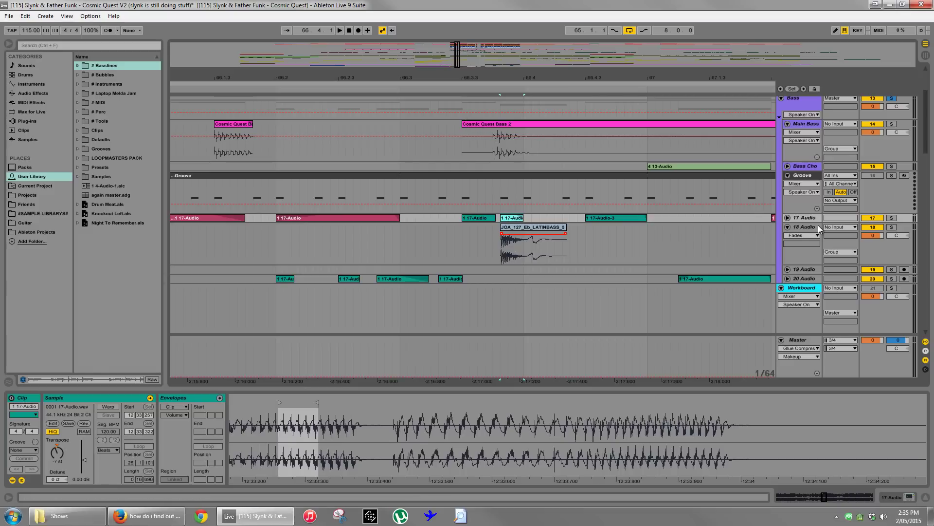
click(788, 218)
click(893, 219)
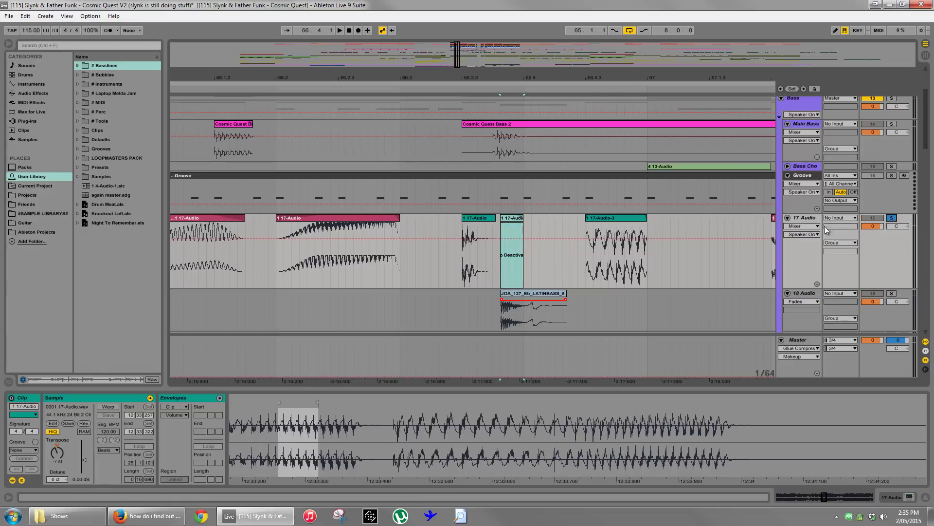
key(space)
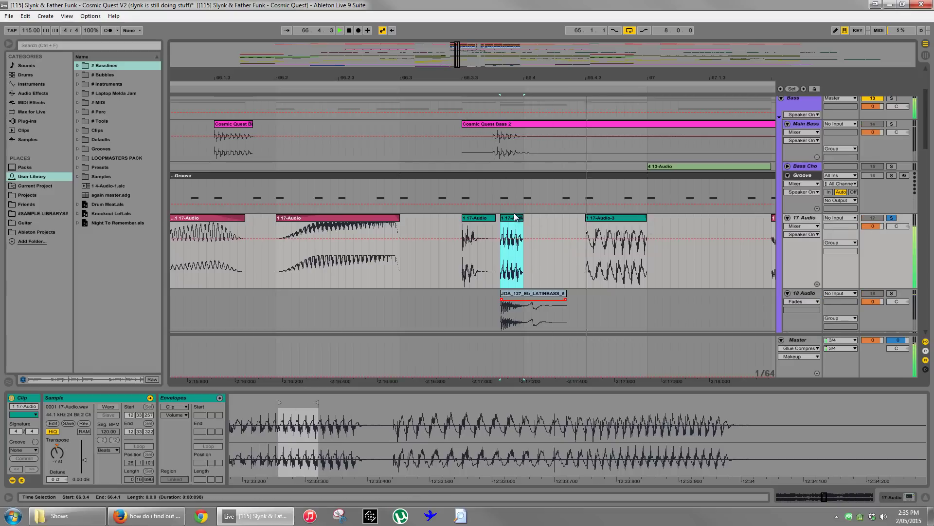
click(892, 124)
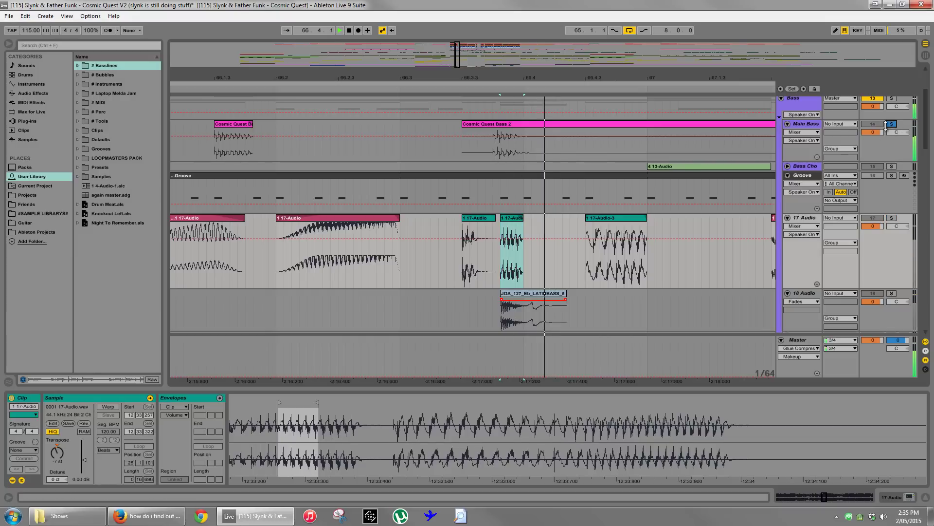
Set the gain of the LATINBASS_5 note on the 18 Audio track to 6.38 dB and play that track soloed.
click(520, 293)
drag(82, 457, 75, 455)
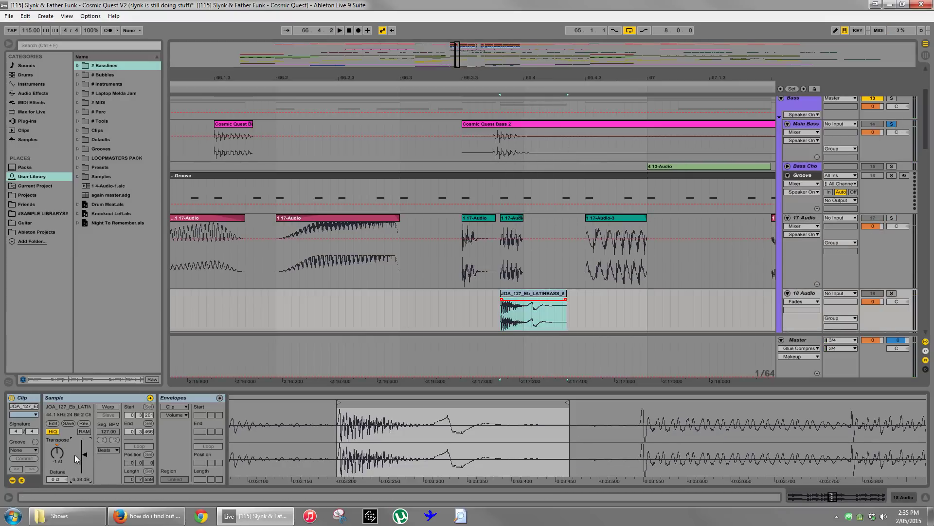
click(892, 294)
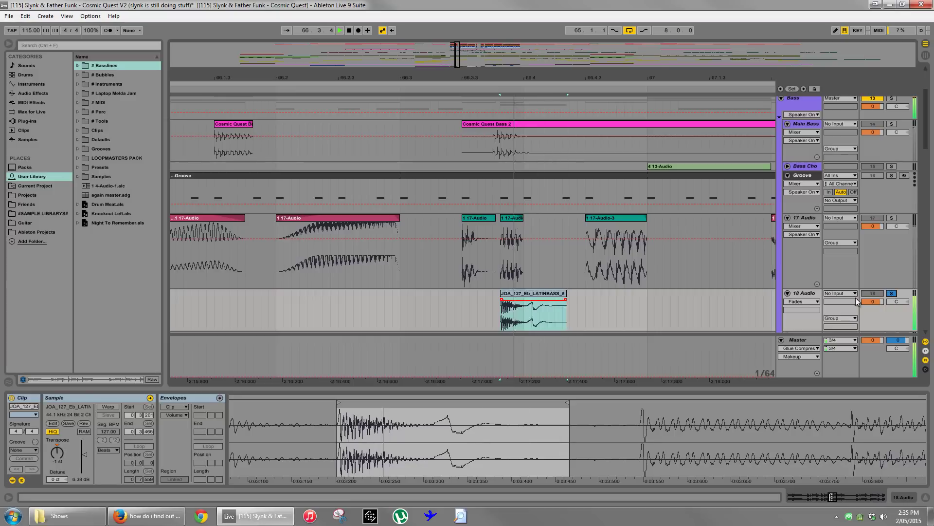
Split the tail off the bass note just after 66.4.1, pull it slightly earlier and crossfade it with the attack piece.
click(528, 320)
key(ctrl+e)
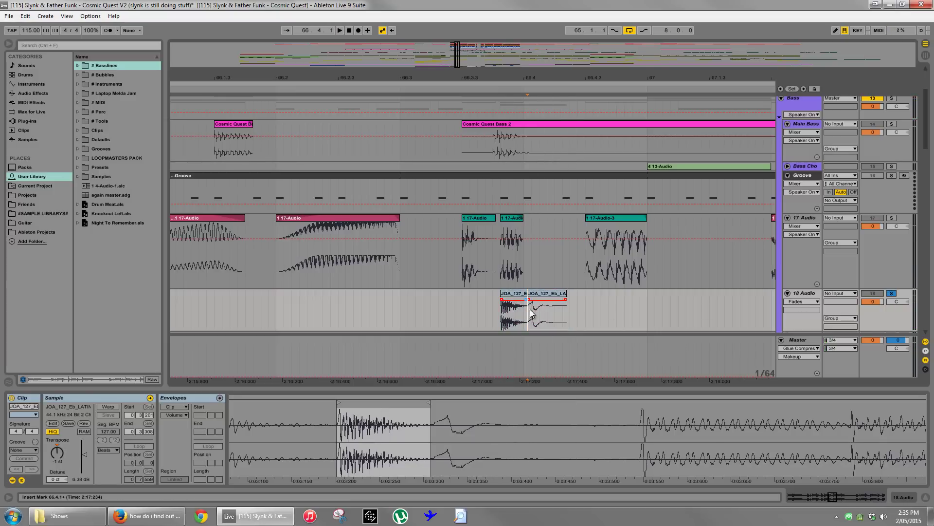
drag(526, 303, 515, 304)
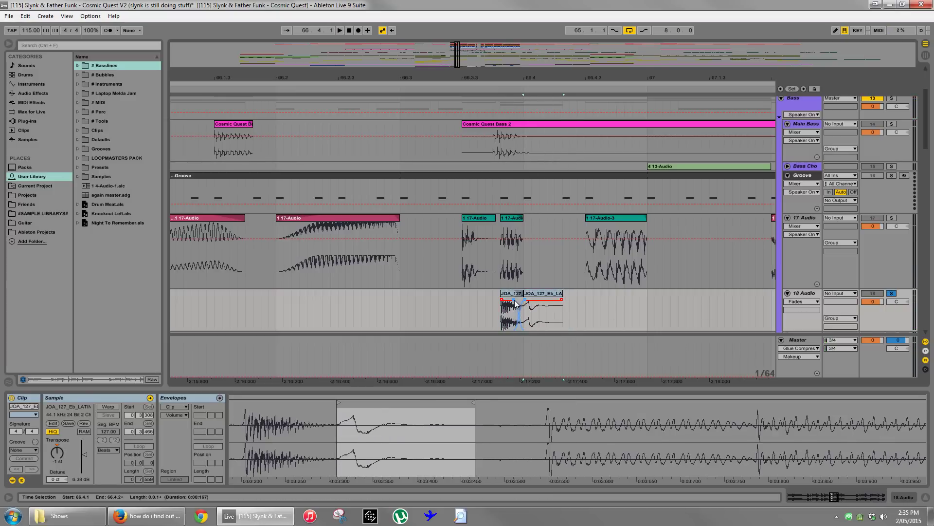
click(511, 293)
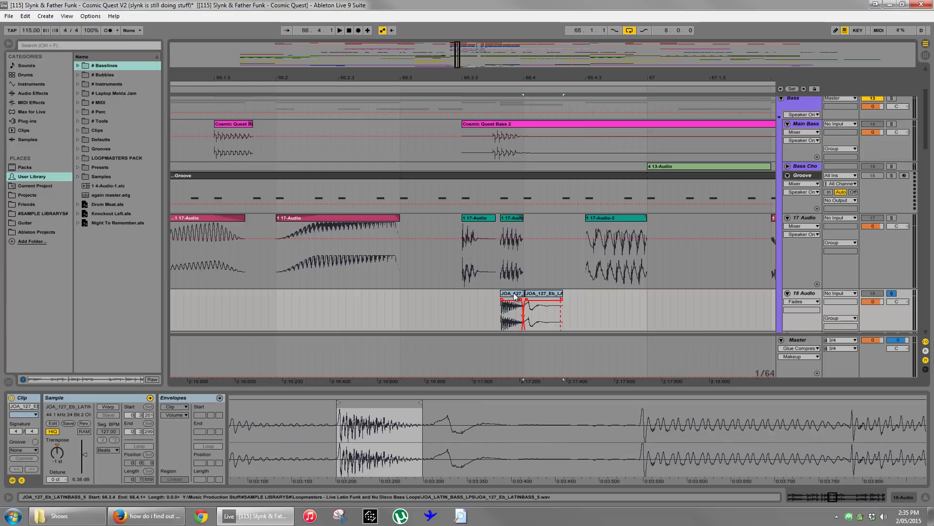
drag(342, 414, 342, 422)
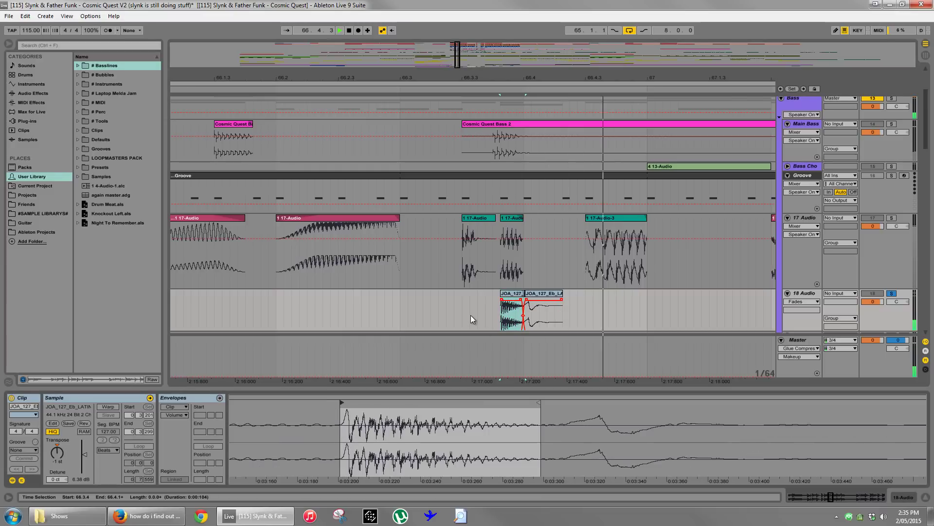
Unsolo the 18 Audio track and play all tracks together from 66.2.4.
click(384, 311)
click(892, 294)
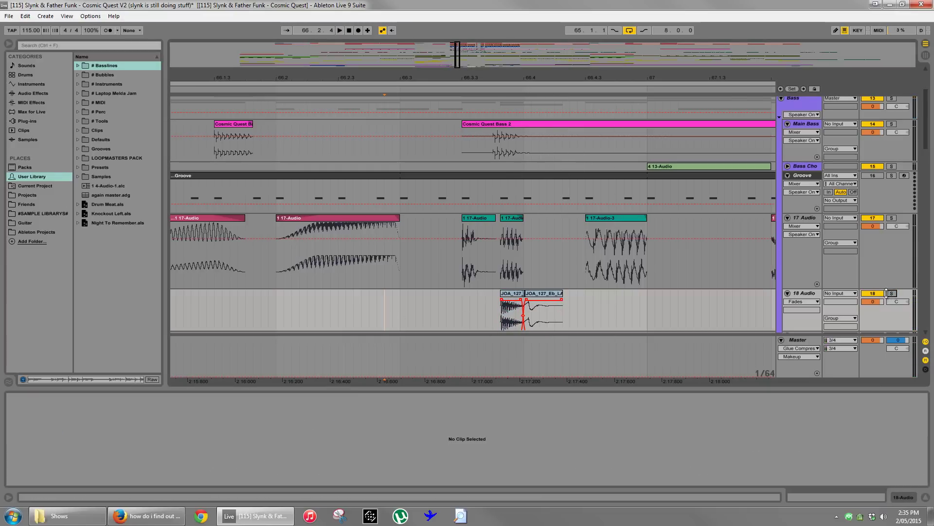
key(space)
key(space)
Deactivate the 17 Audio clip at 66.3.4, trim the start of the second Cosmic Quest Bass 2 clip to 66.4.2, and play from 66.1.2.
click(517, 218)
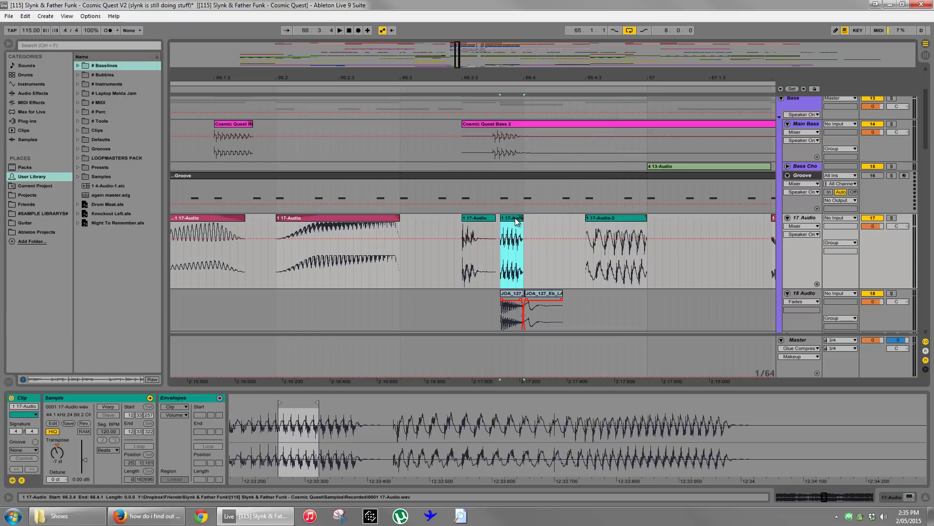
key(0)
drag(462, 124, 563, 125)
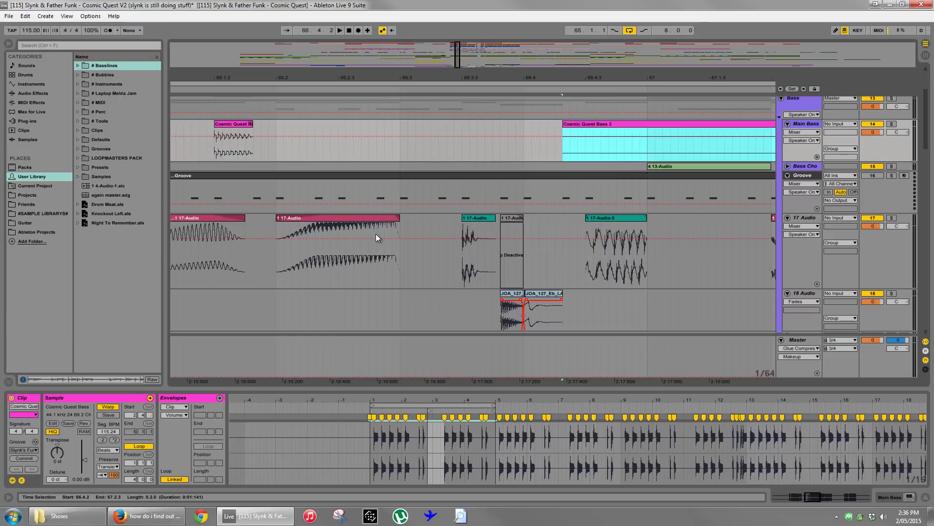
click(183, 299)
key(space)
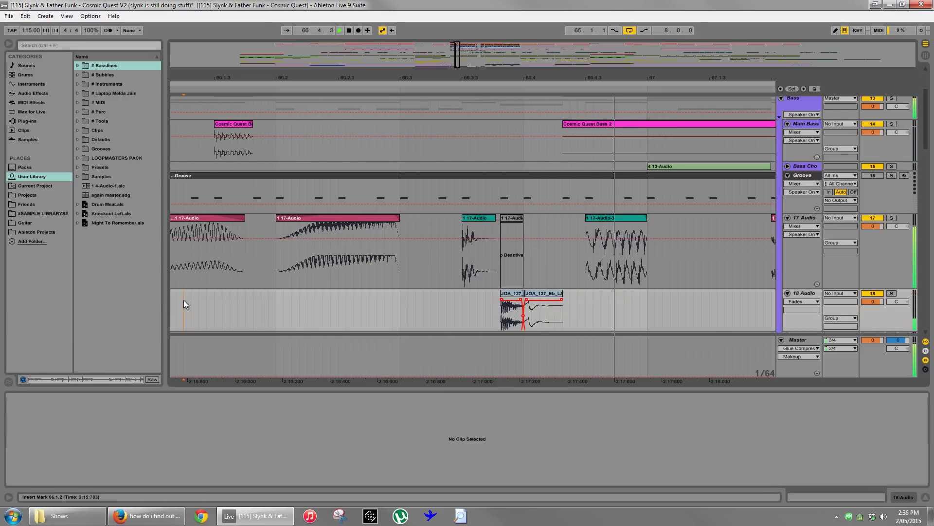
Stop playback and copy the crossfaded LATINBASS_5 note pieces near 66.4 on the 18 Audio track to the half bar starting at 70.3.1.
key(space)
key(minus)
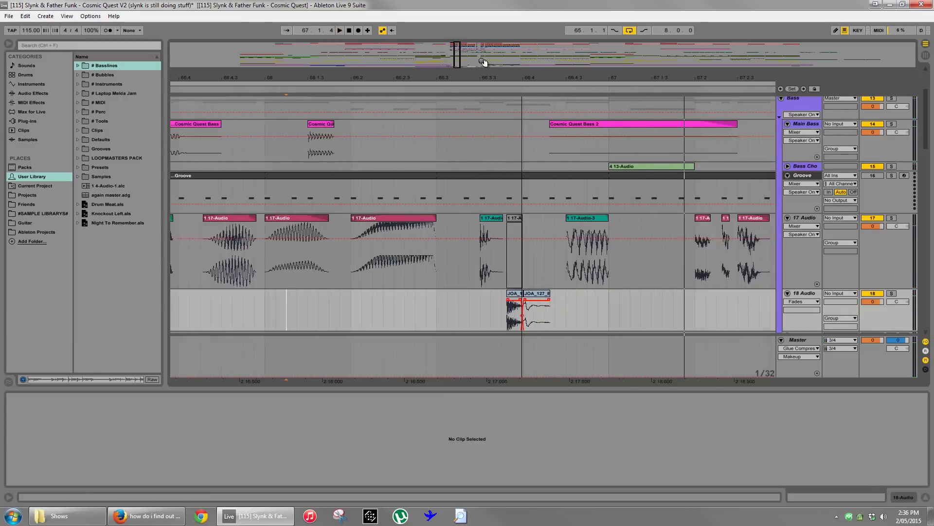
key(minus)
key(minus)
key(minus)
key(minus)
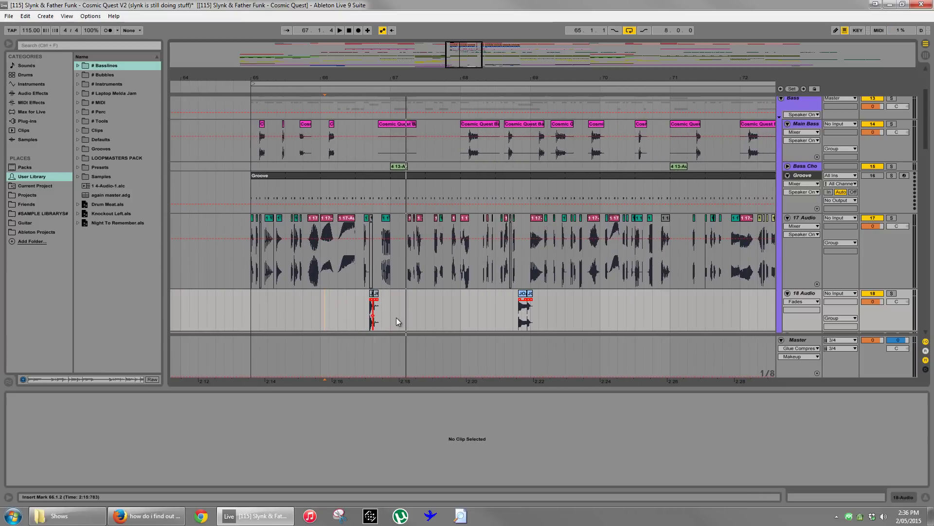
scroll(369, 211, right, 5)
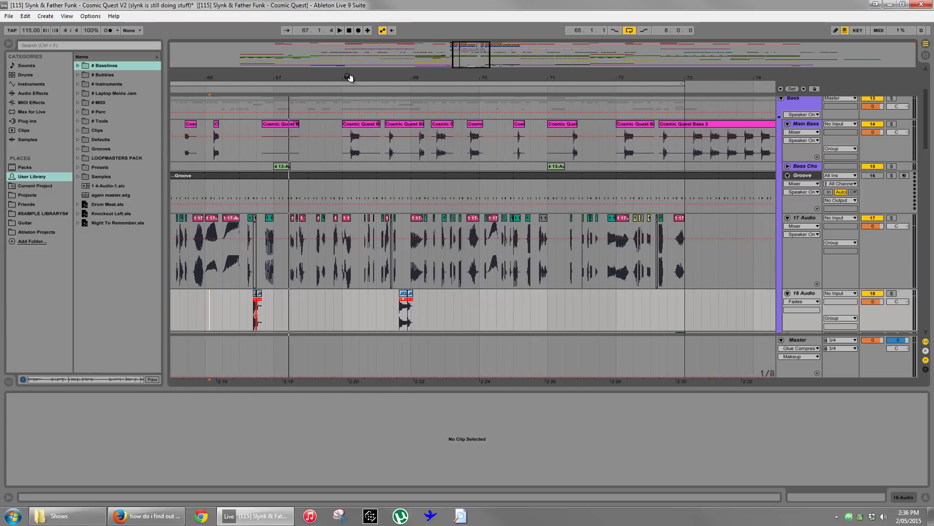
drag(350, 79, 351, 59)
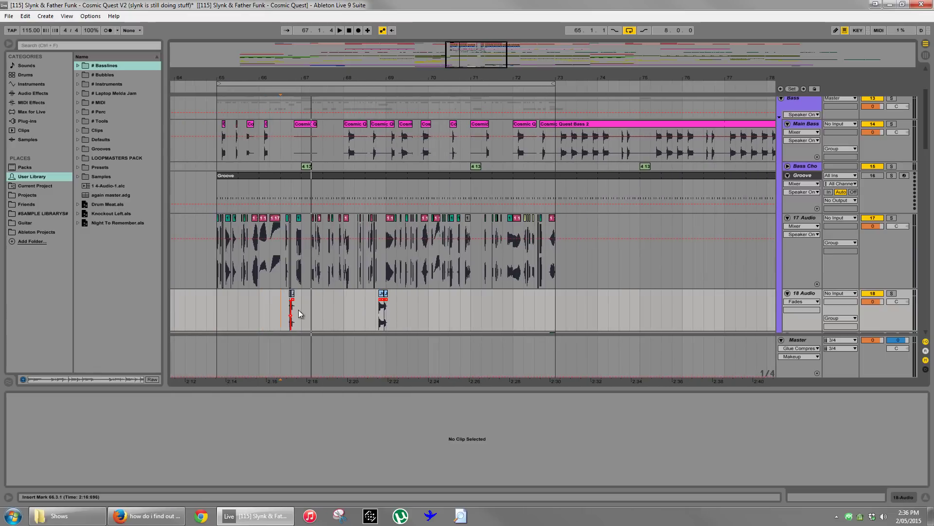
drag(299, 310, 300, 310)
drag(366, 312, 385, 314)
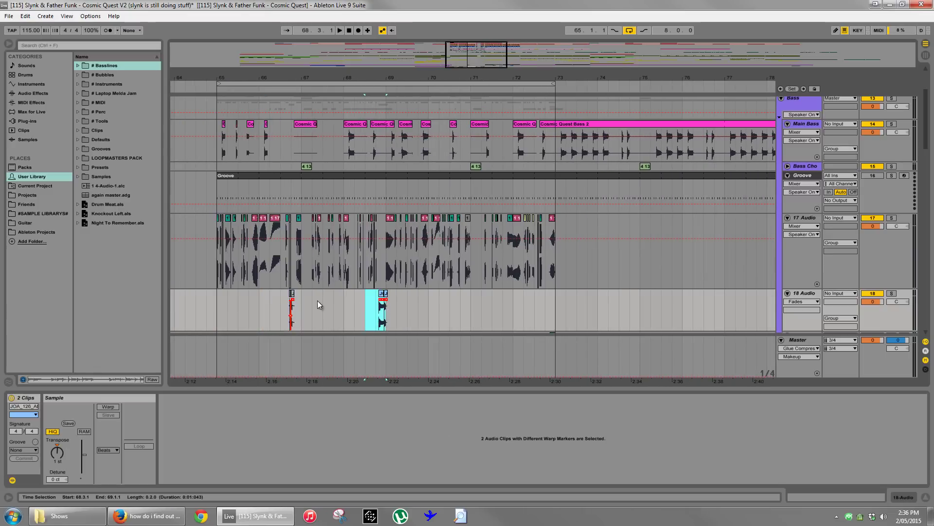
drag(282, 306, 461, 308)
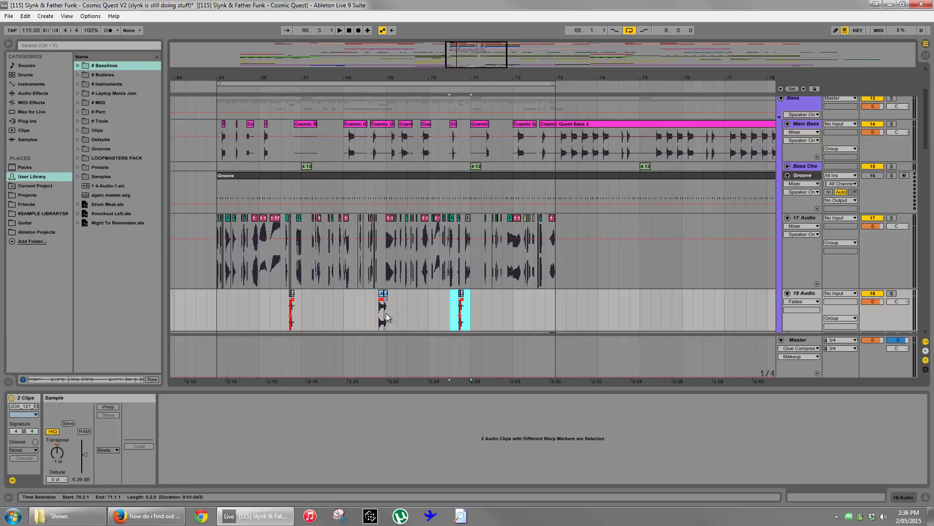
Select the range 68.4.1 to 69.2.1 on the 18 Audio track, then the matching range 72.4.1 to 73.2.1.
drag(377, 313, 397, 313)
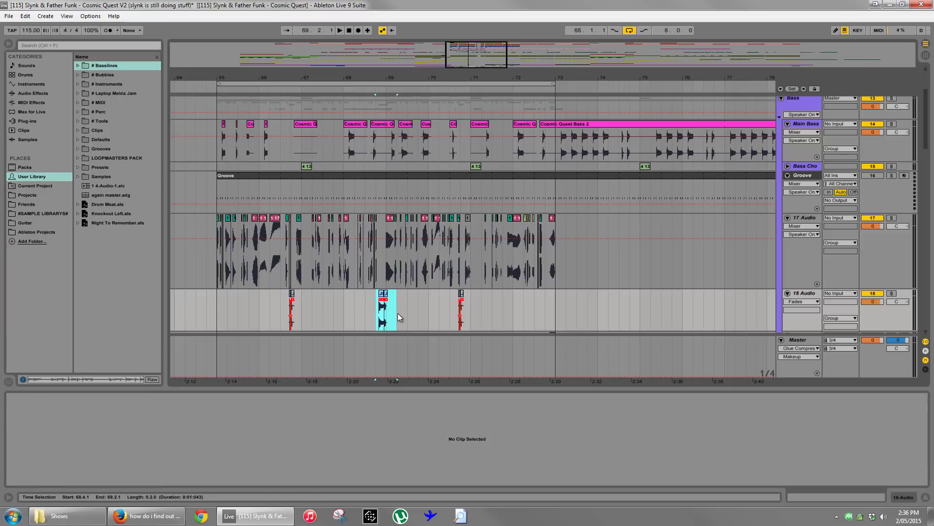
drag(545, 316, 564, 316)
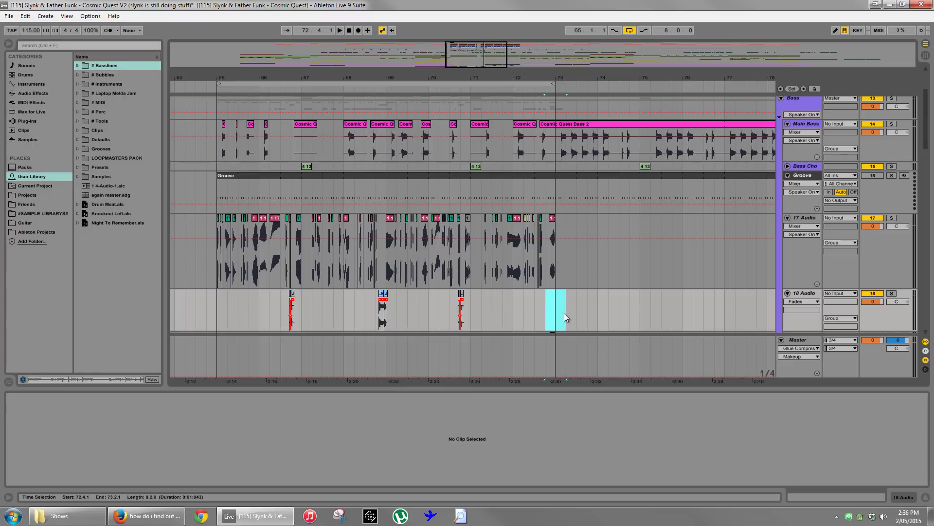
Play from 70.3.1, deactivate the 17 Audio clip overlapping the copied bass note, and play that passage again.
click(450, 305)
key(space)
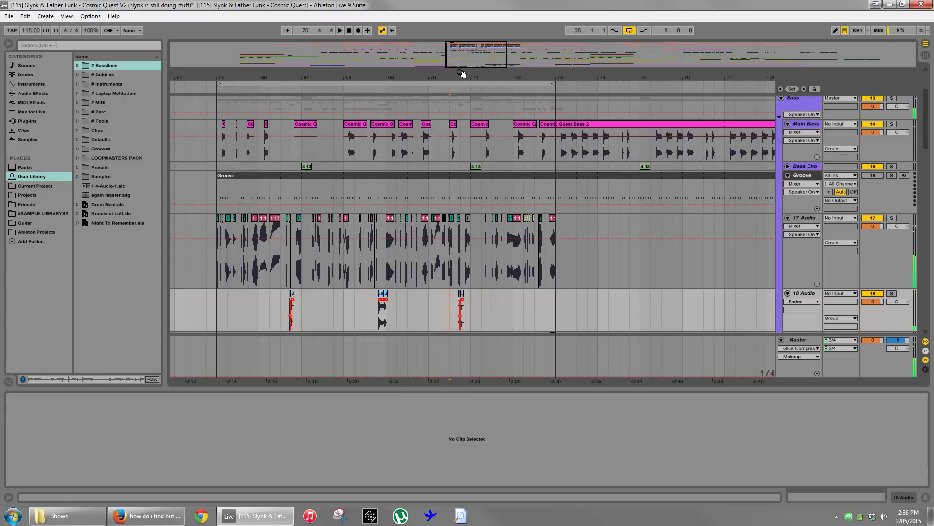
key(space)
scroll(463, 212, up, 10)
click(460, 215)
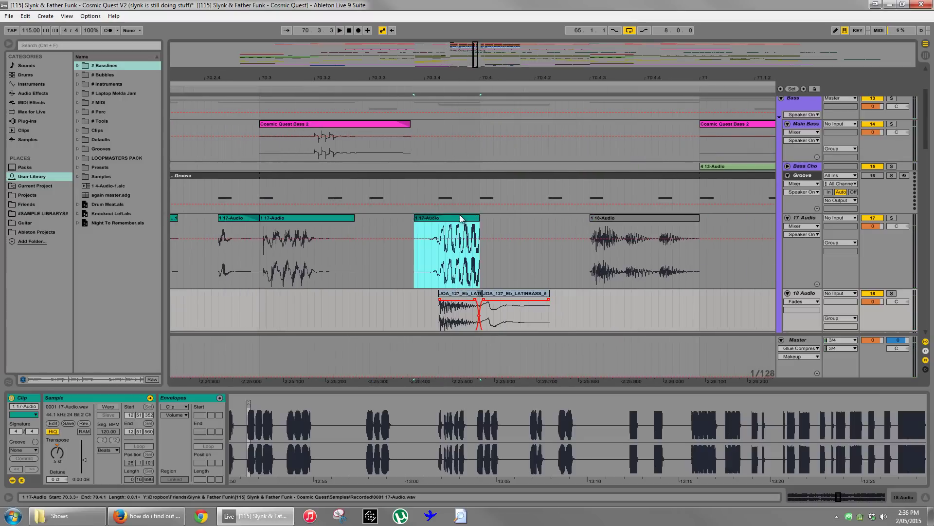
key(0)
click(279, 304)
key(space)
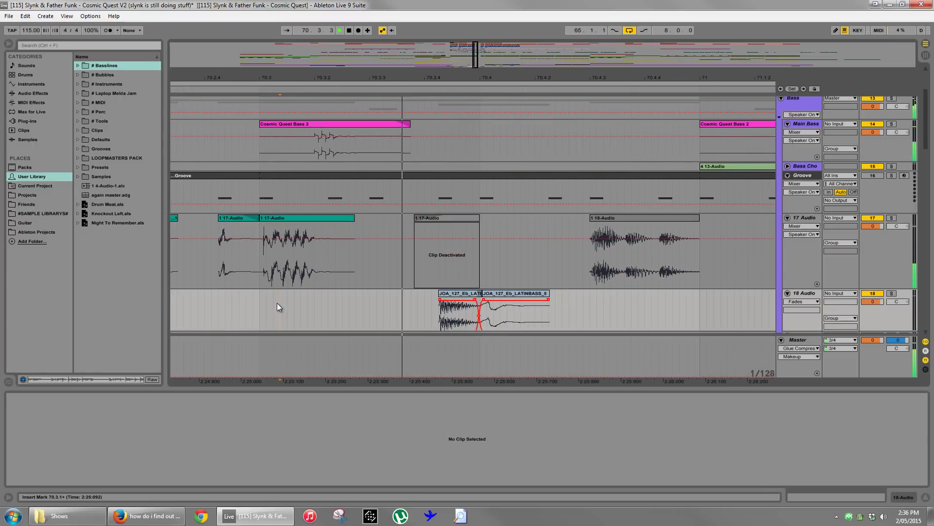
scroll(407, 83, down, 10)
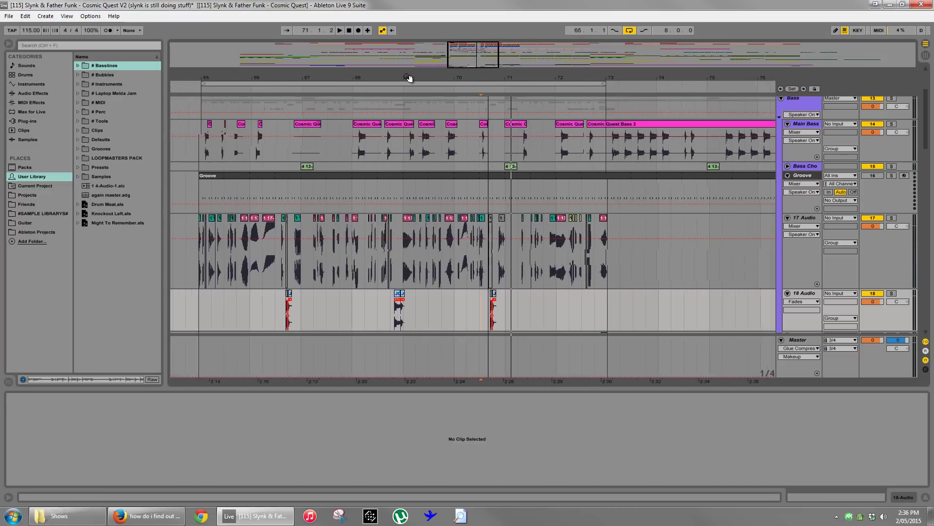
Add a Glue Compressor to the 18 Audio track and play that track soloed.
click(805, 292)
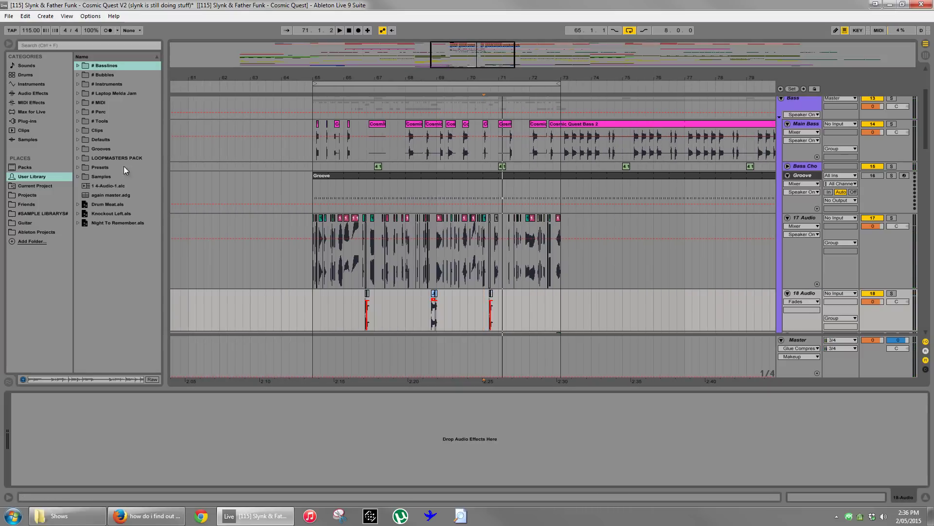
click(27, 93)
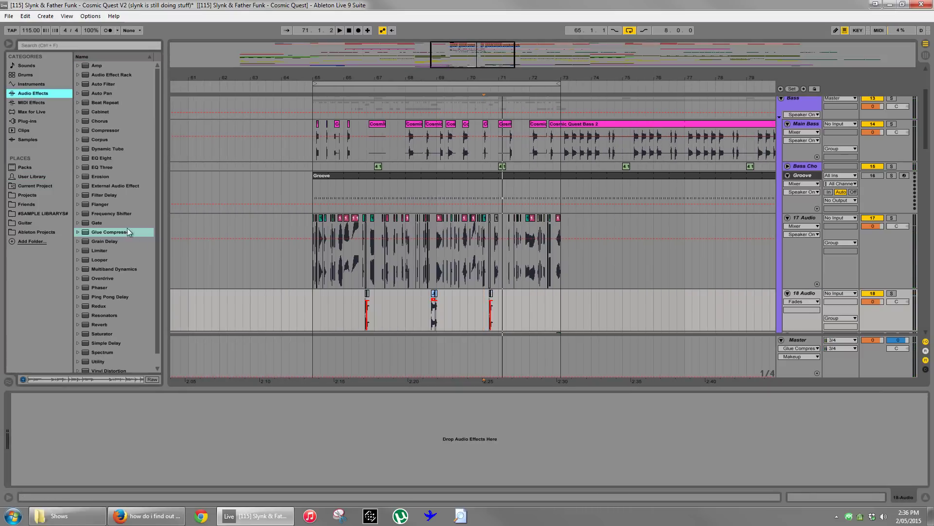
click(102, 233)
key(Return)
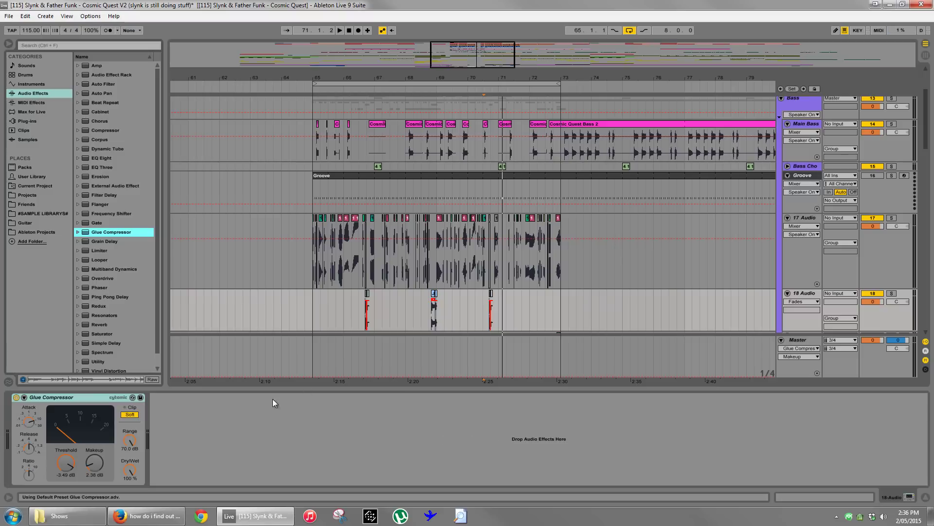
key(space)
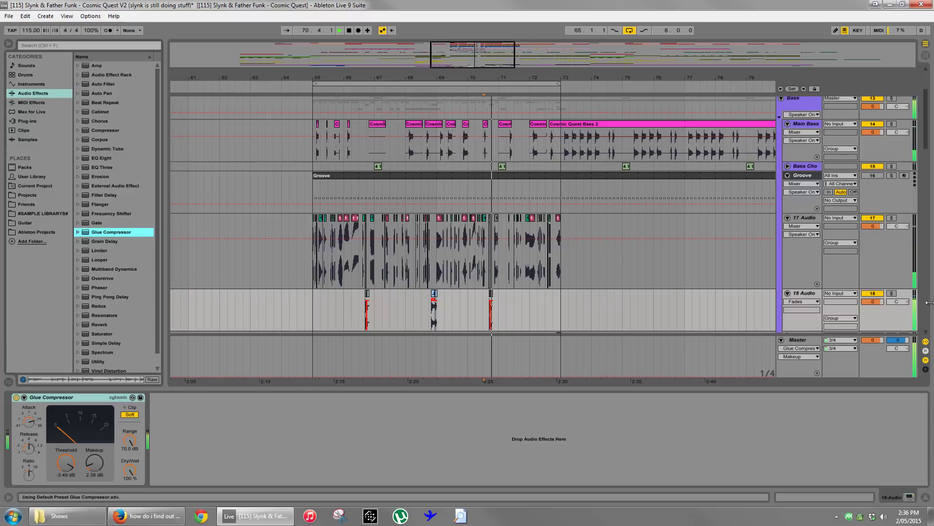
click(891, 293)
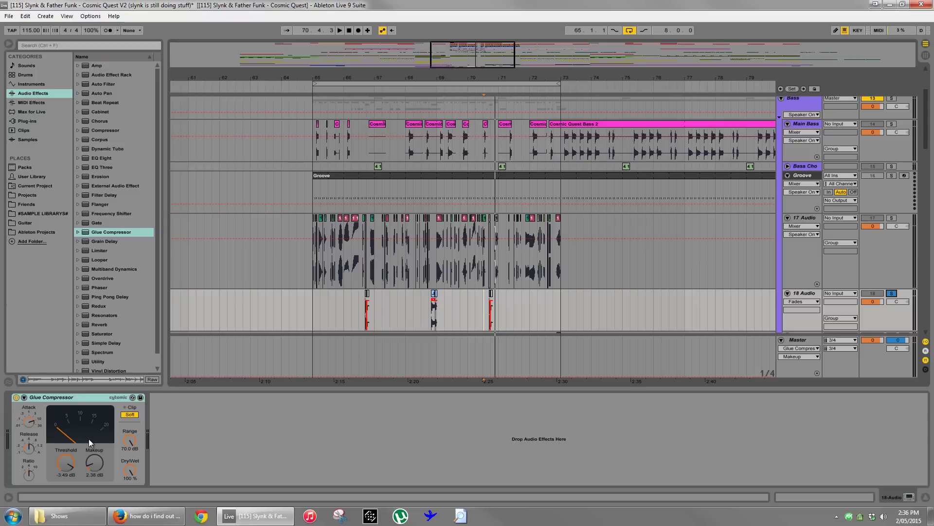
Set the Glue Compressor's threshold to -23.5 dB and makeup to 8.25 dB, adjusting its attack and ratio while auditioning the bass note.
click(66, 463)
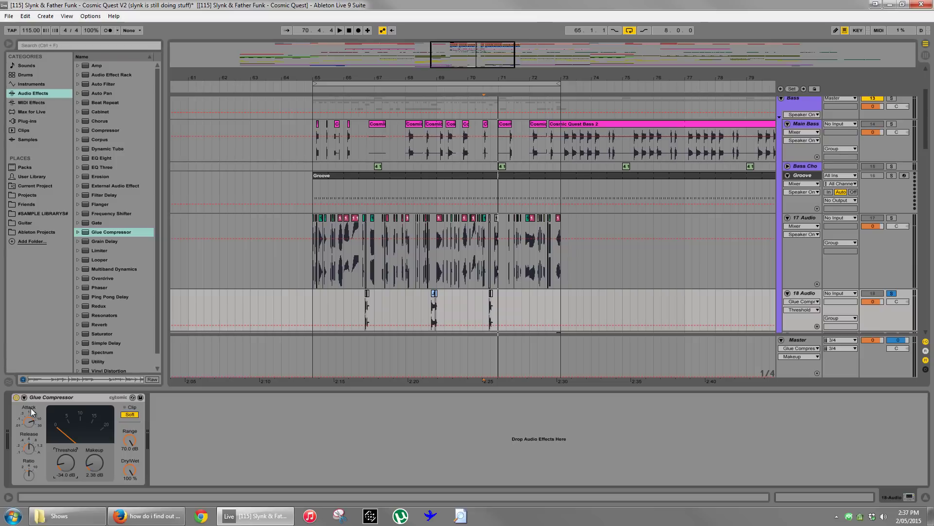
click(30, 426)
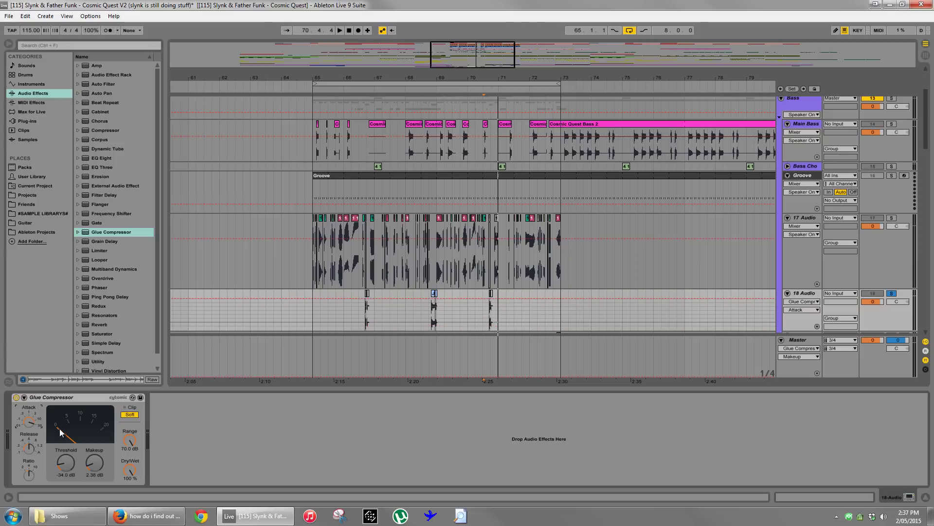
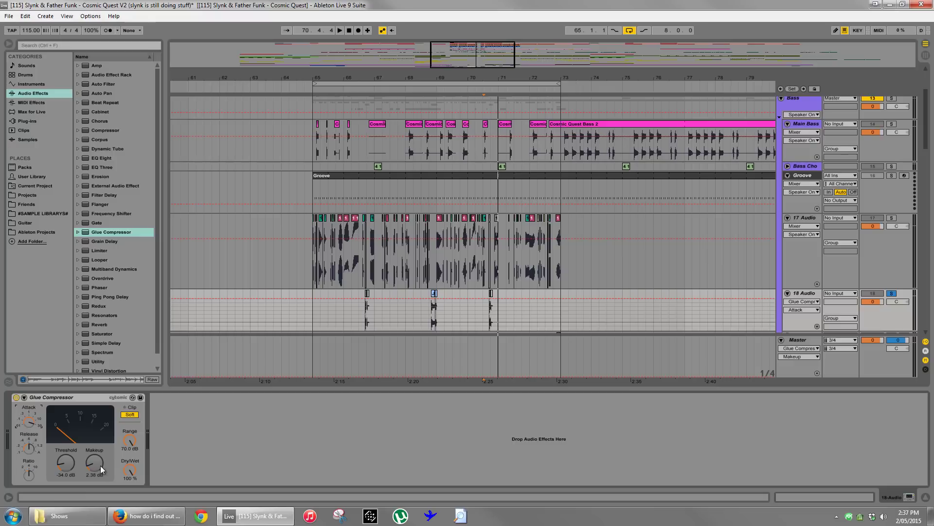
drag(99, 468, 67, 467)
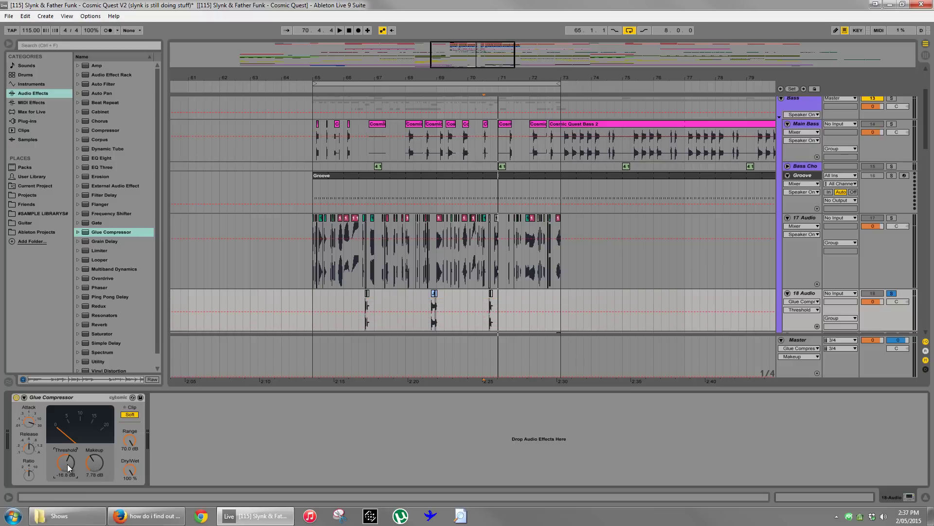
click(36, 470)
key(space)
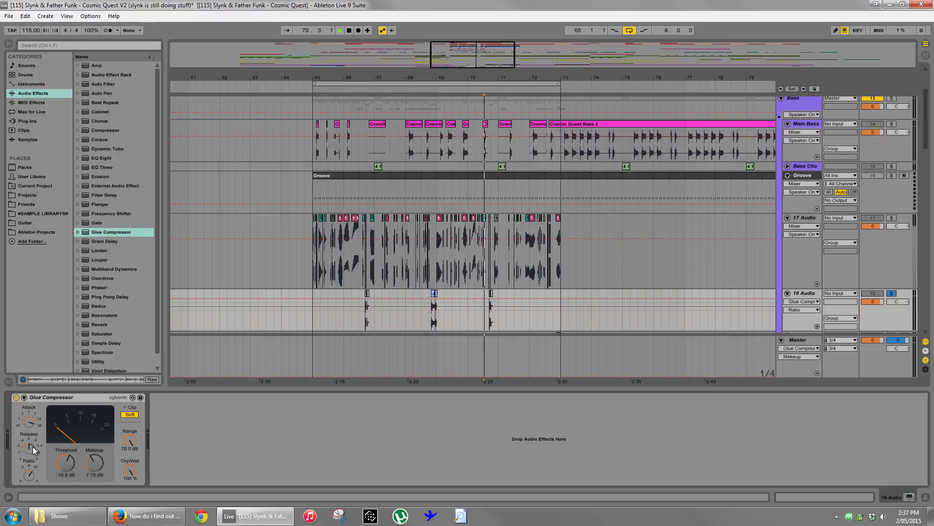
mouse_move(95, 465)
mouse_down()
mouse_move(78, 471)
mouse_move(95, 452)
mouse_up()
key(space)
key(space)
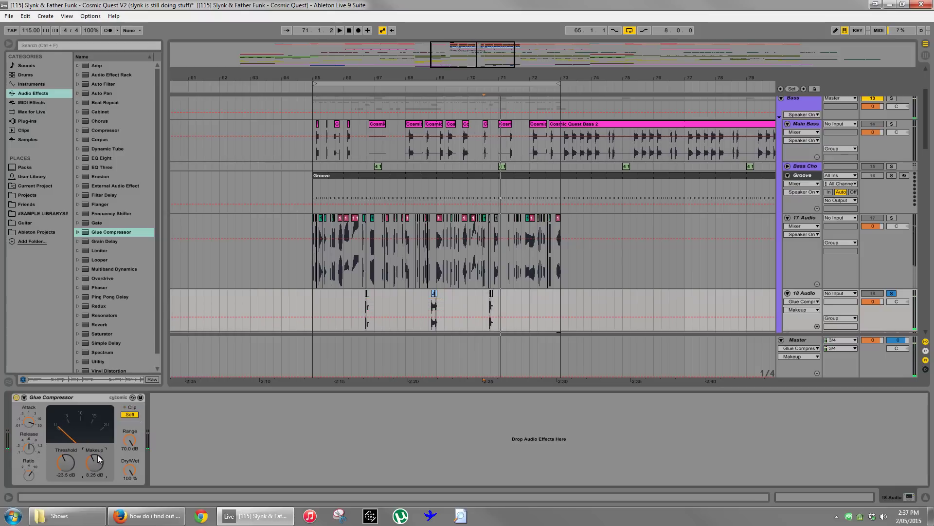
key(space)
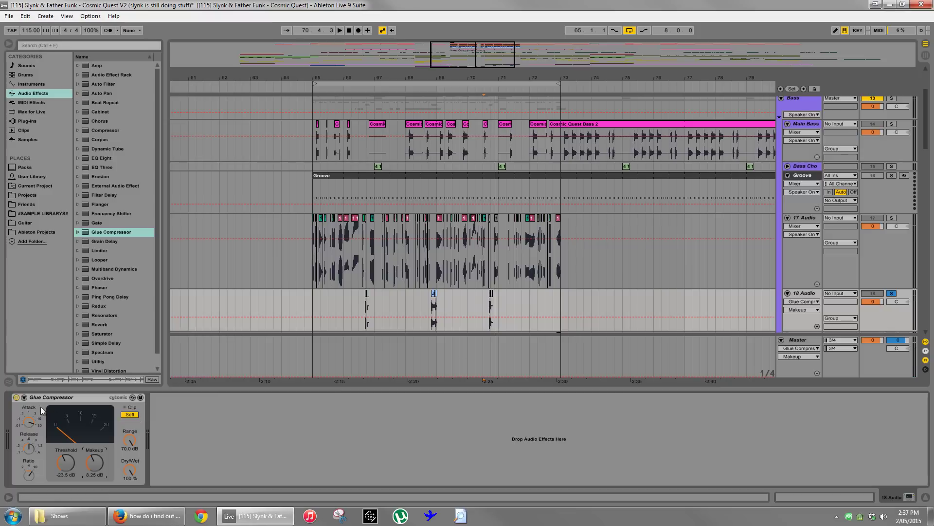
Play the soloed bass note while bypassing and re-enabling the Glue Compressor to compare the sound.
key(space)
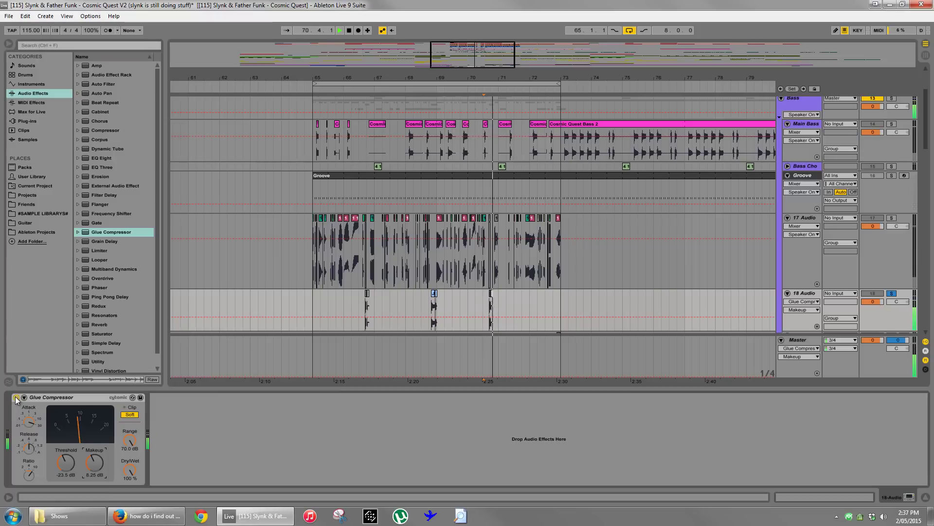
click(16, 397)
click(16, 397)
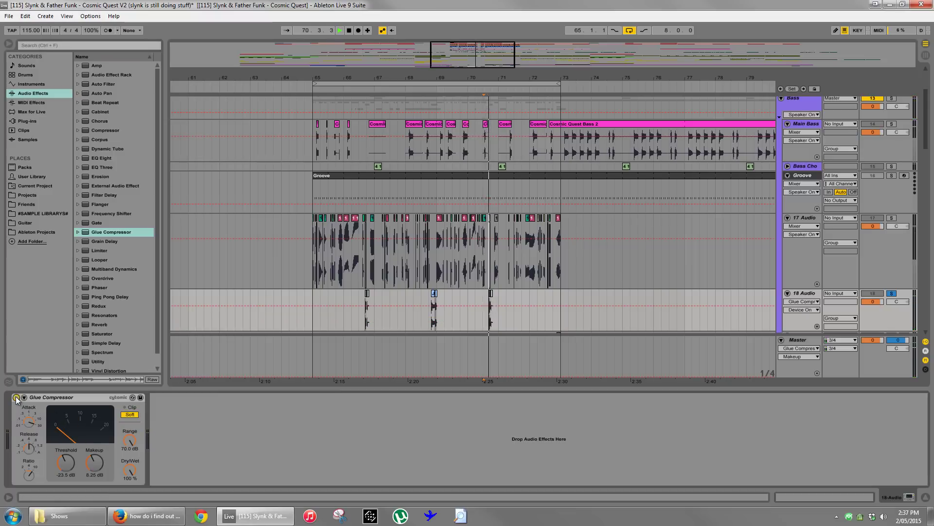
click(16, 398)
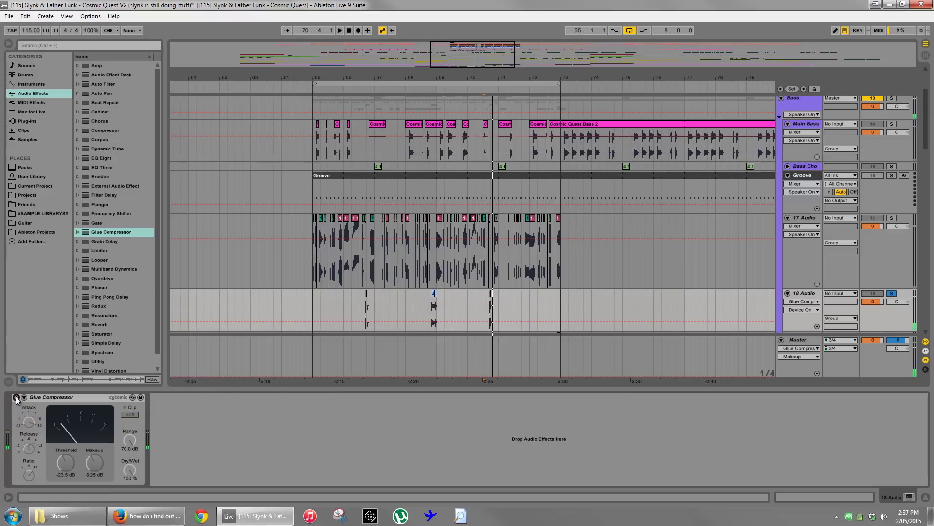
click(16, 397)
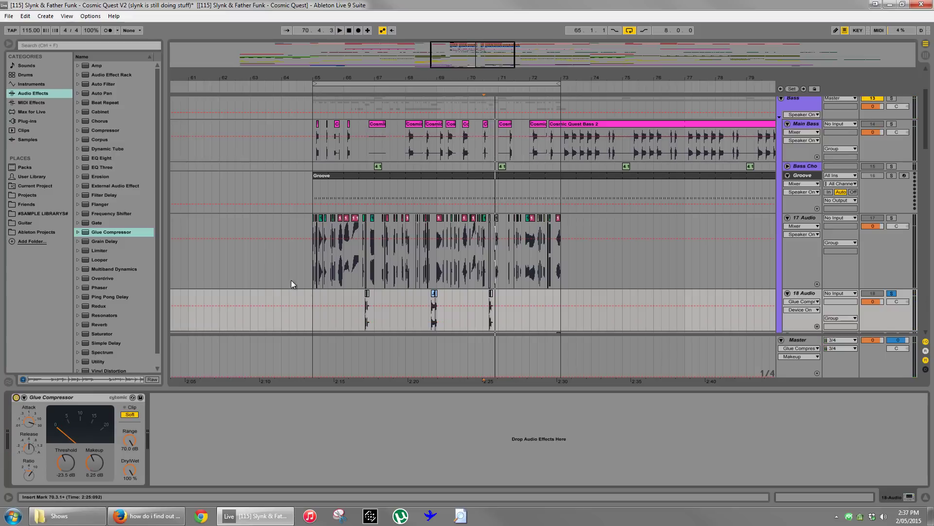
Insert an EQ Eight before the Glue Compressor and boost band 4 by 9.79 dB at 9.32 kHz.
mouse_move(97, 158)
mouse_down()
mouse_move(91, 422)
mouse_move(17, 417)
mouse_move(69, 417)
mouse_up()
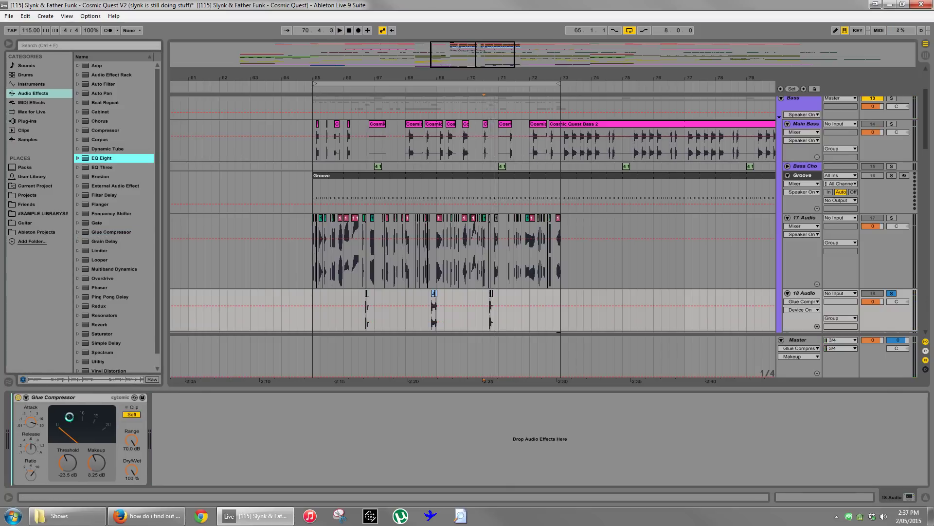
drag(193, 435, 191, 415)
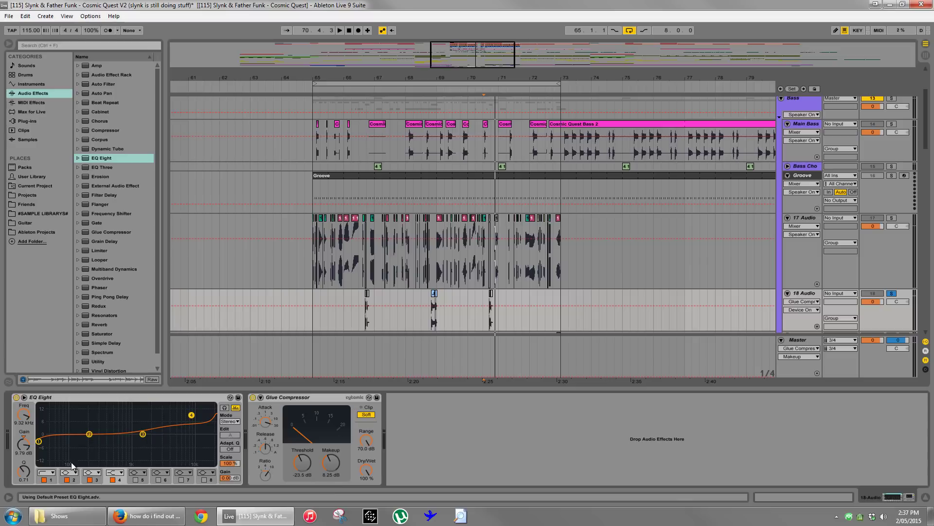
Play the Drum Bus soloed from 79.1.1 and examine how its Glue Compressor reacts.
click(743, 268)
scroll(743, 269, up, 3)
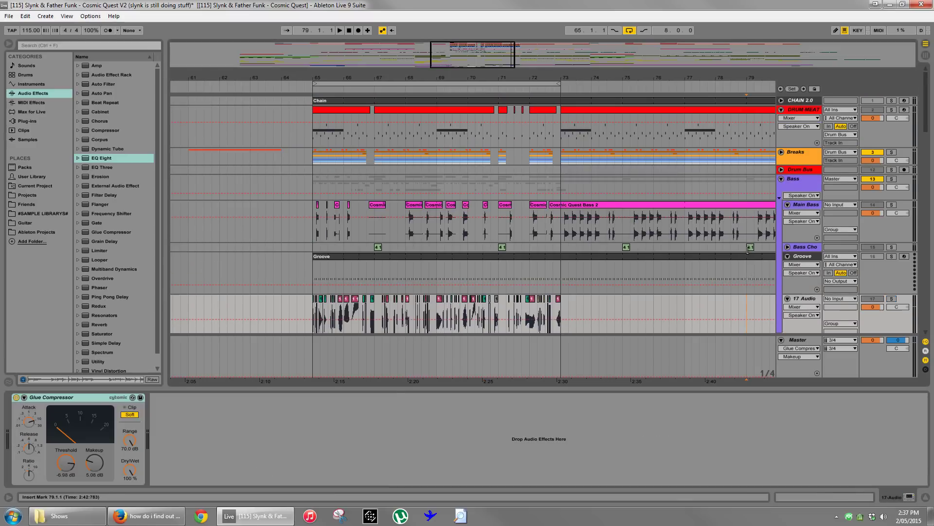
click(793, 170)
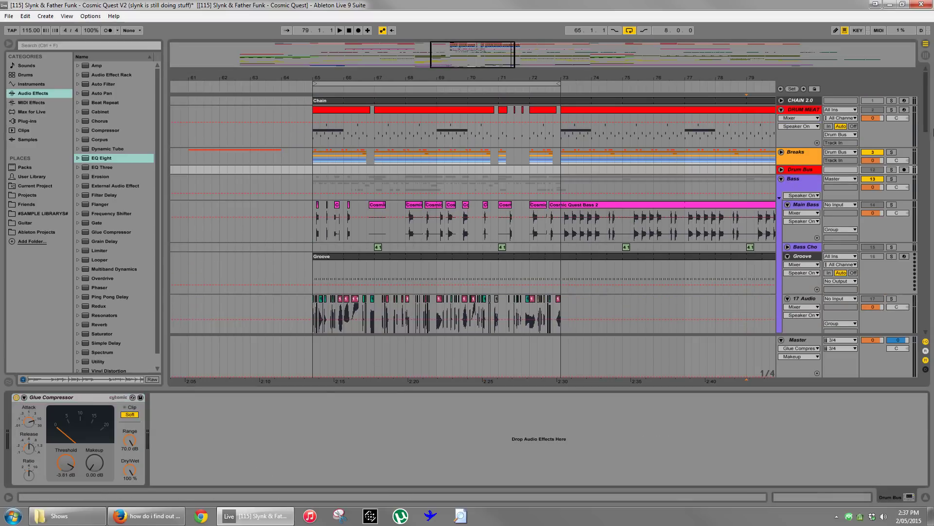
key(space)
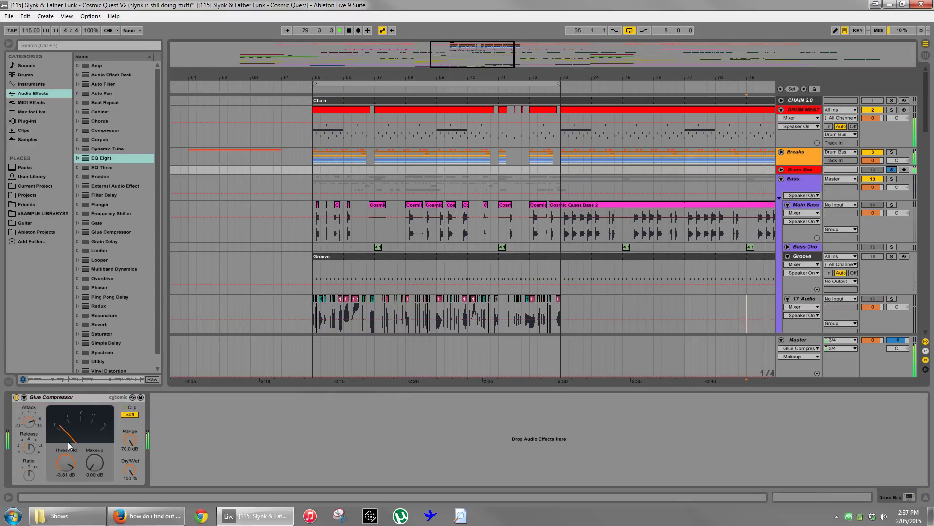
key(space)
Show the DRUM MEAT track's devices and inspect the Clip_Sort and BAS Vol.1 26 layers of its Snare rack.
click(801, 113)
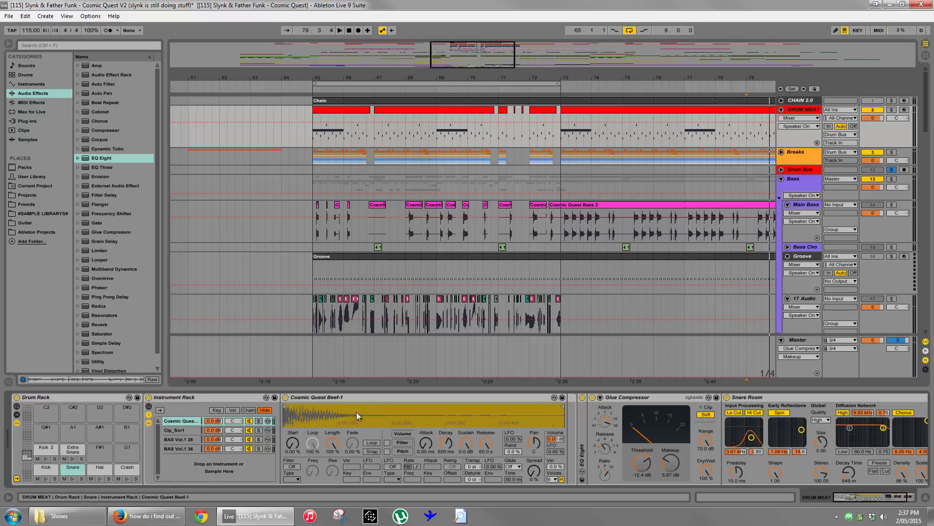
click(189, 429)
click(189, 437)
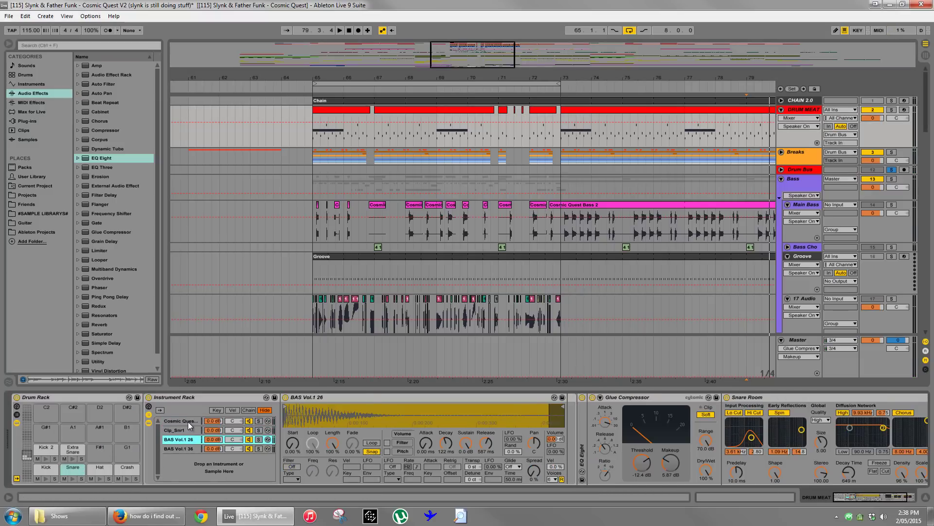
Mute every Snare rack layer except Cosmic Quest Beef-1 and audition the Snare pad with that layer alone.
click(188, 421)
click(248, 429)
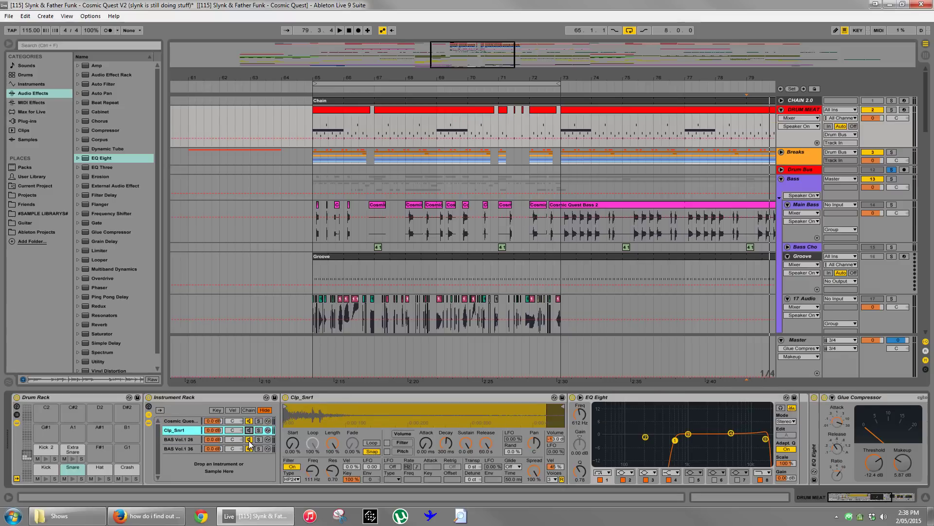
click(249, 439)
click(248, 448)
click(183, 422)
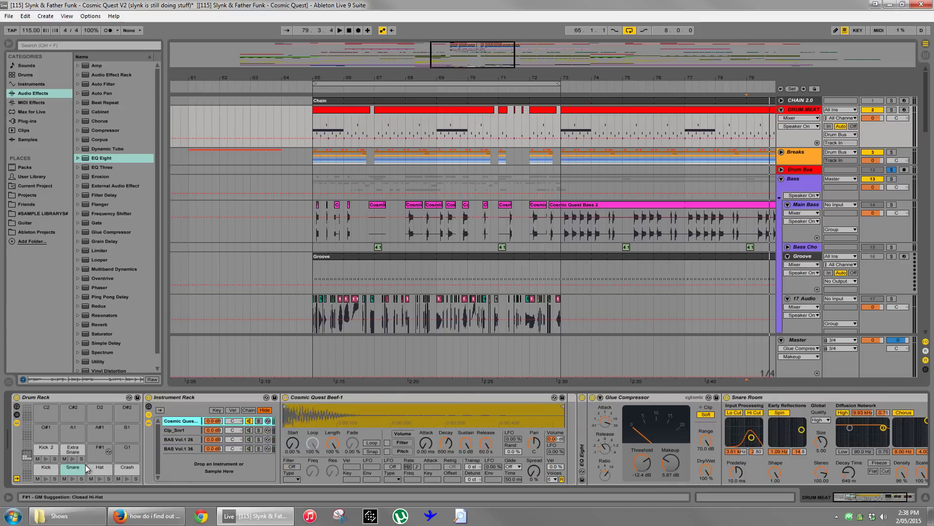
click(72, 478)
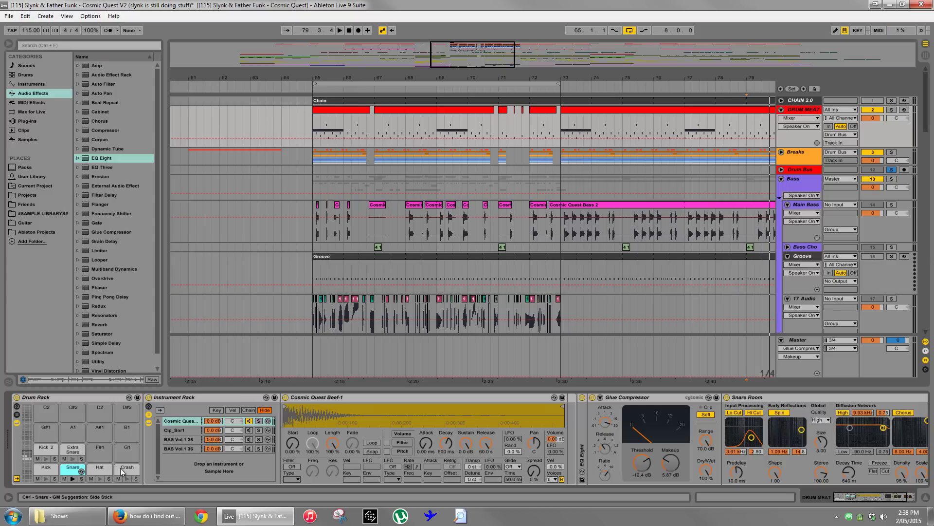
Swap the active Snare layer from Cosmic Quest Beef-1 to Clp_Snr1 and audition it alone.
click(181, 430)
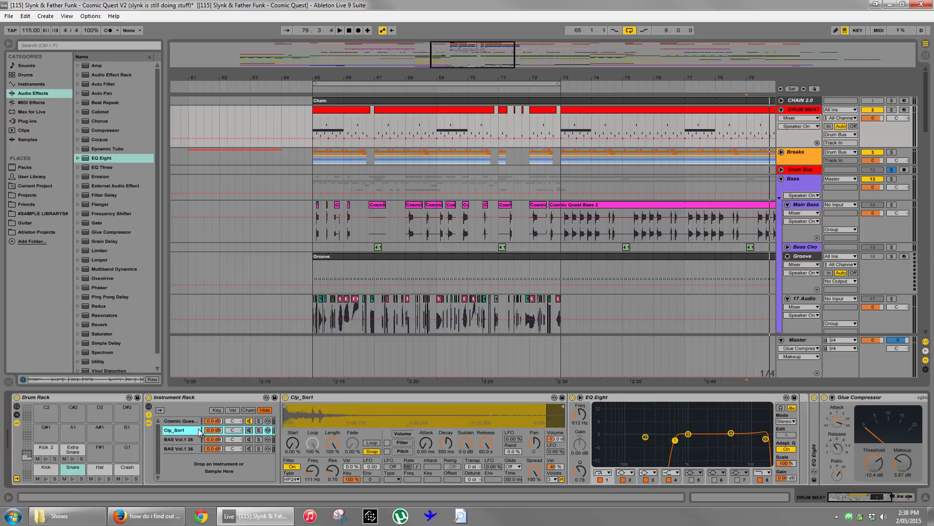
click(252, 422)
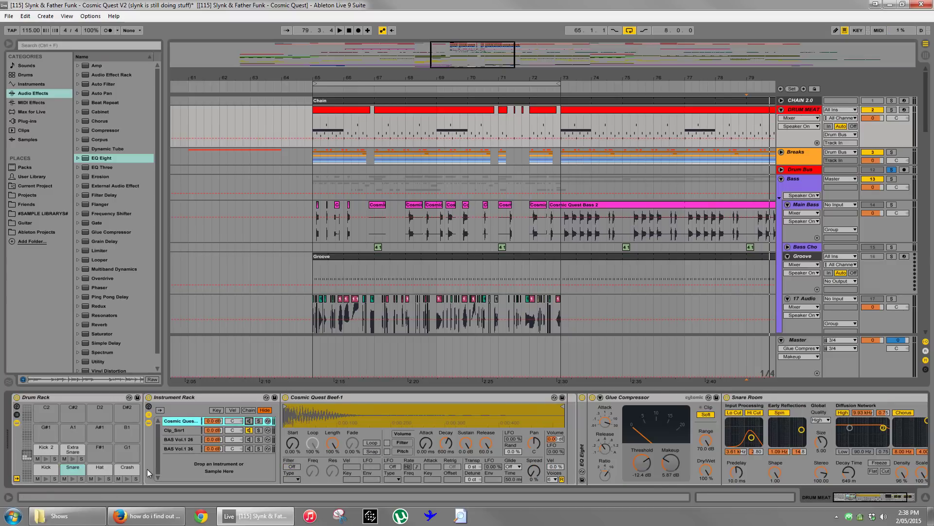
click(73, 478)
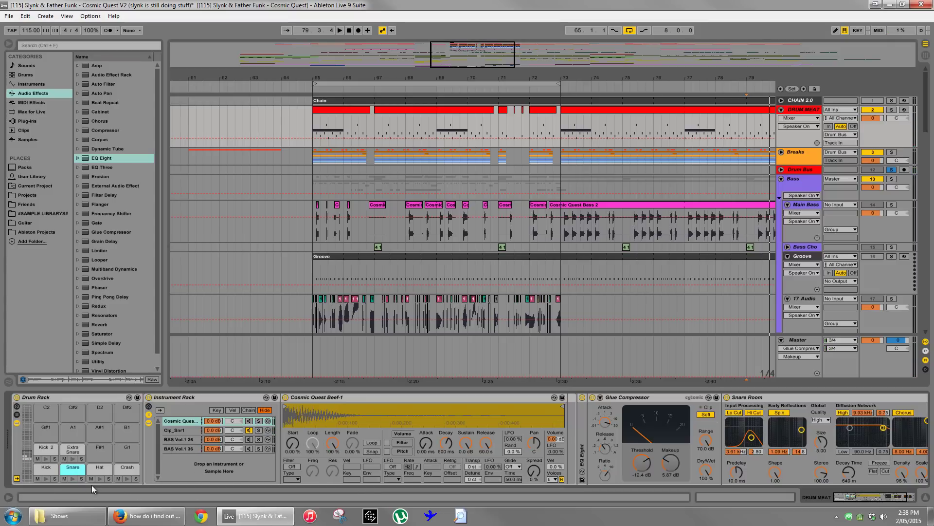
Mute Clp_Snr1 and isolate the BAS Vol.1 26 and BAS Vol.1 36 layers in turn, auditioning the Snare pad.
click(244, 439)
click(244, 430)
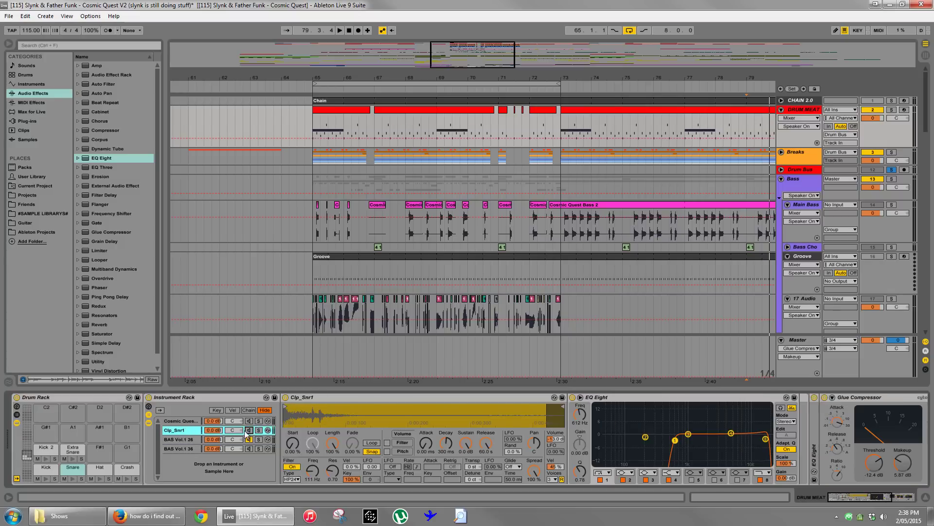
click(186, 440)
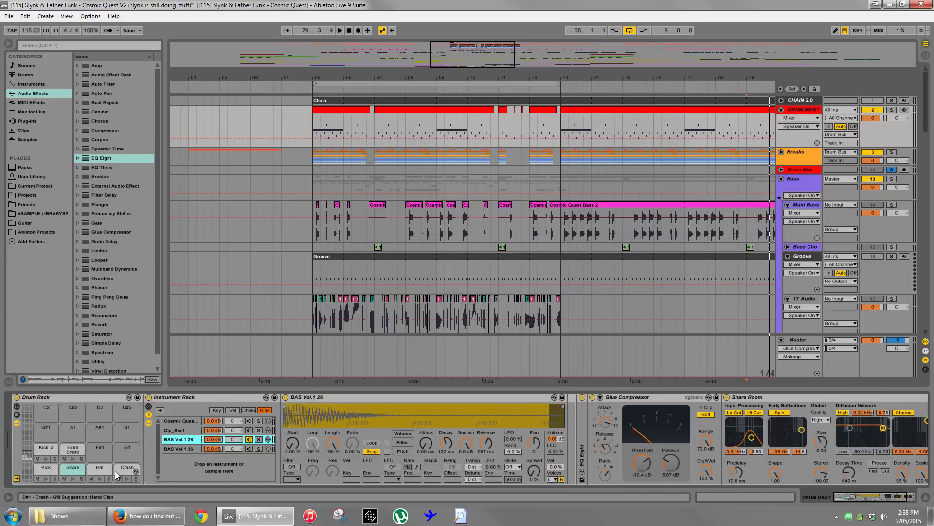
click(241, 449)
click(72, 477)
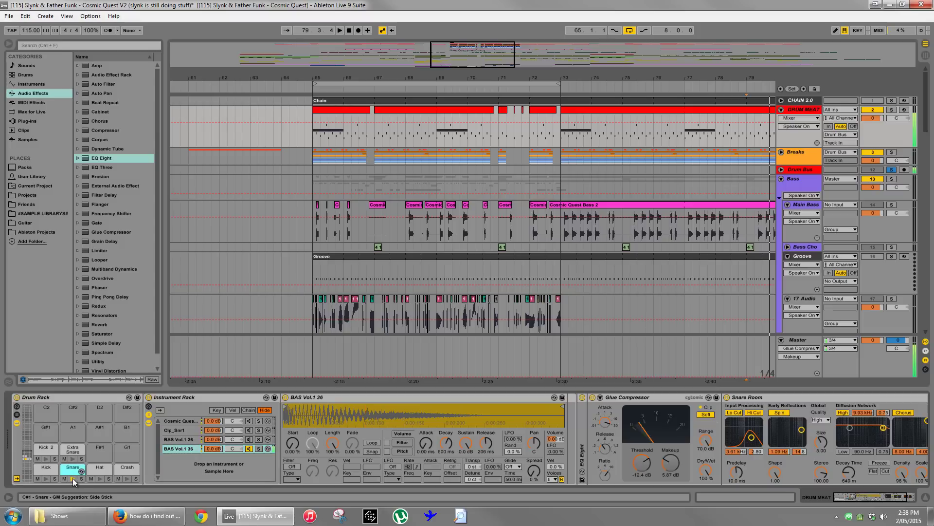
Re-enable all the muted Snare rack layers and audition the full layered snare.
click(247, 441)
click(248, 431)
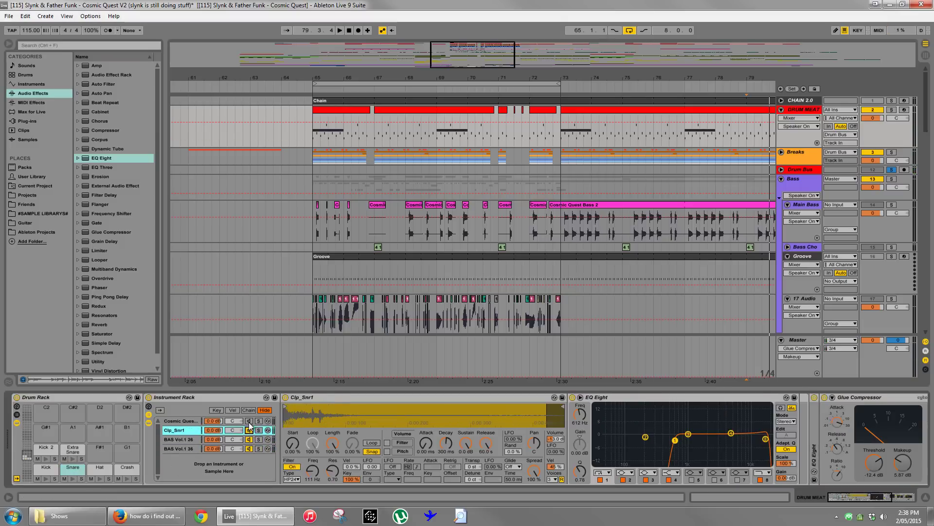
click(249, 422)
click(71, 478)
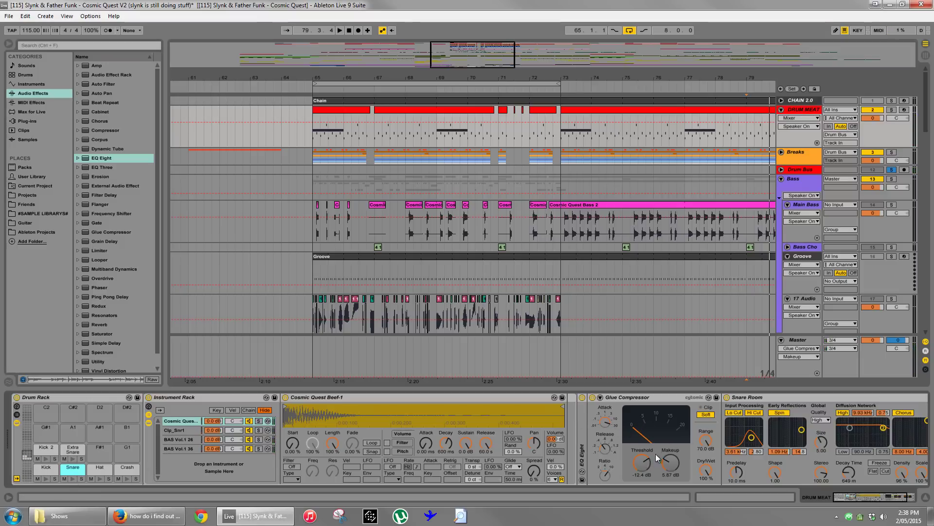
Raise the Dry/Wet of the Snare Room reverb and play the Snare pad to hear its effect.
drag(857, 498, 865, 497)
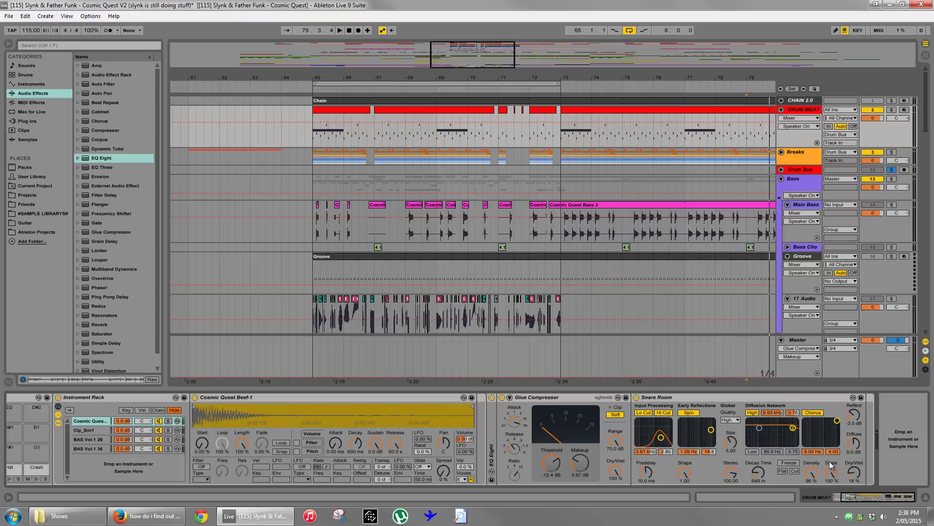
click(792, 398)
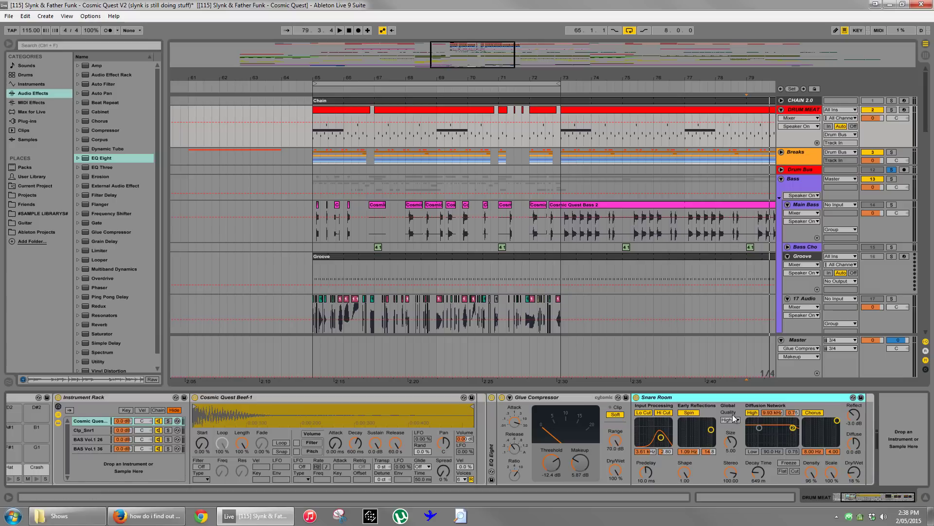
drag(854, 471, 854, 453)
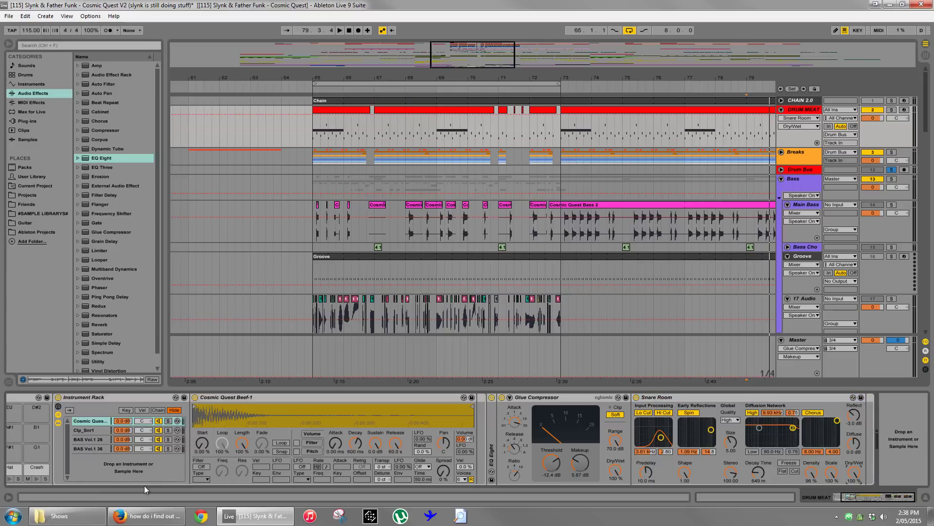
click(846, 498)
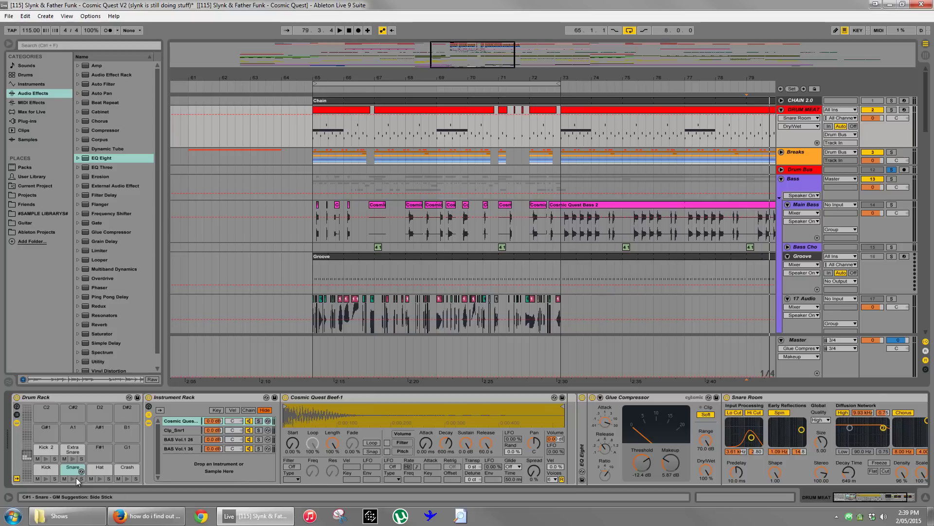
click(74, 478)
click(871, 501)
drag(871, 500, 880, 500)
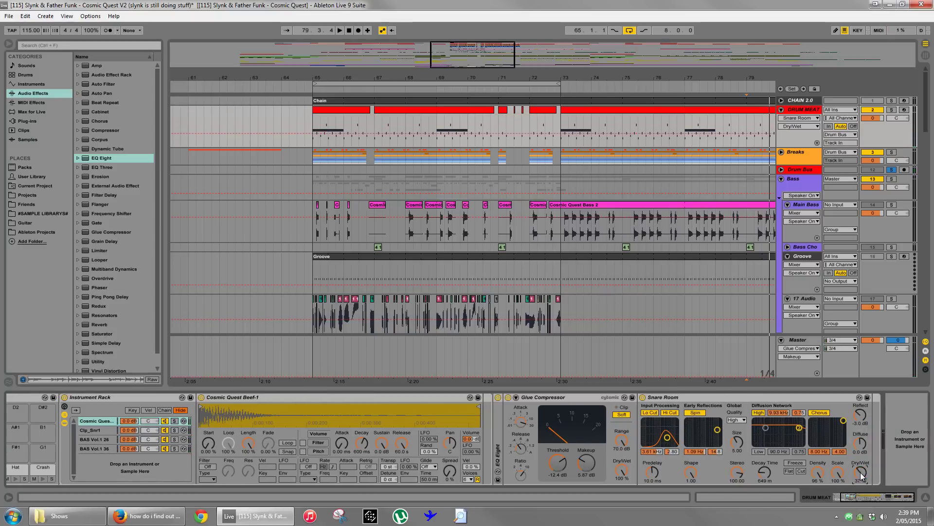
click(852, 500)
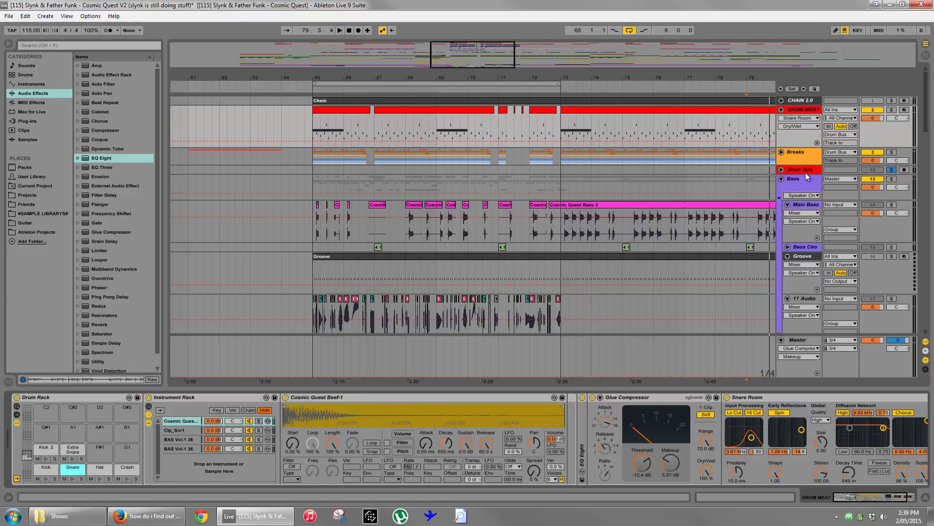
In the 18 Audio track's EQ Eight, set band 4 to 2.55 kHz, 12.3 dB gain and a Q of 1.72.
scroll(723, 214, down, 5)
click(805, 208)
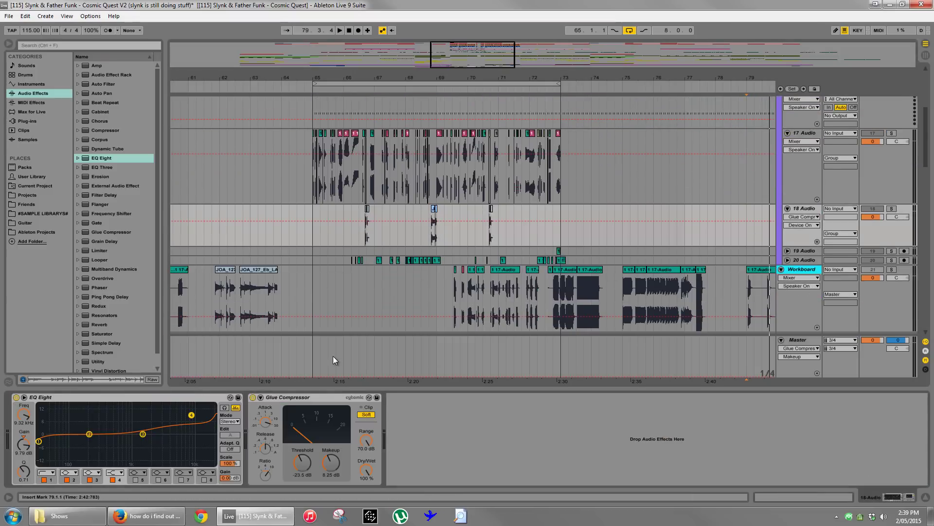
drag(192, 414, 189, 413)
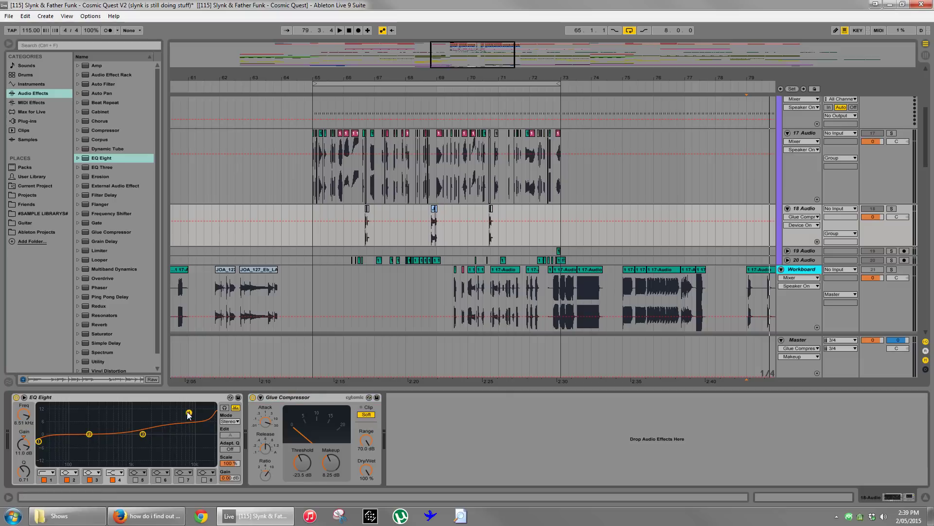
drag(27, 477, 27, 474)
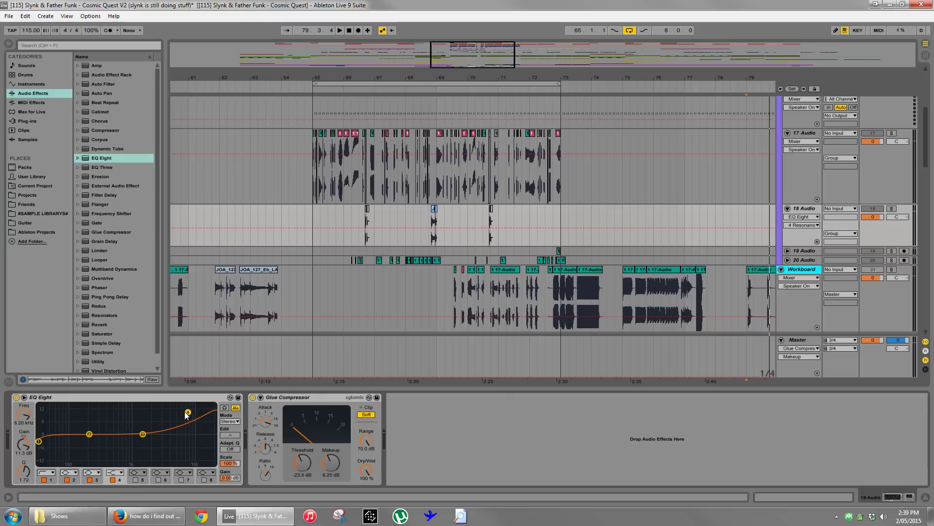
drag(186, 415, 156, 410)
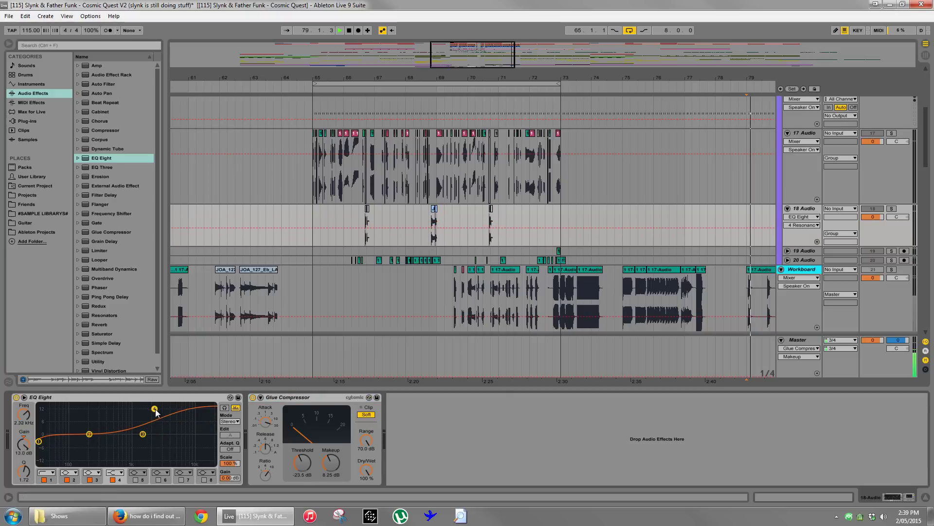
Solo the 18 Audio track and raise EQ Eight's band 1 low cut to 63.5 Hz during playback.
click(893, 208)
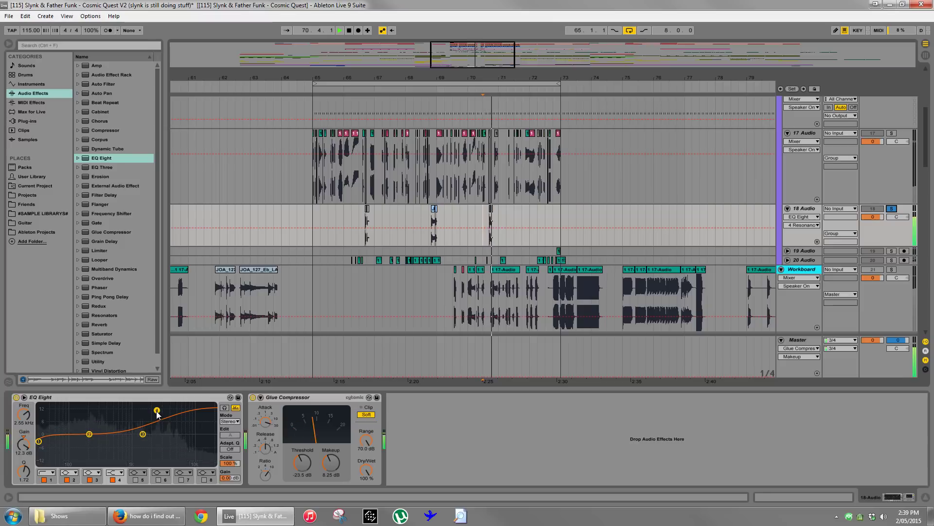
drag(39, 441, 60, 438)
key(space)
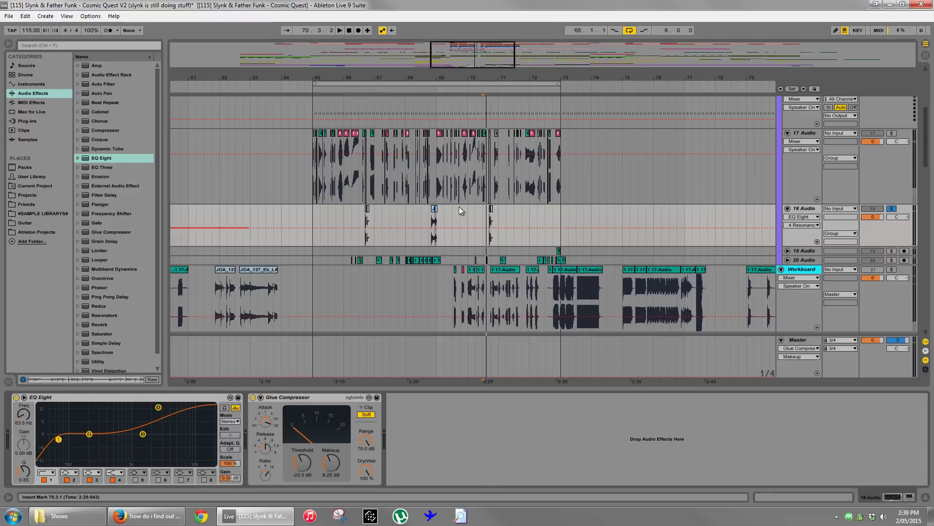
Move EQ Eight's band 4 to 1.87 kHz with 11.5 dB gain and play the bass note near 70.3.4.
key(plus)
key(plus)
click(158, 407)
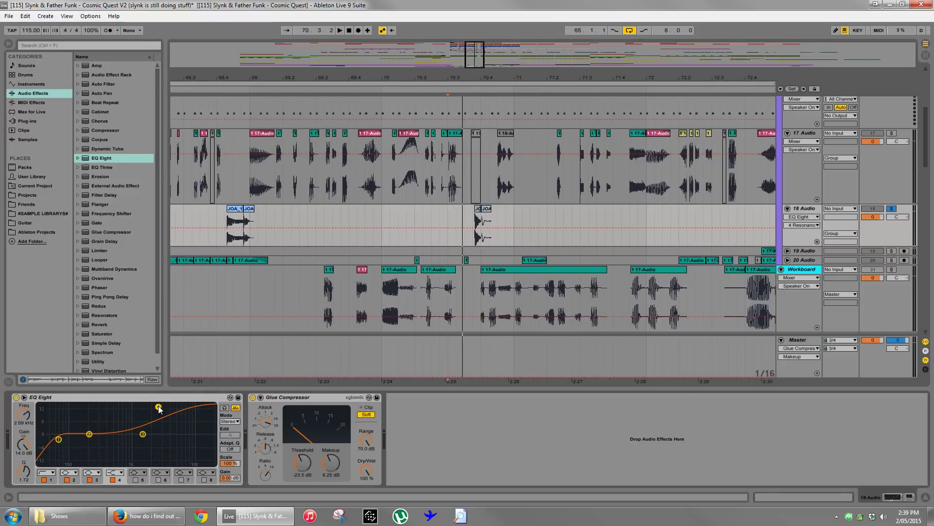
drag(160, 409, 149, 413)
key(space)
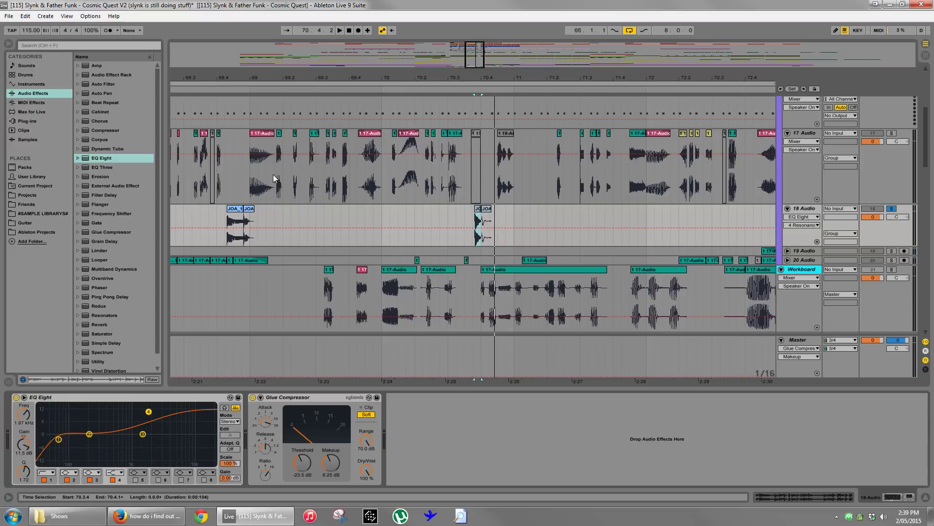
Play the bass note before bar 69 on 18 Audio with the Glue Compressor on and bypassed to compare.
scroll(343, 176, left, 3)
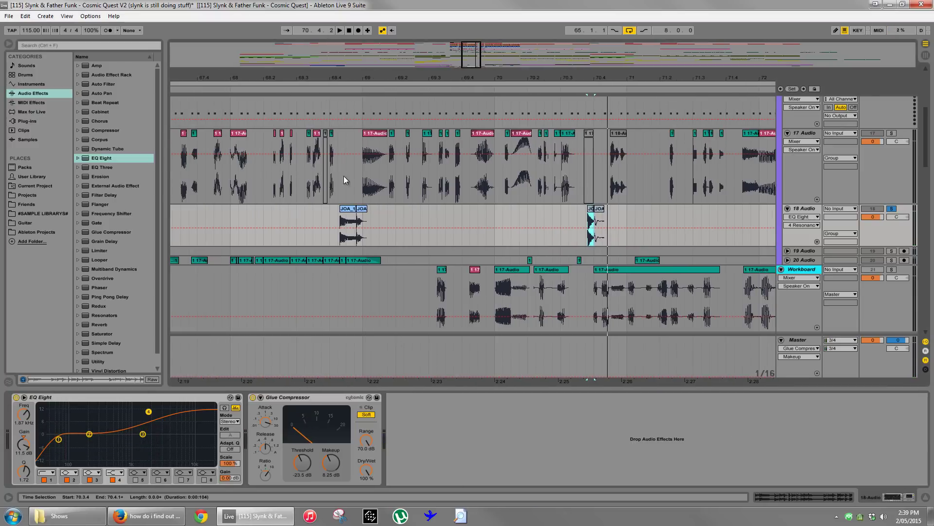
click(317, 238)
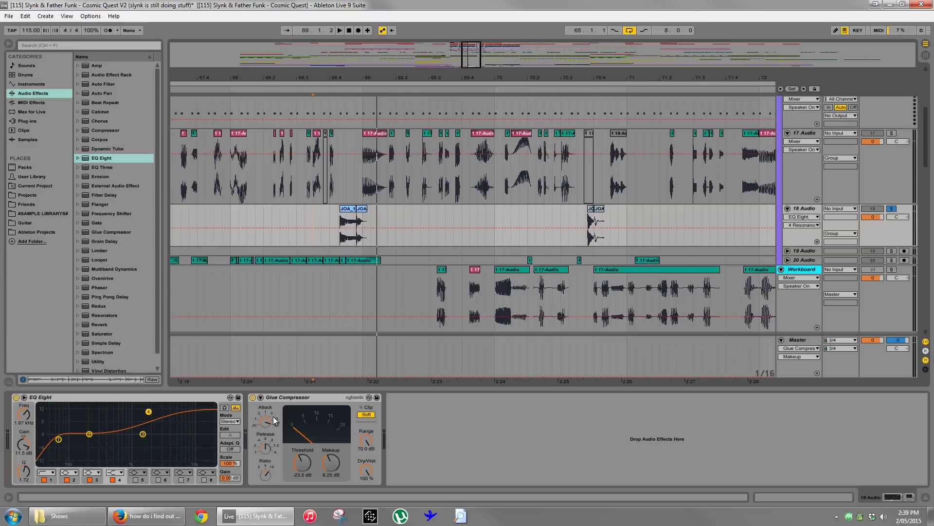
click(252, 397)
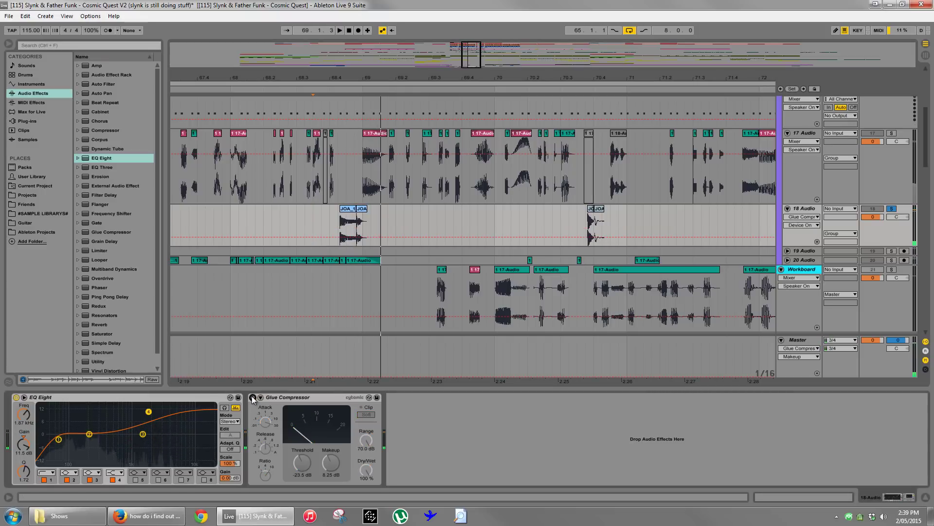
key(space)
key(space)
Try raising EQ Eight's band 1 low cut to 129 Hz and 167 Hz while replaying the soloed bass note.
drag(59, 439, 77, 441)
key(space)
key(space)
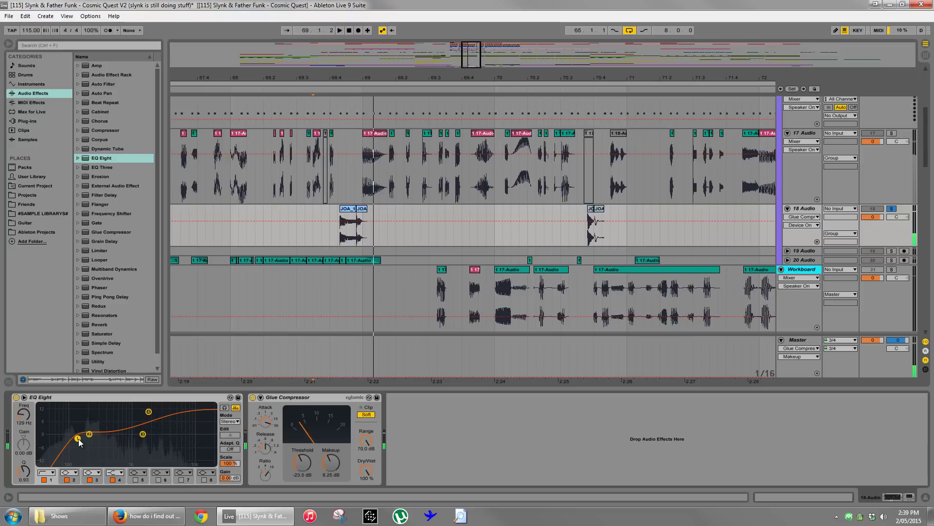
drag(84, 441, 84, 439)
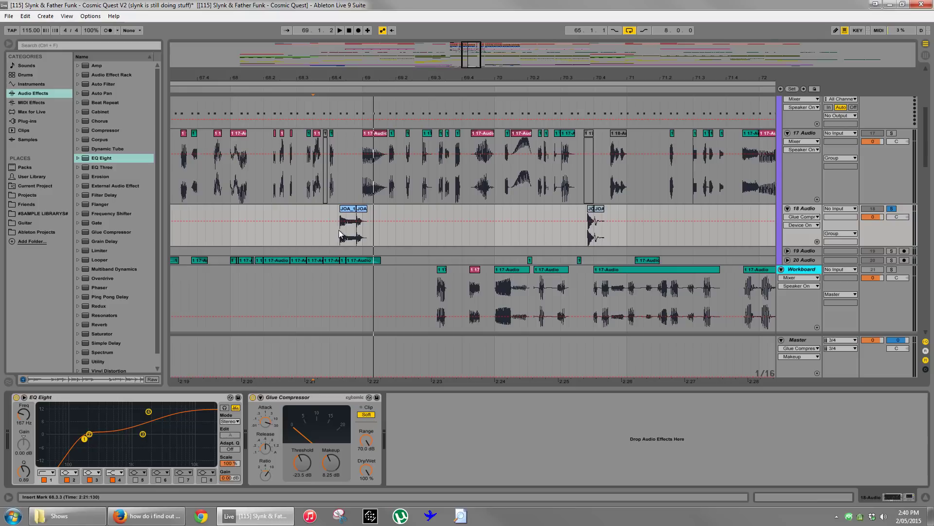
key(space)
key(space)
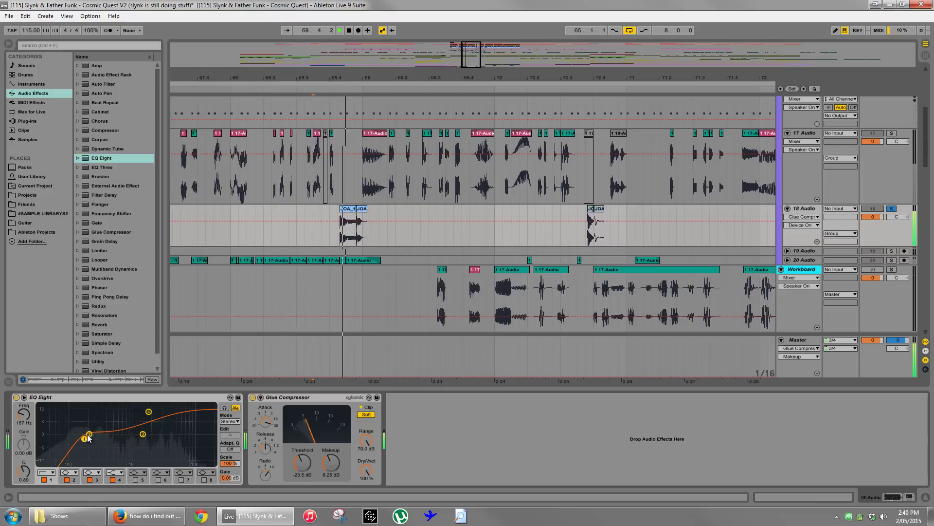
Set EQ Eight's band 1 low cut to 86.6 Hz and replay the soloed bass note.
drag(85, 439, 68, 440)
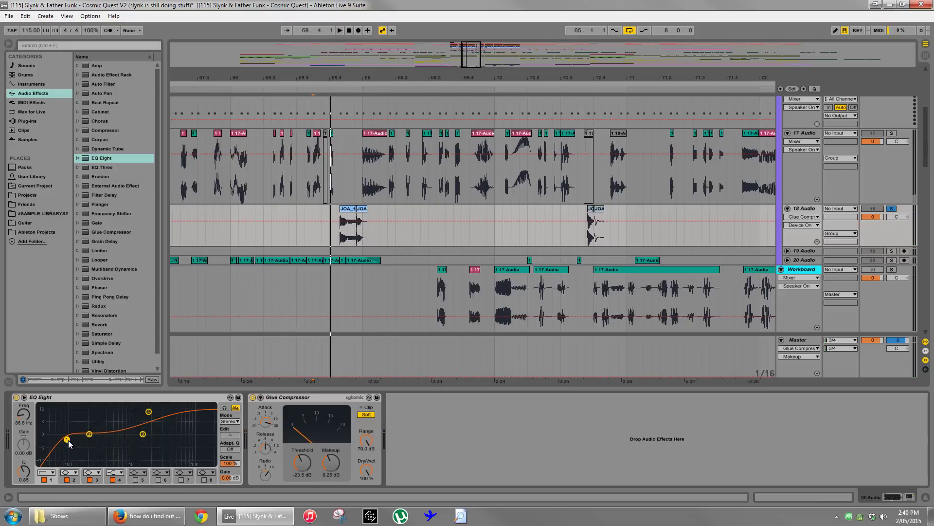
key(space)
key(space)
Unsolo 18 Audio, play from 66.2.1 in context and lower the Glue Compressor's makeup gain to about 7.8 dB.
drag(378, 85, 377, 76)
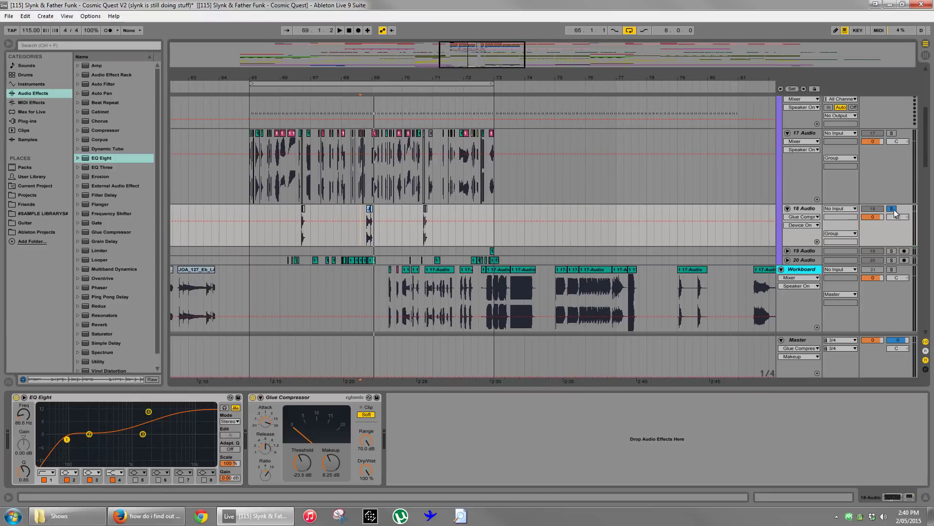
click(891, 208)
click(286, 234)
key(space)
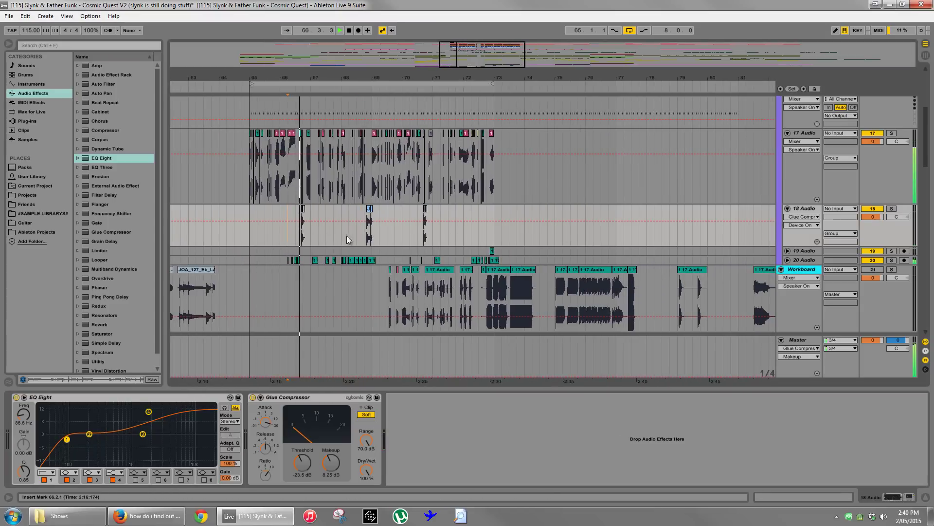
drag(330, 461, 328, 467)
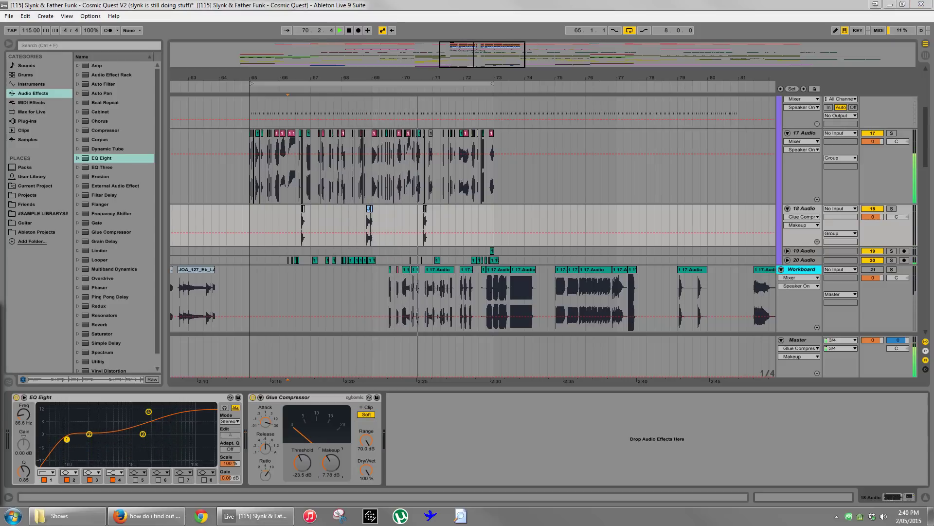
Play from 71.1.1 on 18 Audio to review the stretch leading up to bar 73.
click(464, 229)
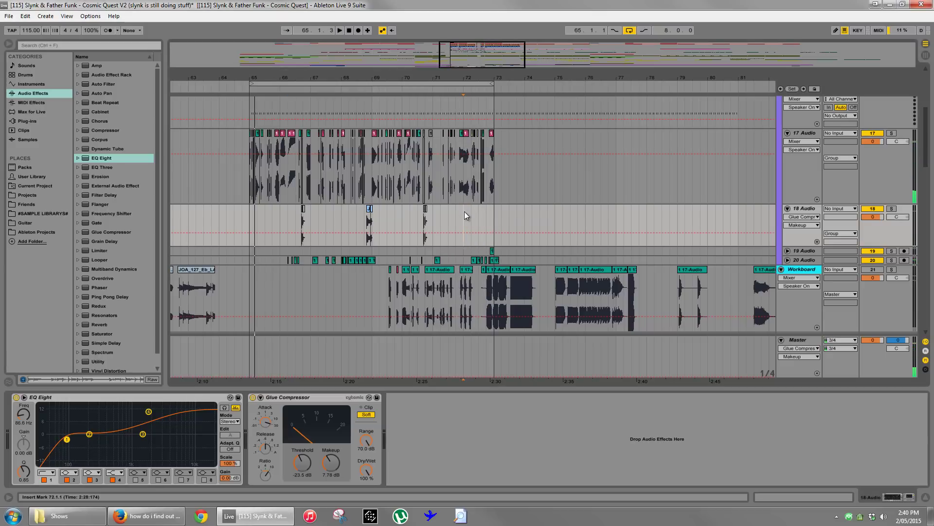
drag(448, 213, 493, 215)
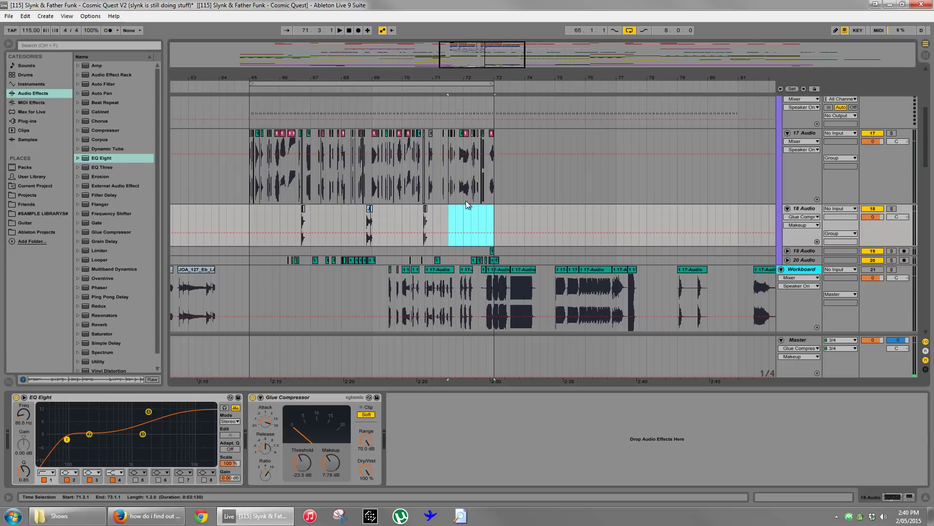
click(442, 217)
key(space)
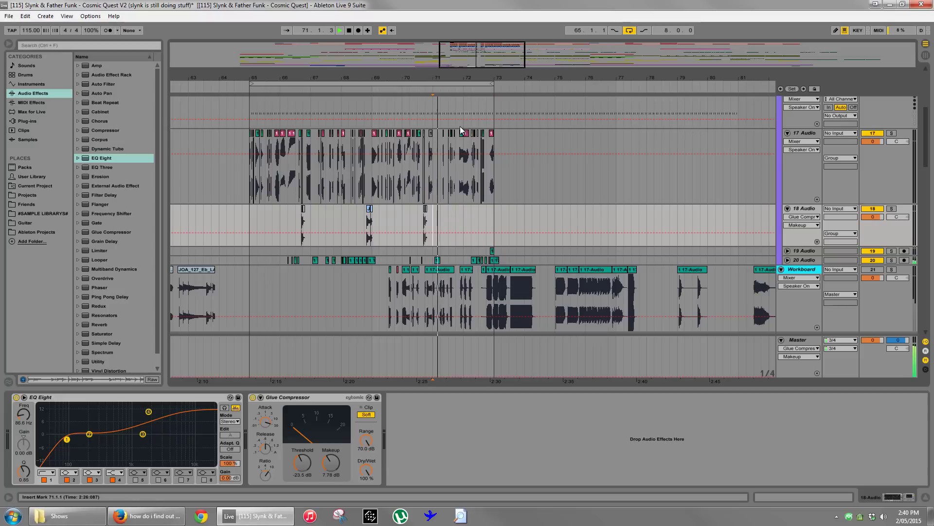
key(space)
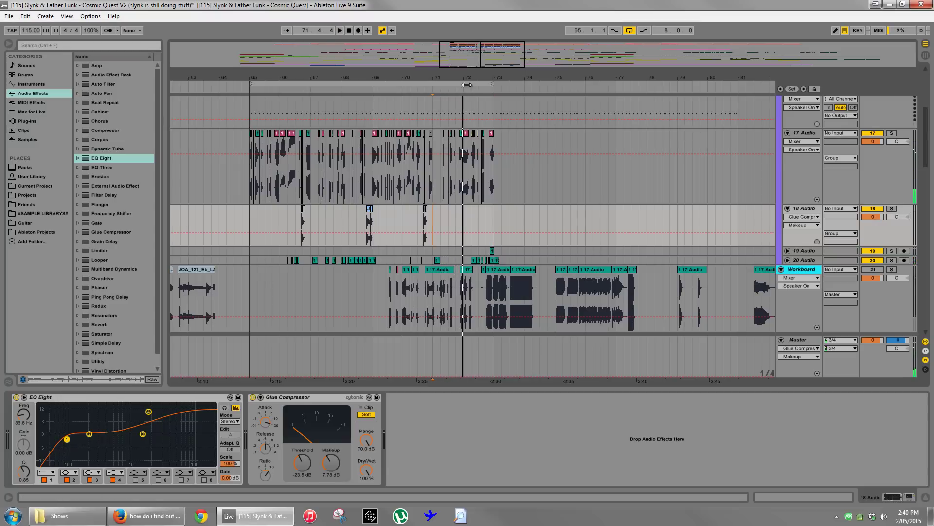
Duplicate the bar 65 to 73 section of 17 Audio and 18 Audio directly after itself.
key(plus)
key(plus)
key(plus)
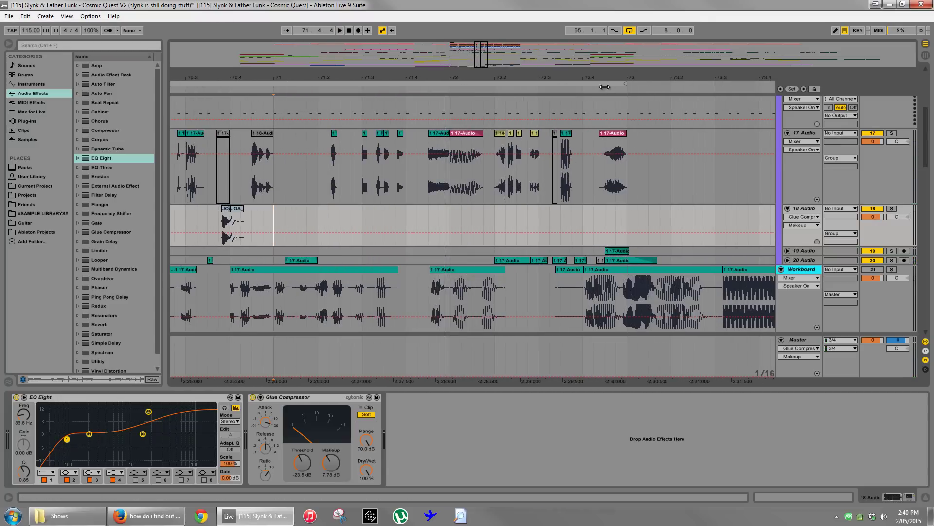
key(minus)
key(minus)
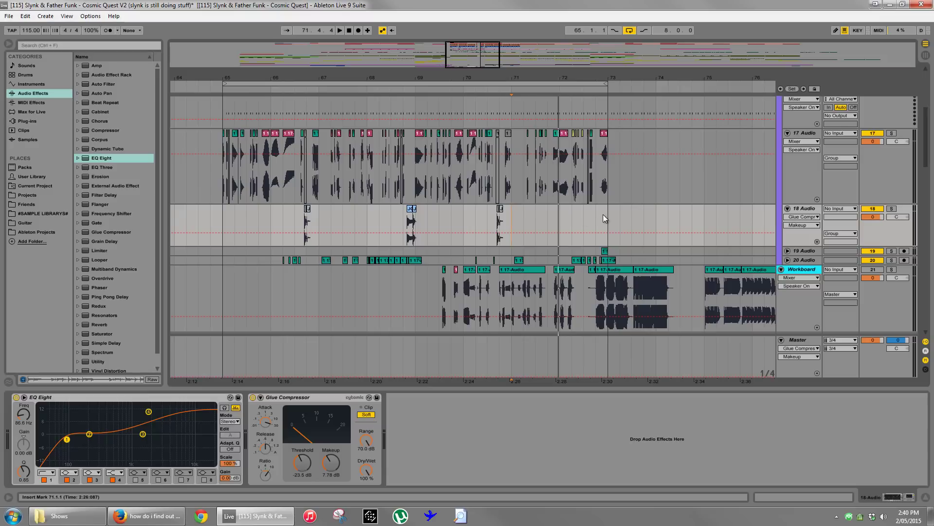
drag(603, 218, 609, 215)
key(minus)
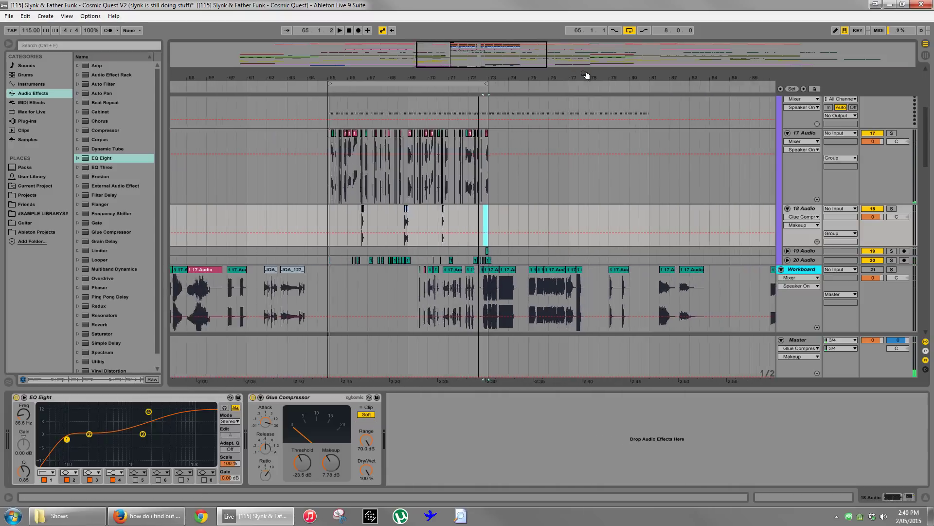
drag(486, 224, 358, 159)
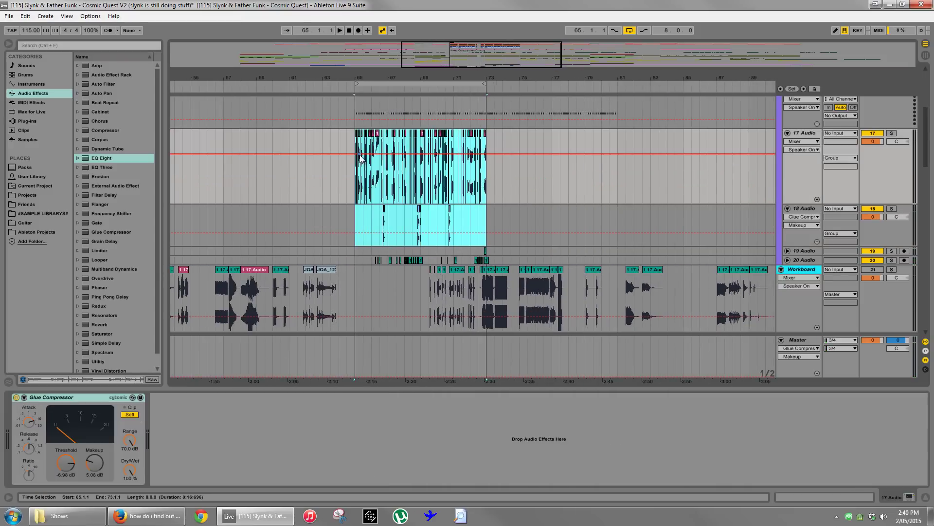
key(ctrl+d)
Extend the arrangement loop to 16 bars so that it ends at bar 81.
click(621, 219)
scroll(621, 220, up, 2)
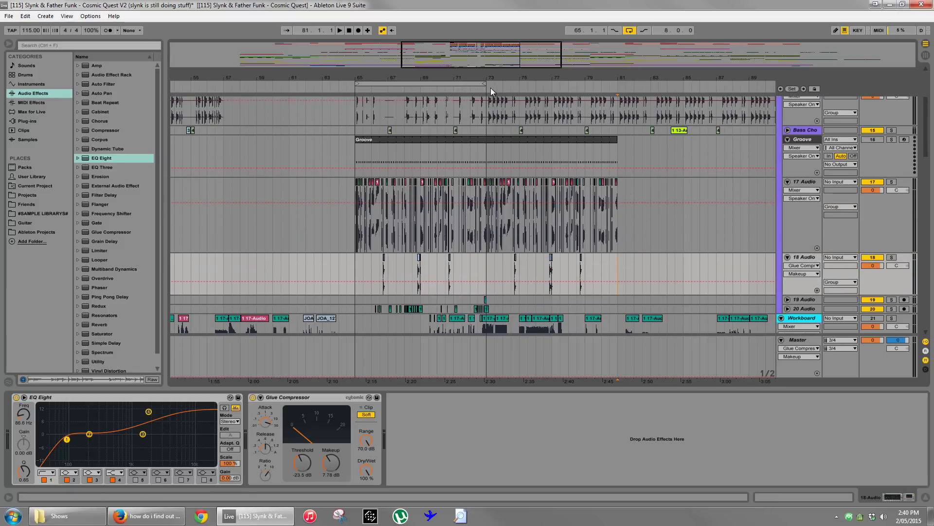
drag(486, 86, 618, 87)
click(636, 145)
Unfold the Breaks group and delete the 110 Triangle Loop 1 clips before bar 73 on the Triangle track.
scroll(650, 153, up, 5)
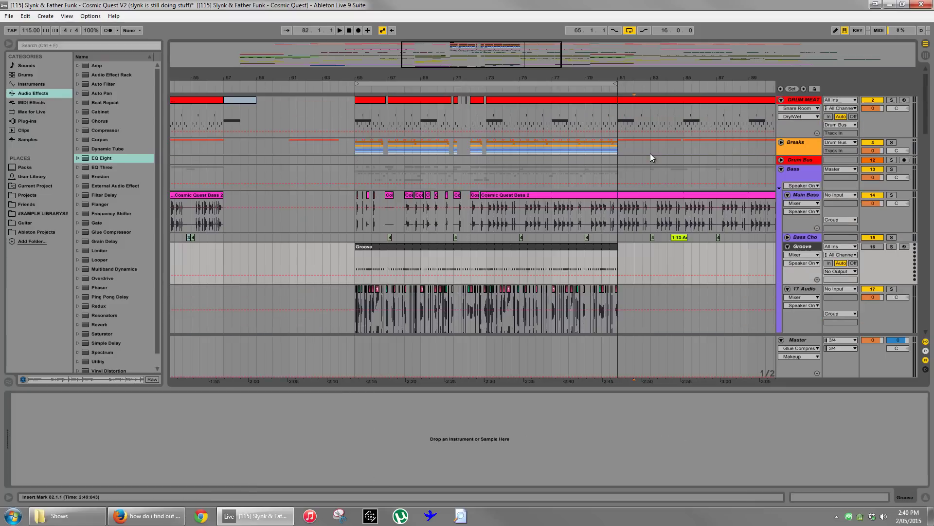
click(781, 154)
scroll(713, 175, down, 2)
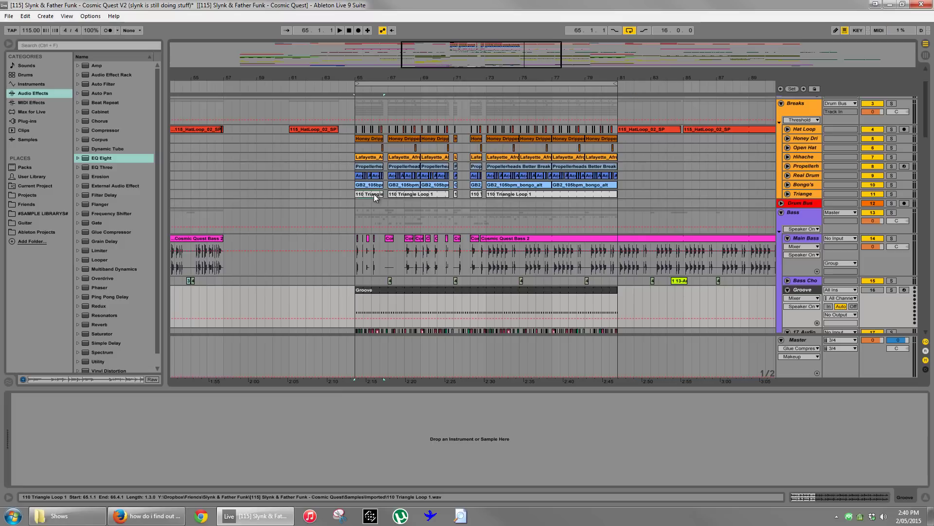
drag(374, 194, 487, 194)
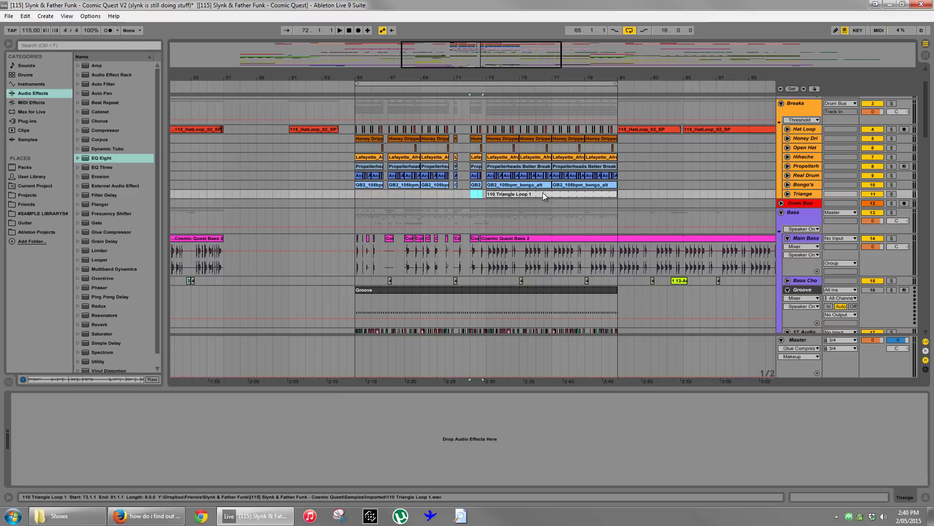
Solo the Triangle track, play it from bar 73 and unsolo it again.
click(892, 193)
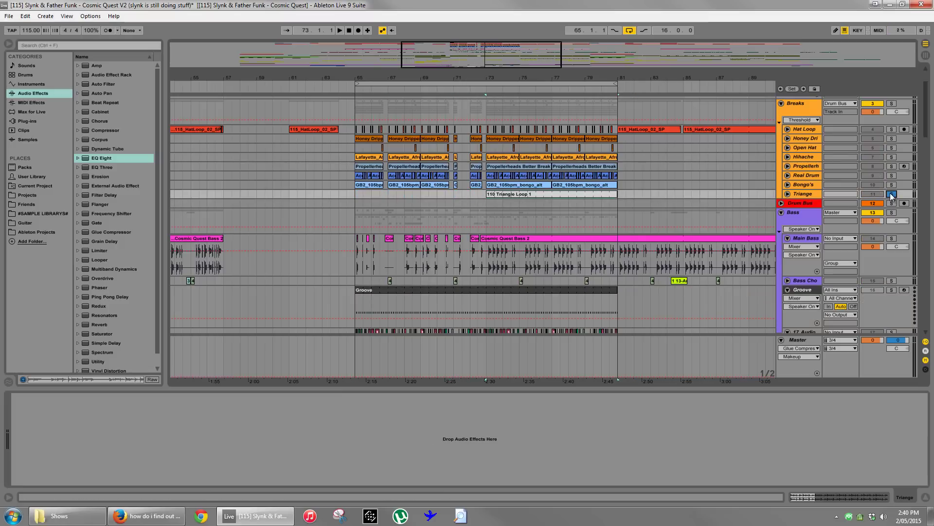
key(space)
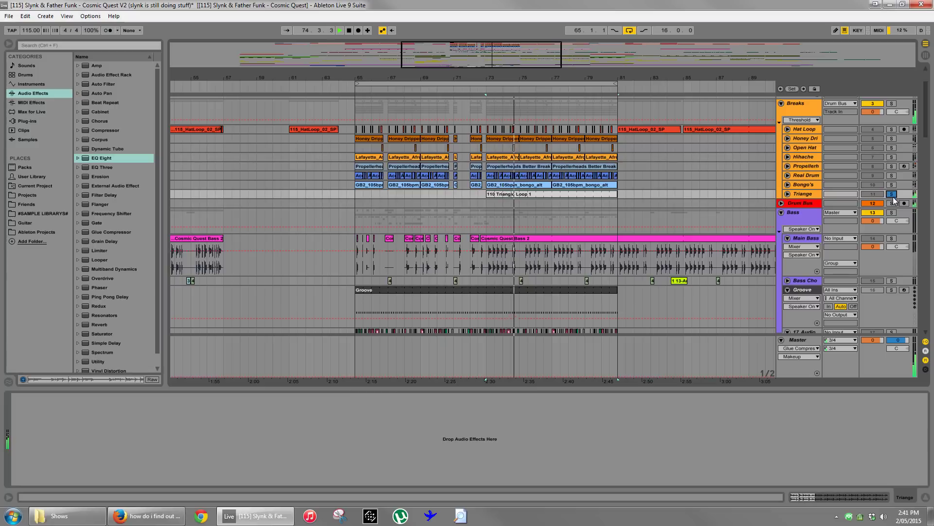
click(892, 195)
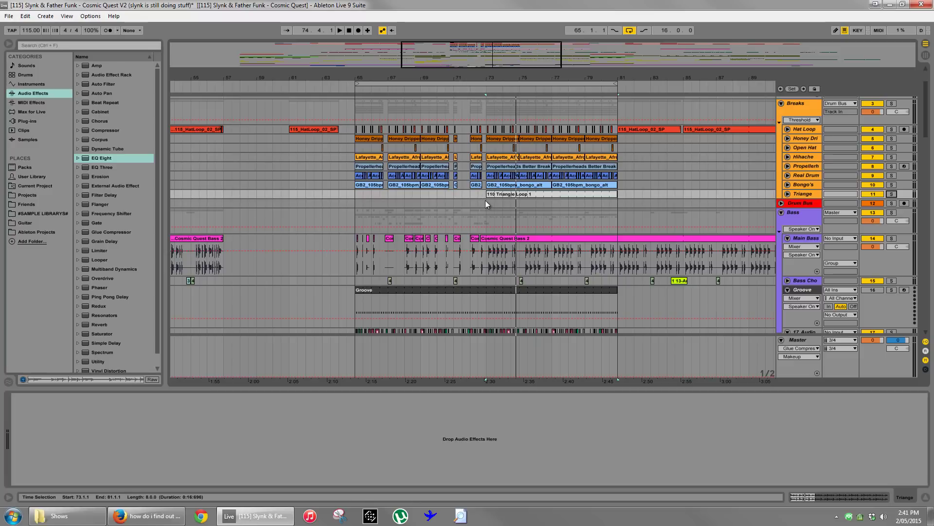
drag(486, 203, 624, 209)
click(623, 202)
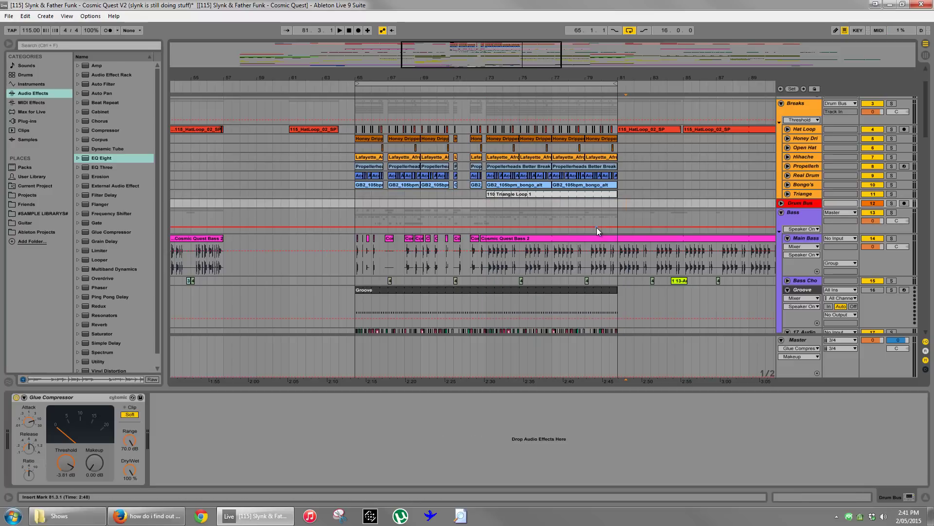
Play the build-up from 61.1.1 and restart it from 56.1.1.
click(287, 205)
key(space)
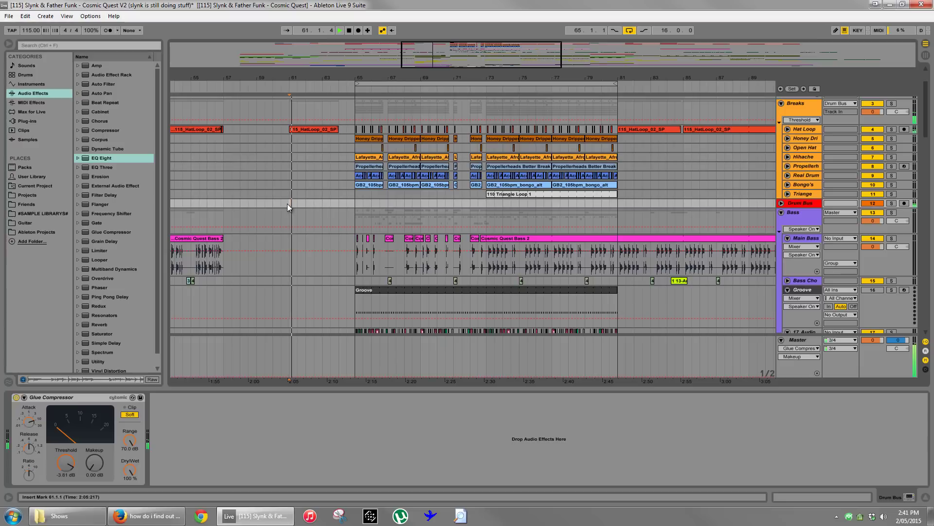
click(208, 203)
key(space)
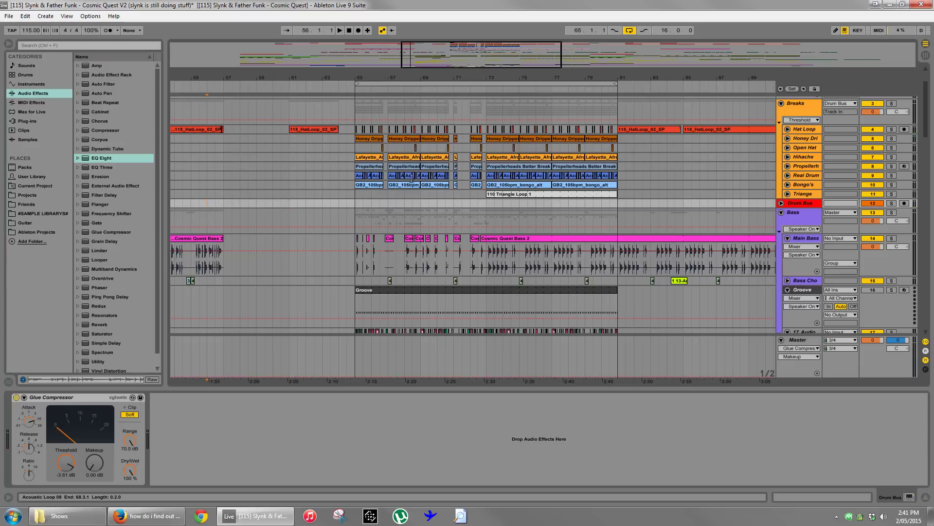
key(space)
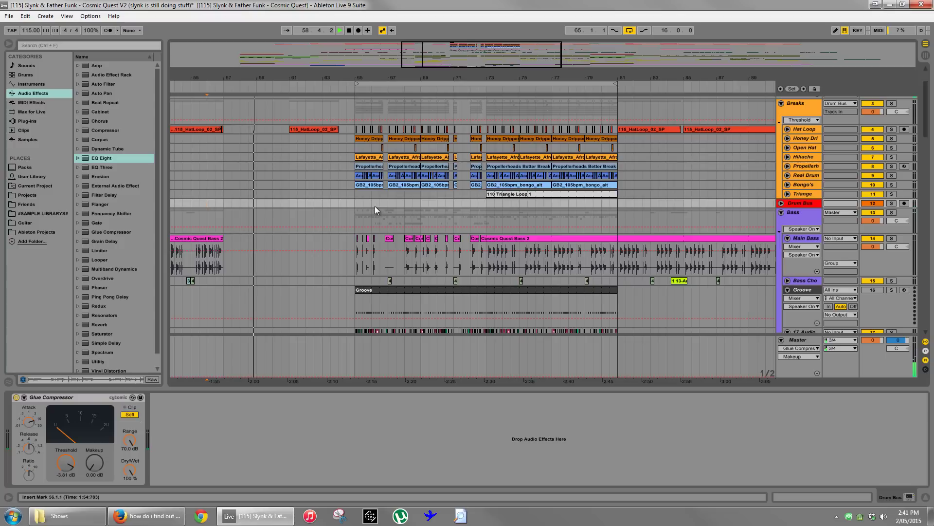
Examine the Workboard, Trumpet, Synths and FX tracks while the build-up plays past bar 65, and stop playback.
scroll(374, 206, down, 10)
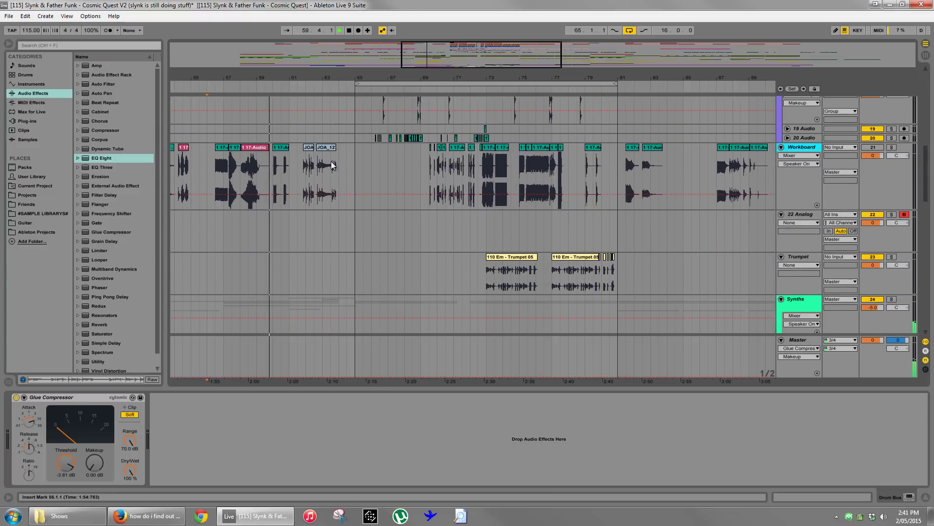
scroll(350, 249, down, 8)
scroll(291, 213, down, 3)
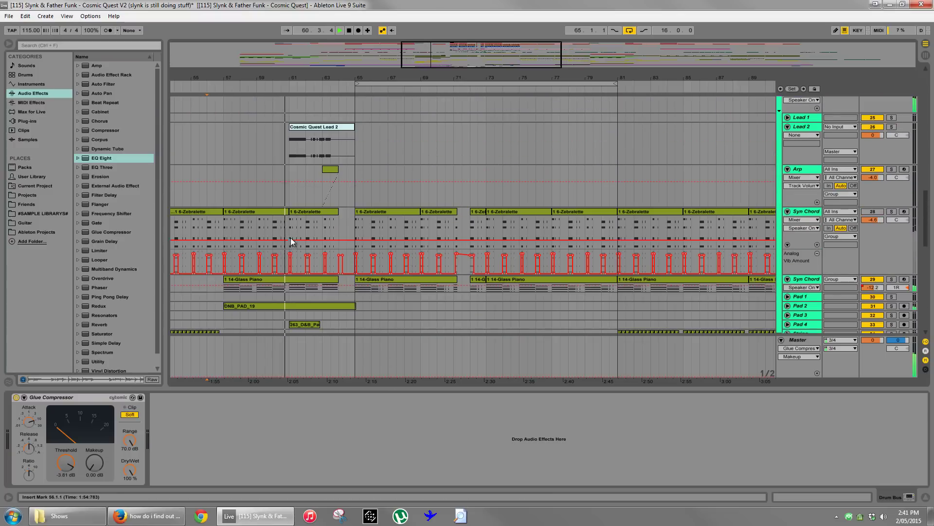
scroll(306, 187, down, 3)
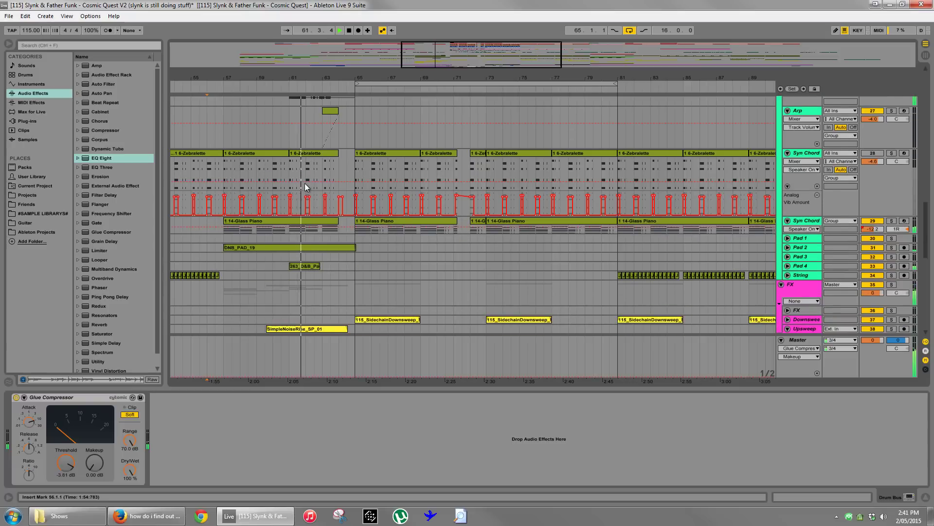
scroll(305, 183, down, 3)
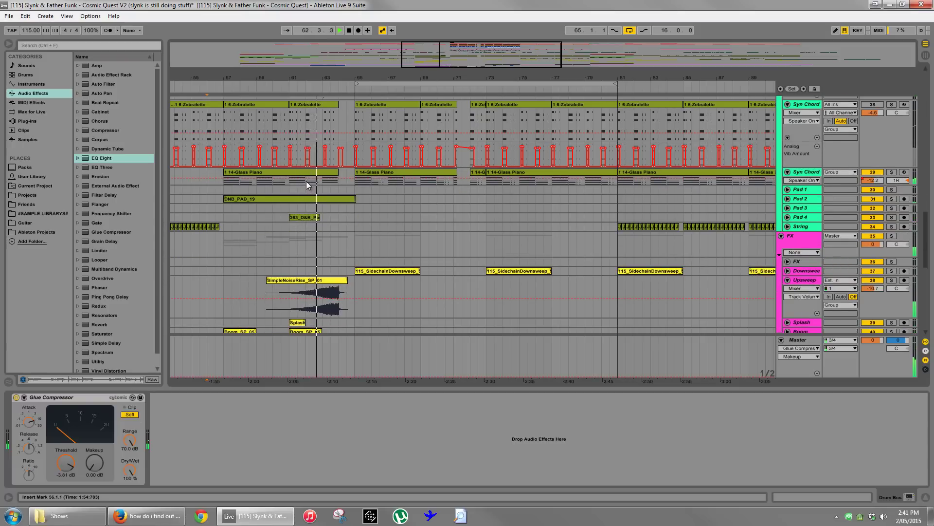
scroll(372, 198, up, 4)
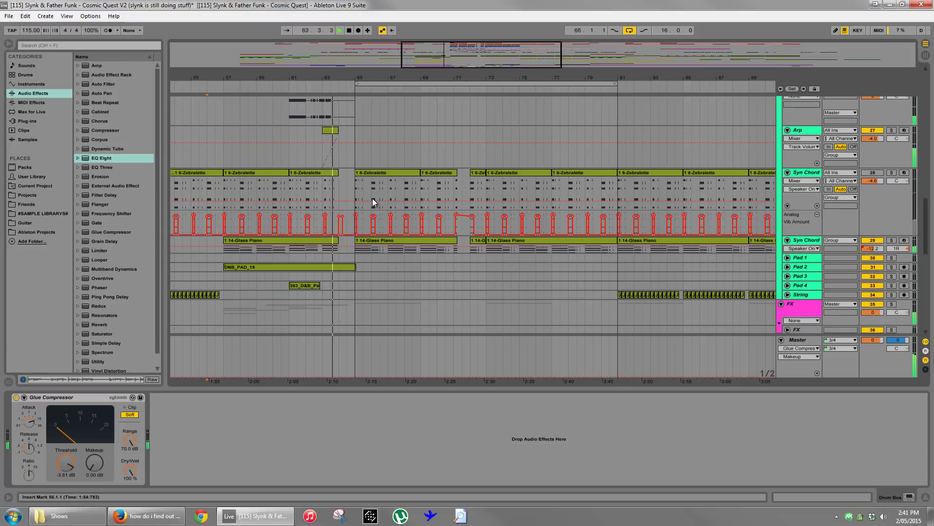
scroll(373, 197, down, 5)
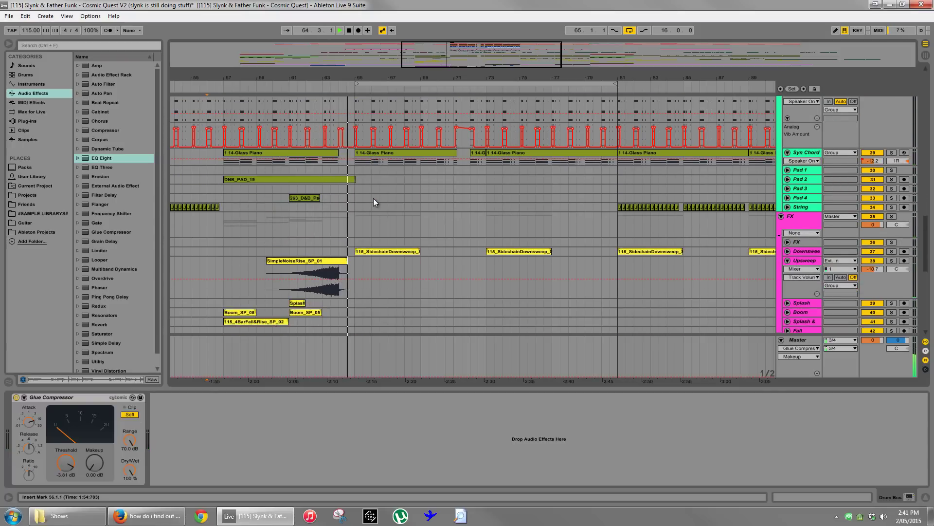
scroll(378, 194, up, 12)
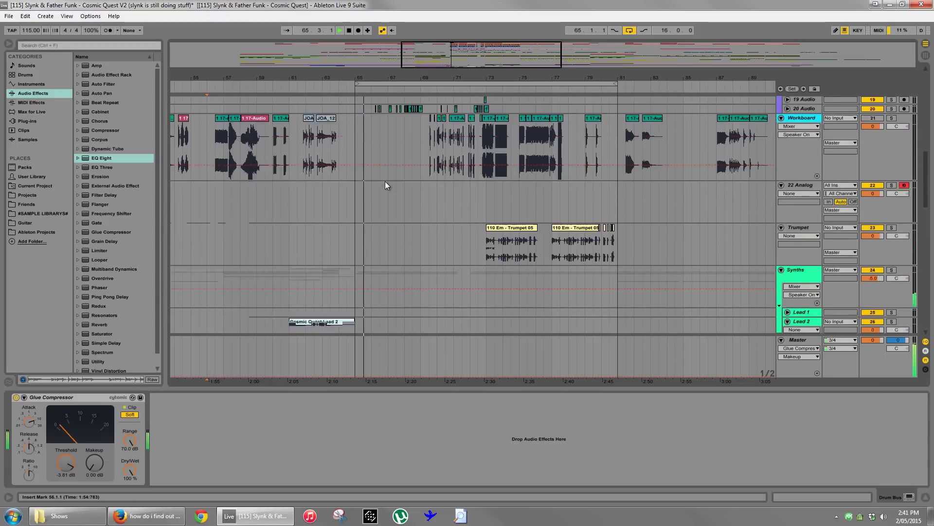
scroll(384, 181, up, 15)
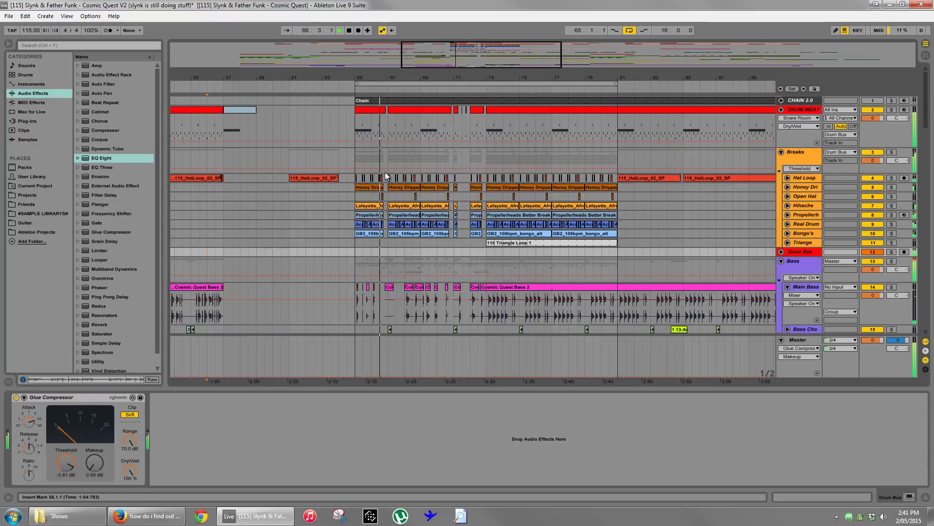
key(space)
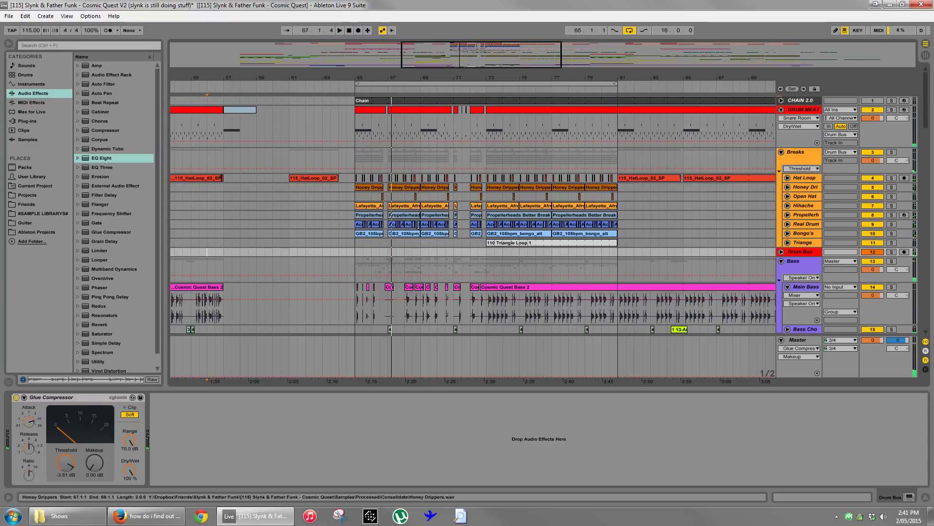
Play from bar 65 with Real Drums soloed and switch the solo to Bongo's to compare the two percussion layers.
click(891, 224)
click(361, 223)
key(space)
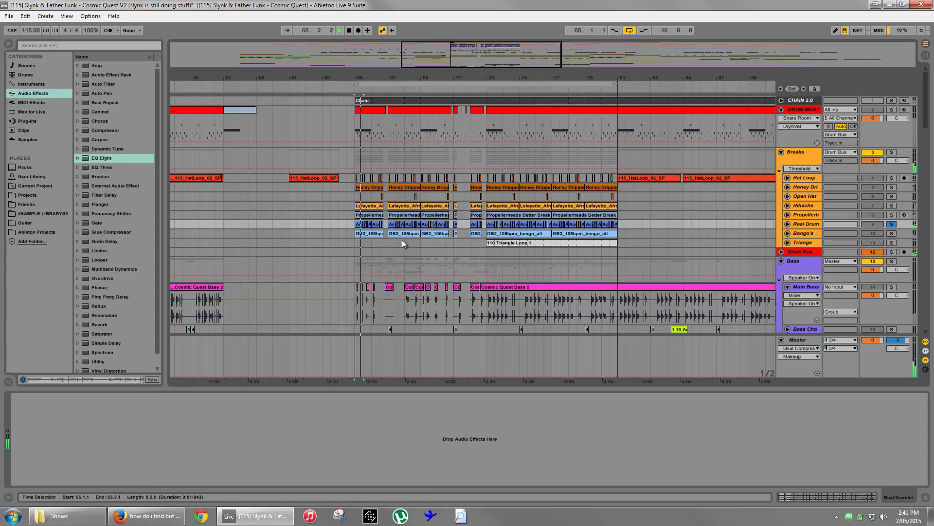
click(891, 233)
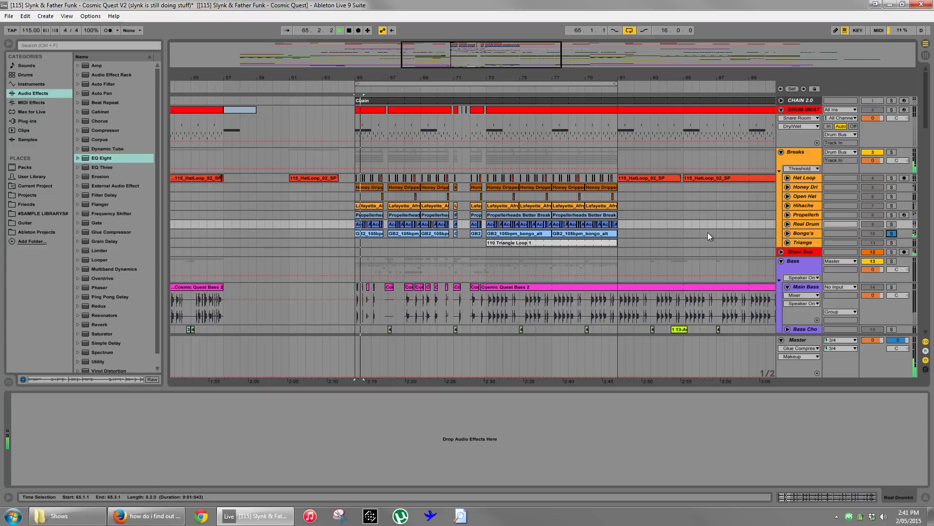
Unfold the Bongo's, Real Drums, Triangle, Propellerheads and Hihache tracks to check each layer's volume and panning.
click(787, 233)
click(789, 223)
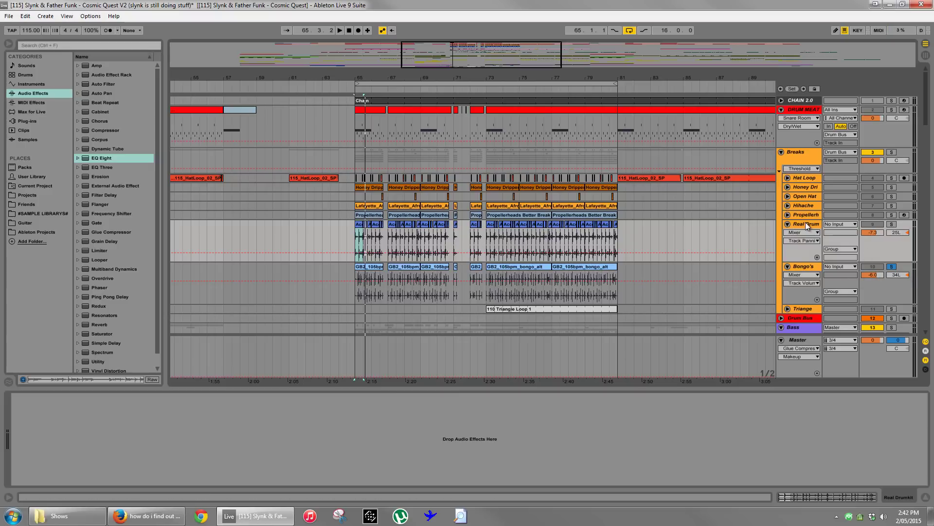
click(788, 308)
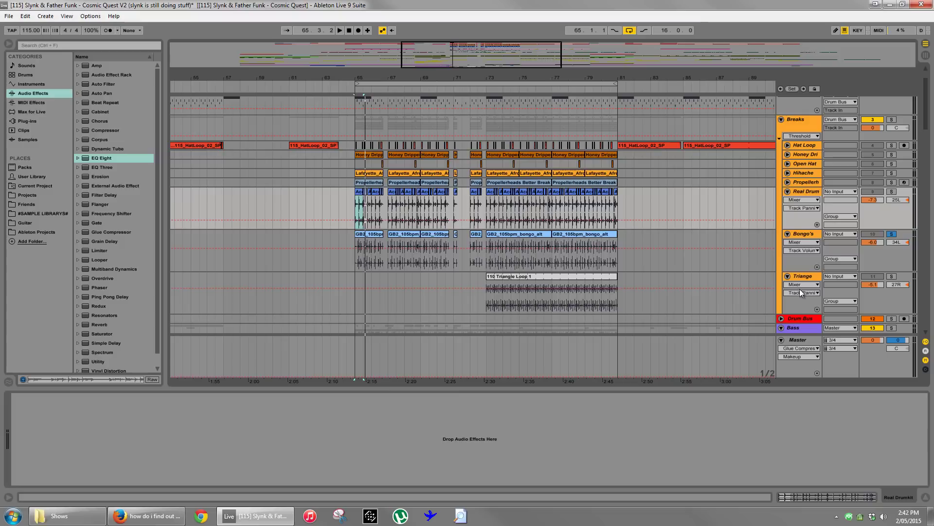
click(787, 182)
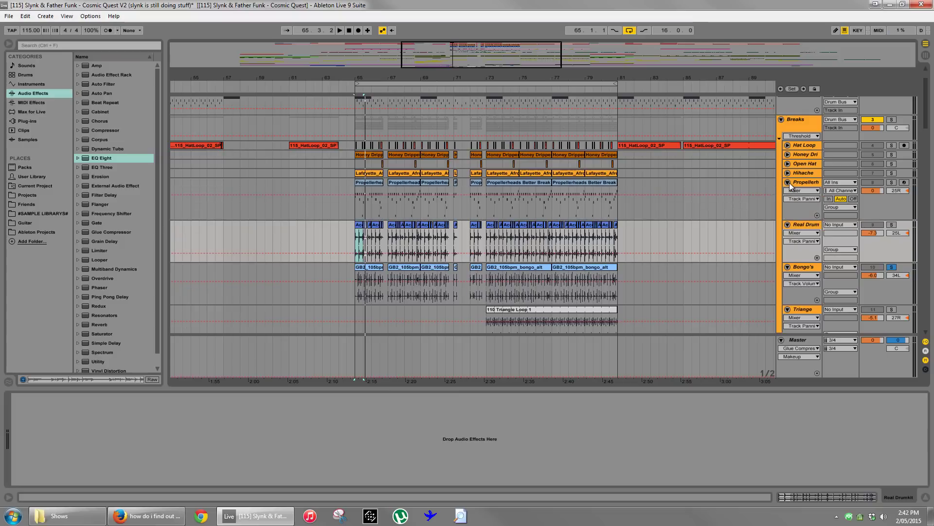
click(787, 173)
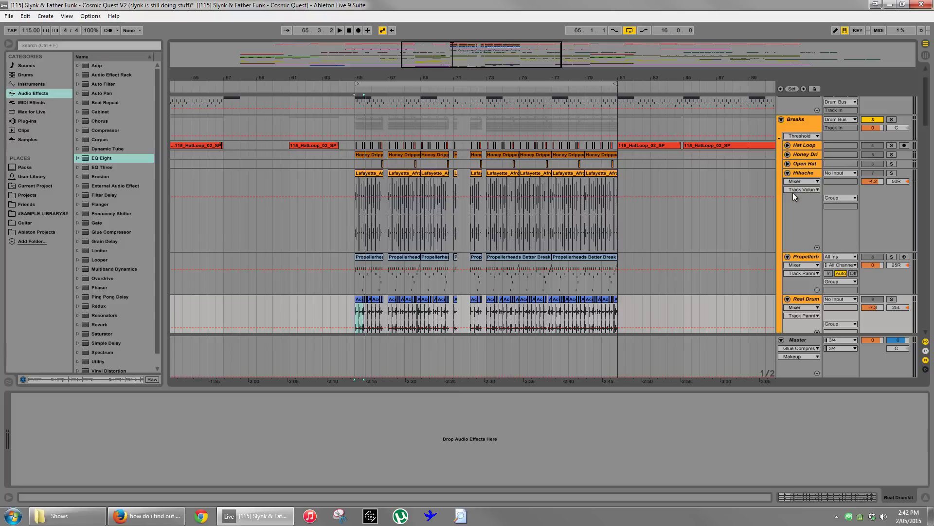
Show the Propellerheads track's devices and select its first Better Break clip at bar 65.
click(810, 257)
drag(355, 275, 383, 275)
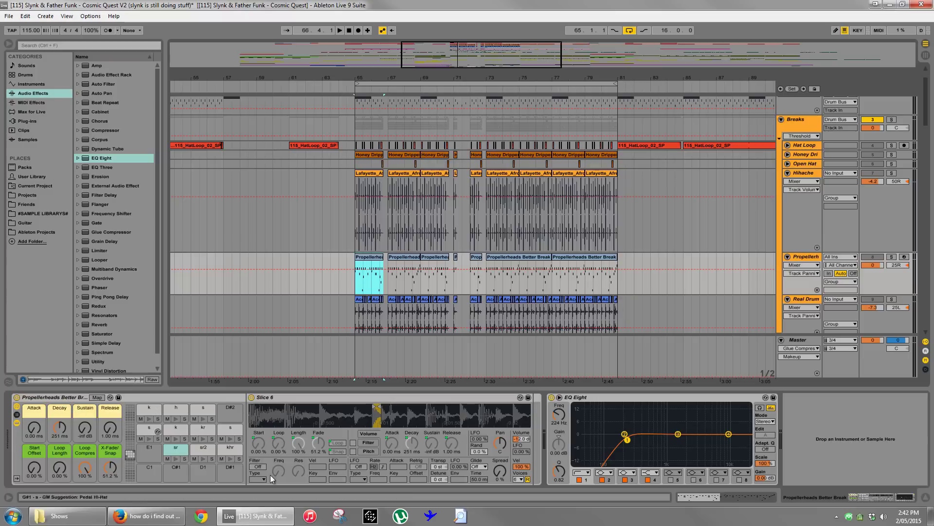
Switch to Everything, search for "better prope", and play the original Propellerheads - 04 - Better-.mp3, stopping it after a short listen.
click(460, 516)
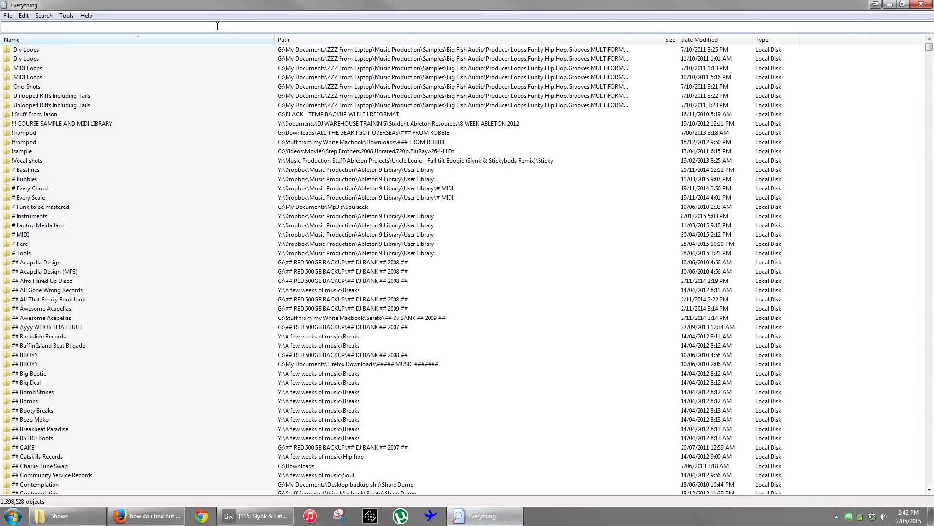
text(better )
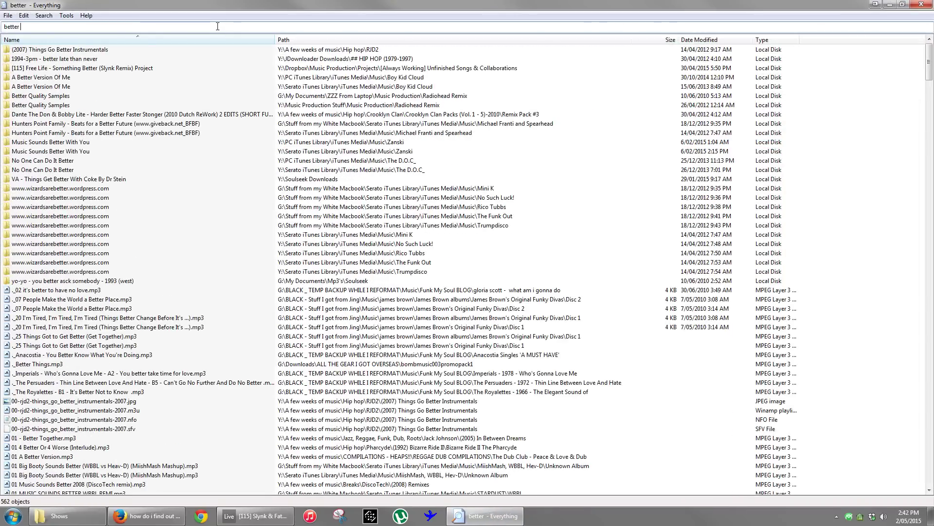
text(prope)
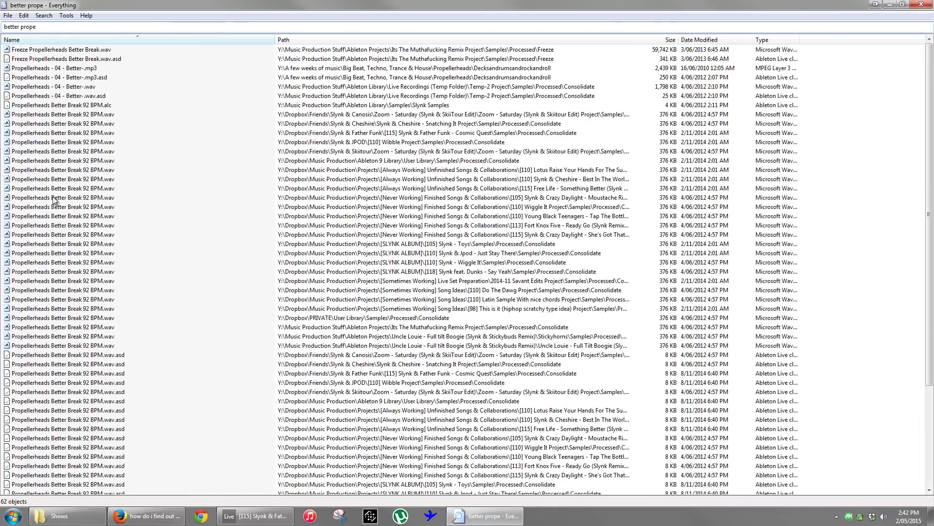
click(73, 298)
scroll(72, 299, down, 5)
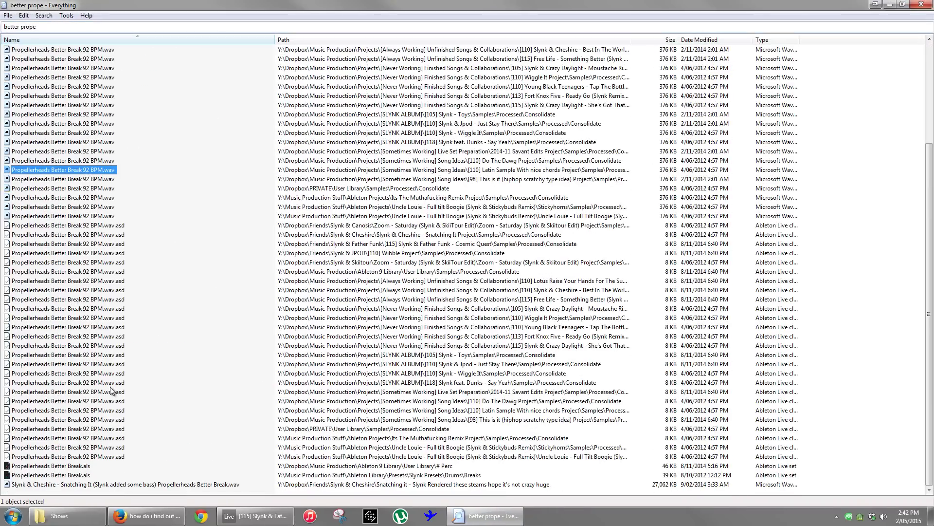
scroll(111, 390, up, 5)
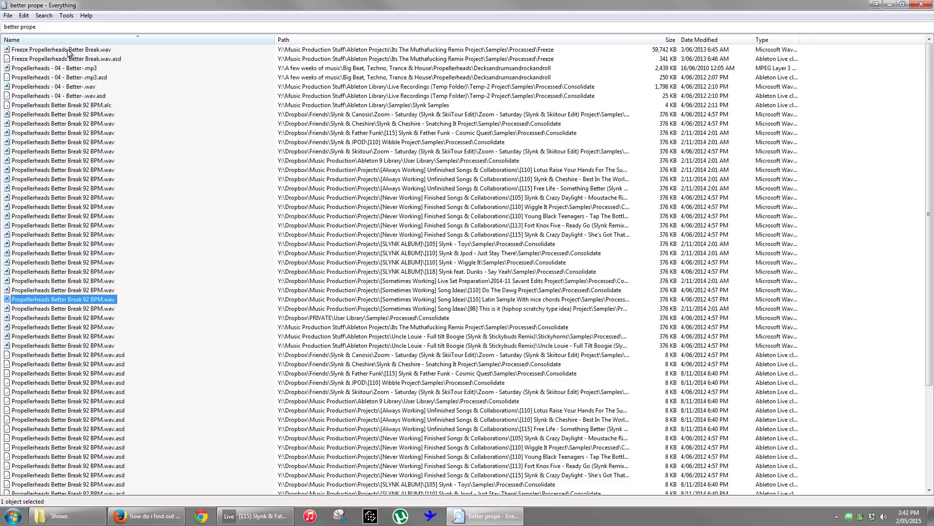
click(68, 68)
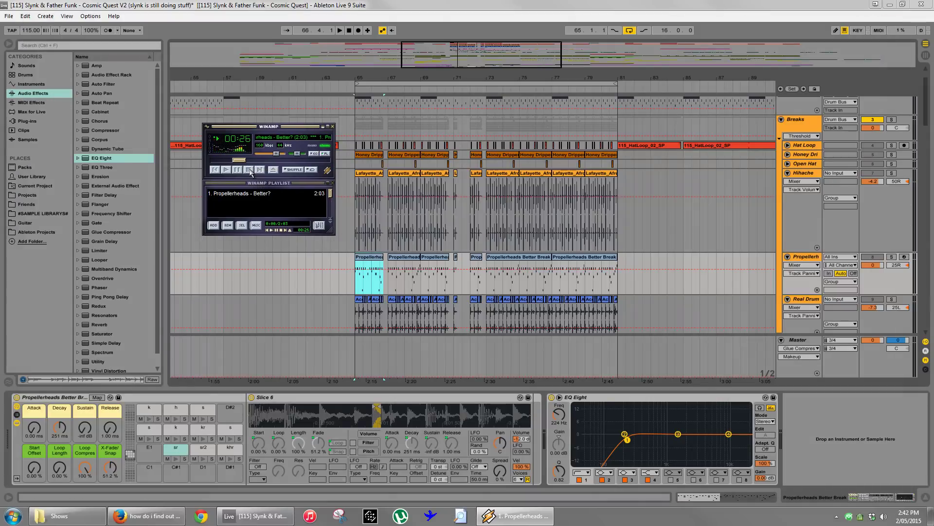
click(250, 171)
Return to Ableton Live, solo the Propellerheads track and play its sliced break from bar 65.
click(895, 262)
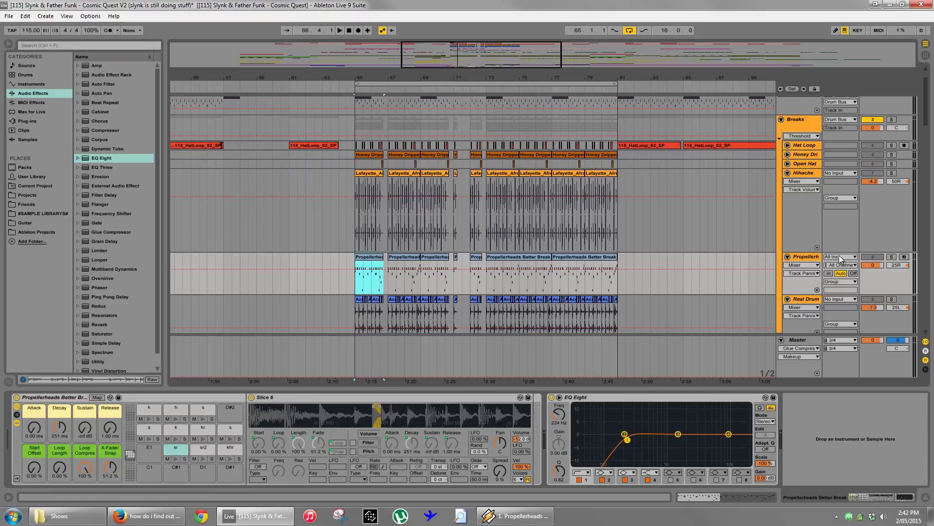
click(892, 257)
key(space)
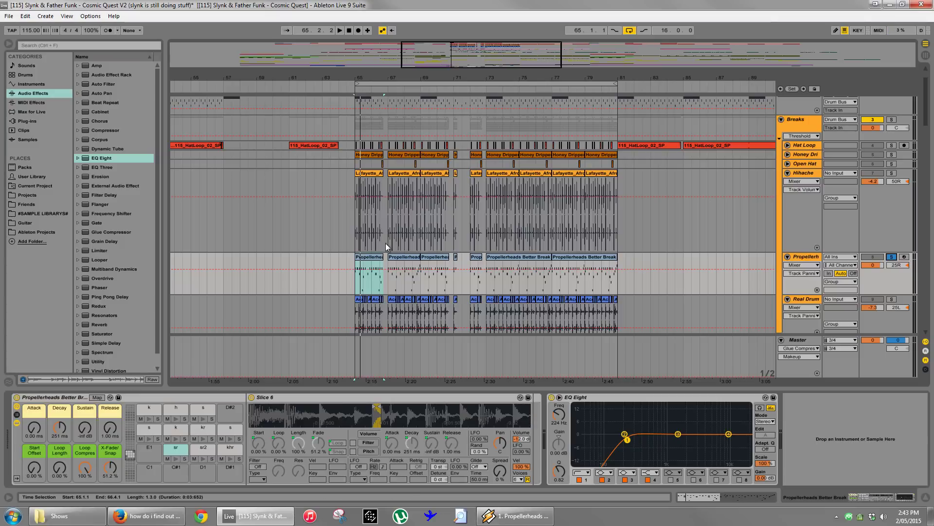
Show the first Propellerheads Better Break clip's MIDI notes in an enlarged editor and play the clip through.
key(plus)
key(plus)
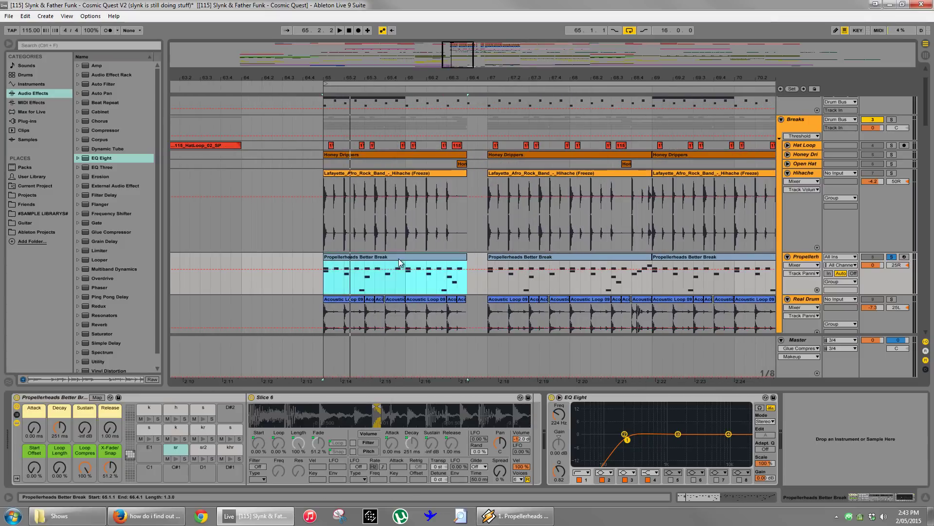
key(shift+Tab)
drag(392, 388, 391, 255)
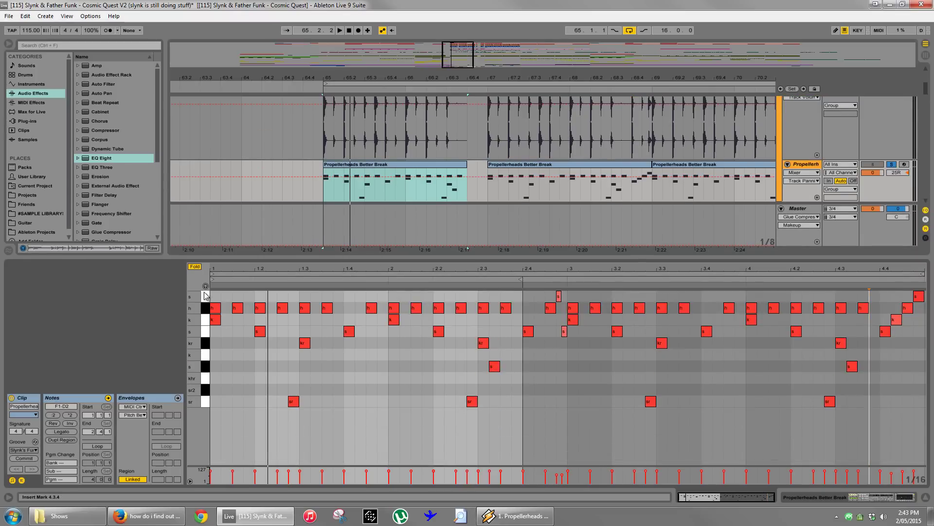
key(space)
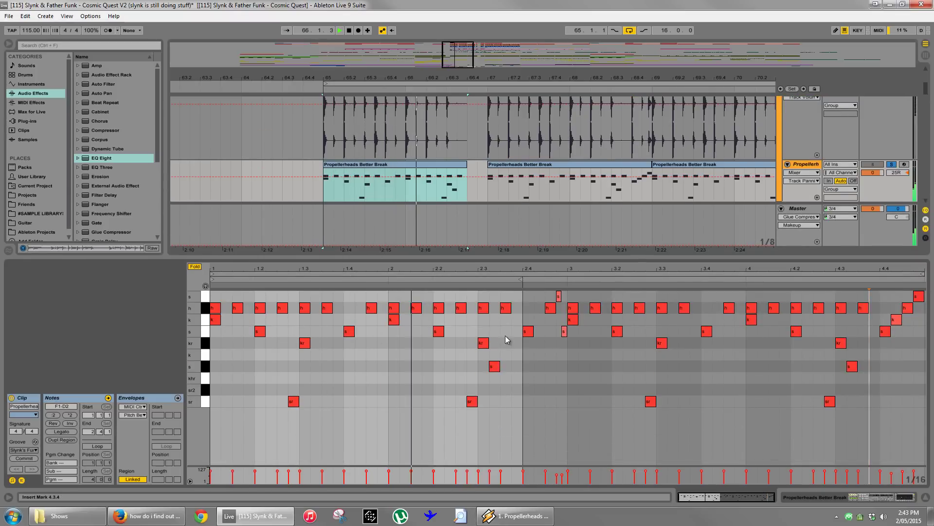
key(space)
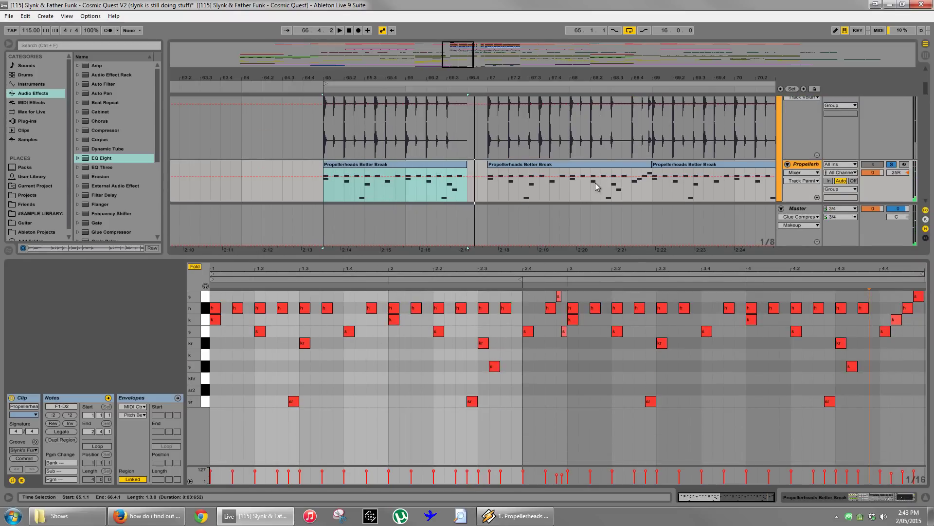
Play the fill at bar 68.4, and select the Better Break clip at bar 67 and play it.
click(562, 190)
click(629, 194)
key(space)
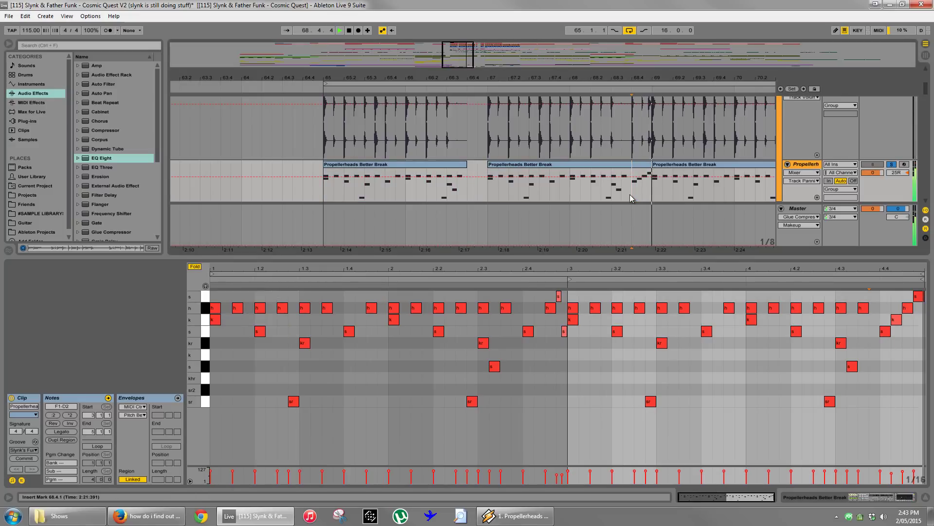
click(580, 168)
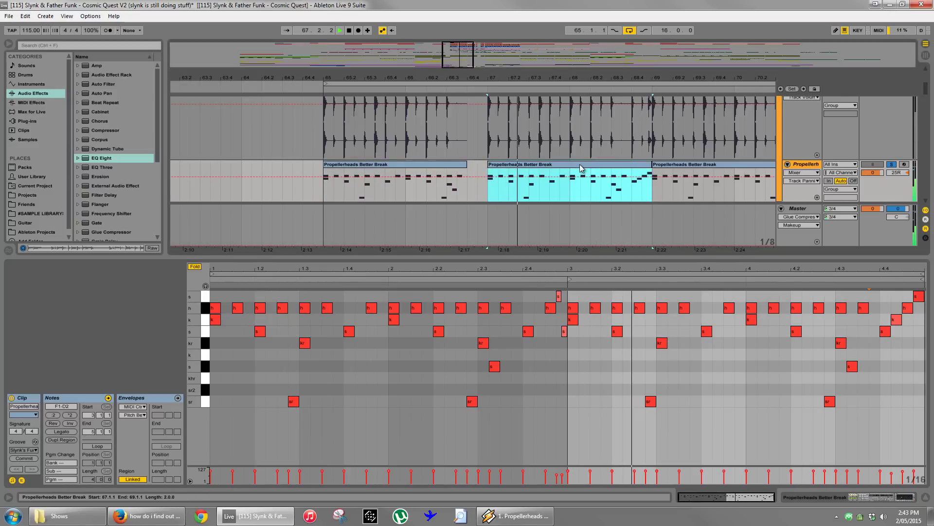
key(space)
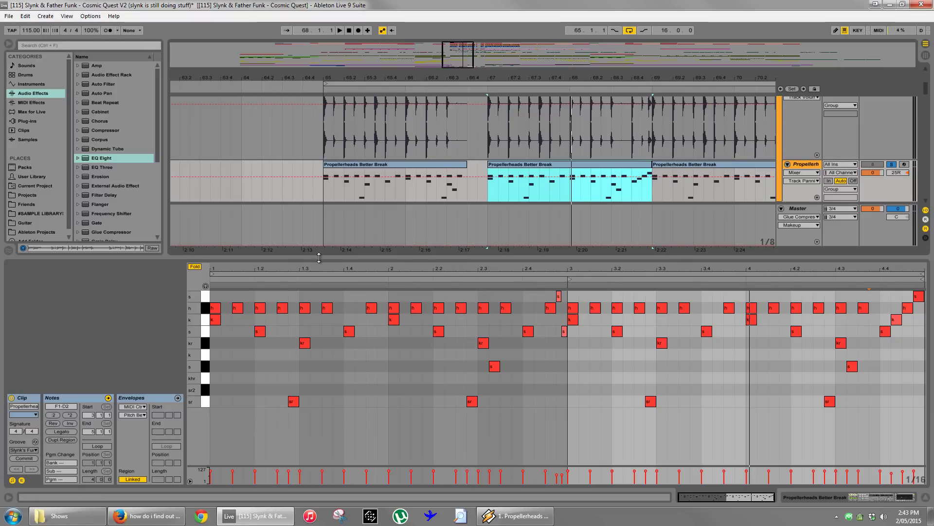
Shrink the clip editor to show the whole break section of the arrangement, and unsolo the Propellerheads track.
drag(318, 258, 319, 388)
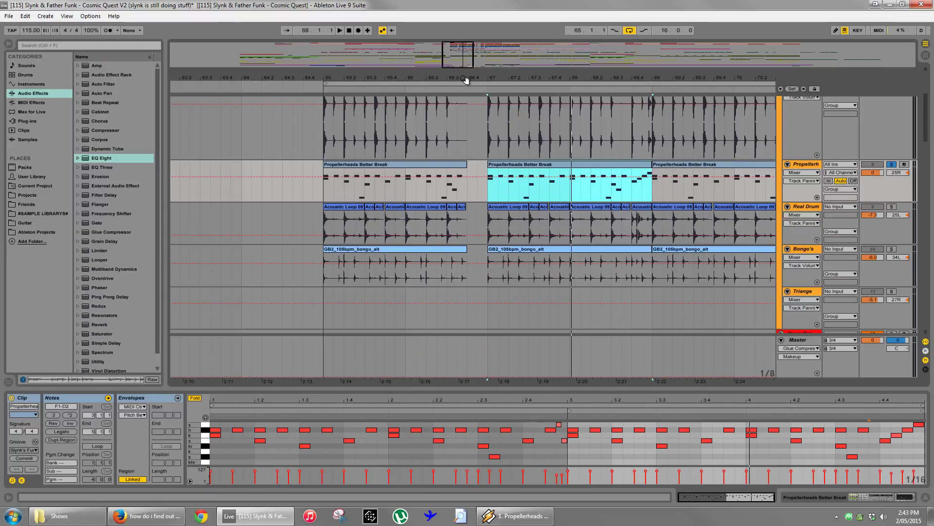
drag(466, 80, 459, 58)
click(579, 194)
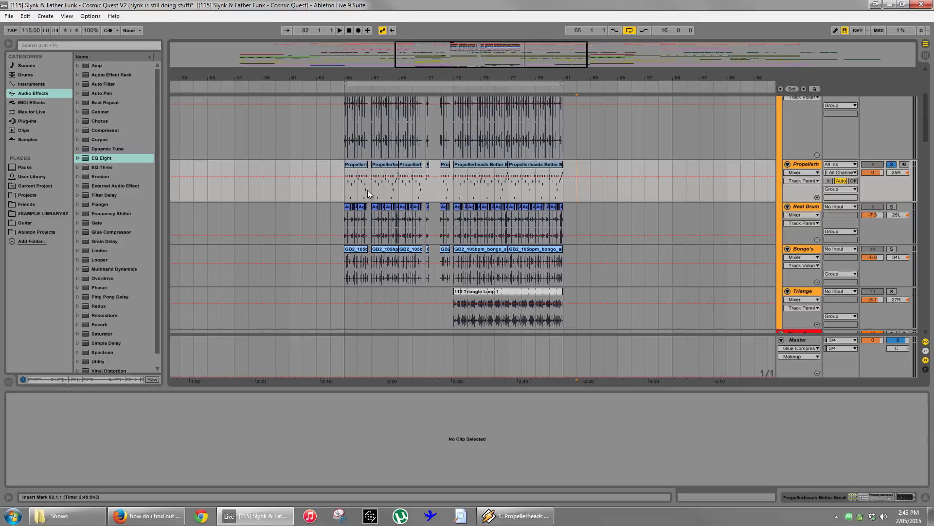
scroll(596, 199, up, 2)
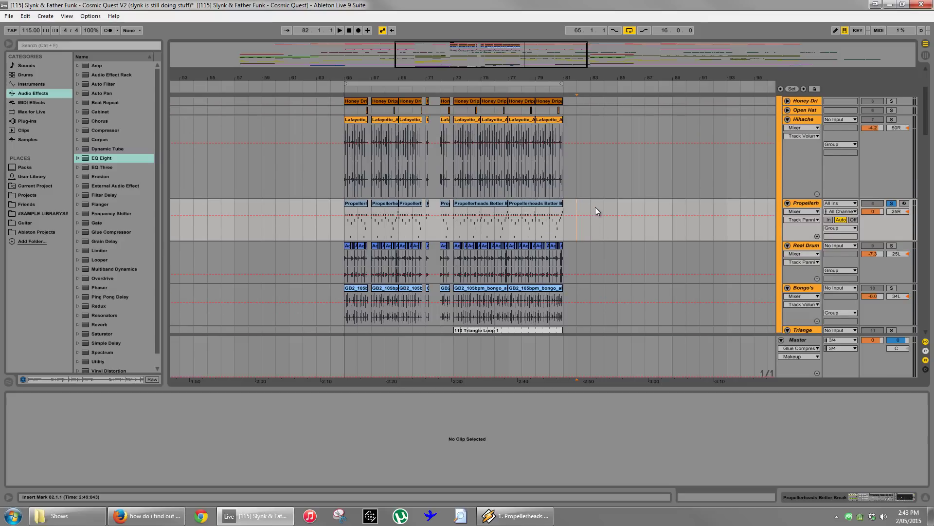
click(892, 204)
Open the # Perc folder in the User Library and bring the Propellerheads Better Break preset into the arrangement.
click(30, 176)
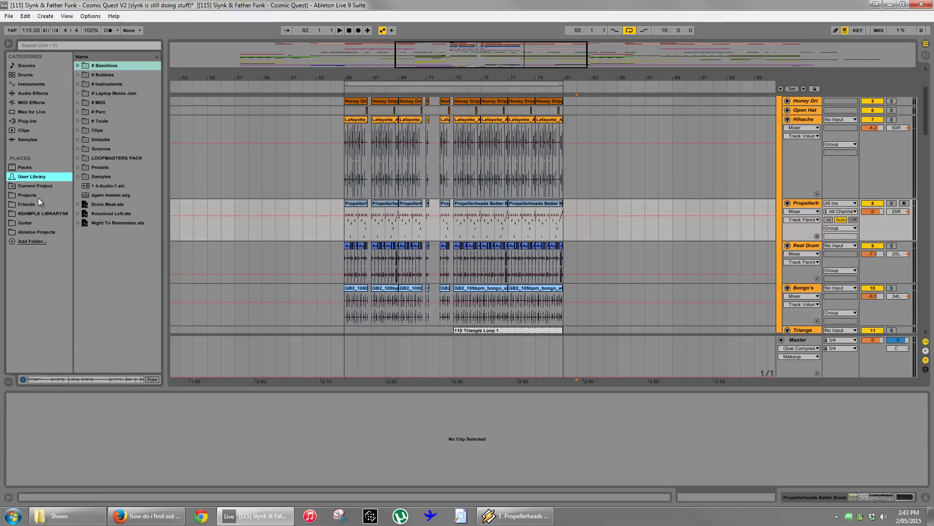
click(78, 113)
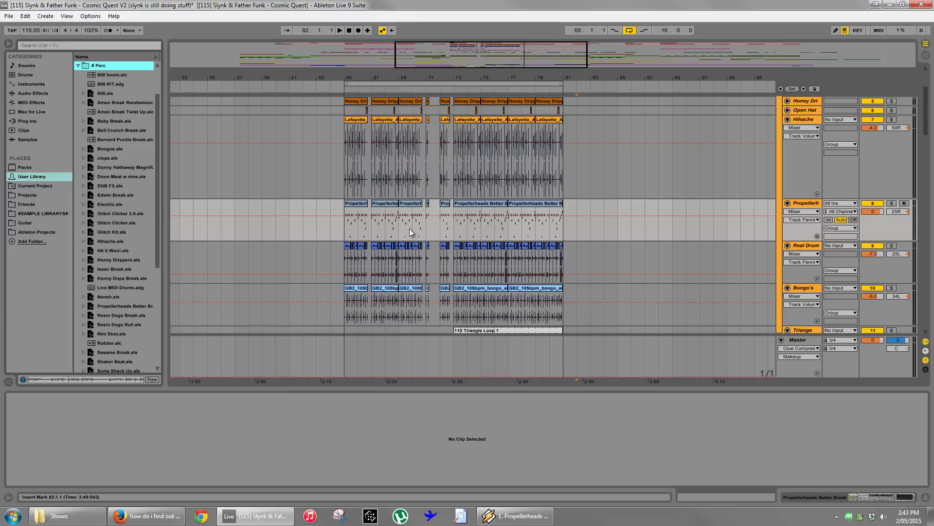
scroll(270, 239, down, 2)
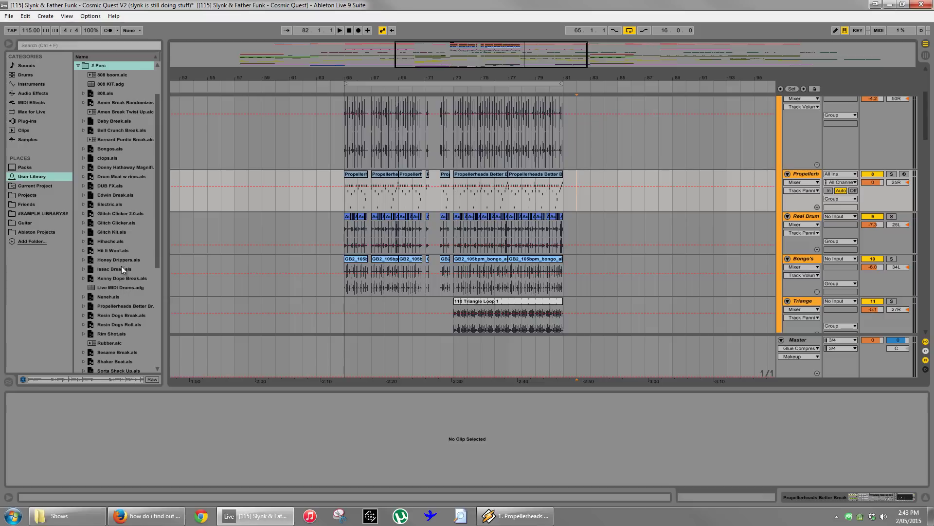
drag(122, 307, 328, 221)
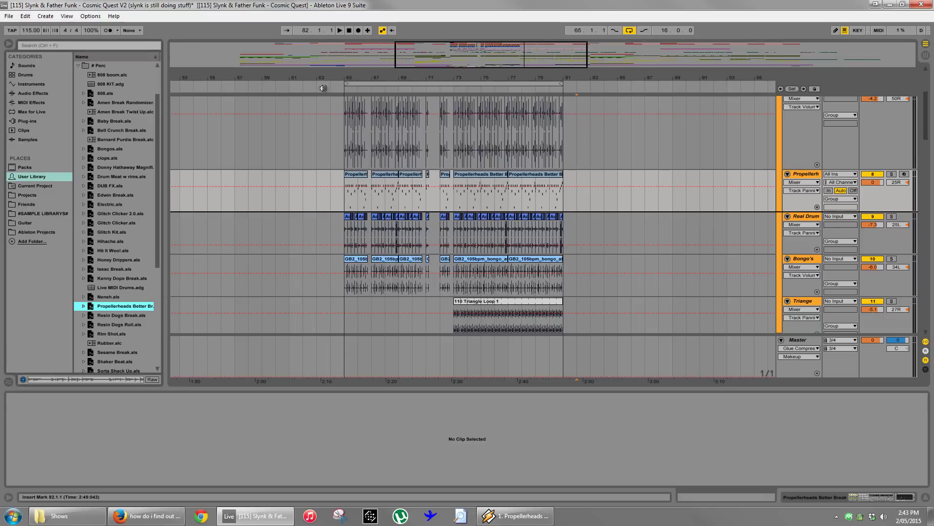
Place the saved Propellerheads Better Break clip at bar 67 on its own new track and play it soloed.
drag(323, 88, 322, 88)
click(413, 214)
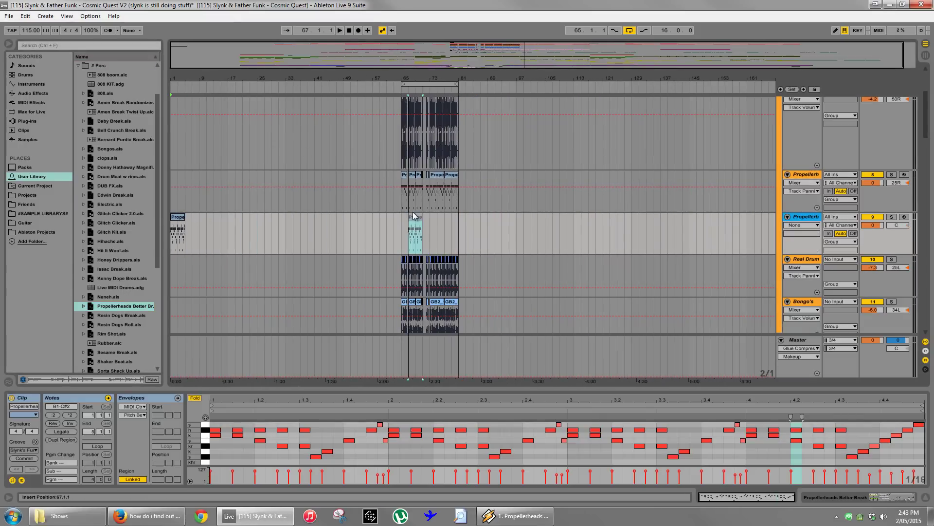
key(ctrl+v)
click(891, 216)
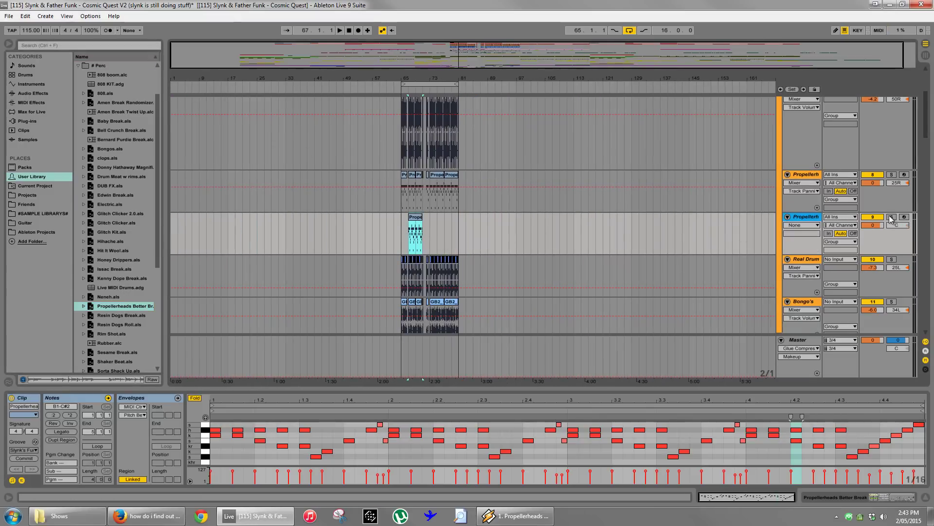
key(space)
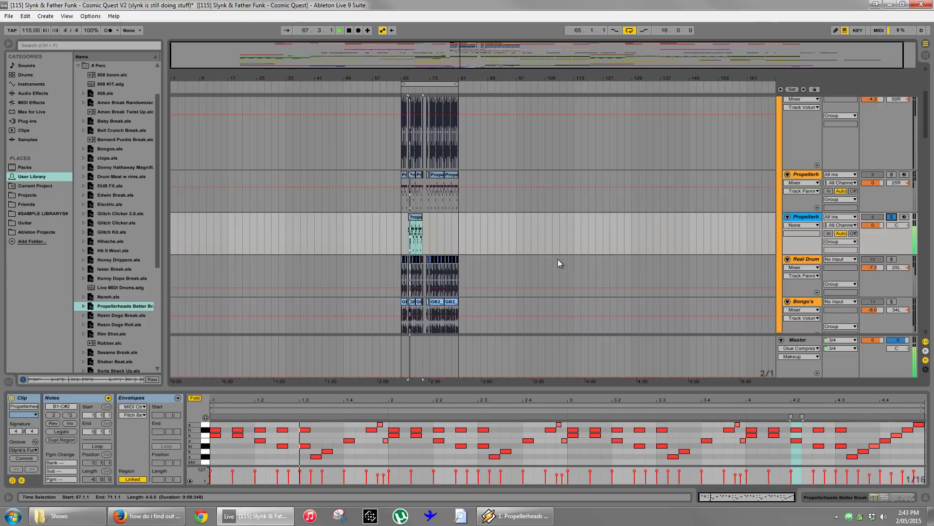
Stop playback and delete the auditioned Propellerheads clip together with its extra track.
drag(462, 237, 388, 237)
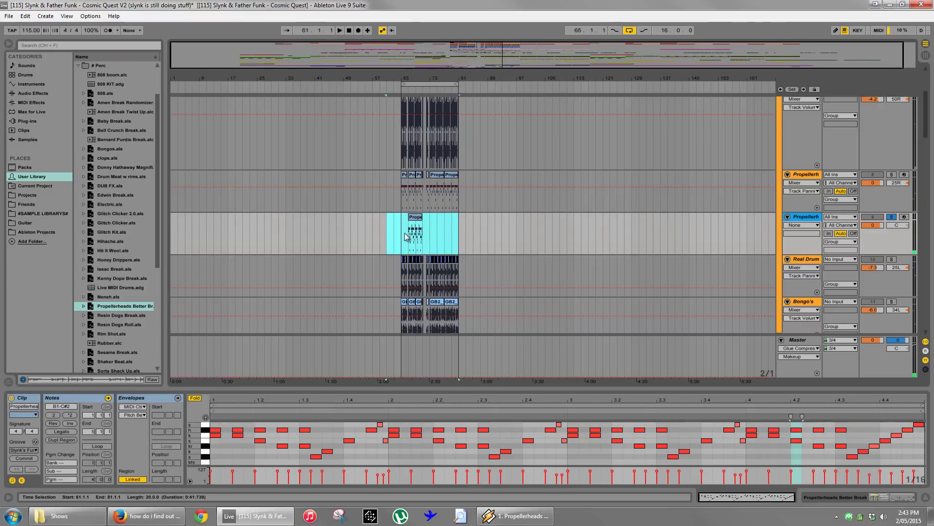
key(Delete)
key(space)
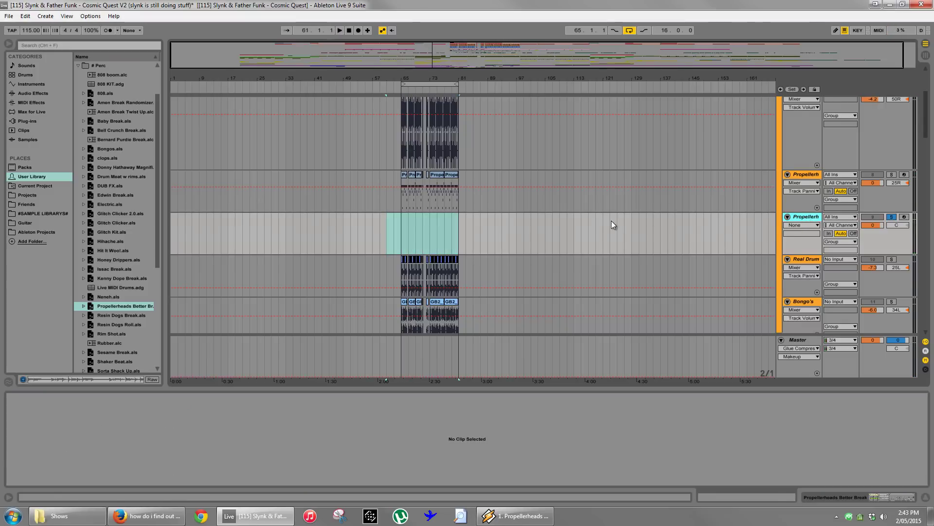
key(Delete)
Unfold the Honey Drippers track in the Breaks group to check its panning.
drag(448, 81, 769, 189)
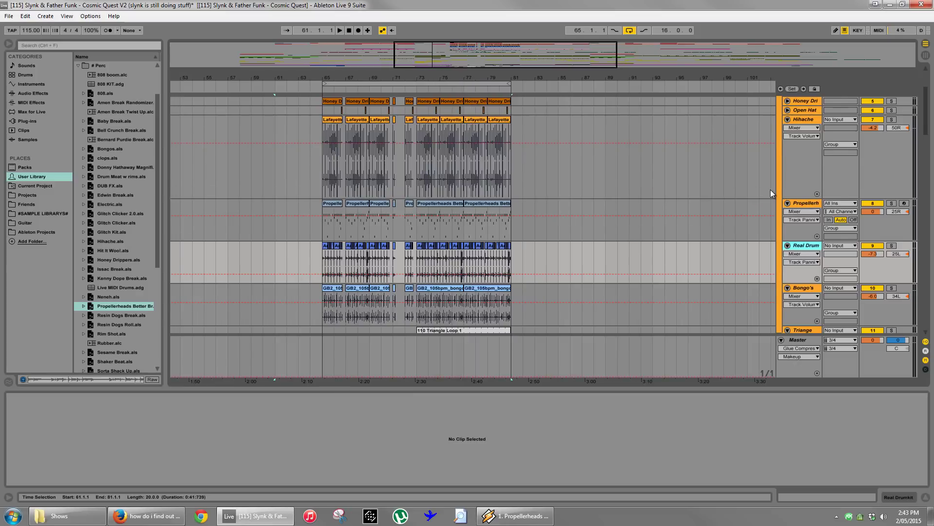
scroll(769, 188, up, 2)
drag(806, 236, 804, 187)
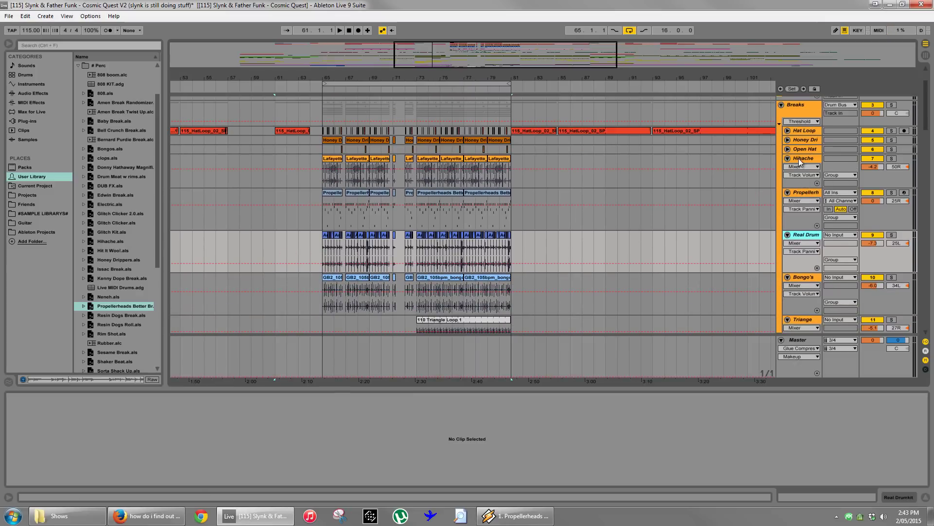
click(800, 161)
click(788, 139)
click(808, 142)
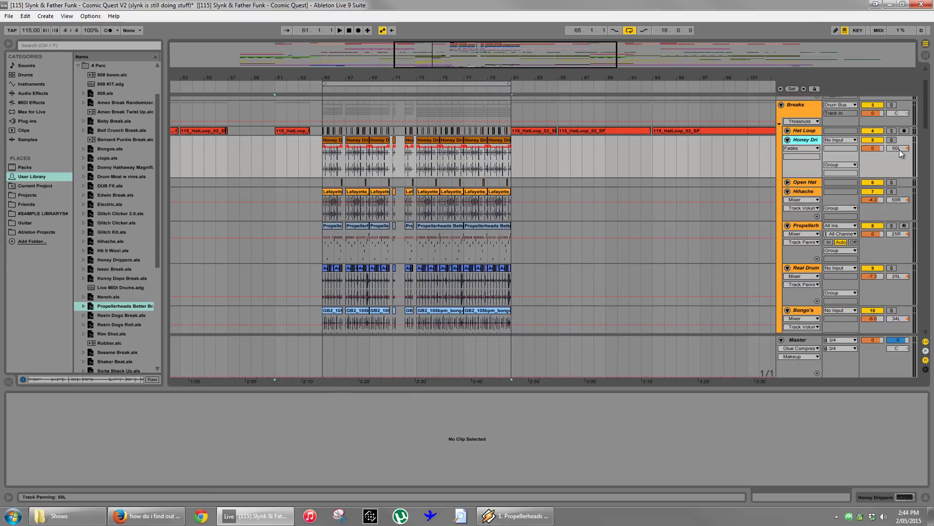
Solo the Hihache and Honey Drippers tracks and play them together from bar 65.
click(892, 191)
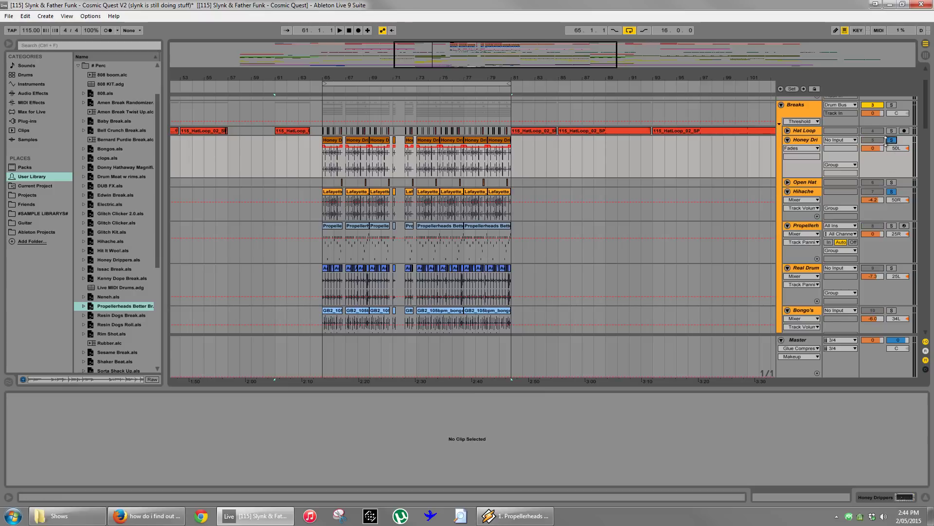
click(336, 144)
key(space)
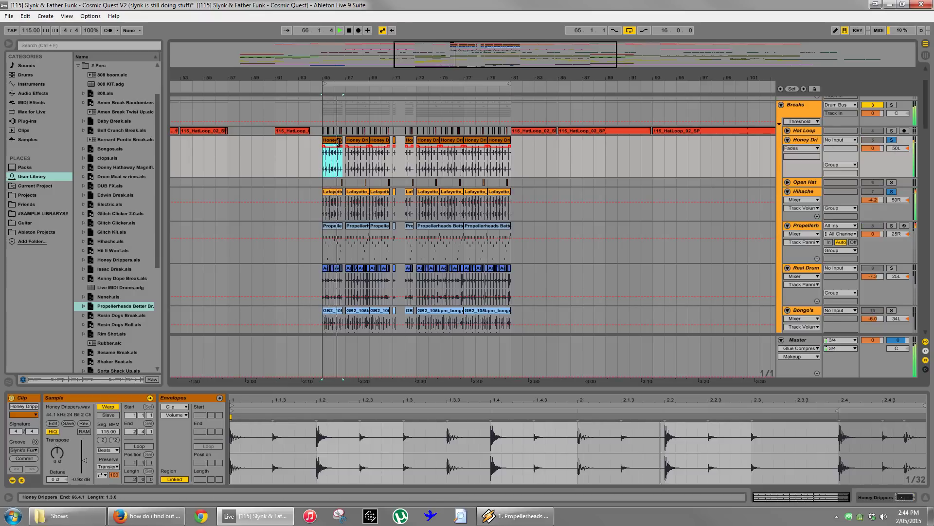
key(space)
Add the Open Hat track to the soloed tracks and play from its first hit in bar 66.
click(331, 173)
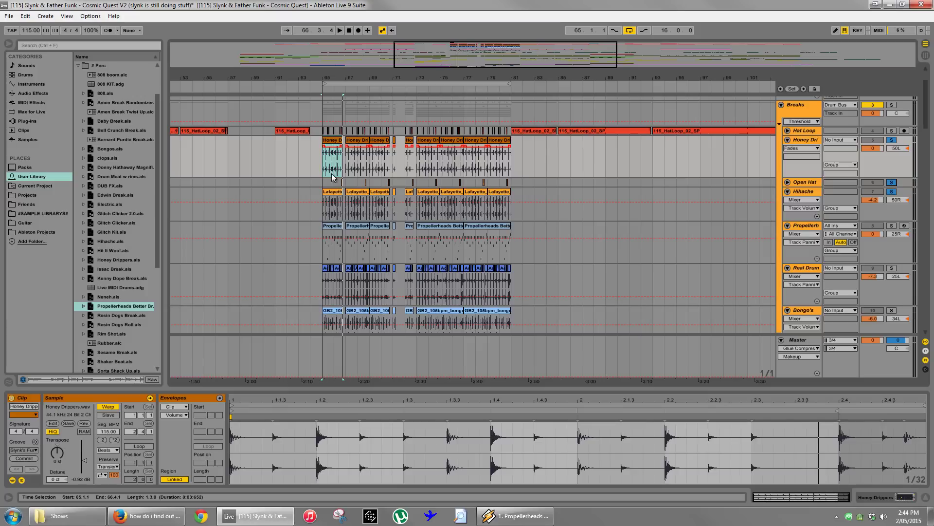
click(341, 182)
key(space)
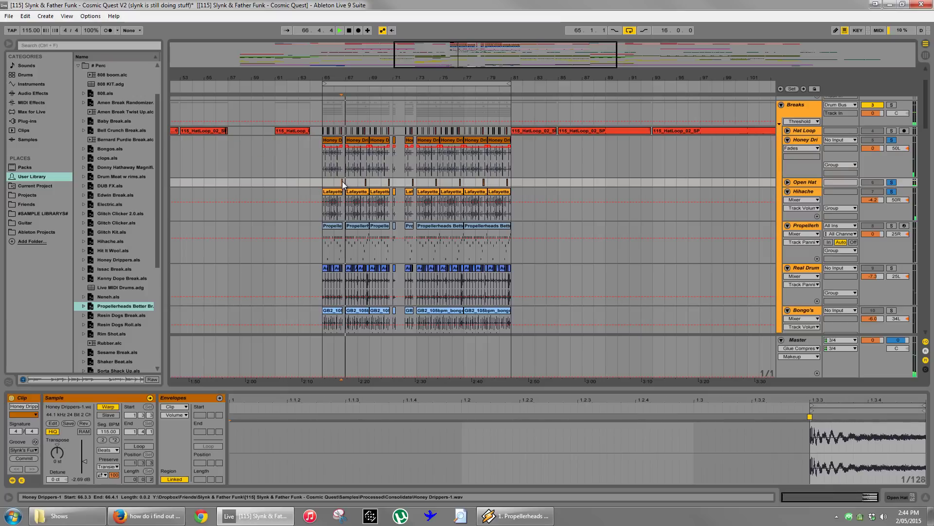
key(space)
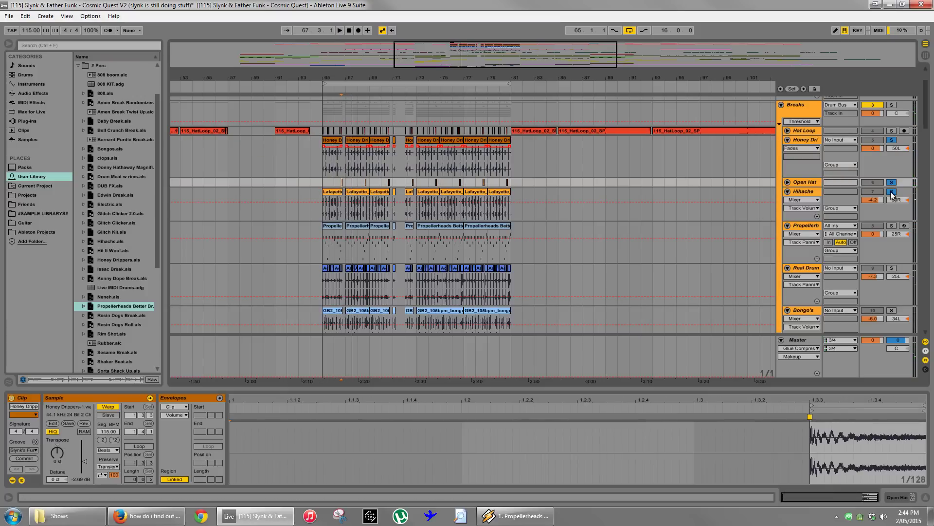
Unsolo the break tracks and fold the Hihache and Honey Drippers tracks.
click(892, 193)
click(787, 191)
click(787, 140)
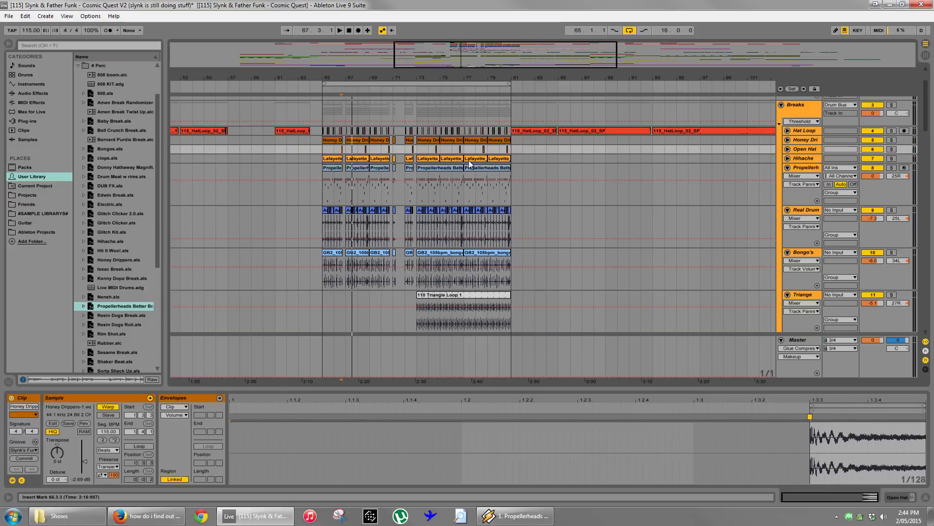
Deactivate the Propellerheads, Real Drum, Bongo's and Triange tracks in the Breaks group.
click(498, 169)
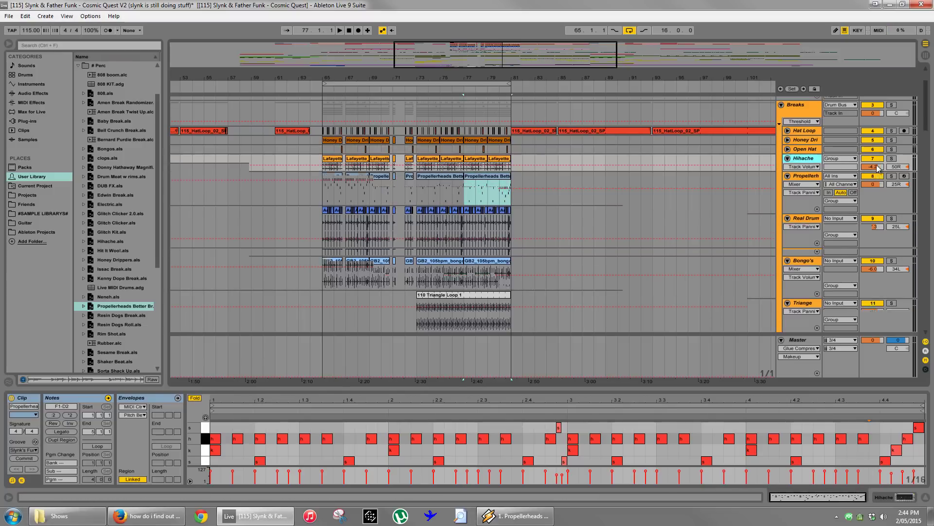
double_click(847, 159)
click(788, 159)
click(873, 168)
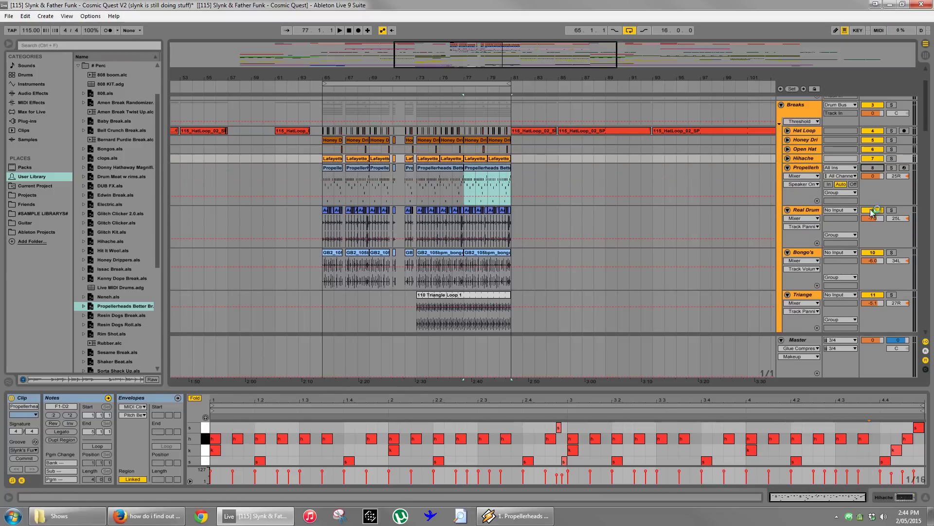
click(872, 210)
click(872, 252)
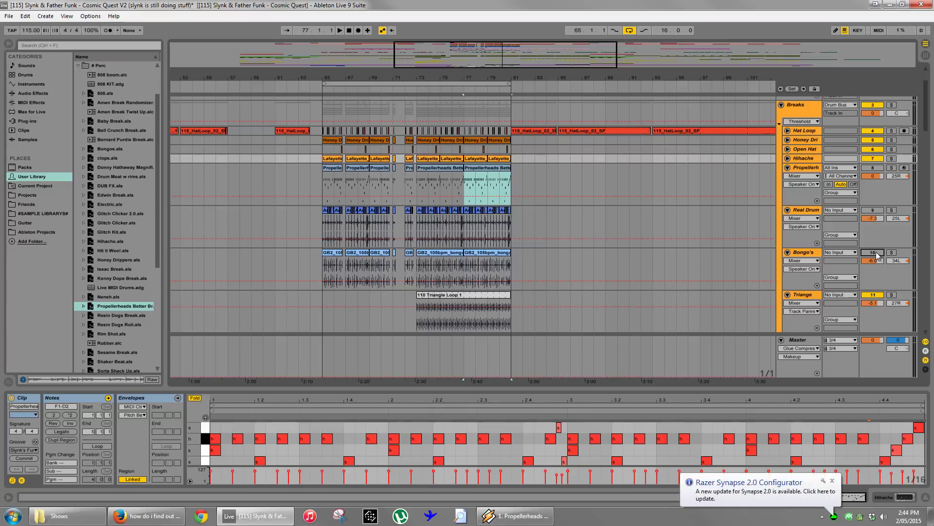
click(872, 295)
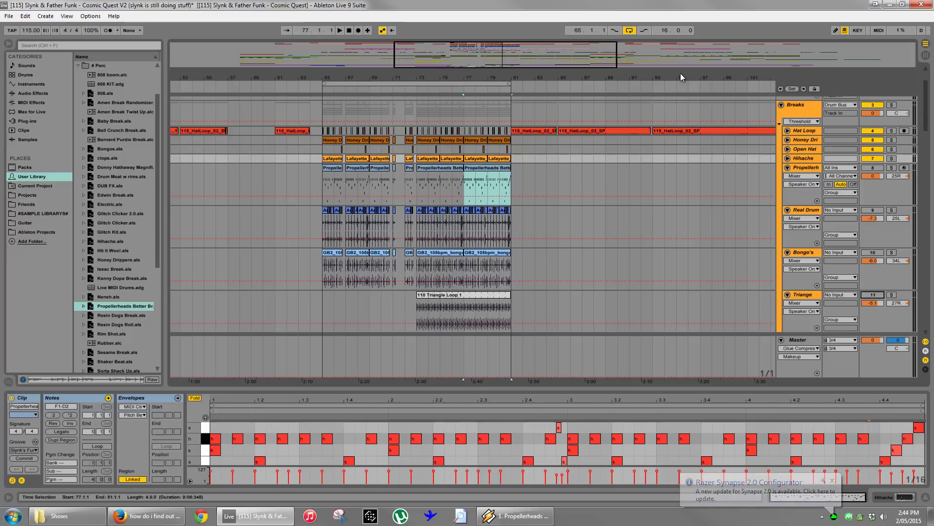
Reactivate the muted Propellerheads, Real Drum, Bongo's and Triange tracks.
drag(676, 74, 528, 77)
scroll(500, 167, down, 2)
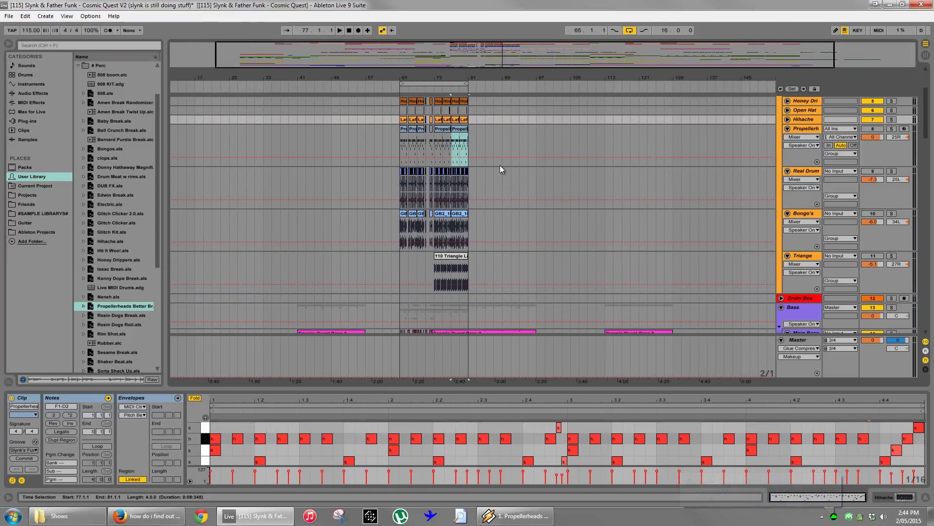
click(872, 171)
click(873, 213)
click(872, 256)
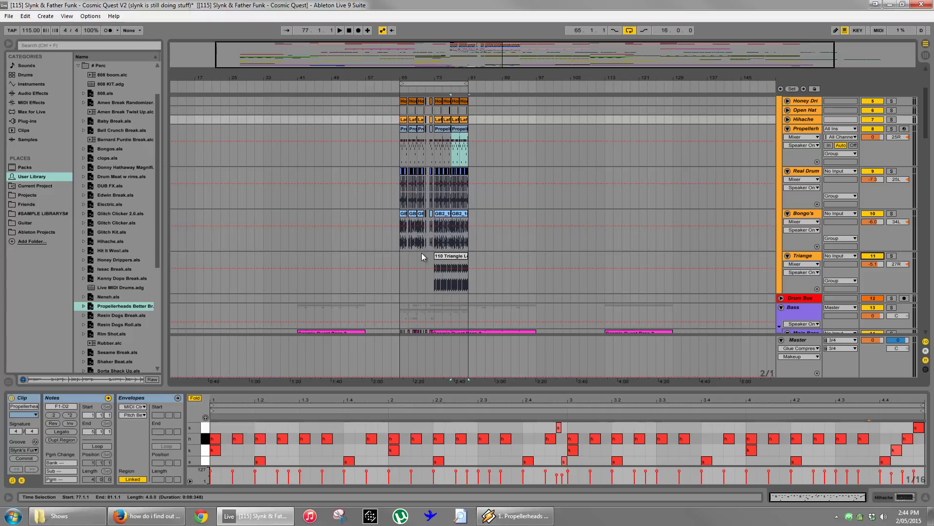
Replace the Propellerheads, Real Drum and Bongo's clips in bars 73 to 81 with the ones moved from bars 65 to 73.
scroll(430, 103, up, 3)
drag(433, 82, 435, 127)
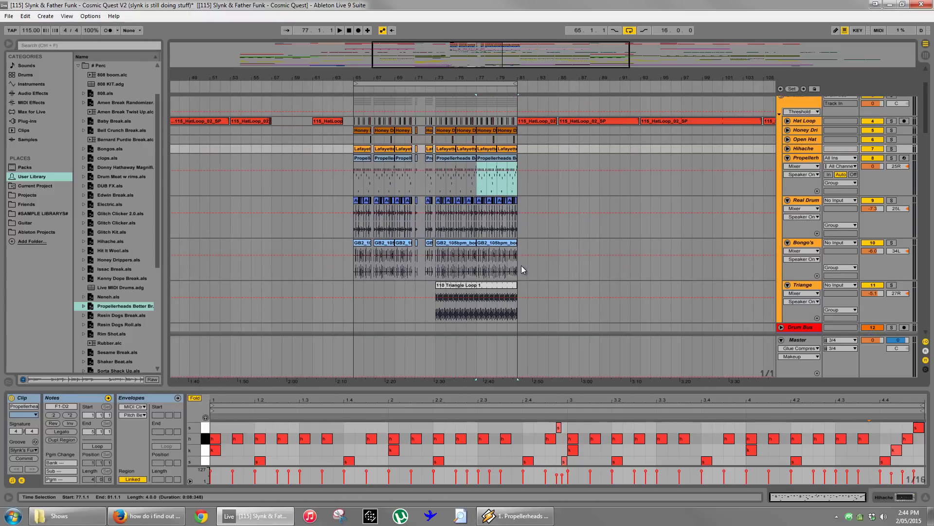
drag(521, 265, 436, 162)
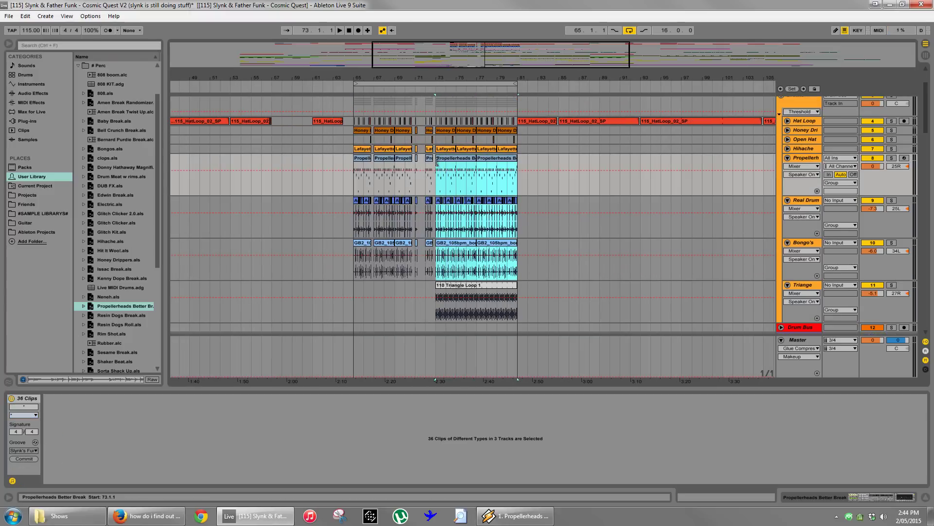
drag(439, 270, 439, 159)
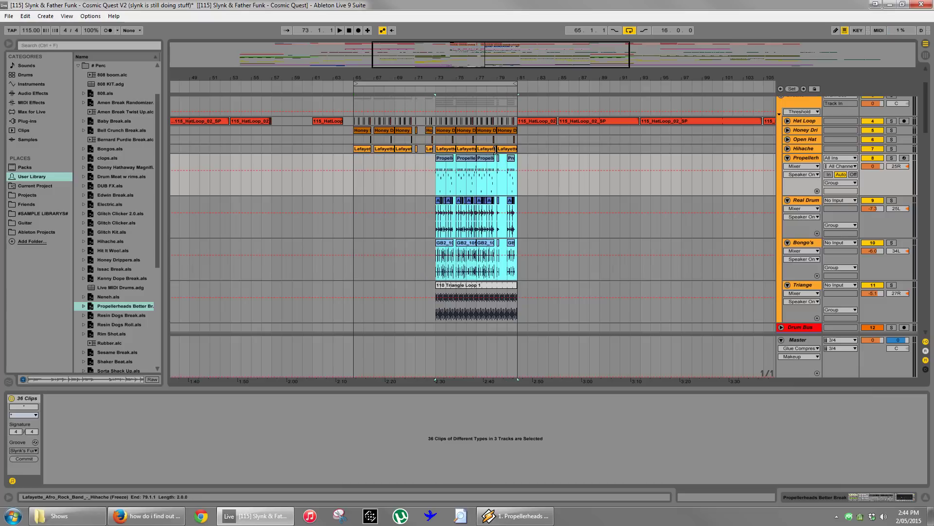
Duplicate bars 65 to 73 of the DRUM MEAT through Hihache tracks onto bars 73 to 81.
scroll(522, 187, up, 3)
drag(519, 197, 355, 119)
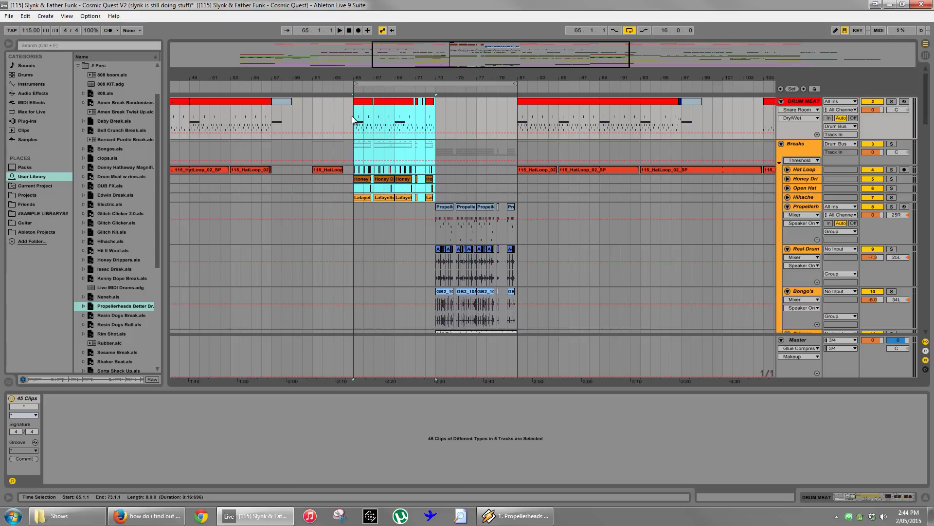
key(ctrl+d)
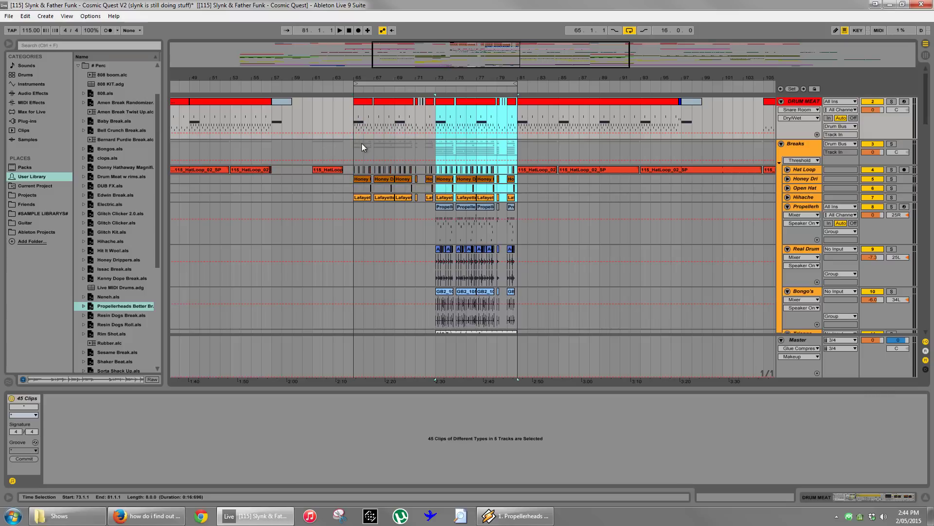
Play the arrangement from bar 63 to hear the rearranged drum section.
click(338, 231)
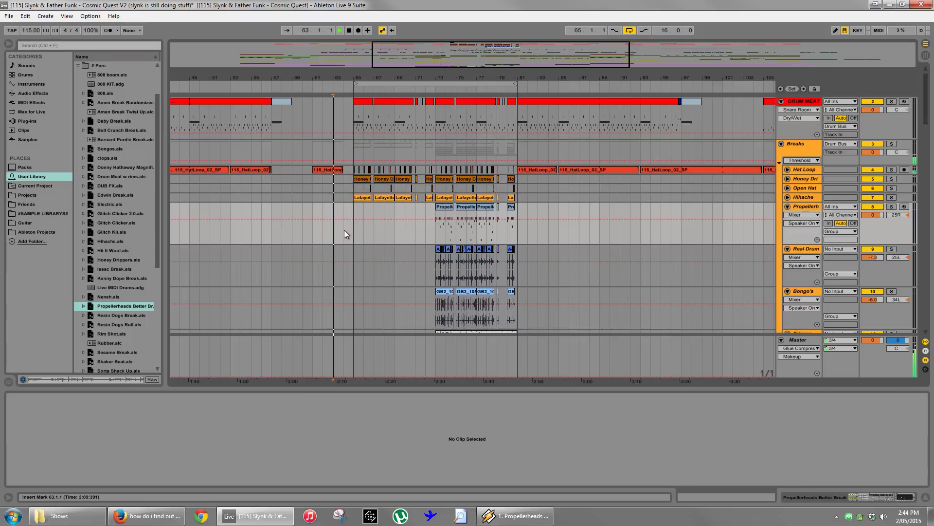
key(space)
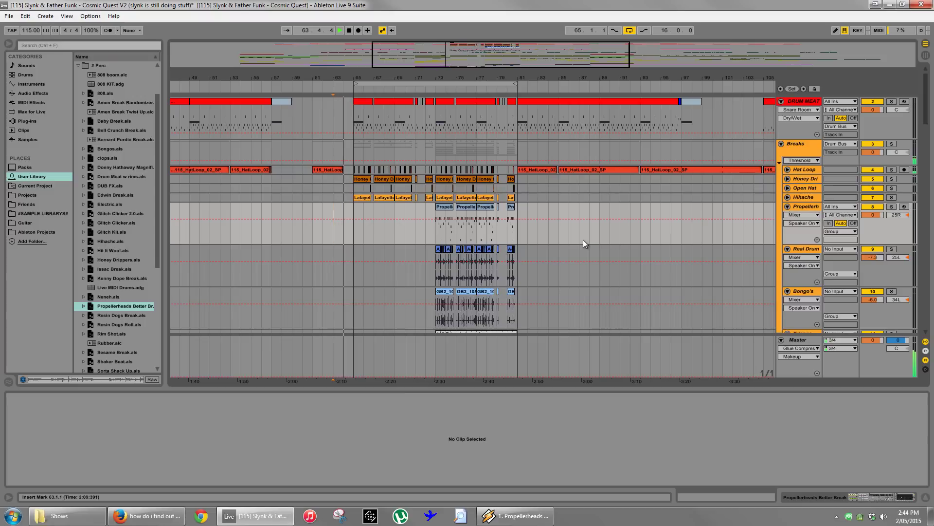
scroll(583, 241, down, 2)
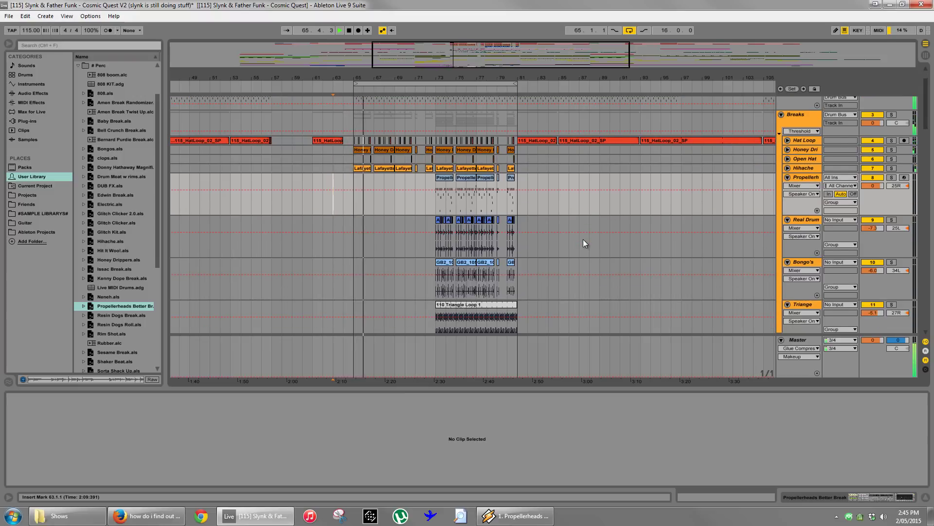
scroll(583, 238, up, 2)
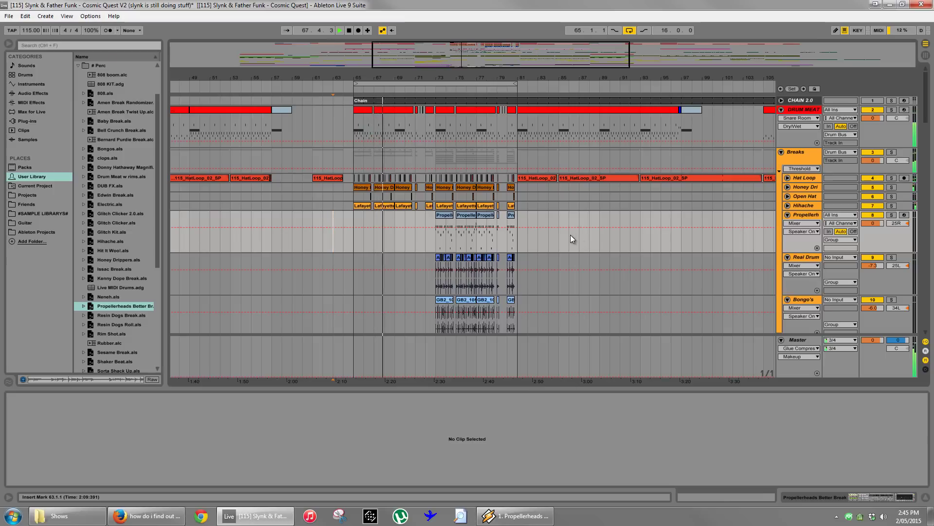
Consolidate the DRUM MEAT clips between bars 65 and 73 into a single clip.
click(436, 129)
drag(436, 131, 353, 132)
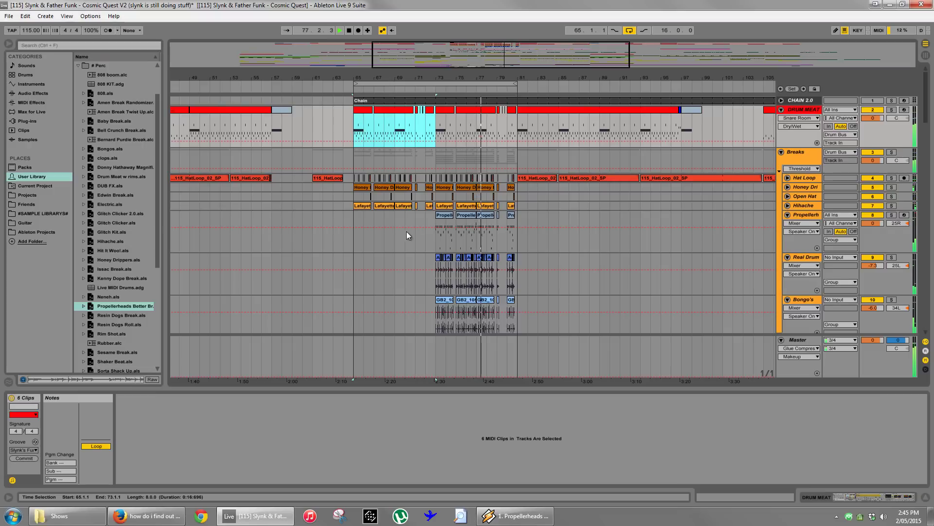
scroll(414, 235, down, 10)
scroll(418, 236, down, 5)
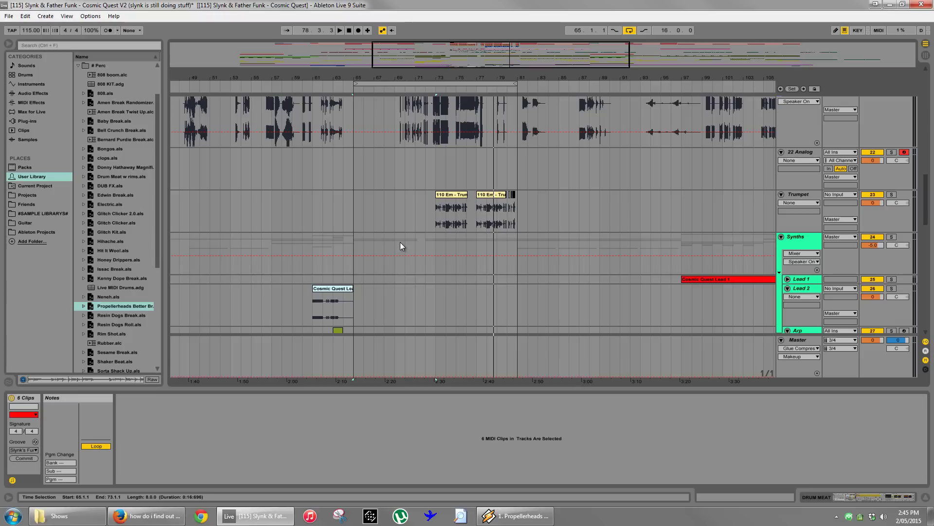
scroll(400, 241, up, 15)
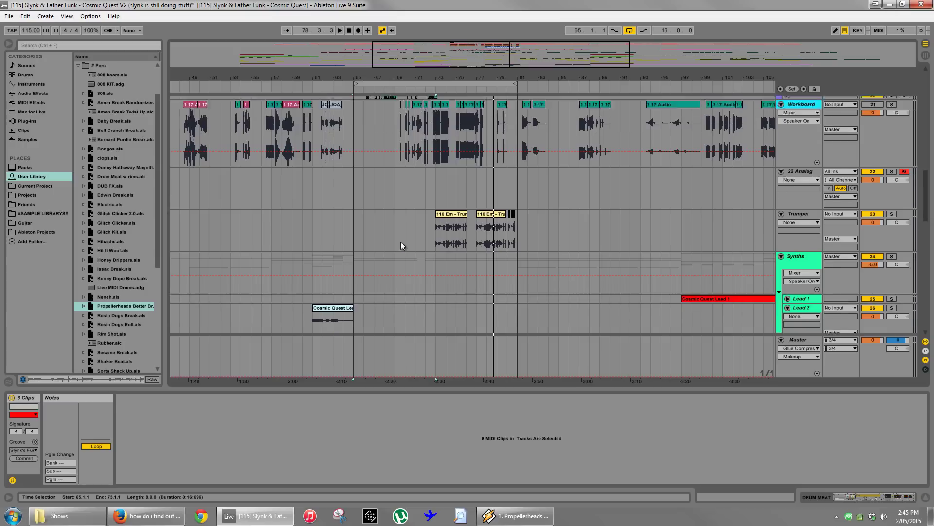
scroll(399, 234, up, 4)
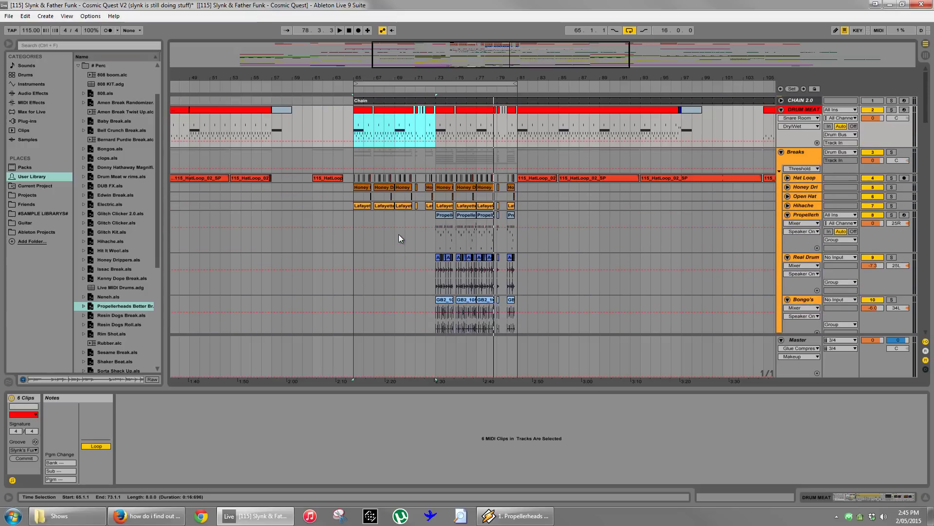
drag(427, 75, 390, 105)
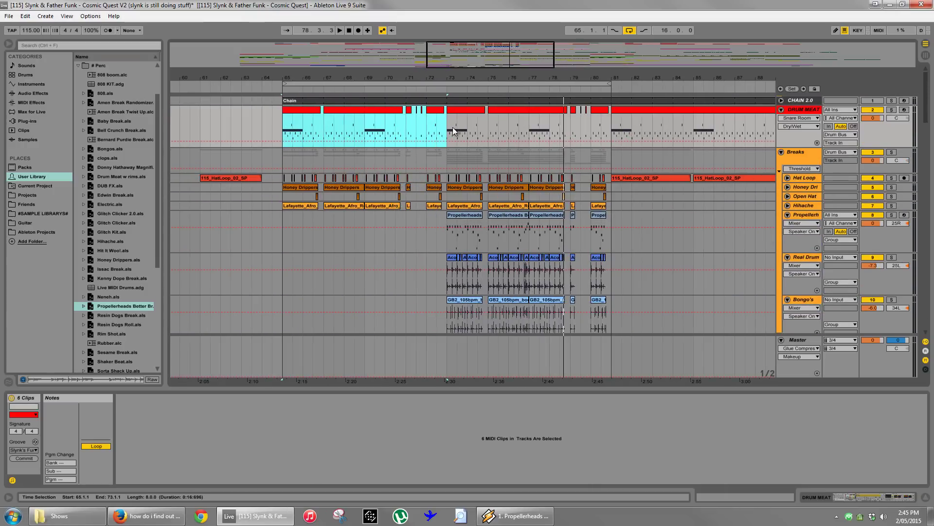
key(ctrl+j)
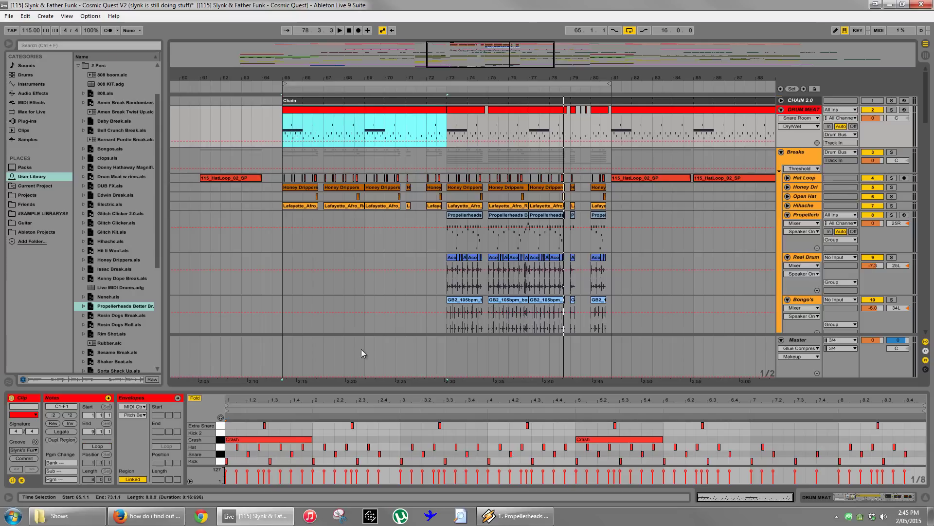
Solo the DRUM MEAT track to check its pattern, and delete all Hat notes from its clip in bars 65 to 73.
drag(385, 387, 394, 282)
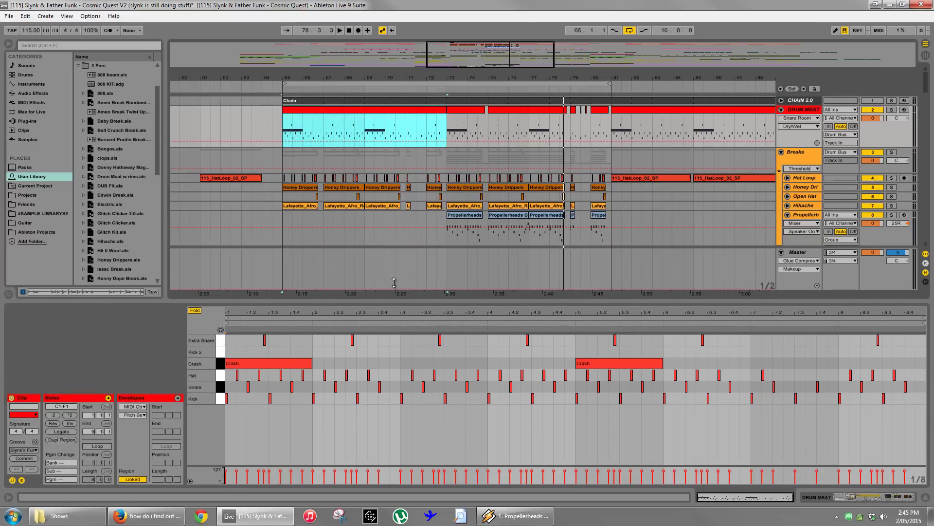
click(891, 110)
key(space)
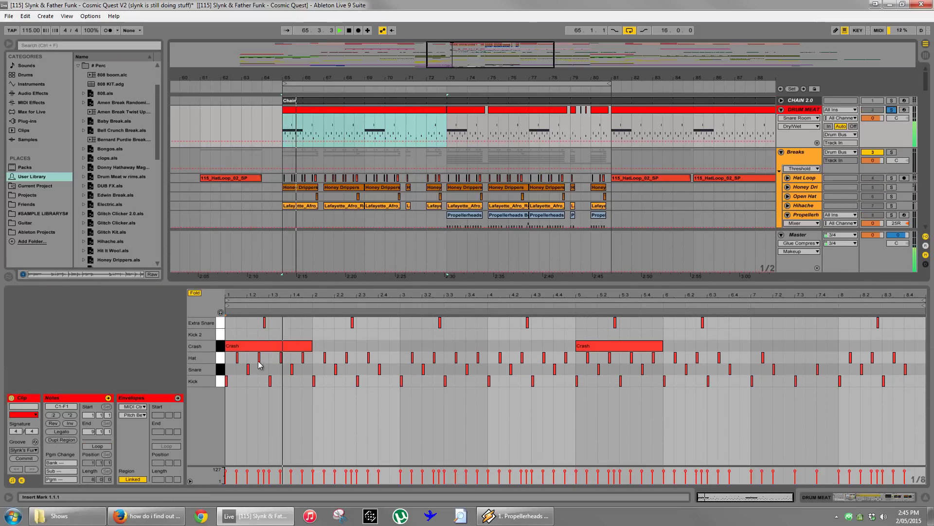
click(238, 358)
key(space)
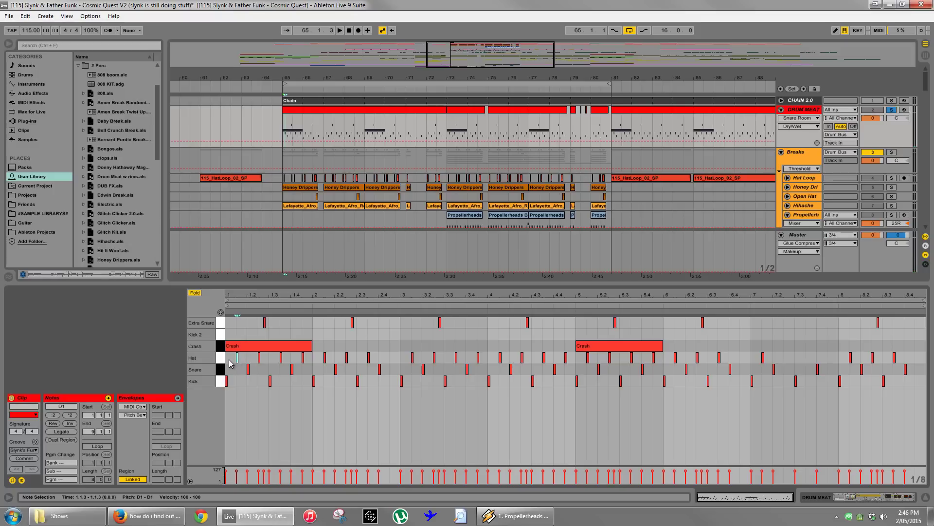
drag(231, 362, 911, 359)
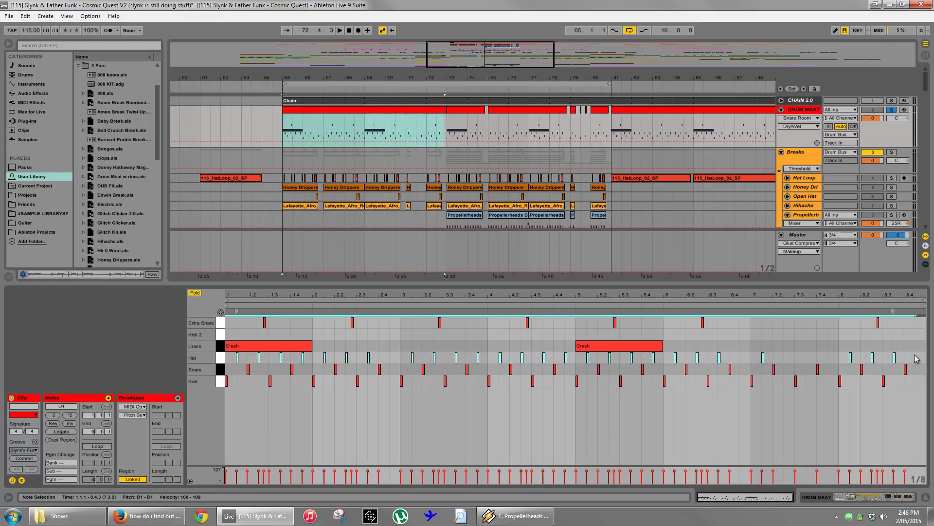
key(Delete)
Play the drum section from bar 65 with the Drum Bus soloed instead of DRUM MEAT.
click(319, 167)
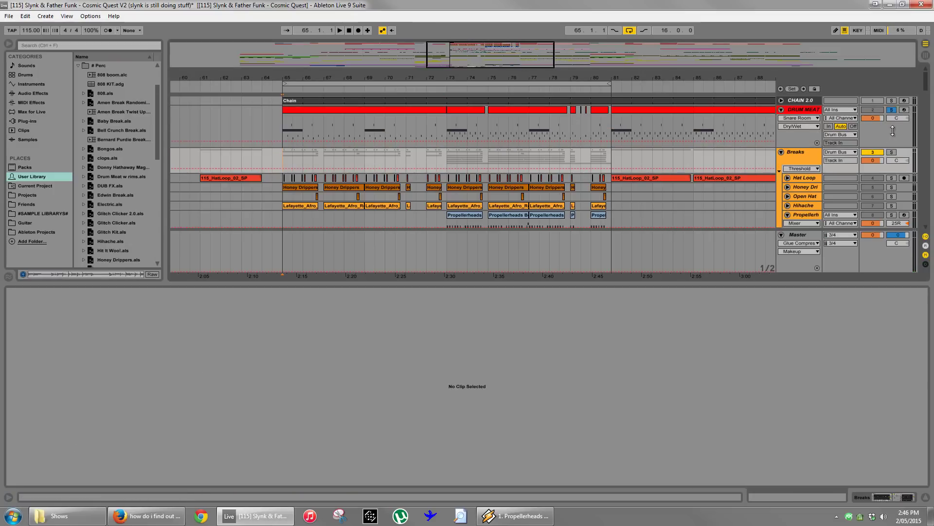
scroll(864, 152, down, 6)
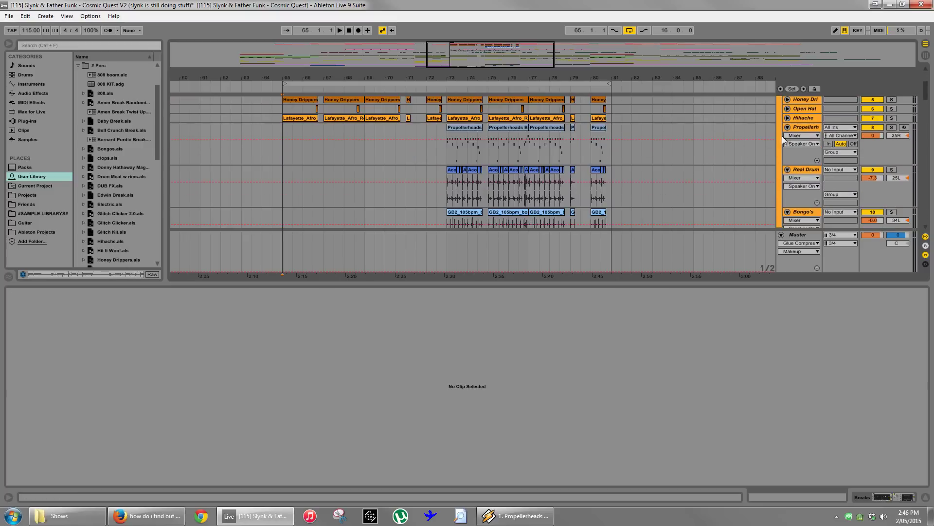
drag(643, 325, 643, 387)
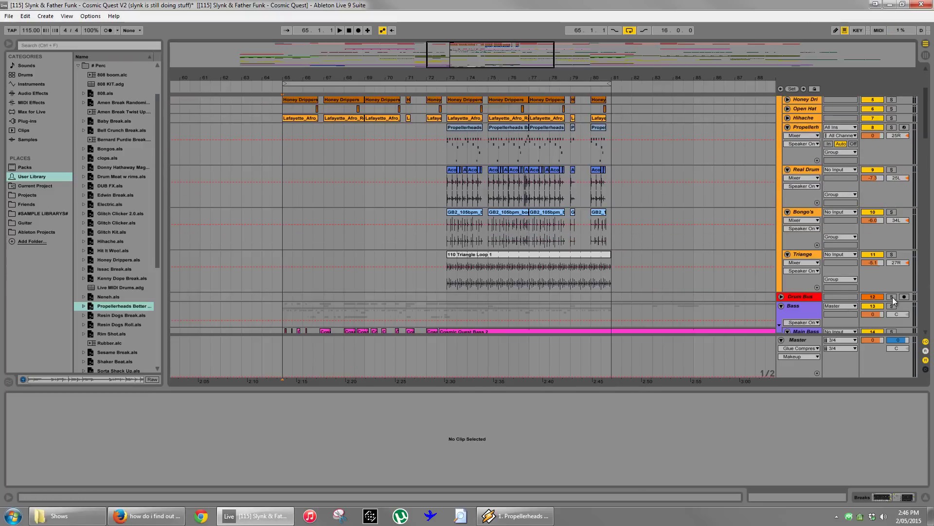
key(space)
scroll(382, 226, up, 3)
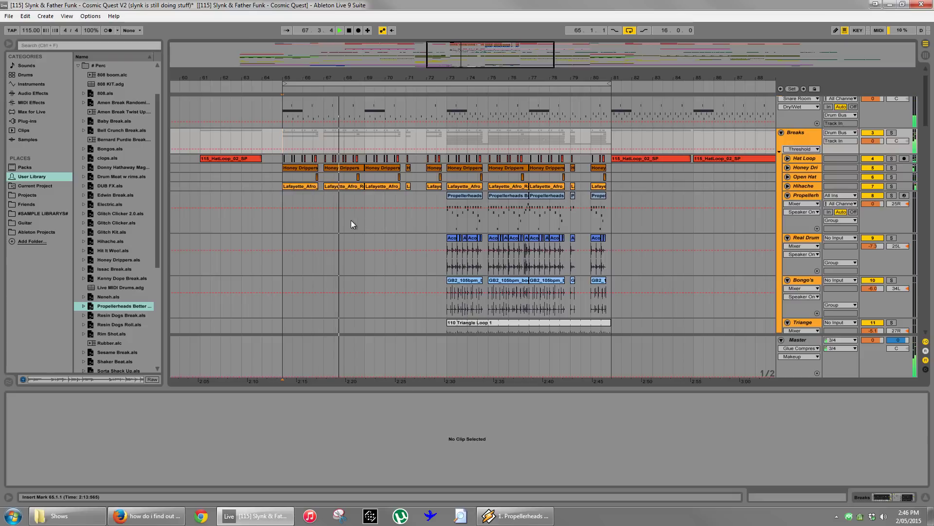
key(space)
Delete all Extra Snare notes from the DRUM MEAT clip in bars 65 to 73.
scroll(351, 96, up, 1)
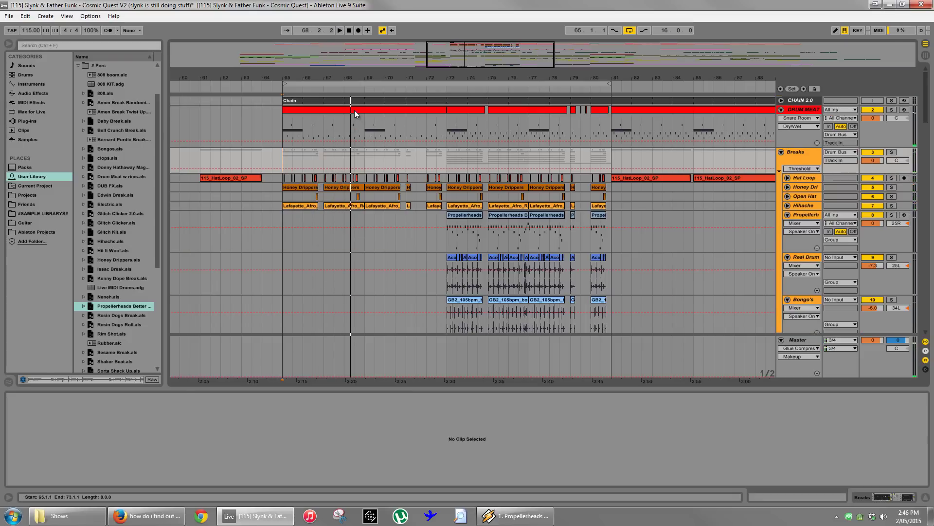
click(354, 110)
drag(388, 392, 272, 291)
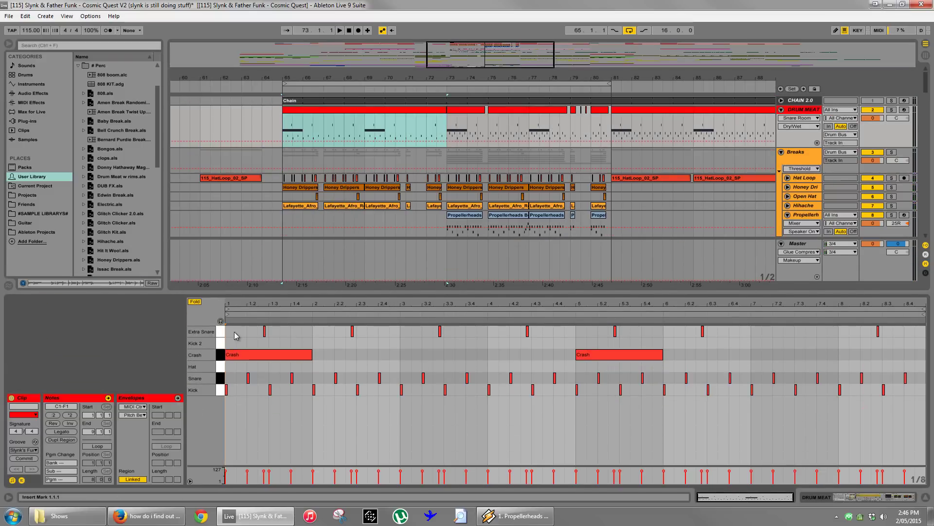
click(264, 331)
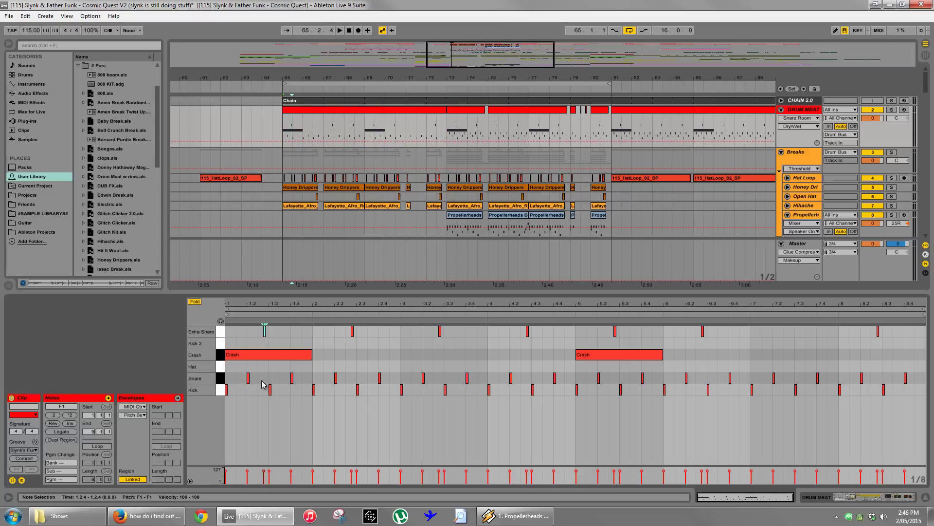
drag(252, 337, 900, 338)
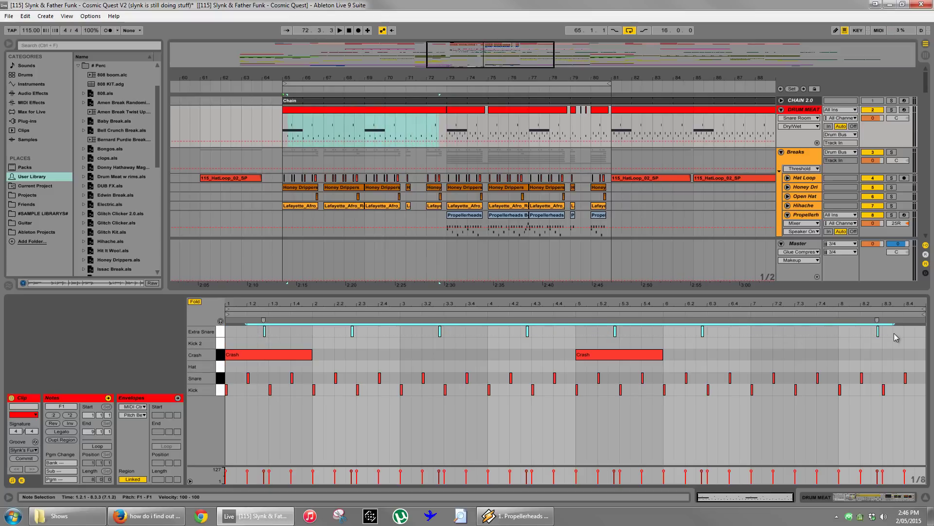
key(Delete)
click(282, 132)
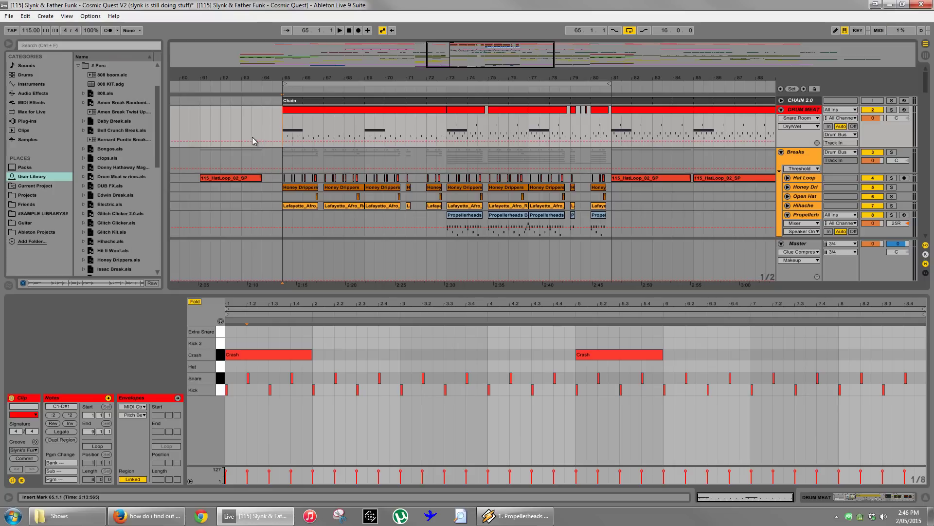
Collapse the Triangle, Bongo's, Real Drum and Propellerheads tracks.
scroll(384, 200, down, 5)
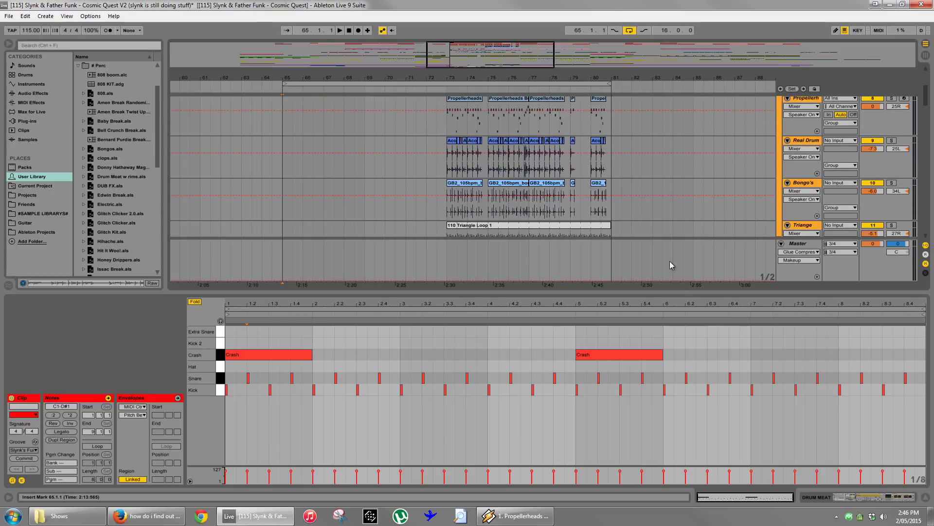
click(788, 226)
click(788, 183)
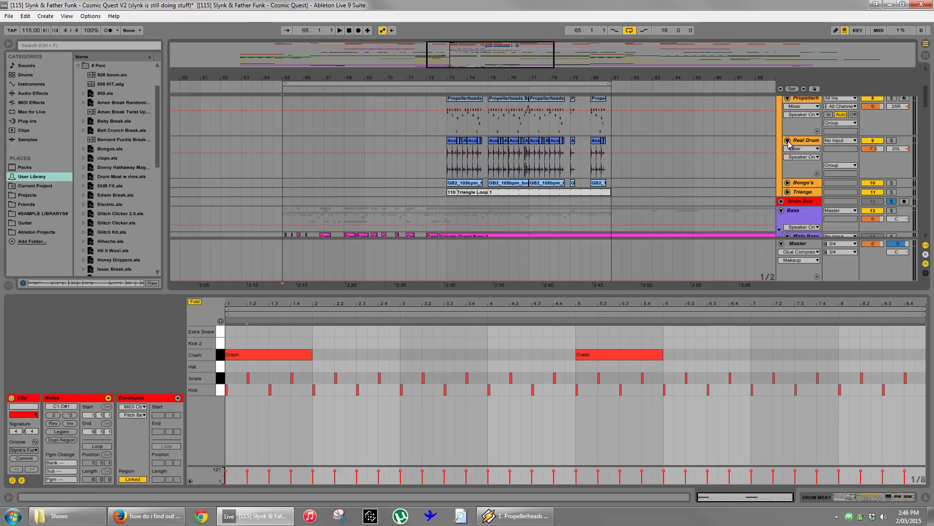
click(788, 141)
click(789, 137)
scroll(268, 134, up, 3)
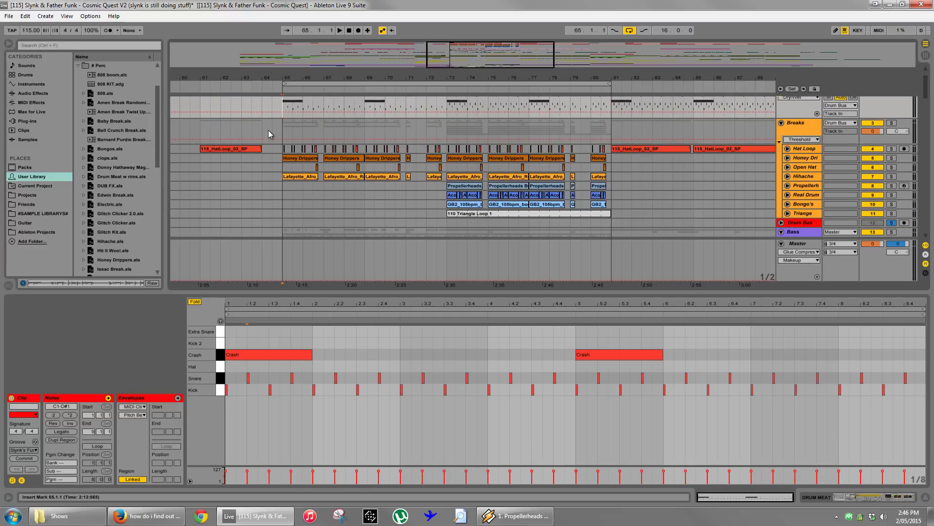
Unsolo the Drum Bus and play the full arrangement from bar 63.
click(263, 156)
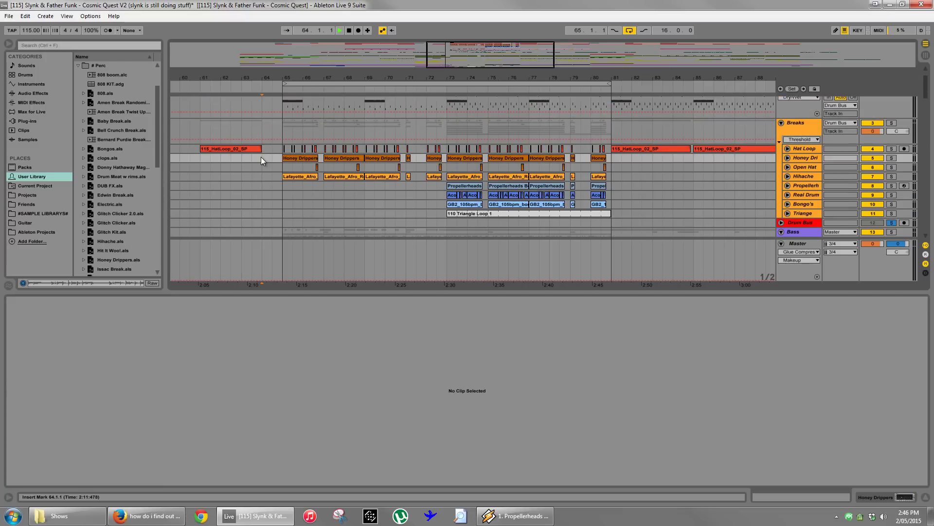
key(space)
click(892, 224)
drag(565, 291, 565, 405)
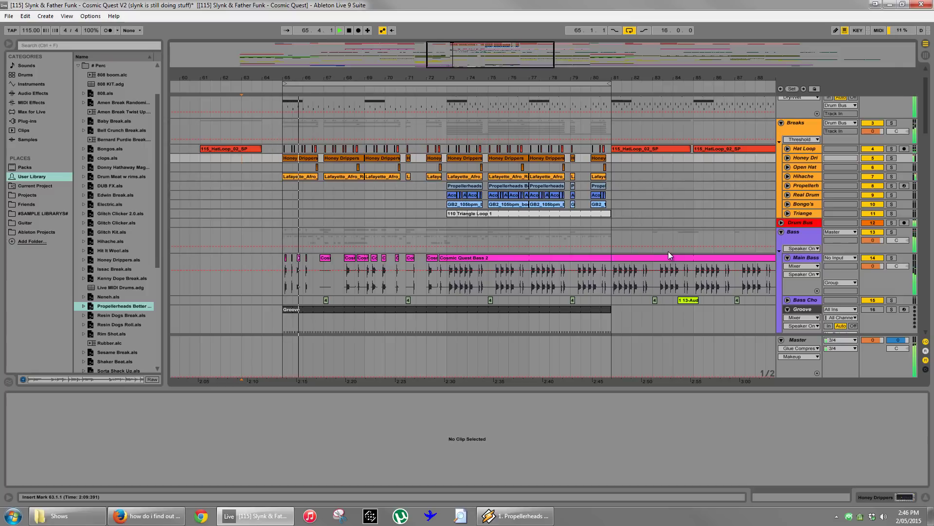
Move the Guitar Picking Stem and Rhythm Guitar Stem clips from bars 65 to 73 onto bars 73 to 81.
scroll(584, 245, down, 5)
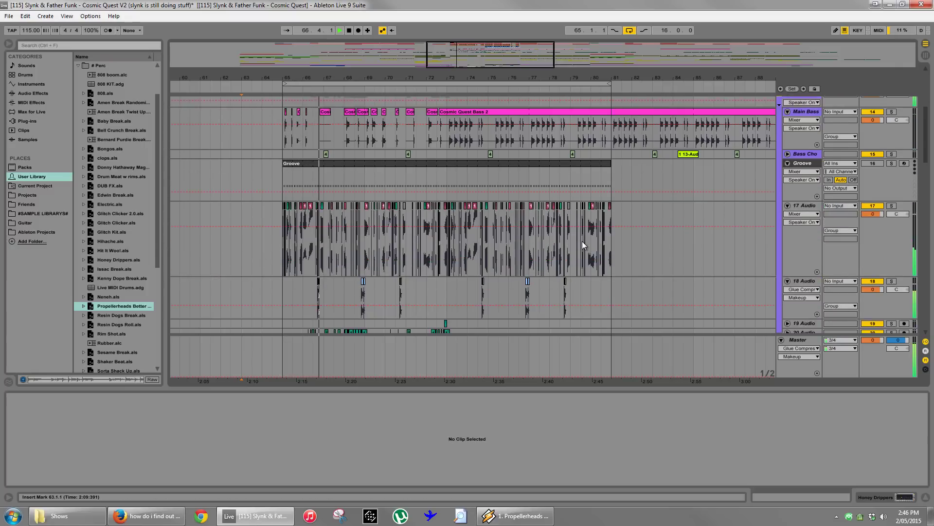
scroll(583, 245, down, 15)
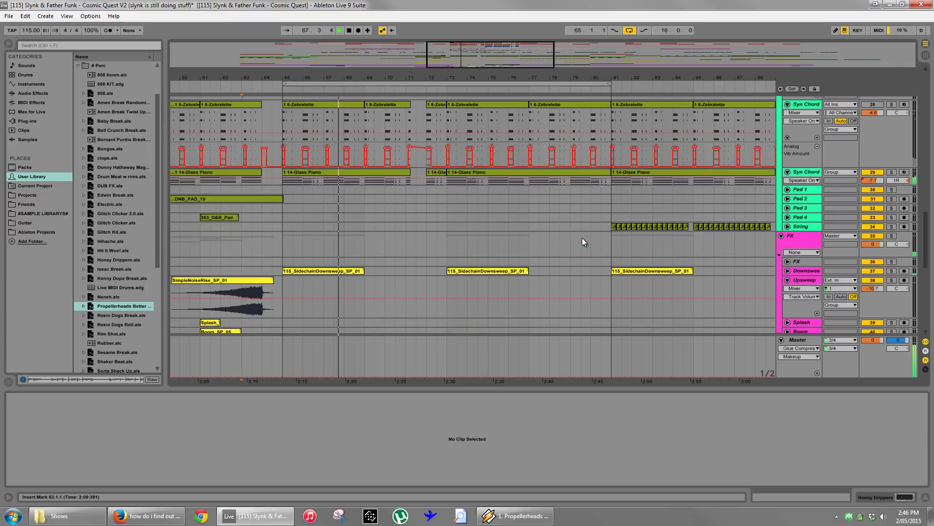
scroll(582, 238, down, 10)
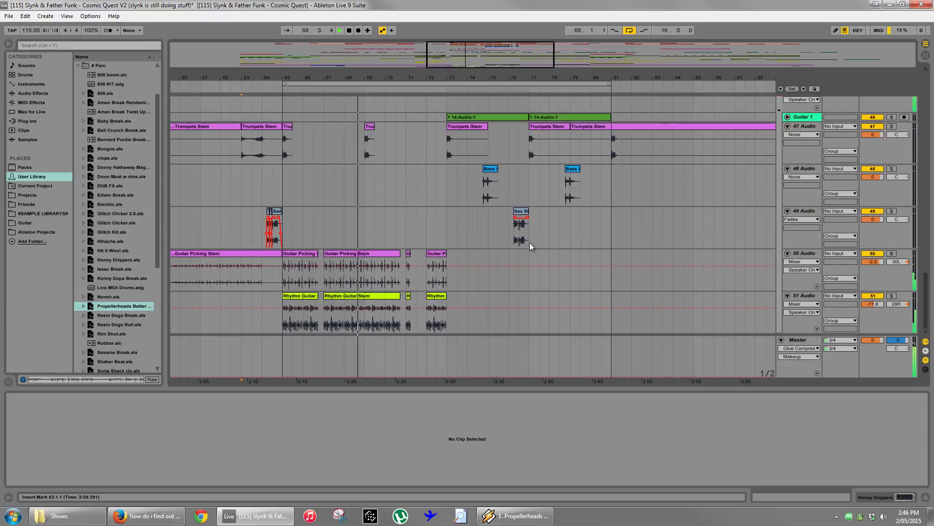
drag(448, 325, 456, 255)
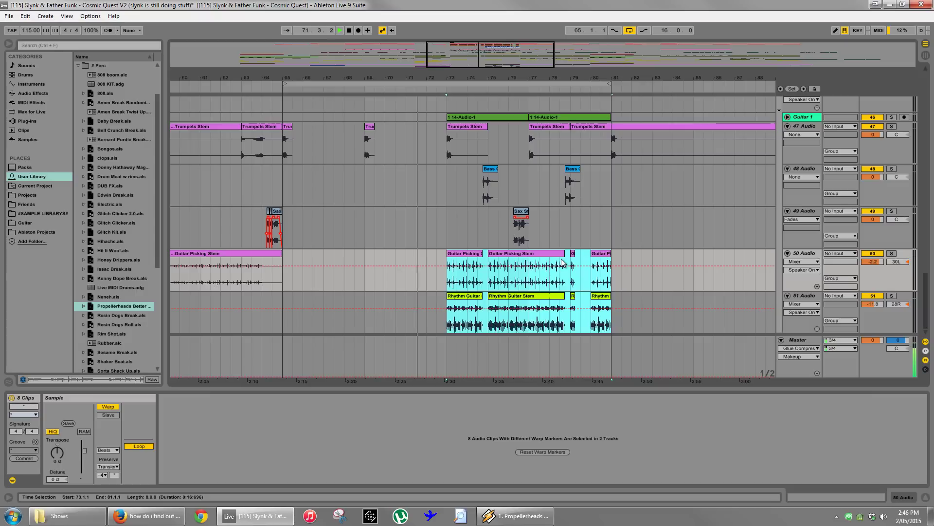
Deactivate the Trumpet track's clips between bars 73 and 81.
scroll(562, 262, up, 5)
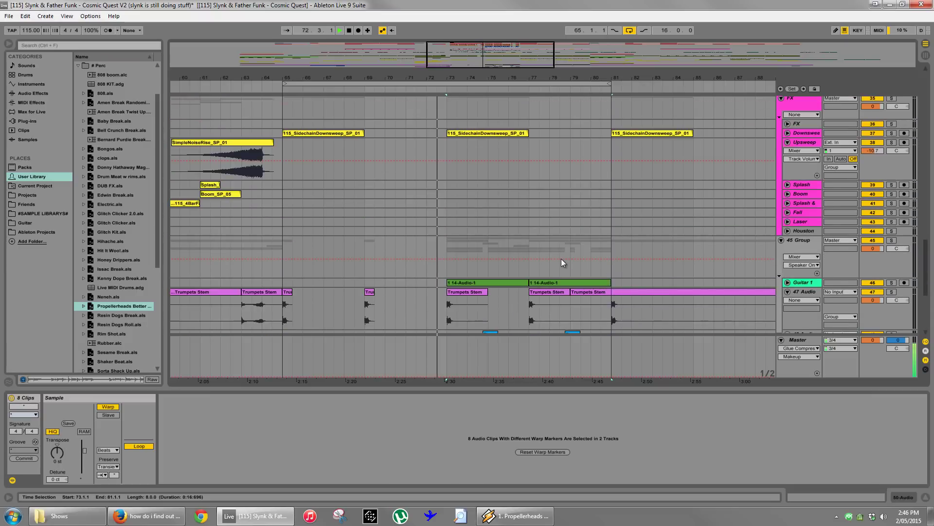
scroll(562, 258, up, 10)
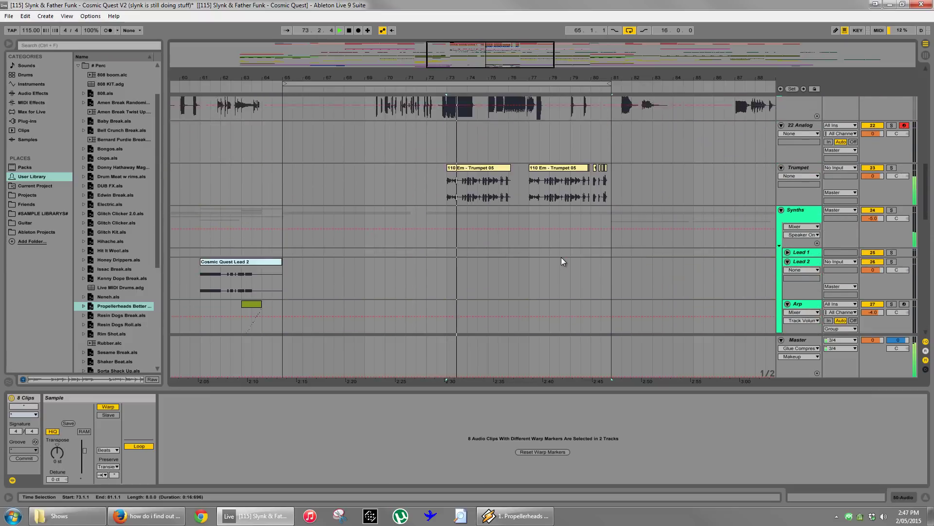
scroll(562, 257, up, 4)
drag(447, 299, 519, 299)
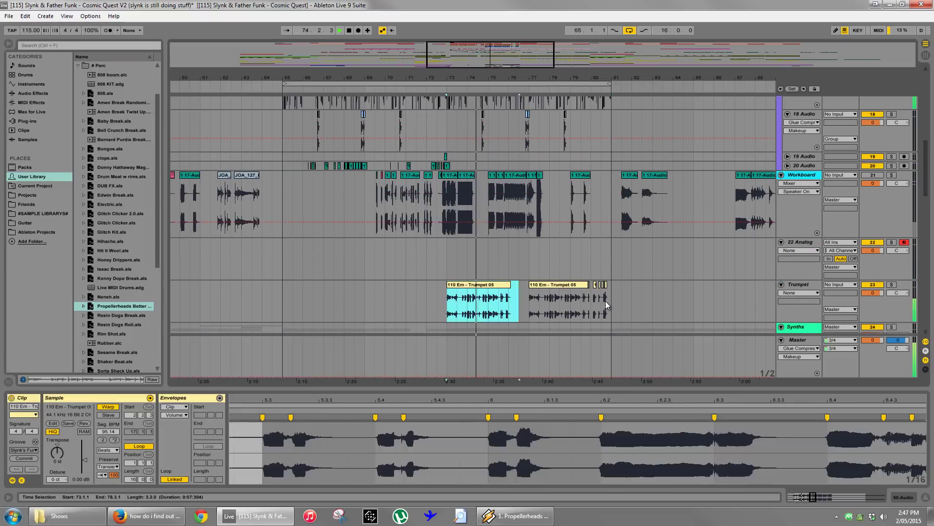
drag(605, 301, 612, 300)
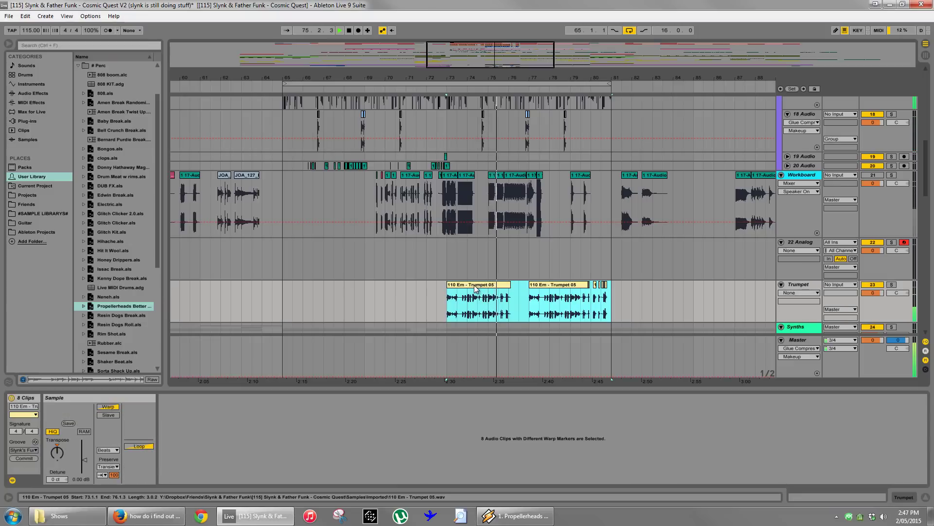
Play the arrangement from bar 65 and look over the tracks from DRUM MEAT down to the guitar stems.
scroll(476, 289, up, 6)
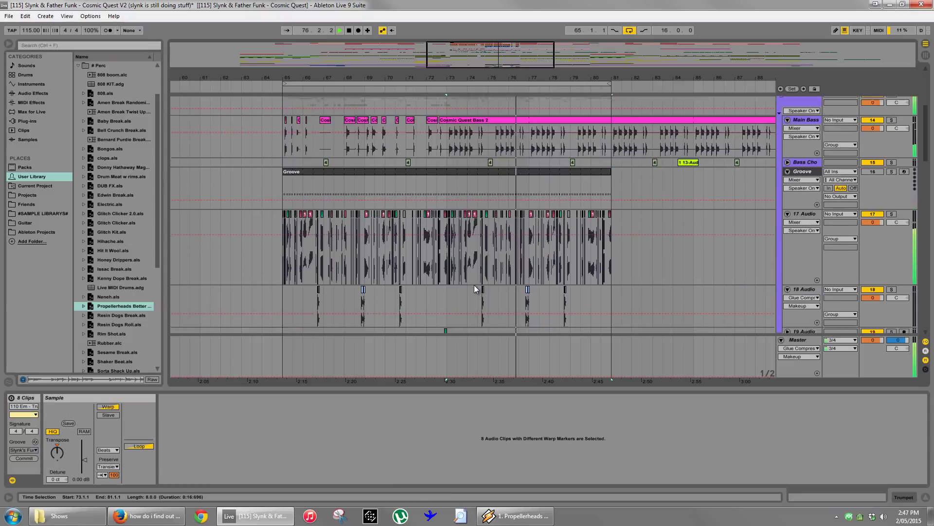
scroll(476, 289, up, 2)
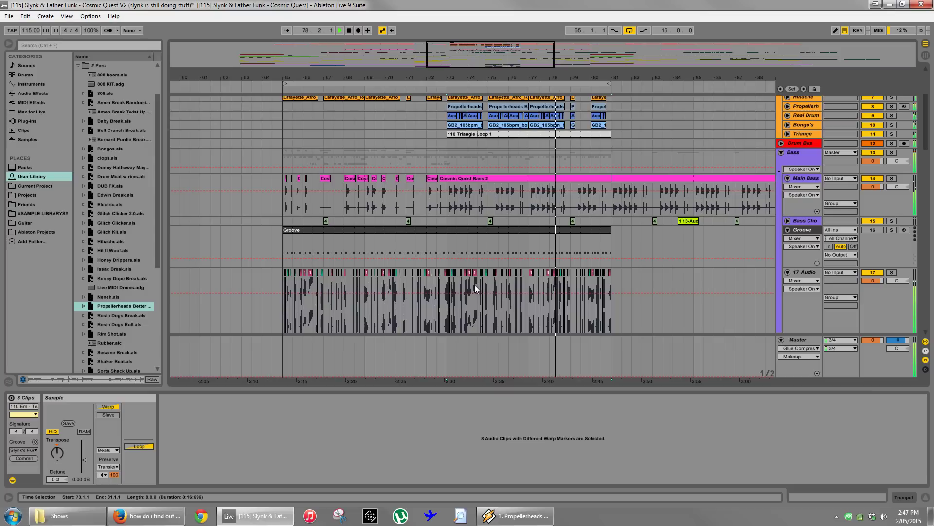
scroll(430, 154, up, 4)
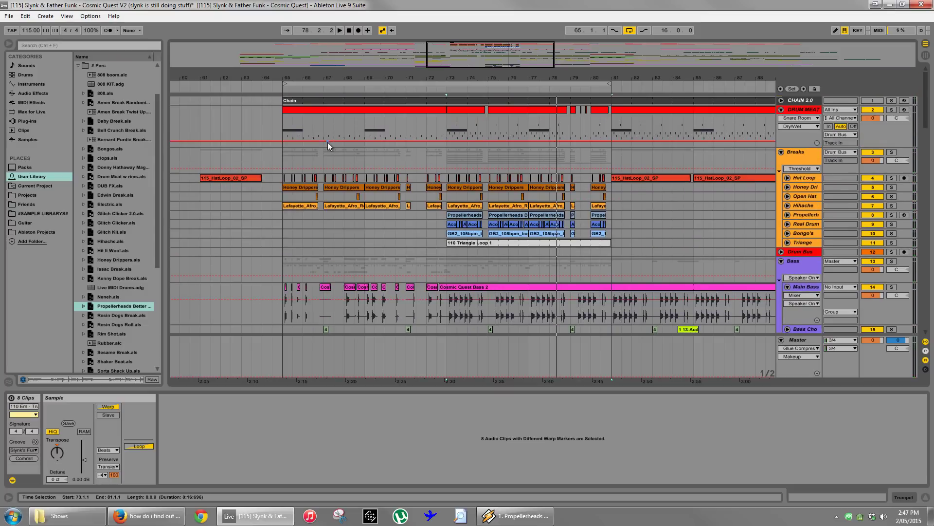
scroll(300, 123, down, 3)
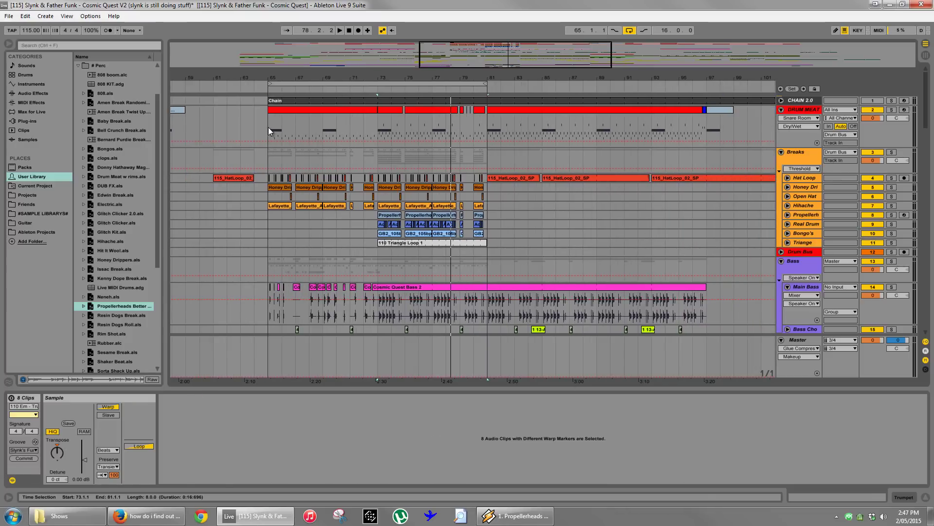
click(268, 129)
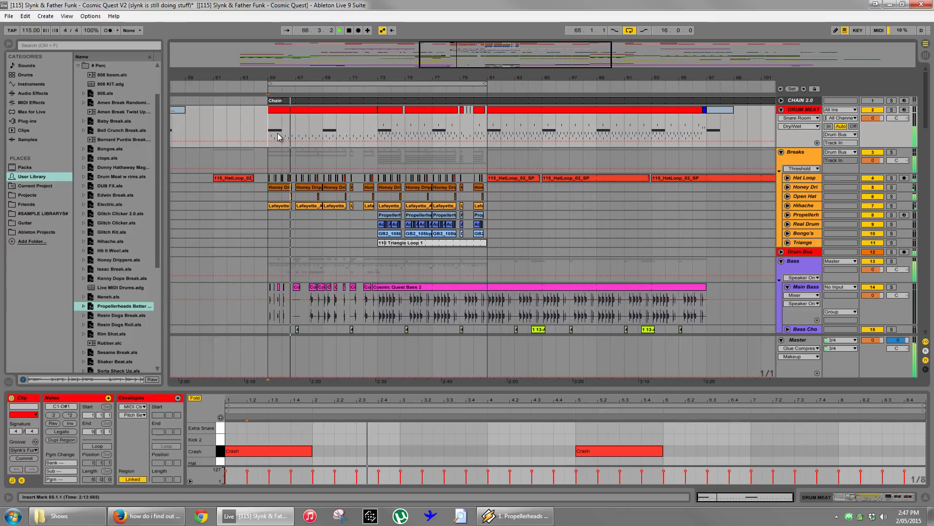
scroll(265, 195, down, 3)
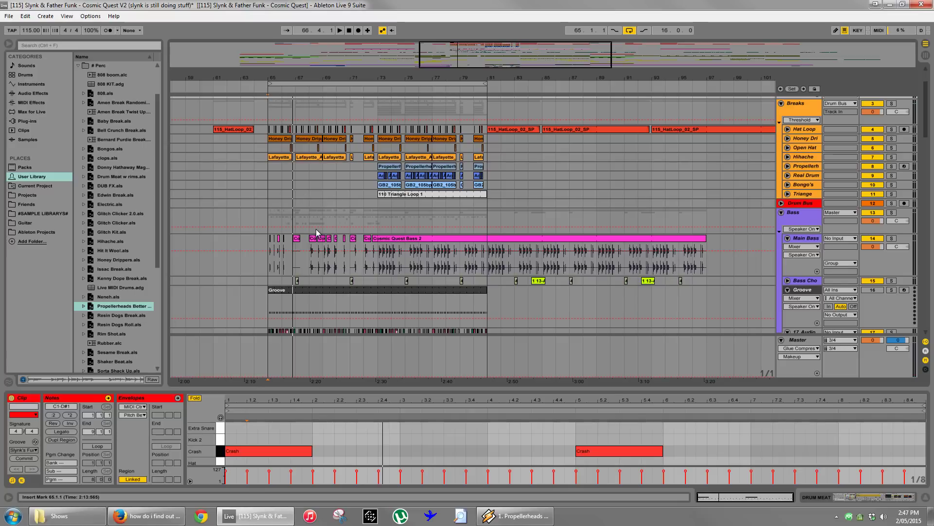
scroll(316, 229, down, 15)
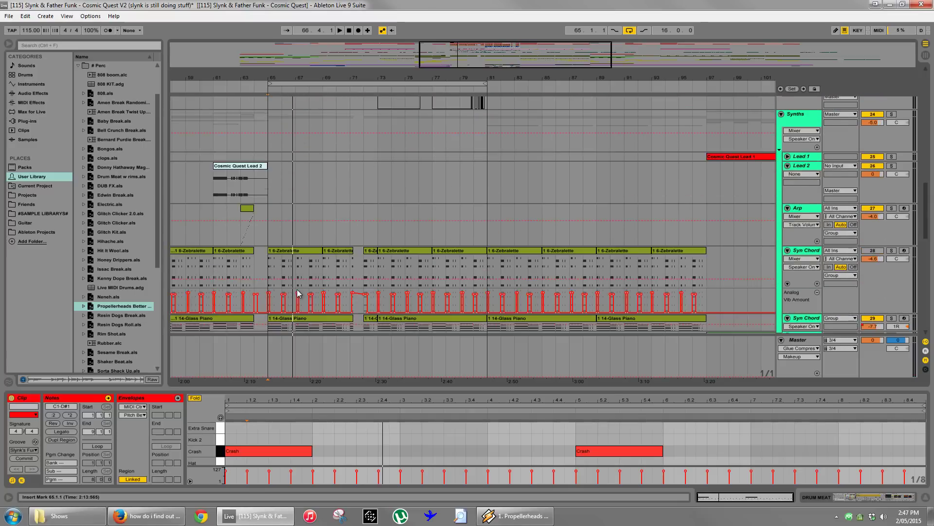
scroll(298, 294, down, 15)
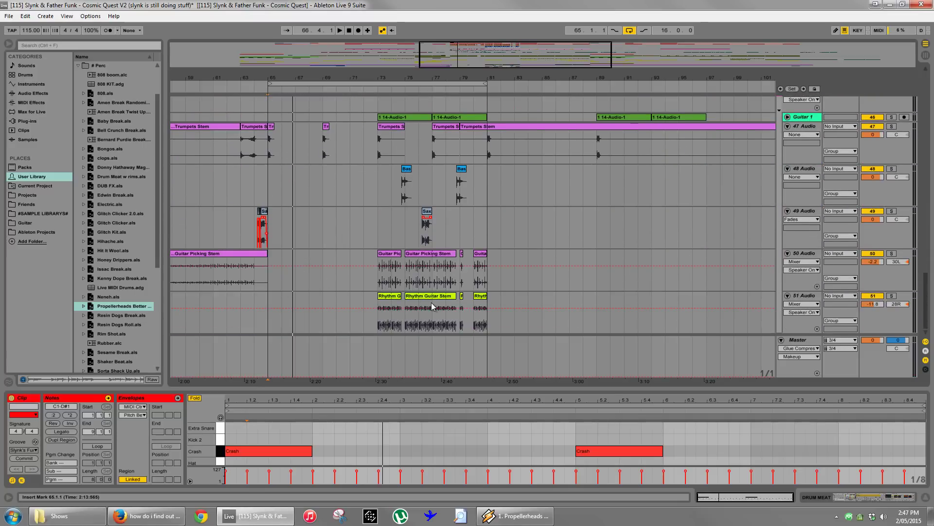
scroll(431, 302, up, 10)
scroll(481, 197, down, 9)
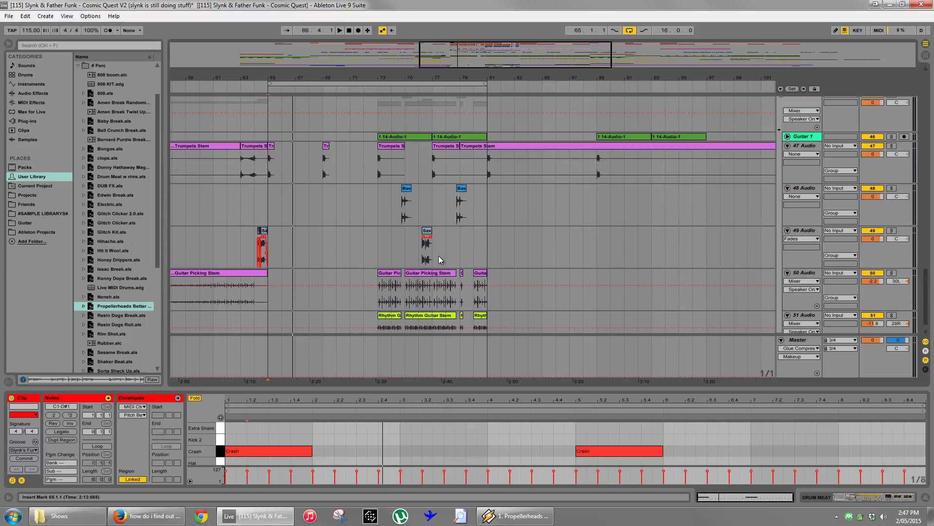
Fold the Arp and Lead 2 tracks and reduce the height of the Synths group track.
scroll(716, 244, down, 1)
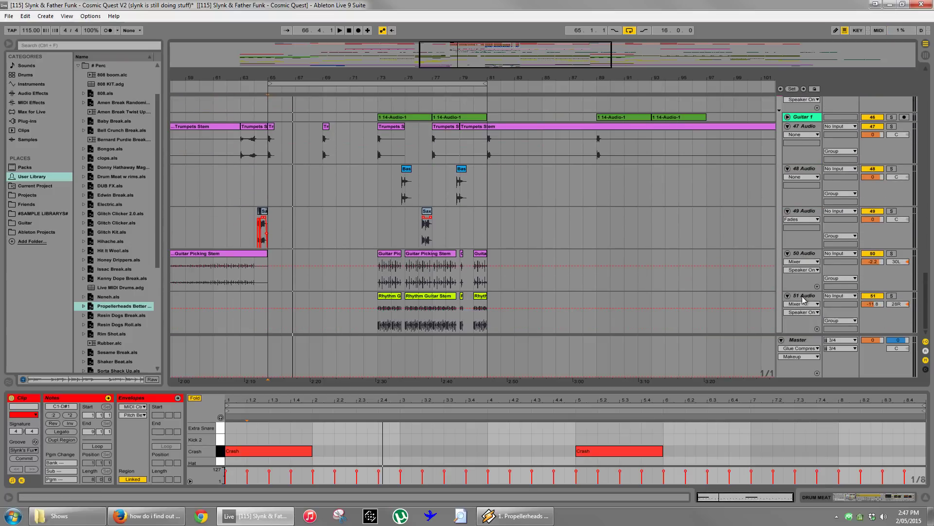
scroll(802, 253, up, 9)
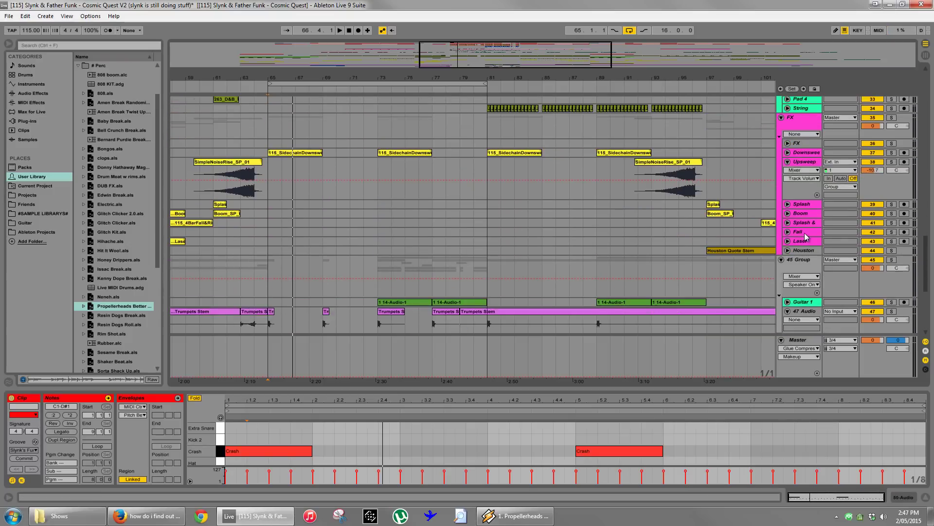
scroll(805, 232, up, 9)
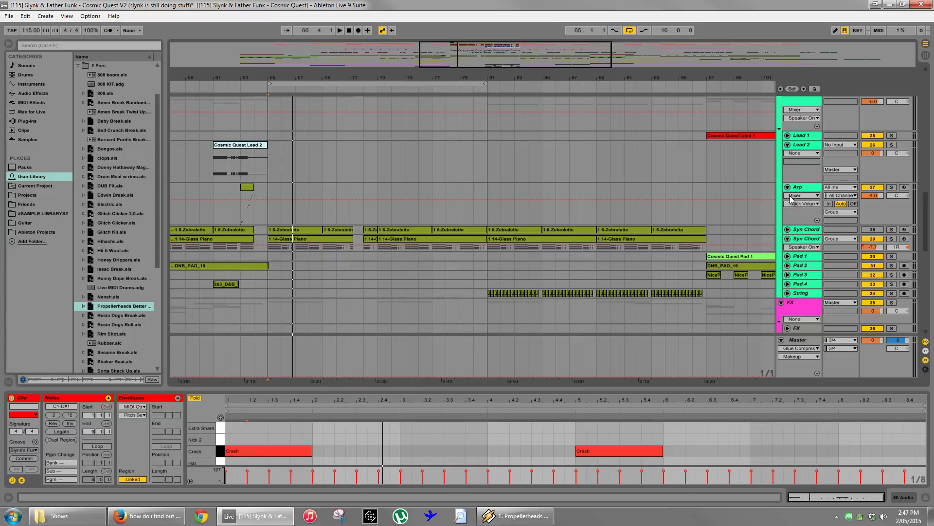
click(788, 187)
click(787, 177)
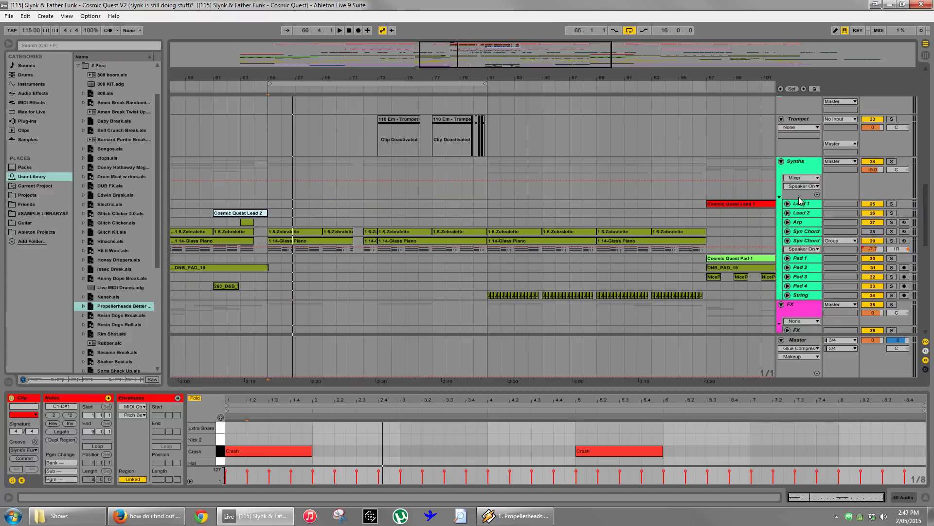
drag(799, 197, 799, 181)
scroll(792, 198, up, 3)
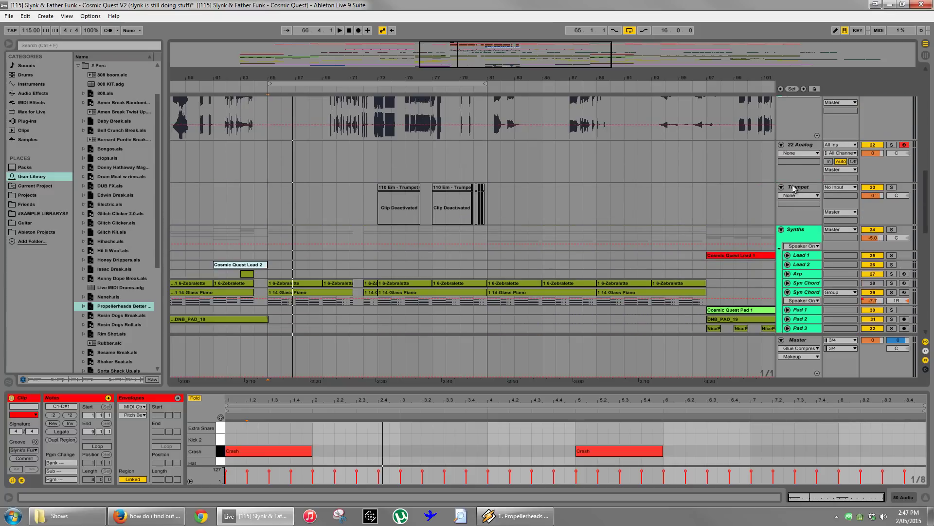
Rename the 17 Audio track in the Bass group as Bass Chops.
scroll(796, 148, up, 5)
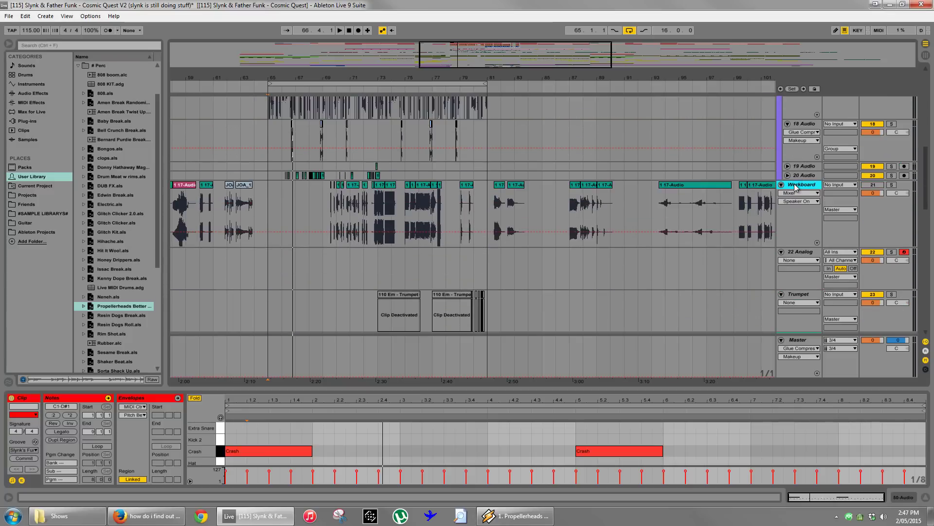
key(minus)
key(minus)
scroll(511, 160, up, 6)
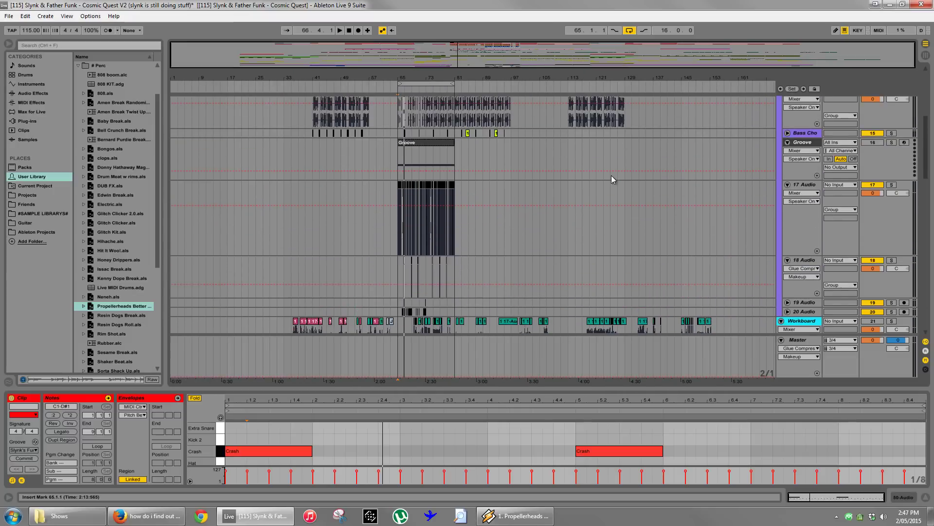
right_click(803, 176)
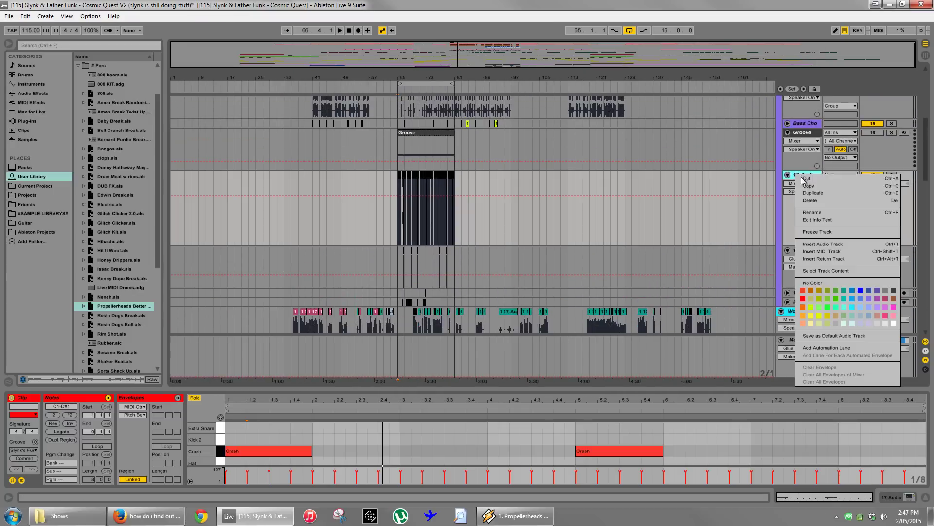
click(822, 212)
text(Ba)
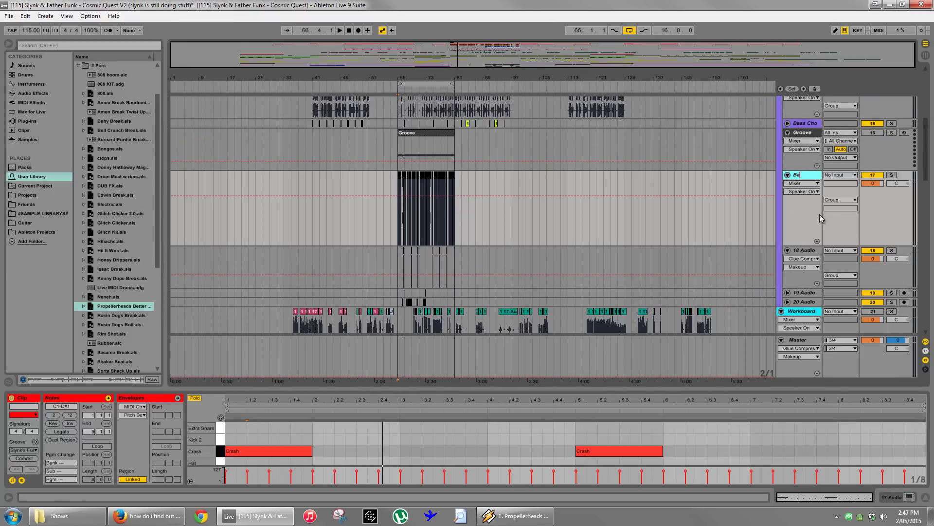
text(ss Cho)
key(Return)
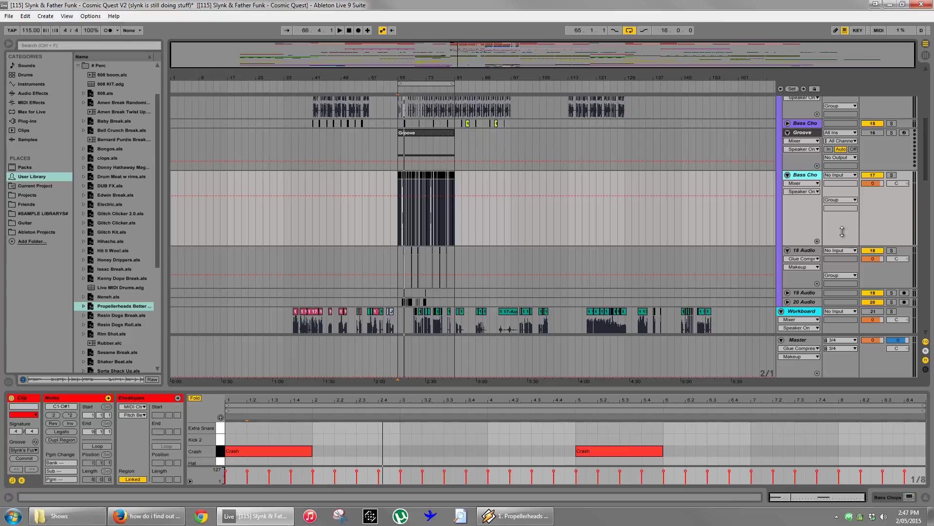
Rename the 18 Audio track as Bass Slaps.
right_click(816, 254)
click(831, 291)
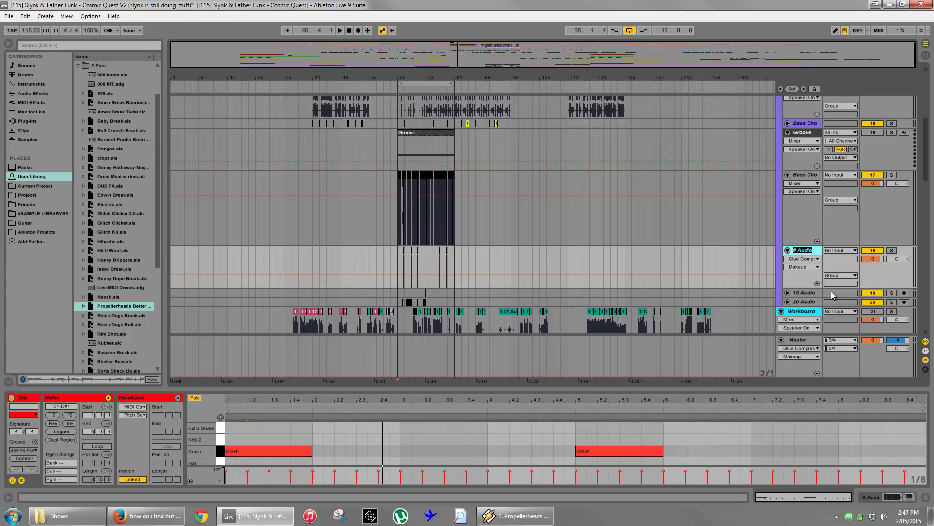
text(Bass Slap)
key(Return)
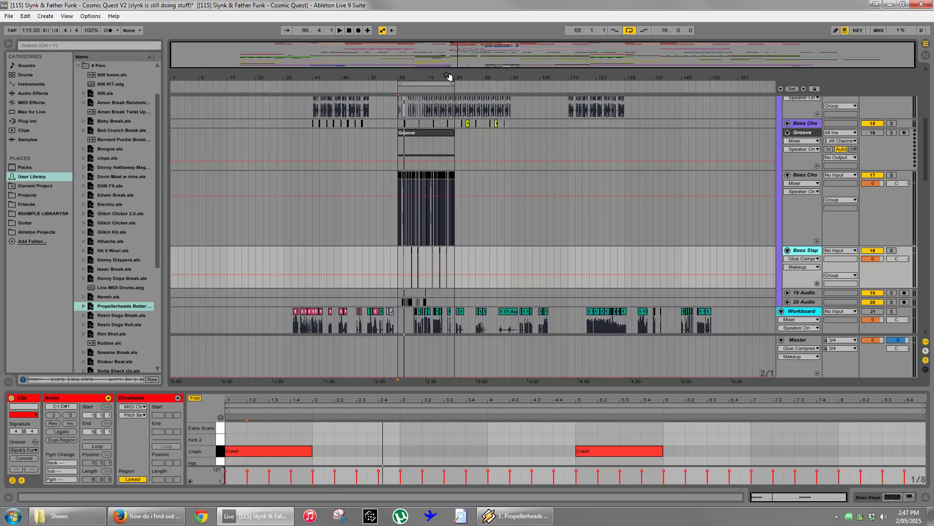
Locate the short clip on the 19 Audio track near bar 73 and insert a new audio track below that track.
drag(449, 76, 448, 161)
scroll(563, 202, down, 5)
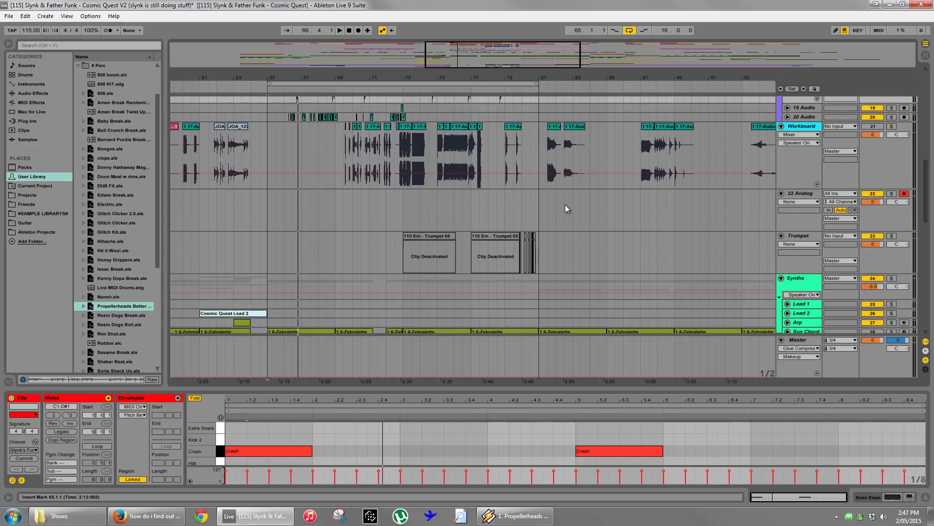
scroll(565, 205, up, 3)
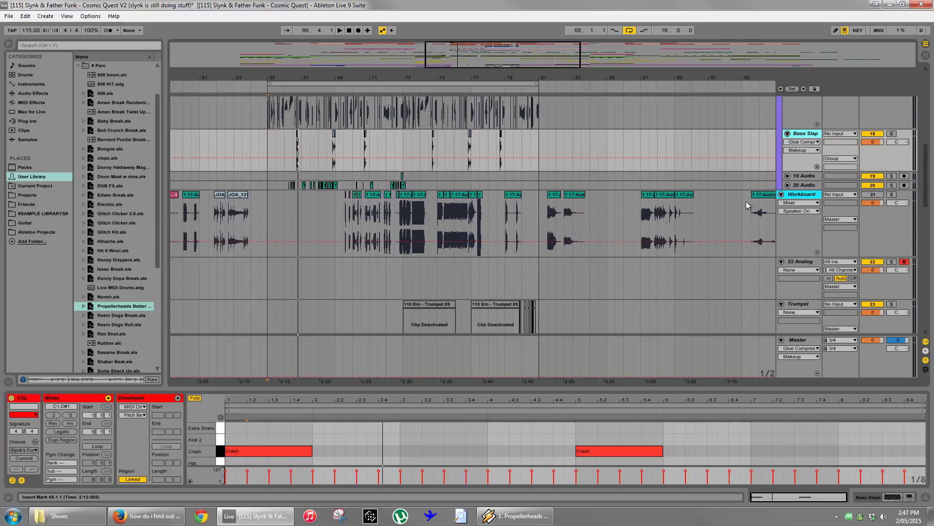
click(802, 187)
click(802, 177)
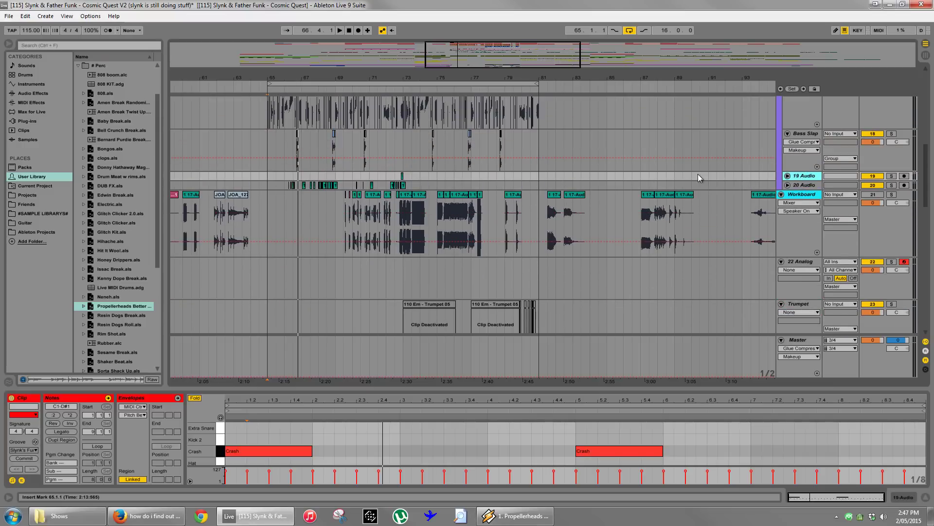
scroll(367, 146, up, 3)
click(493, 176)
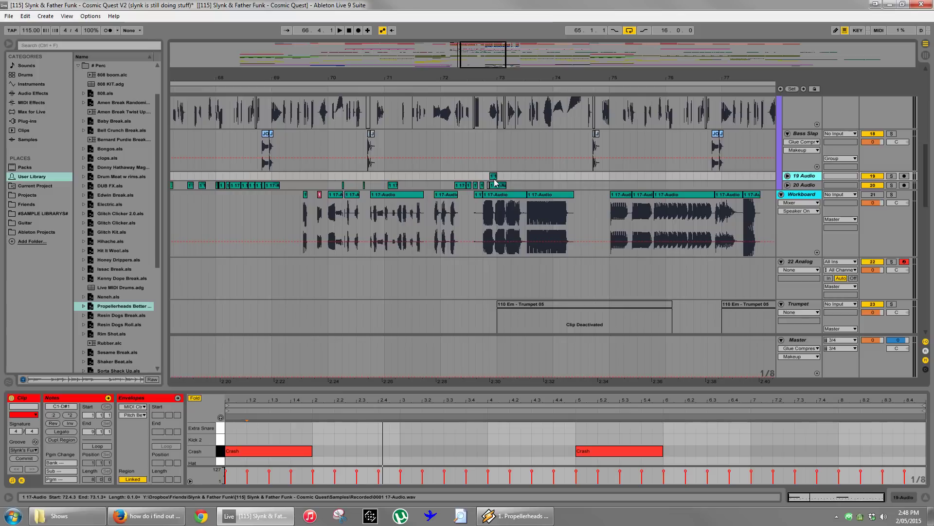
scroll(593, 162, up, 1)
click(803, 194)
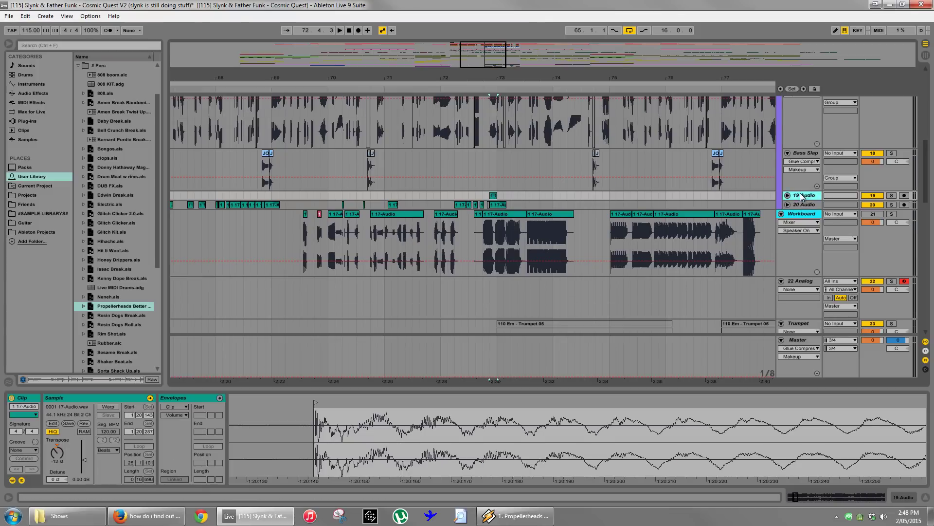
click(788, 205)
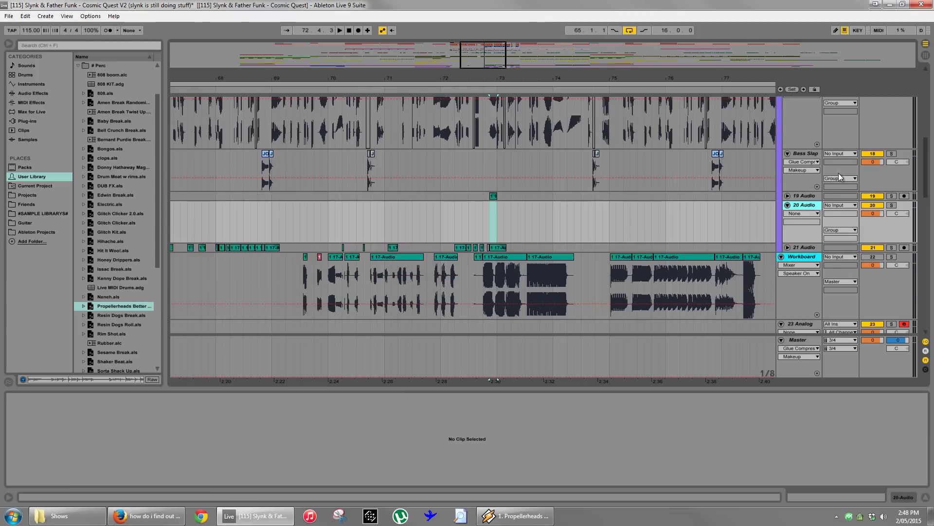
Unfold the 21 Audio track and place the insert marker at 72.4.3 on the empty 20 Audio track.
scroll(839, 177, up, 5)
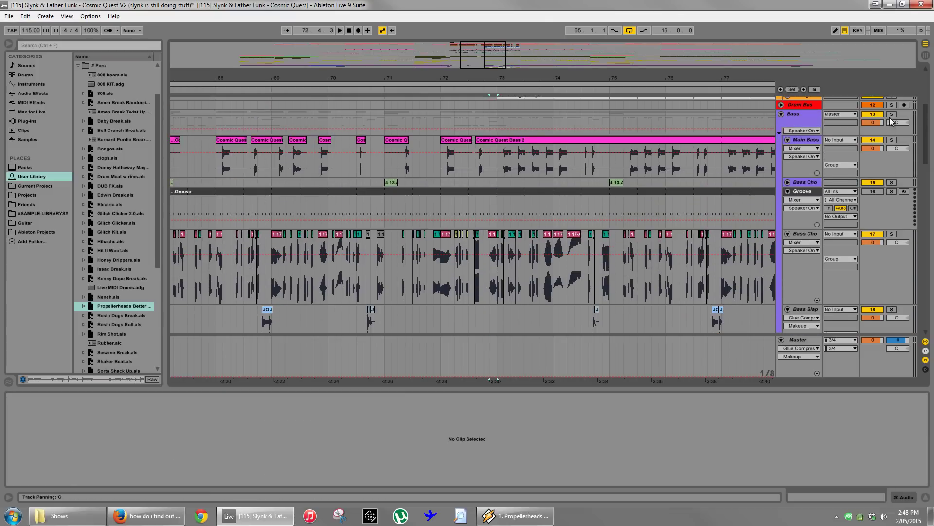
scroll(644, 256, down, 4)
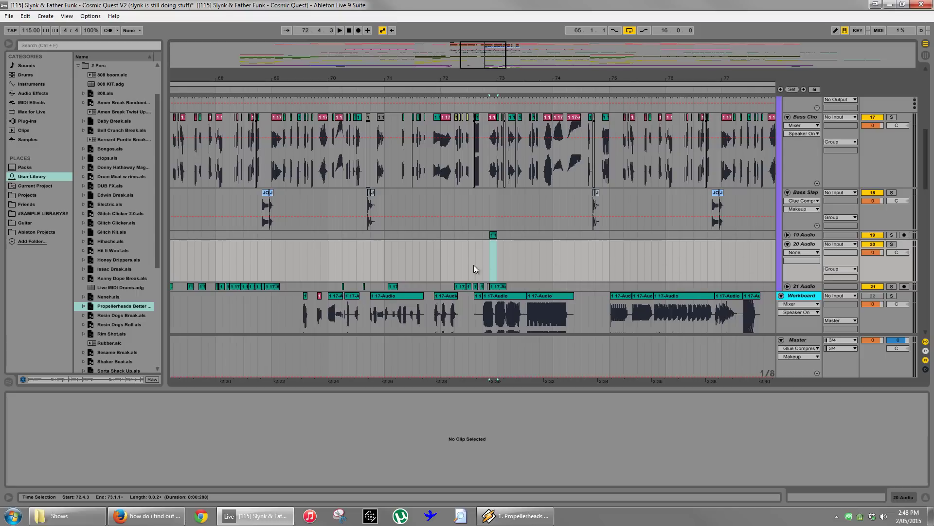
click(483, 265)
click(494, 237)
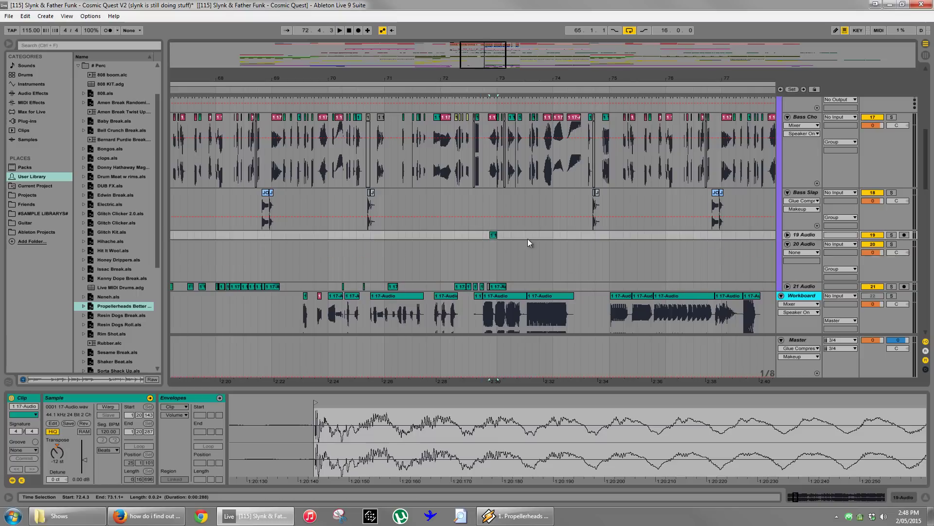
click(490, 266)
click(787, 287)
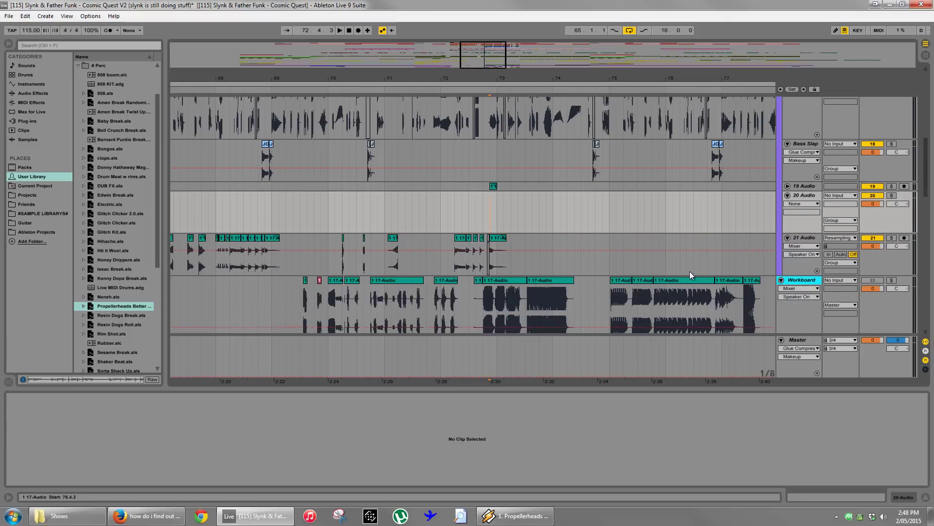
scroll(806, 253, up, 2)
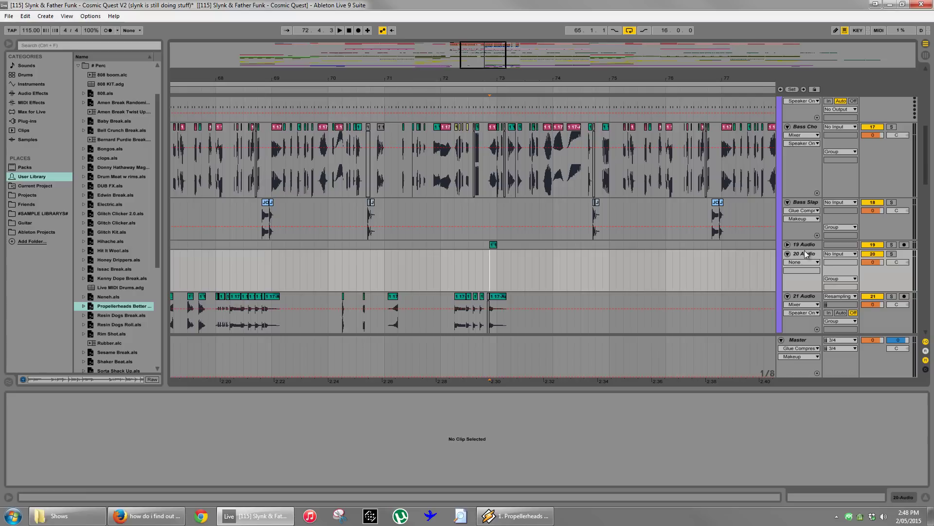
click(800, 244)
click(506, 272)
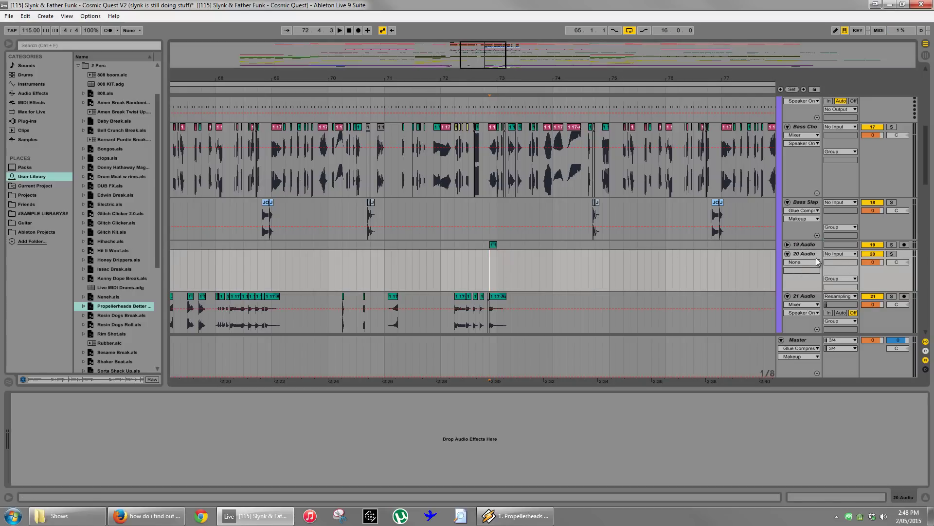
Record the soloed Bass group onto the armed 20 Audio track from 72.4.3, using Resampling as the input.
click(839, 253)
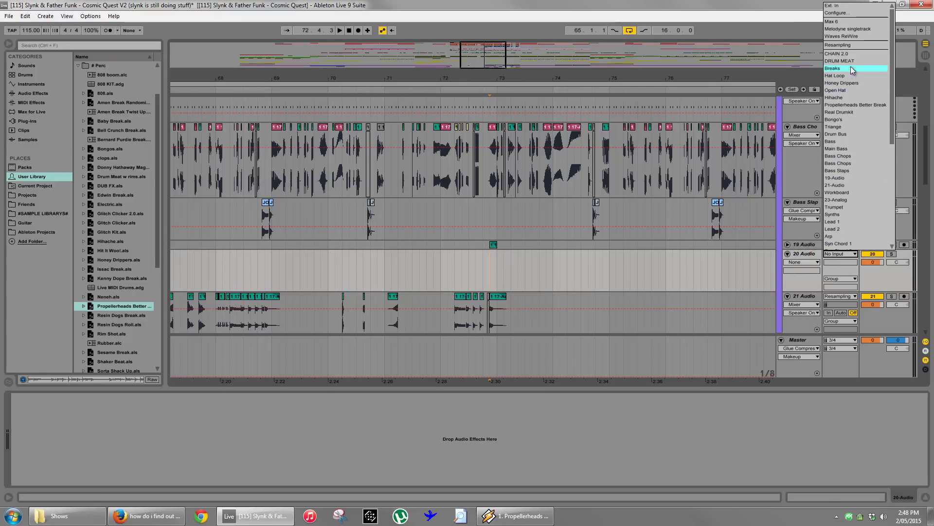
click(847, 55)
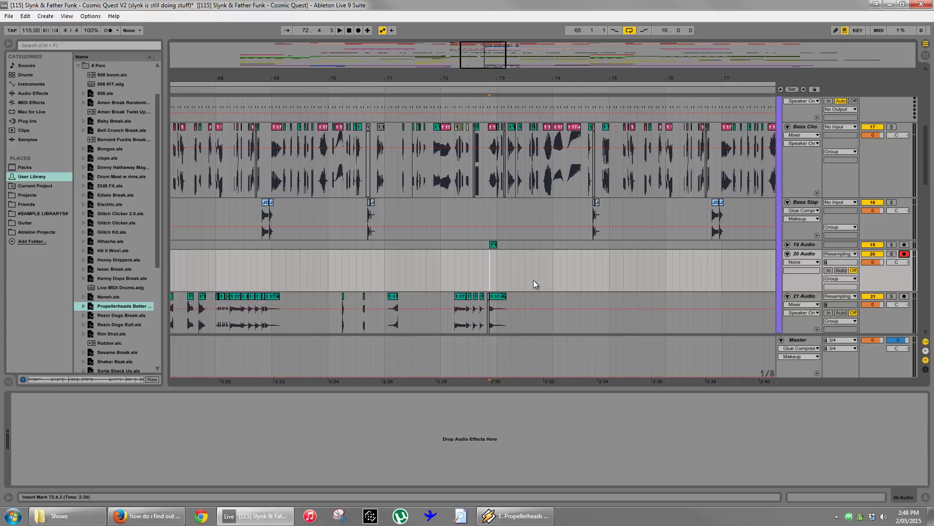
scroll(534, 279, up, 5)
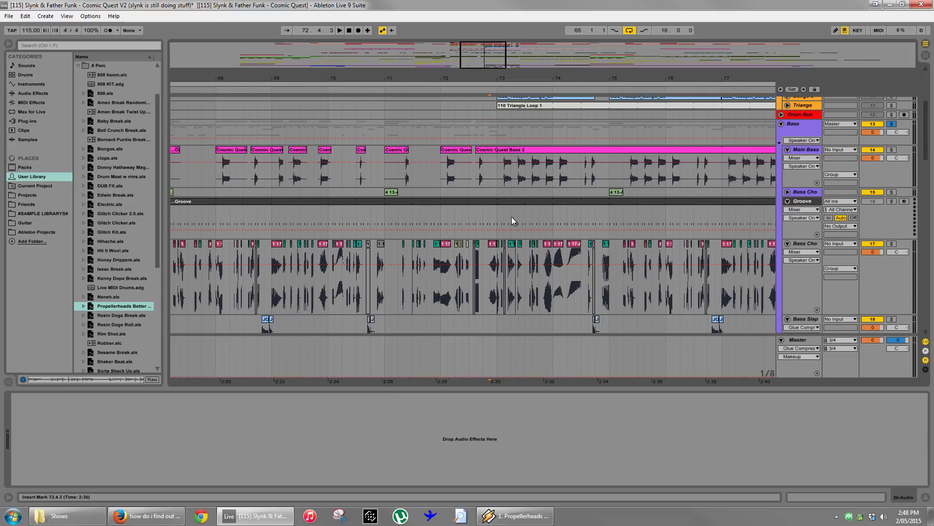
scroll(503, 264, down, 4)
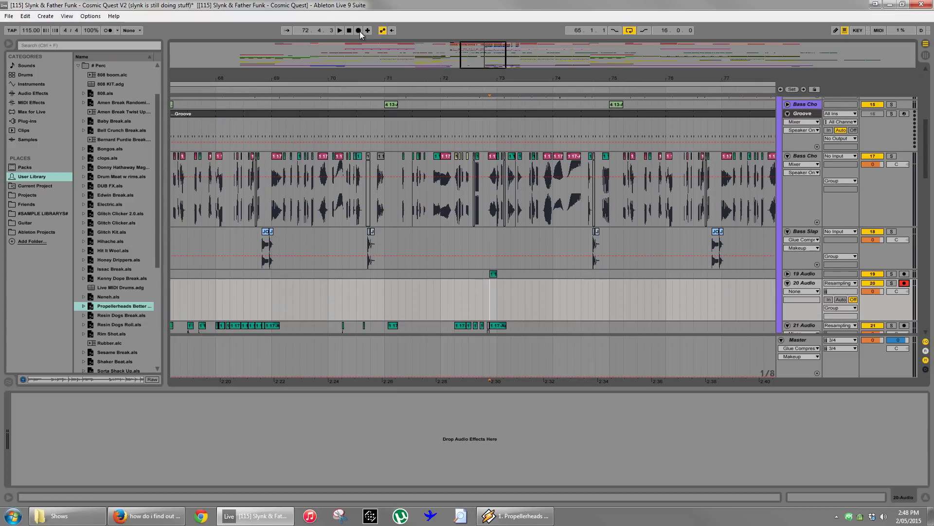
click(358, 30)
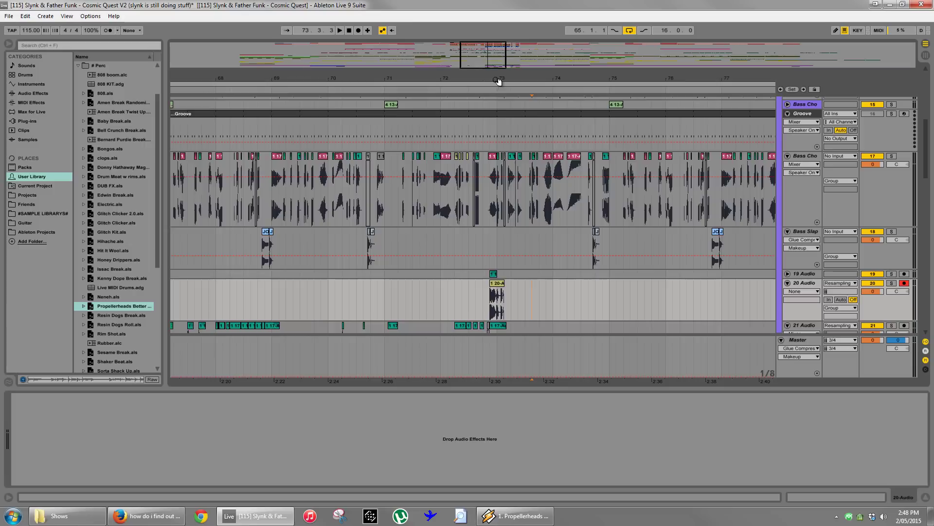
Move the recorded clip onto the lower Bass Chops track at 72.4.3 and delete the clip sliver just before it.
drag(499, 82, 467, 165)
click(500, 292)
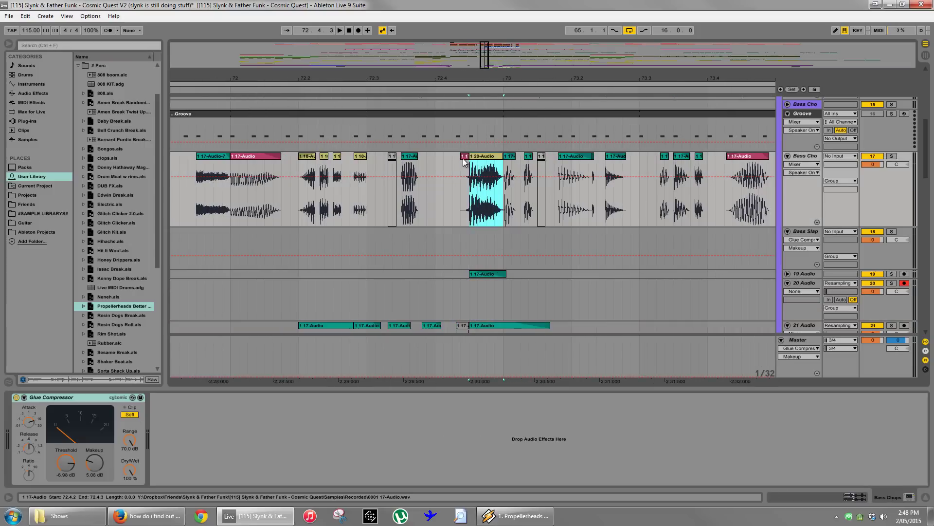
click(464, 162)
key(Delete)
Delete the original clip at 72.4.3 with its 19 Audio track, and remove the emptied recording track.
click(497, 272)
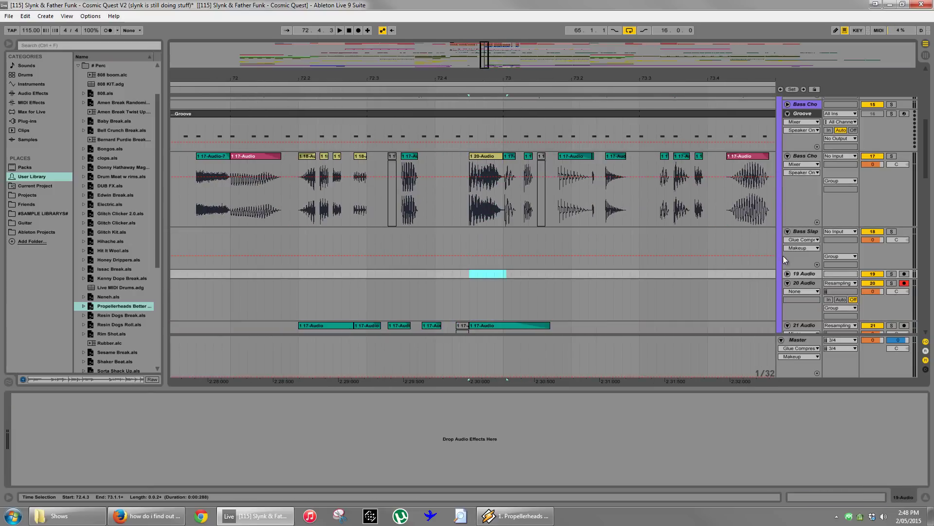
click(802, 274)
key(u)
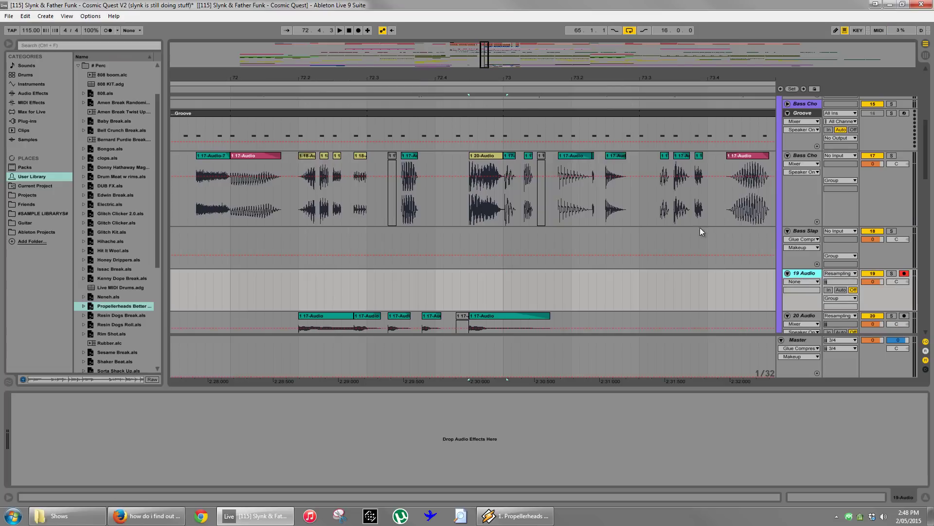
drag(467, 82, 467, 79)
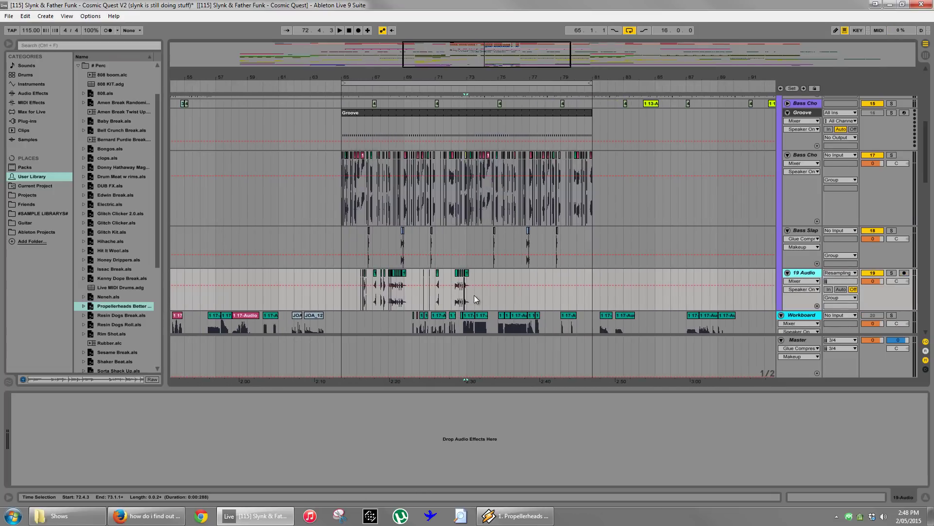
Duplicate the remaining 19 Audio track's clips from bars 65 to 73 onto bars 73 to 81.
drag(474, 295, 520, 289)
click(616, 302)
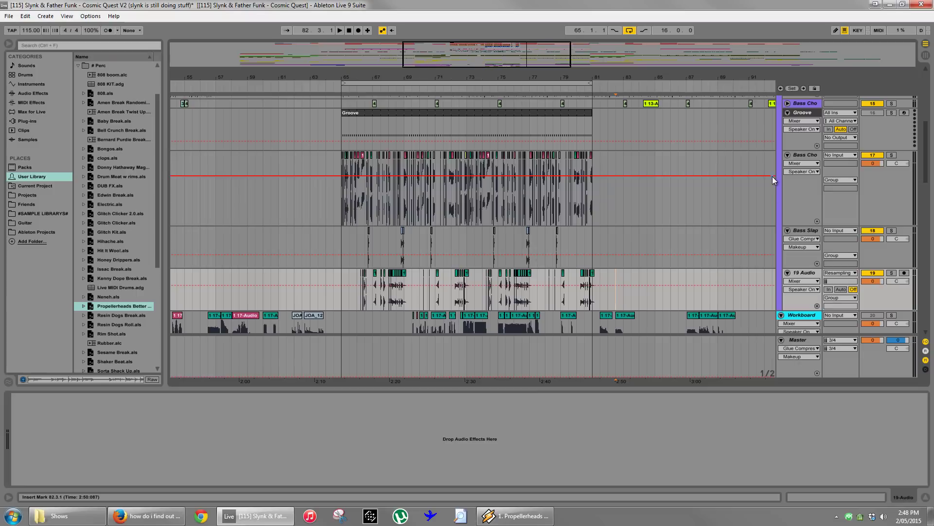
right_click(803, 271)
click(827, 312)
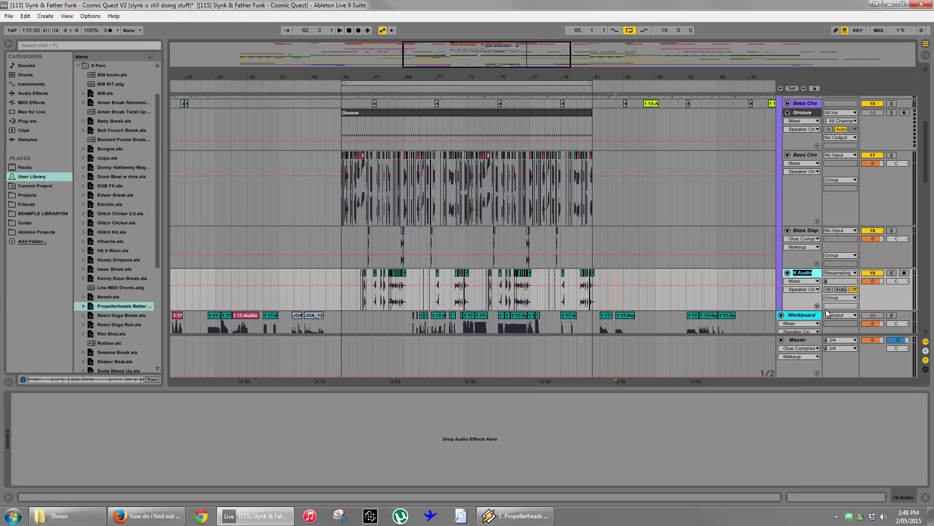
key(BackSpace)
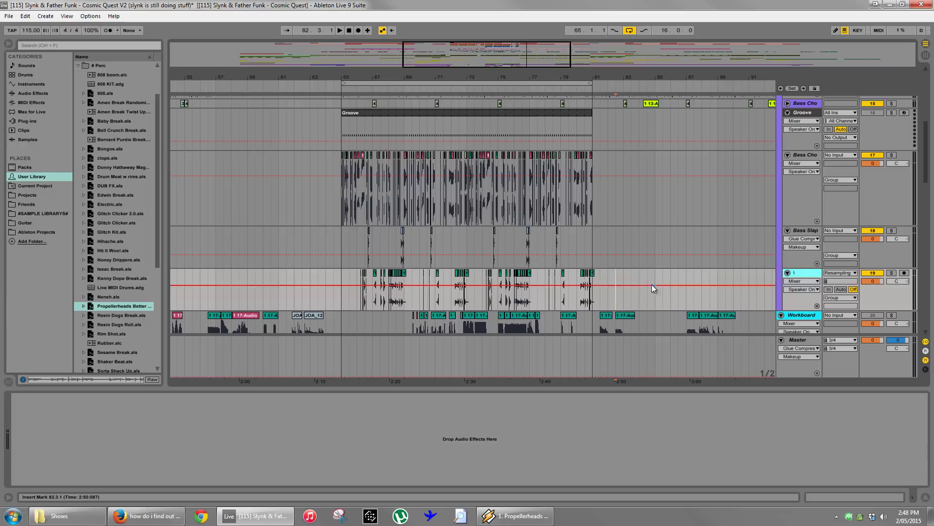
Solo the bass group's lowest track and play its clips around bars 75 and 66.
click(517, 277)
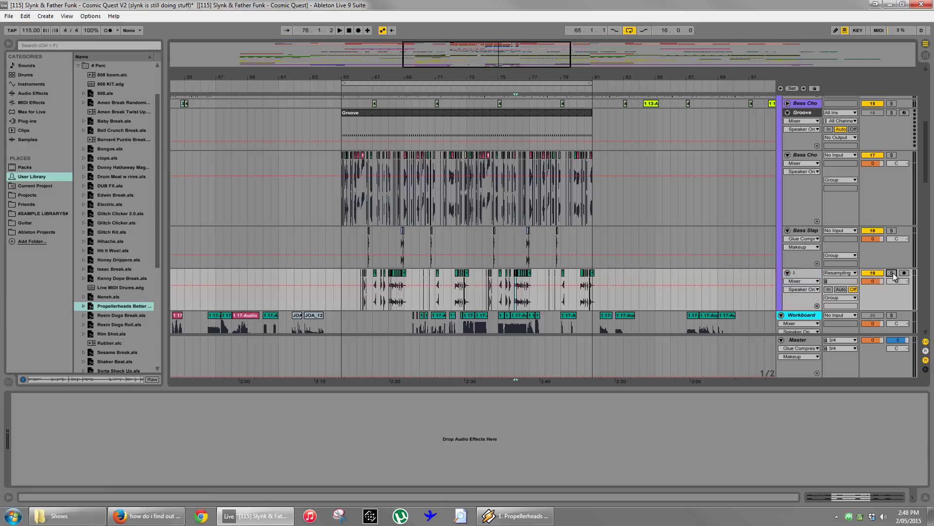
click(893, 275)
key(space)
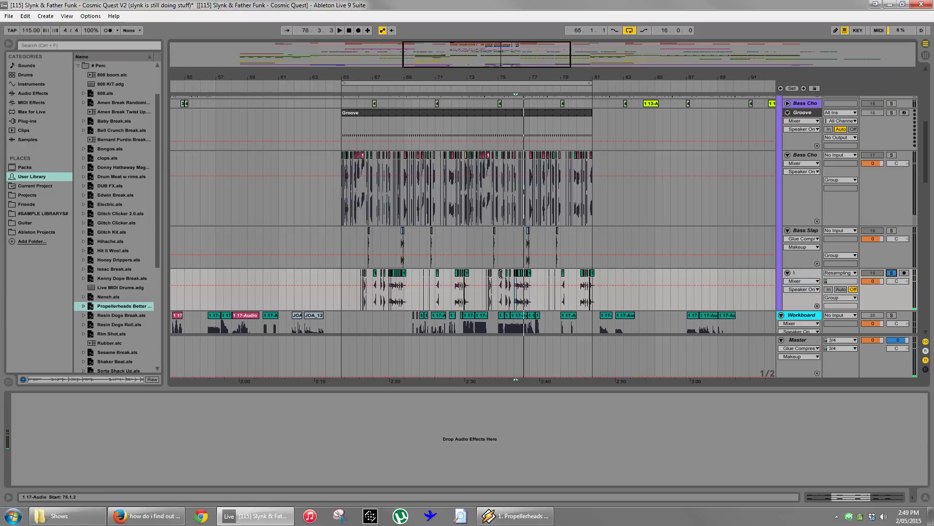
drag(500, 287, 502, 287)
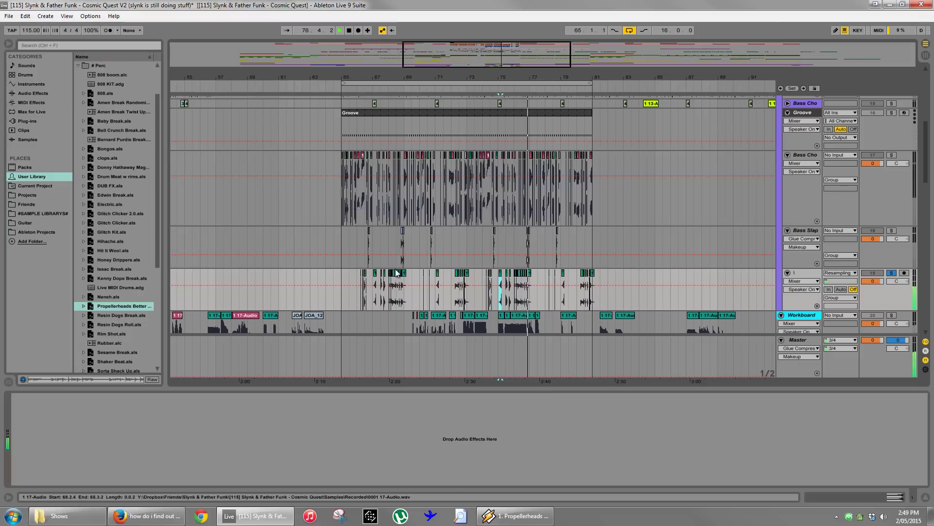
click(362, 272)
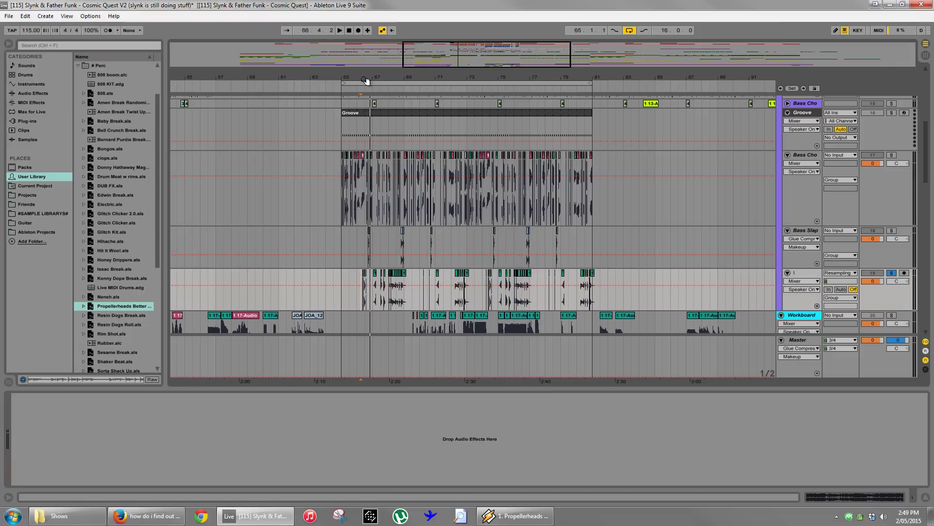
Audition the individual short clips on the soloed track between 66.2.1 and 66.3.
drag(366, 80, 388, 252)
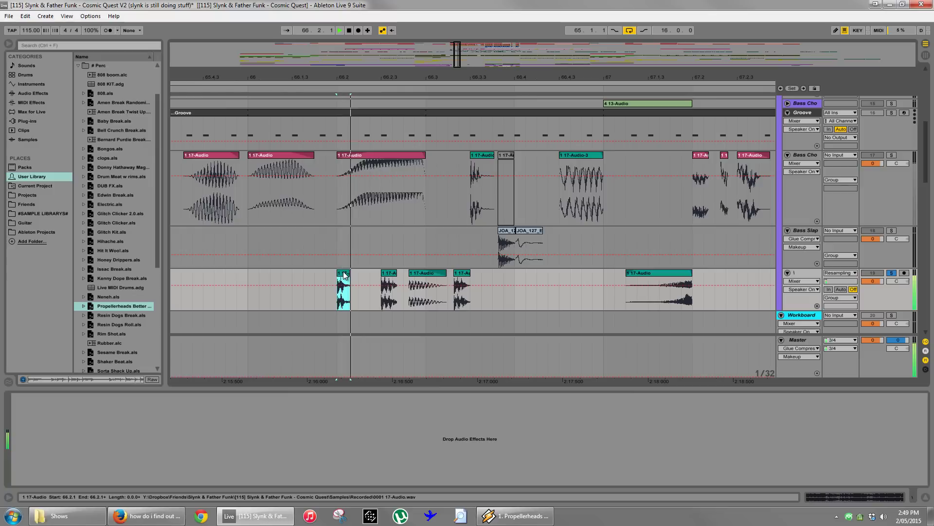
click(431, 280)
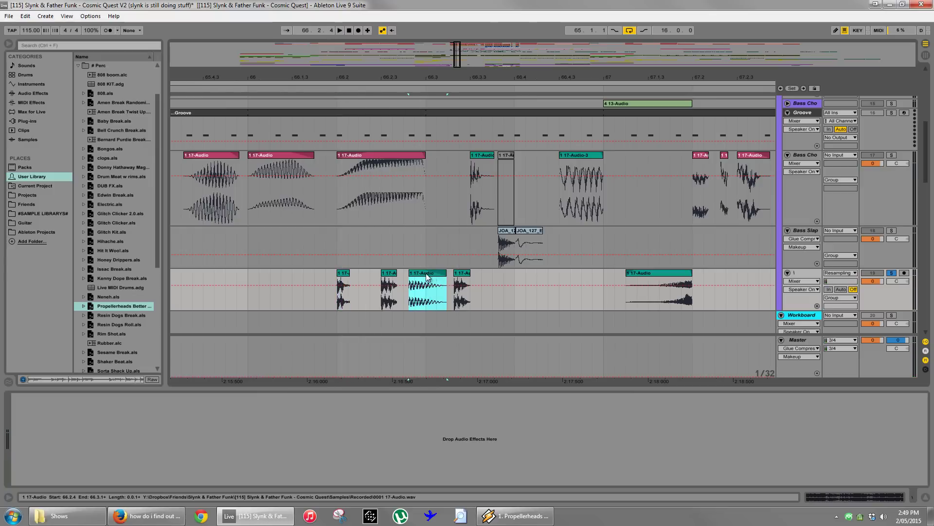
drag(426, 276, 427, 217)
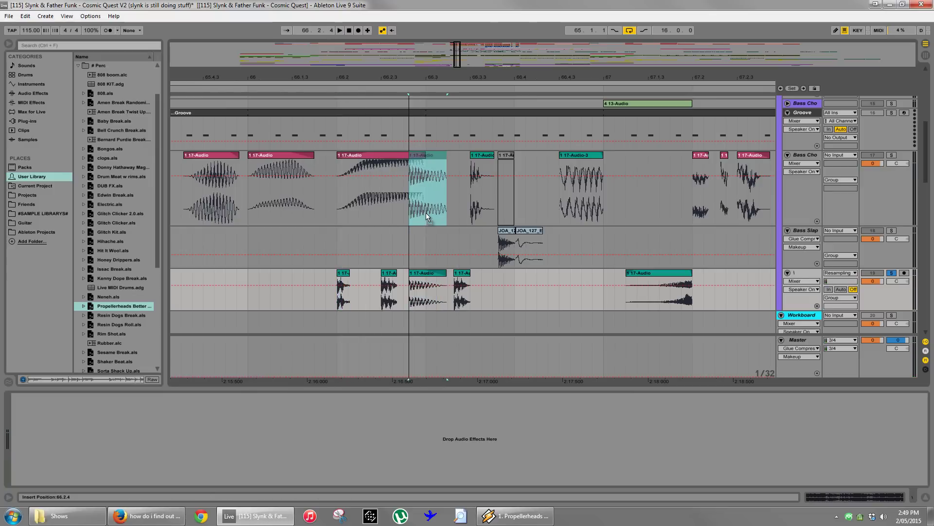
click(427, 271)
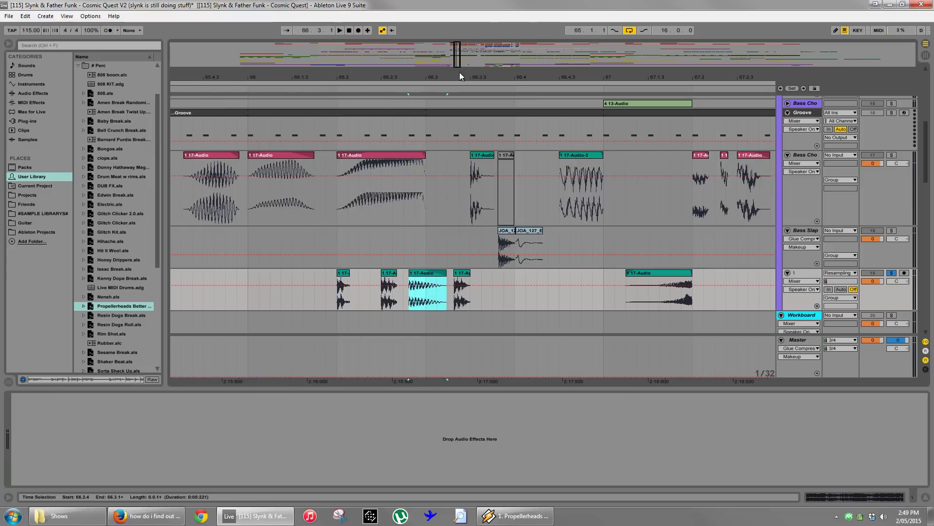
drag(439, 69, 440, 49)
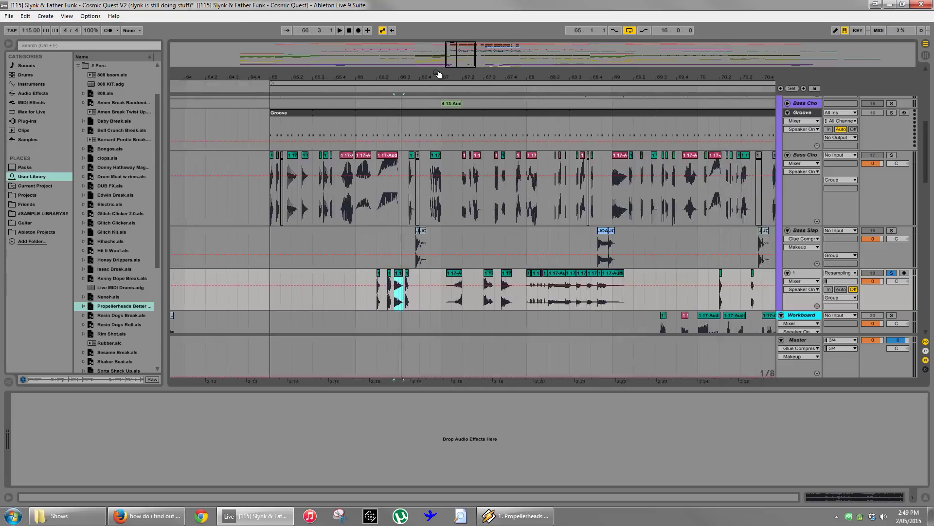
Rename the soloed bass track as Riff Thing.
right_click(802, 270)
click(832, 316)
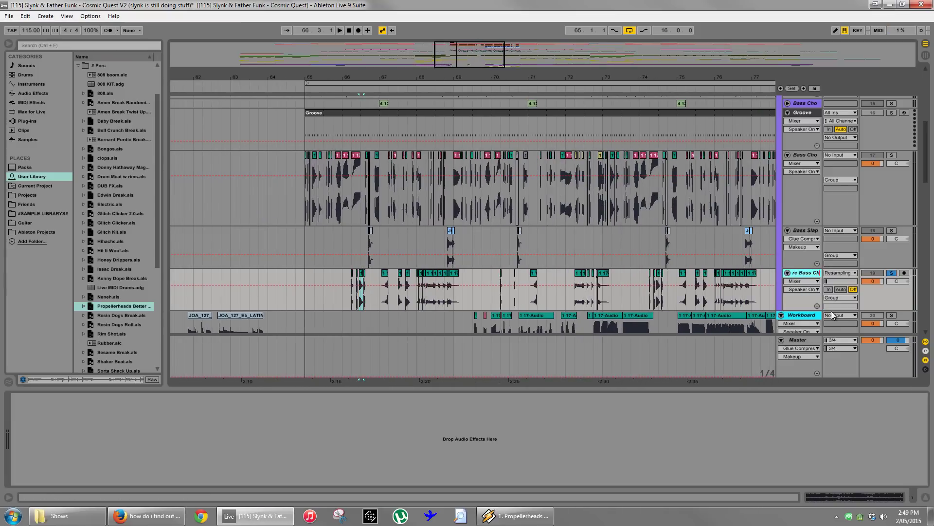
key(BackSpace)
key(BackSpace)
key(BackSpace)
key(BackSpace)
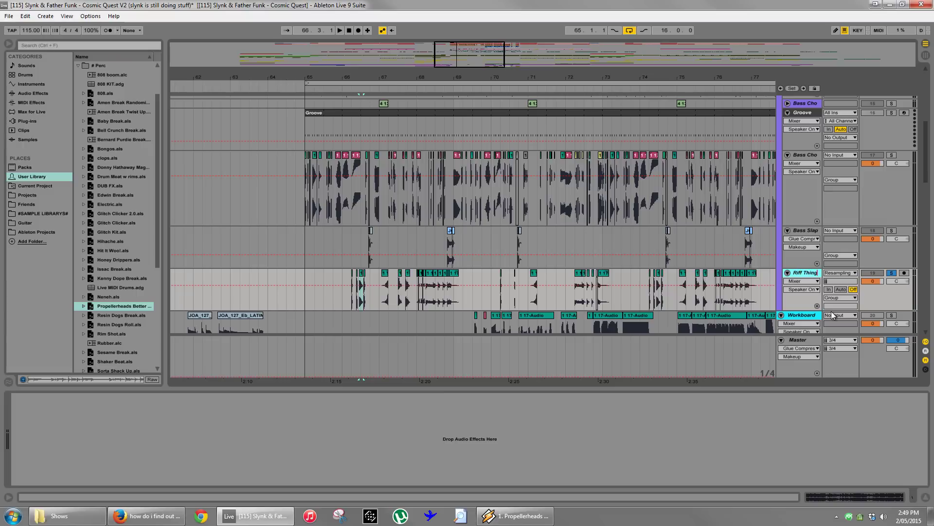
Fold the lower Bass Chops, Bass Slap, Riff Thing and Groove tracks in the Bass group.
drag(506, 76, 454, 74)
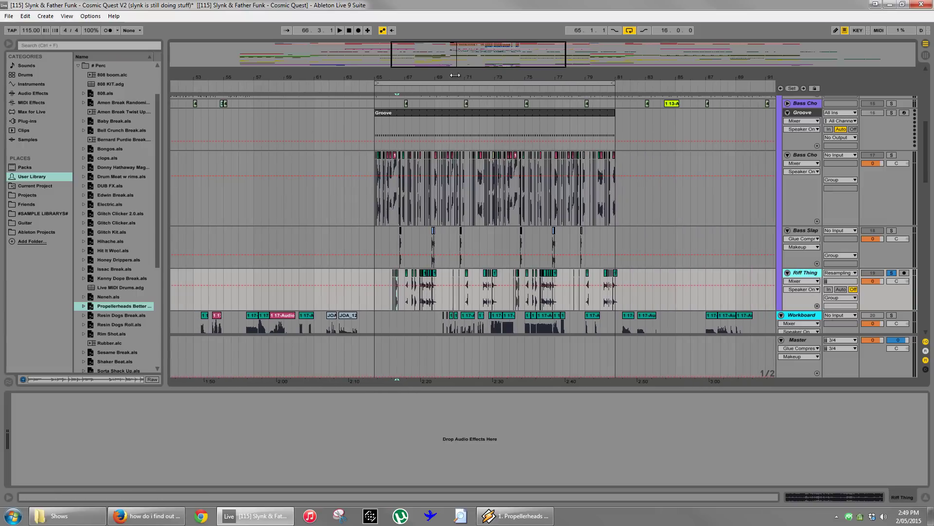
right_click(803, 156)
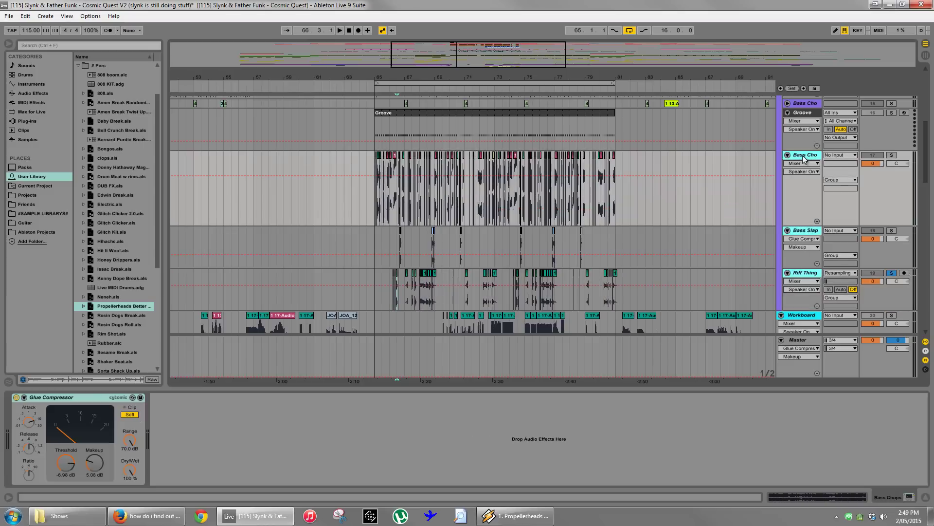
click(796, 234)
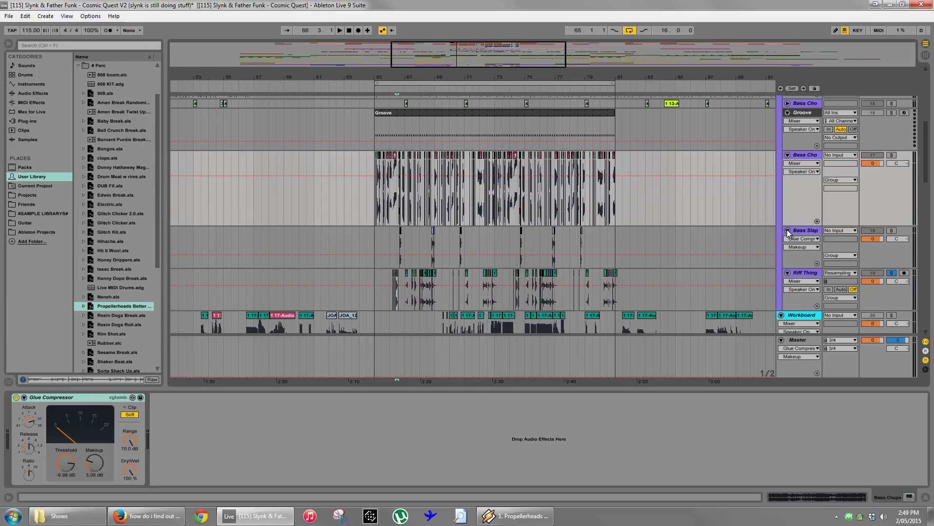
click(788, 231)
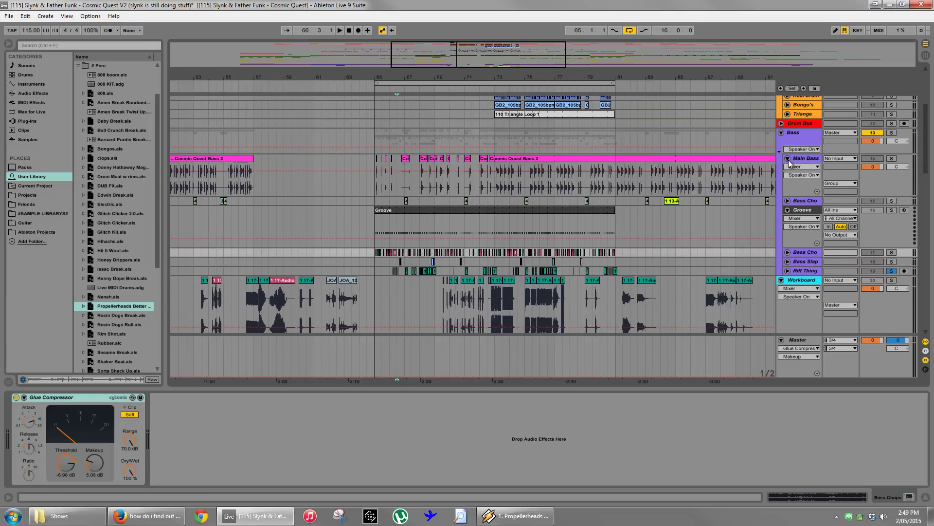
click(787, 158)
click(788, 177)
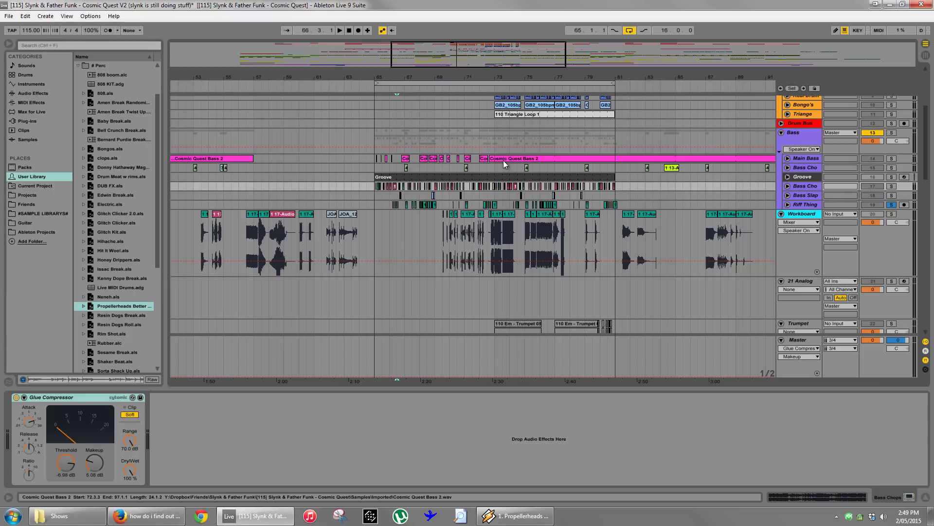
Clear bars 73 to 81 on the Main Bass track and fill them with a duplicate of bars 65 to 73.
click(787, 158)
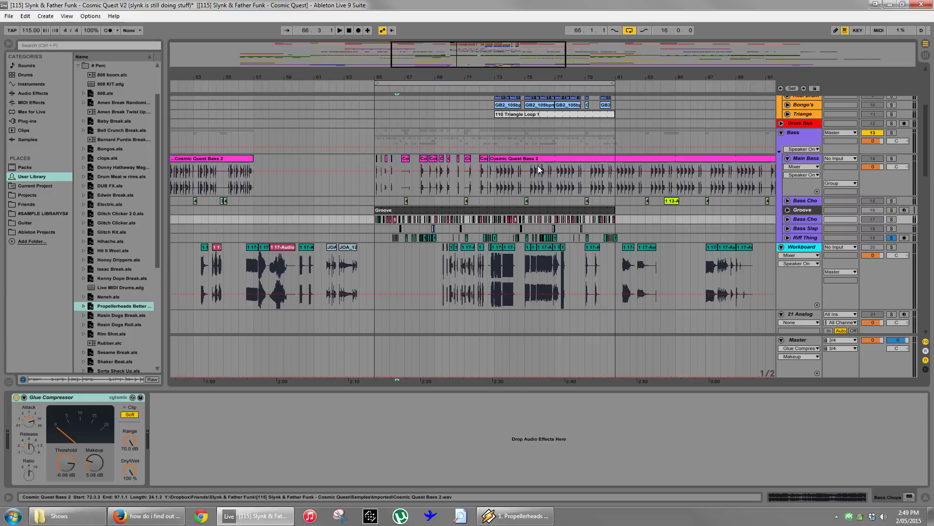
drag(500, 182, 615, 185)
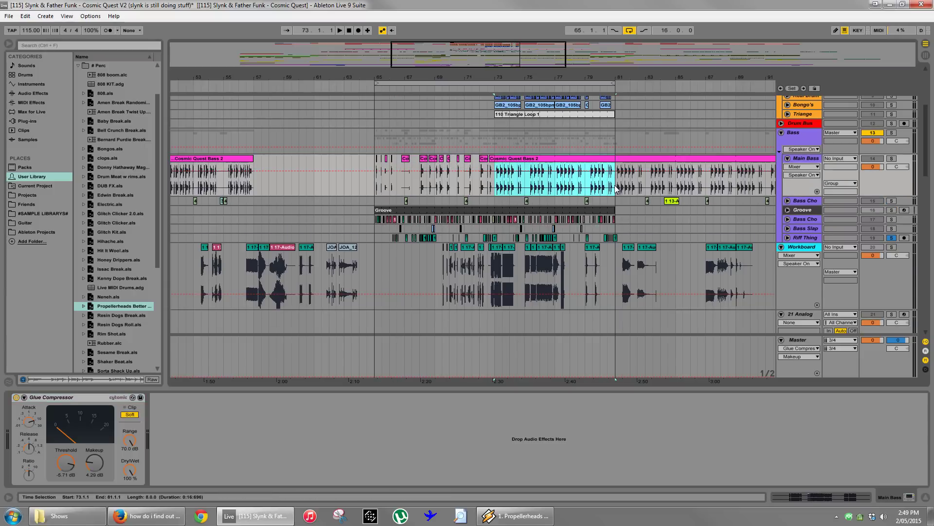
drag(497, 185, 373, 173)
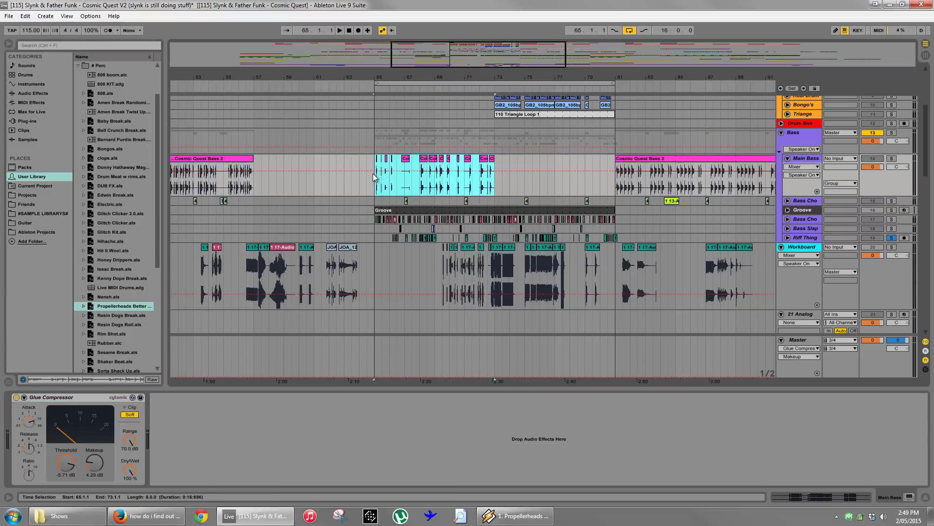
key(ctrl+d)
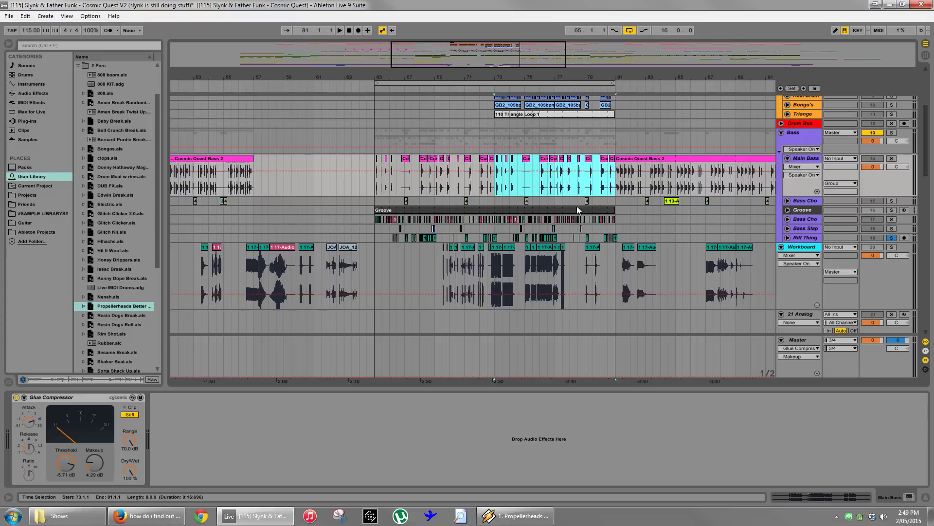
Fold the Workboard and 21 Analog tracks.
scroll(628, 246, down, 3)
click(782, 198)
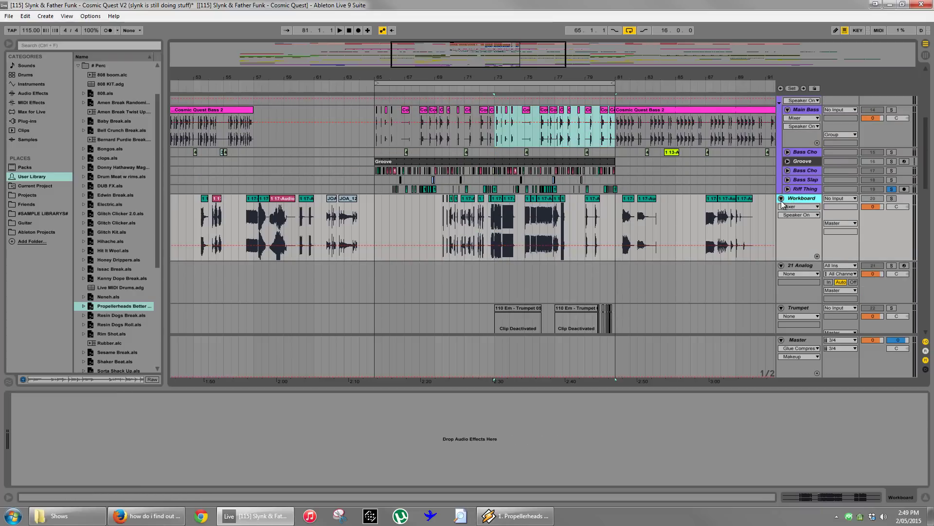
click(781, 198)
drag(617, 76, 617, 49)
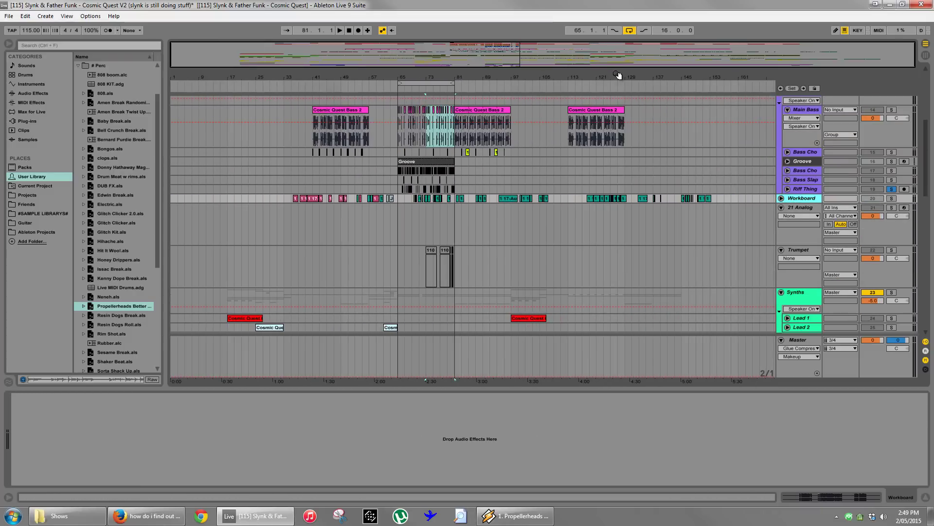
click(781, 208)
Rename the 21 Analog track as Ref.
right_click(795, 208)
click(823, 246)
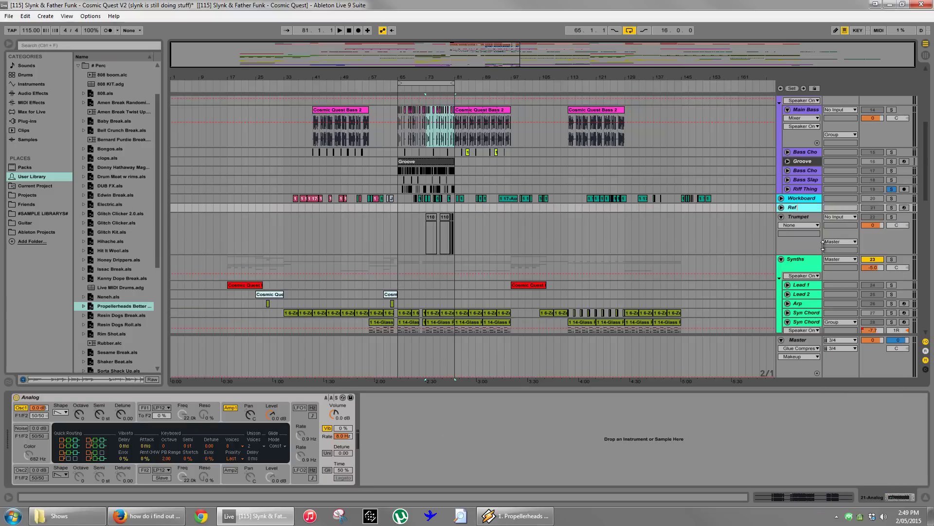
text(Ref)
key(Return)
Colour the Ref and Workboard tracks dark grey.
right_click(801, 207)
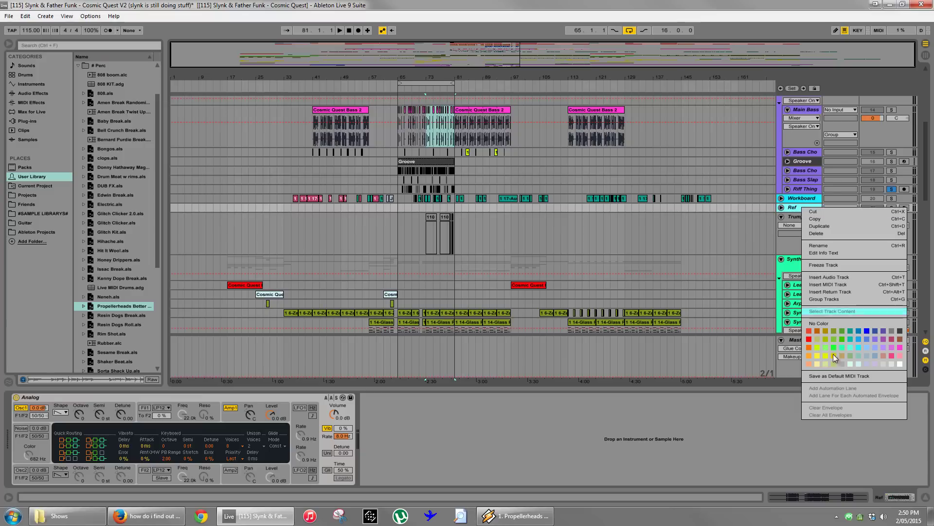
click(833, 354)
scroll(795, 201, up, 3)
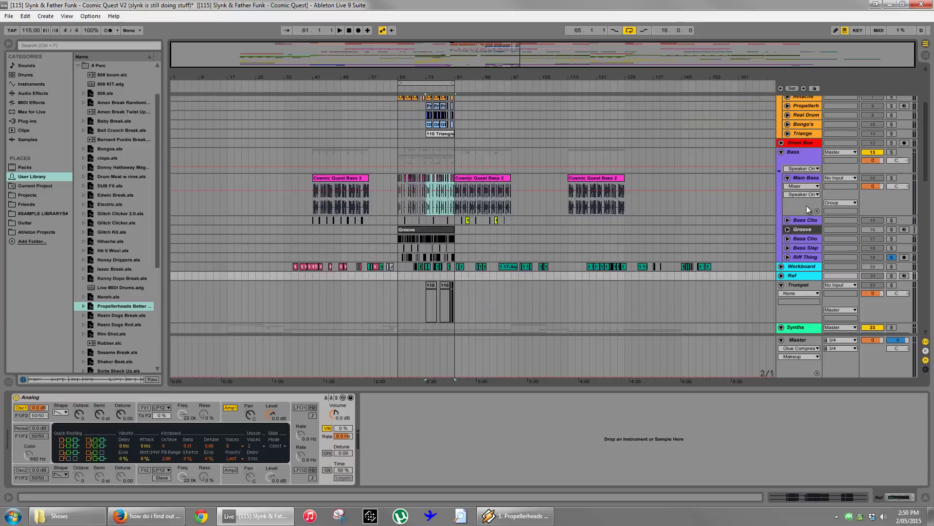
scroll(807, 205, down, 1)
click(798, 238)
right_click(798, 240)
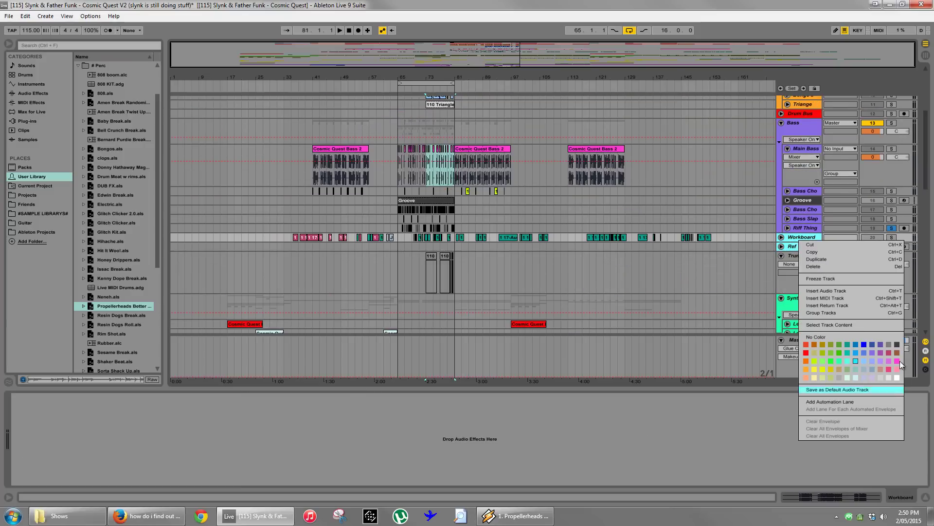
click(894, 341)
Move the Ref track up to sit directly below CHAIN 2.0, above the DRUM MEAT track.
scroll(796, 211, up, 5)
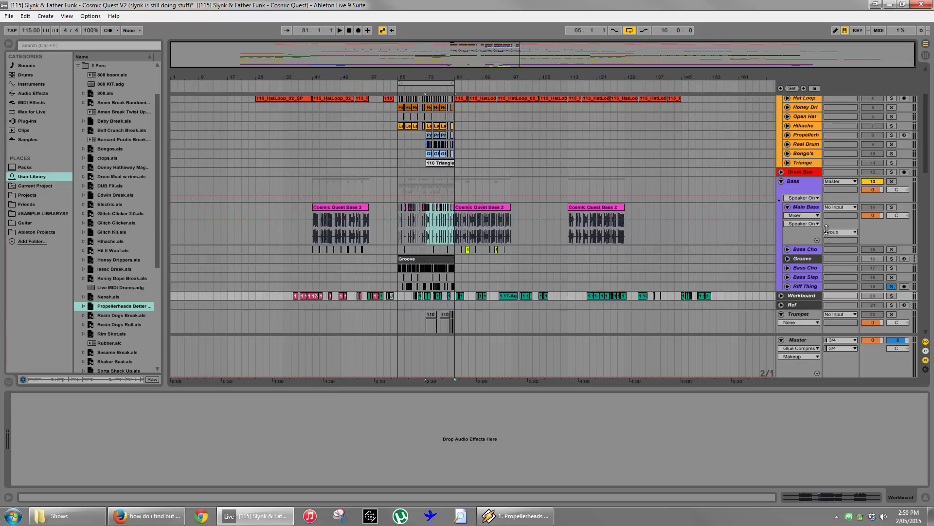
click(802, 98)
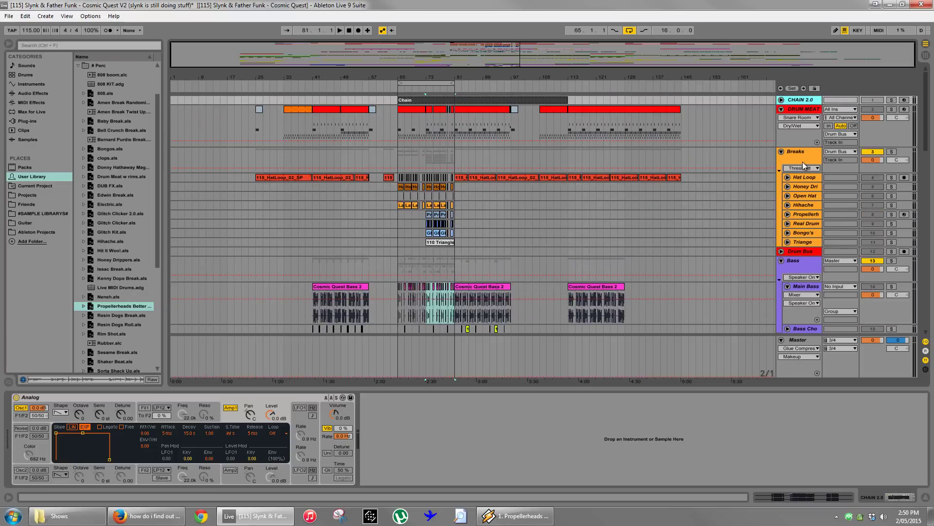
scroll(802, 161, down, 4)
click(808, 278)
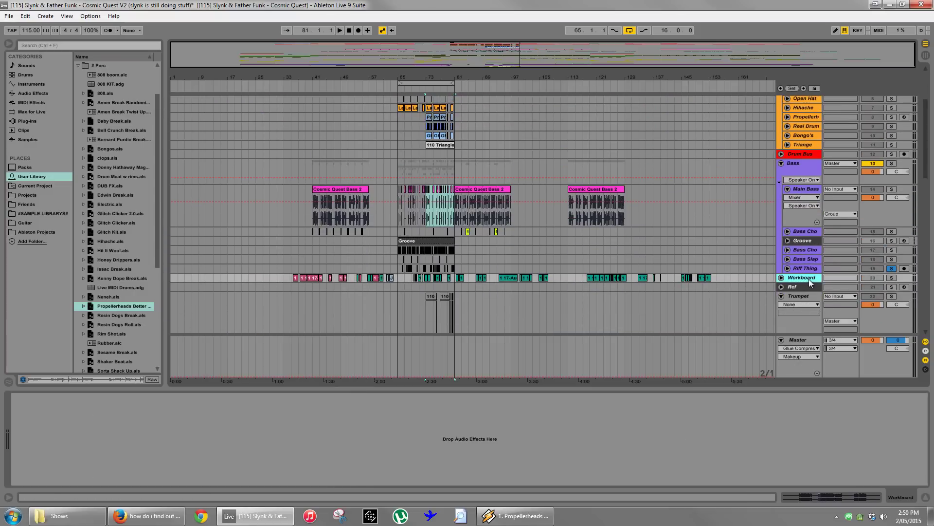
click(805, 286)
scroll(799, 98, up, 2)
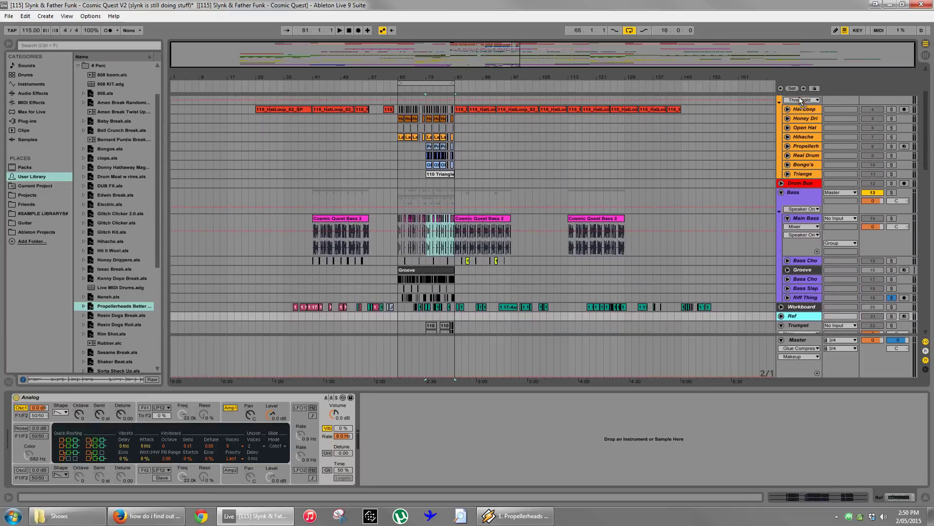
scroll(799, 98, up, 3)
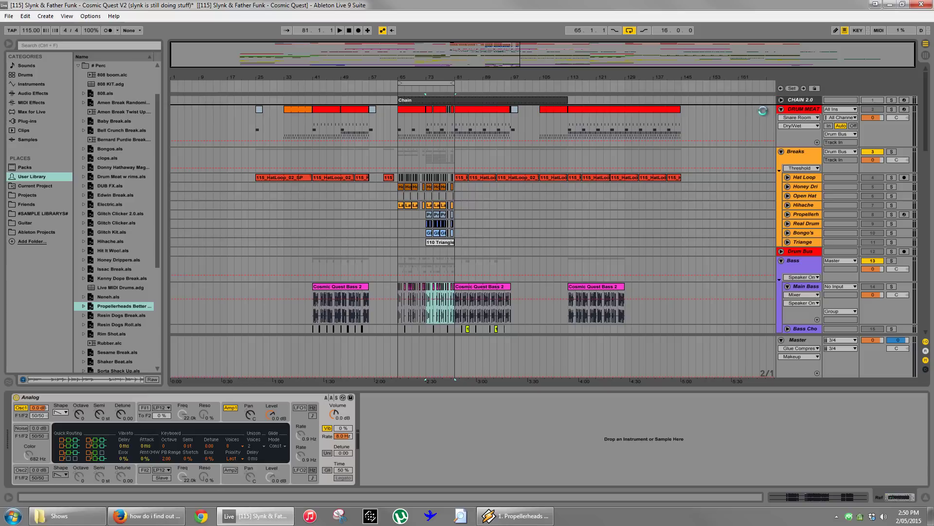
scroll(803, 124, up, 1)
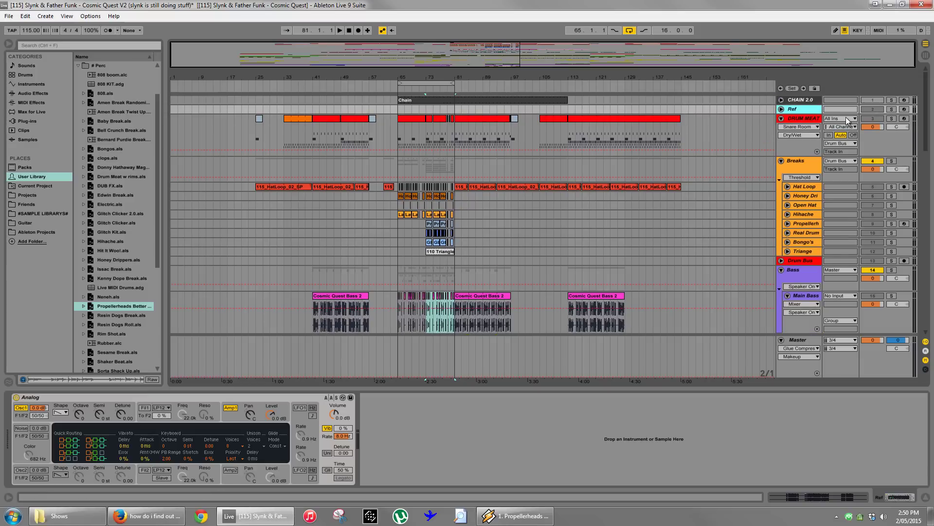
Arm and solo the Ref track.
click(904, 109)
click(893, 111)
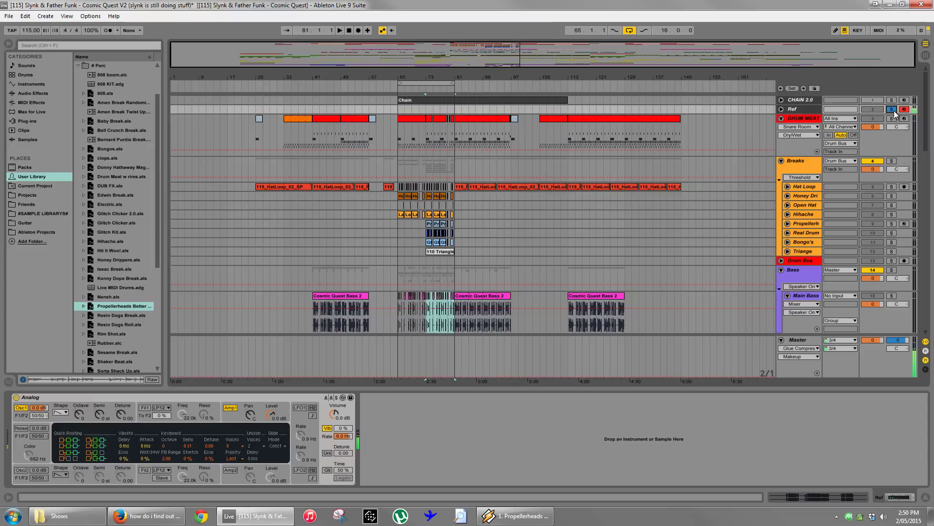
Fold the Trumpet track, and unfold and select the Syn Chord 1 track in the Synths group.
scroll(770, 133, down, 10)
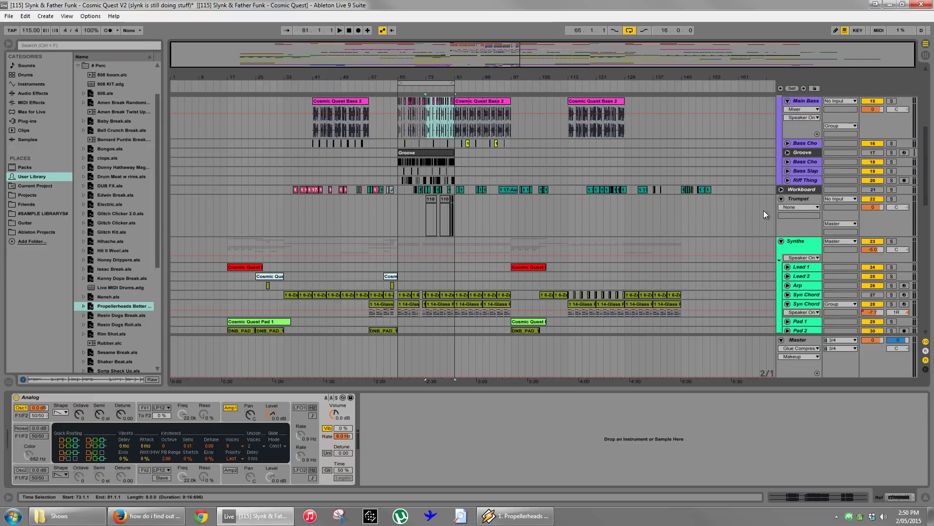
click(781, 199)
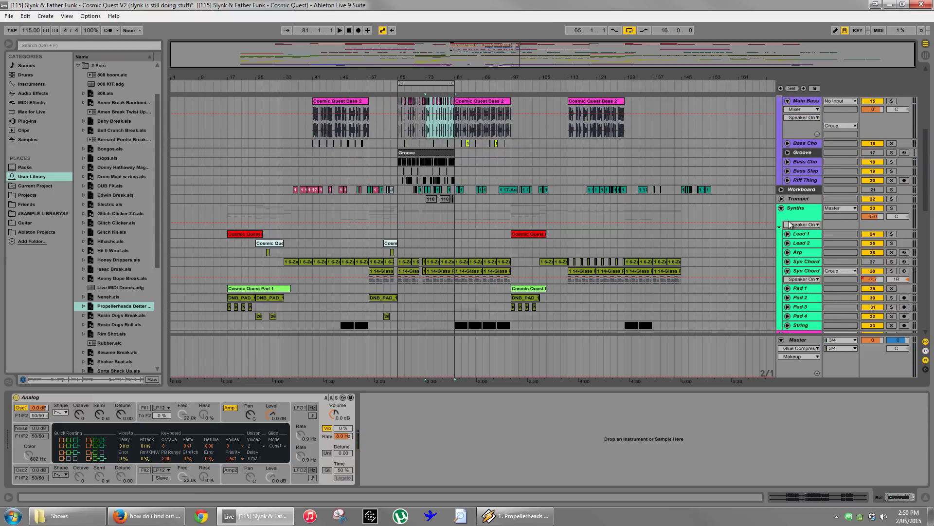
scroll(791, 224, down, 2)
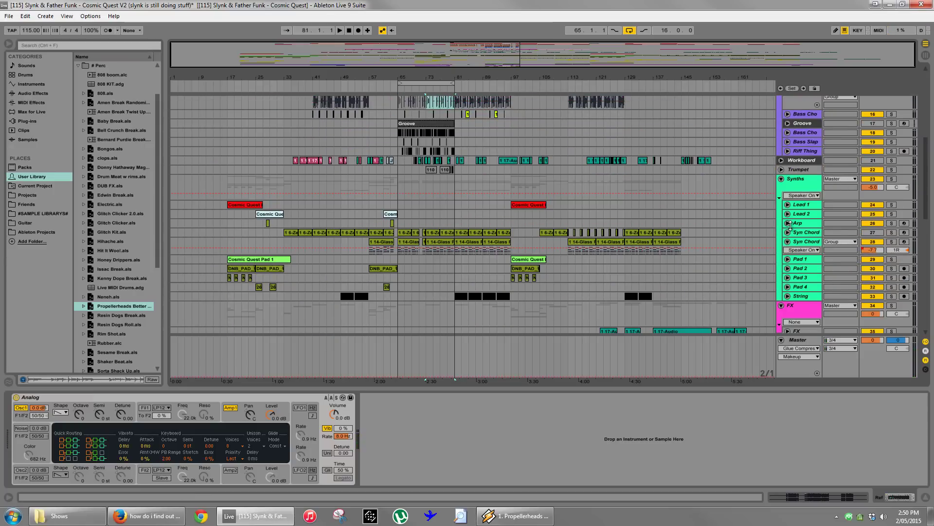
click(863, 233)
click(788, 233)
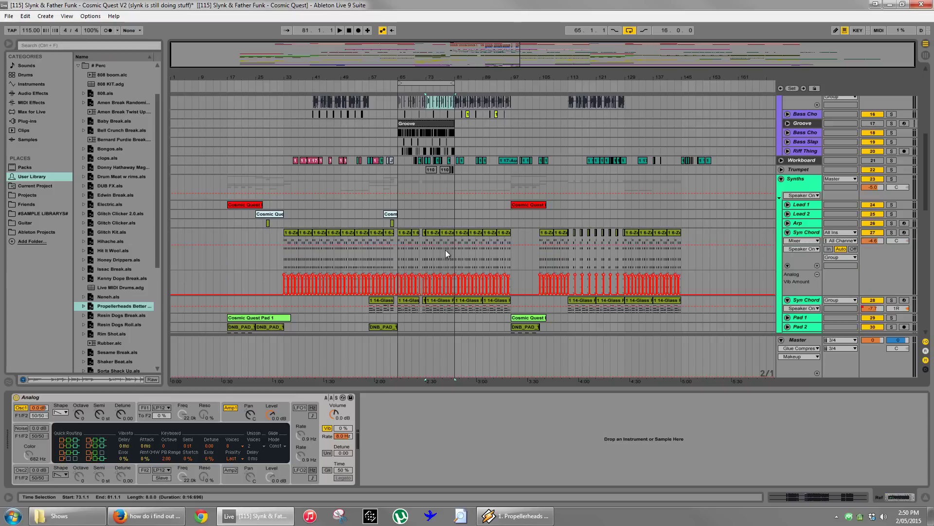
click(799, 235)
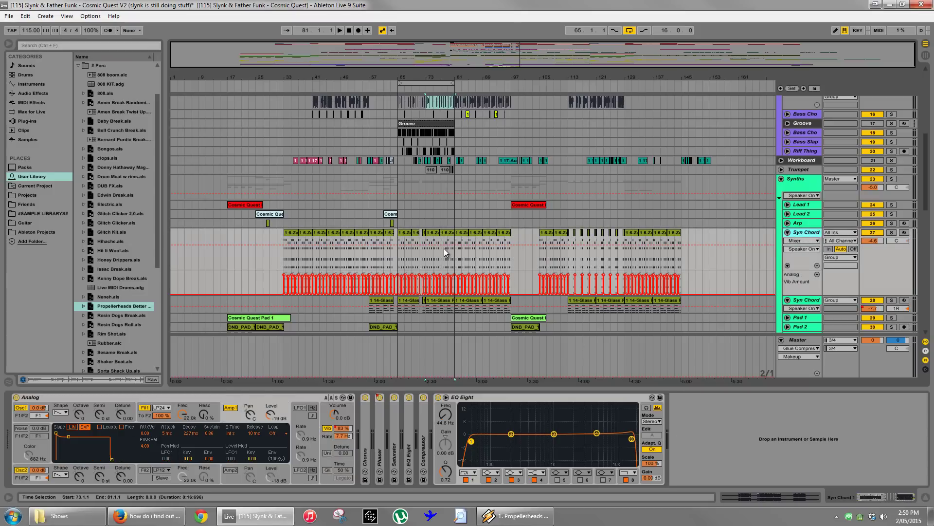
Play from bar 65 and briefly solo the Syn Chord 1 track to audition its part.
click(406, 234)
key(space)
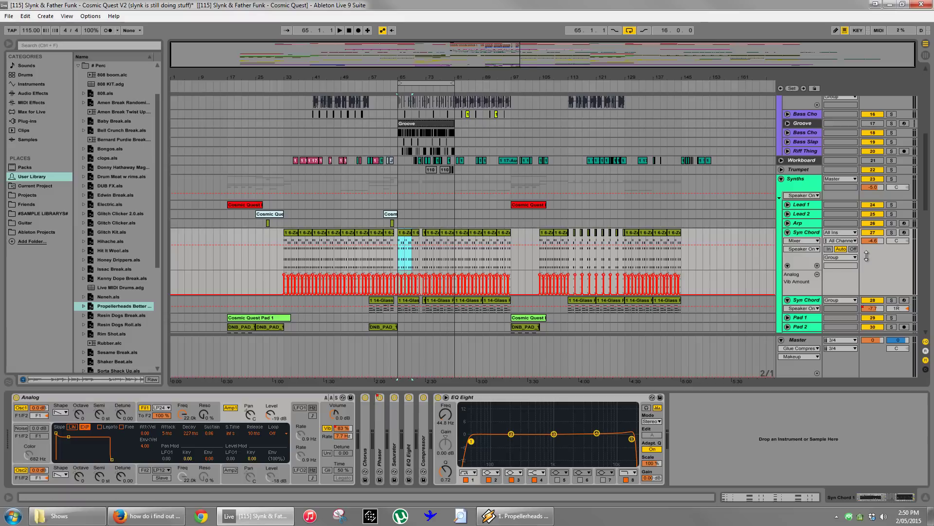
click(891, 233)
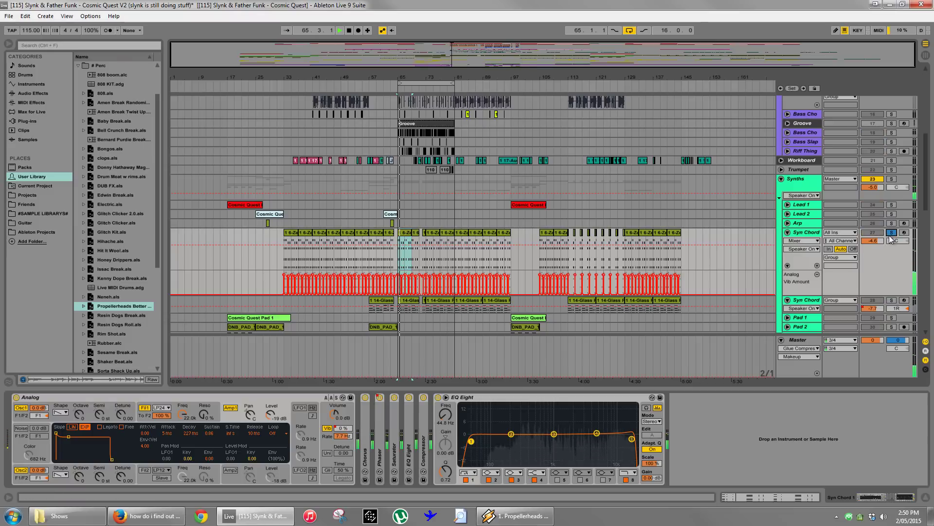
click(891, 233)
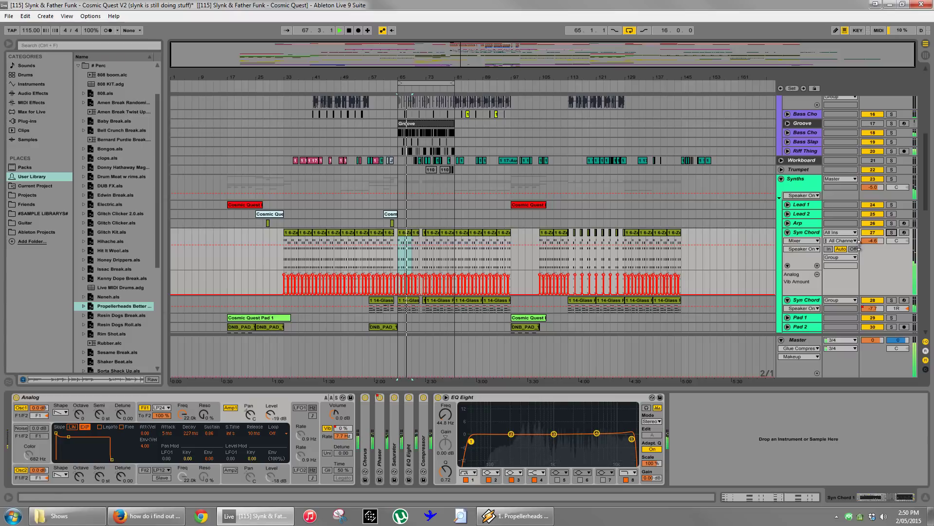
Delete the clips between bars 73 and 81 on the Syn Chord 1 and Syn Chord 2 tracks.
scroll(428, 102, up, 5)
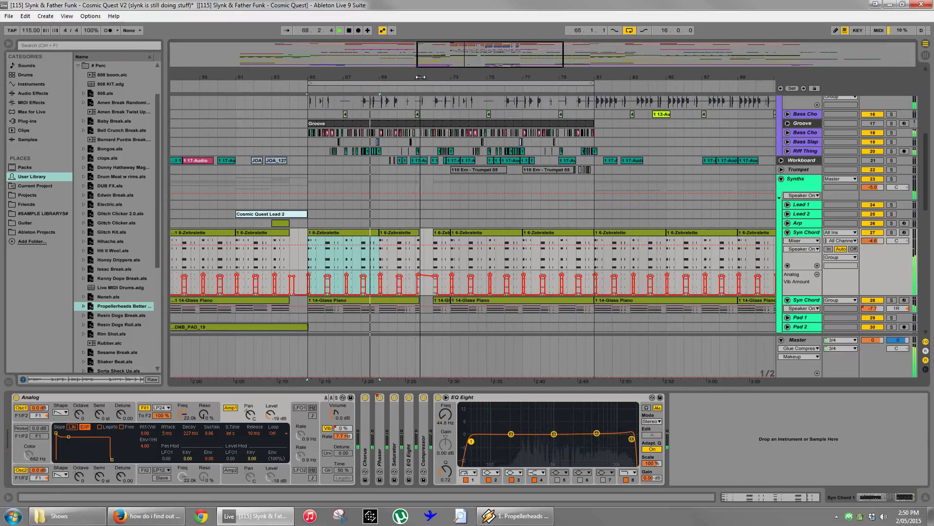
drag(457, 267, 465, 267)
shift+click(591, 263)
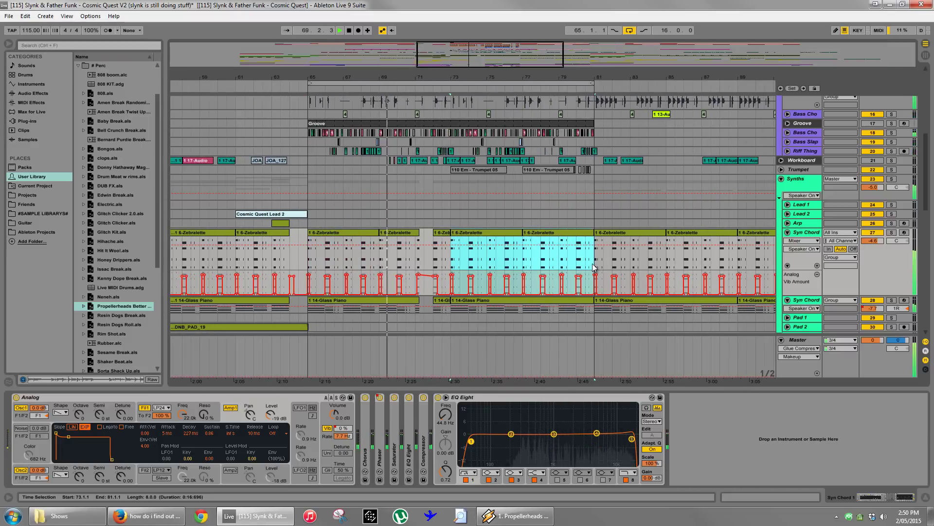
key(Delete)
click(470, 310)
key(Delete)
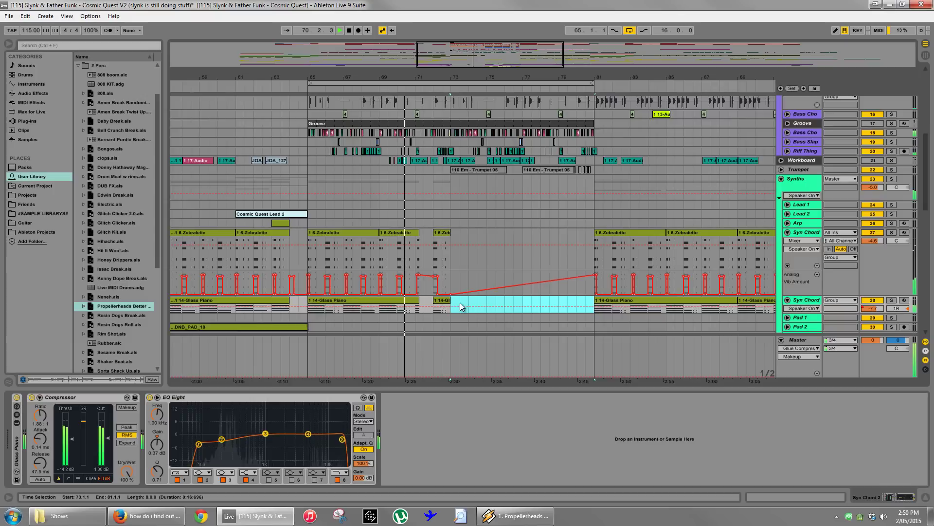
Undo the clip deletions on both Syn Chord tracks.
scroll(459, 302, down, 2)
key(ctrl+z)
key(ctrl+z)
key(ctrl+z)
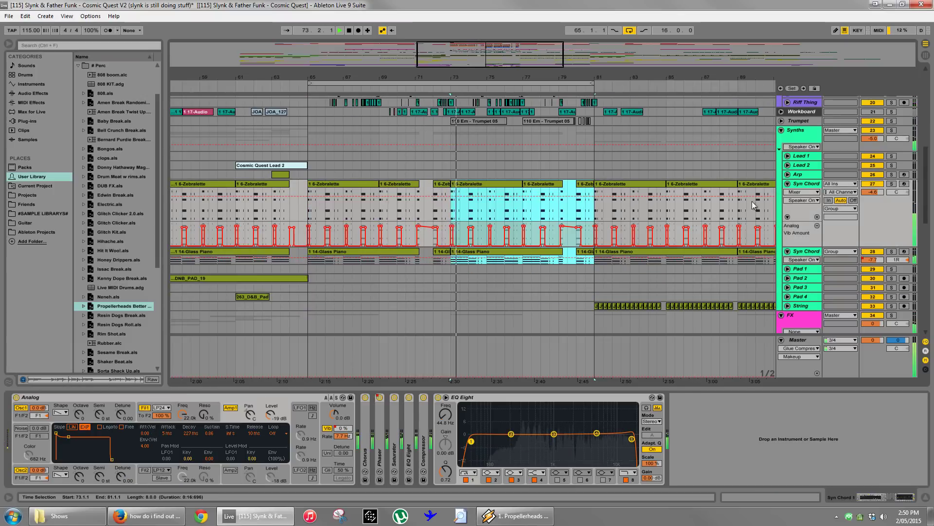
Delete the 6-Zebralette clips between bars 65 and 73 on the Syn Chord 1 track and check playback from bar 65.
click(362, 189)
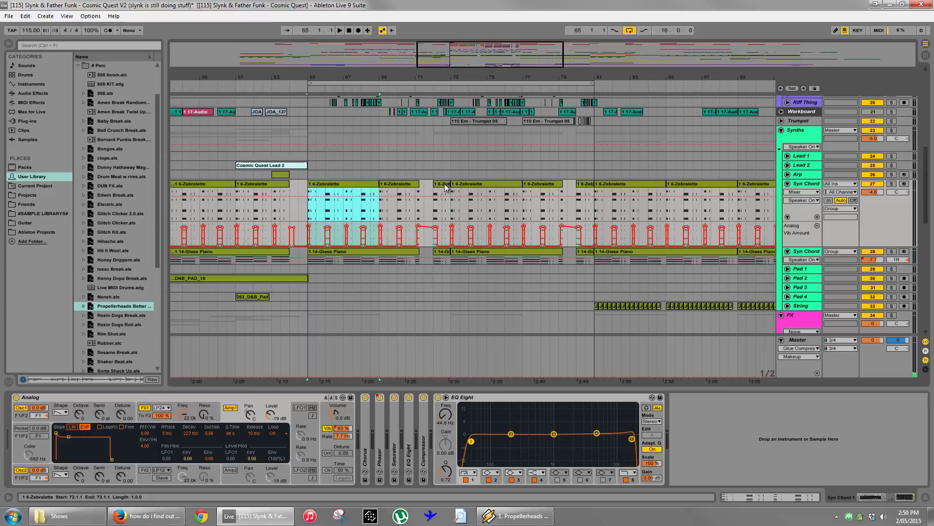
shift+click(446, 190)
key(Delete)
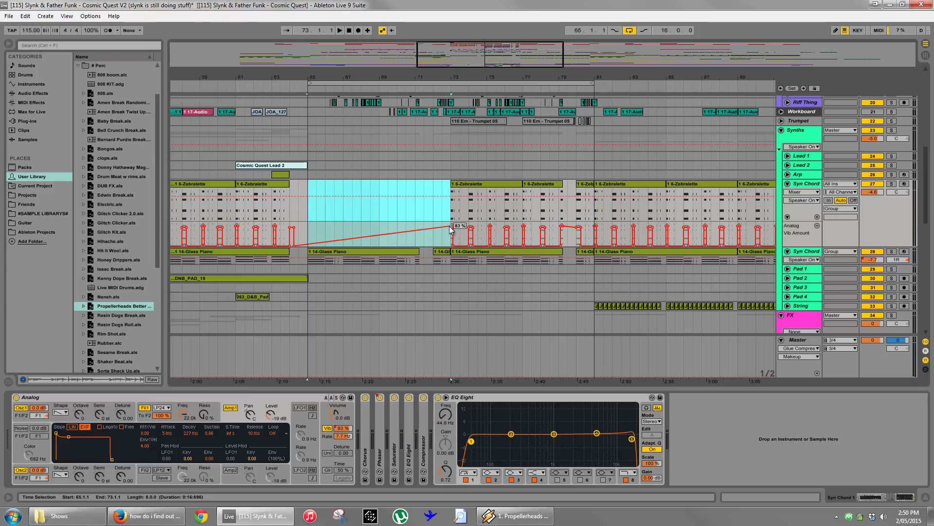
click(310, 210)
key(space)
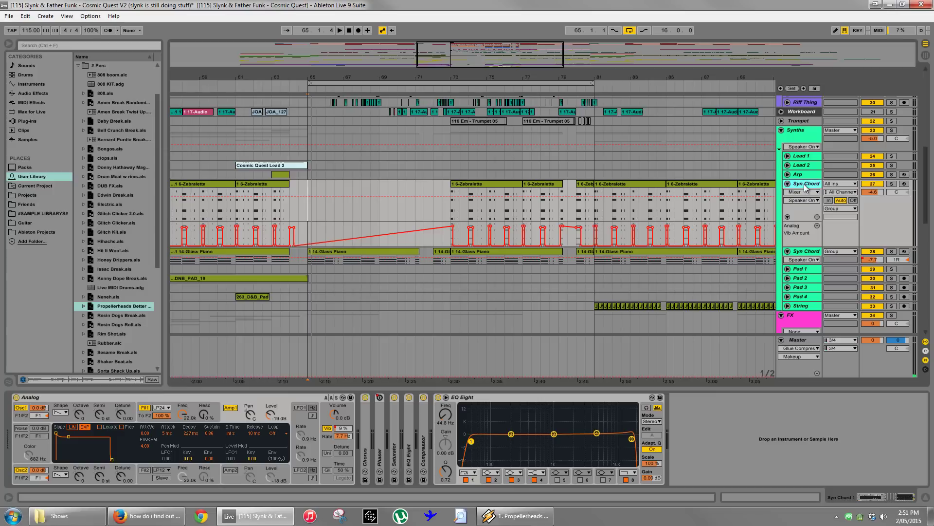
Show the Analog synth's Vib Amount automation on the Syn Chord 1 track and select the Analog device.
click(343, 429)
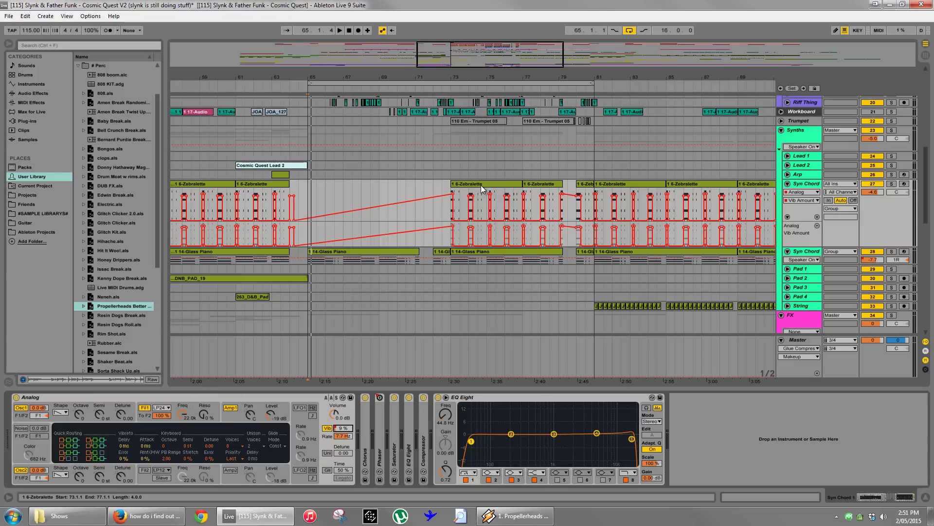
click(472, 254)
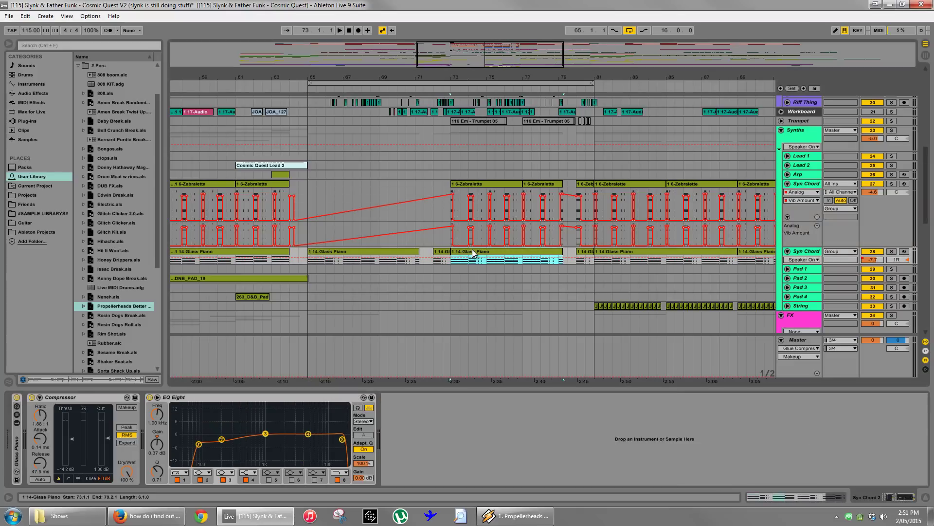
click(475, 187)
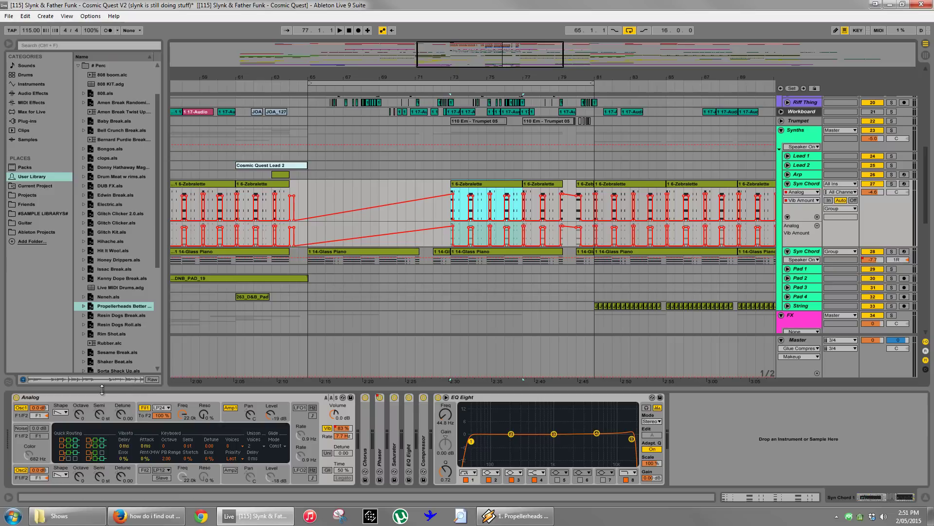
click(83, 399)
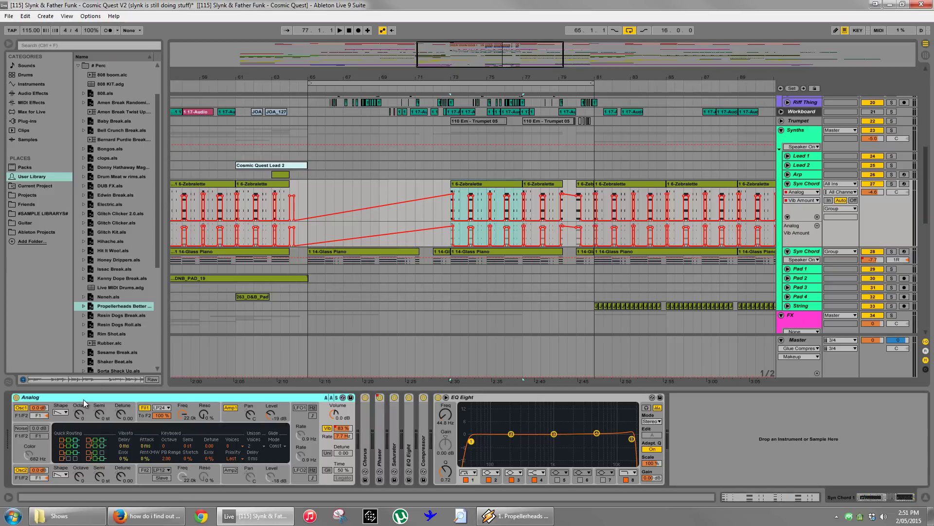
Play from bar 65 while examining the FX tracks and the trumpet, bass, sax and guitar stems in 44 Group.
click(309, 202)
key(space)
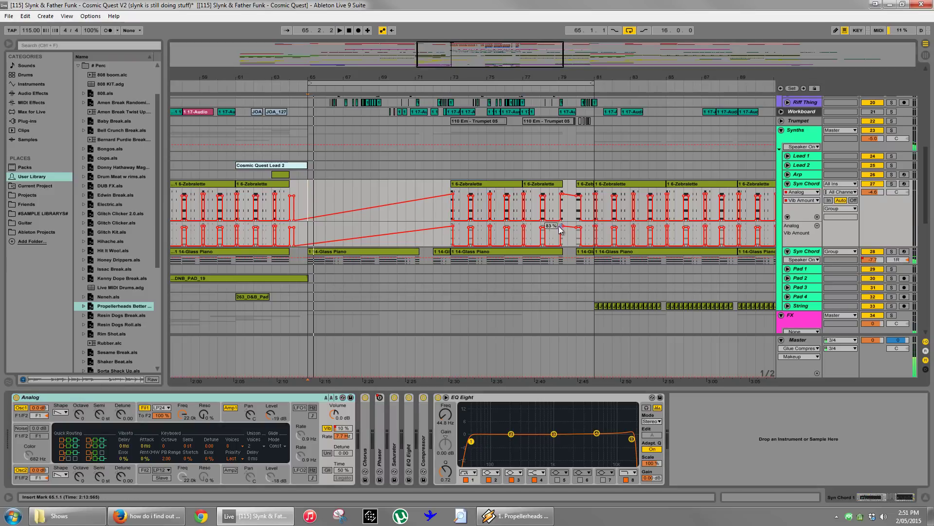
scroll(528, 225, down, 4)
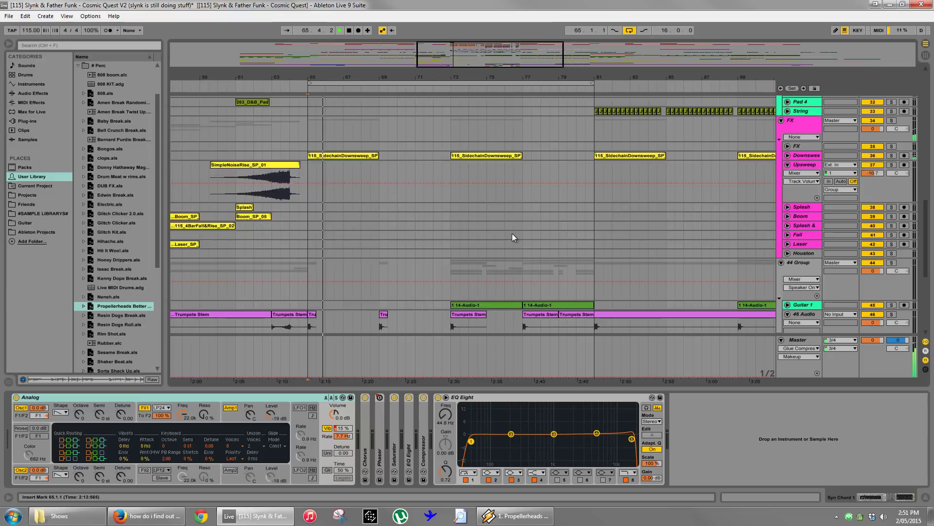
scroll(512, 233, down, 5)
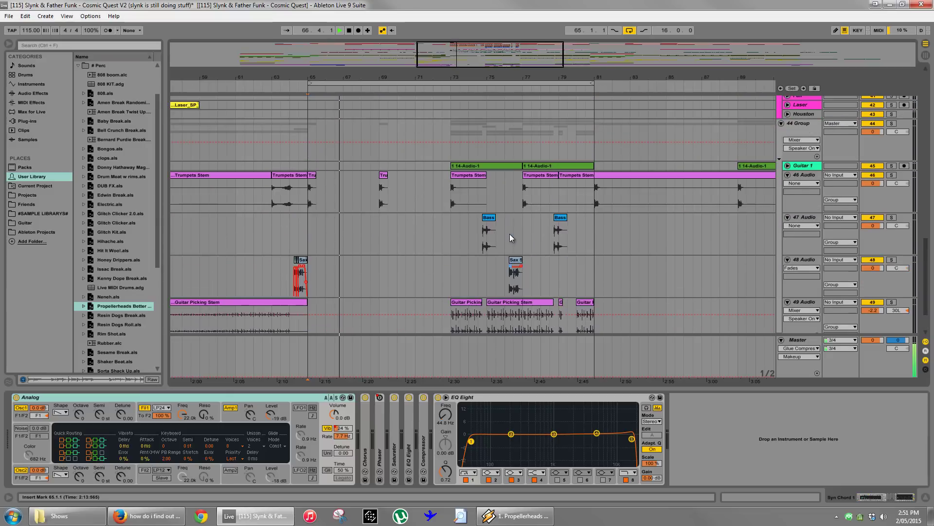
scroll(510, 234, down, 1)
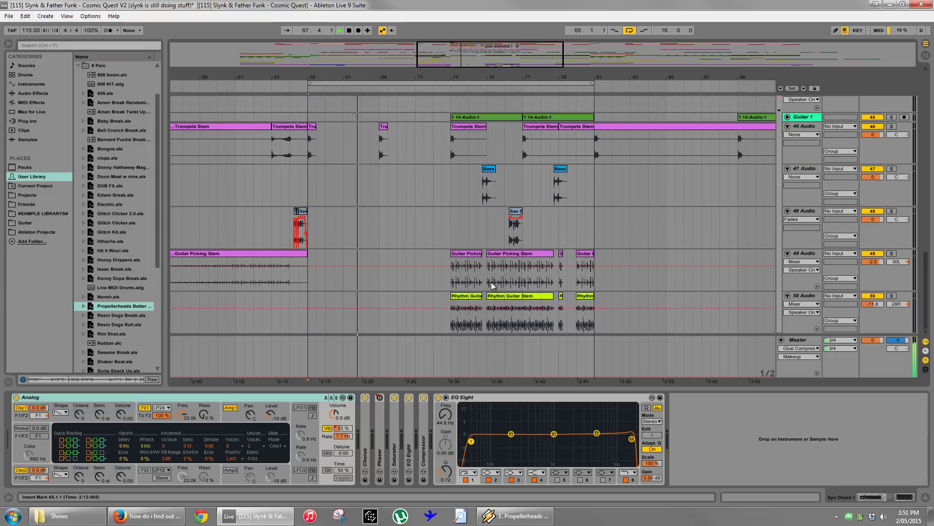
click(520, 214)
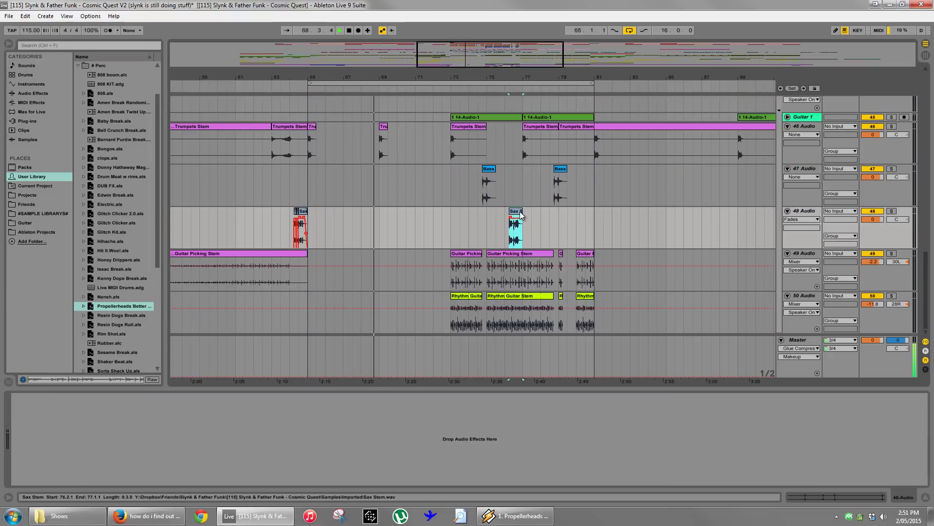
scroll(545, 214, up, 8)
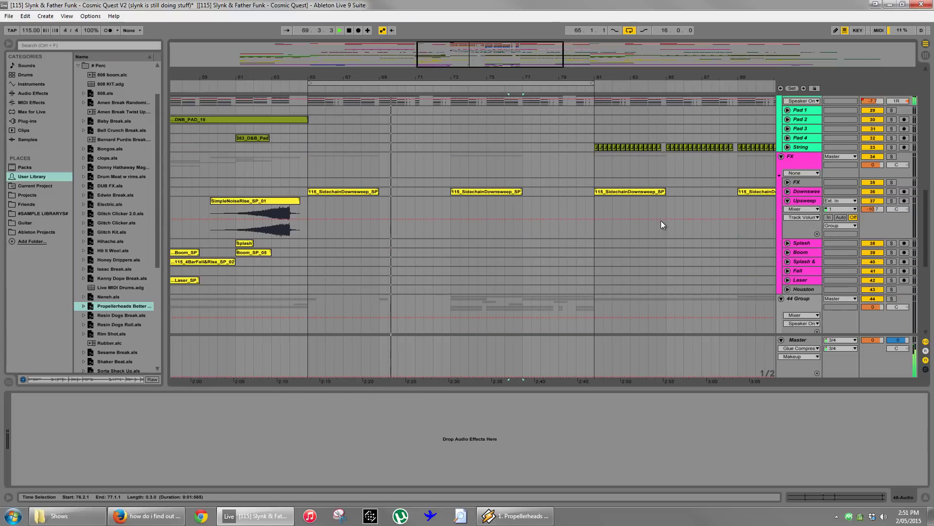
Change the colour of the Houston track in the FX group.
scroll(661, 224, down, 1)
right_click(801, 250)
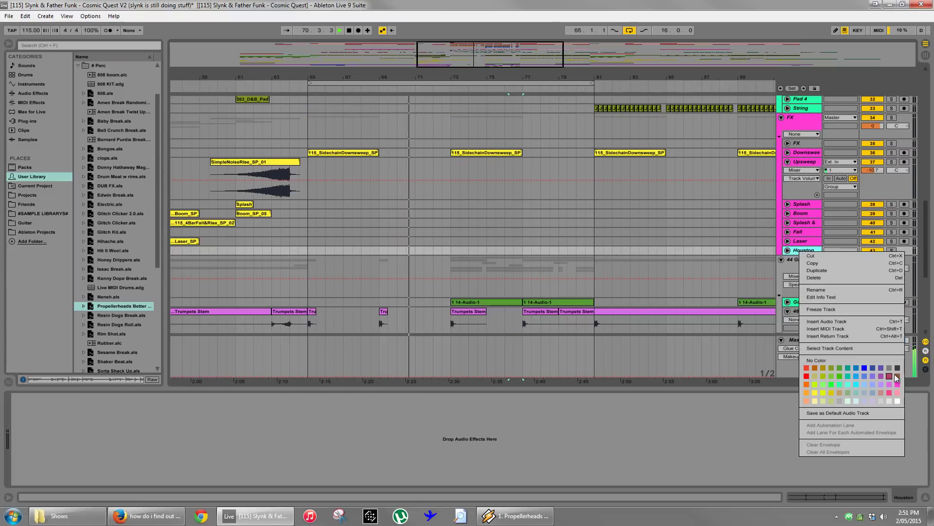
click(897, 377)
Fold the Upsweep track, the FX group and 44 Group.
scroll(656, 226, up, 3)
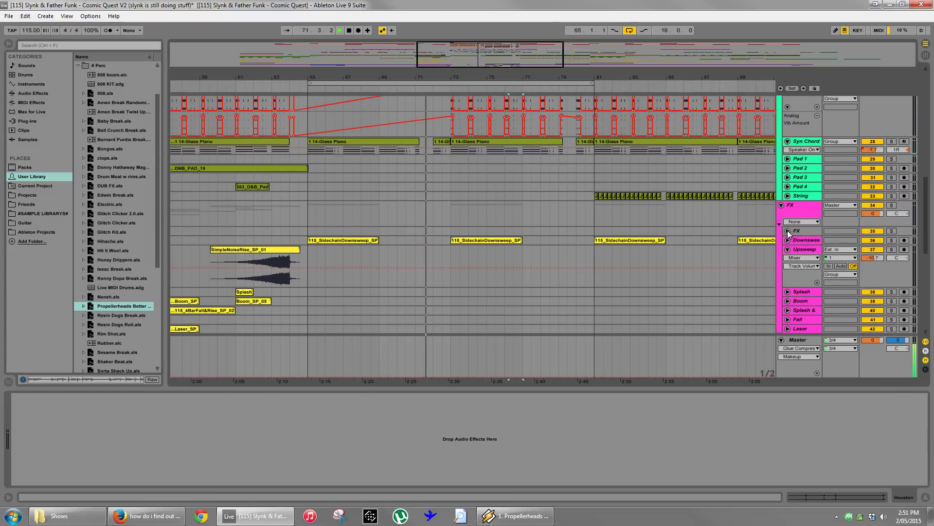
click(788, 249)
click(781, 204)
scroll(763, 238, down, 2)
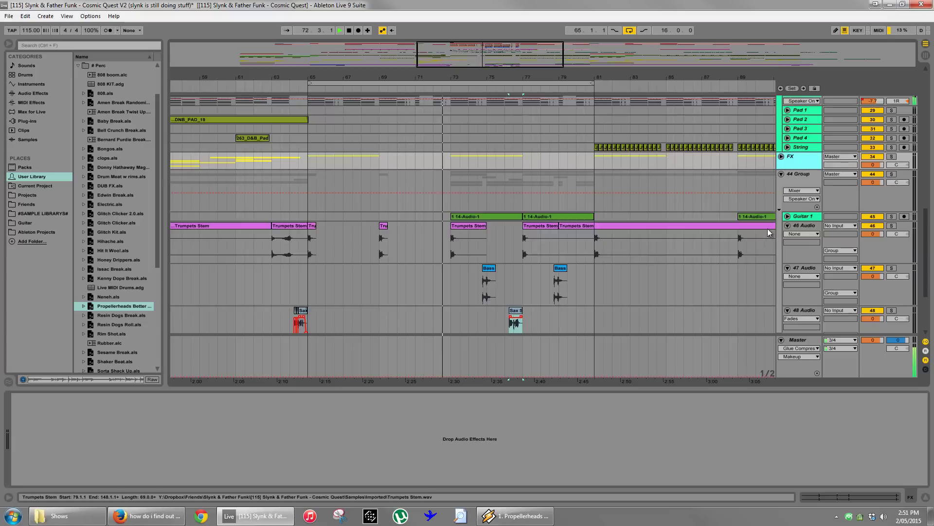
scroll(771, 218, down, 2)
click(781, 125)
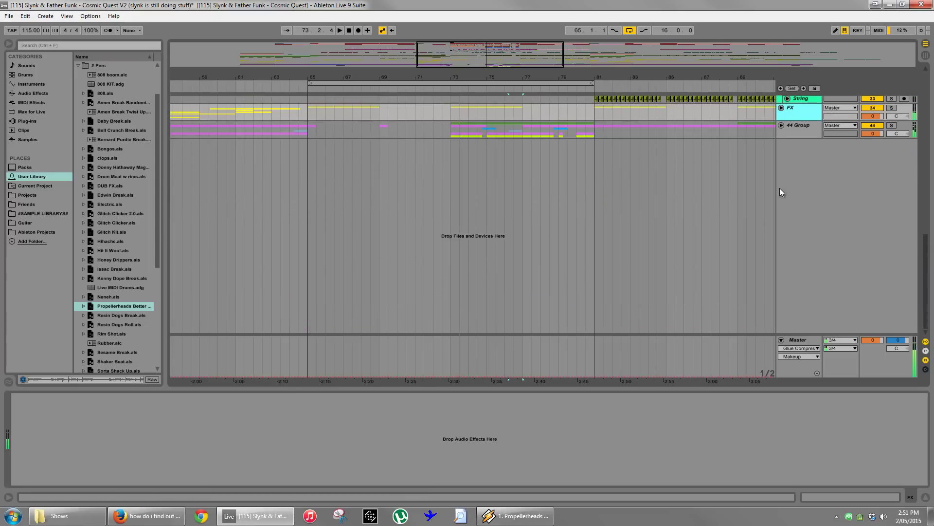
click(738, 182)
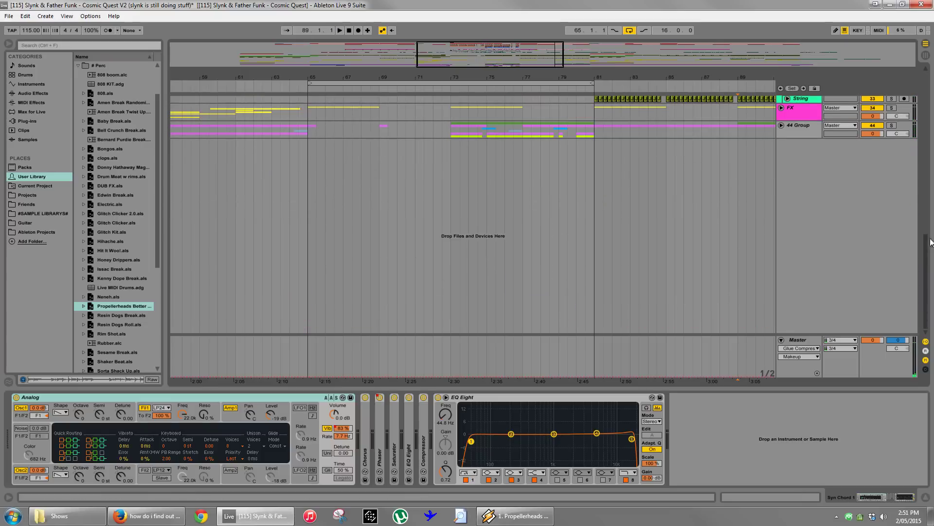
scroll(928, 261, up, 5)
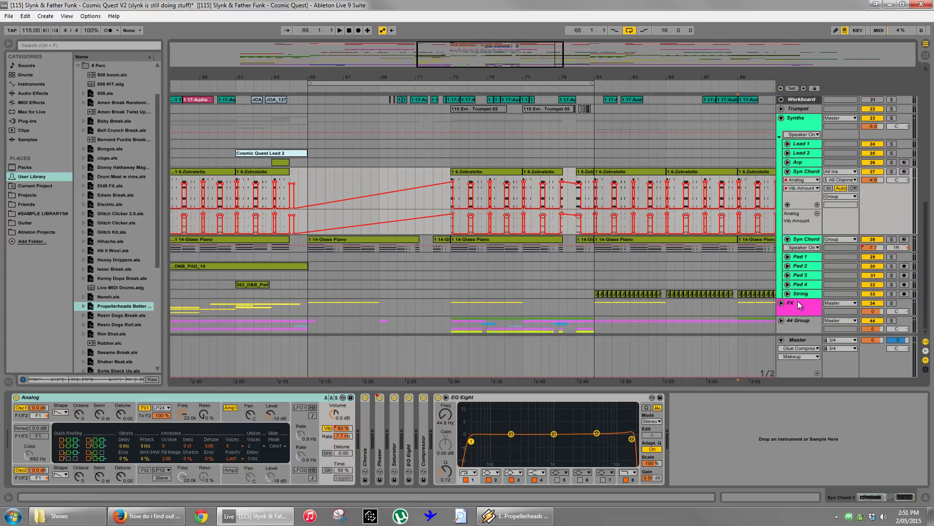
click(798, 303)
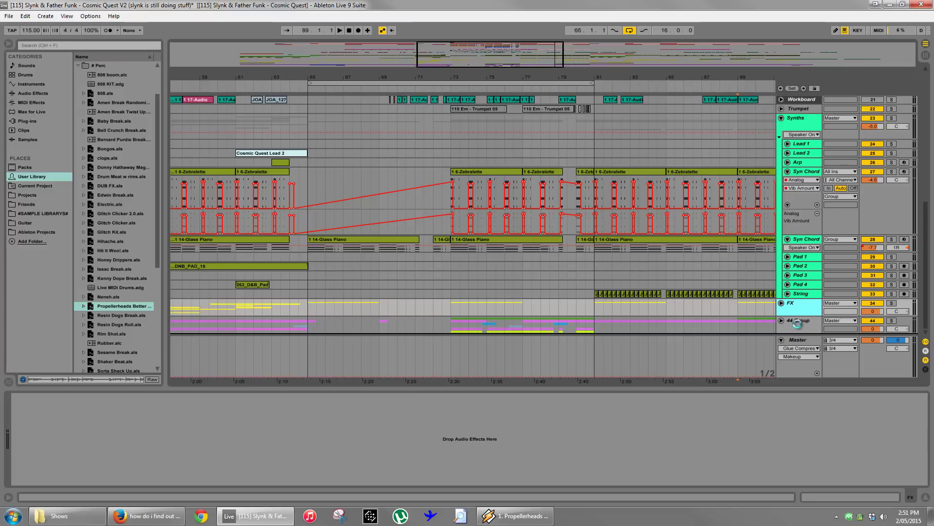
scroll(809, 281, up, 10)
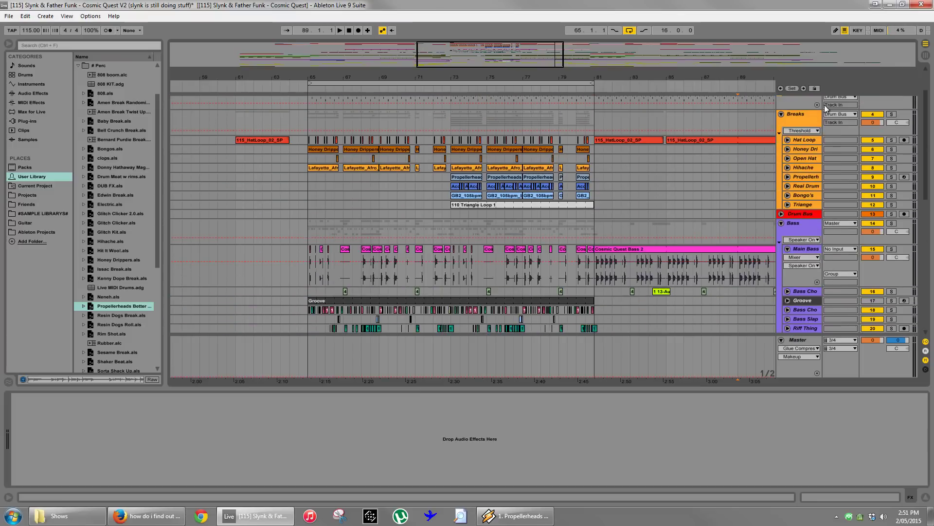
scroll(760, 159, down, 5)
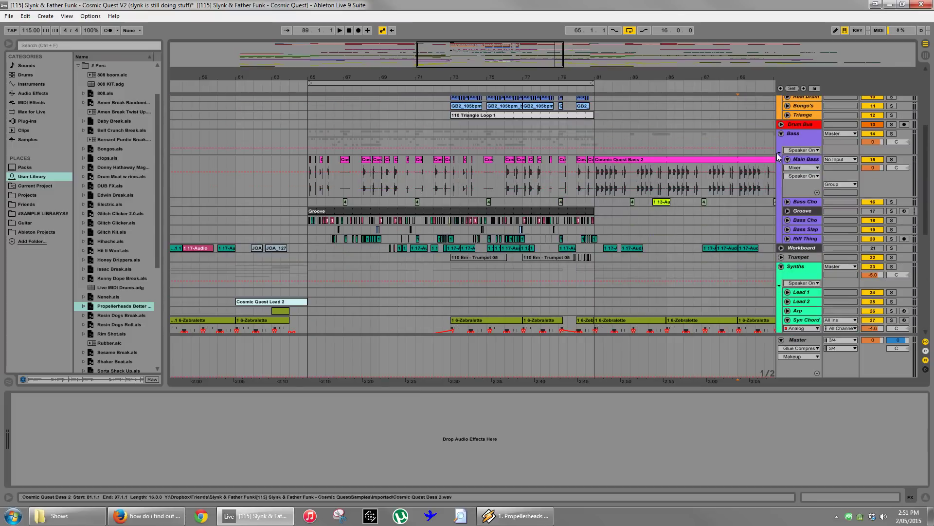
scroll(802, 194, down, 4)
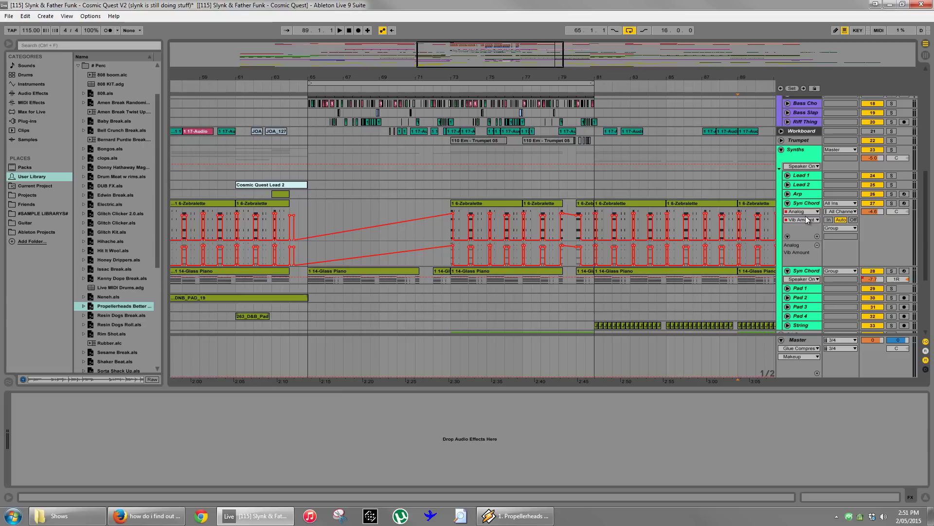
Fold the Syn Chord 1 track and the Synths group, and move the Trumpet track into 34 Group.
click(803, 141)
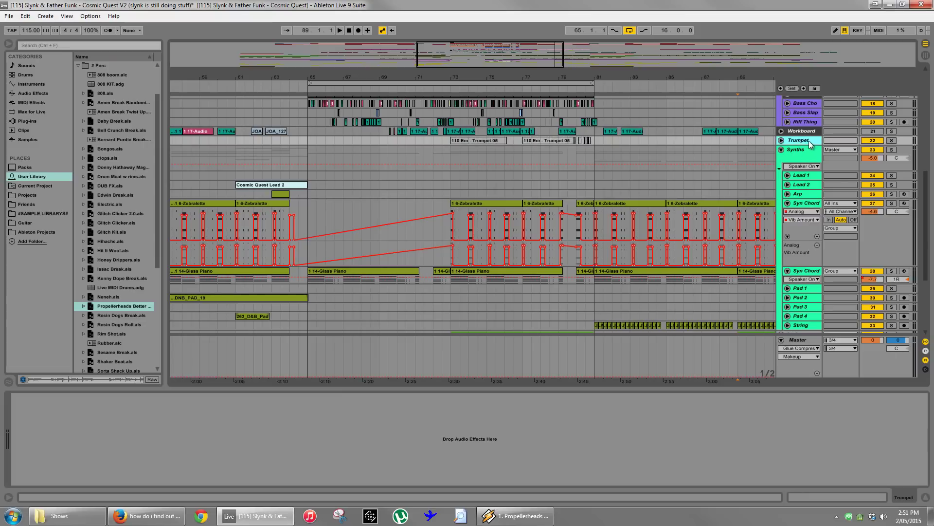
click(787, 203)
click(781, 150)
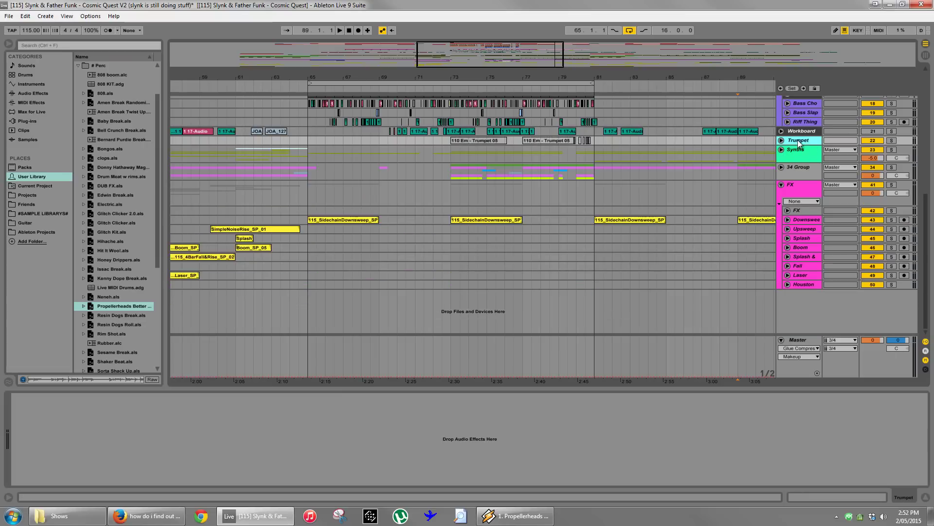
drag(796, 141, 798, 179)
scroll(793, 204, up, 10)
scroll(790, 224, down, 7)
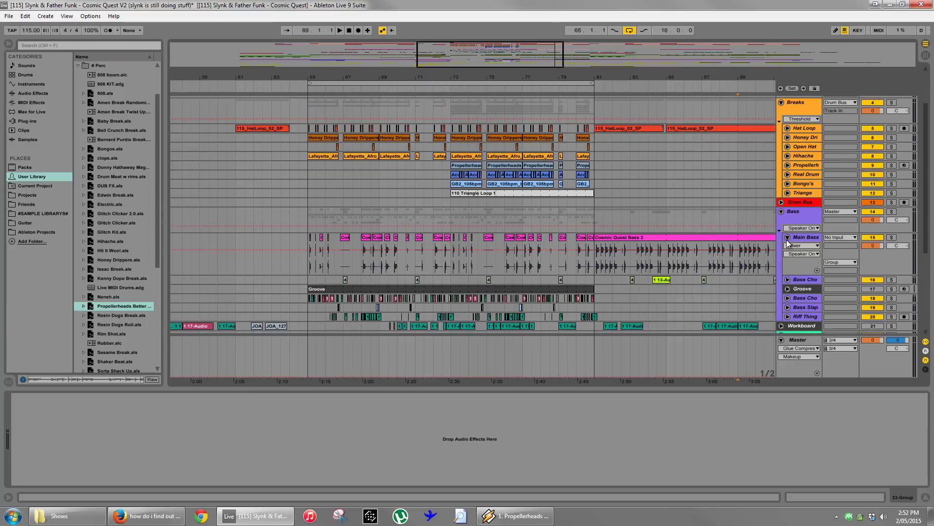
click(782, 212)
scroll(660, 232, down, 2)
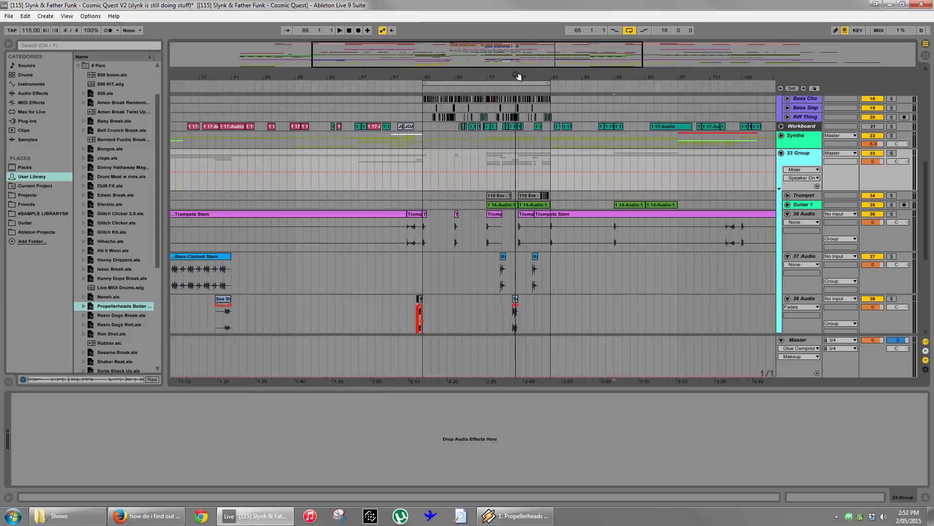
Solo 37 Audio to play its Bass Clarinet stem from bar 33, and rename the track Clar.
drag(512, 62, 401, 144)
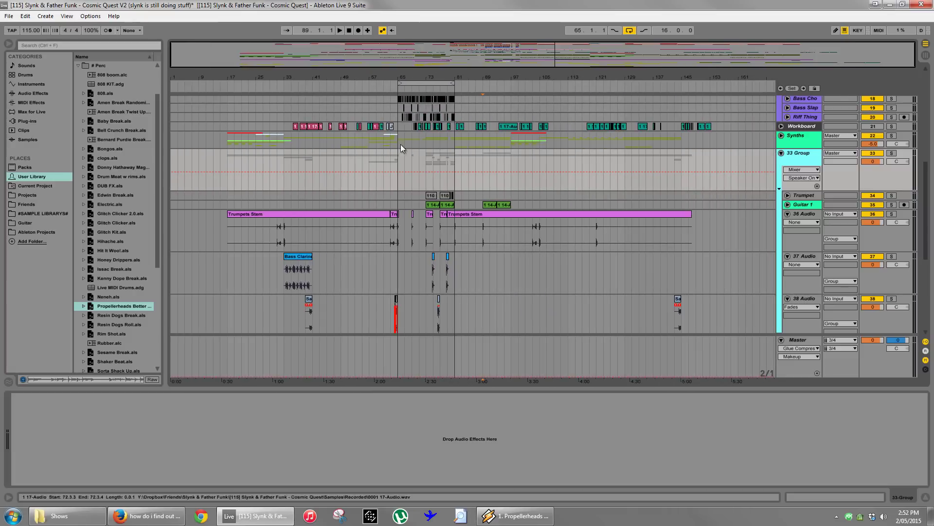
click(296, 256)
click(890, 256)
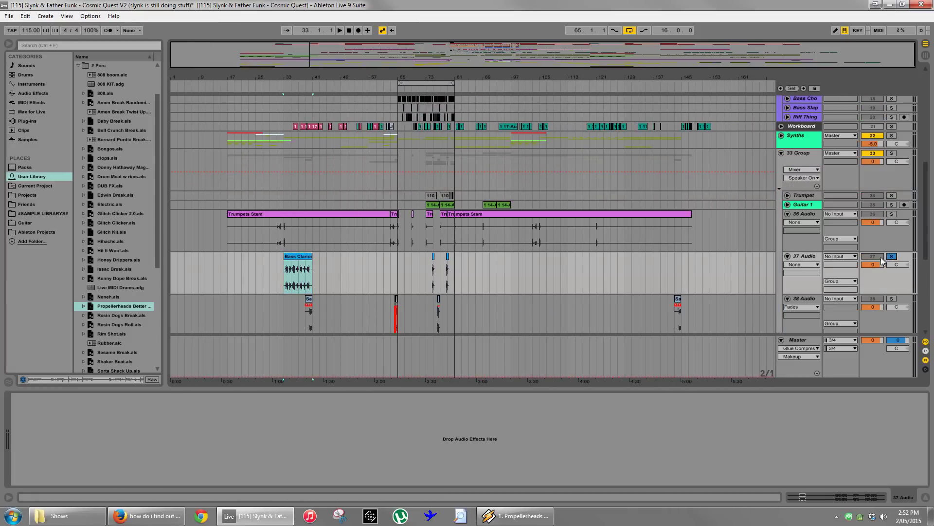
key(space)
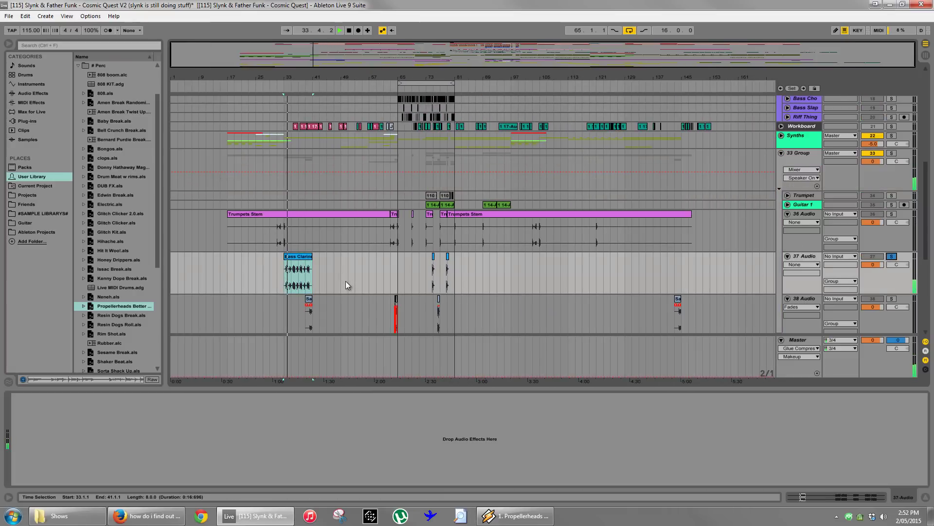
right_click(798, 256)
click(830, 294)
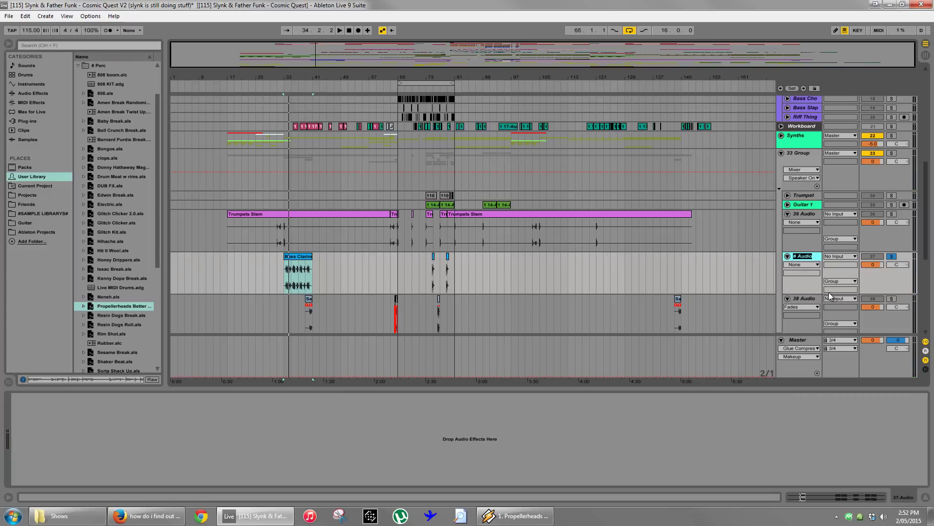
text(Clar)
key(Return)
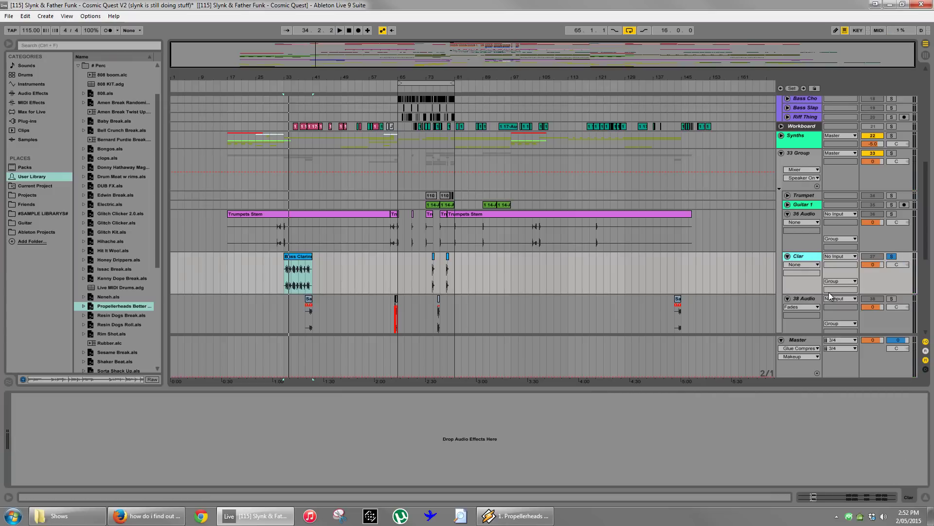
Rename the 36 Audio track holding the Trumpets Stem clips as Horn Stab.
right_click(815, 216)
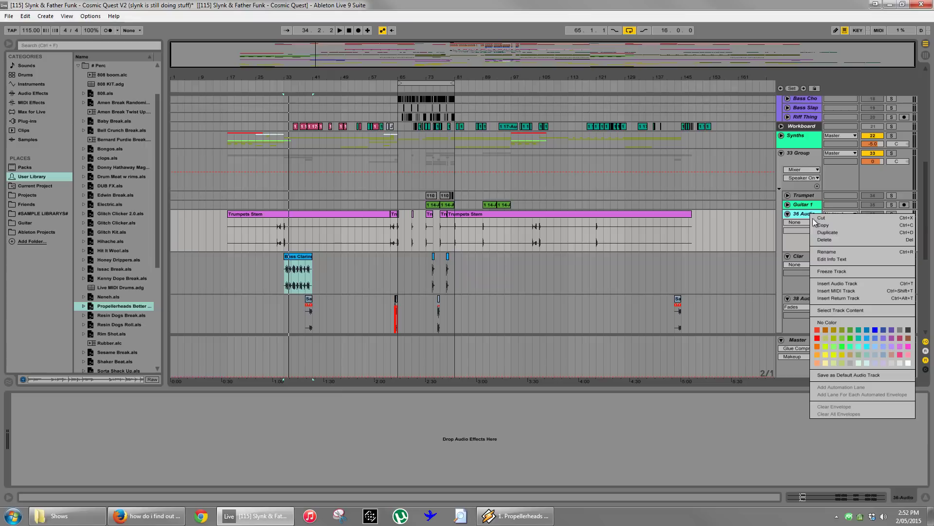
click(827, 252)
text(Horn)
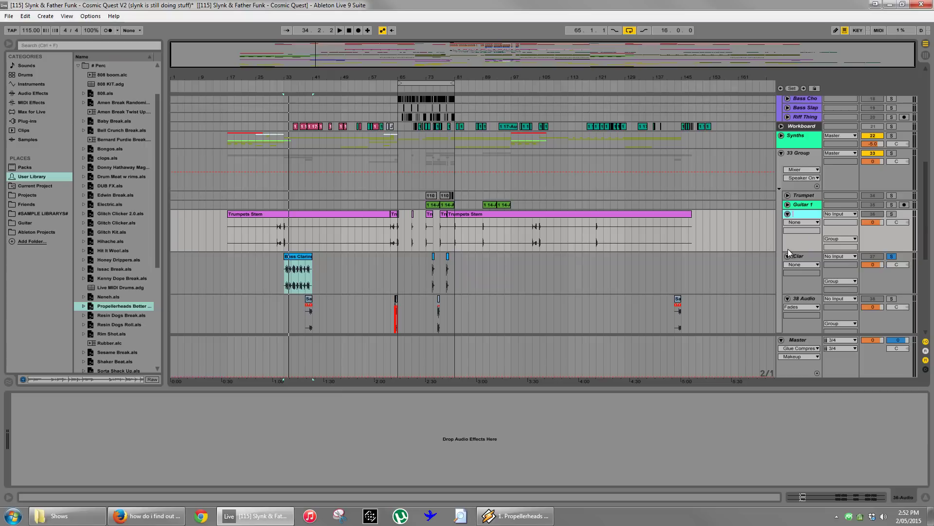
text( Stab)
key(Return)
Solo the Horn Stab track, play its Trumpets Stem clips around bar 65, and remove the solo.
click(400, 217)
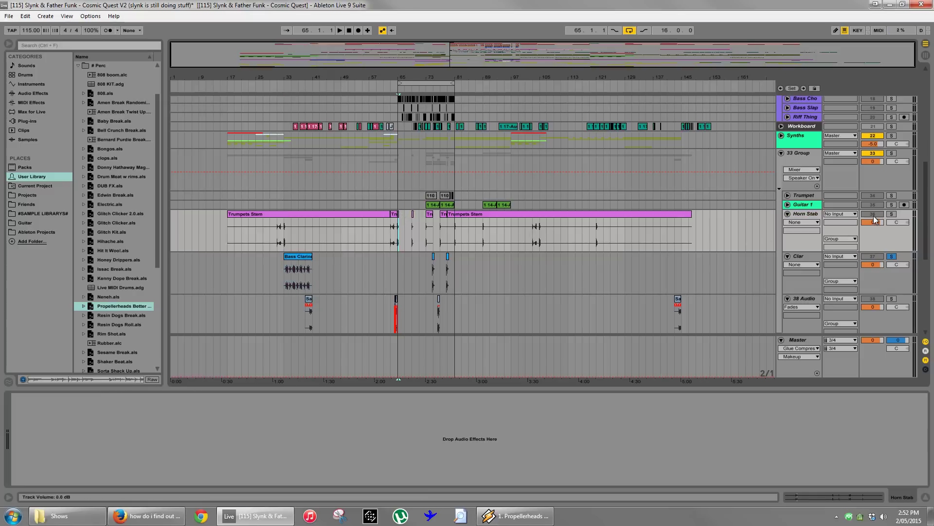
click(891, 214)
key(space)
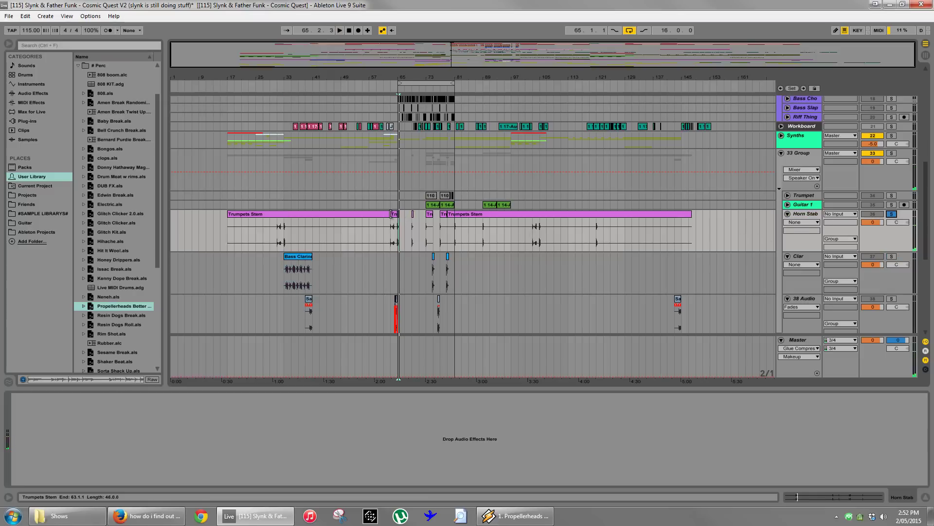
click(394, 214)
key(space)
key(space)
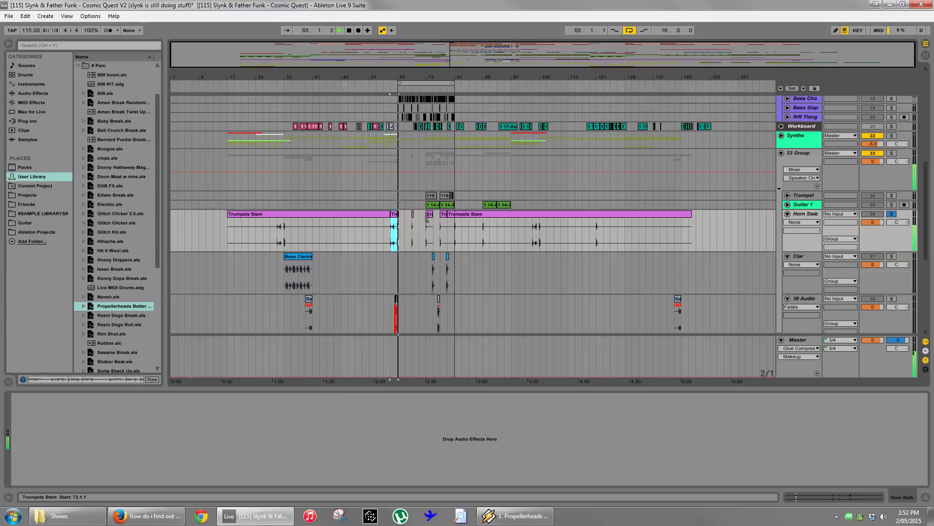
key(space)
click(891, 215)
Solo the 38 Audio track and play its sax clips at bar 76 and just before bar 65.
click(808, 257)
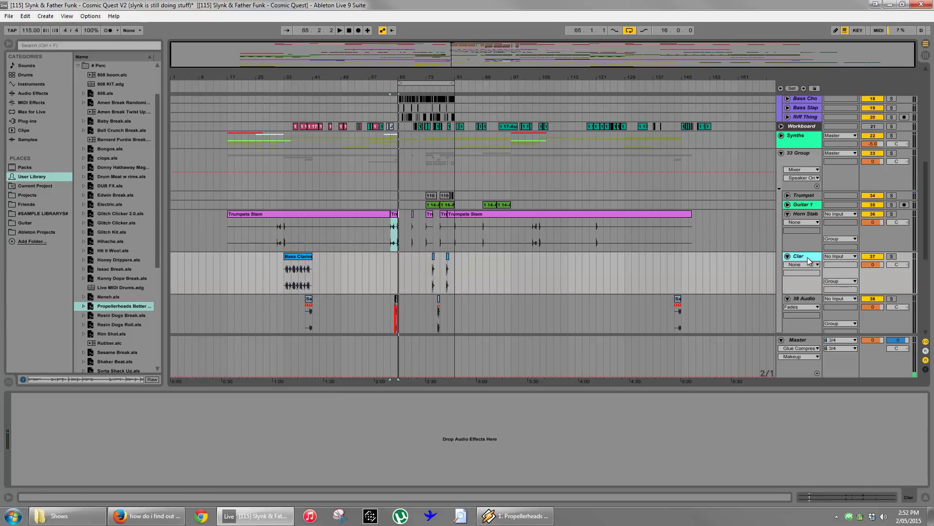
click(798, 299)
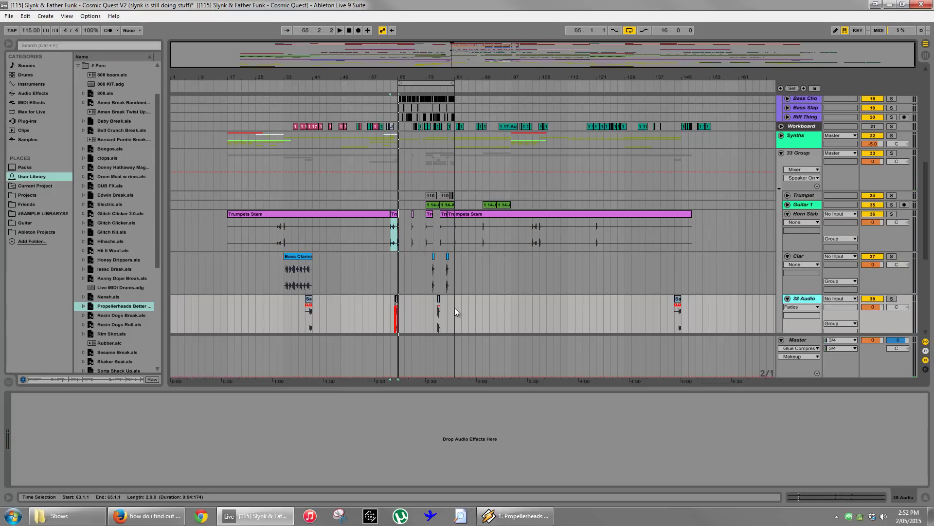
click(437, 300)
click(893, 298)
key(space)
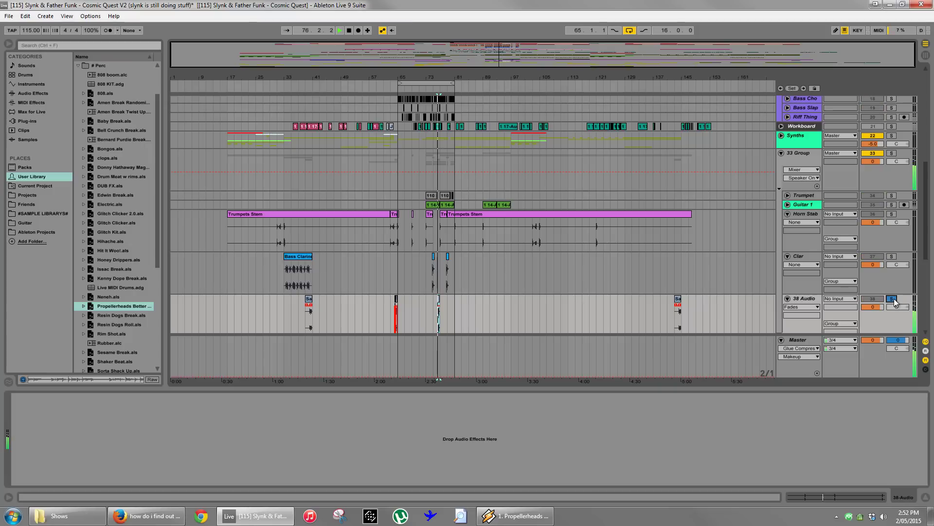
key(space)
scroll(400, 287, up, 5)
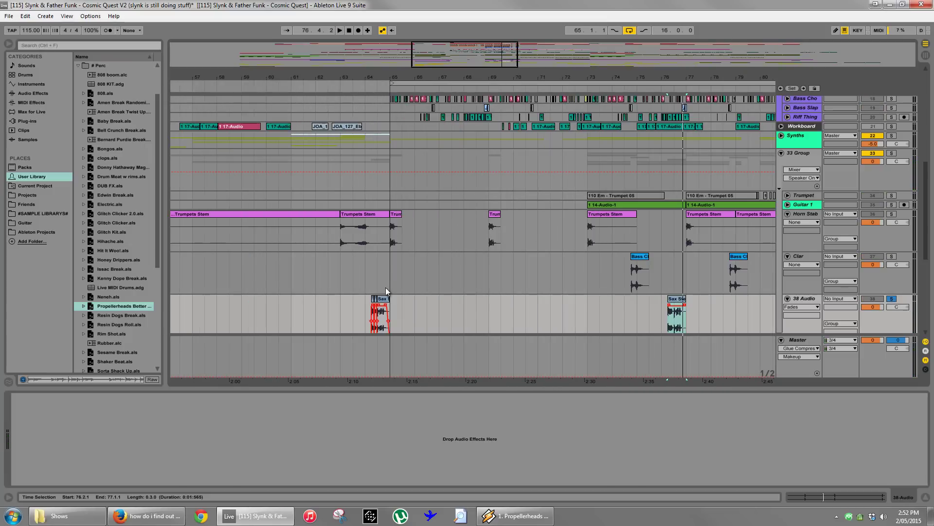
click(373, 303)
key(space)
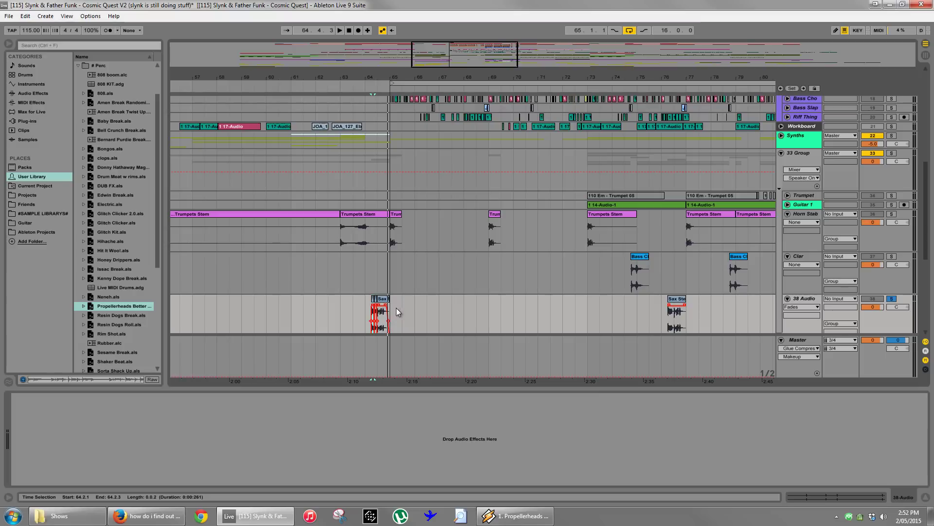
key(space)
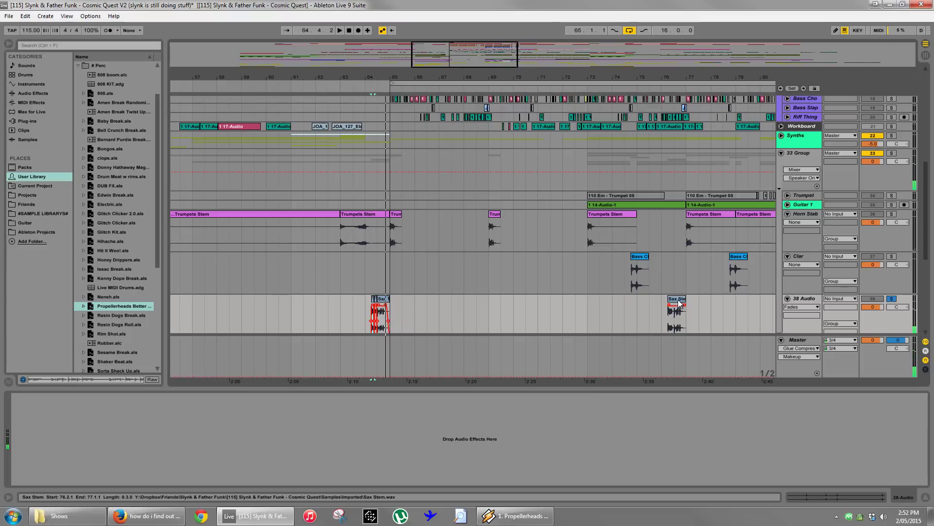
Copy the Sax Stem clip from bar 76.2 over the chopped sax clips at bar 64.2.
click(676, 299)
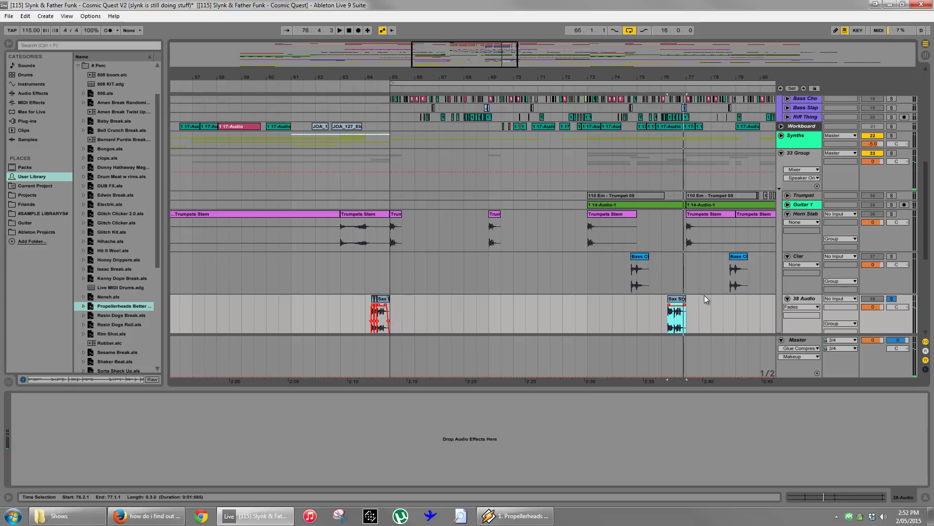
mouse_move(382, 299)
mouse_down()
mouse_move(419, 302)
mouse_move(385, 304)
mouse_up()
key(space)
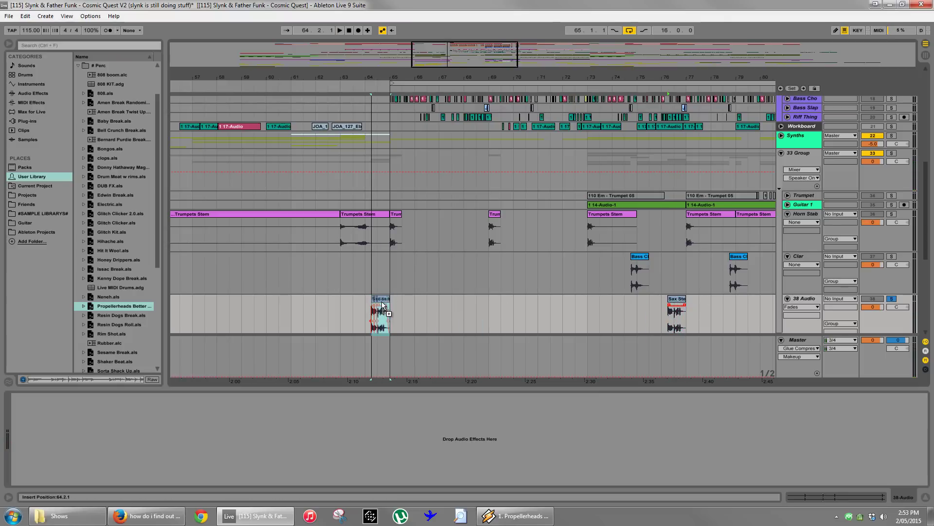
Rename the 38 Audio track as Sax.
drag(409, 81, 411, 67)
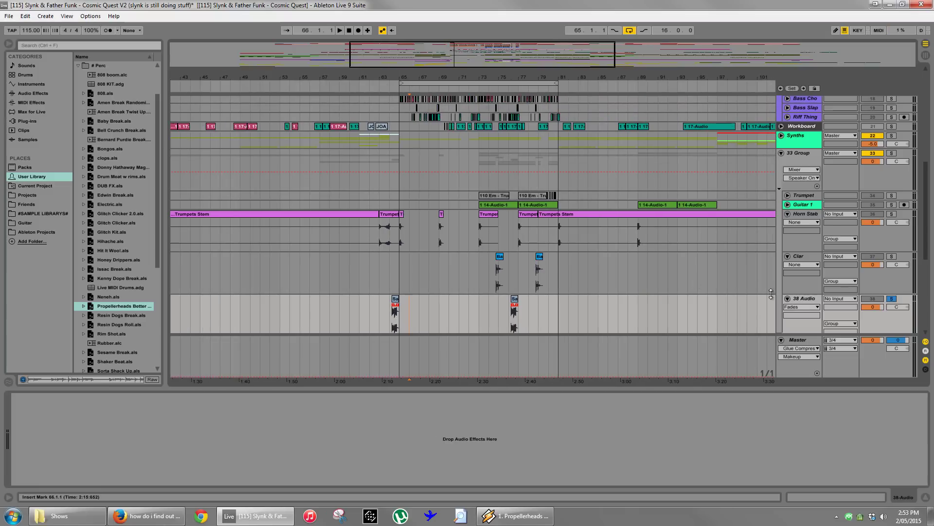
right_click(807, 301)
click(832, 339)
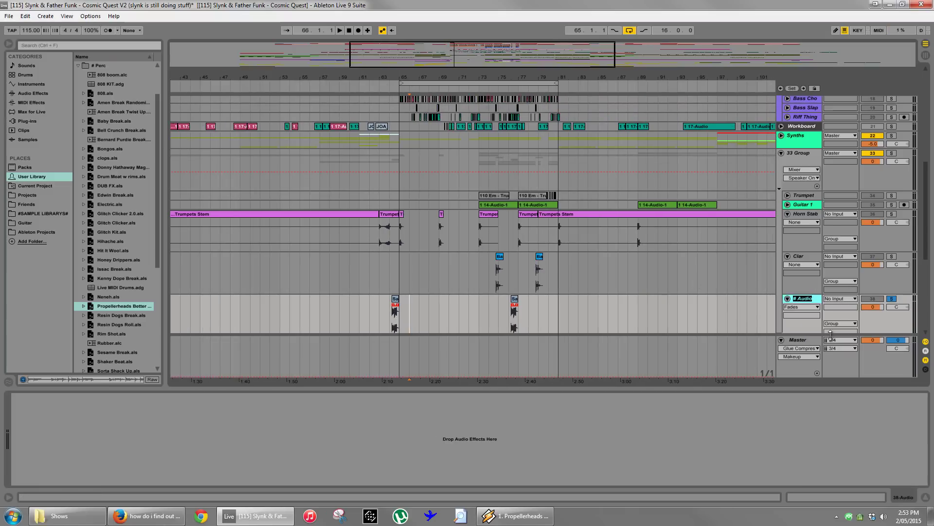
text(Sax)
key(Return)
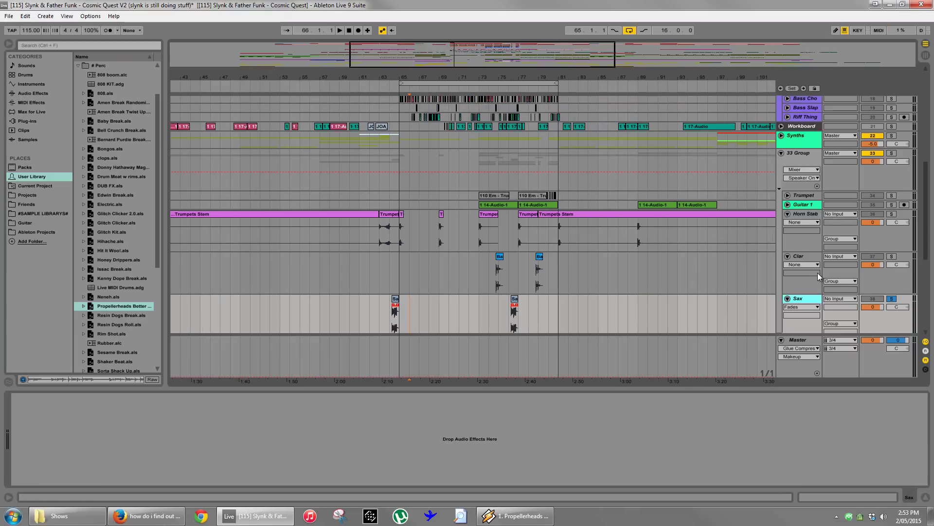
Change the colour of 33 Group to yellow.
scroll(803, 257, down, 4)
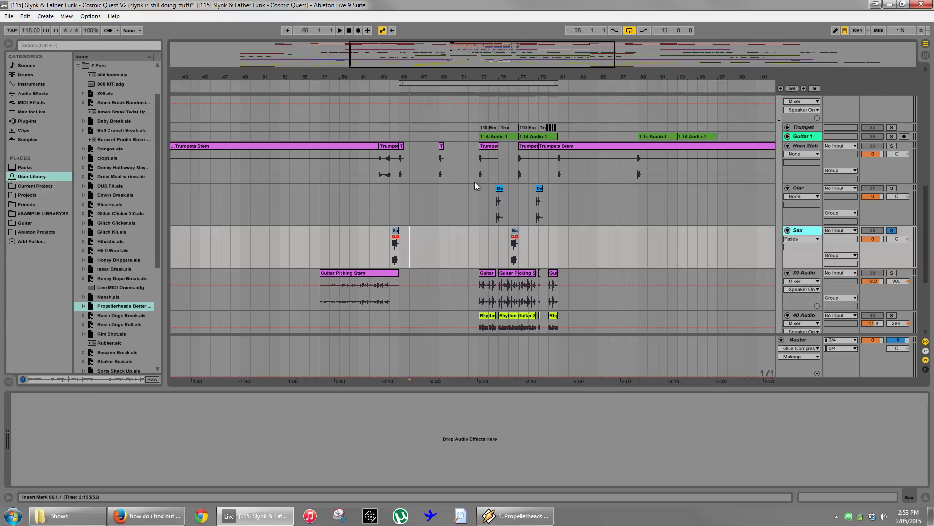
drag(475, 79, 474, 72)
scroll(509, 188, up, 2)
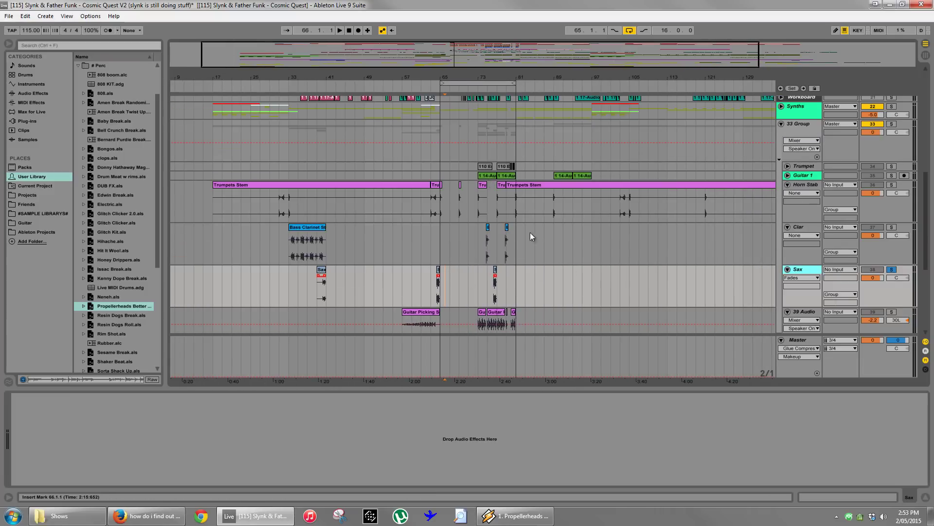
click(789, 227)
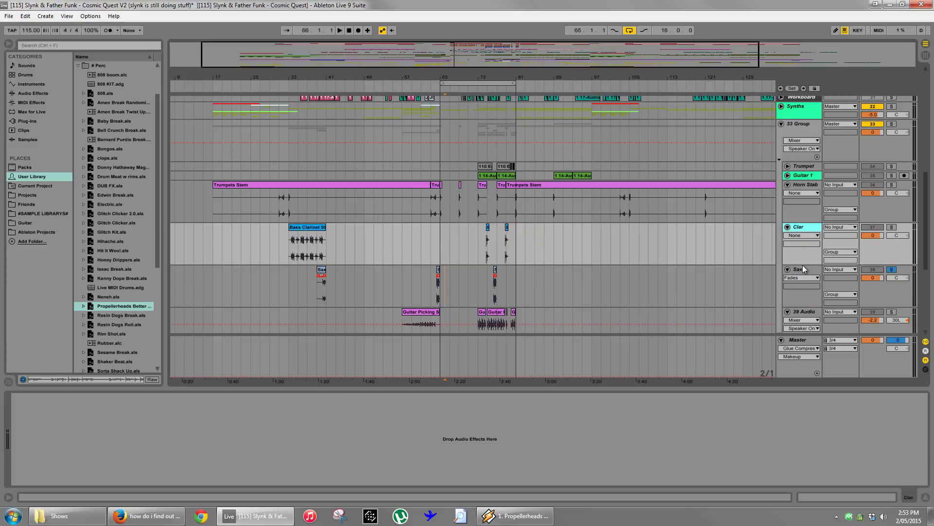
click(798, 167)
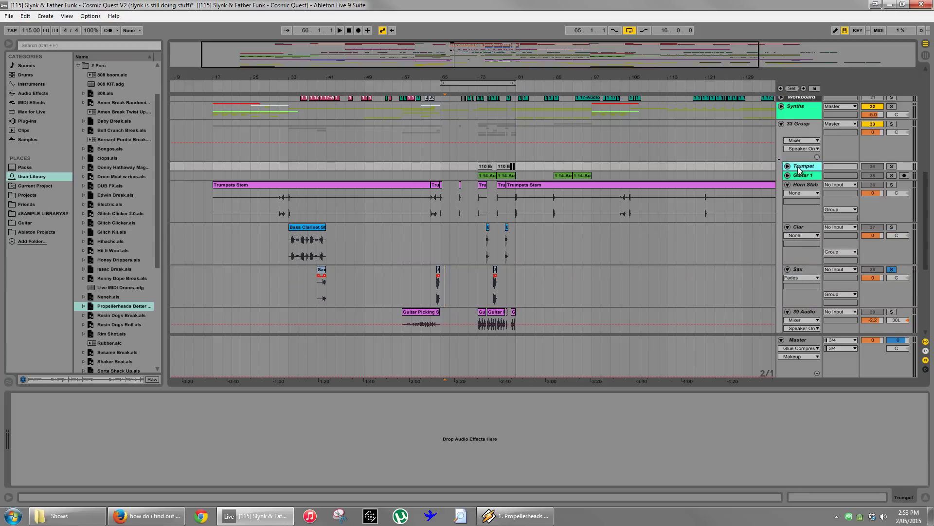
click(803, 155)
scroll(812, 149, up, 5)
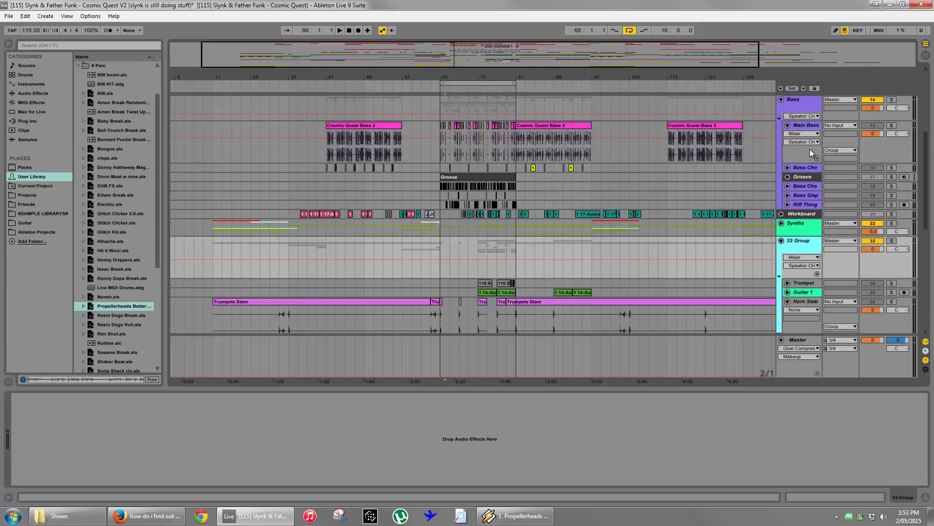
scroll(811, 163, down, 3)
scroll(812, 164, down, 3)
right_click(792, 203)
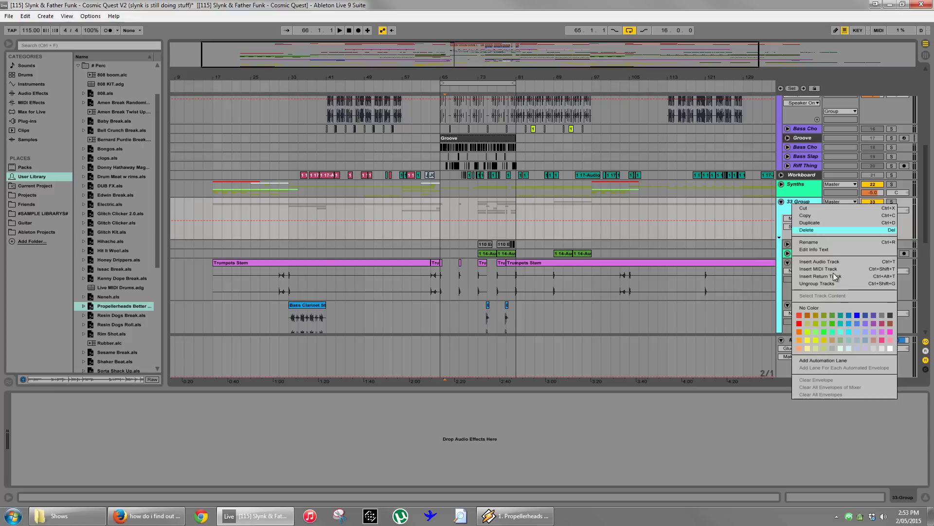
click(805, 338)
Colour all the tracks inside 33 Group yellow, from Trumpet to 40 Audio, and select the 39 Audio track.
click(802, 243)
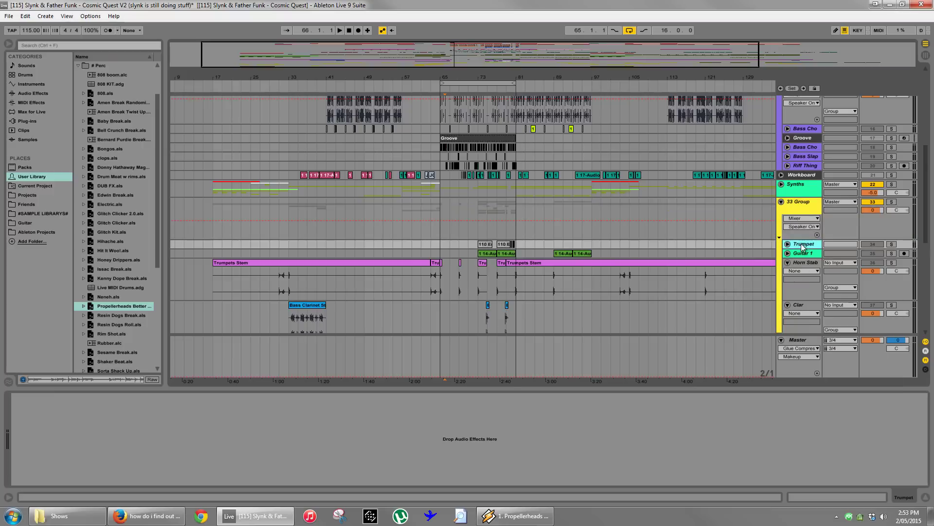
scroll(801, 247, down, 4)
click(799, 277)
right_click(801, 277)
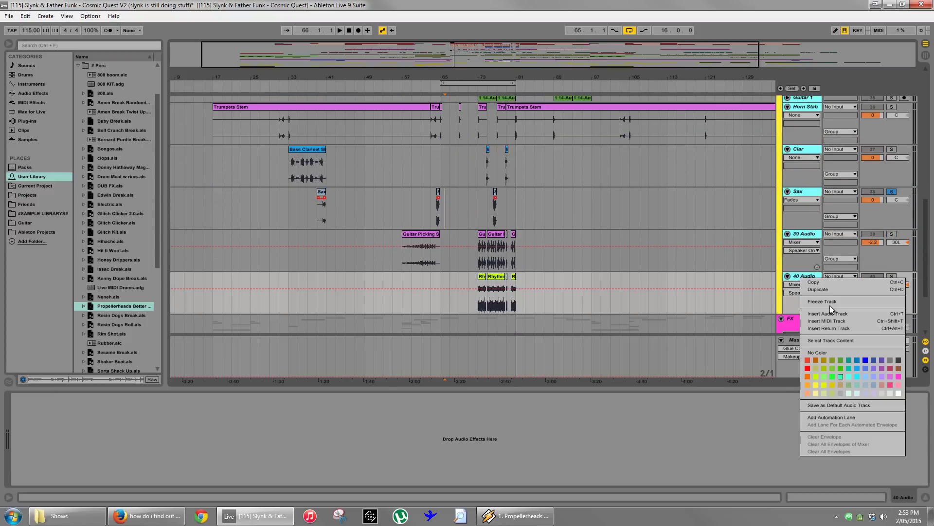
click(816, 385)
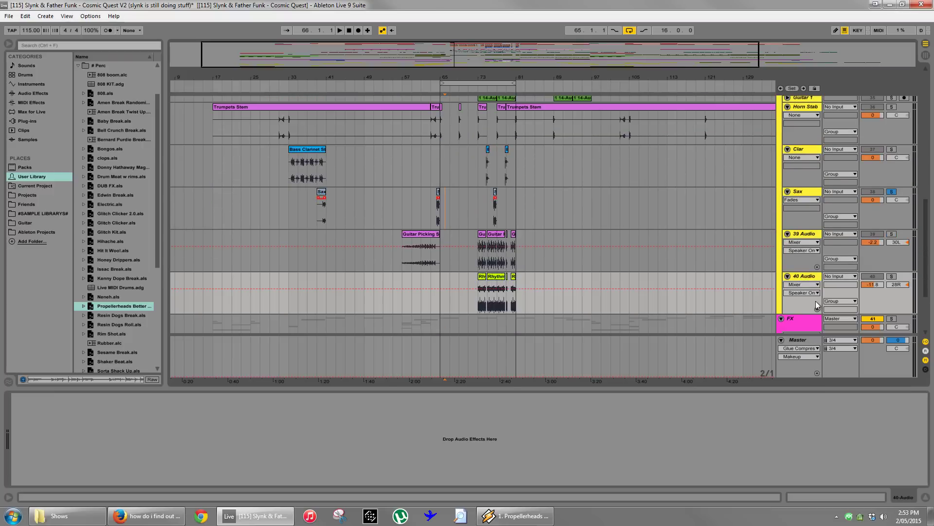
click(803, 237)
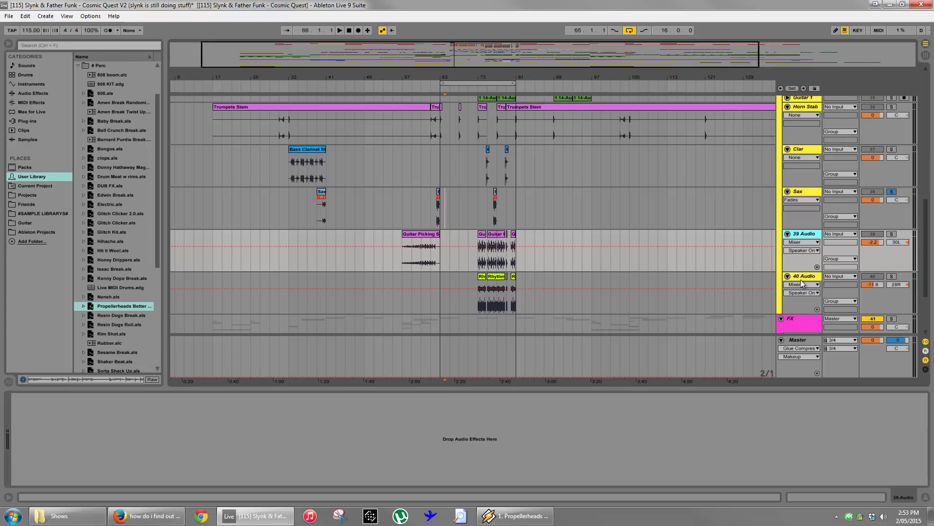
Solo the 39 Audio track and listen briefly to its guitar picking from bar 73.
scroll(802, 279, up, 5)
scroll(801, 279, down, 4)
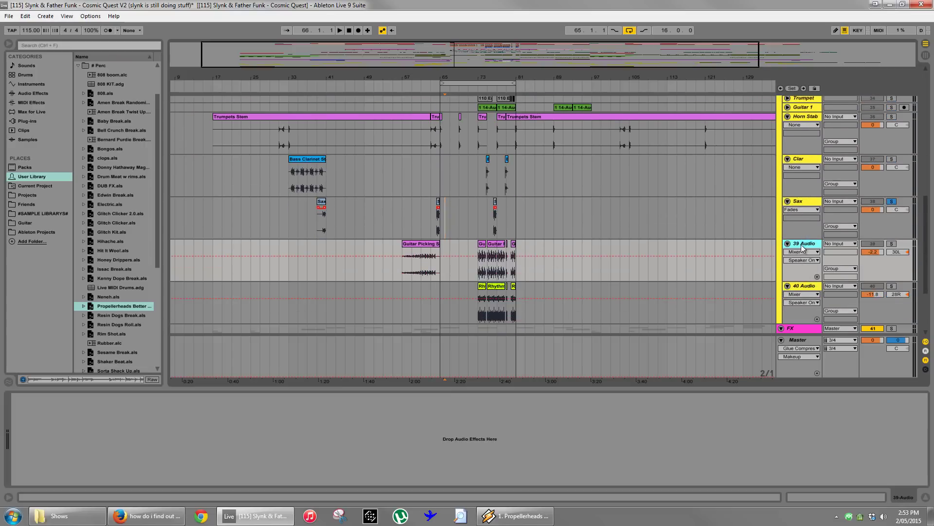
right_click(801, 244)
click(482, 253)
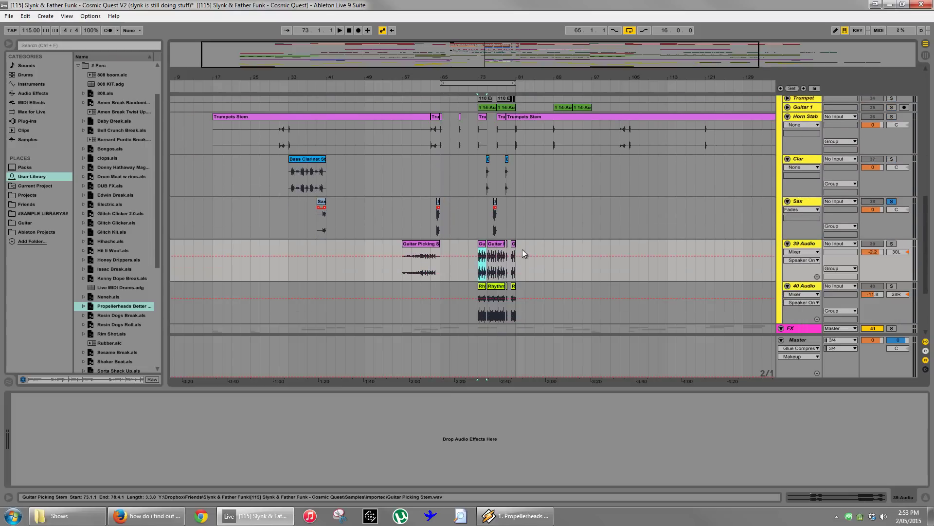
click(892, 244)
key(space)
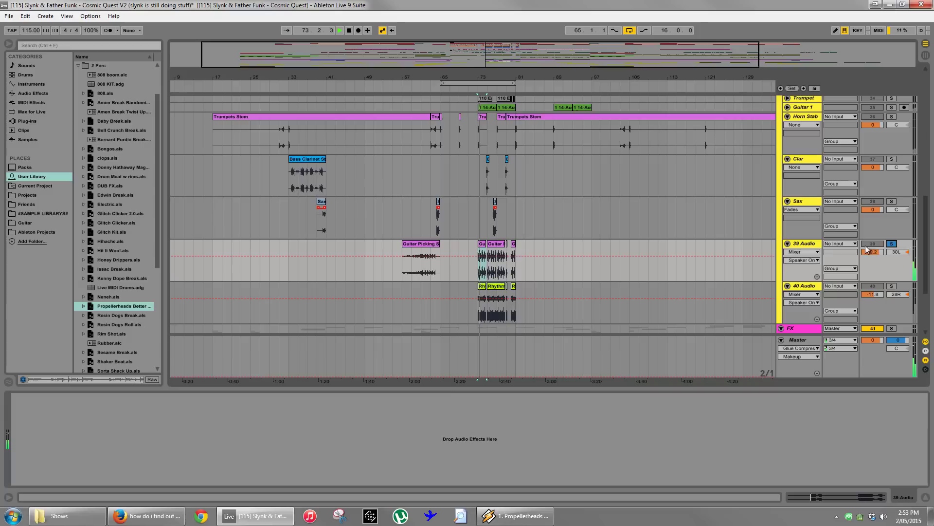
key(space)
Rename the 39 Audio track as Guitar Pluck and the 40 Audio track as Guitar, and collapse both.
right_click(806, 243)
click(839, 287)
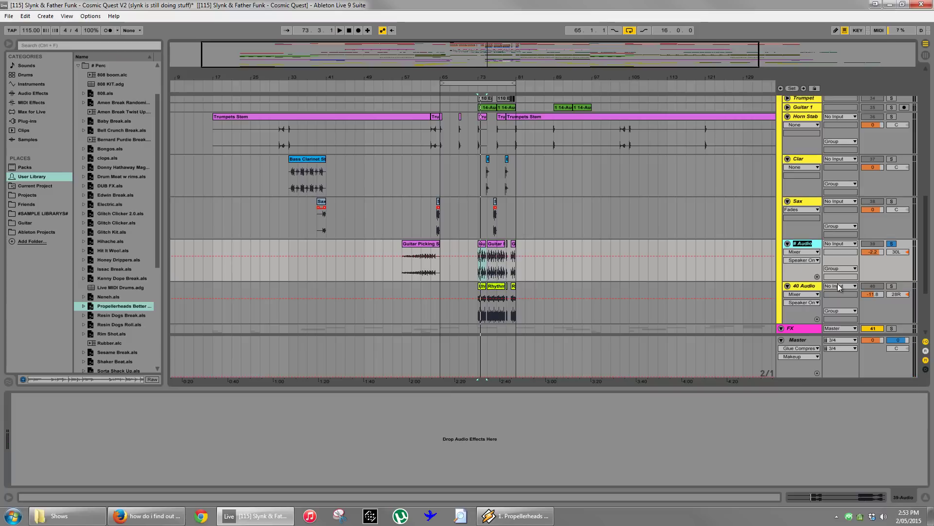
text(Gu)
key(Tab)
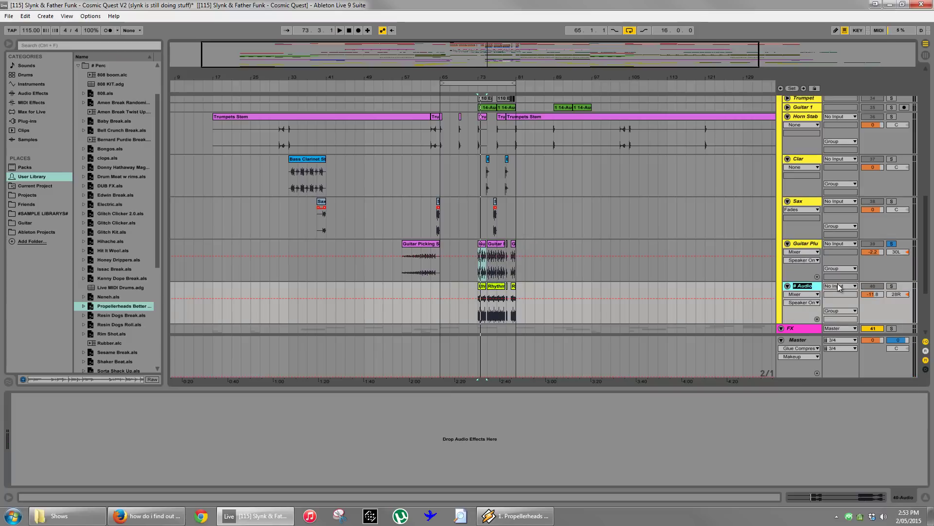
text(Guitar)
key(Return)
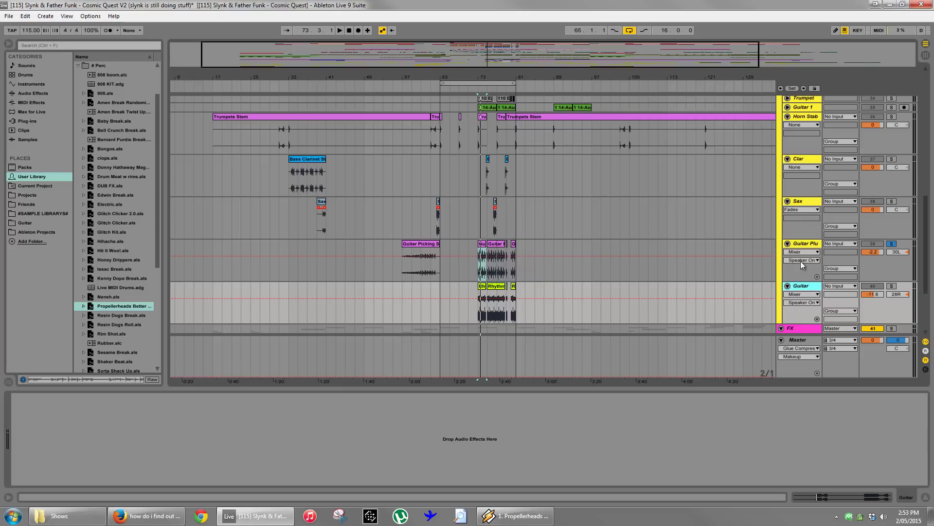
click(787, 286)
click(788, 243)
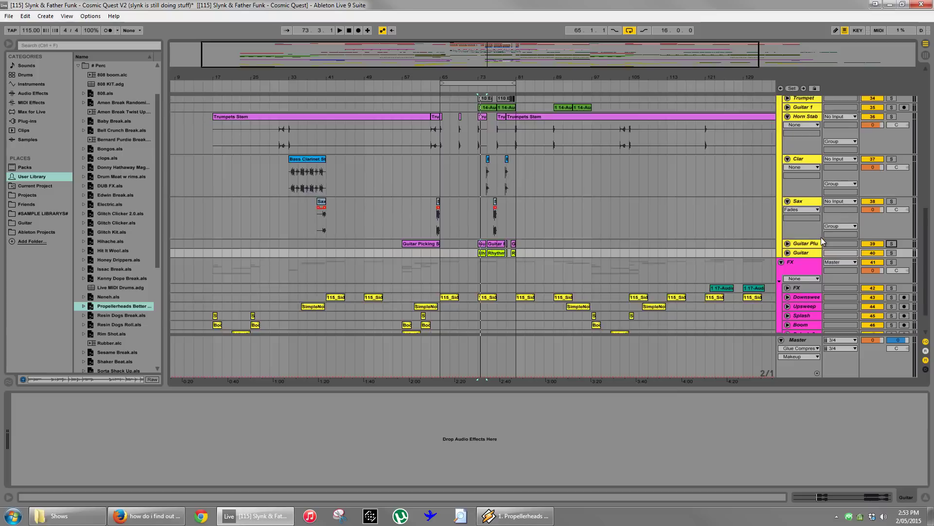
Rename 33 Group as Horns.
scroll(827, 204, up, 4)
right_click(803, 159)
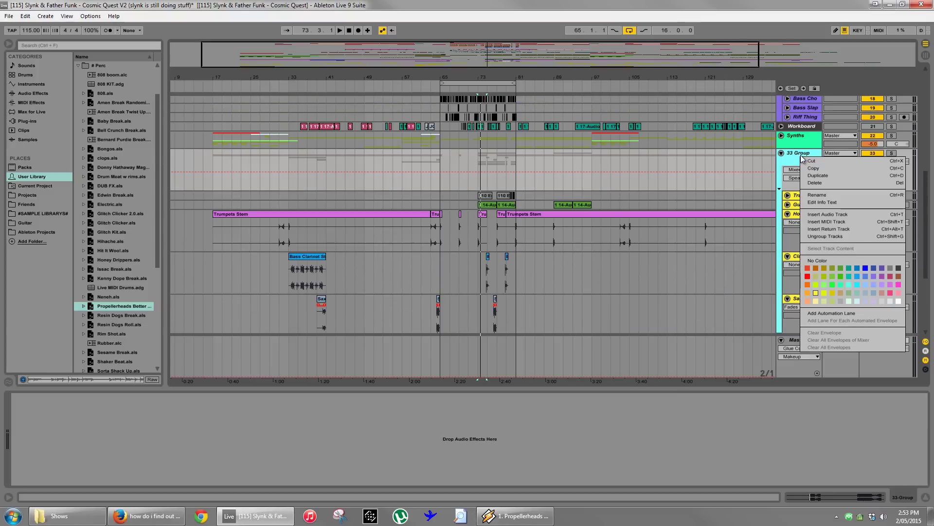
click(833, 194)
text(Horns)
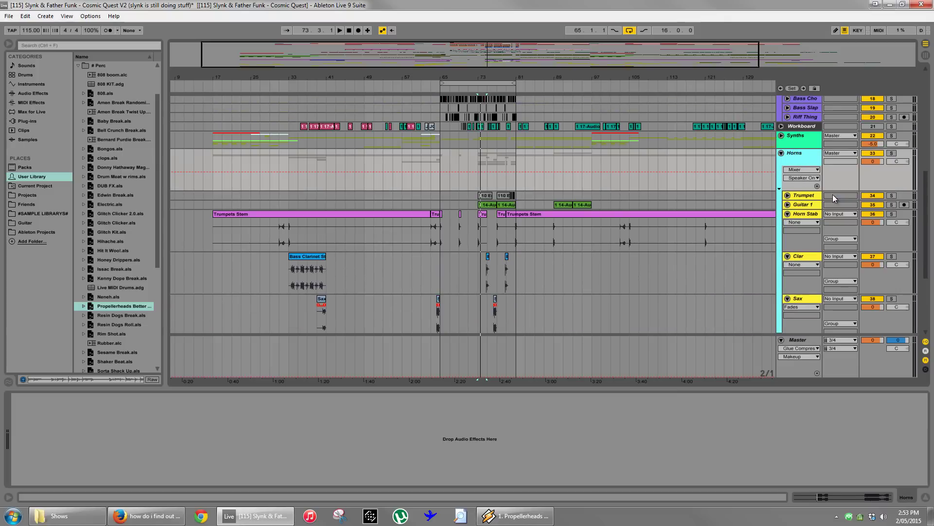
Move the Guitar 1, Guitar Pluck and Guitar tracks out of the Horns group, placing them directly above it.
click(805, 207)
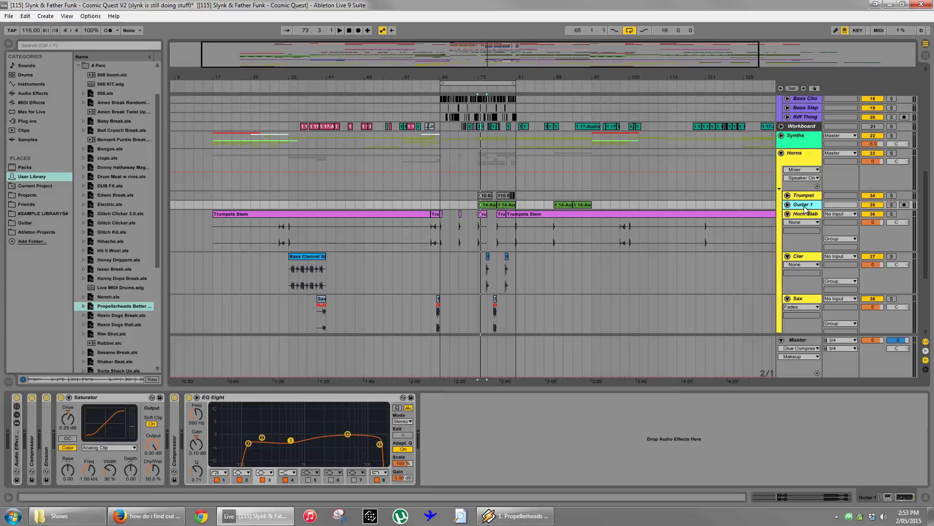
mouse_move(805, 207)
mouse_down()
mouse_move(797, 155)
mouse_move(802, 213)
mouse_up()
scroll(803, 214, down, 3)
click(806, 250)
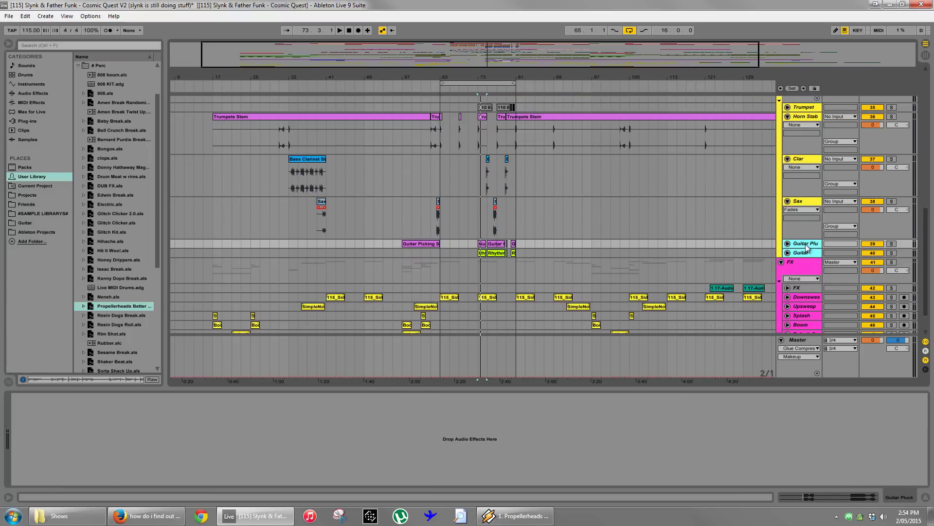
scroll(822, 223, up, 2)
scroll(823, 223, up, 1)
drag(807, 310, 789, 138)
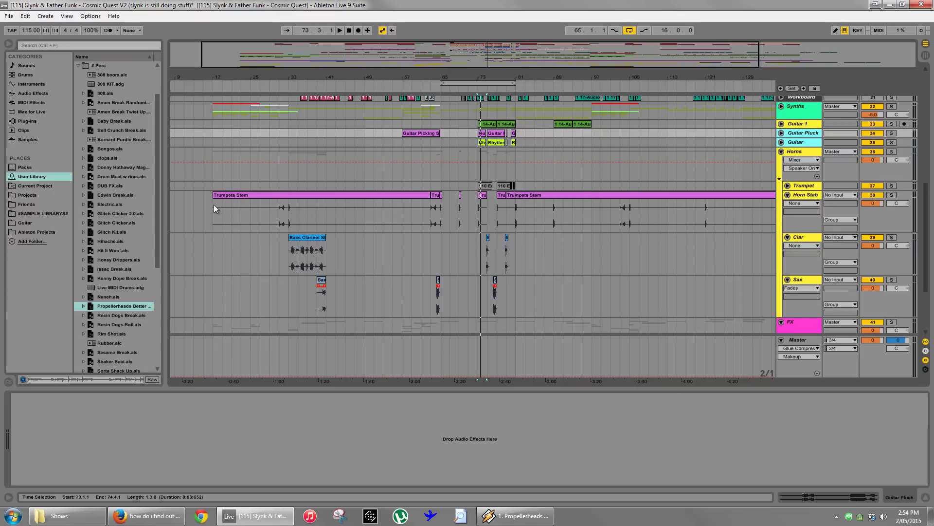
Delete the silent stretches of the Trumpets Stem on the Horn Stab track before bar 31, after bar 34, and from bar 82 to 89.
drag(216, 209, 295, 220)
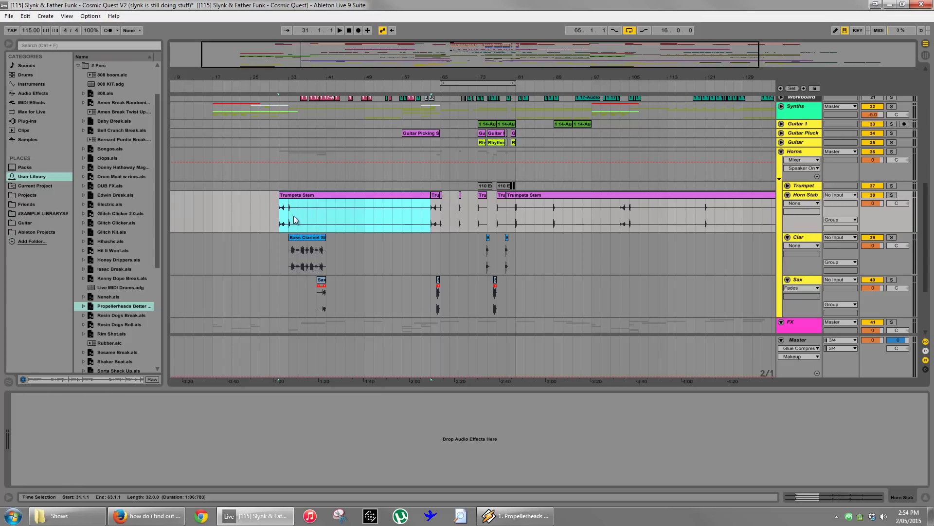
drag(313, 78, 571, 194)
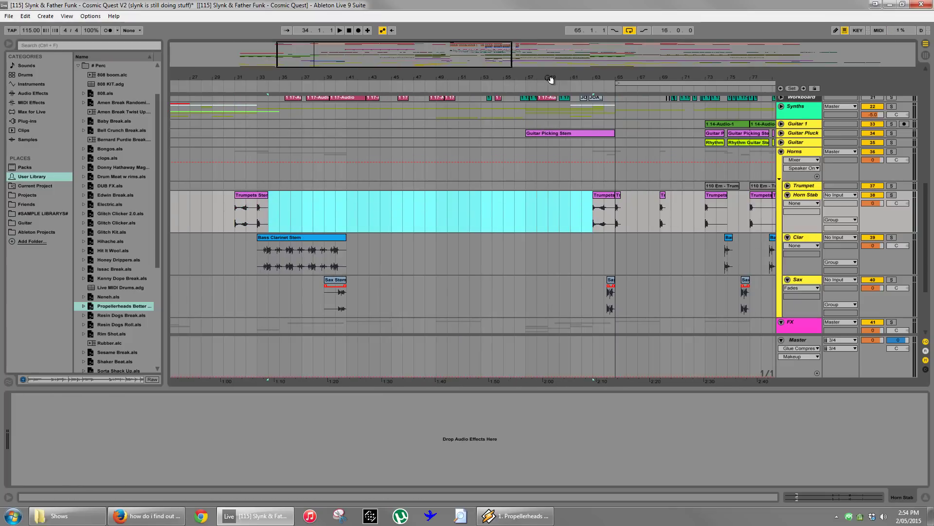
drag(551, 79, 229, 81)
drag(388, 210, 548, 214)
key(Delete)
key(Delete)
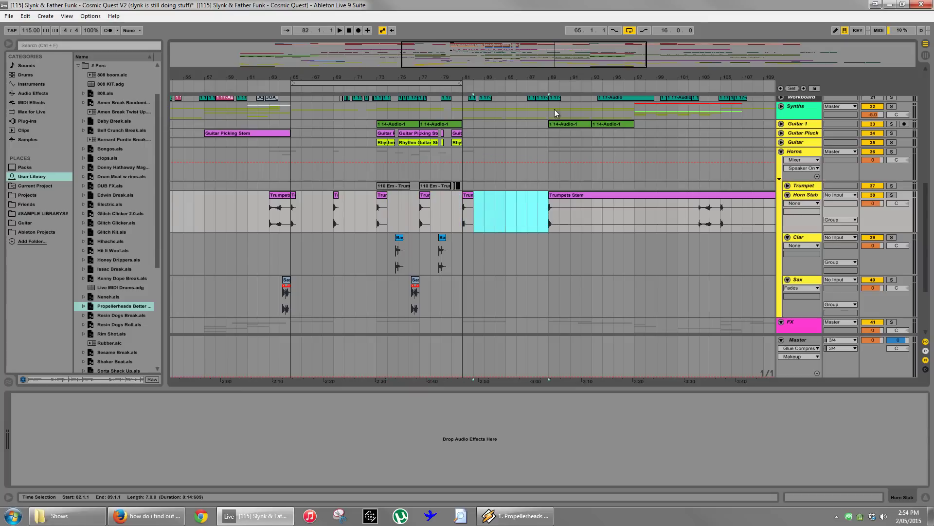
Delete the remaining silence of the Trumpets Stem after bar 89, keeping only the short stabs at bars 89, 103 and 121.
drag(556, 74, 681, 212)
key(Delete)
key(Delete)
key(Delete)
drag(681, 84, 681, 66)
drag(583, 218, 709, 214)
key(Delete)
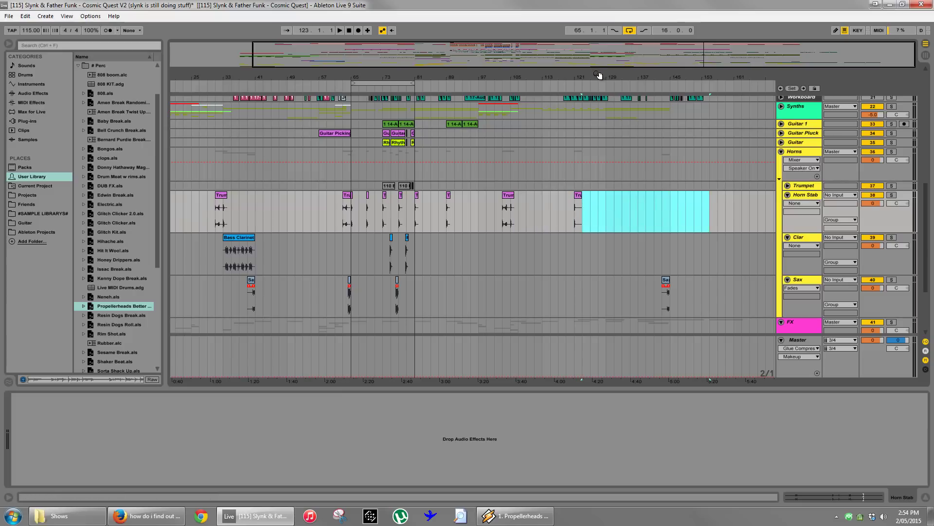
drag(588, 76, 579, 214)
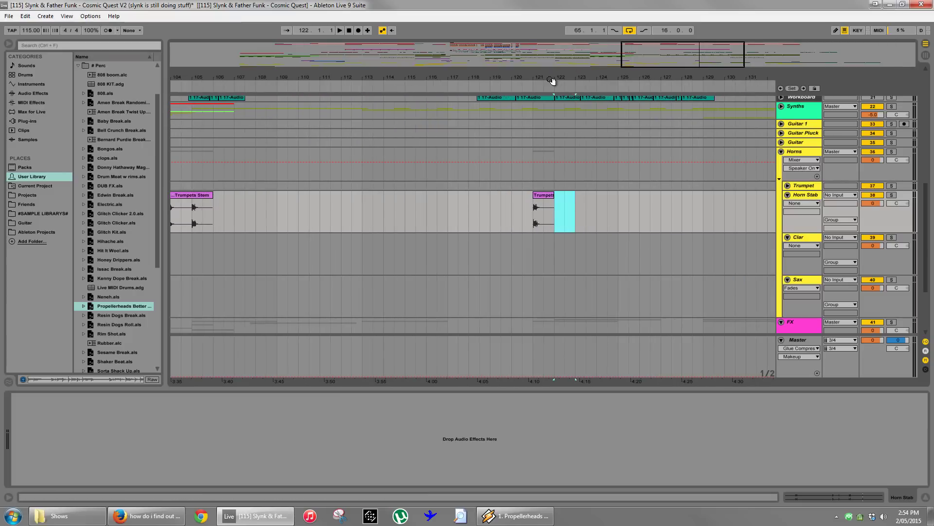
drag(553, 81, 555, 70)
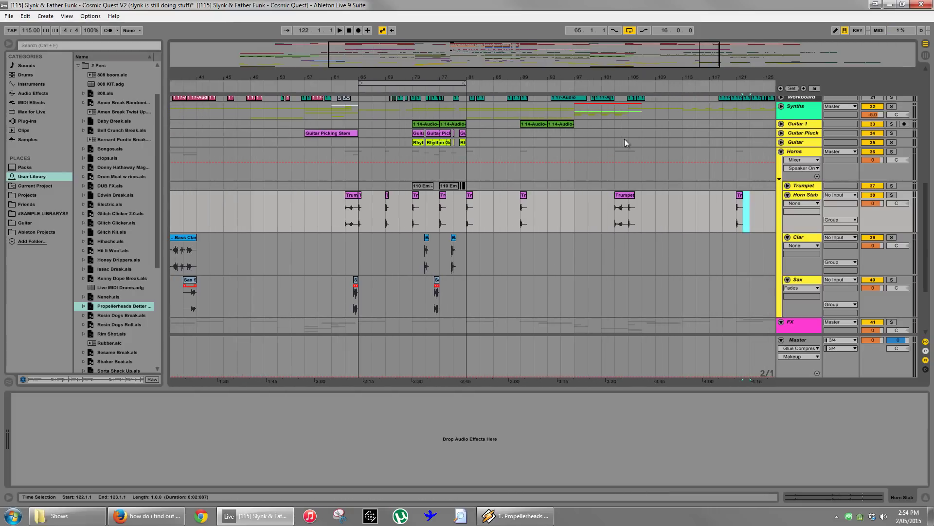
Move the trumpet clips on the Trumpet track from bar 73 to bar 81.
click(361, 212)
scroll(505, 226, up, 3)
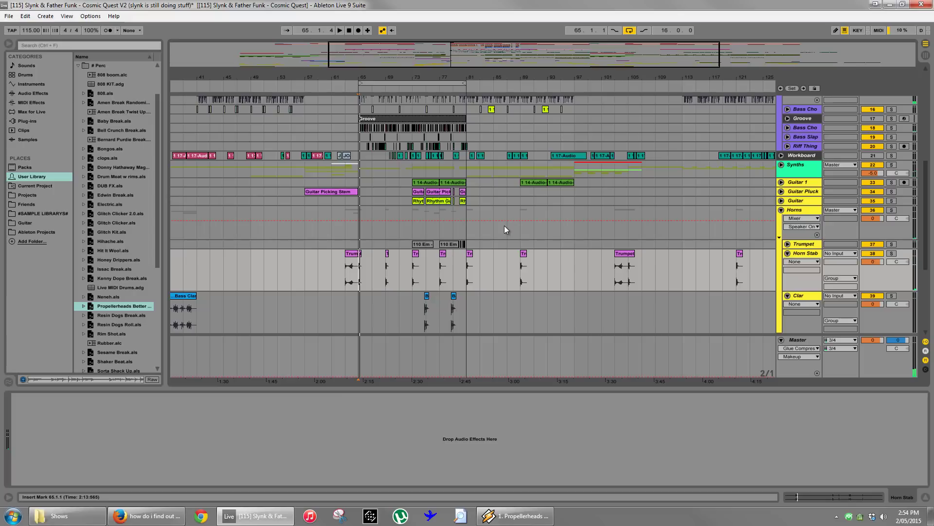
drag(414, 244, 475, 244)
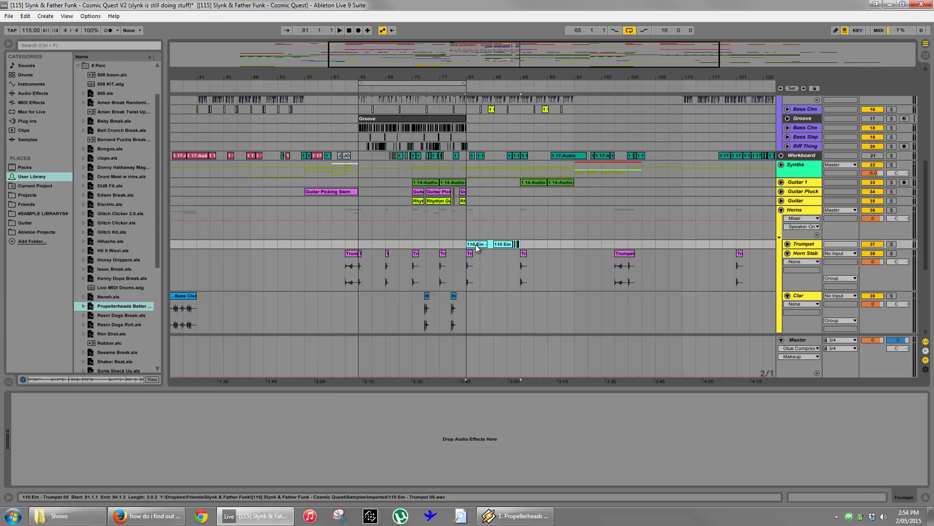
Group the Guitar 1, Guitar Pluck and Guitar tracks and name the group Guitar.
click(411, 217)
click(422, 181)
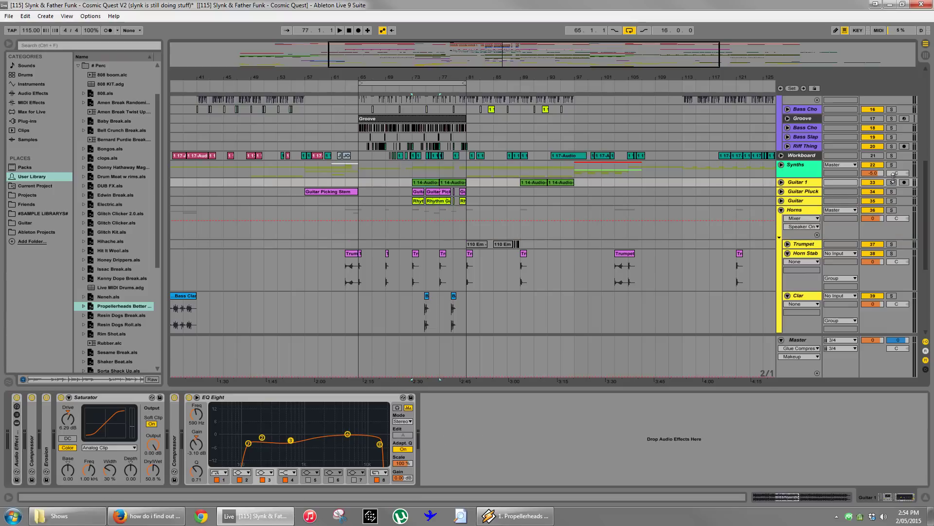
shift+click(803, 201)
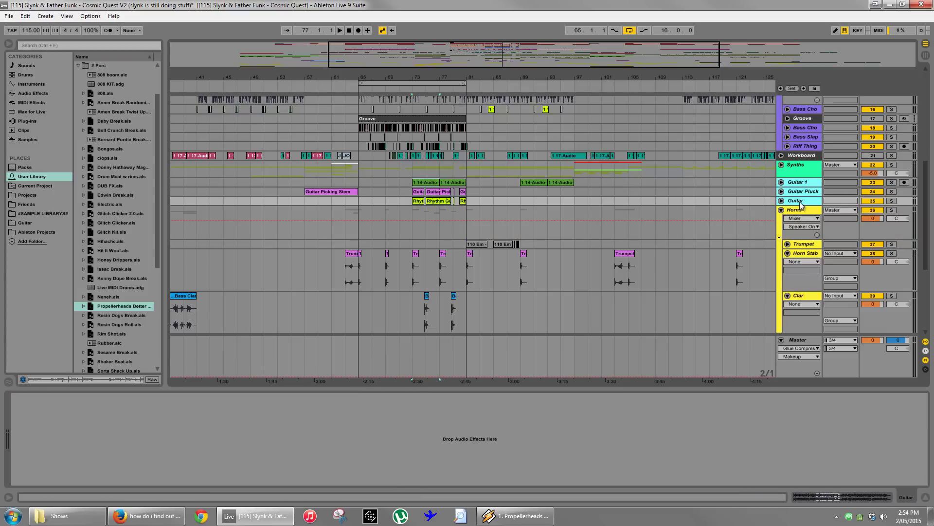
key(ctrl+g)
right_click(802, 186)
click(816, 222)
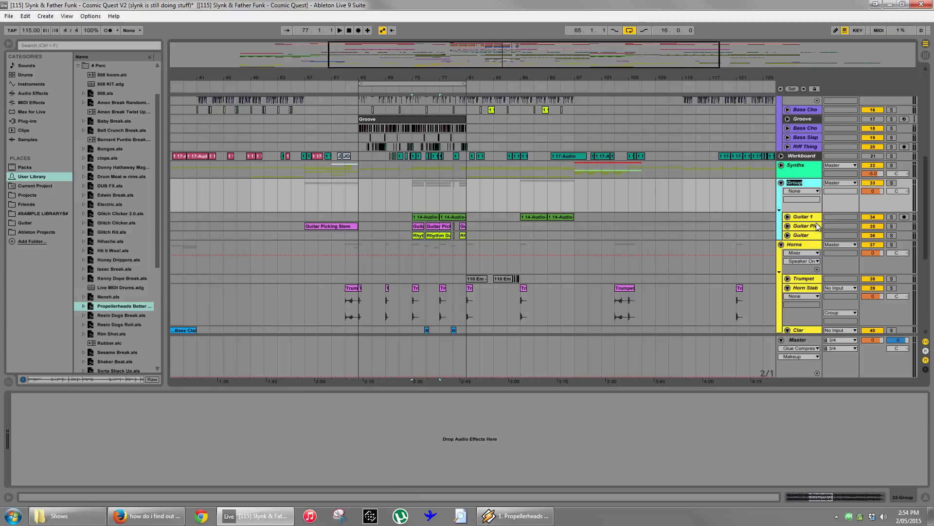
text(Guitar)
key(Return)
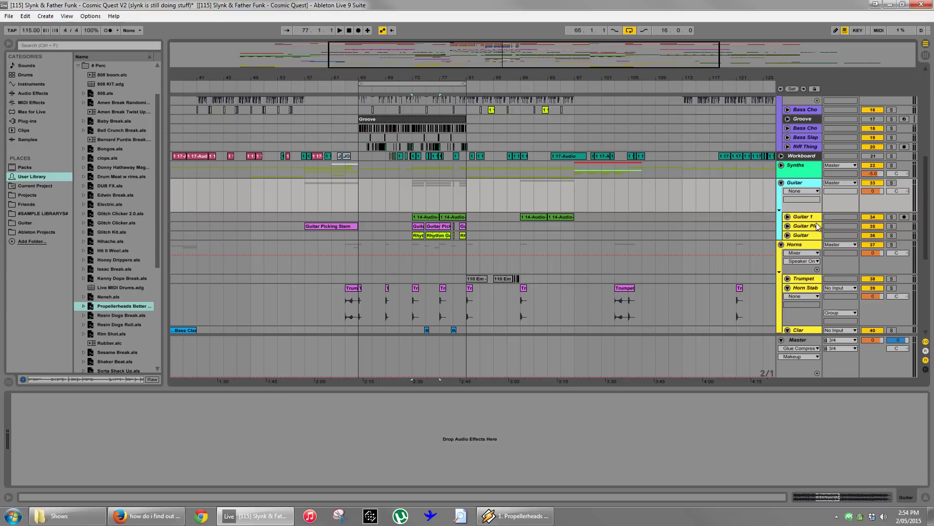
Collapse the Guitar group and the Horn Stab, Clar and Sax tracks.
click(781, 183)
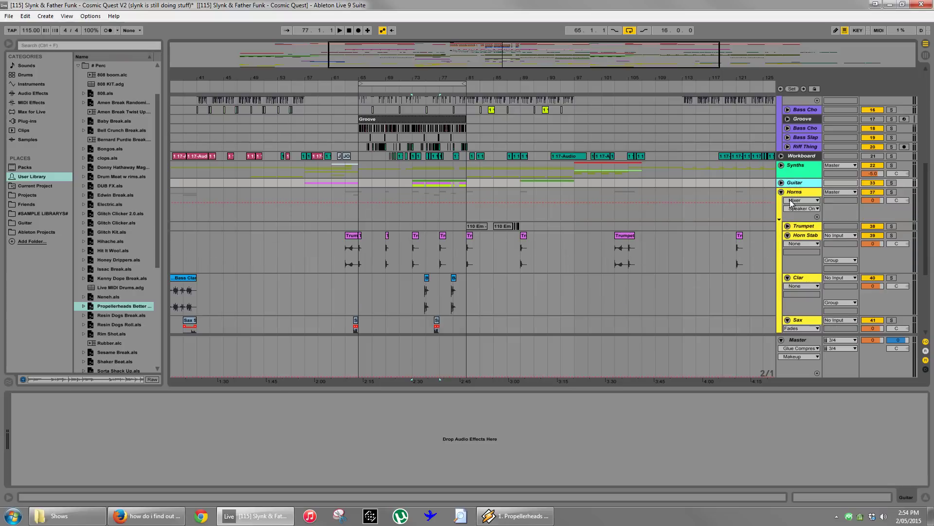
click(788, 236)
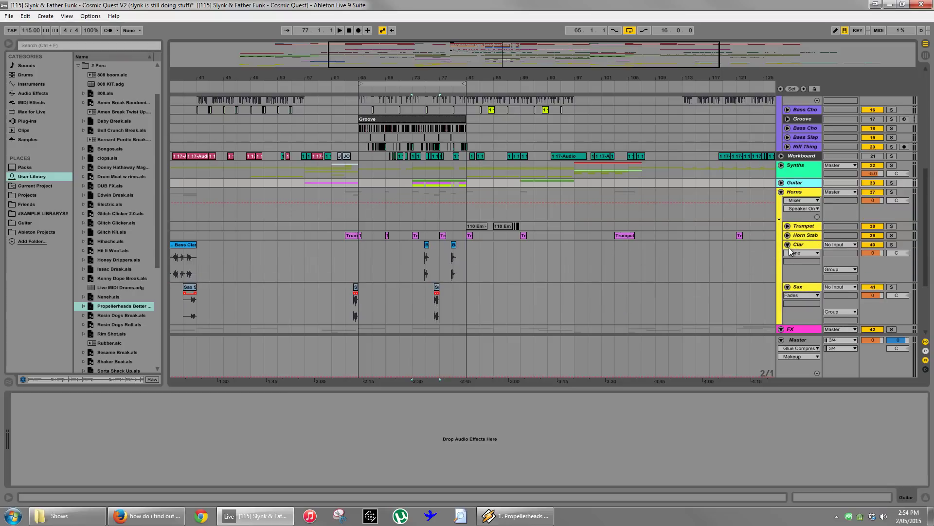
click(788, 245)
click(787, 253)
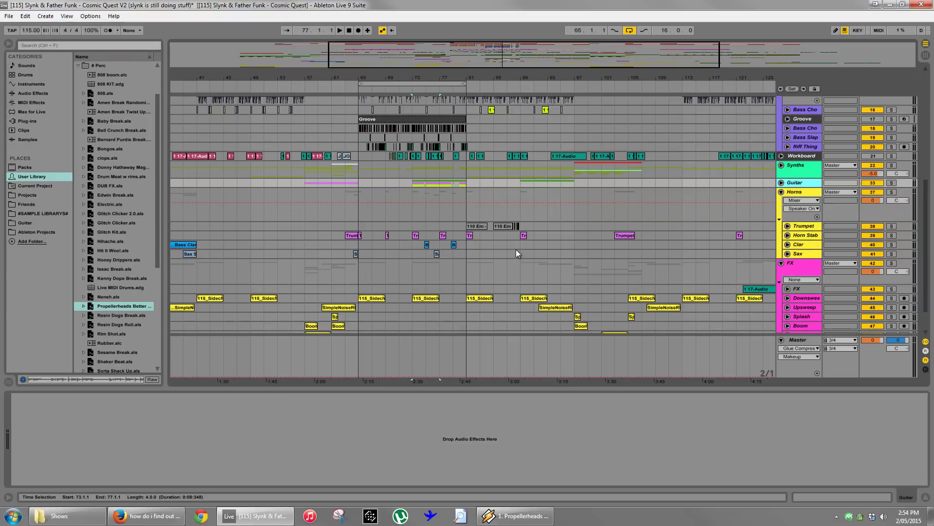
Expand the Guitar group, play Guitar 1 soloed from bar 73, and colour the group yellow.
click(781, 183)
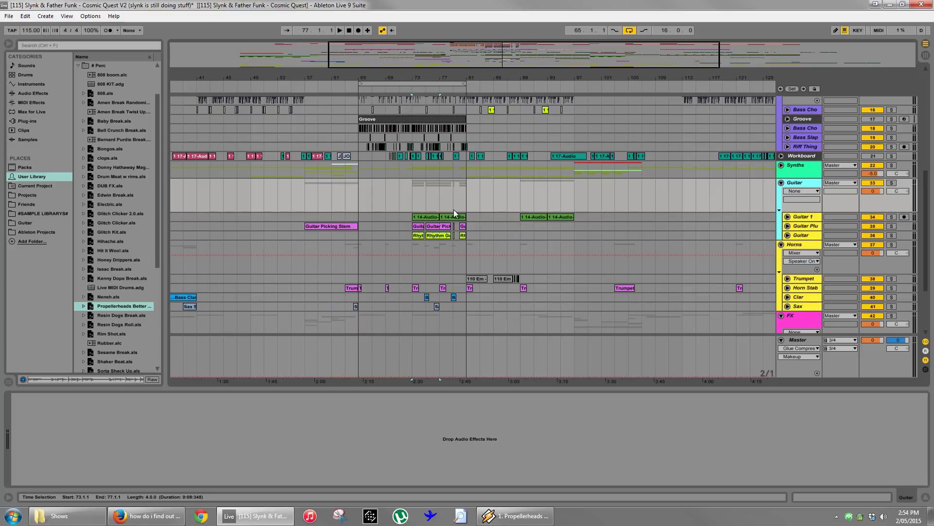
click(436, 216)
click(891, 217)
key(space)
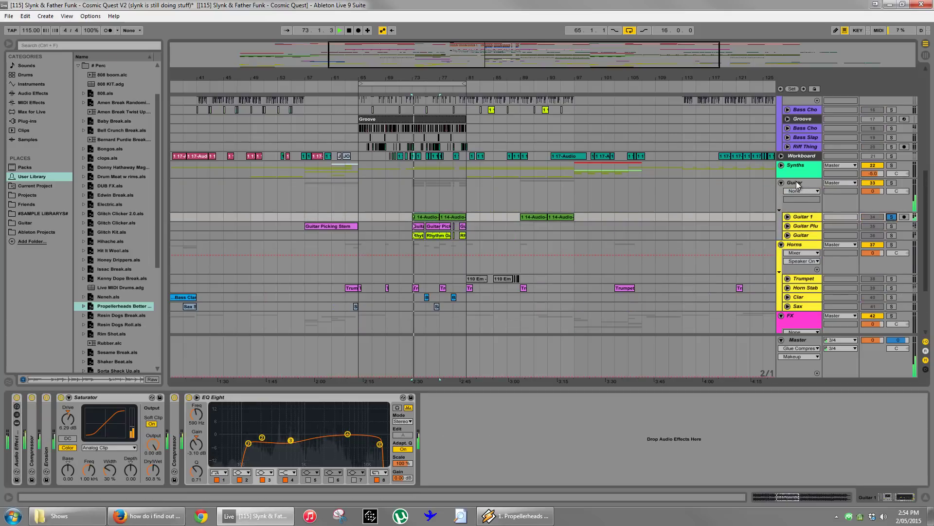
right_click(794, 181)
click(813, 320)
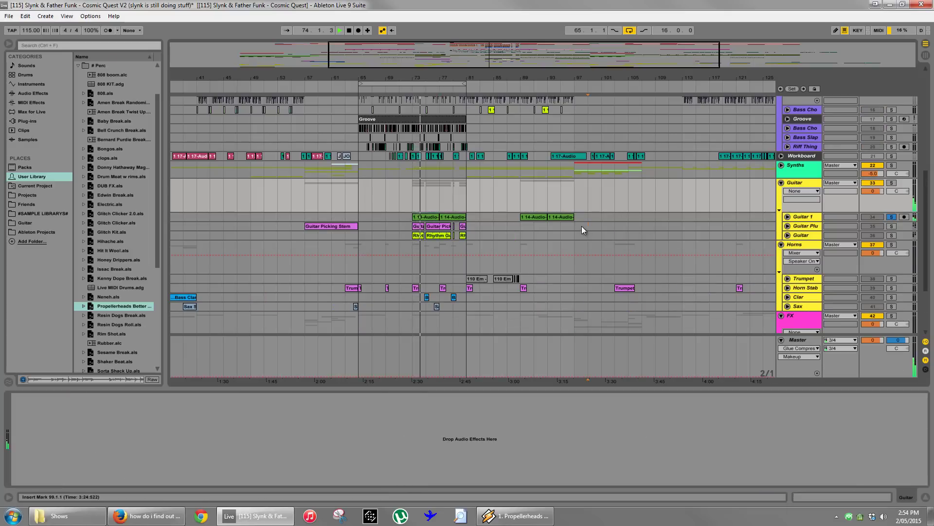
Move the Guitar 1 clips from bar 73 to bar 81, and duplicate the Clar and Sax clips of bars 73 to 81 to bar 81.
click(452, 217)
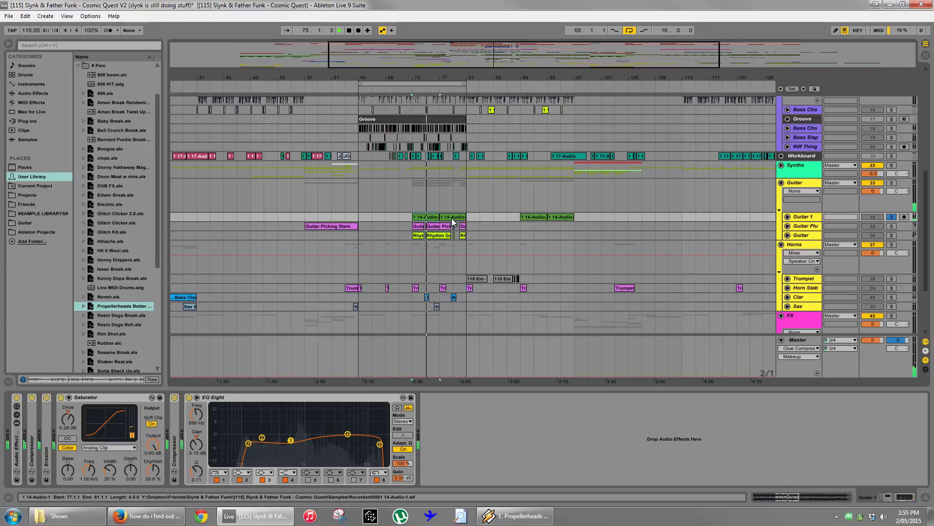
drag(451, 218, 512, 217)
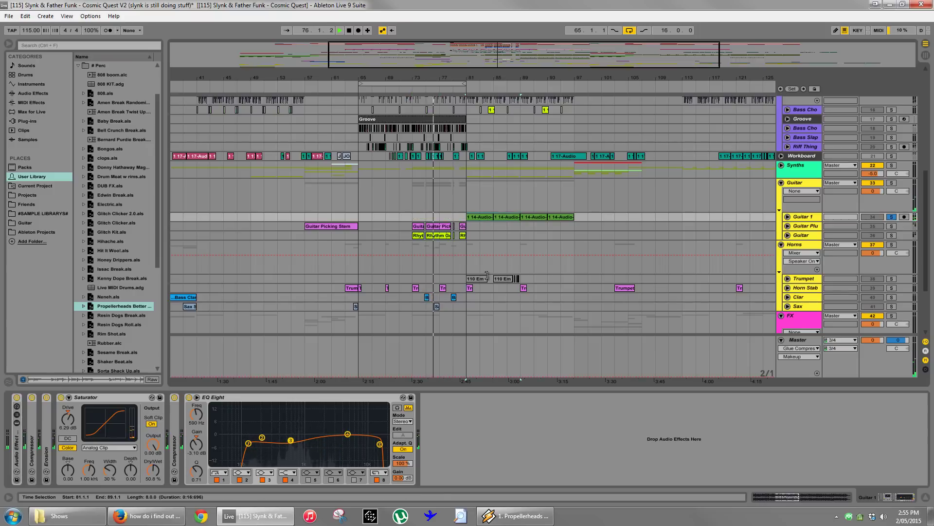
scroll(456, 269, down, 3)
drag(465, 276, 416, 269)
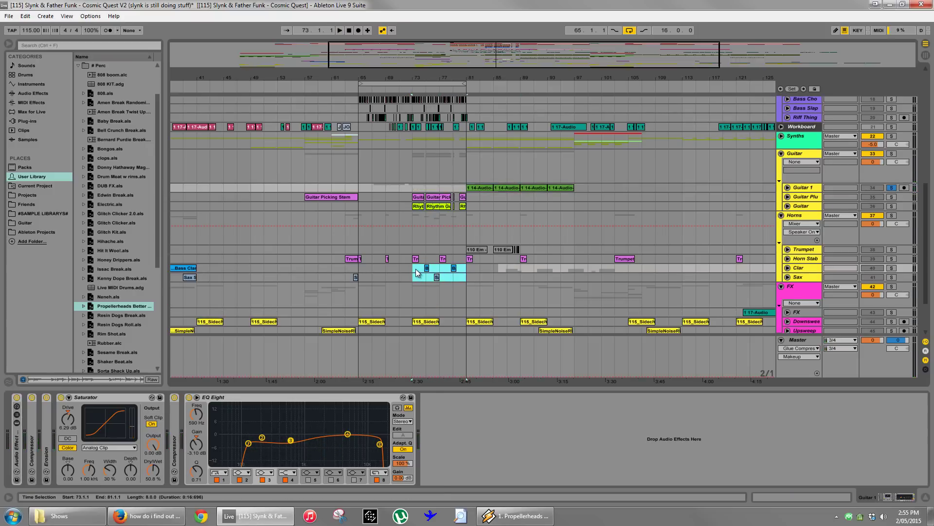
key(ctrl+d)
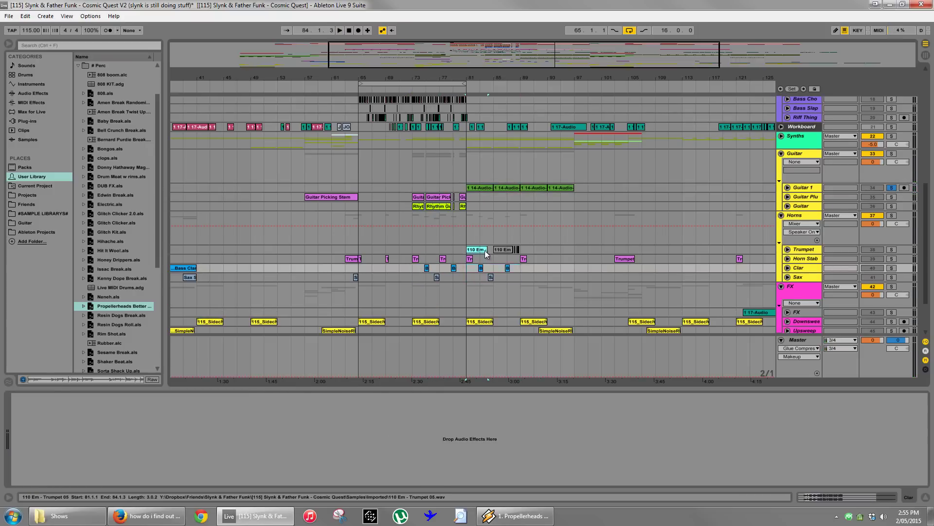
Colour the two longer trumpet clips between bars 81 and 89 pale yellow.
drag(467, 251, 520, 251)
click(503, 251)
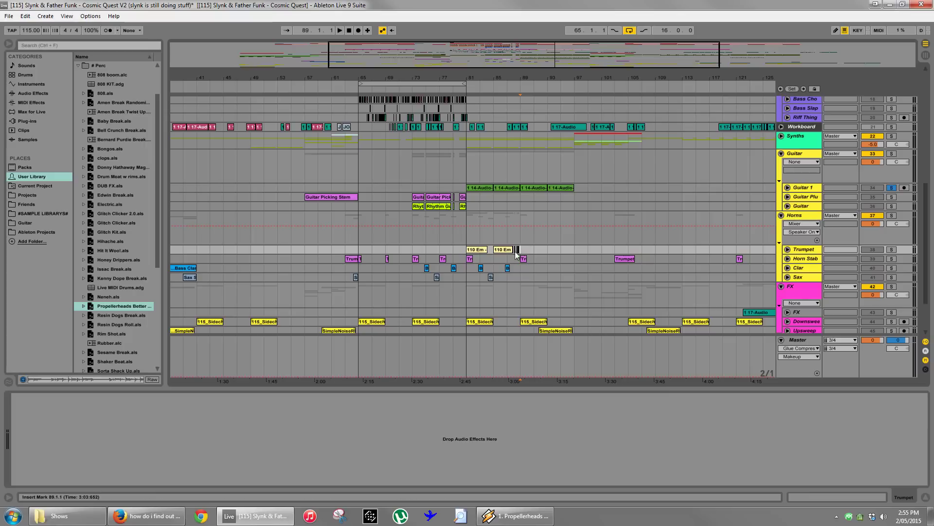
right_click(477, 249)
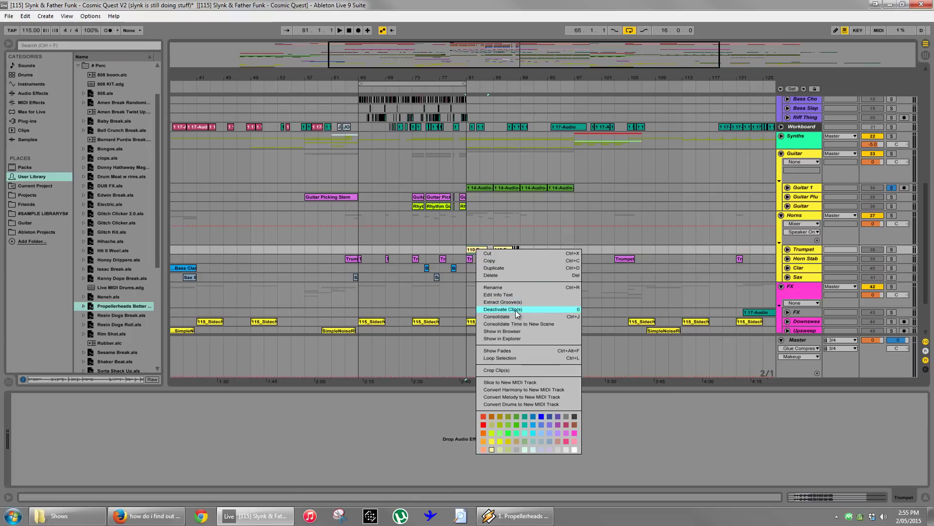
click(502, 310)
right_click(478, 250)
click(501, 310)
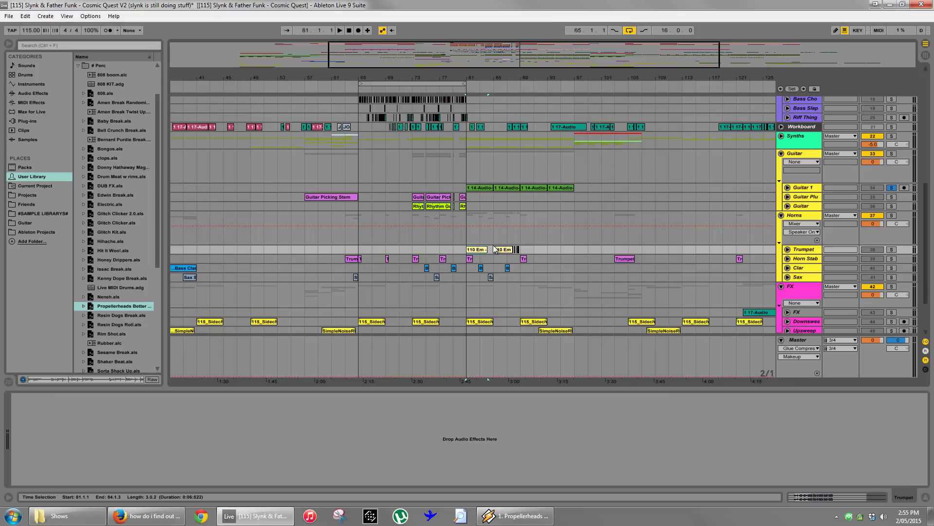
Take the Guitar 1 track out of solo and play the full arrangement from bar 81.
scroll(460, 133, up, 5)
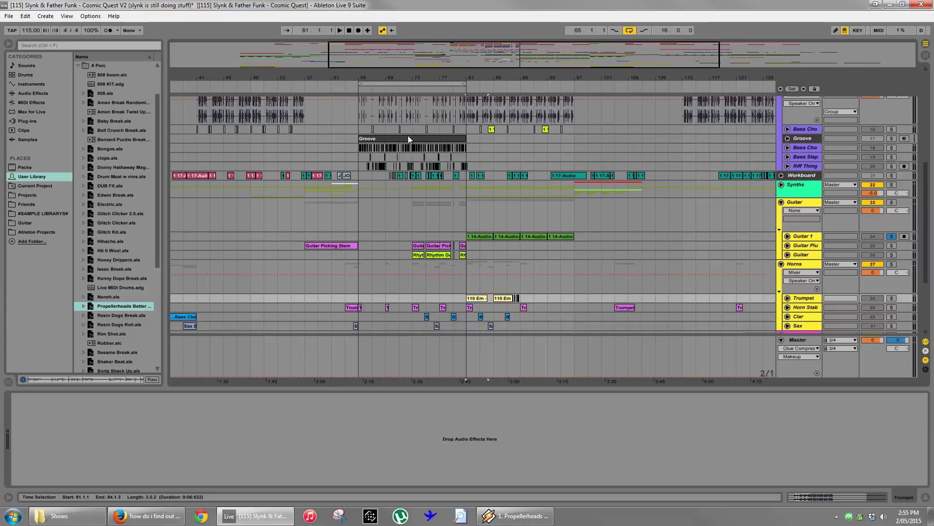
drag(407, 76, 407, 171)
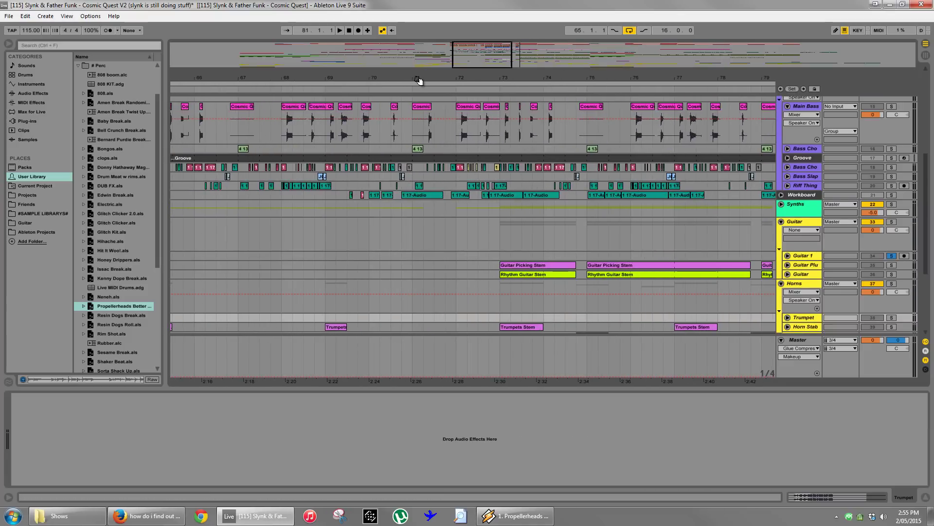
drag(417, 80, 420, 80)
scroll(487, 224, down, 5)
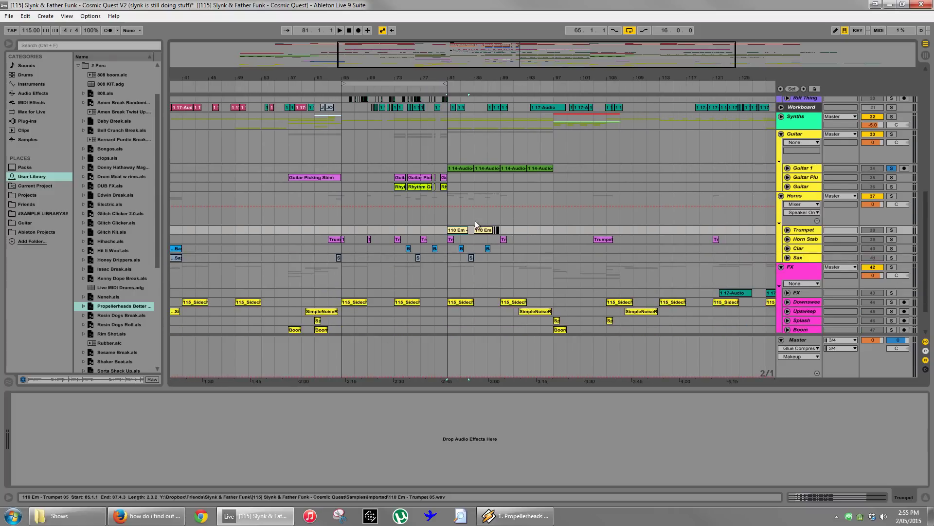
click(450, 217)
click(891, 168)
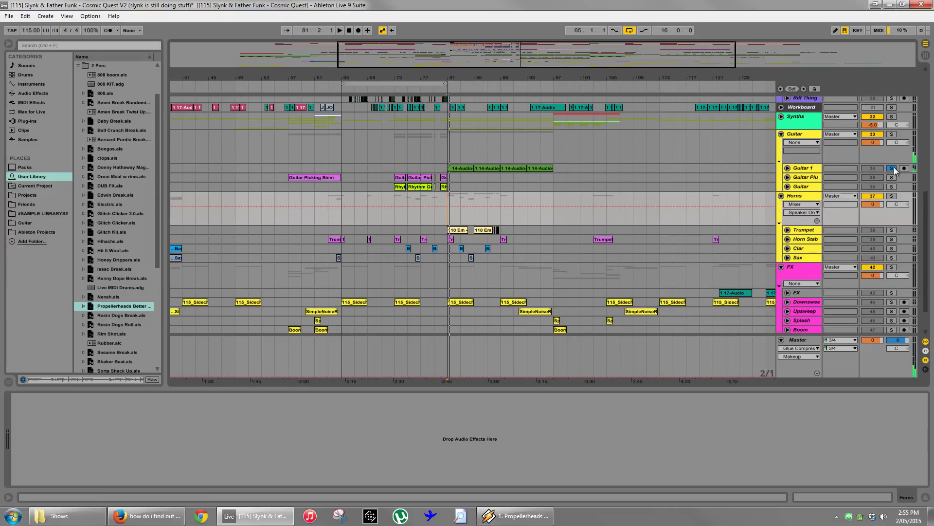
key(space)
Check the section's other tracks during playback and listen to the Bass Chops clip near bar 84 soloed, leaving the track unsoloed.
scroll(609, 220, up, 3)
scroll(609, 221, up, 6)
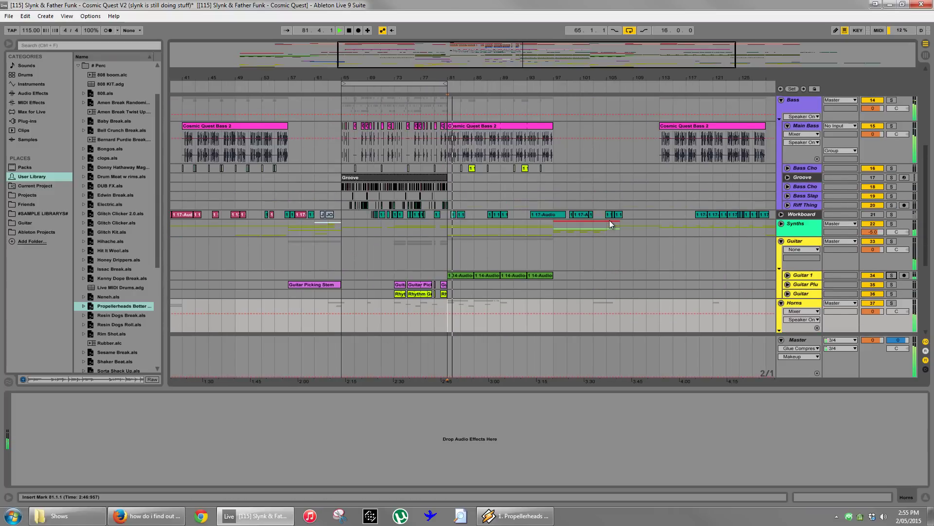
scroll(609, 218, up, 1)
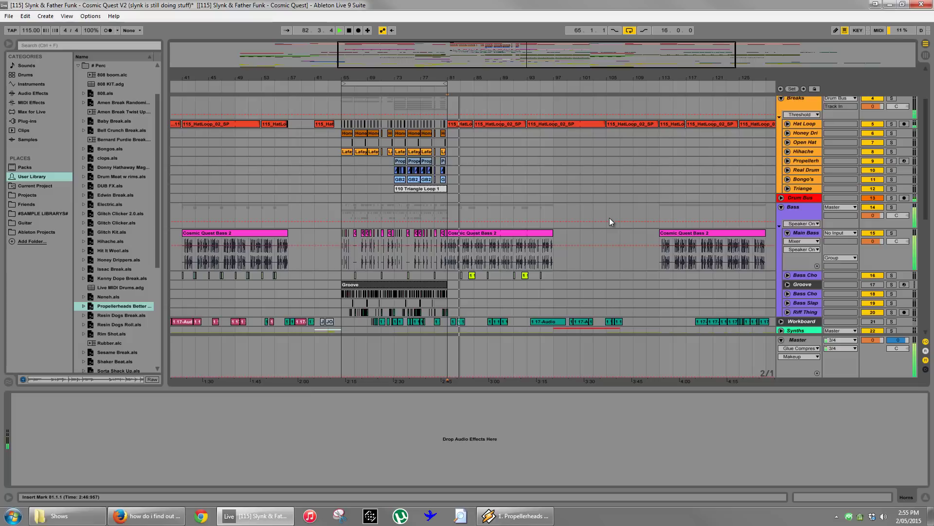
scroll(610, 218, down, 2)
scroll(523, 203, down, 6)
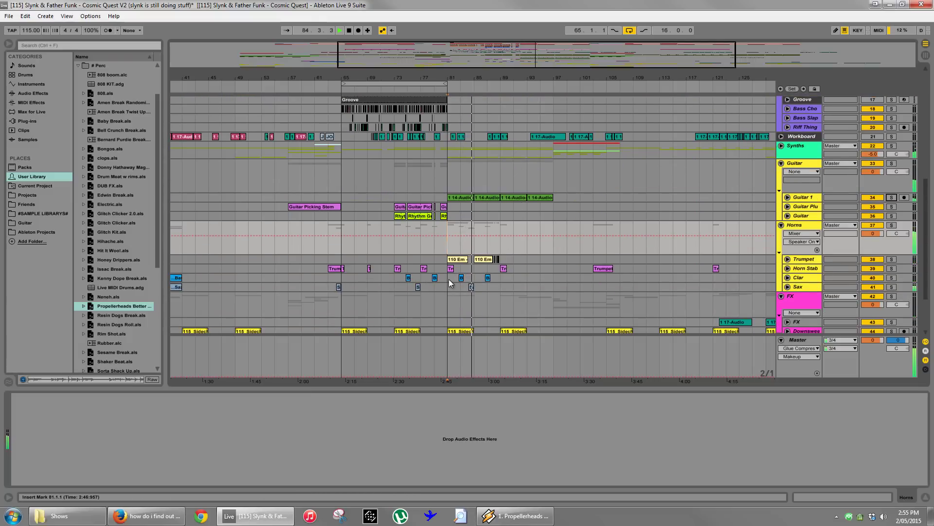
scroll(450, 274, down, 3)
scroll(467, 219, up, 6)
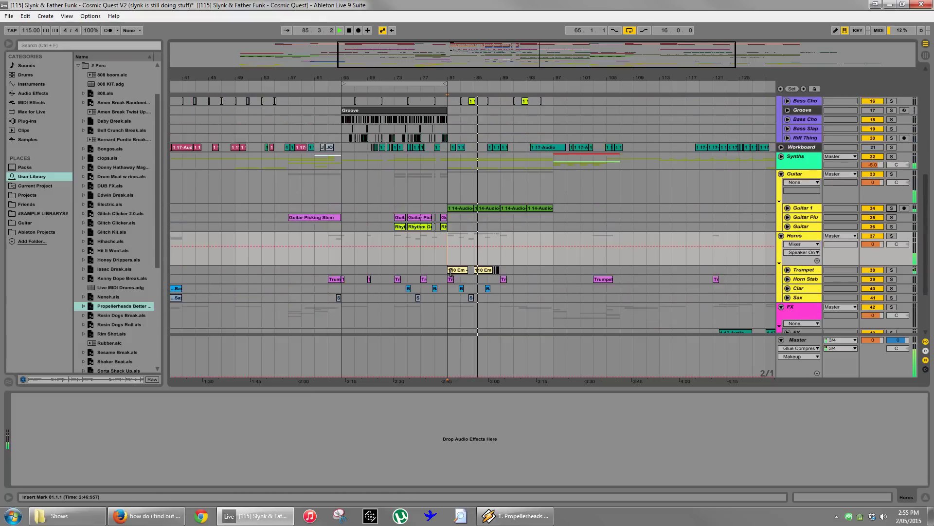
click(481, 160)
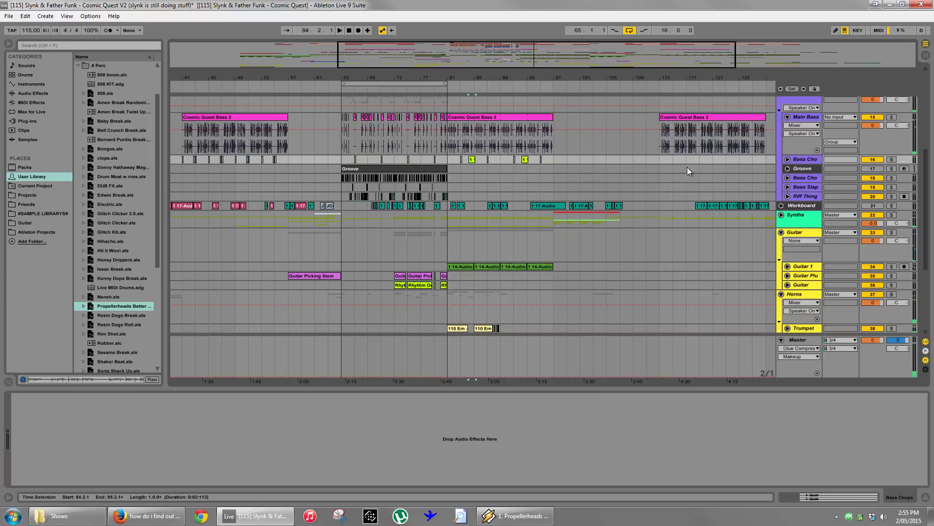
click(892, 160)
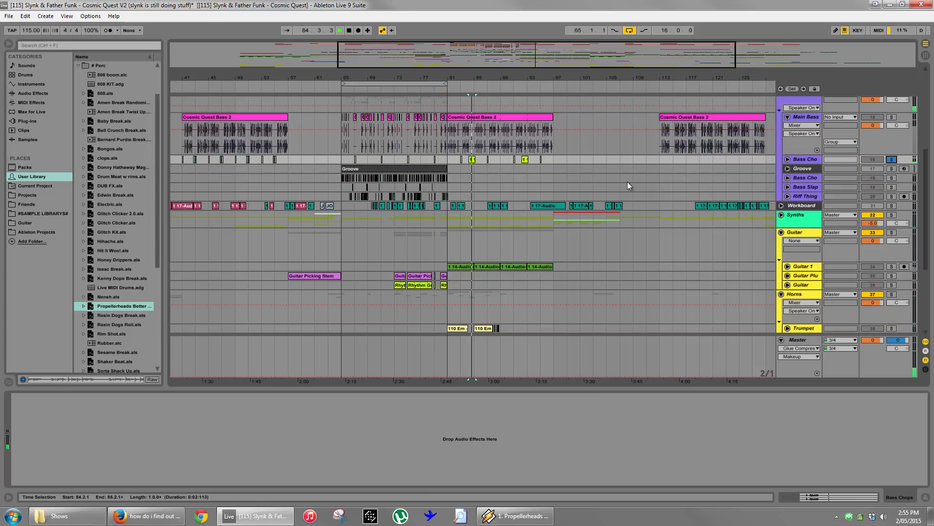
click(892, 160)
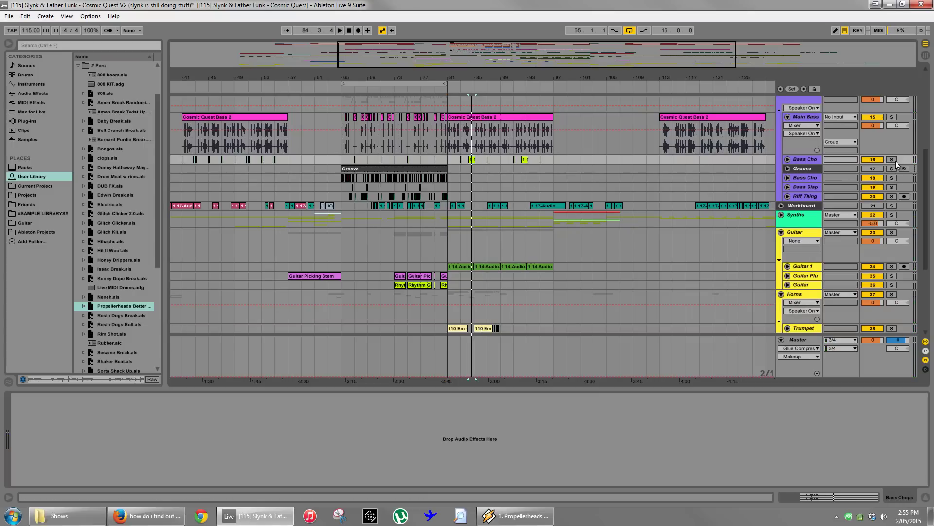
Play on with the full mix, try a copy of the 110 Triangle Loop 1 clip at bar 81, and delete the copy.
key(space)
scroll(641, 162, up, 2)
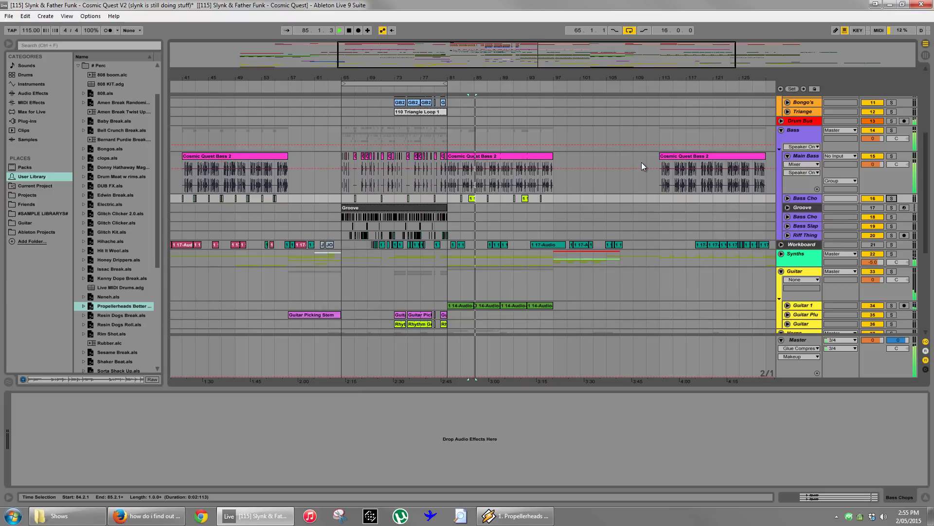
scroll(563, 152, up, 3)
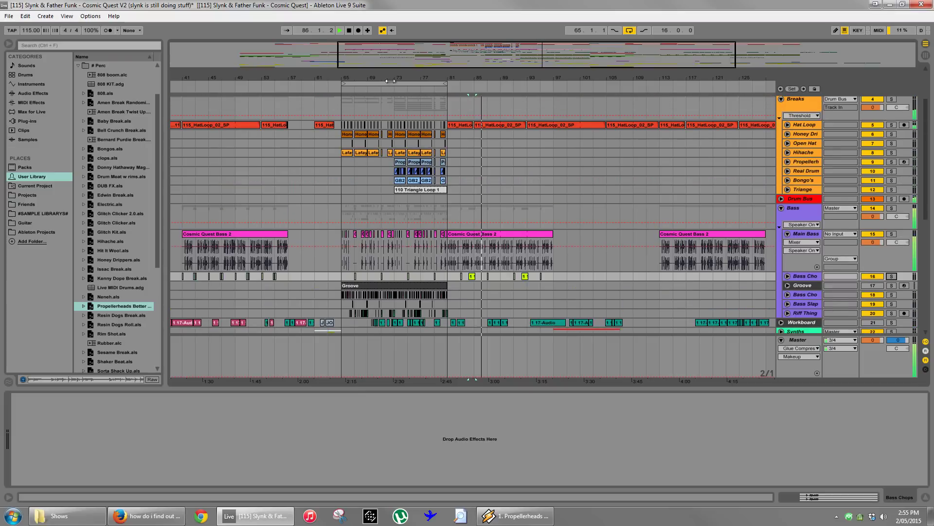
scroll(533, 153, down, 3)
scroll(542, 160, up, 6)
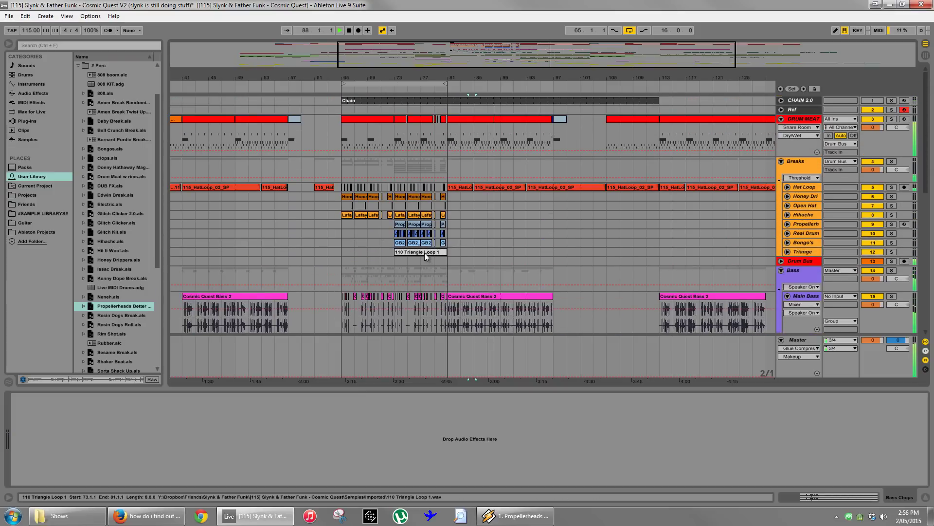
drag(424, 253, 475, 251)
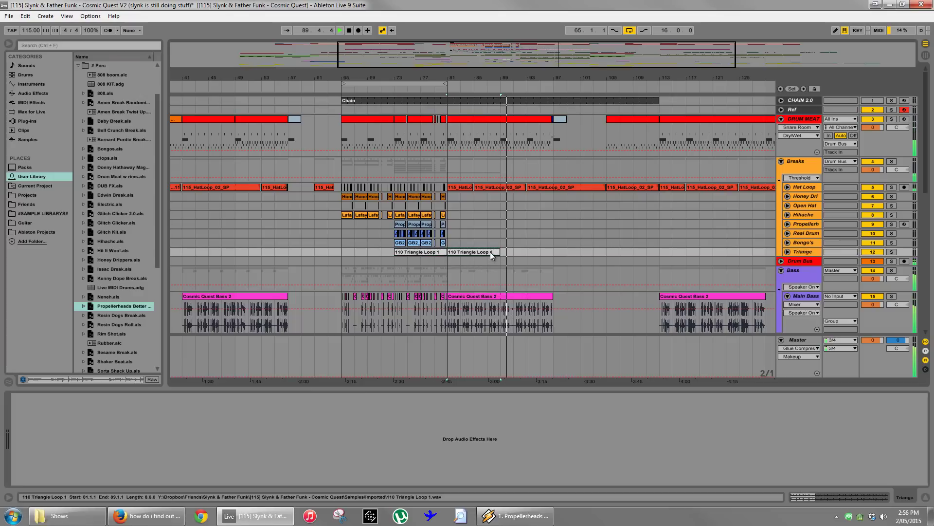
key(Delete)
key(space)
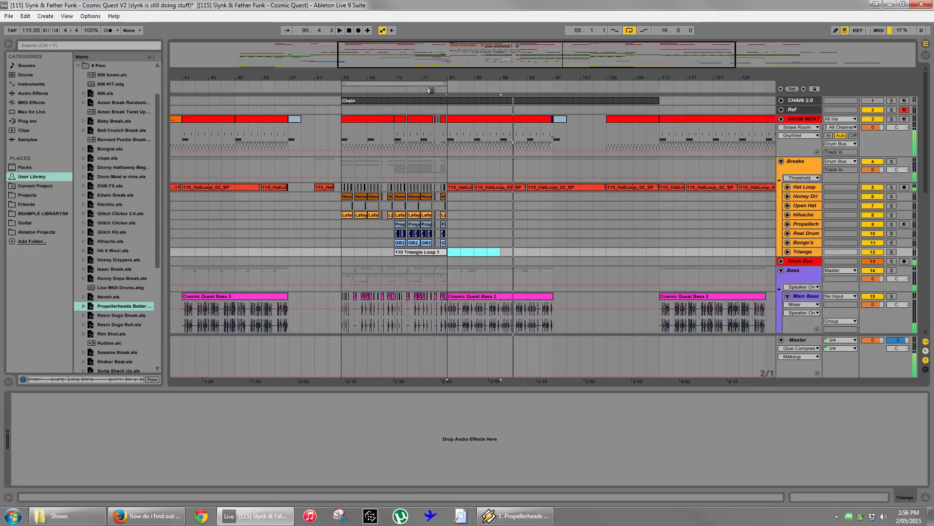
Move the loop region to bars 81 to 97.
drag(444, 84, 553, 211)
scroll(551, 214, down, 10)
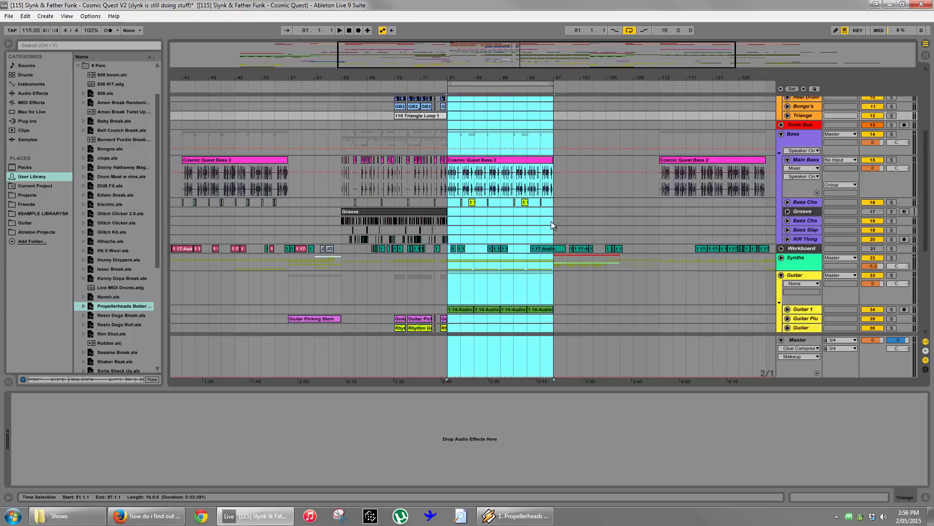
click(552, 280)
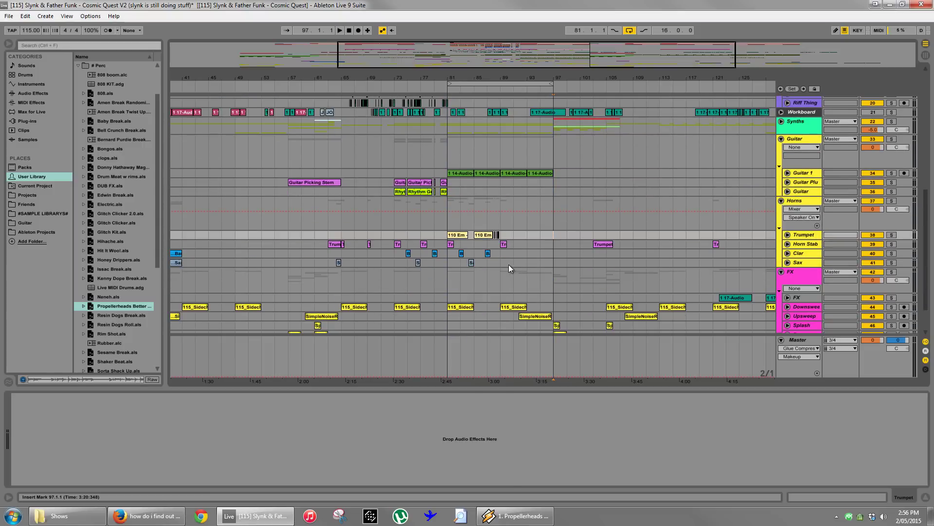
Duplicate the Trumpet, Horn Stab, Clar and Sax clips of bars 81 to 89 to bar 89.
drag(498, 262, 448, 233)
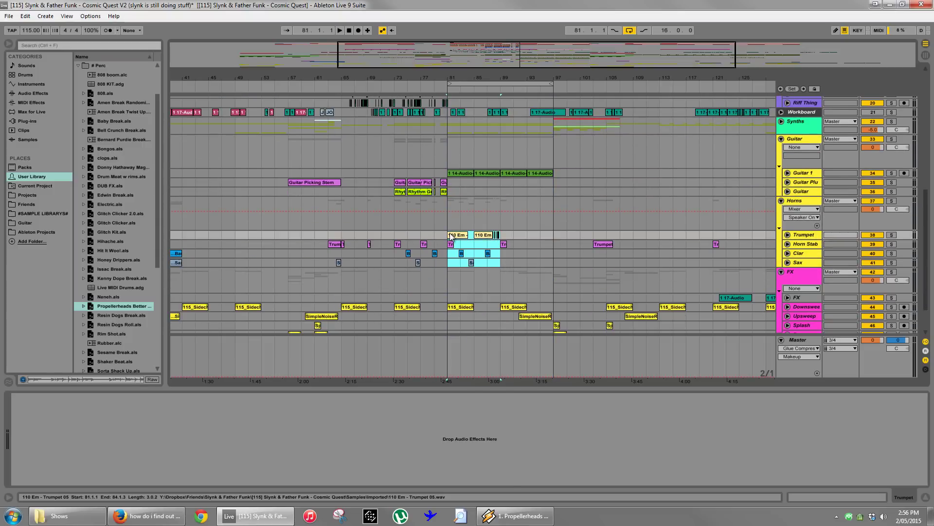
key(ctrl+d)
click(540, 263)
scroll(538, 264, down, 2)
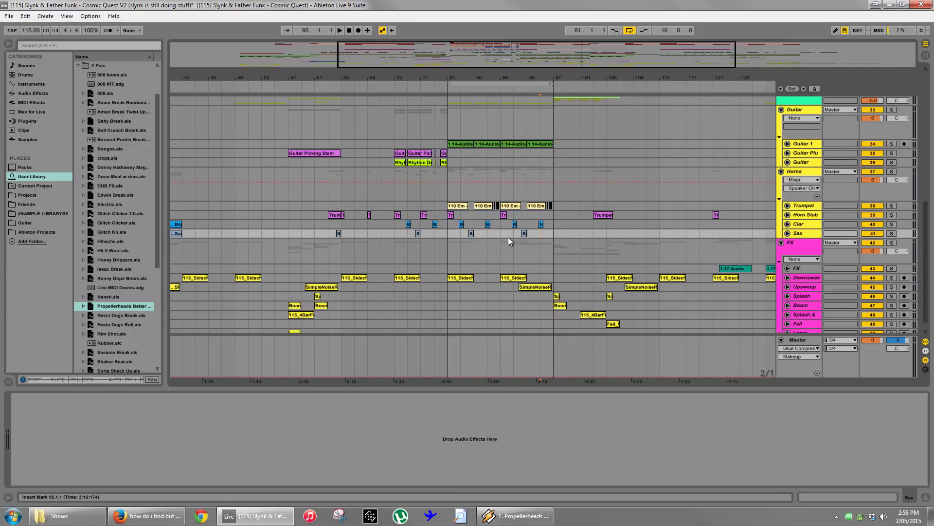
Delete the Trumpet track's clips between bars 89 and 97.
drag(503, 234, 552, 206)
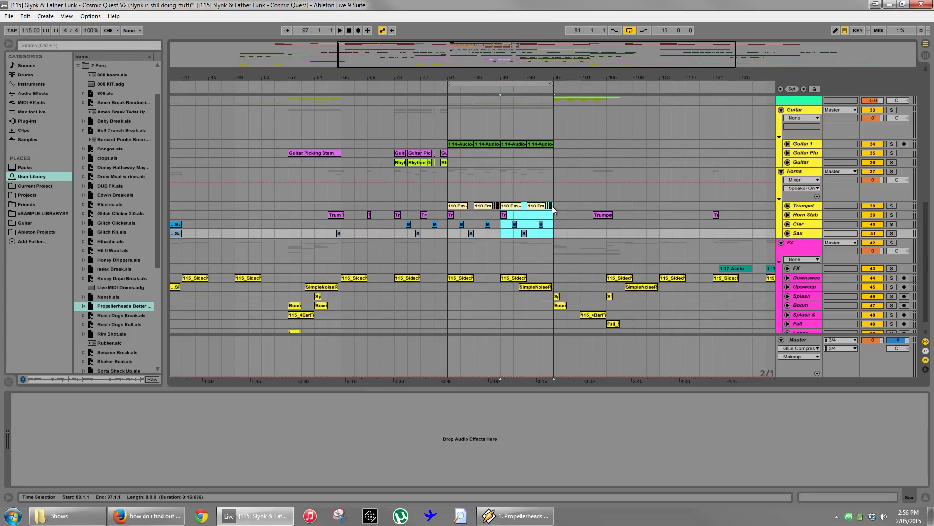
click(556, 224)
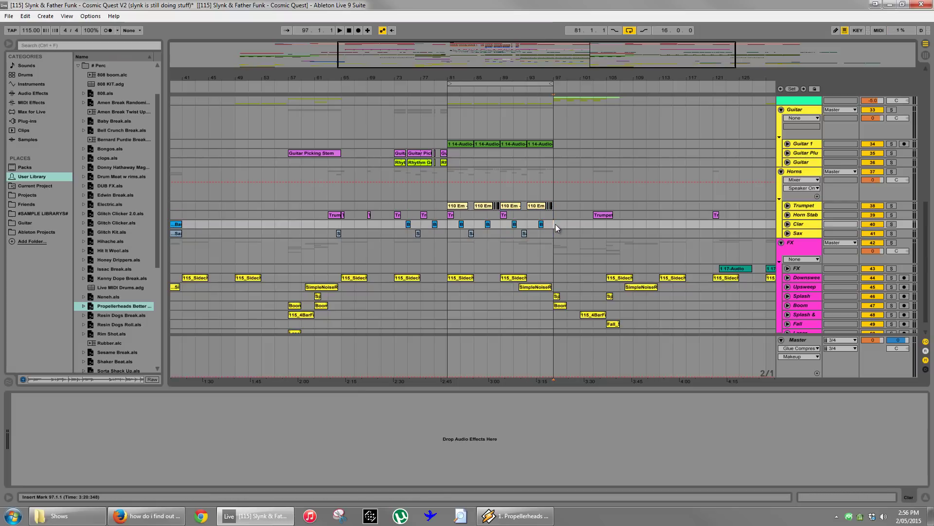
shift+click(506, 206)
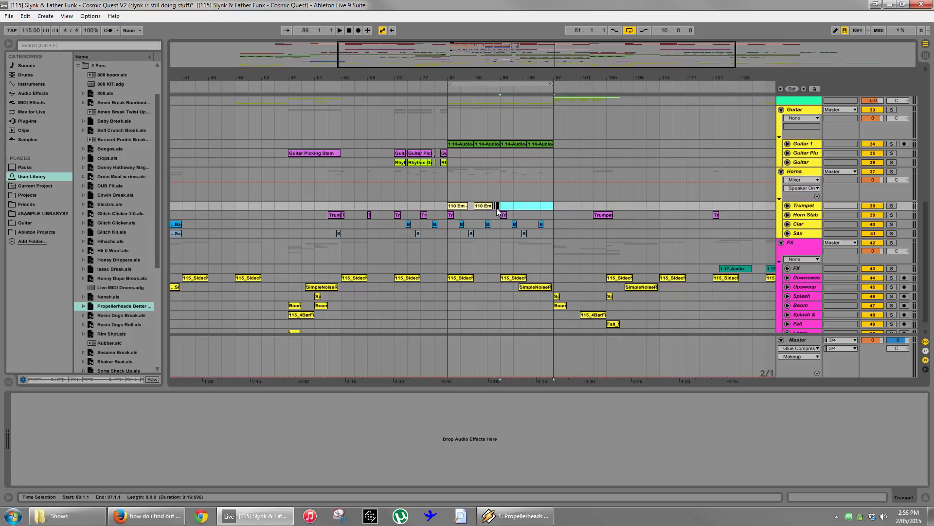
Delete the Guitar 1 clips from bars 81 to 89 and copy the Guitar Picking Stem into those bars on the track below.
scroll(511, 214, up, 2)
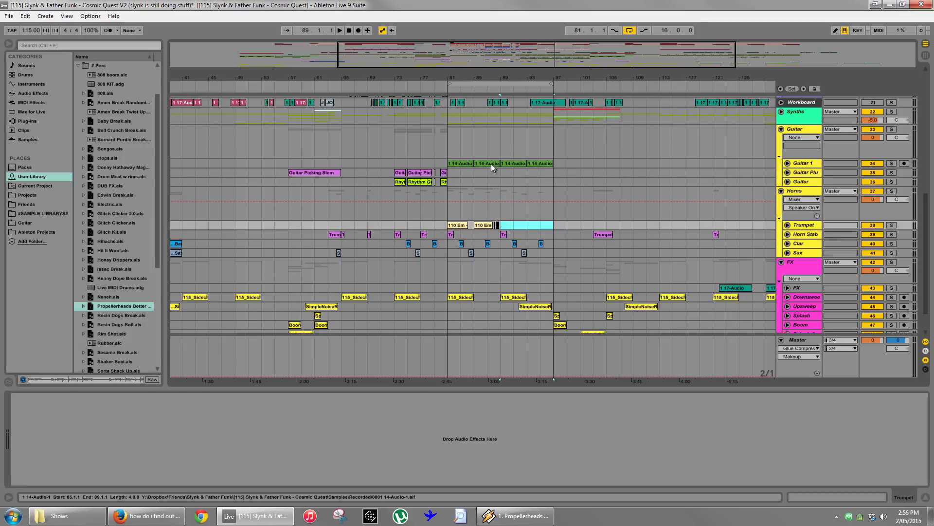
drag(491, 164, 463, 164)
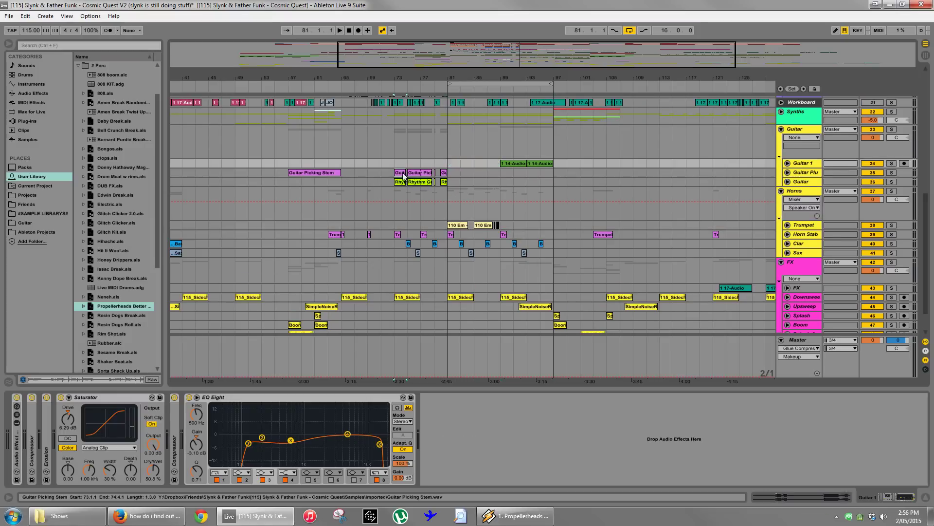
drag(404, 173, 457, 174)
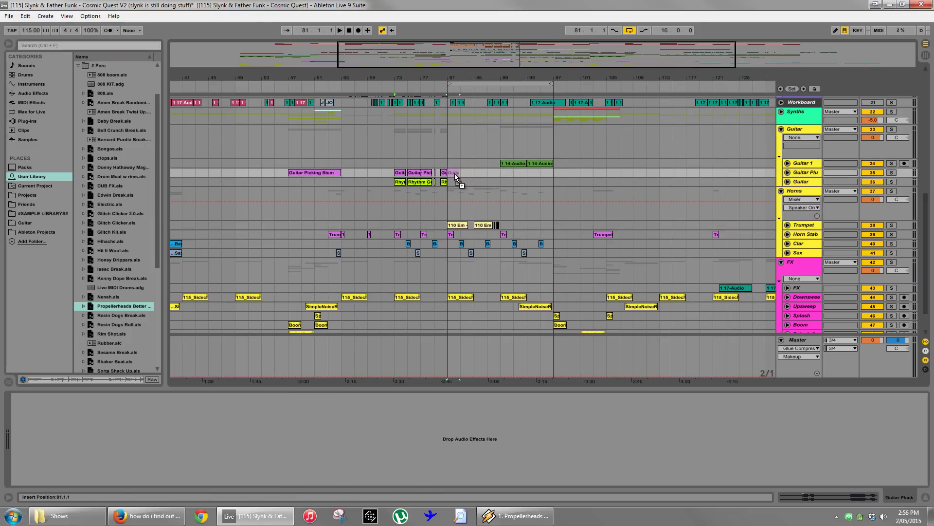
Play from bar 89, unfold the Guitar 1 track and adjust its volume.
click(512, 165)
key(space)
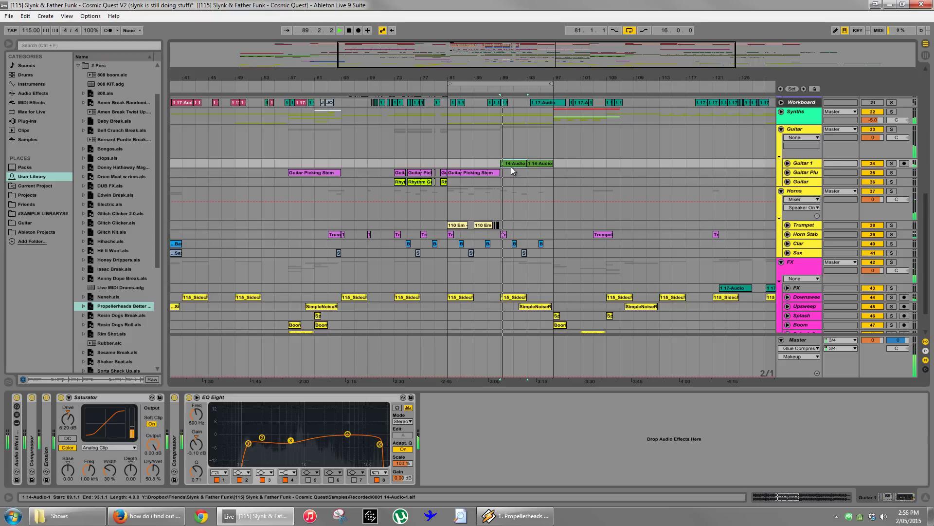
click(787, 163)
drag(871, 173, 871, 171)
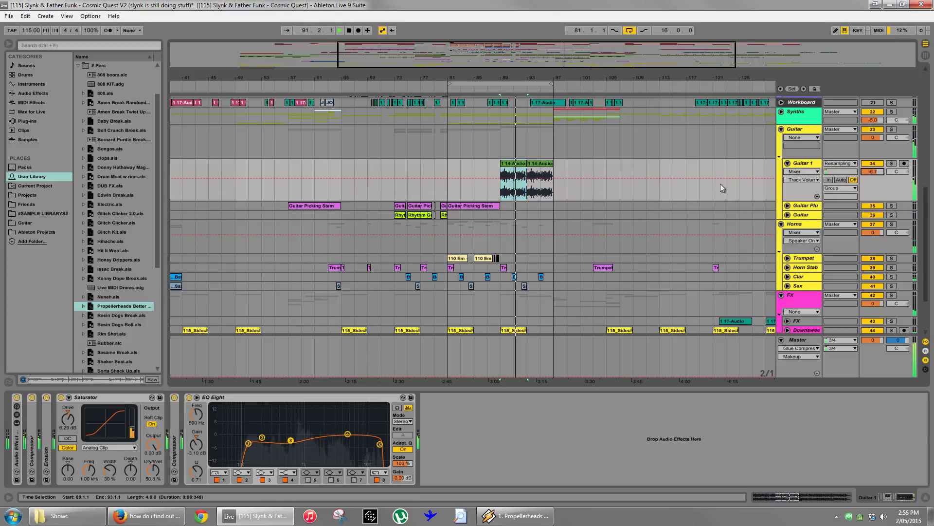
Copy the Rhythm Guitar Stem clip from bar 73 to bar 81, filling bars 81 to 89, and stop playback.
click(404, 214)
drag(404, 215, 500, 215)
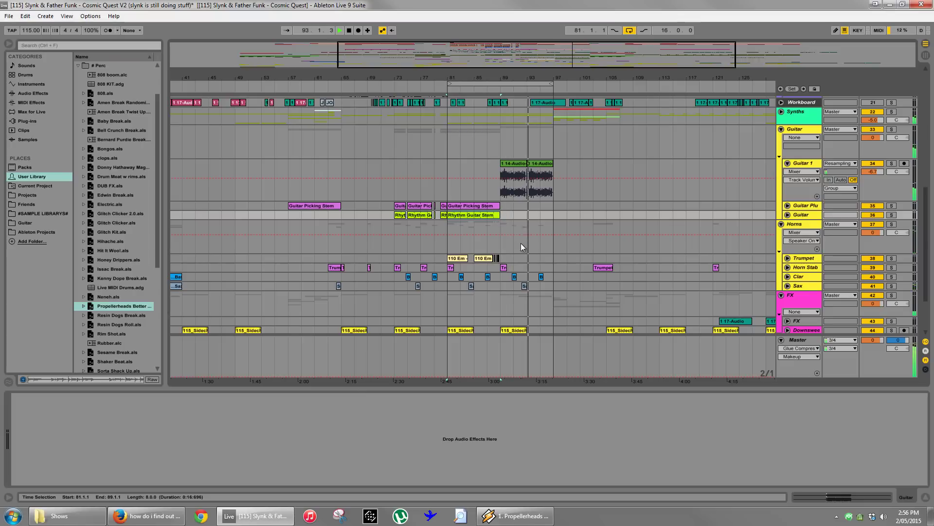
key(space)
Unfold the Clar track and extend the start of its clip near bar 91 back to bar 89.
click(531, 259)
click(786, 277)
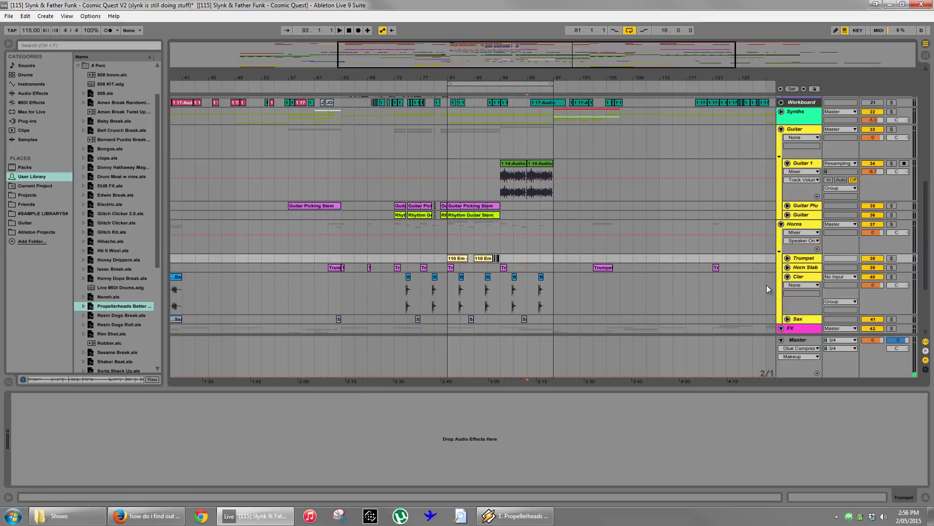
scroll(766, 285, down, 2)
drag(514, 241, 501, 242)
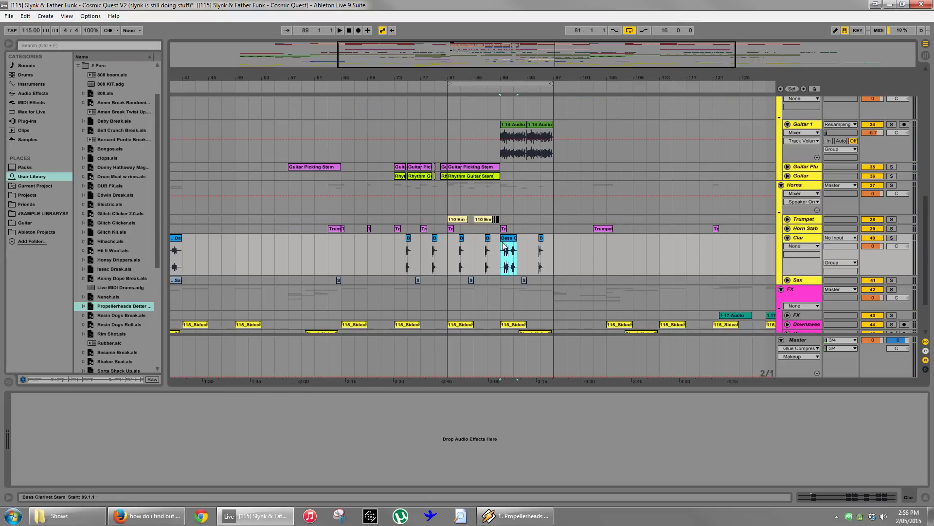
Listen to the extended clarinet clip from bar 89 with the Clar track soloed.
click(891, 238)
key(space)
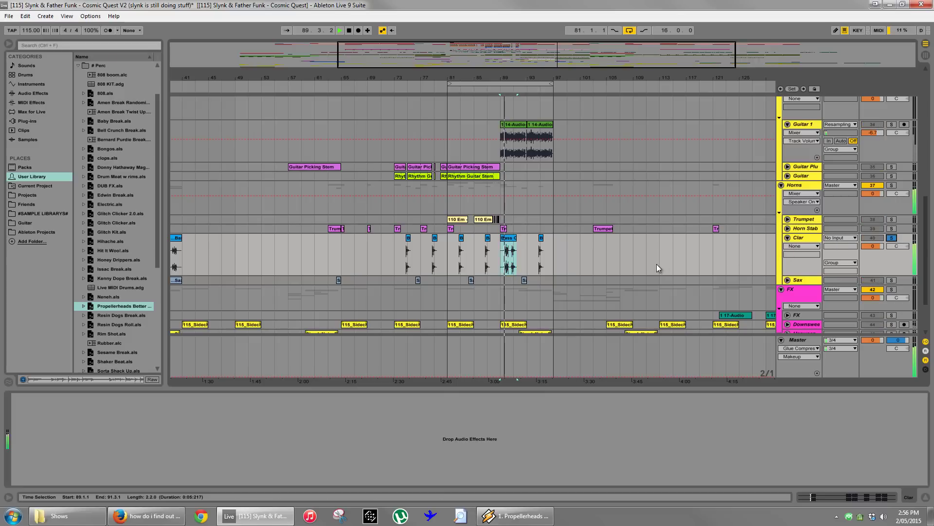
click(891, 238)
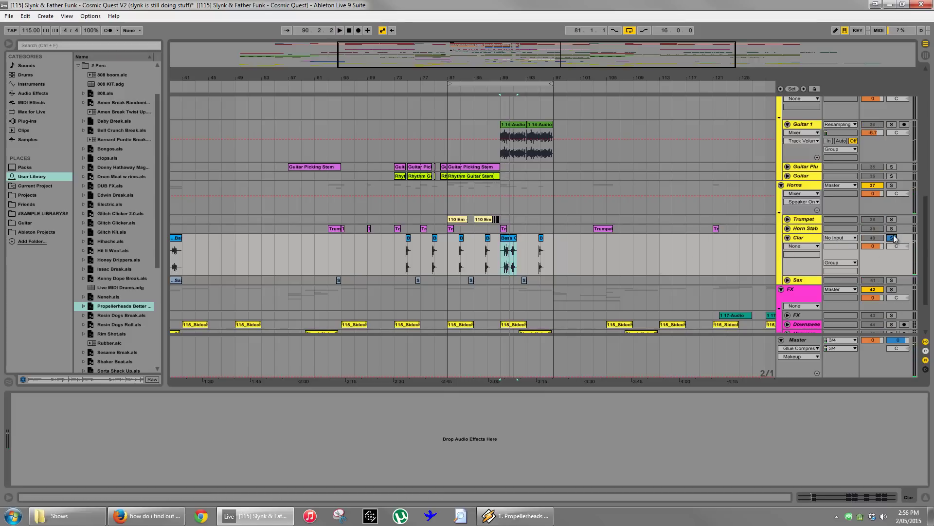
Listen to the extended clarinet clip from bar 89 in the full mix.
key(space)
key(space)
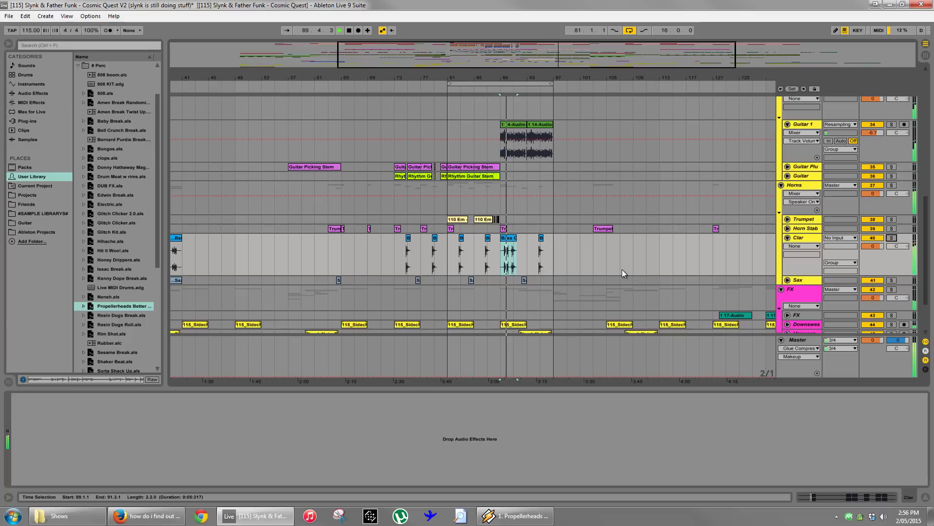
key(space)
Check the bass, guitar, horn and FX tracks across bars 81 to 97, marking that range on the bass tracks.
scroll(573, 241, up, 6)
scroll(574, 240, up, 2)
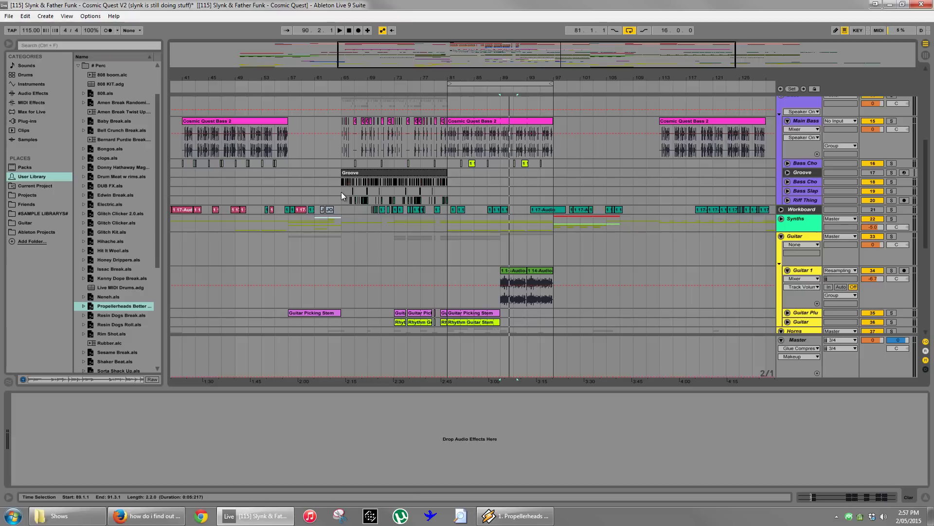
drag(341, 192, 556, 191)
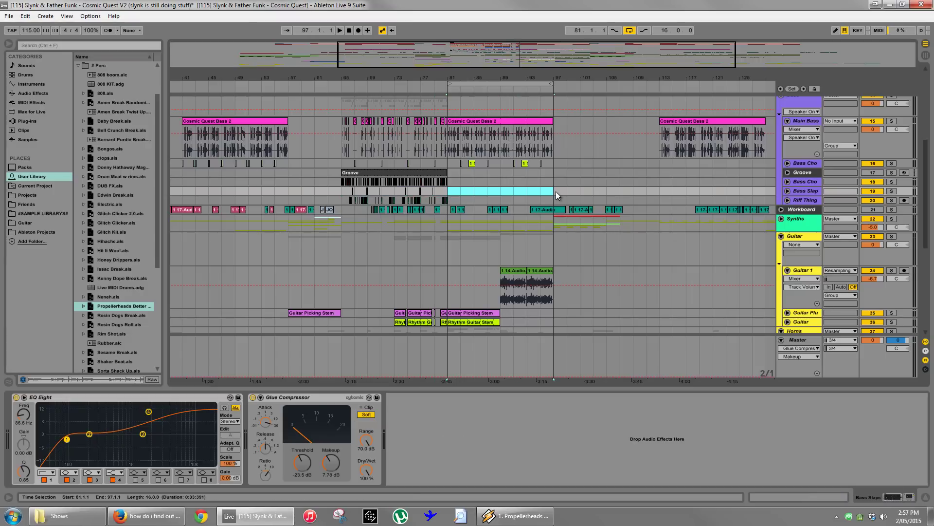
click(508, 130)
scroll(495, 275, down, 3)
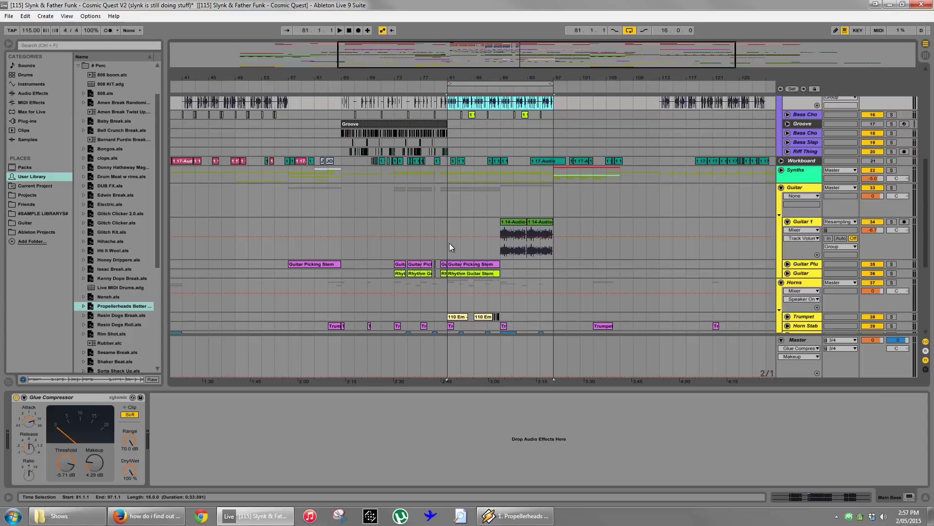
scroll(501, 252, down, 10)
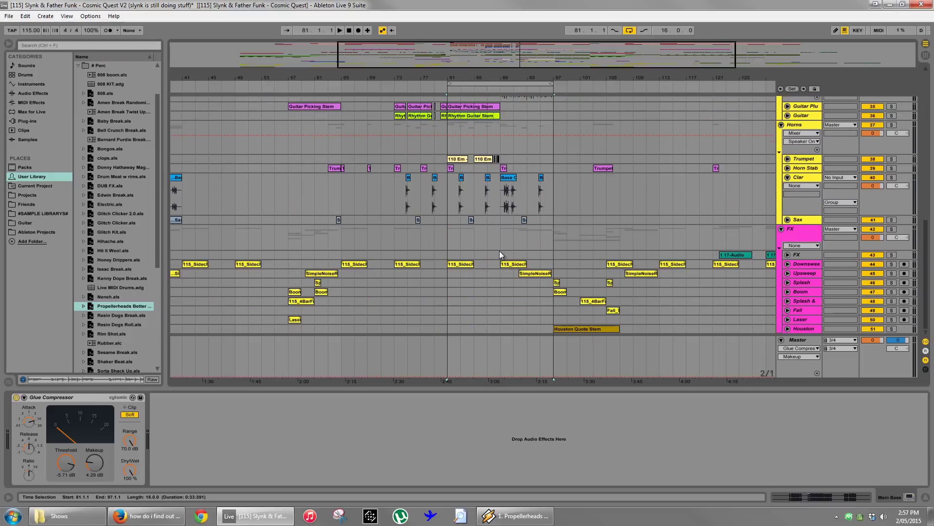
scroll(737, 217, up, 12)
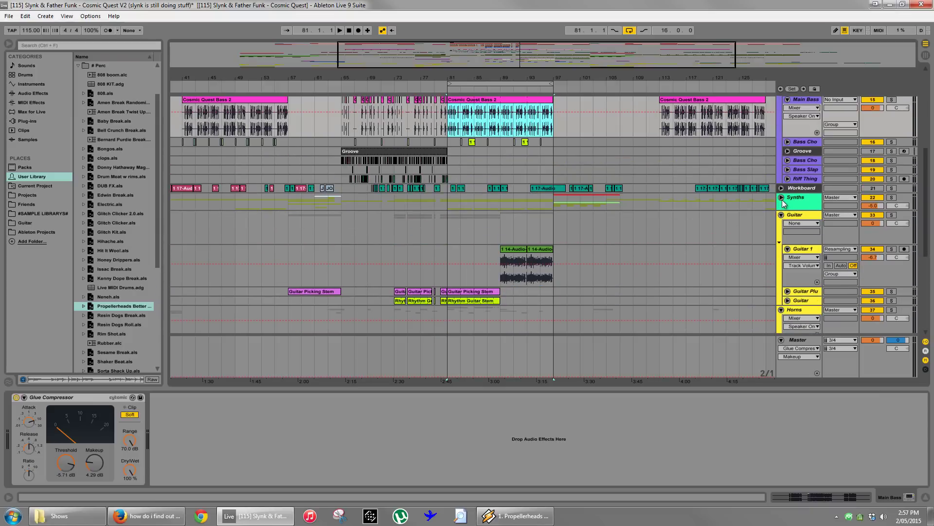
Unfold the Synths group and delete the Zebralette clips between bars 81 and 97 on the first Syn Chord track.
click(781, 198)
click(462, 212)
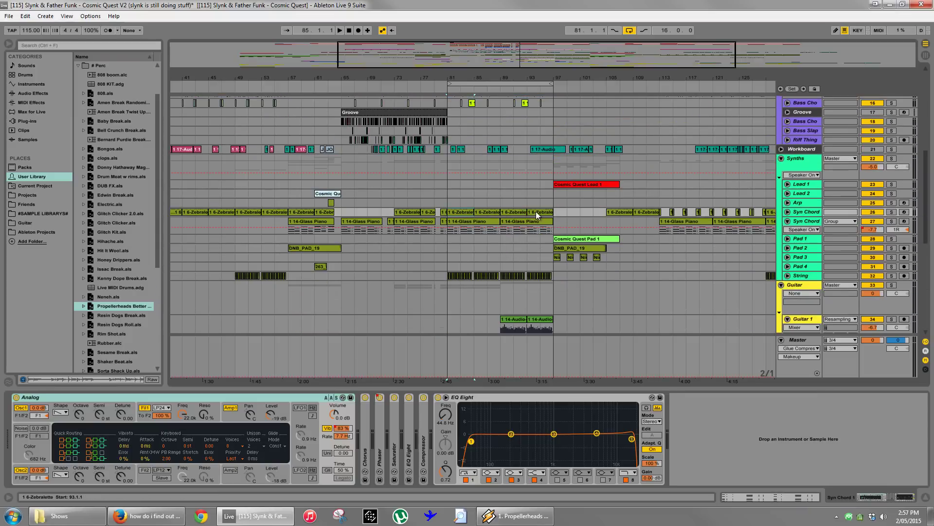
key(Delete)
Listen to the Glass Piano clip from bar 81 with its Syn Chord track soloed.
click(477, 225)
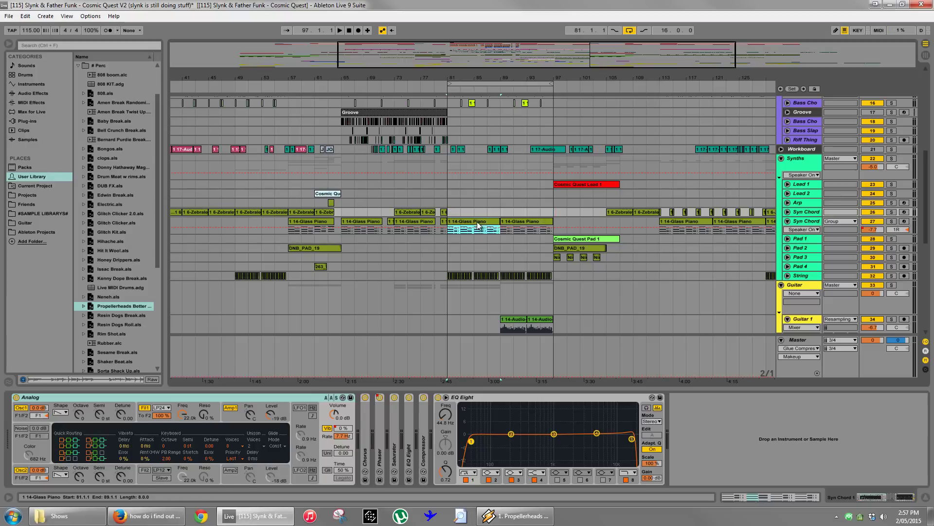
click(891, 221)
key(space)
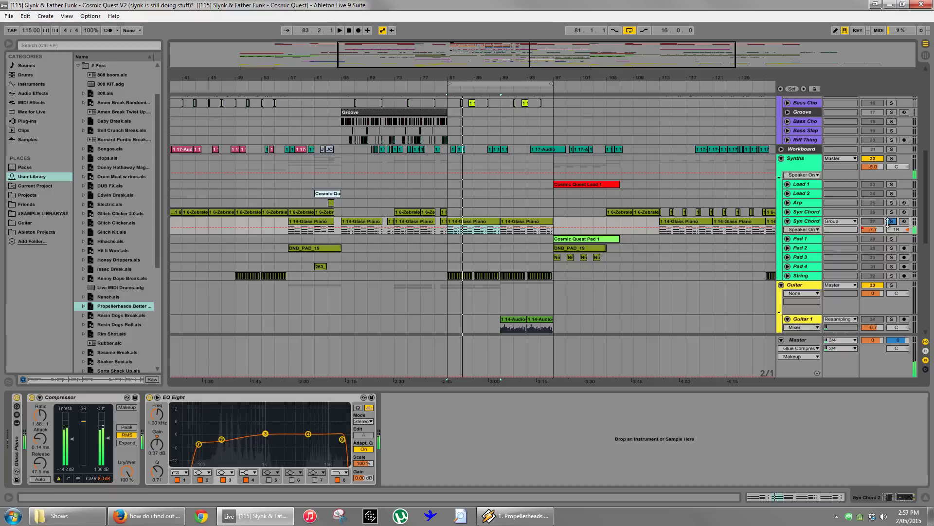
Unfold the Pad 1 track and play its Cosmic Quest Pad 1 clip from bar 97 soloed.
click(799, 238)
click(787, 239)
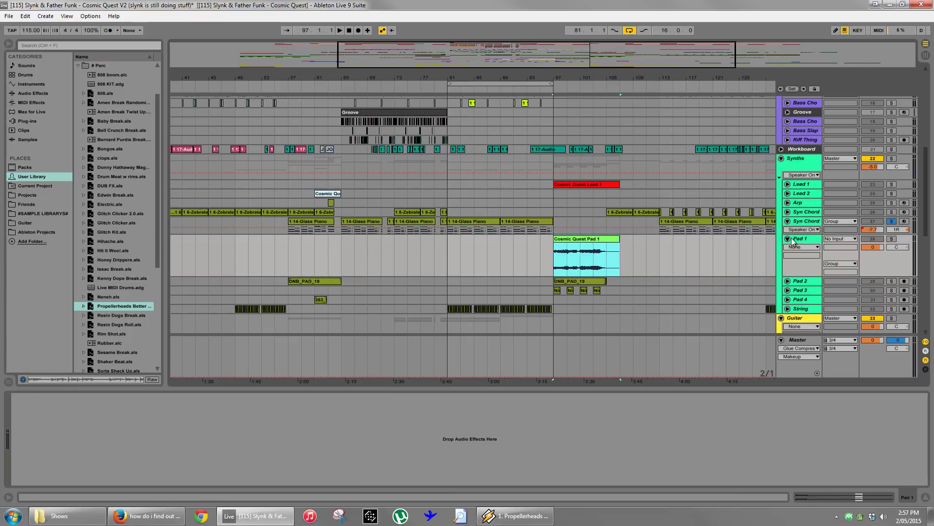
click(892, 238)
click(601, 247)
key(space)
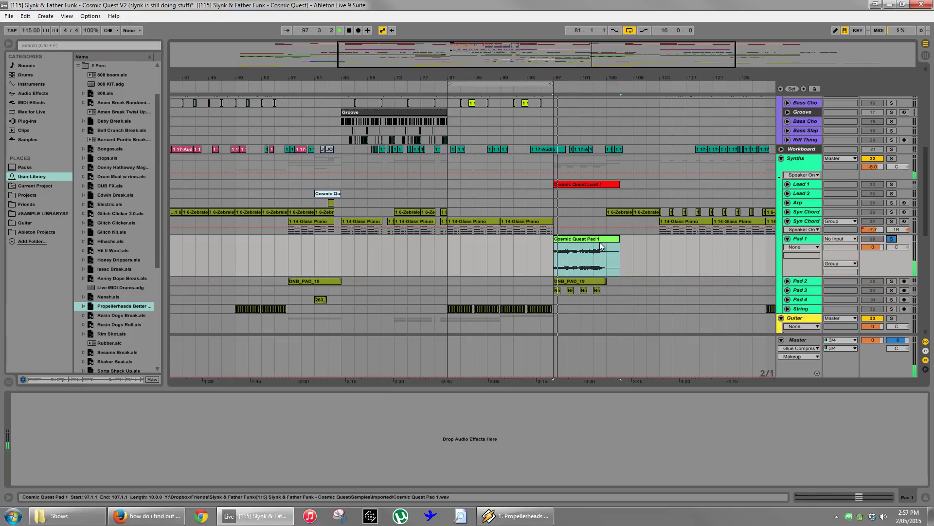
Copy the Cosmic Quest Pad 1 clip from bar 97 to bar 81 and play it with the Synths group soloed.
drag(601, 247, 495, 245)
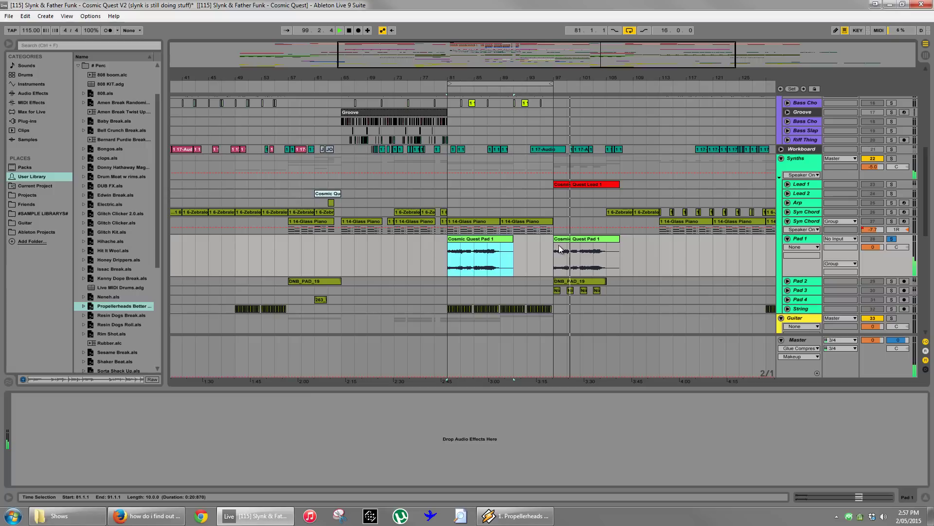
key(space)
click(893, 159)
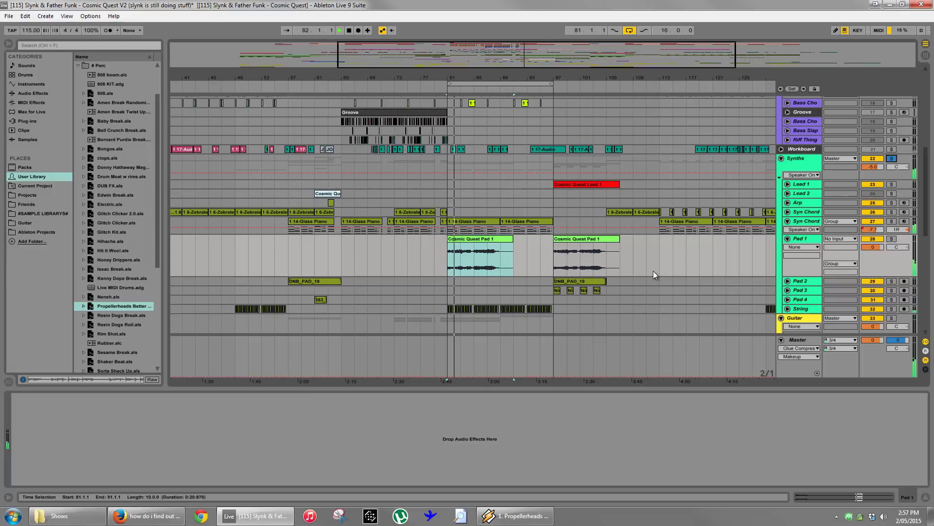
scroll(653, 271, down, 3)
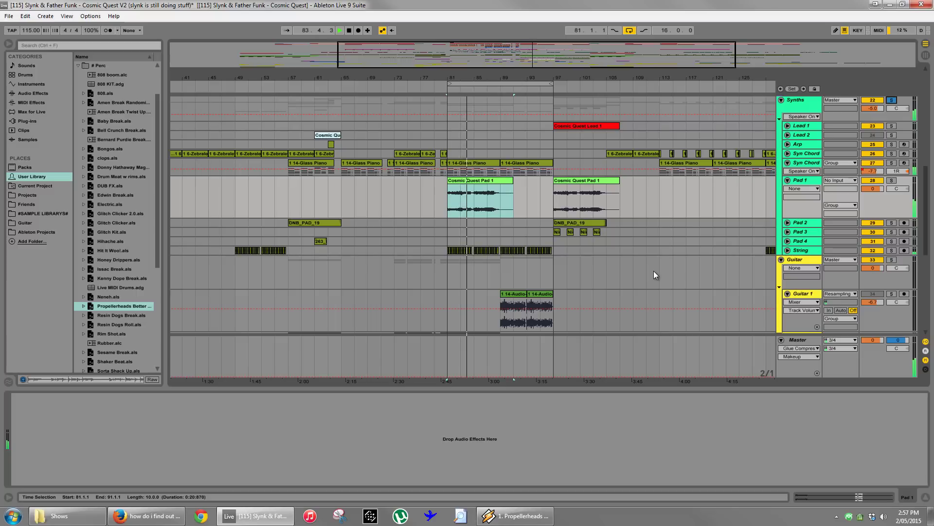
Unfold Pad 2, listen to its DNB_PAD_19 clip from bar 97 soloed, then unsolo it and place the insert mark at bar 81.
click(593, 223)
click(788, 222)
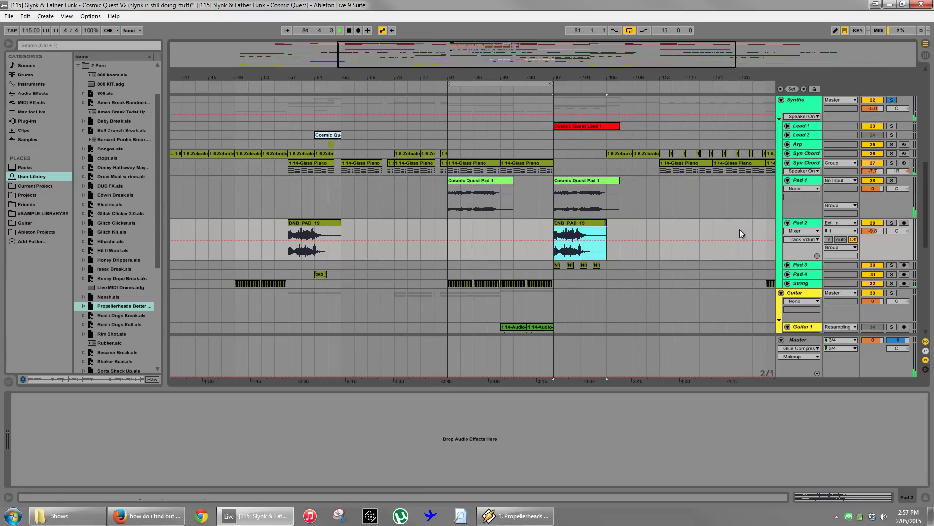
click(893, 223)
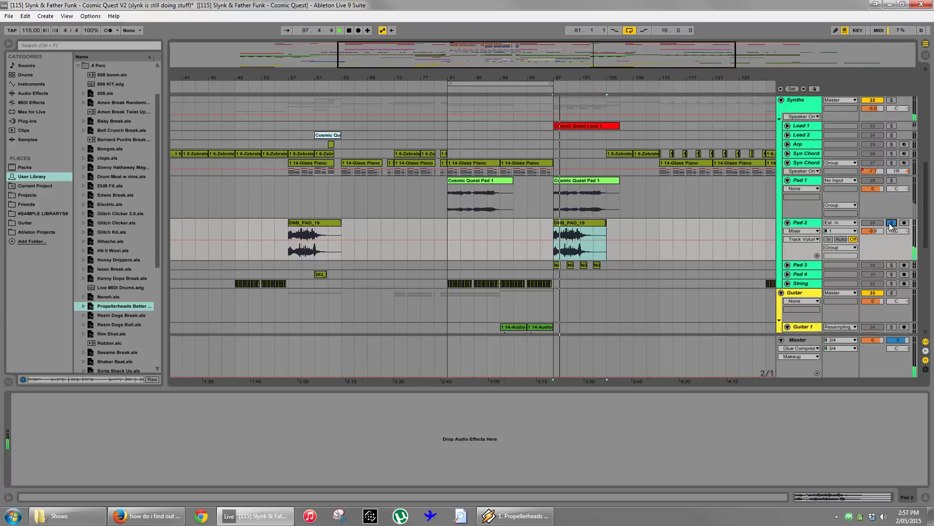
click(891, 223)
click(448, 247)
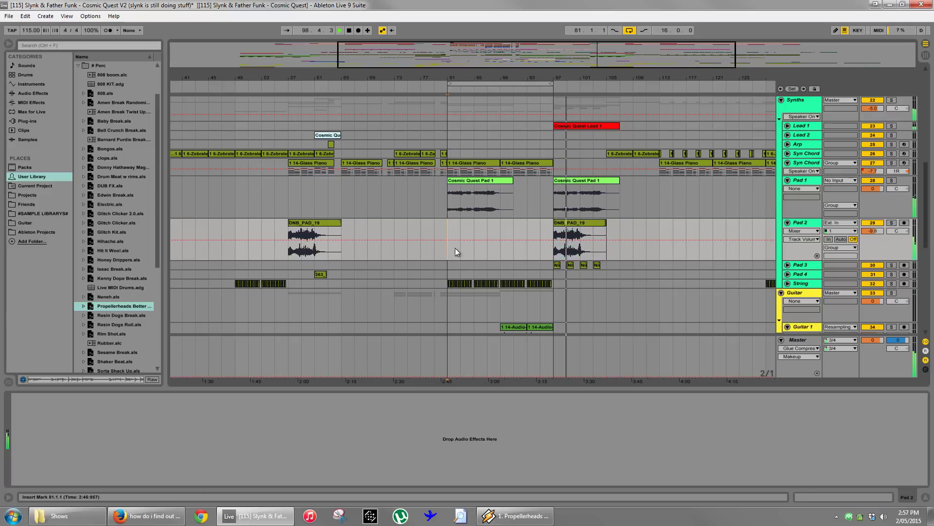
Stop playback and fold the Pad 1, Pad 2 and Main Bass tracks and the Synths group.
scroll(754, 199, down, 3)
click(783, 151)
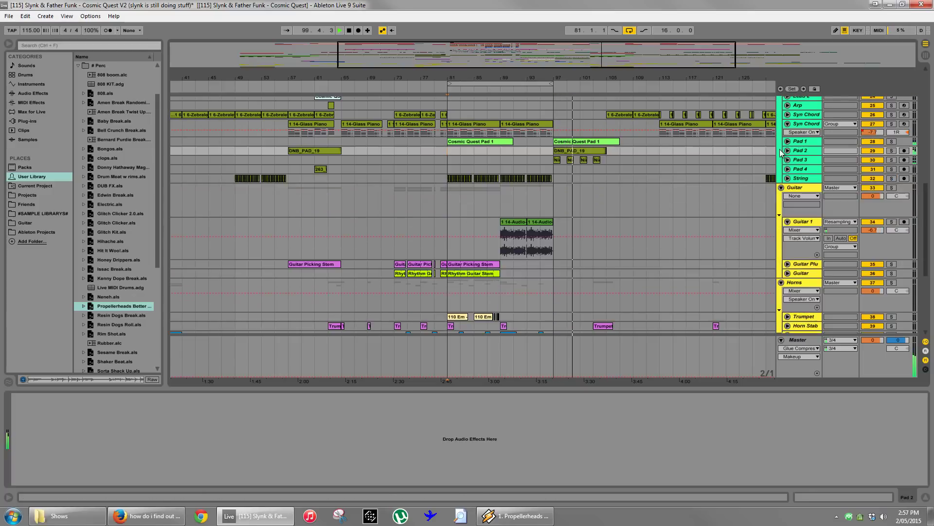
scroll(772, 164, up, 3)
click(781, 170)
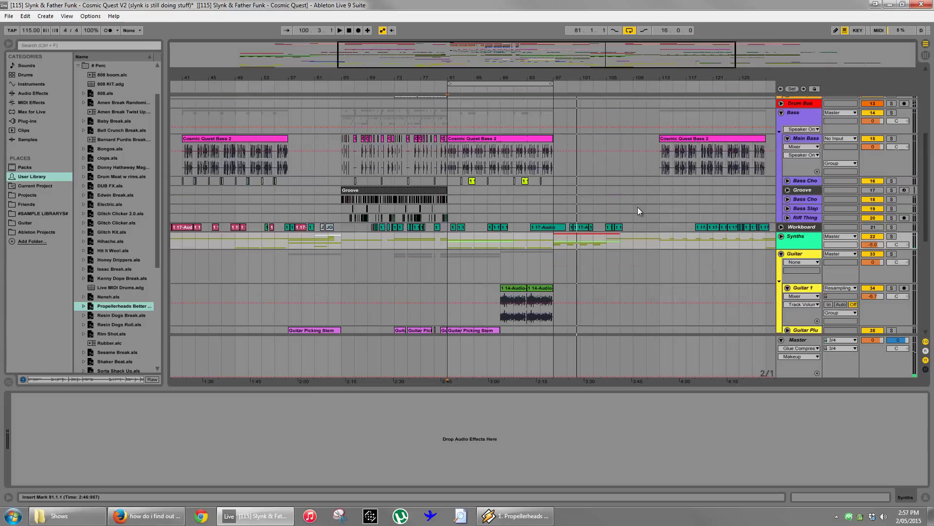
scroll(637, 206, up, 2)
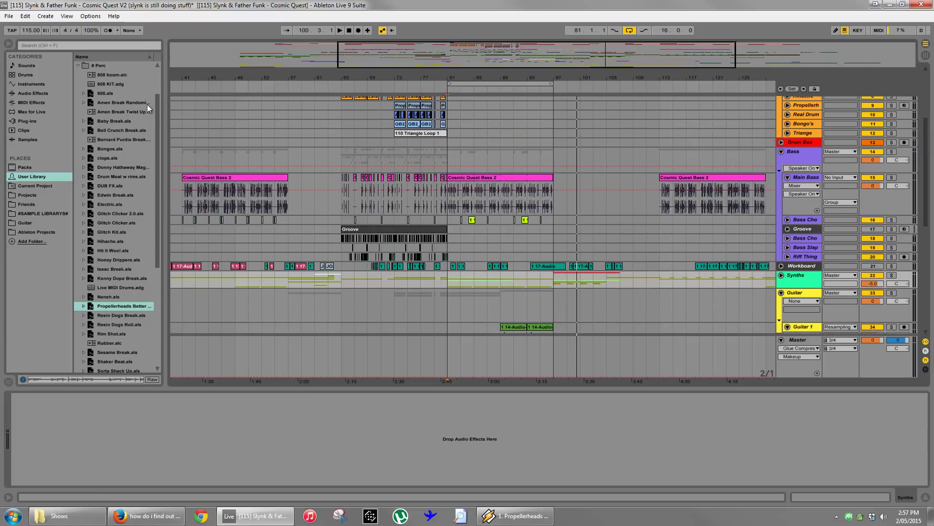
click(788, 178)
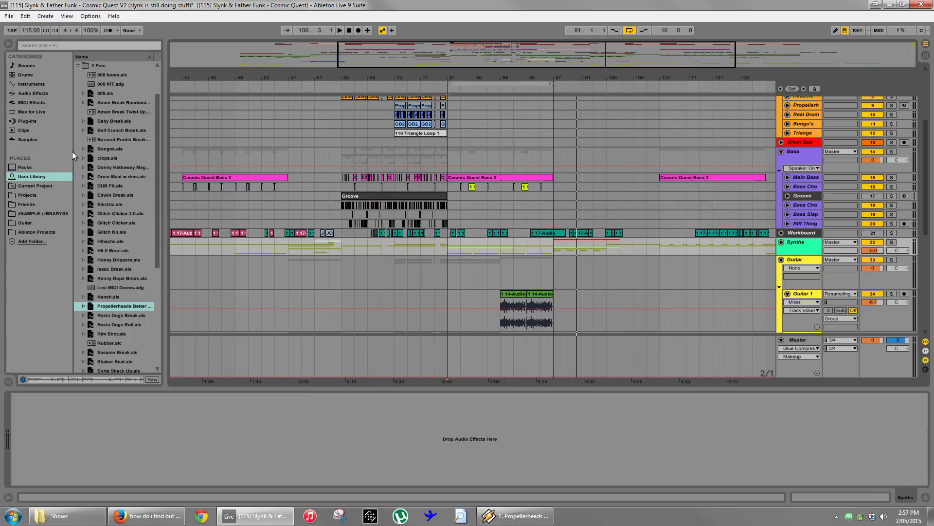
Load the Smooth Sub.adg preset from the User Library's # Basslines folder onto a new track below Riff Thing in the Bass group.
click(34, 94)
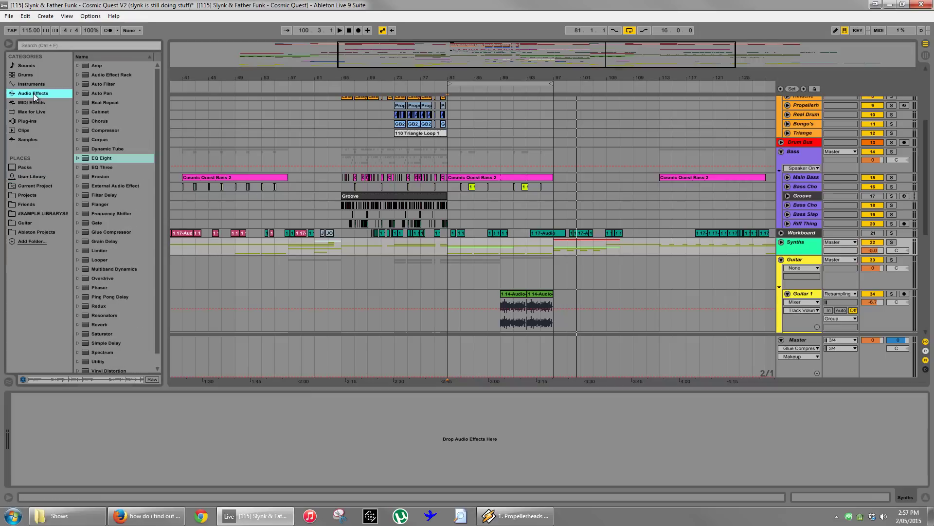
click(30, 177)
click(79, 67)
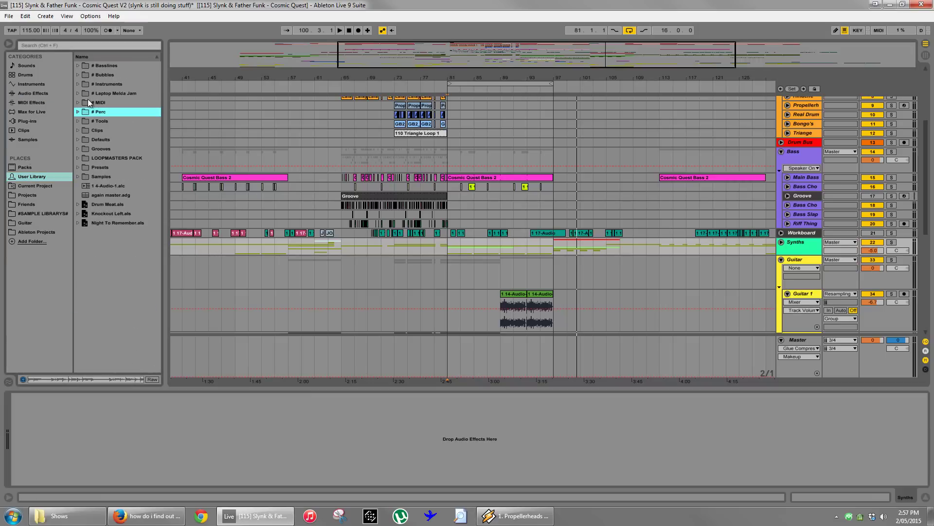
click(78, 65)
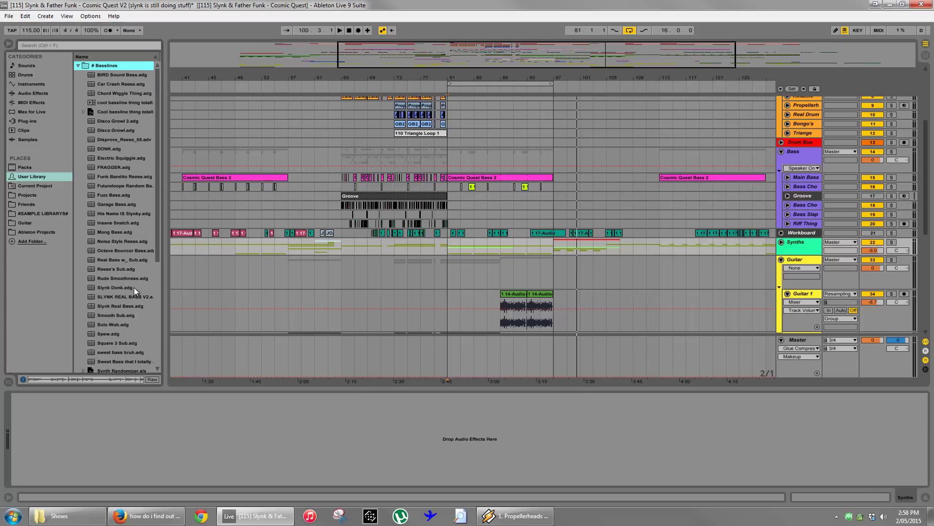
scroll(134, 287, down, 1)
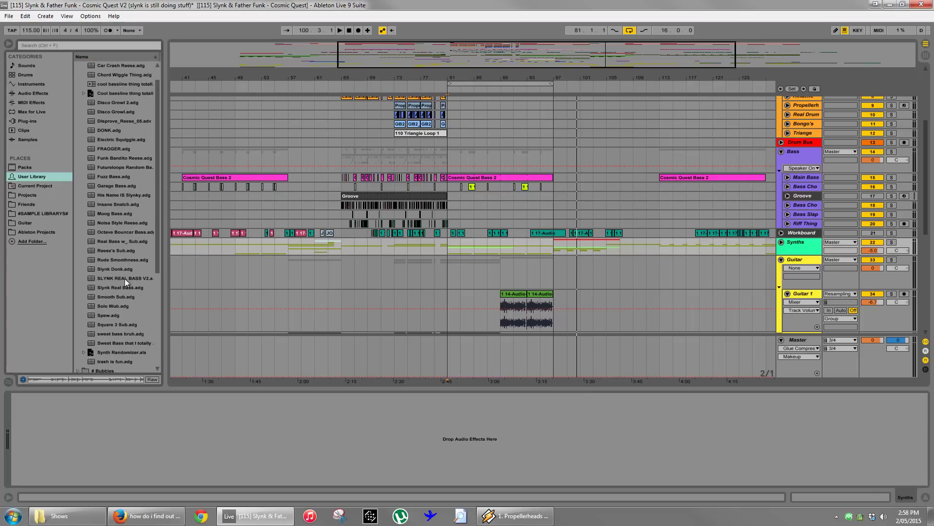
click(116, 259)
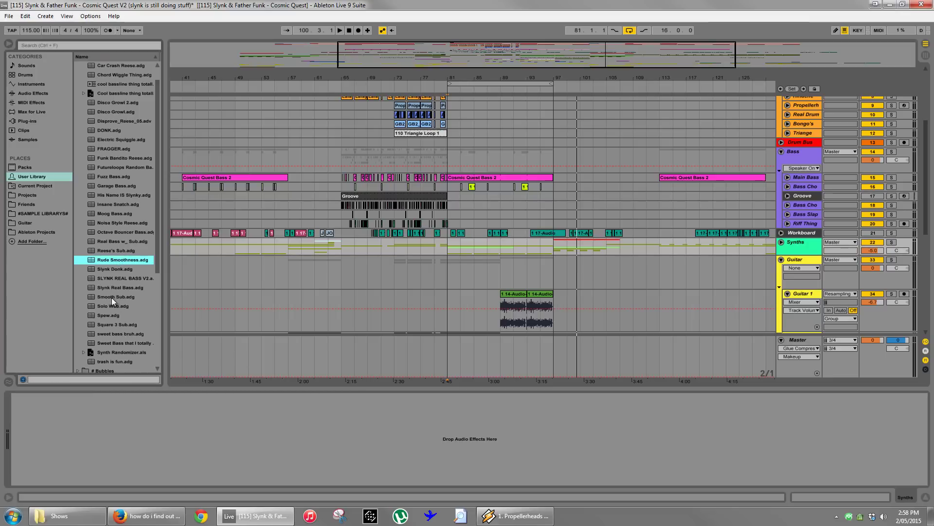
drag(112, 297, 795, 223)
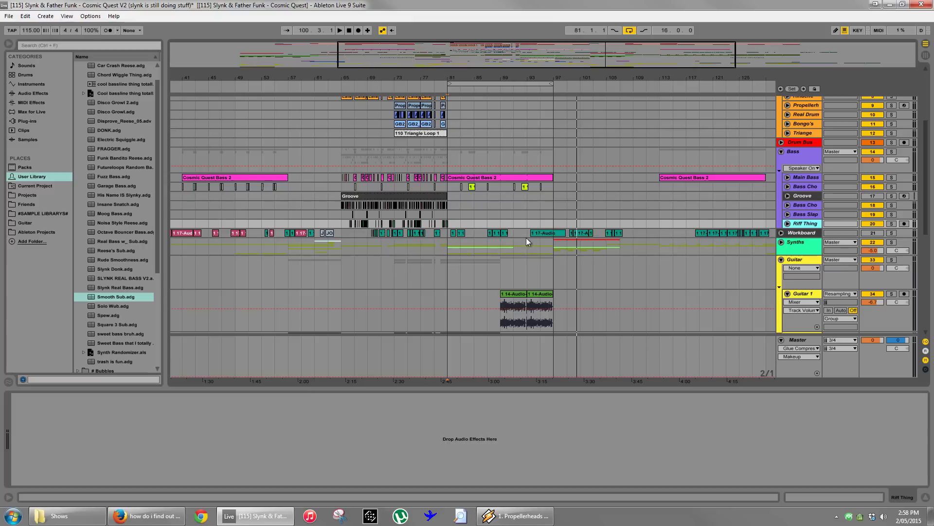
drag(104, 298, 787, 242)
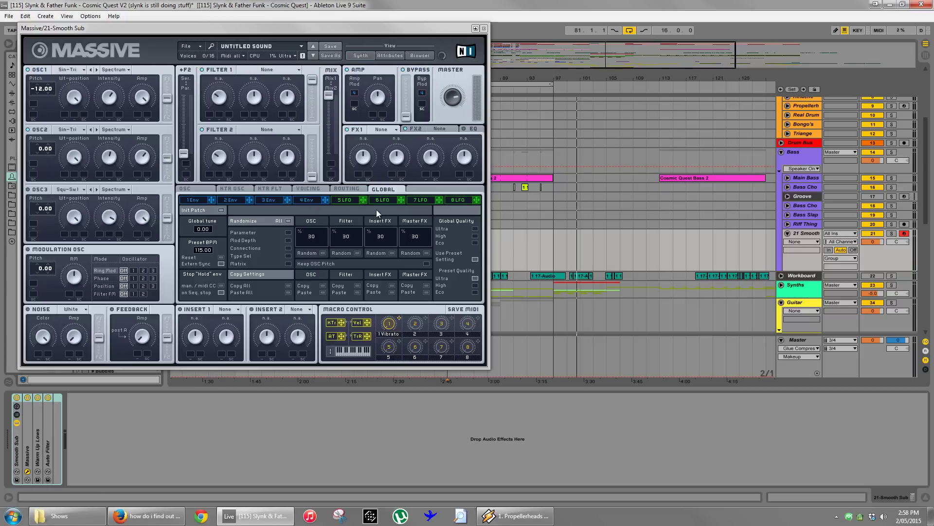
Close the Massive window, expand the Warm Up Lows and Auto Filter devices, and delete Auto Filter from the Smooth Sub chain.
click(484, 28)
double_click(37, 440)
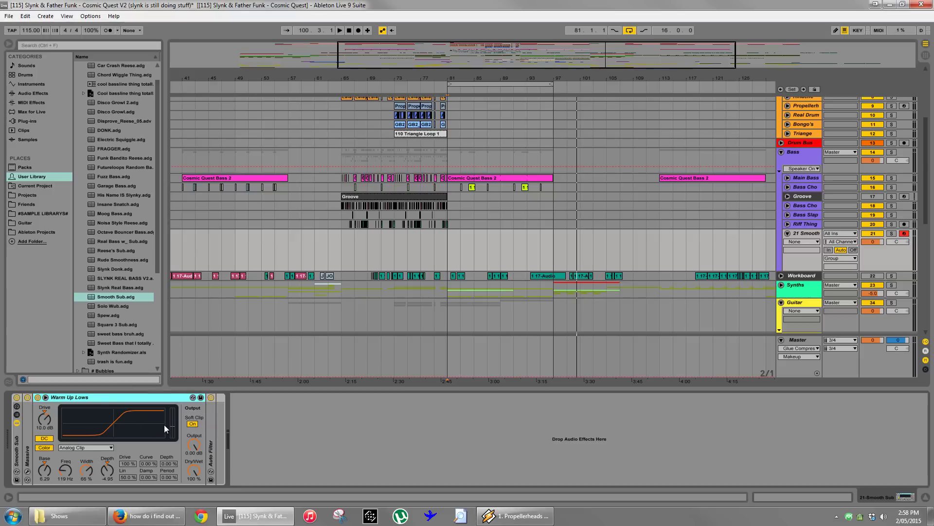
double_click(212, 436)
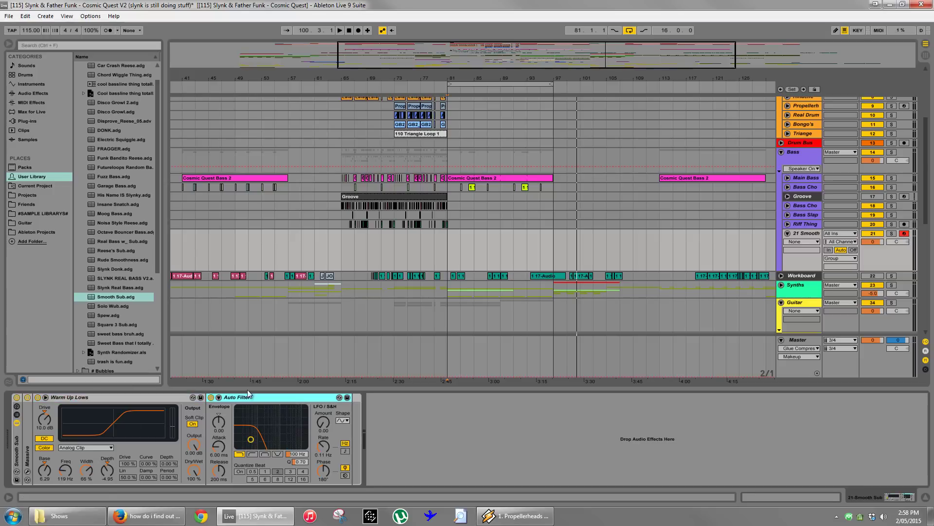
key(Delete)
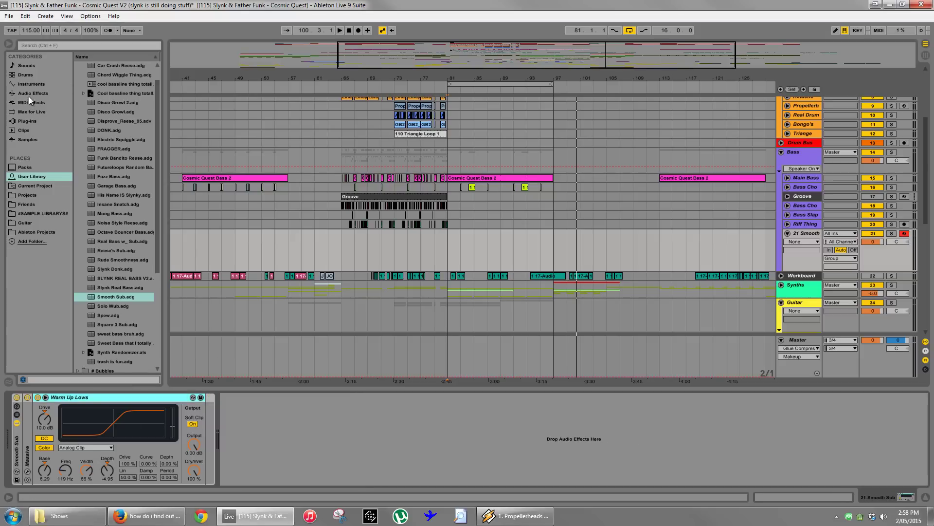
Add an EQ Eight after Warm Up Lows on the Smooth Sub track and set band 1 to a steep high cut.
click(30, 93)
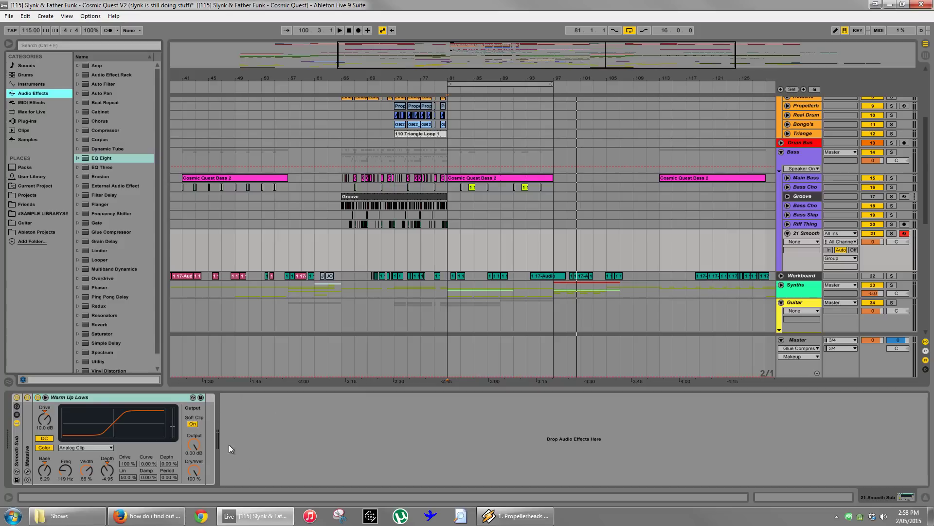
drag(101, 158, 314, 427)
click(247, 473)
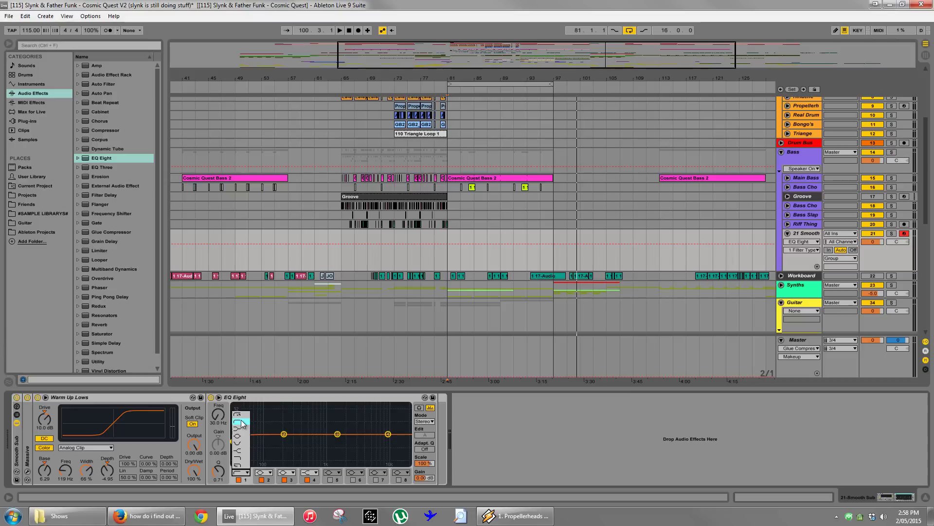
click(245, 465)
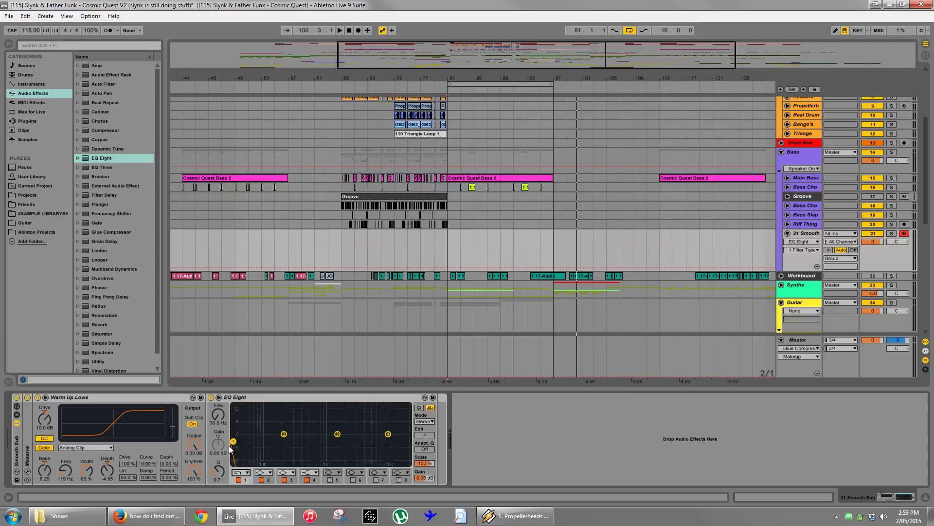
Turn off bands 2, 3 and 4 of the new EQ Eight.
click(261, 479)
click(284, 479)
click(307, 479)
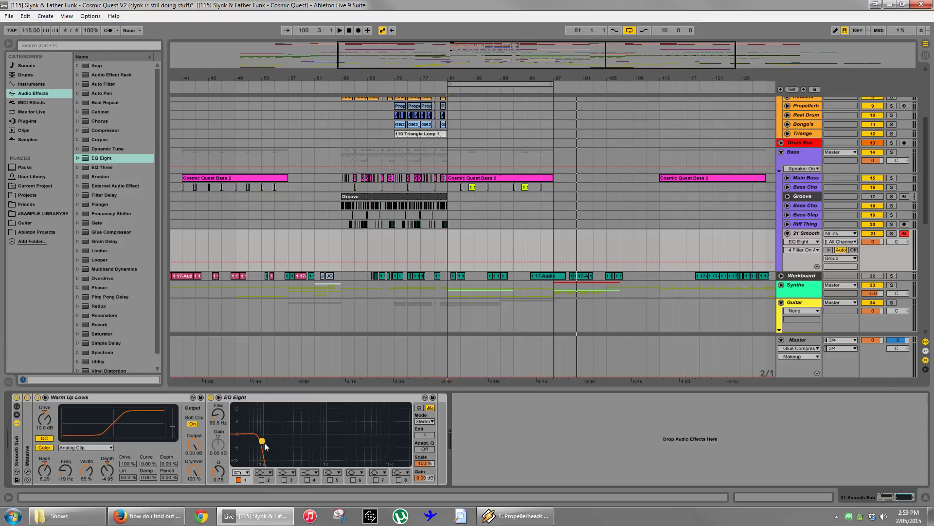
Set band 1 of the Smooth Sub EQ Eight to a 106 Hz high cut with a Q of 0.72.
drag(268, 444, 263, 435)
click(323, 399)
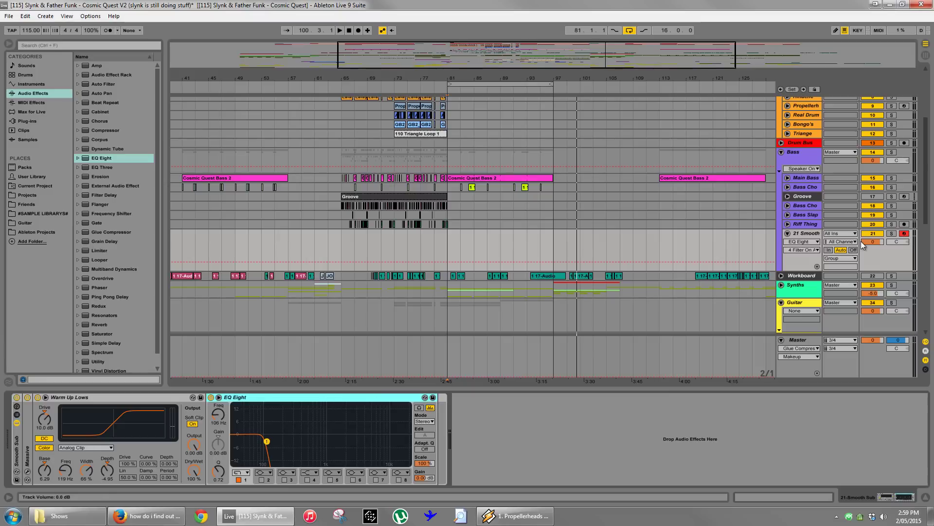
click(804, 224)
click(803, 215)
click(802, 207)
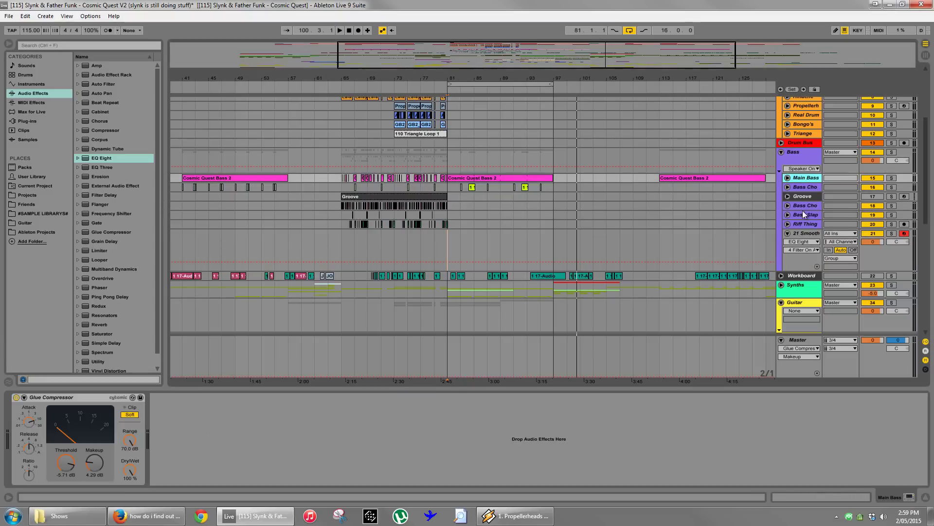
Duplicate the EQ Eight on the Smooth Sub track and change band 1 of the copy to a steep low cut.
click(802, 235)
click(292, 397)
drag(314, 404, 469, 448)
click(493, 473)
click(489, 412)
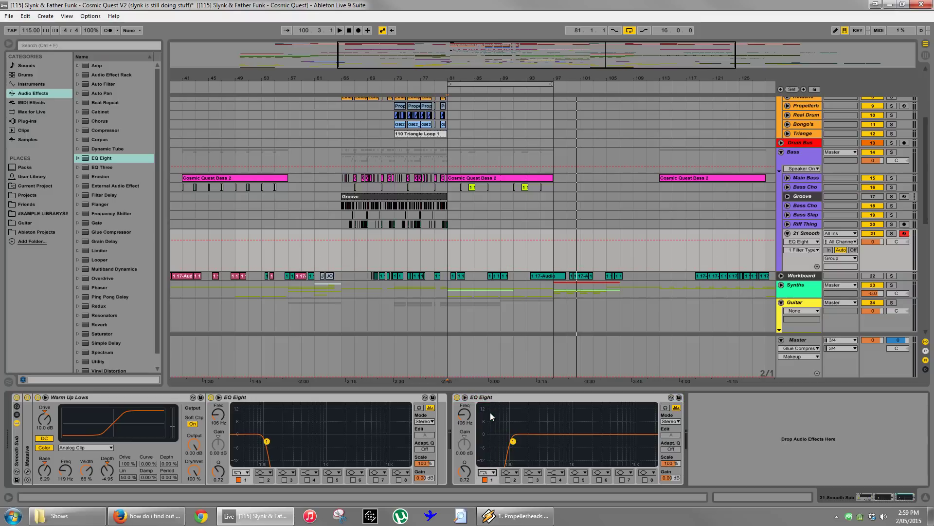
Copy the 106 Hz low-cut EQ Eight onto the Riff Thing and Bass Slap tracks.
click(542, 398)
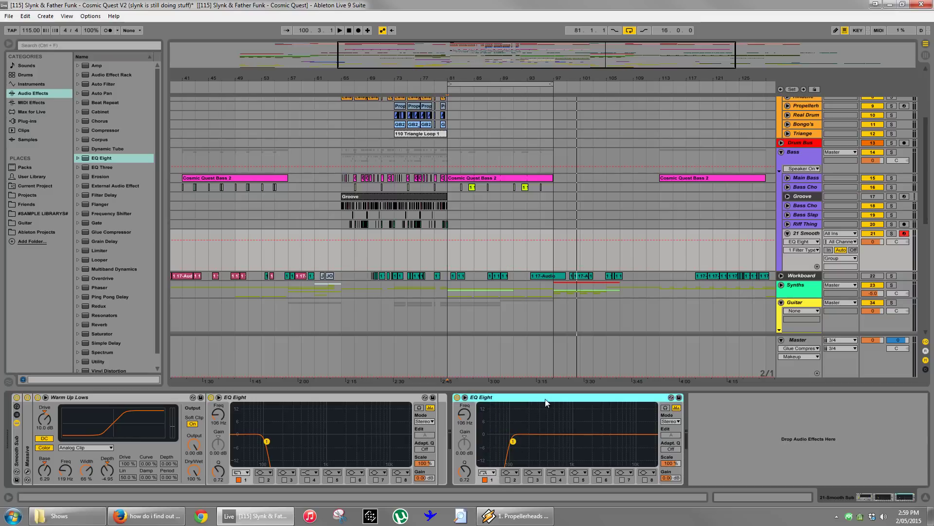
drag(807, 226, 804, 226)
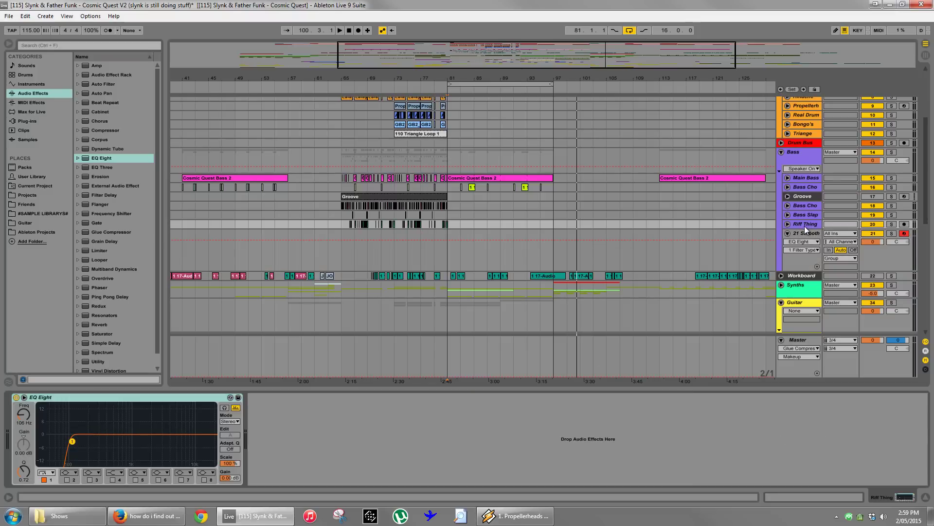
click(800, 239)
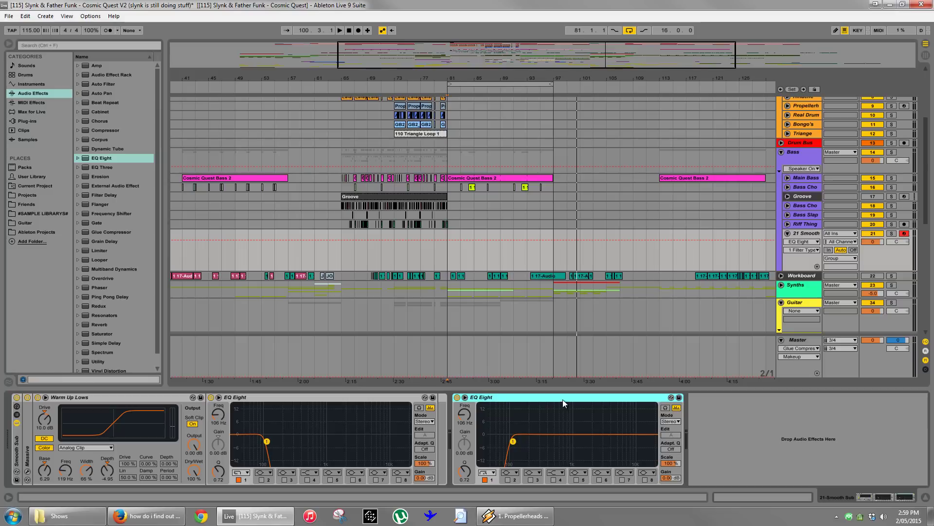
key(Up)
key(Up)
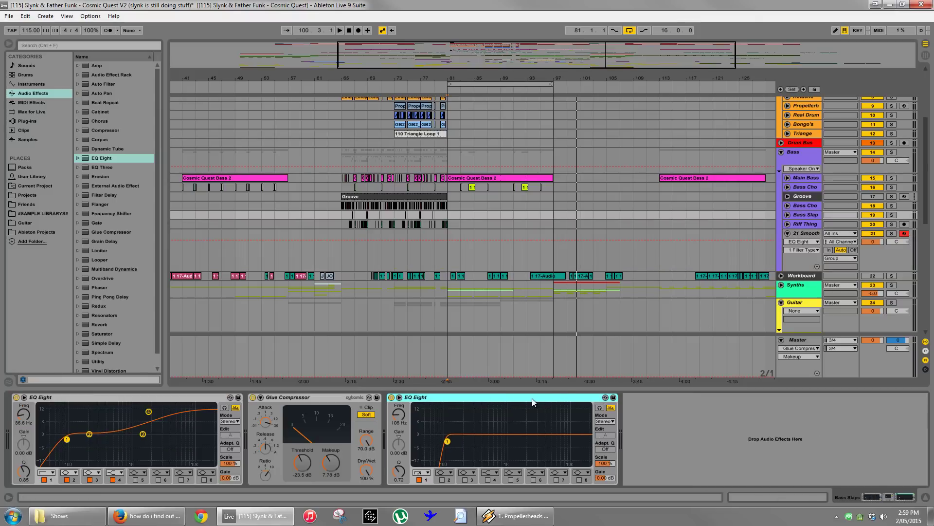
Copy the low-cut EQ Eight onto both Bass Chops tracks and the Main Bass track.
click(803, 204)
click(329, 399)
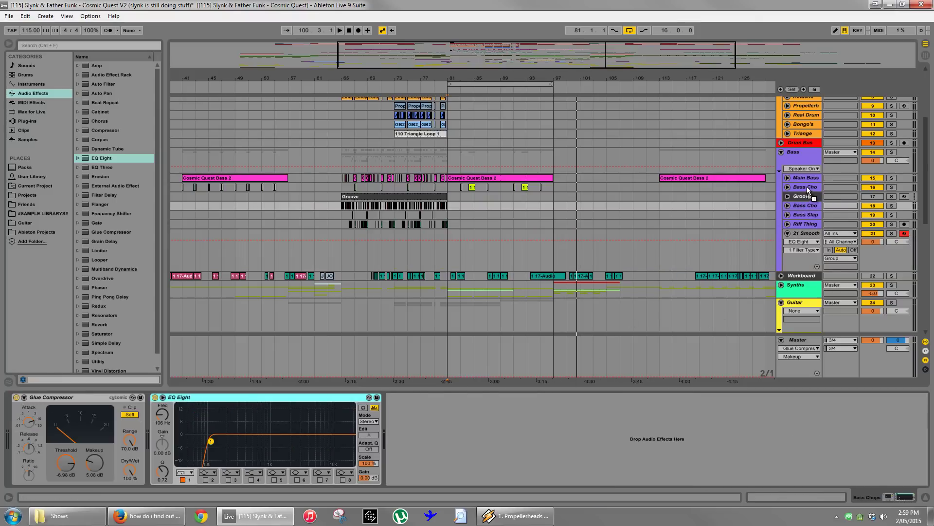
drag(807, 190, 803, 196)
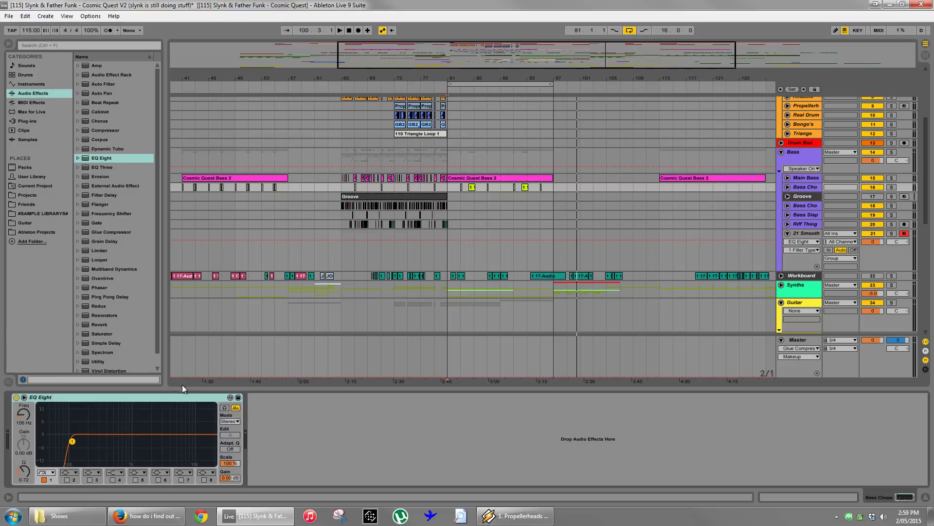
click(173, 399)
drag(788, 196, 799, 179)
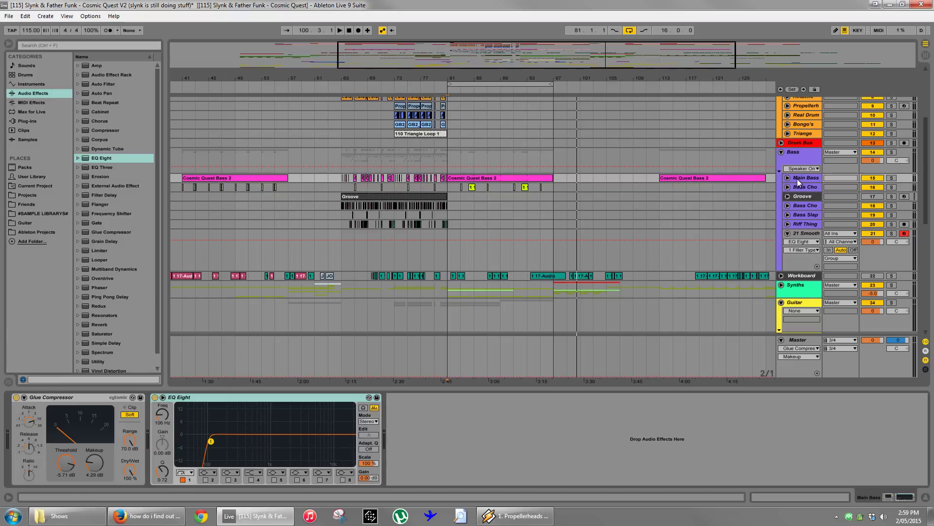
click(284, 398)
drag(73, 397, 452, 411)
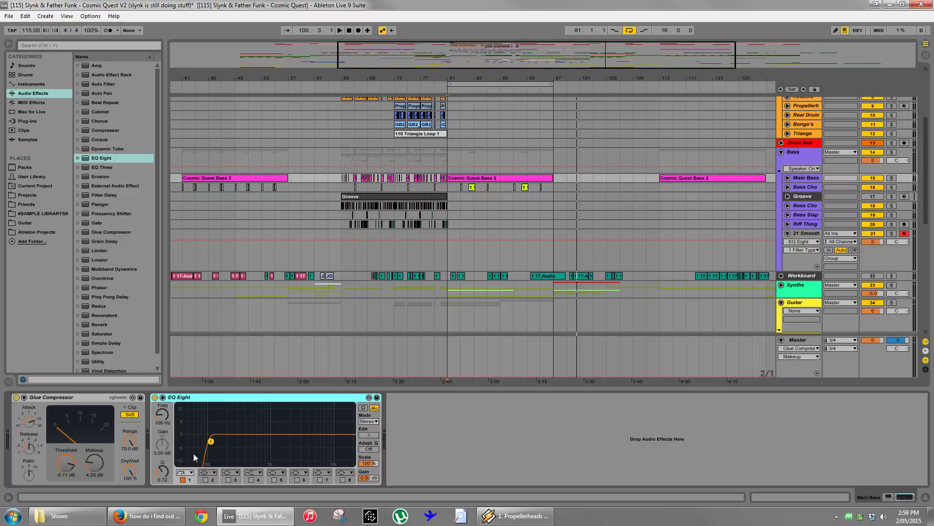
Solo the Bass group and play it back from bar 65.
click(891, 151)
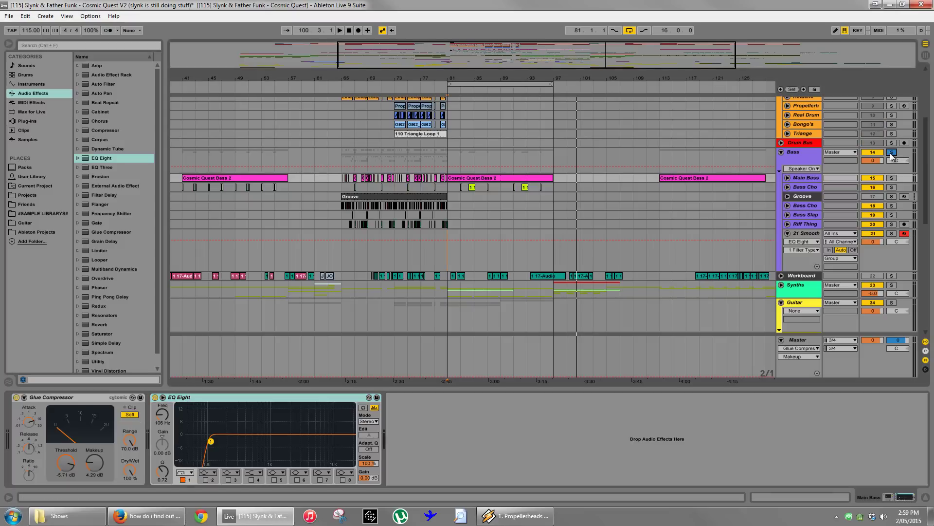
click(343, 159)
key(space)
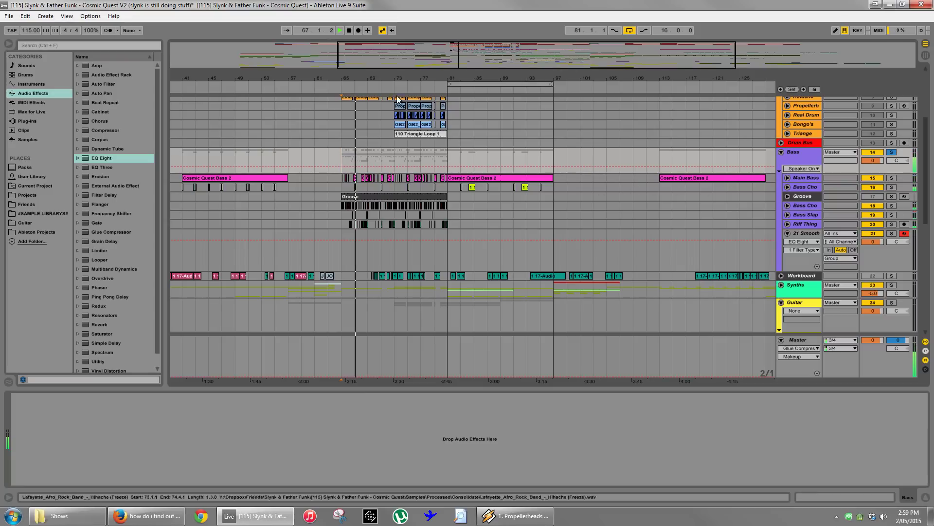
drag(390, 79, 389, 81)
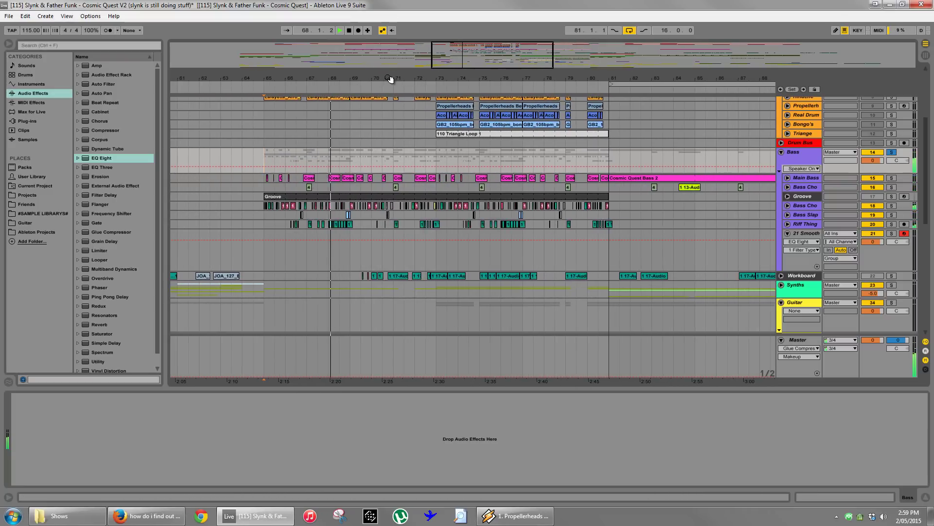
key(space)
Delete the low-cut EQ Eight from the Smooth Sub track, keeping the high-cut one.
click(609, 260)
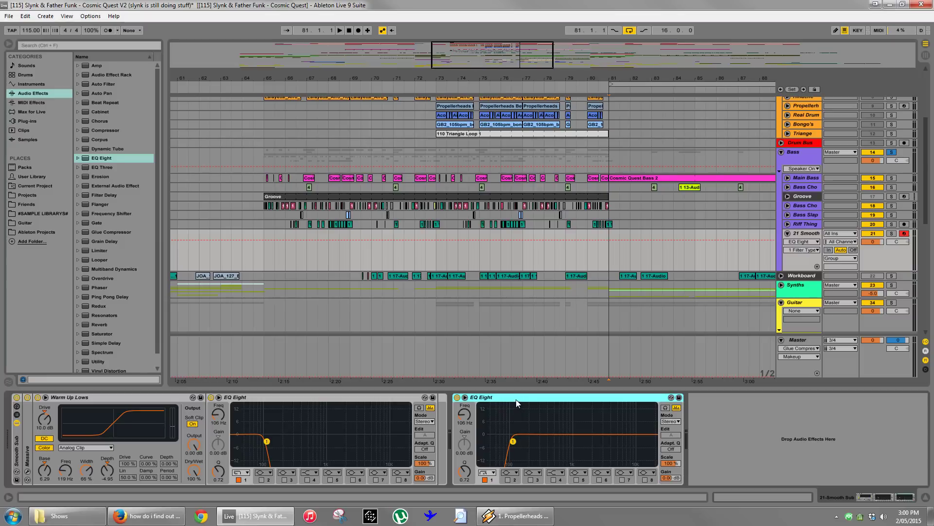
key(Delete)
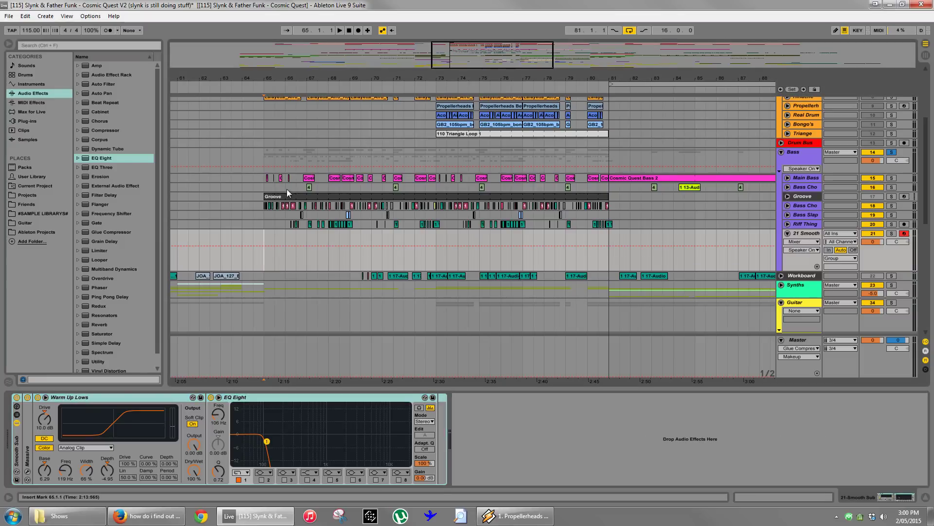
Play the soloed bass layers from bar 66.
click(263, 254)
drag(263, 258, 307, 258)
drag(311, 80, 331, 223)
drag(242, 268, 489, 255)
click(299, 255)
key(space)
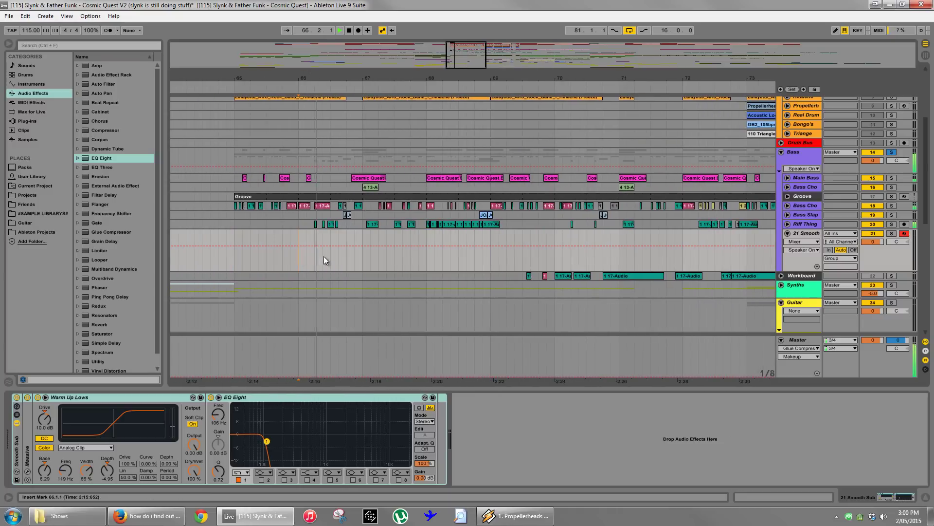
key(space)
Insert an empty two-bar MIDI clip on the Smooth Sub track from bar 65 to bar 67.
drag(361, 258, 238, 258)
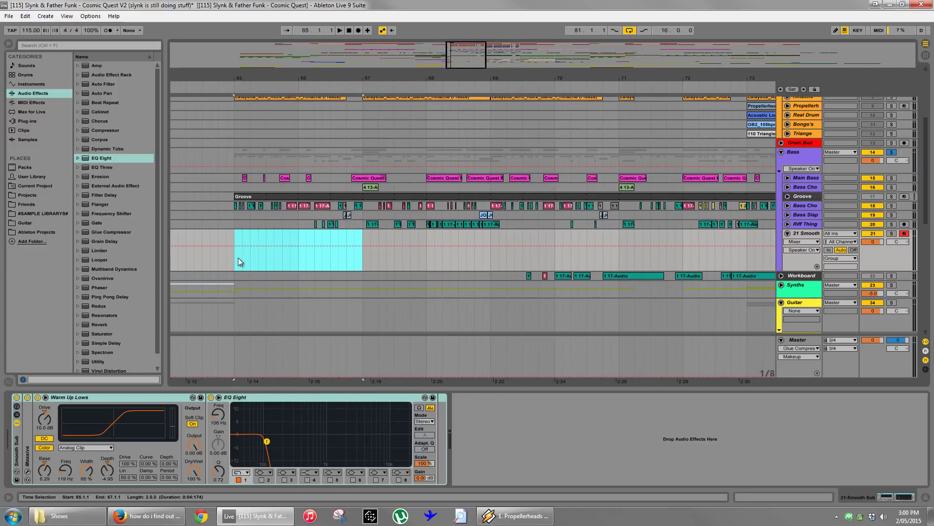
key(ctrl+shift+m)
click(259, 66)
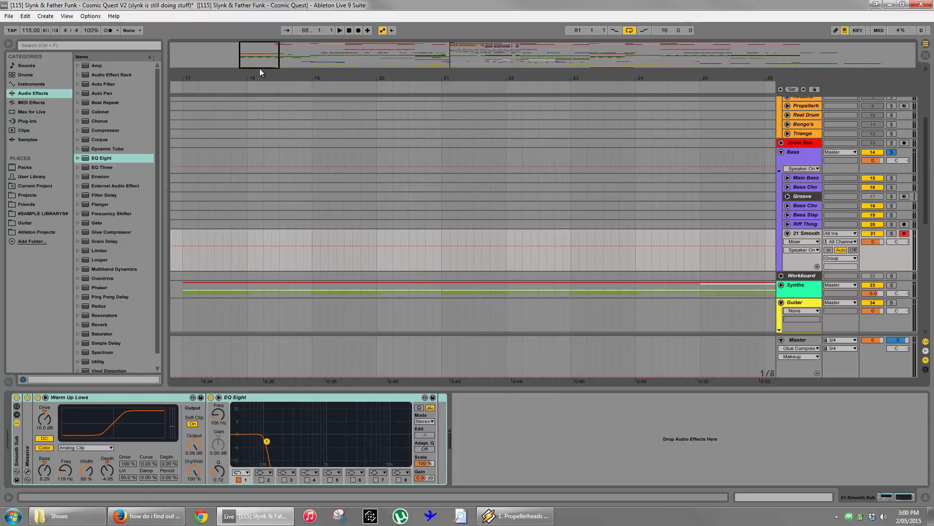
click(459, 61)
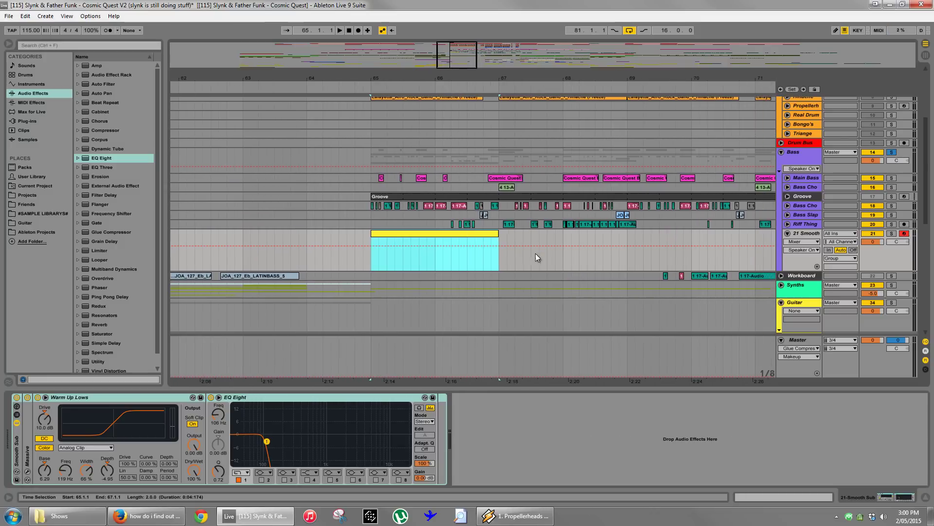
Unfold the Riff Thing and Bass Slap tracks to show their waveforms above the new Smooth Sub clip.
click(523, 250)
click(787, 224)
click(787, 214)
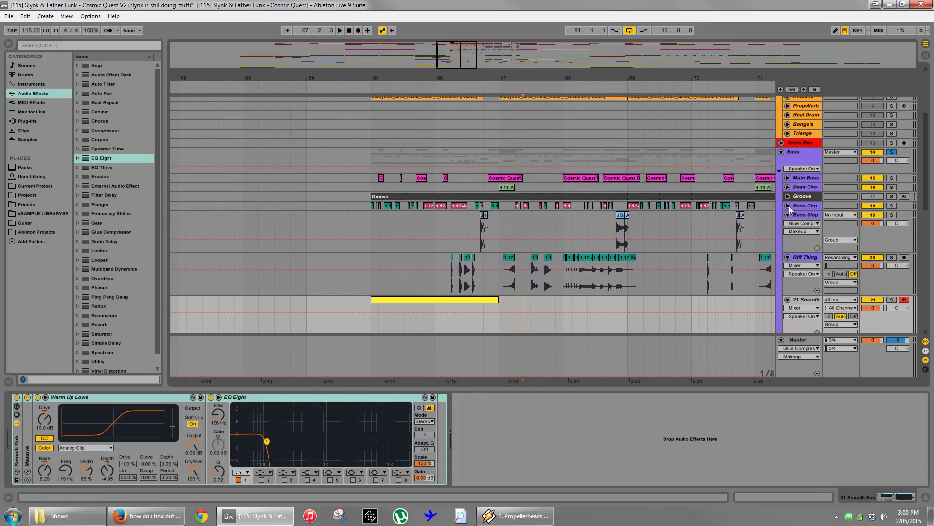
Move the Groove track out of the Bass group to just above it, and unfold the Main Bass and both Bass Cho tracks.
click(787, 206)
drag(798, 275, 789, 146)
click(787, 187)
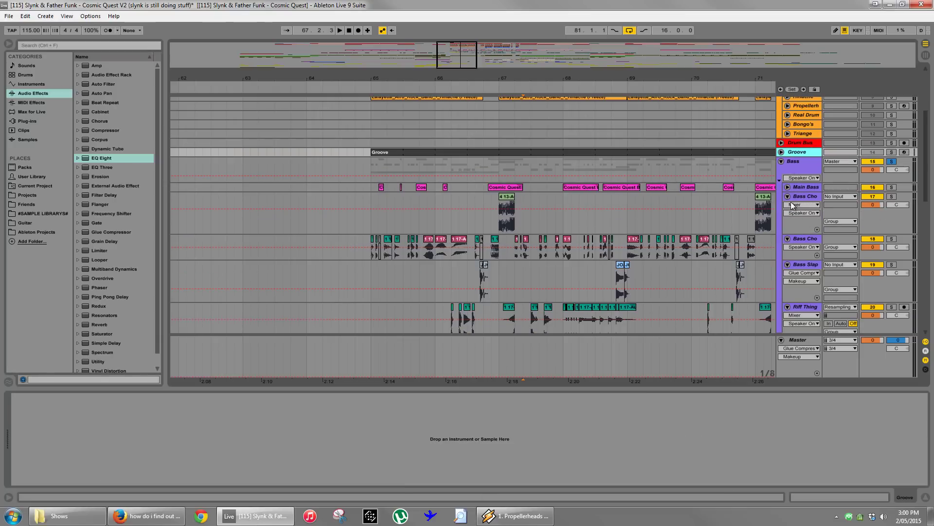
click(787, 187)
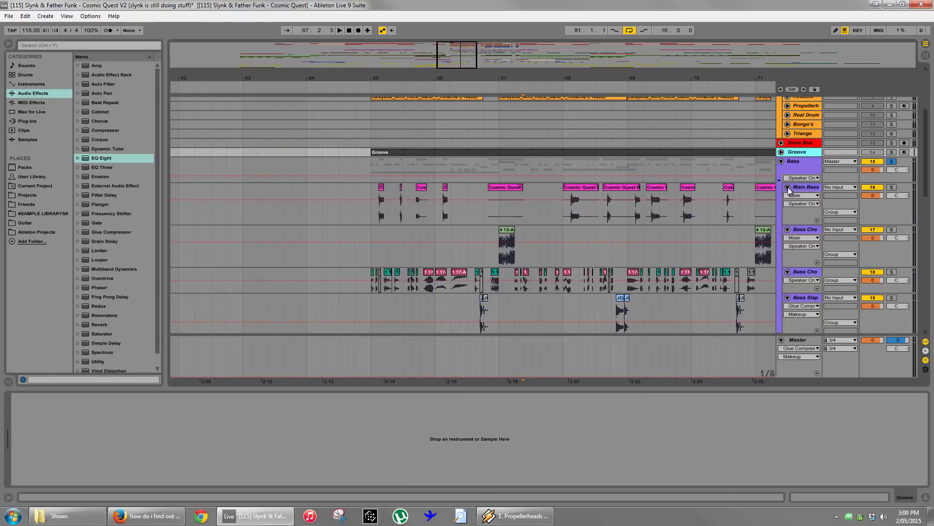
Reduce the heights of the Main Bass, Bass Cho, Bass Slap and Riff Thing tracks to make room for the Smooth Sub track.
click(513, 187)
drag(797, 223, 795, 200)
mouse_move(795, 242)
mouse_down()
mouse_move(796, 217)
mouse_move(797, 233)
mouse_up()
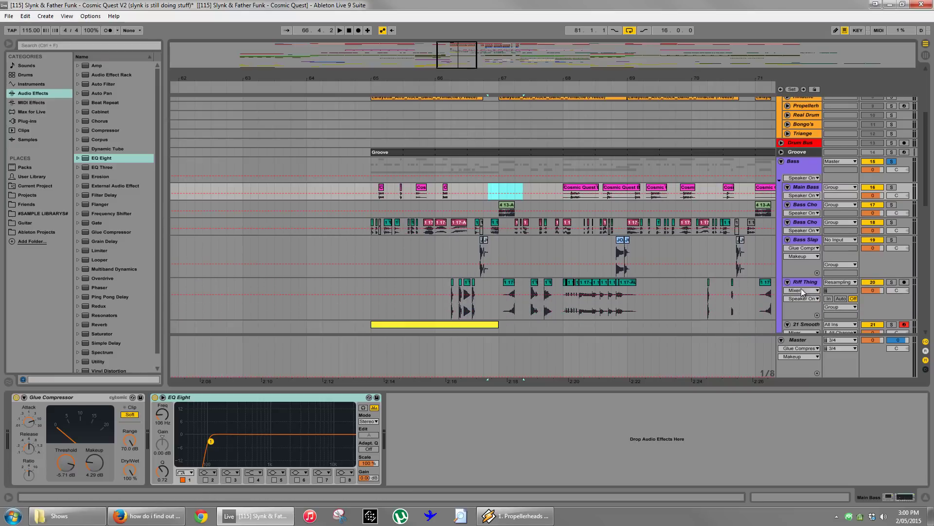
drag(809, 276, 807, 257)
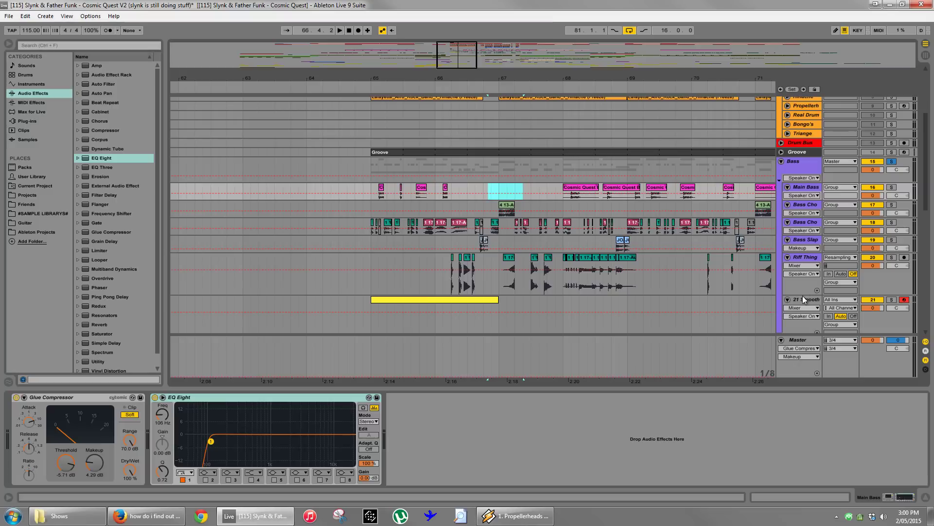
drag(803, 293, 803, 269)
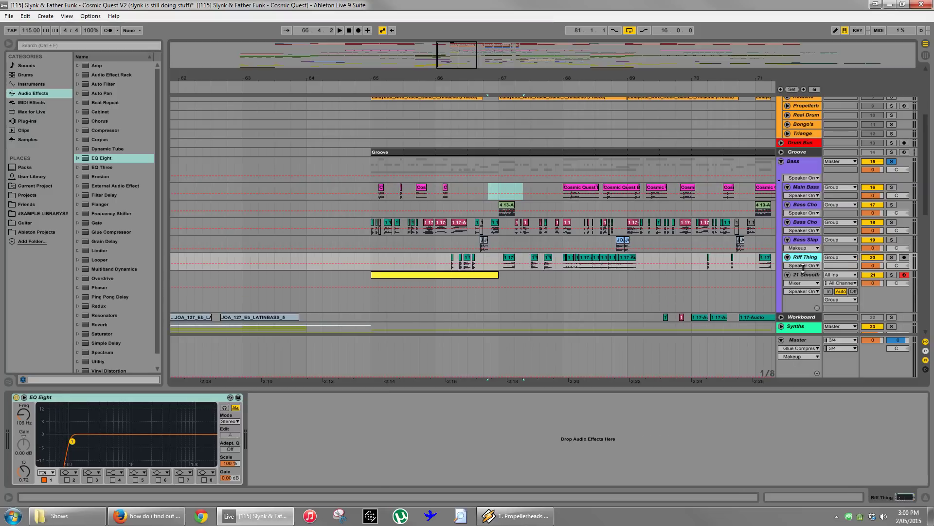
Open the yellow MIDI clip on the Smooth Sub track and add an E1 note at 1.1.1.
drag(462, 80, 785, 278)
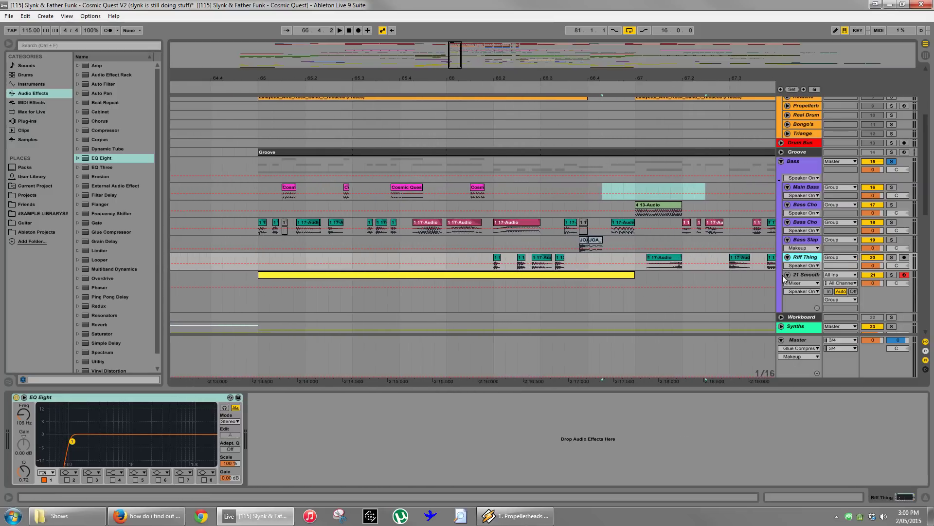
click(483, 273)
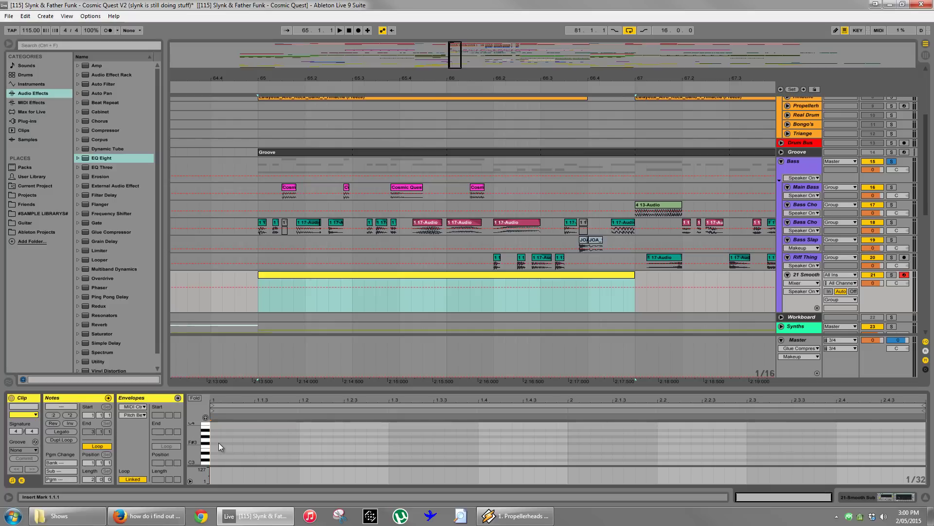
scroll(266, 440, down, 4)
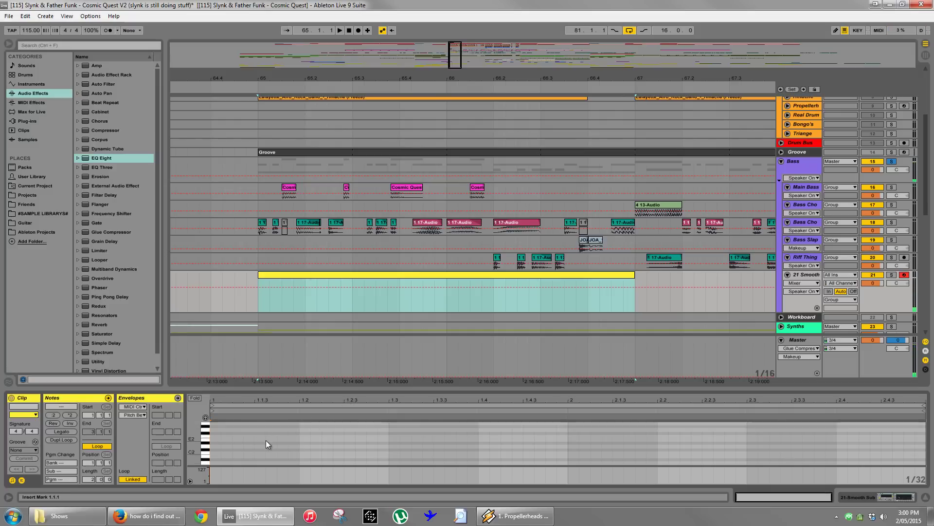
scroll(265, 438, down, 2)
double_click(214, 439)
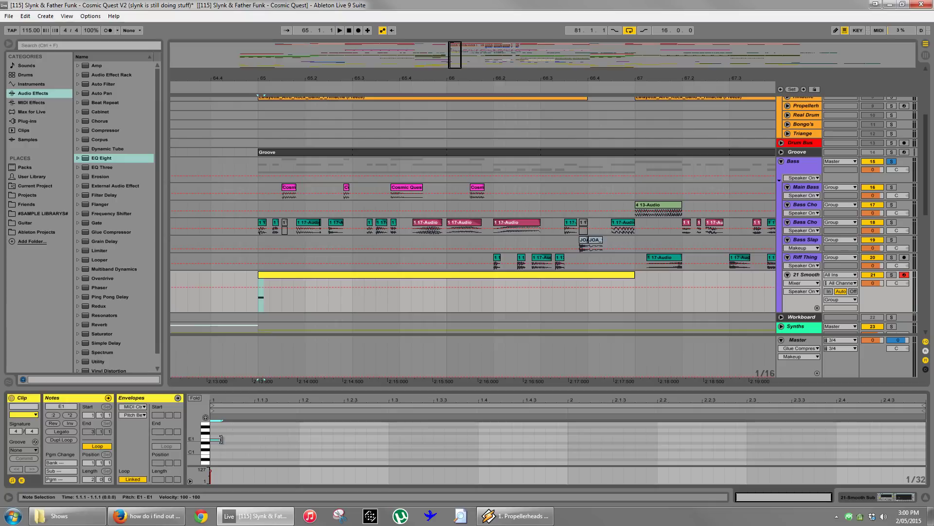
Play the start of the groove from 65.1.3 and from bar 65 to check the sub note against the bass chops.
scroll(281, 80, up, 5)
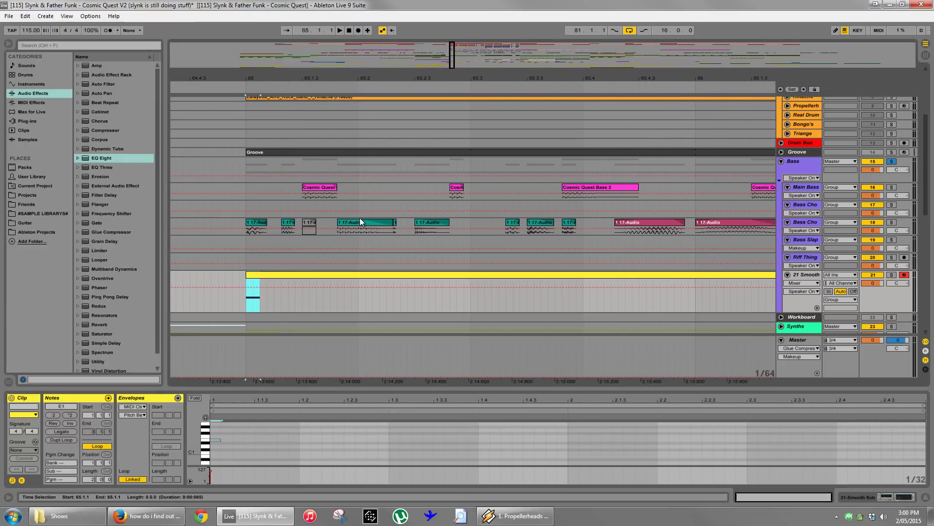
click(302, 291)
key(space)
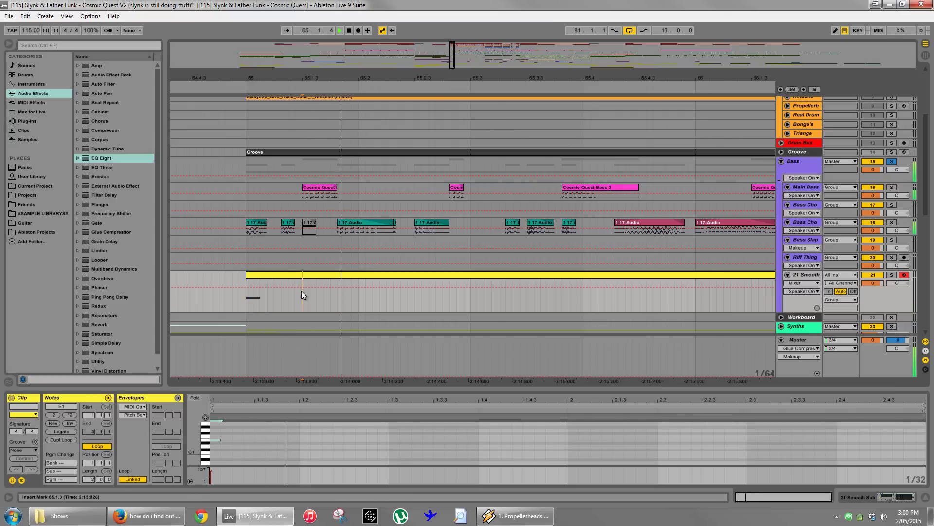
key(space)
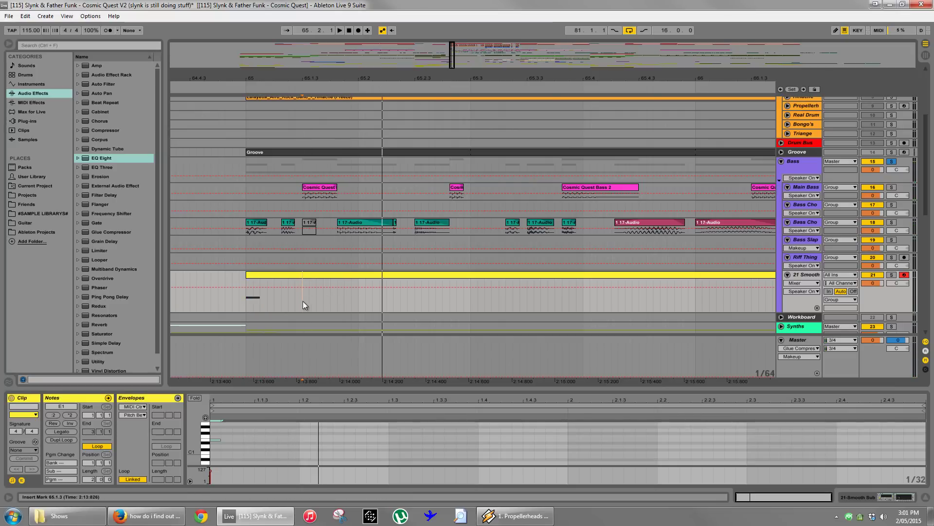
click(247, 302)
key(space)
key(space)
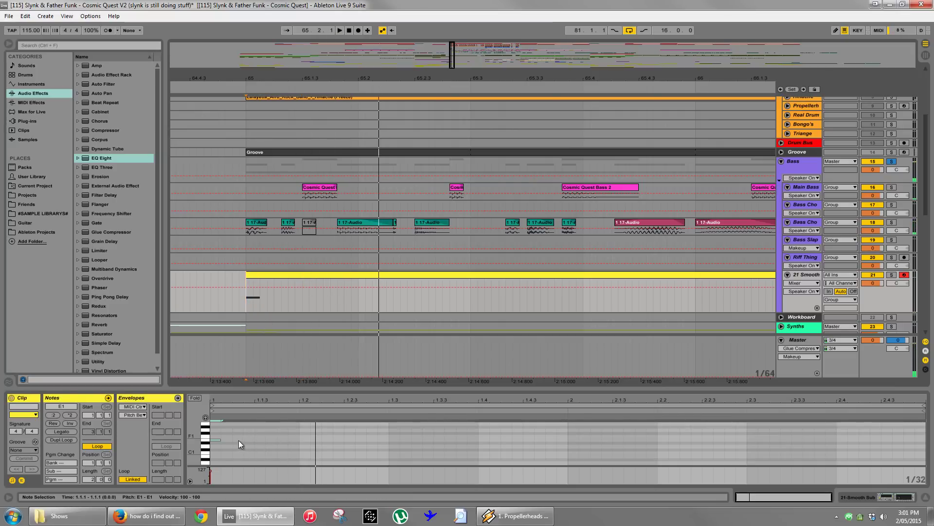
Add a second E1 note and nudge it earlier to line up with the second bass chop, just after 1.1.2.
double_click(244, 439)
drag(248, 439, 248, 439)
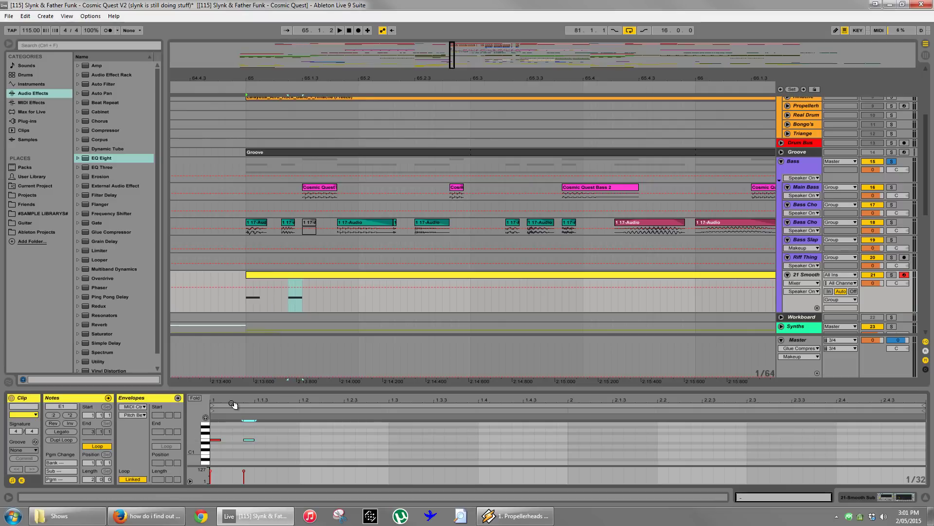
drag(236, 403, 261, 402)
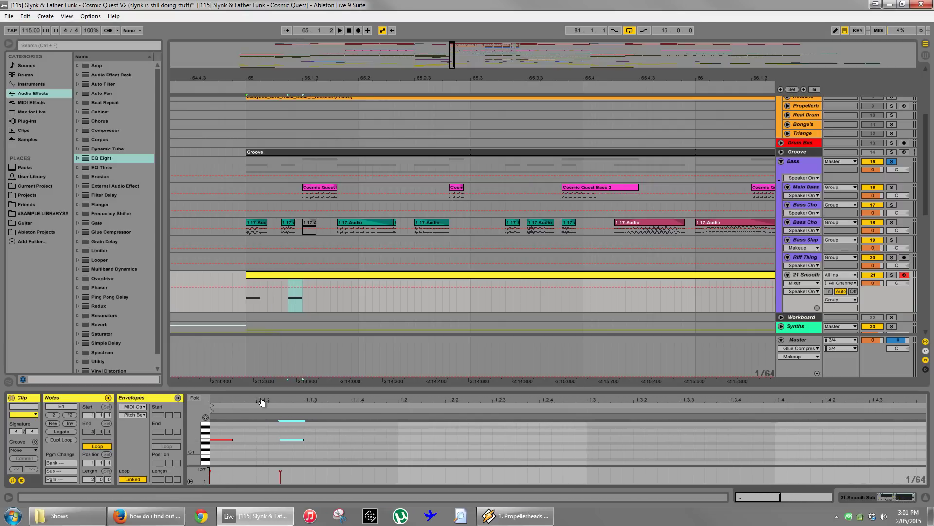
key(Left)
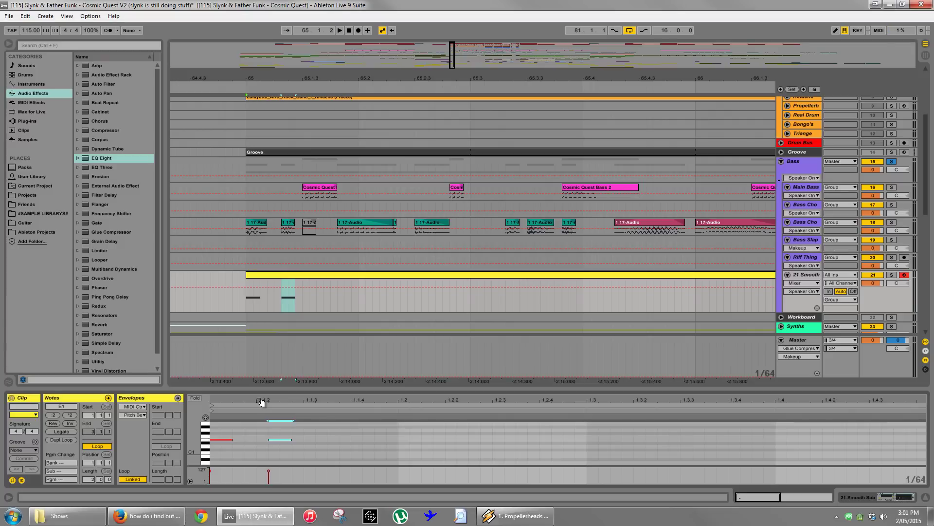
Duplicate the second E1 note to 1.1.3 and lengthen it to match the first Cosmic Quest bass clip above.
key(ctrl+d)
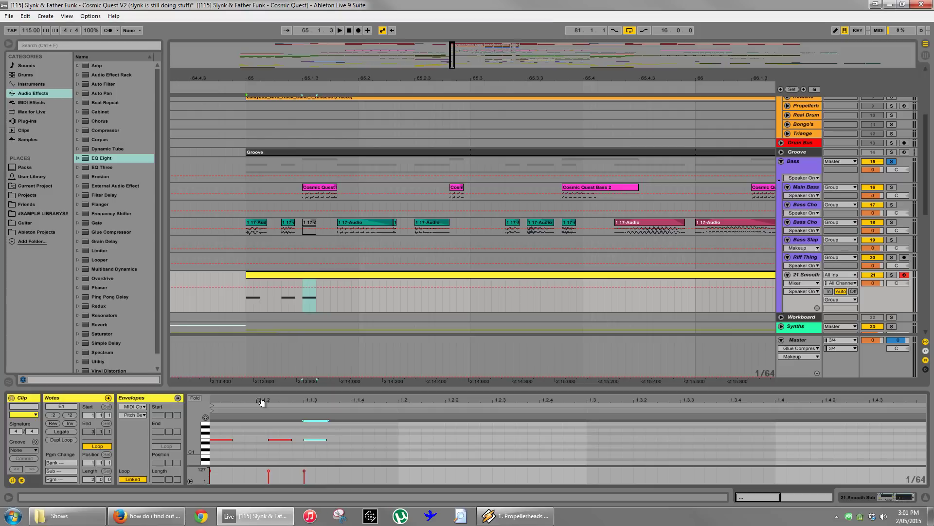
key(shift+Right)
key(shift+Right)
key(shift+Right)
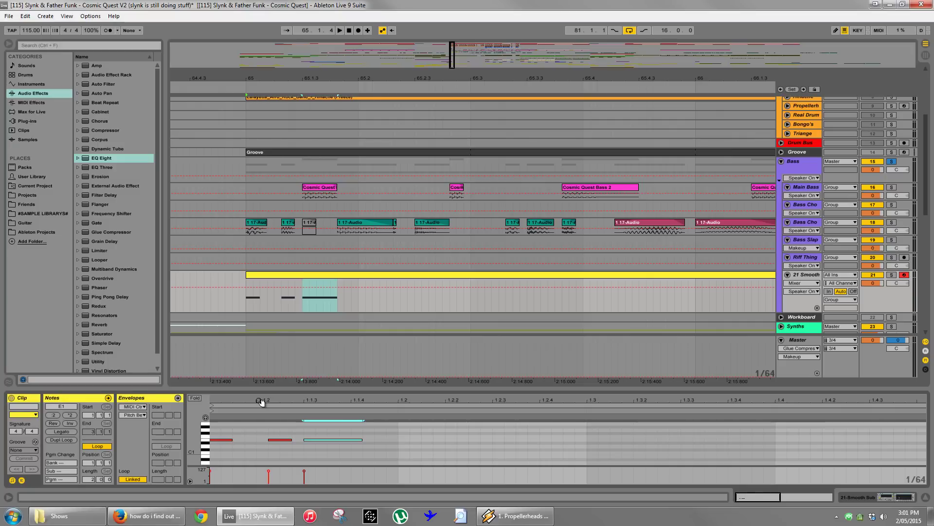
Duplicate the 1.1.3 note directly after itself and lengthen the copy to span the fourth bass chop.
key(ctrl+d)
key(shift+Right)
key(shift+Right)
key(shift+Right)
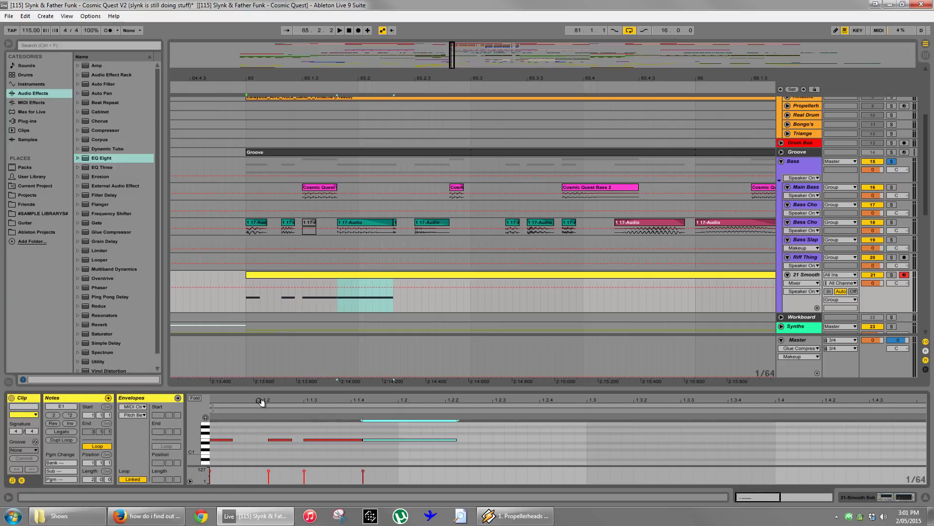
Add another copy of the E1 note at 1.2.3 and shorten it to match the next bass chop.
key(Right)
key(Right)
key(Right)
key(Right)
key(Right)
key(Right)
key(Right)
key(Right)
key(Right)
key(Right)
key(Right)
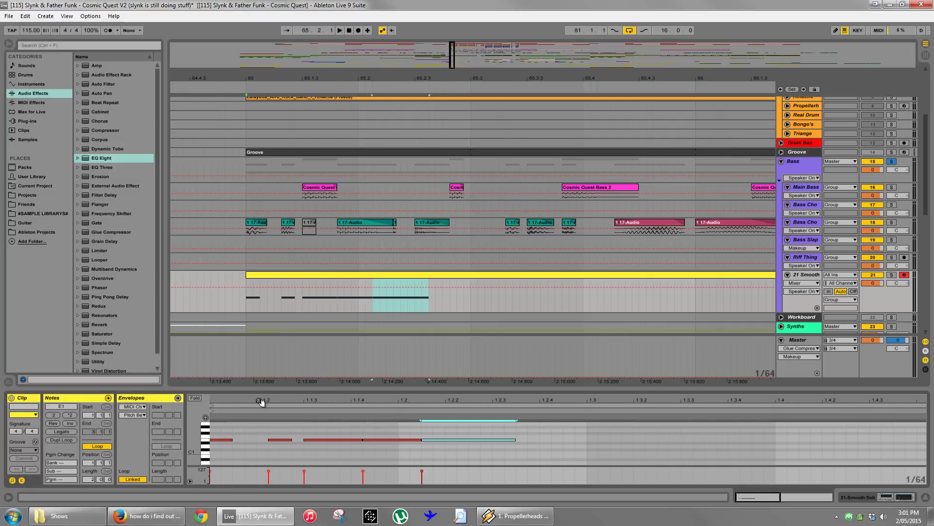
key(shift+Left)
key(shift+Left)
key(shift+Left)
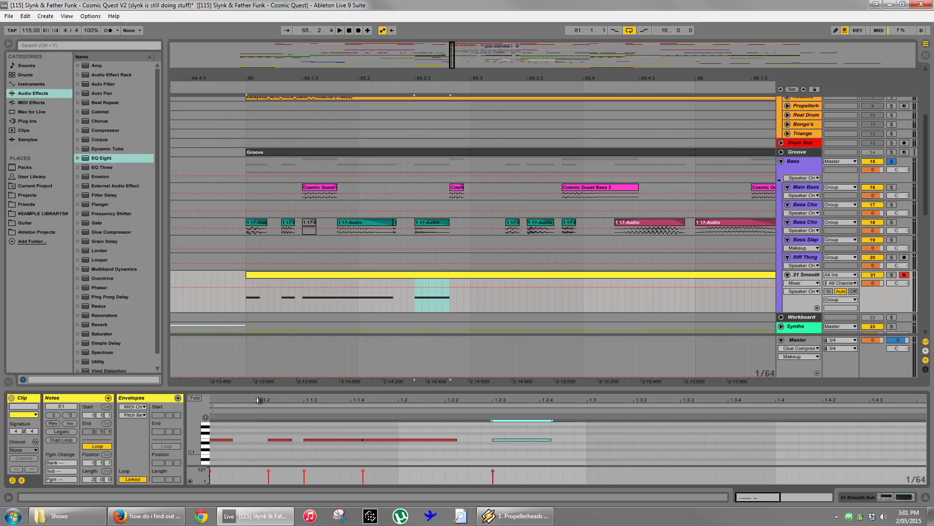
Try raising the note at 1.1.3 by an octave to E2 and play the phrase back.
click(326, 439)
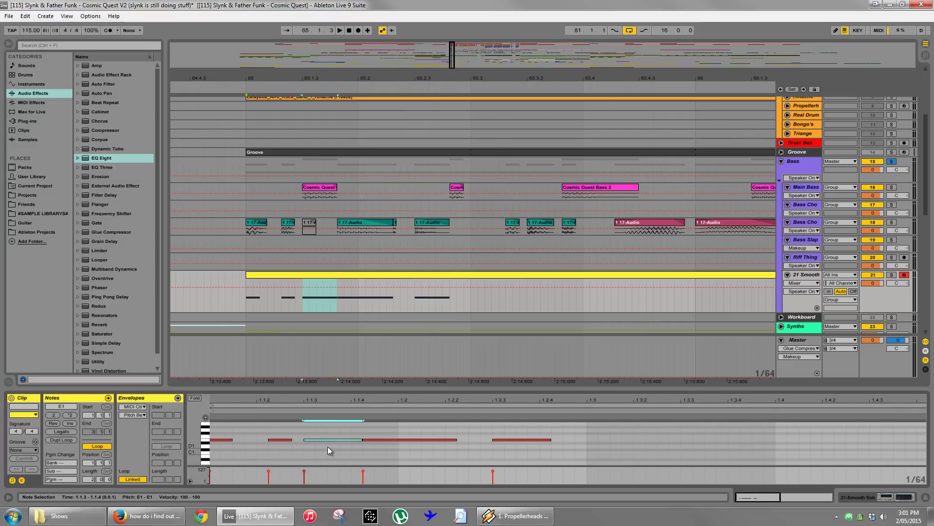
key(shift+Up)
key(space)
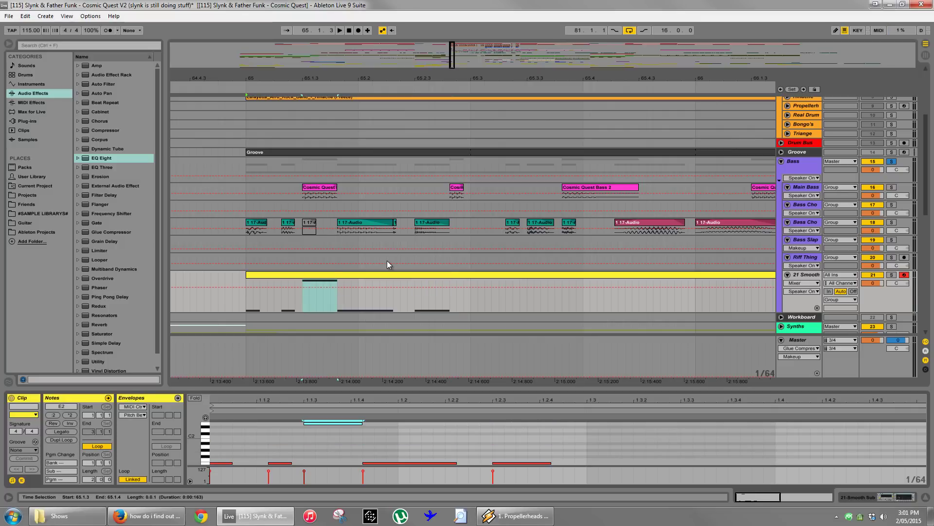
key(space)
key(space)
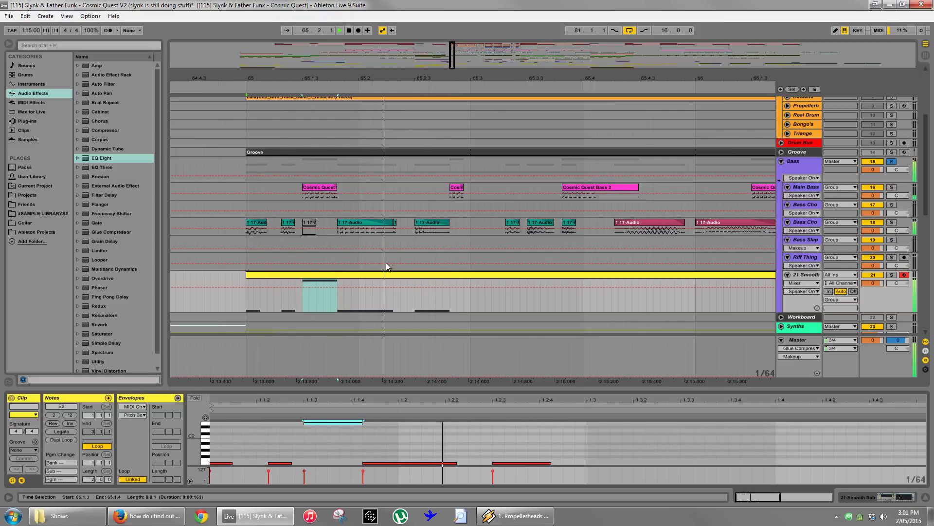
key(space)
key(space)
key(space)
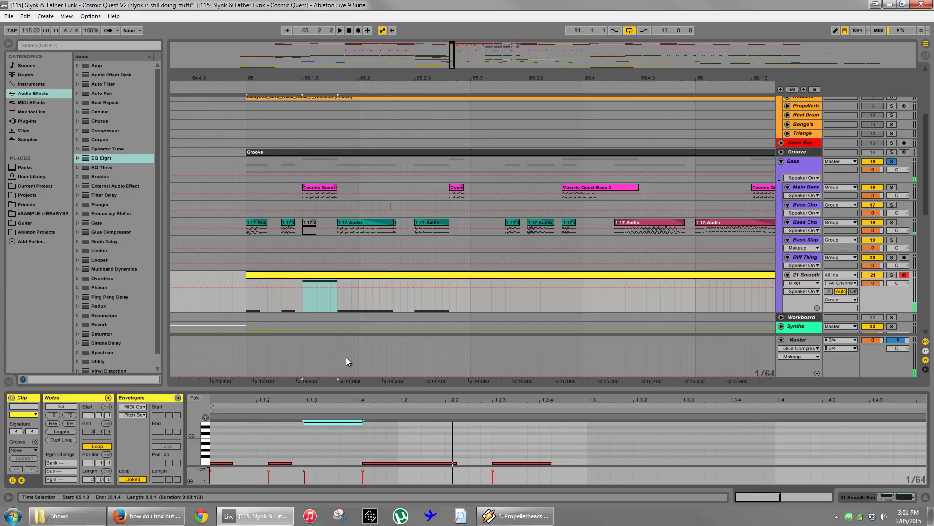
Solo the Smooth Sub track to hear its line alone, and return the solo to the Bass group.
click(892, 275)
key(space)
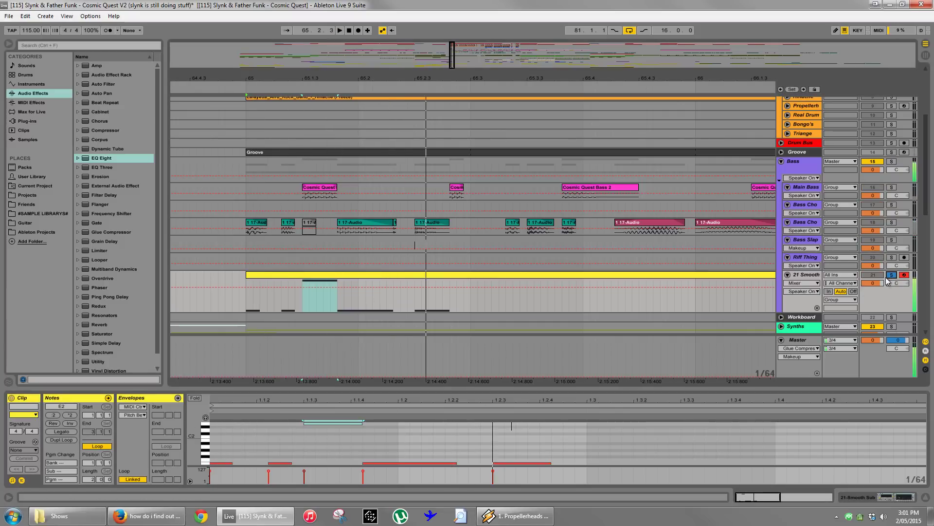
click(892, 161)
Return the 1.1.3 note to E1 and shorten it slightly, and raise the 1.1.4 note to E2 with a shorter length.
click(311, 273)
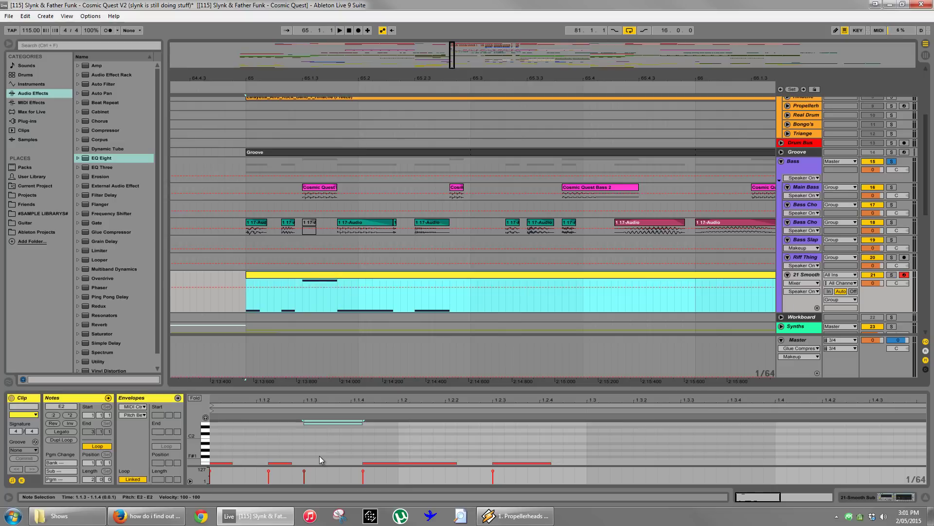
drag(320, 452, 330, 422)
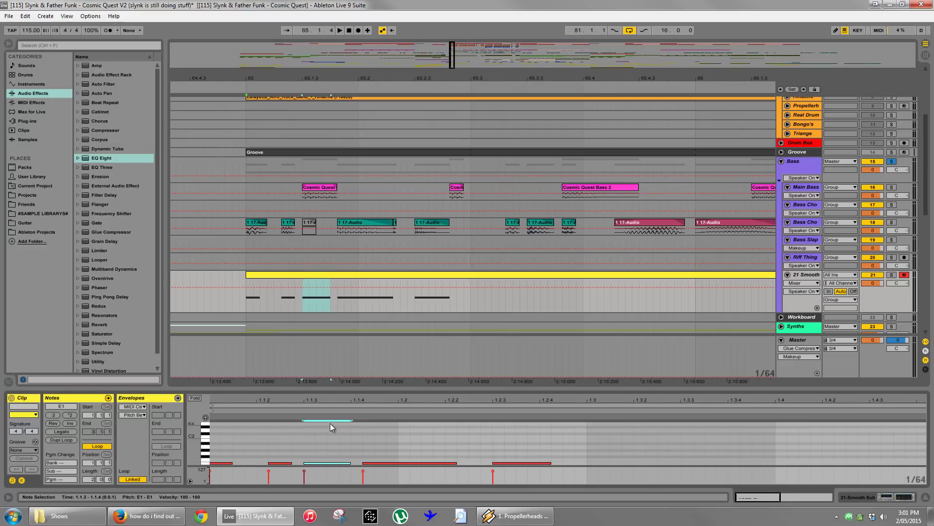
click(369, 463)
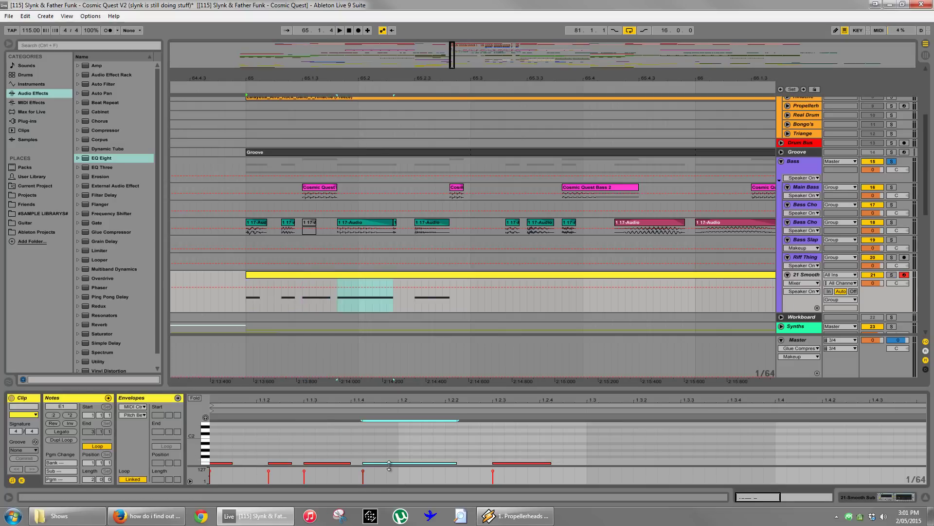
key(shift+Up)
key(shift+Left)
key(shift+Left)
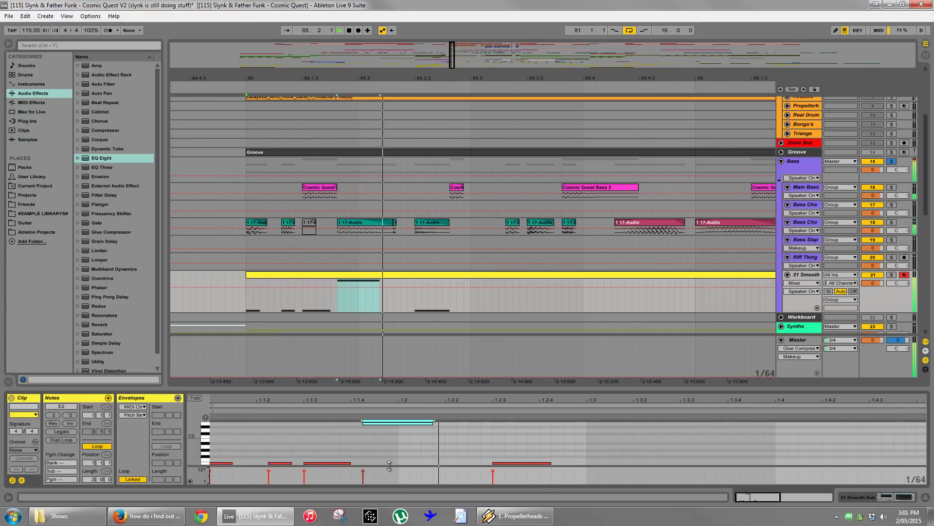
key(space)
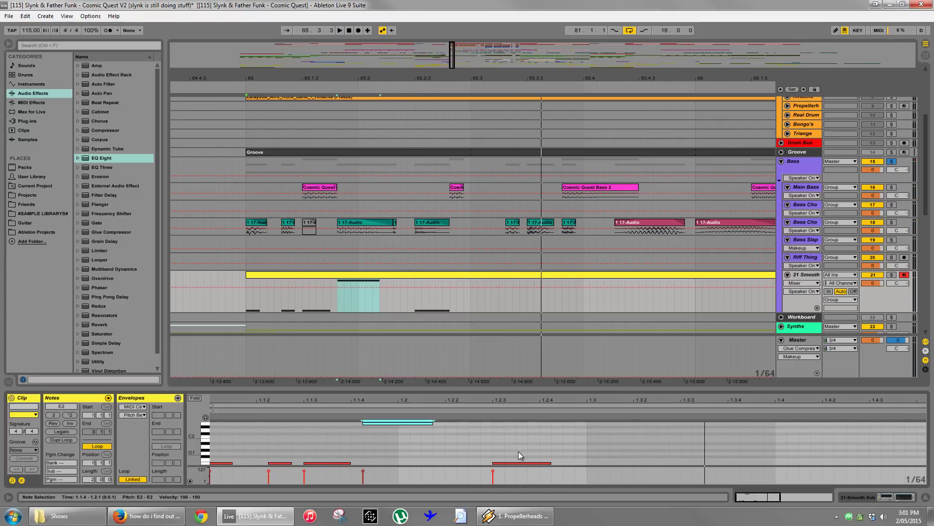
Duplicate the 1.2.3 E1 note to 1.2.4 and shorten the copy to match the short Cosmic Quest clip above.
click(525, 462)
key(ctrl+d)
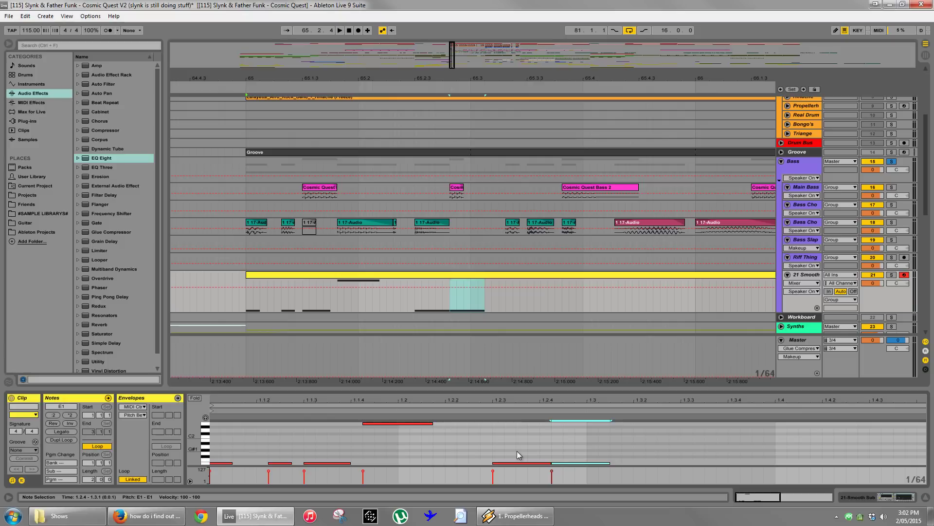
key(shift+Left)
key(shift+Left)
key(shift+Left)
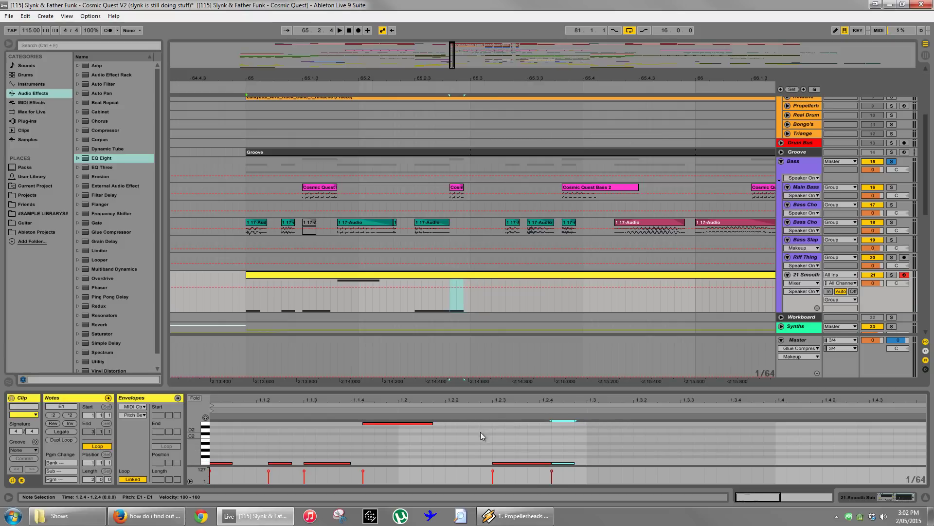
Shorten the E1 note at 1.2.3 to leave a gap before the 1.2.4 note, and select the 1.2.4 note.
click(520, 462)
key(shift+Left)
key(shift+Left)
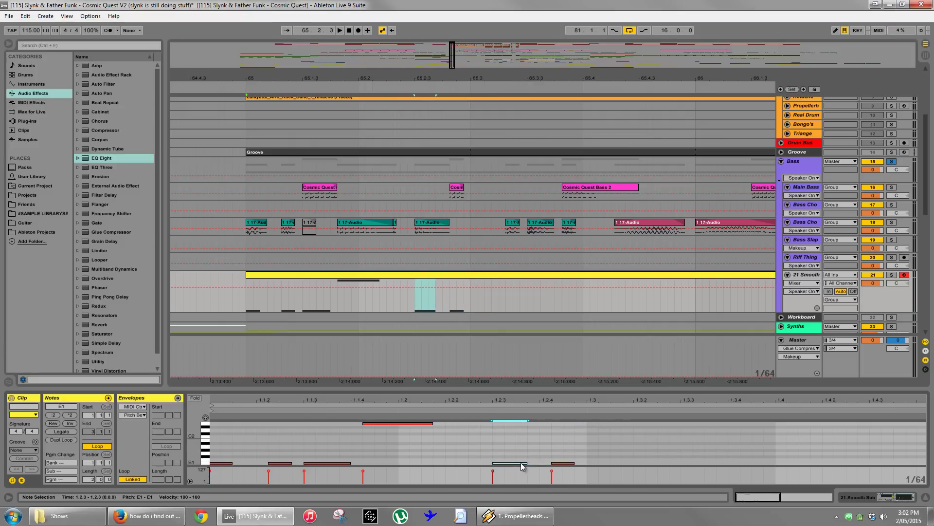
click(565, 463)
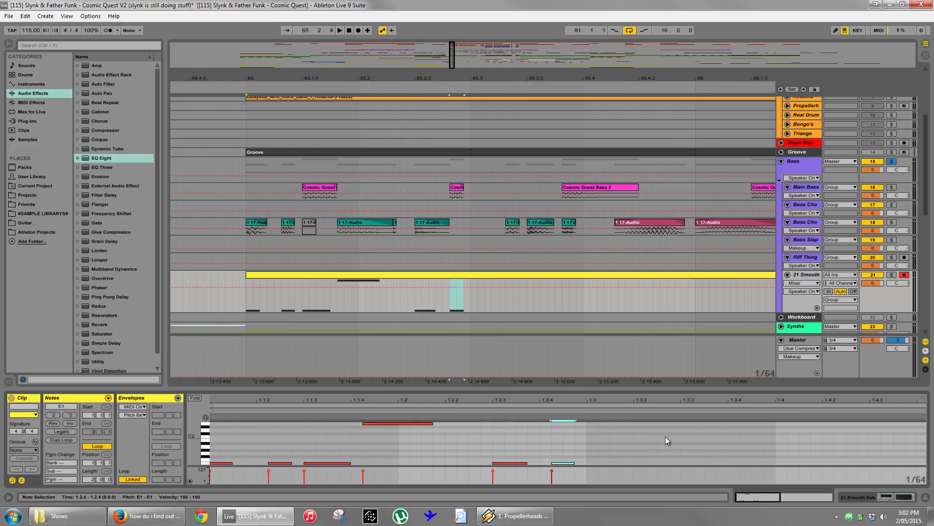
Play the bass section and solo the Main Bass track to hear the pitch of its short Cosmic Quest clip.
key(space)
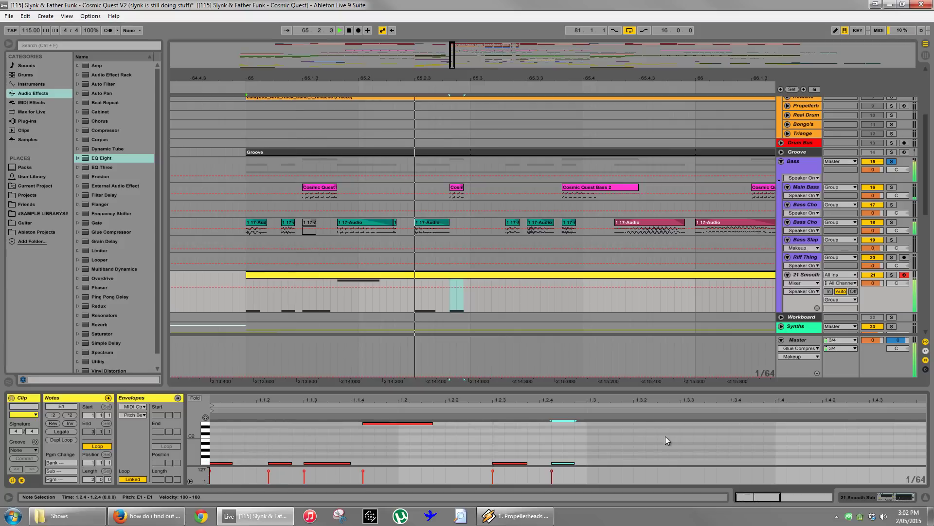
click(456, 194)
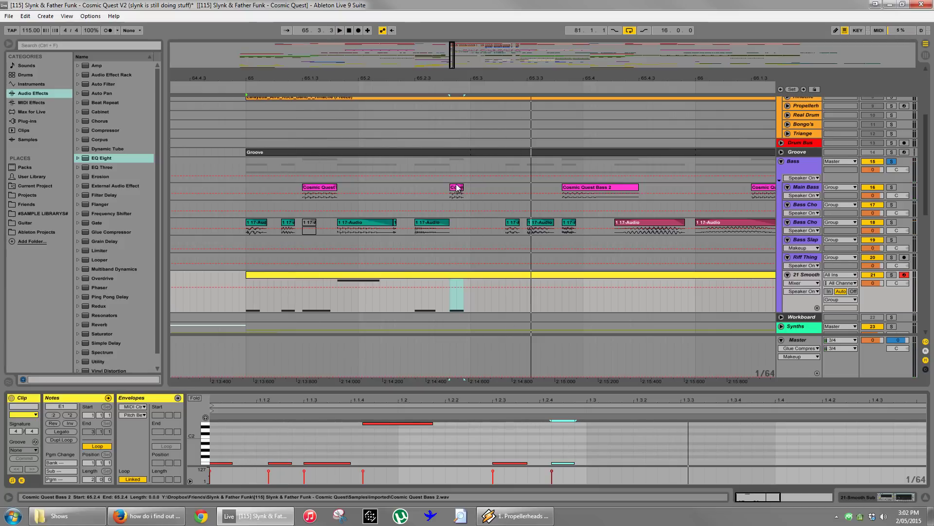
click(893, 187)
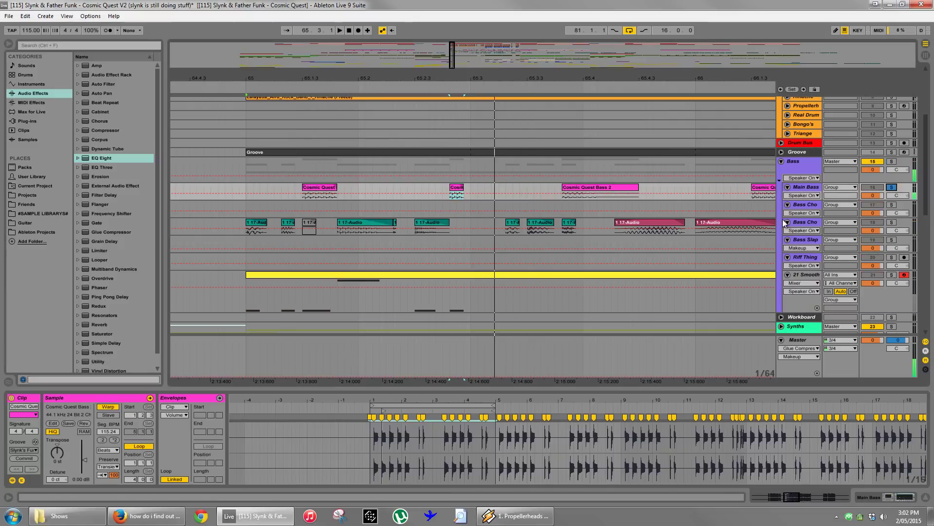
Raise the 1.2.4 note in the Smooth Sub clip from E1 to F#1.
click(462, 279)
click(564, 463)
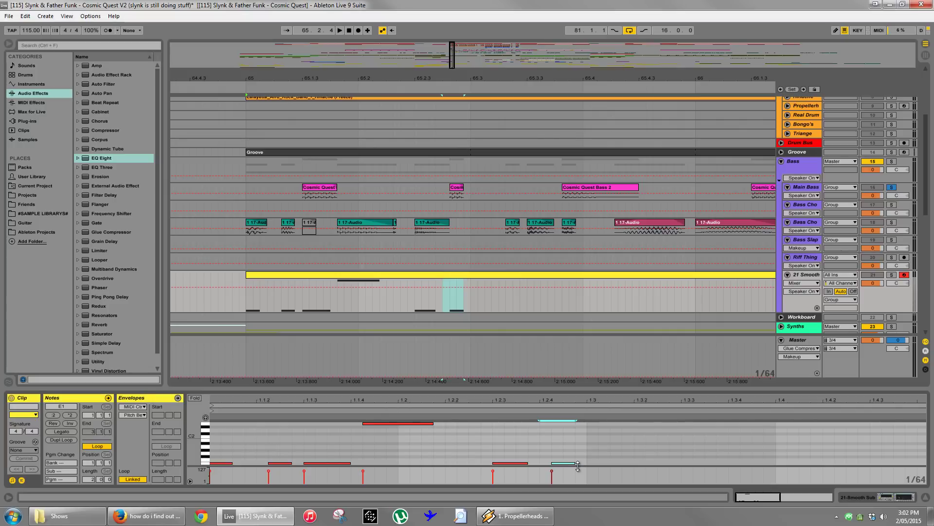
key(Up)
key(Up)
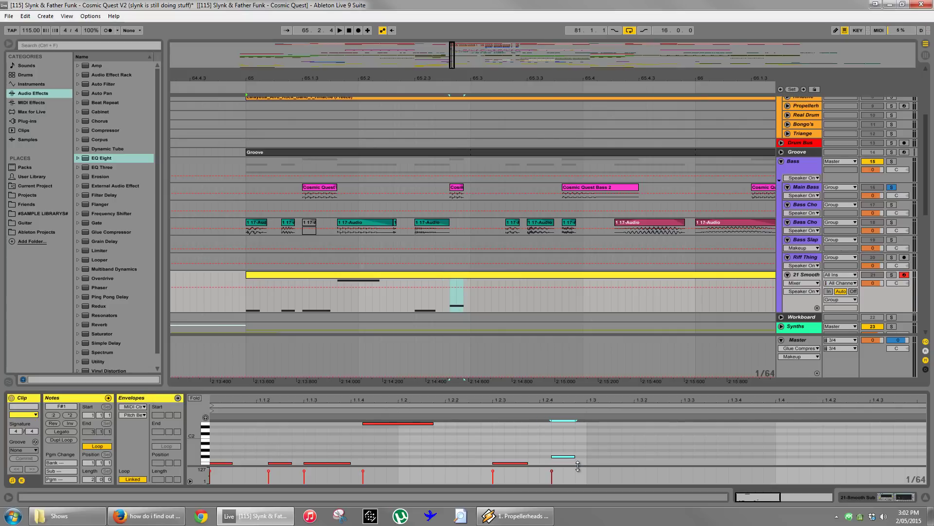
Play the section with the Bass group soloed to check the sub line against the other bass parts.
key(space)
click(892, 161)
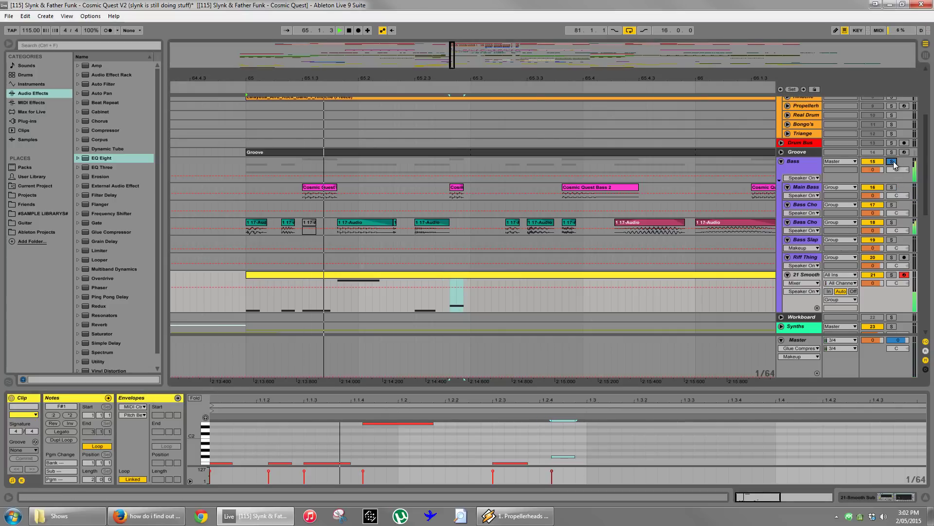
key(space)
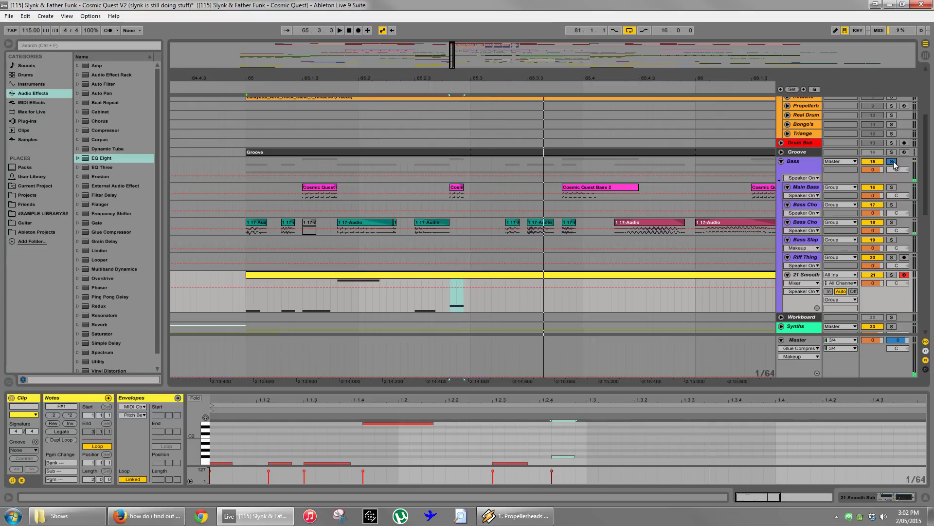
Duplicate the 1.2.4 F#1 note to just after 1.3.2, in line with the start of the short 1 17-Audio clip above.
key(ctrl+d)
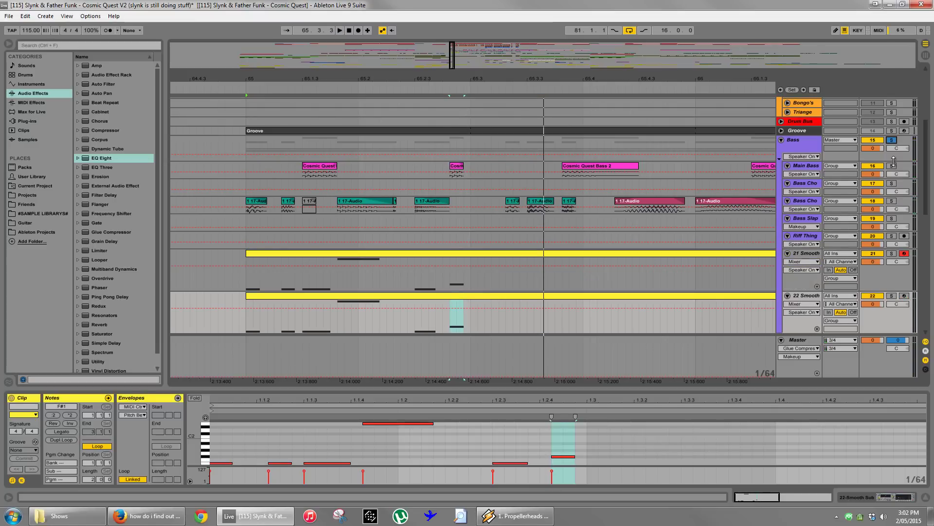
key(ctrl+z)
click(515, 258)
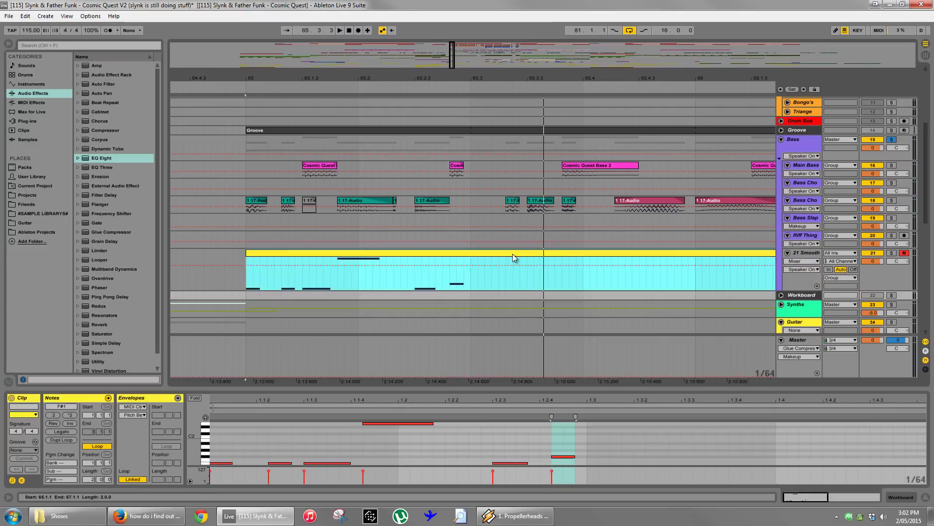
click(574, 458)
key(ctrl+d)
key(Right)
key(Right)
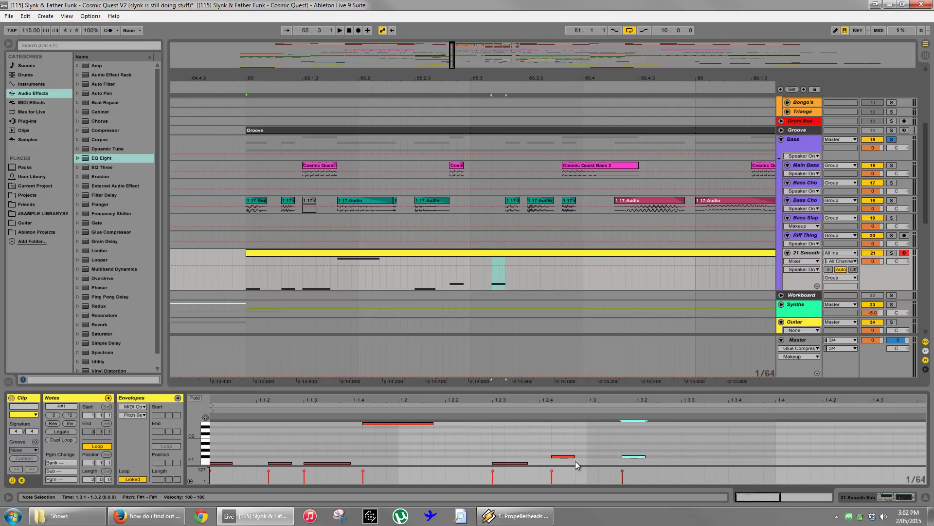
key(Right)
Duplicate the F#1 note to 1.3.3 and lengthen it, and add a shorter copy just after 1.3.4.
key(ctrl+d)
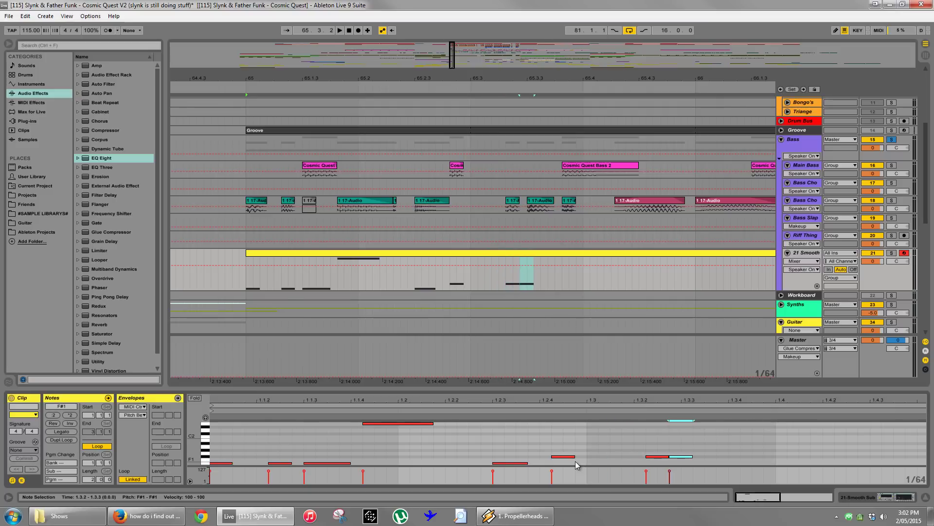
key(shift+Right)
key(shift+Right)
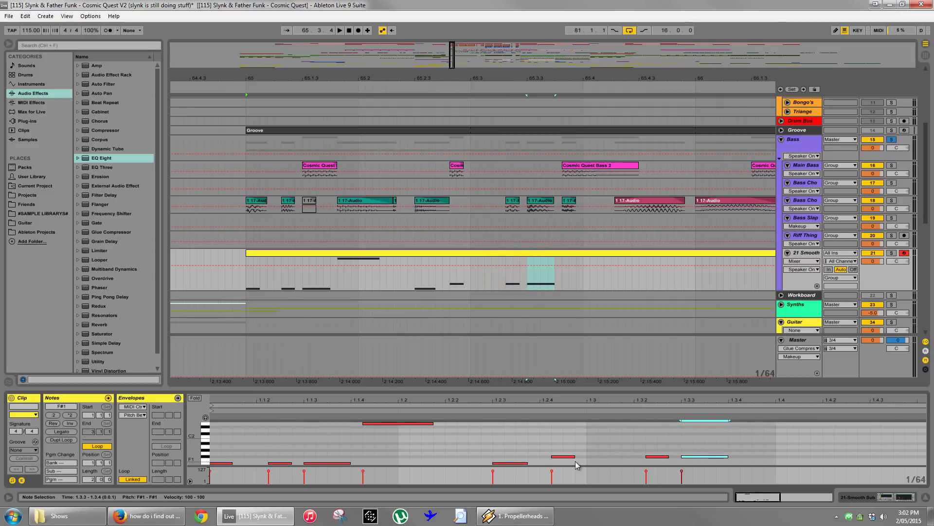
key(ctrl+d)
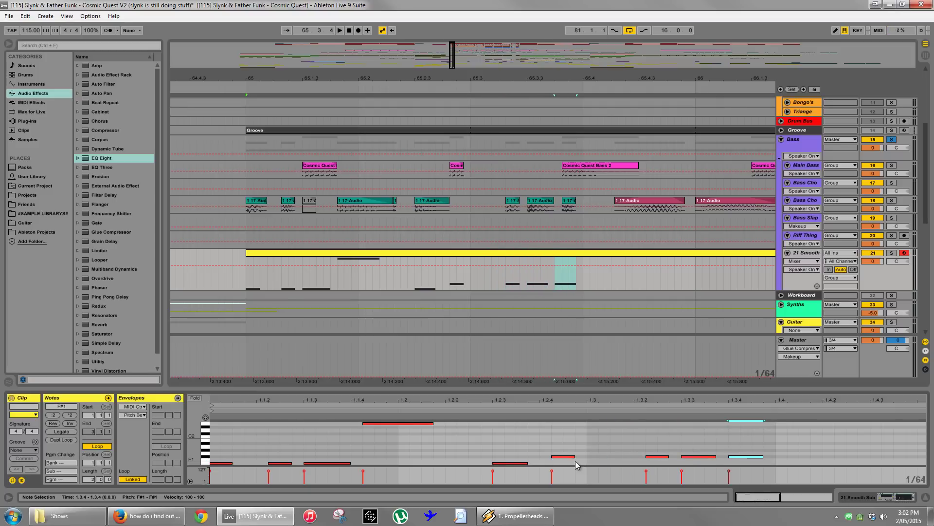
key(shift+Left)
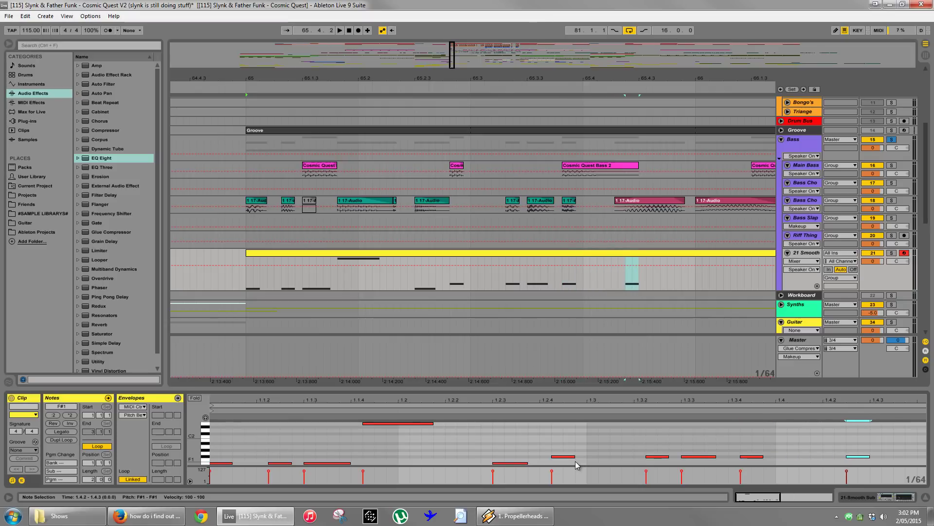
Unfold the Groove track, inspect the red 1 17-Audio clip near 65.4.2, and reopen the Smooth Sub clip around bar 2.
click(781, 130)
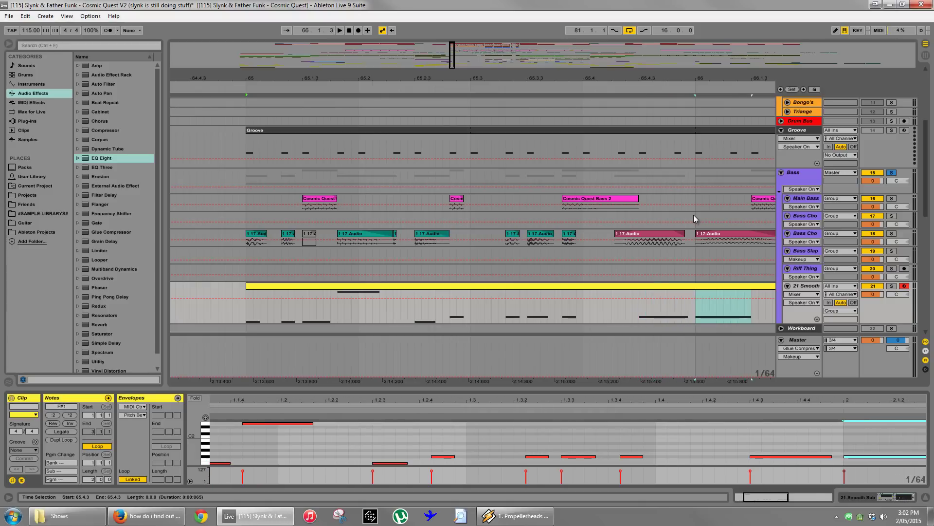
click(647, 234)
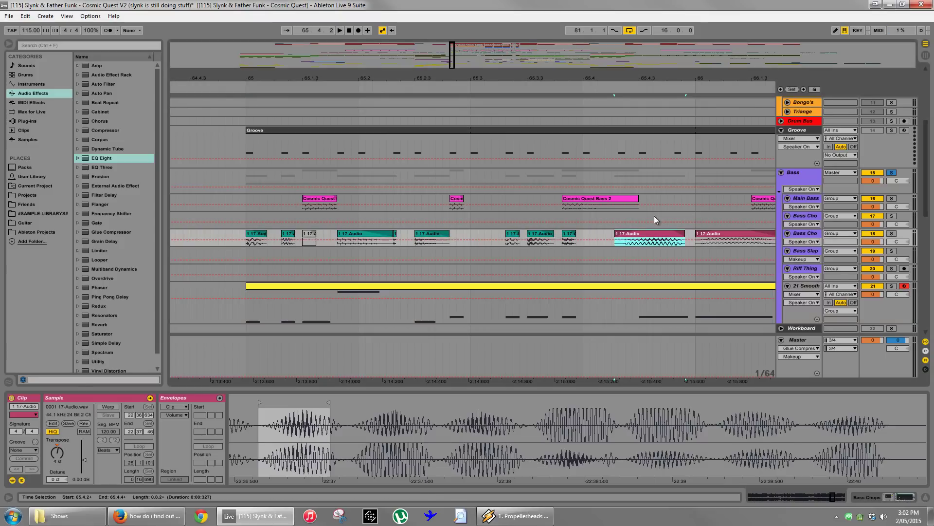
key(minus)
key(minus)
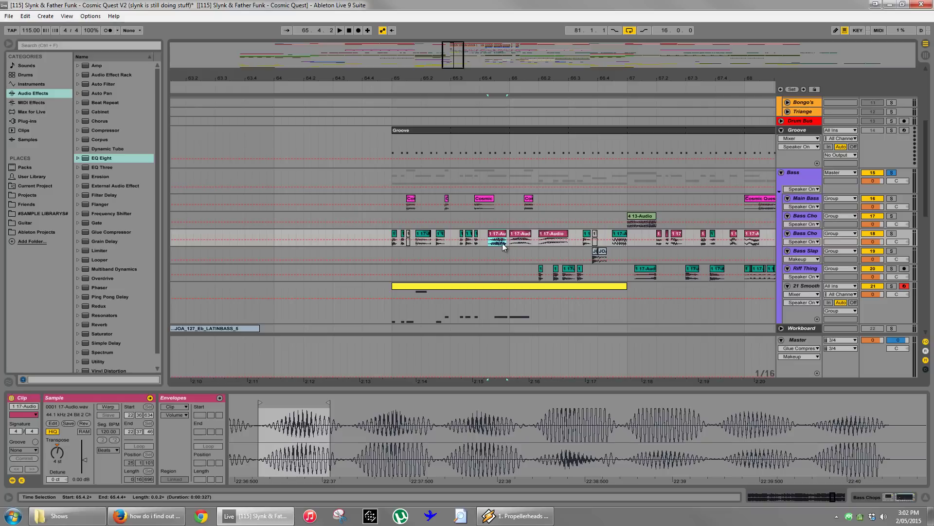
click(514, 285)
drag(579, 79, 671, 333)
drag(565, 398, 378, 408)
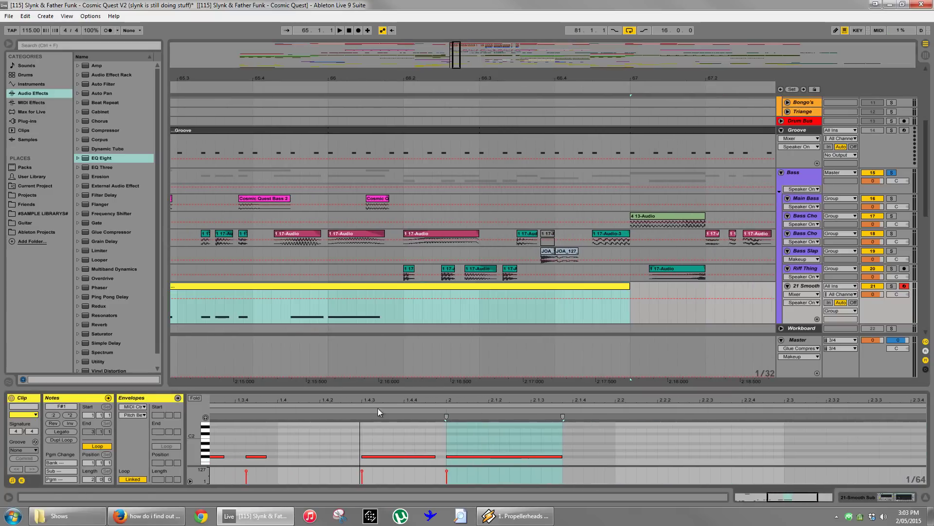
Shorten the F#1 note at 2.1.1 so it ends at 2.1.3.
drag(493, 434, 524, 463)
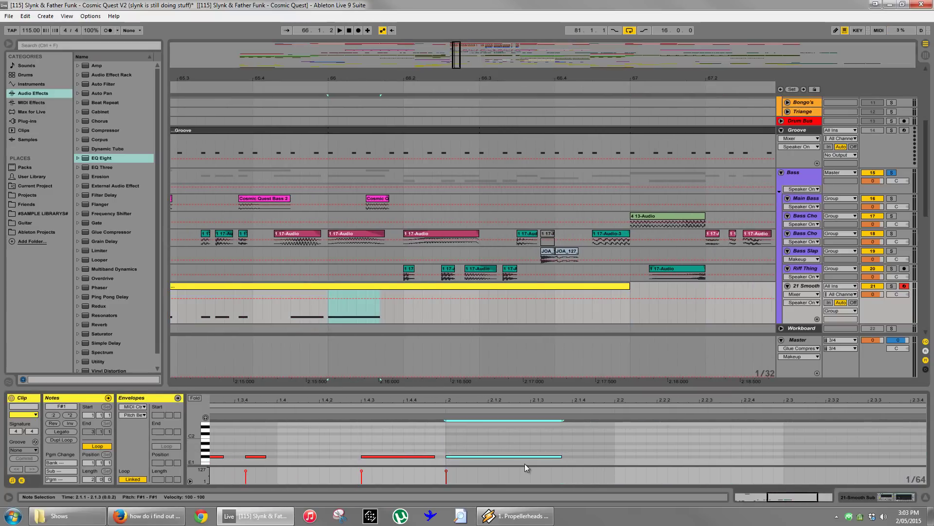
key(shift+Left)
key(shift+Left)
key(shift+Left)
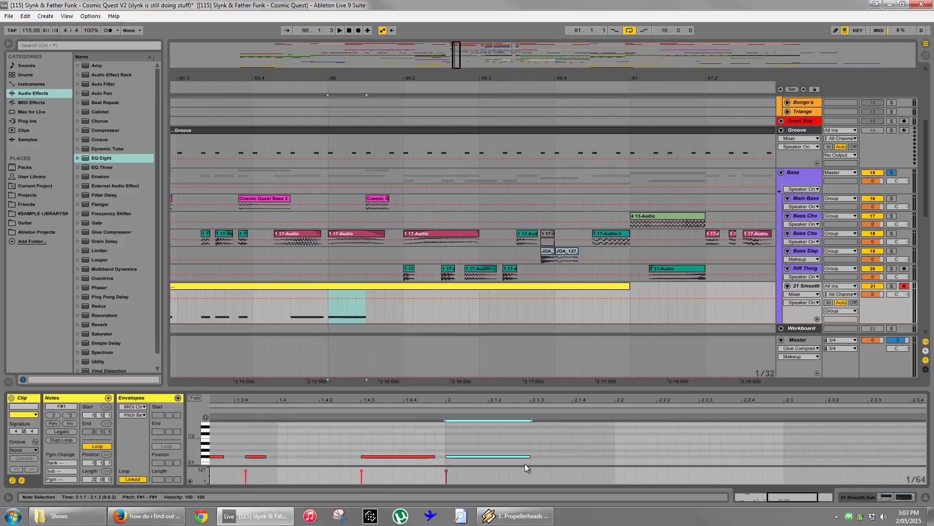
Duplicate the 2.1.1 note to 2.1.3, raise the copy to F#2 and shorten it to end at 2.1.4.
key(ctrl+d)
key(shift+Up)
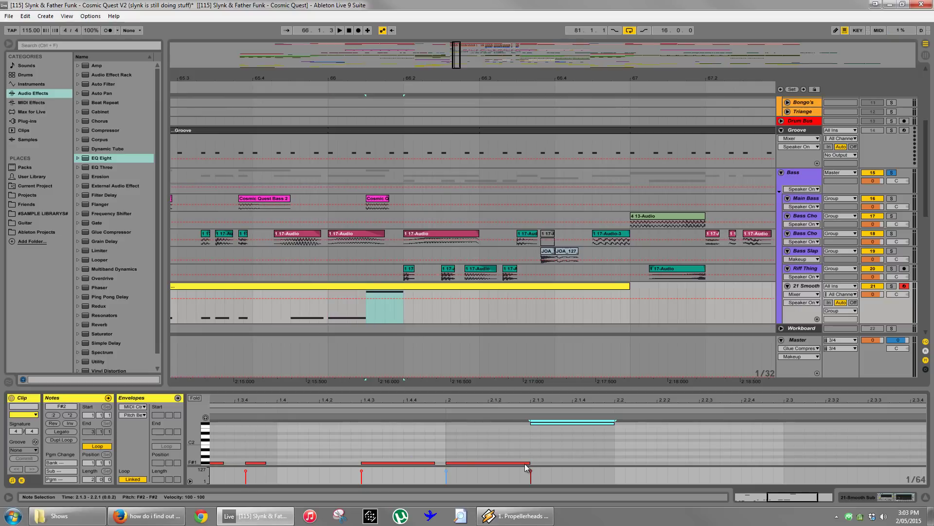
key(shift+Left)
key(shift+Left)
key(shift+Left)
key(shift+Left)
Duplicate the F#2 note, move the copy to 2.2.1 and lower it an octave to F#1.
key(ctrl+d)
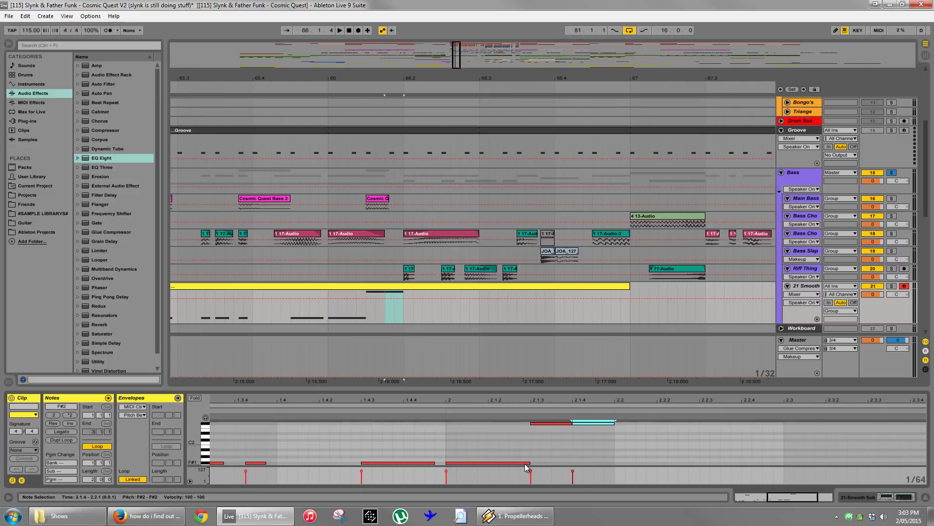
key(Right)
key(Right)
key(Right)
key(Right)
key(shift+Down)
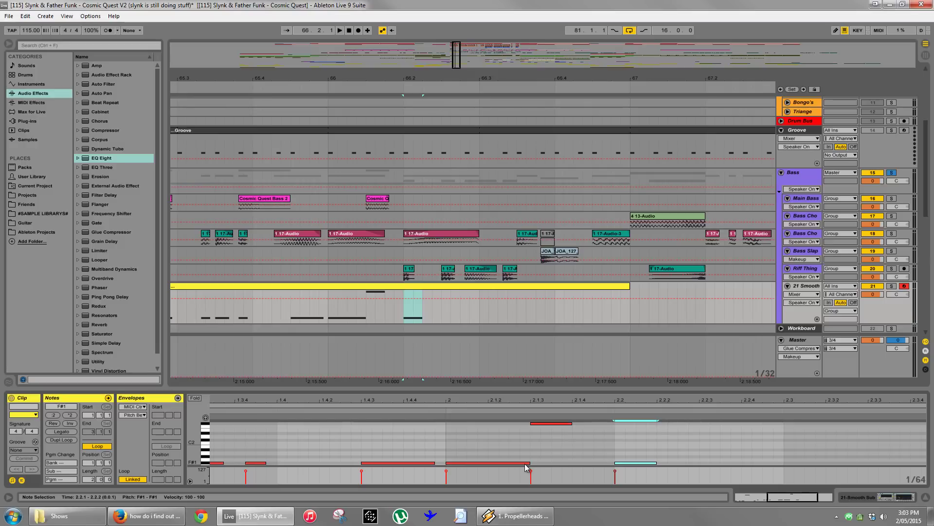
Duplicate the 2.2.1 F#1 note to 2.2.3 and just after 2.2.4, lengthening the last copy.
key(ctrl+d)
key(Right)
key(Right)
key(Right)
key(Right)
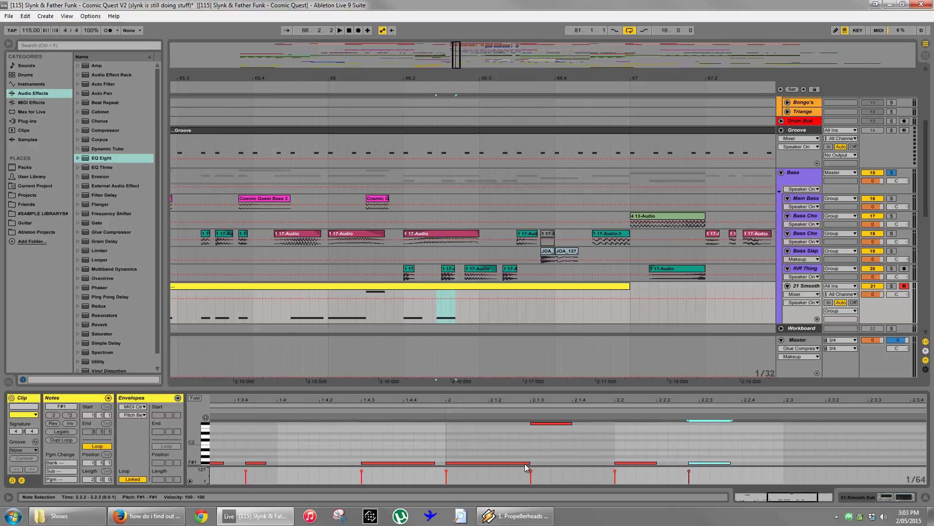
key(ctrl+d)
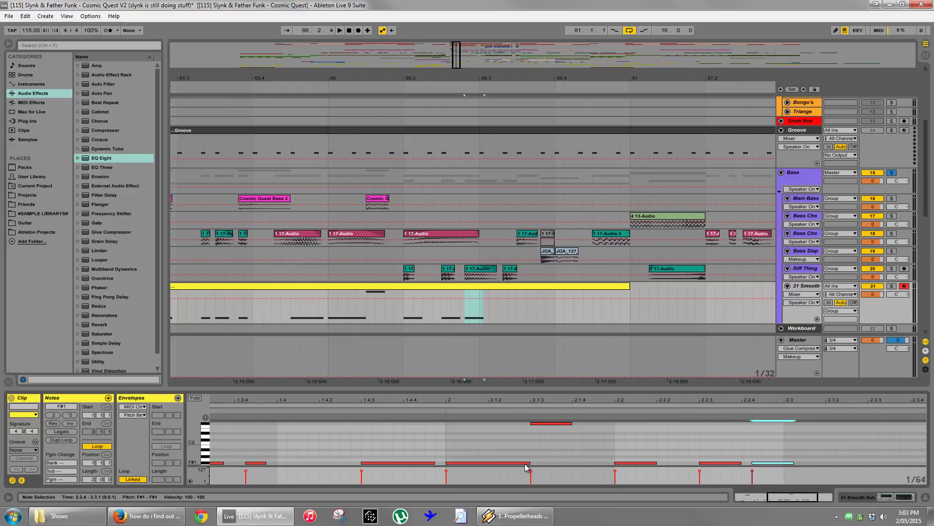
key(shift+Right)
key(shift+Right)
Add a shorter F#1 copy just after 2.3.2 and another copy at 2.3.3 raised an octave to F#2.
key(ctrl+d)
key(Right)
key(shift+Left)
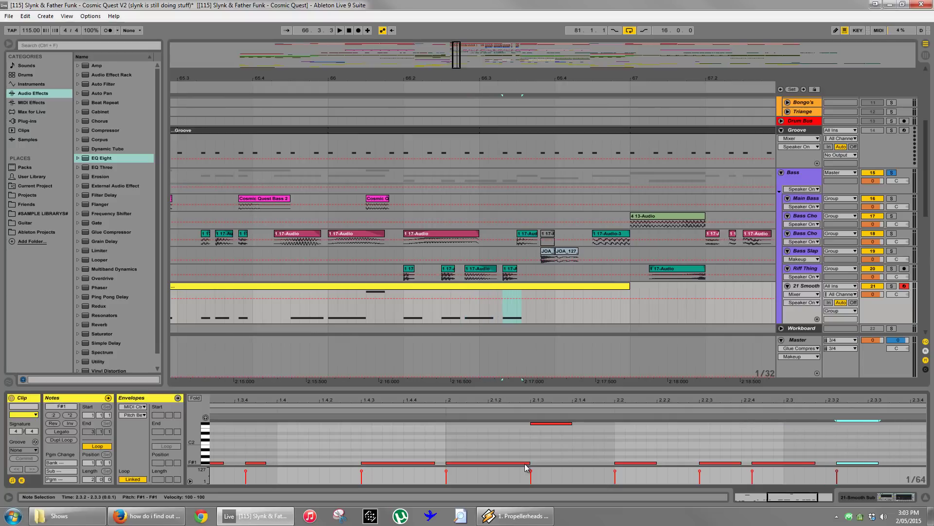
key(ctrl+d)
key(Right)
key(shift+Up)
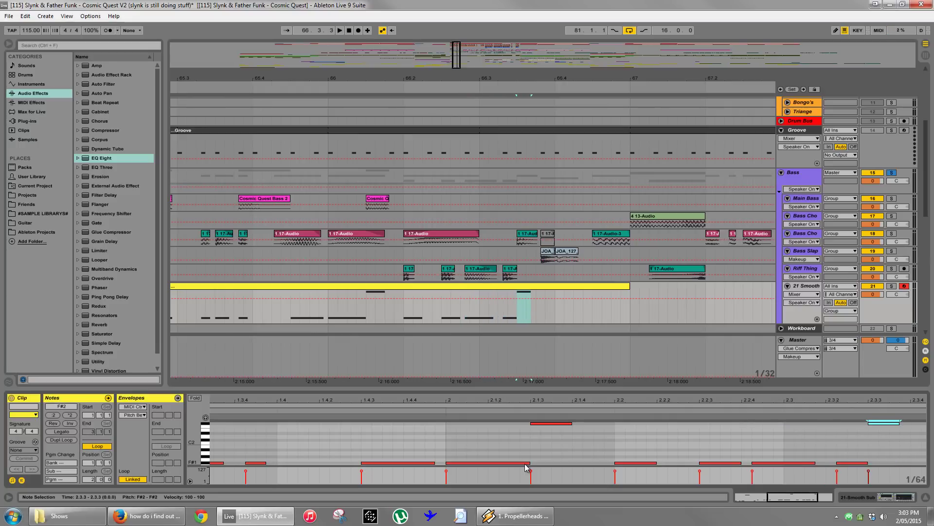
Try a copy of the 2.3.3 note at 2.3.4 lowered to F#1, with a second copy at 2.4.1.
key(ctrl+d)
key(Right)
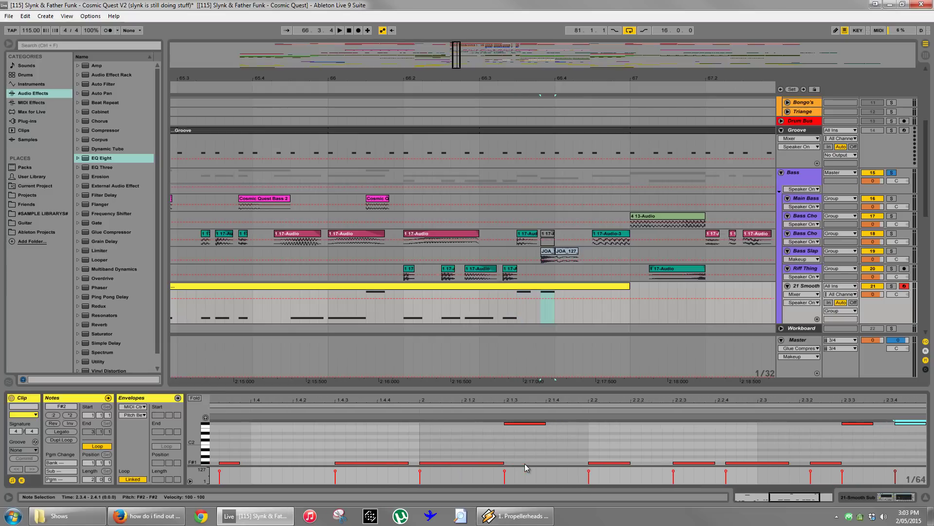
key(Down)
key(Down)
key(Down)
key(shift+Down)
key(Up)
key(Up)
key(Up)
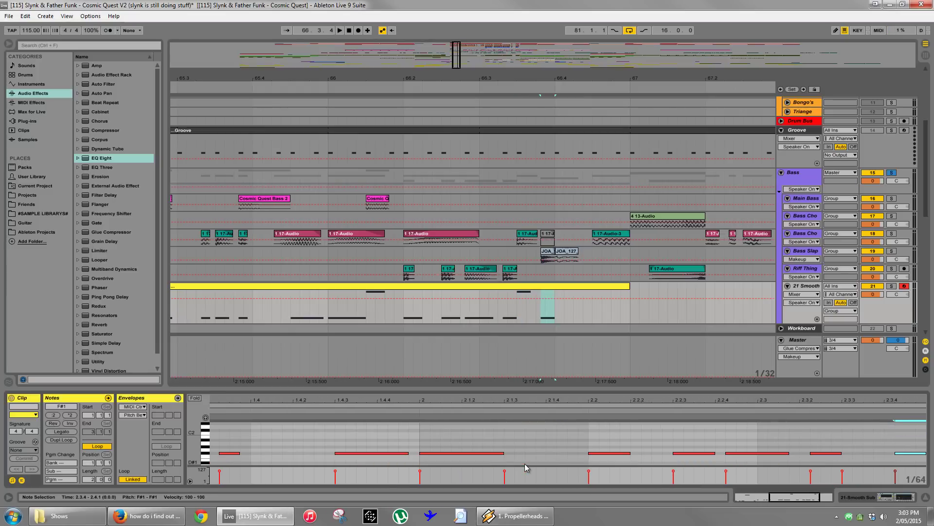
key(ctrl+d)
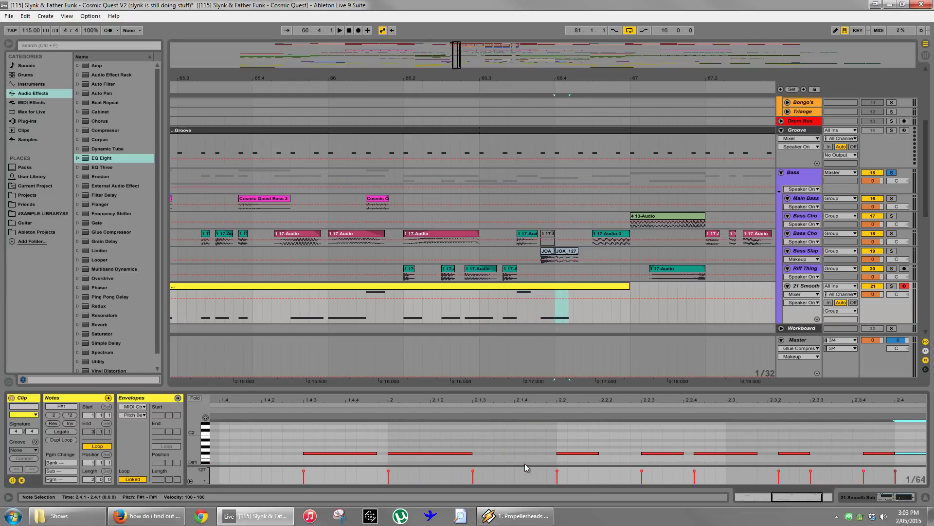
Delete the two F#1 notes at 2.3.4 and 2.4.1.
shift+click(878, 453)
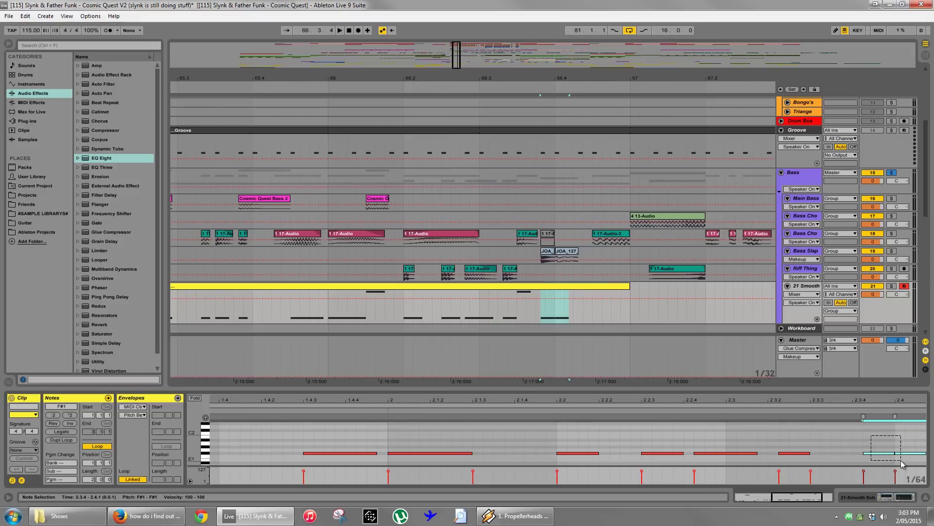
scroll(898, 458, down, 3)
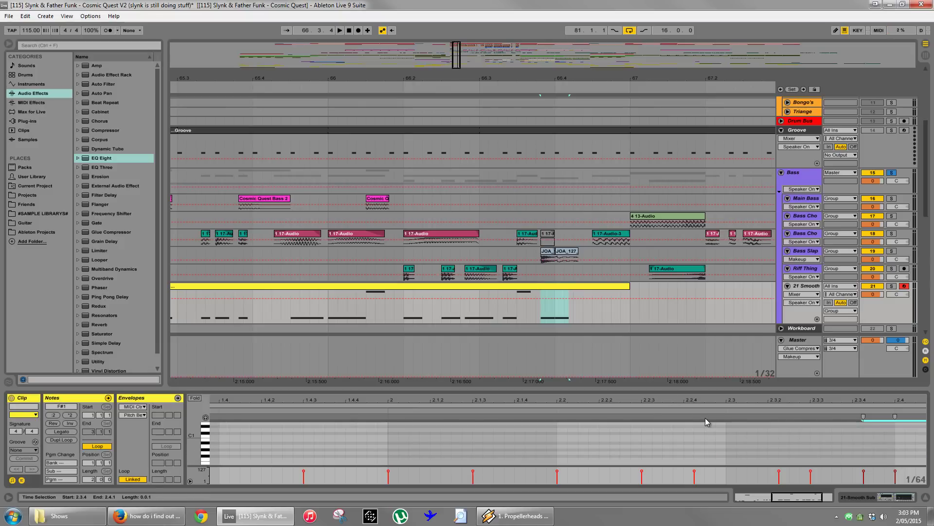
key(Delete)
scroll(780, 448, down, 5)
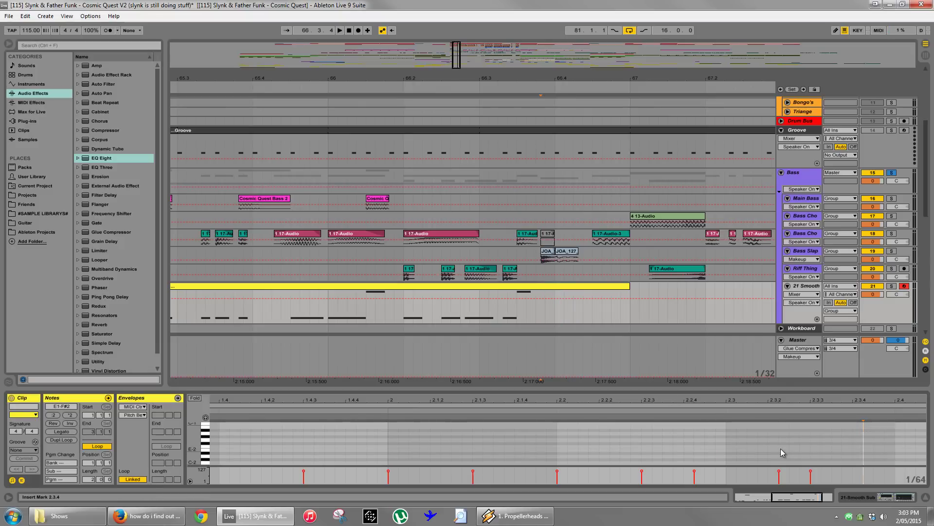
Try a copy of the F#2 note from 2.3.3 at 2.4.3, matching the last bass chop before bar 67.
drag(780, 389, 782, 291)
scroll(785, 341, up, 9)
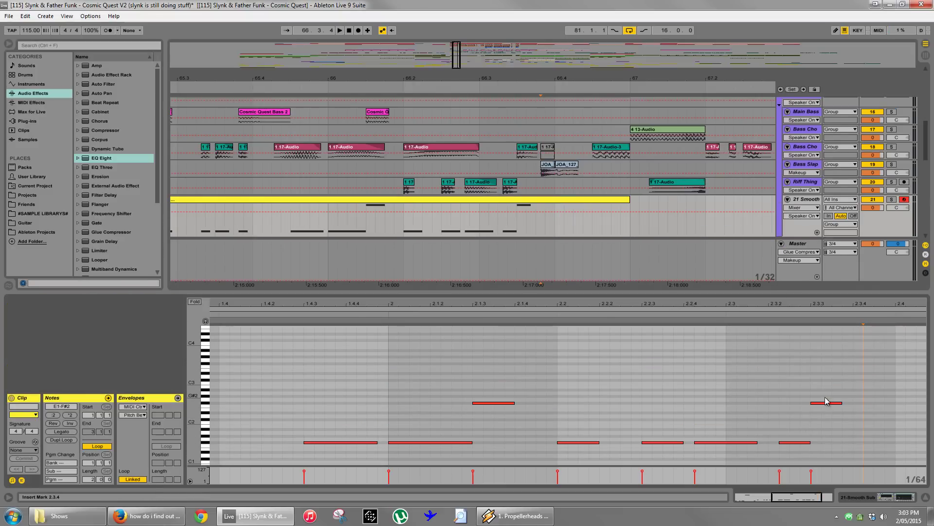
click(825, 402)
key(Right)
key(Right)
key(Right)
key(Right)
key(Right)
key(Right)
key(Right)
key(Right)
key(Right)
key(Right)
key(Right)
key(Right)
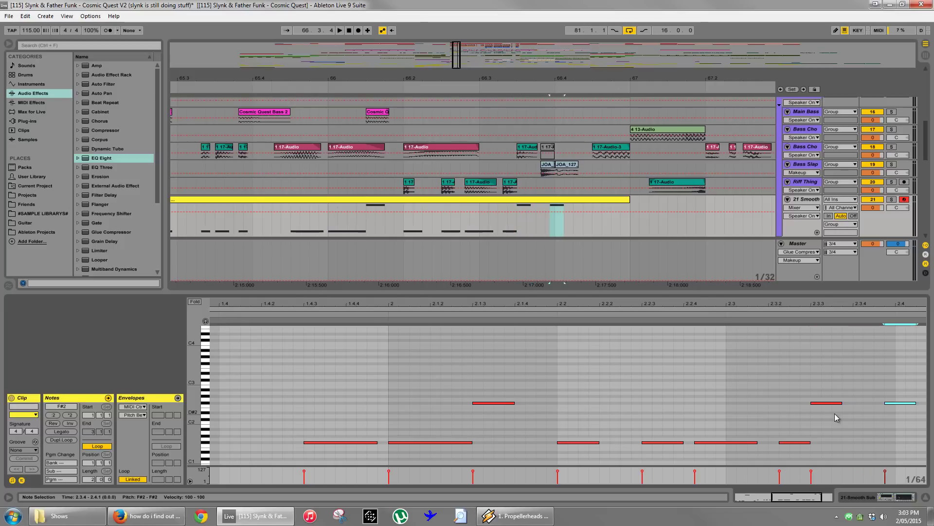
key(Right)
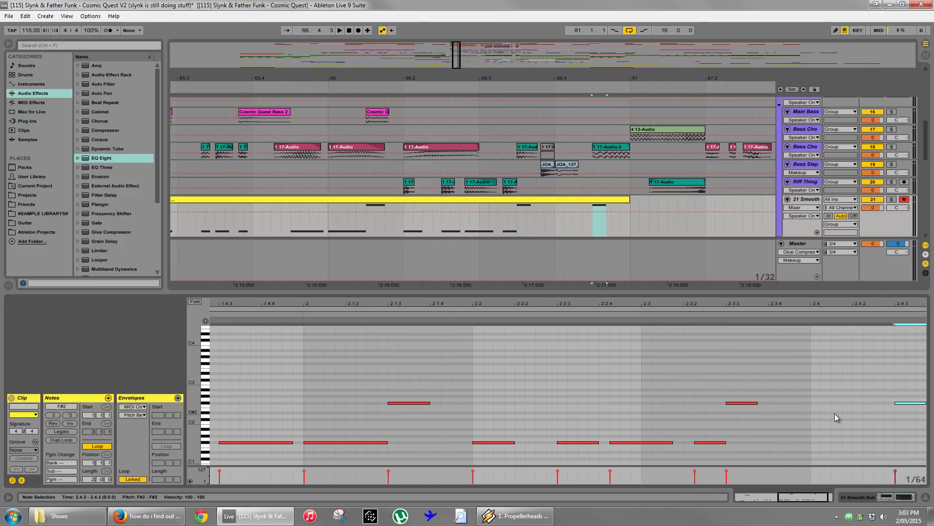
click(625, 152)
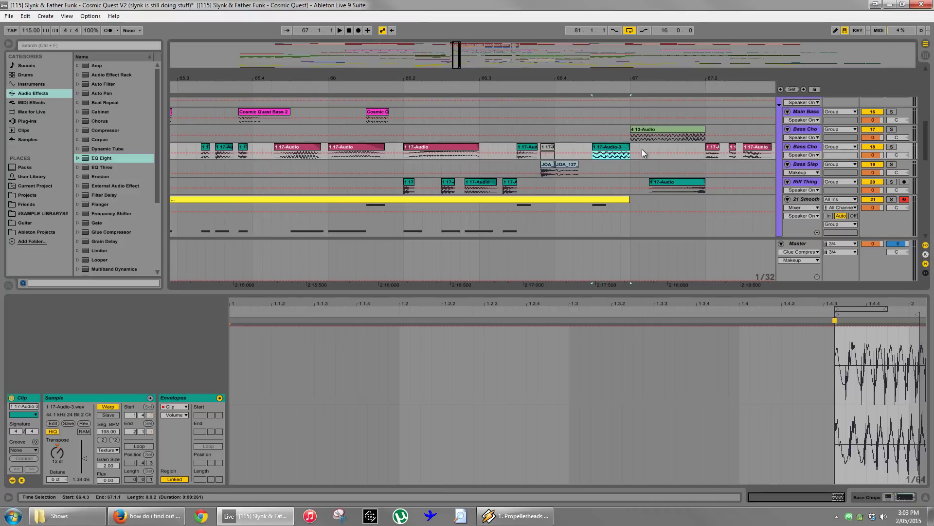
click(607, 202)
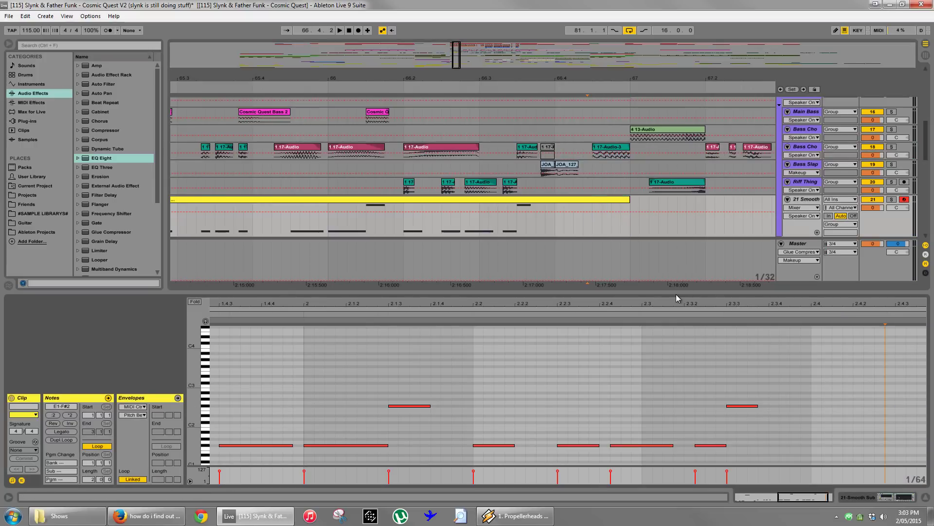
Play the Smooth Sub clip from 65.1.1 to check the sub line against the chopped bass.
drag(616, 79, 557, 193)
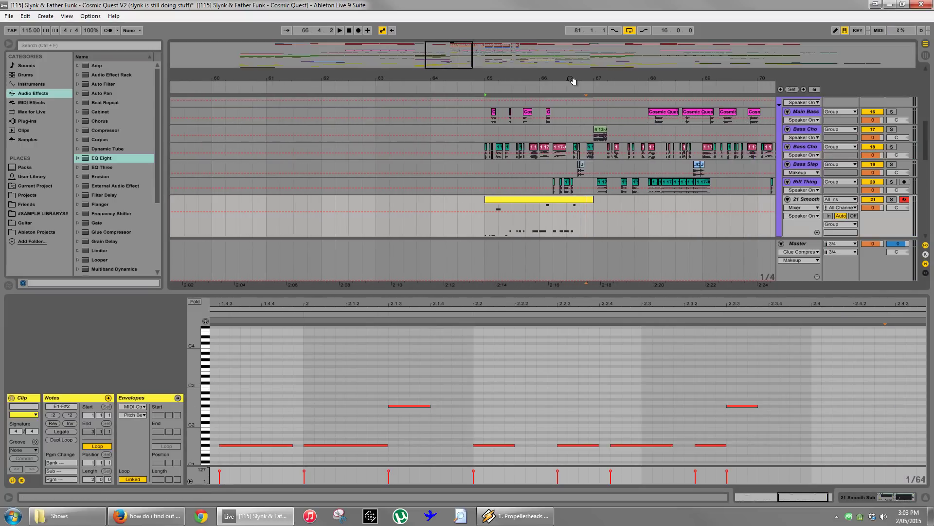
drag(573, 80, 572, 98)
click(477, 205)
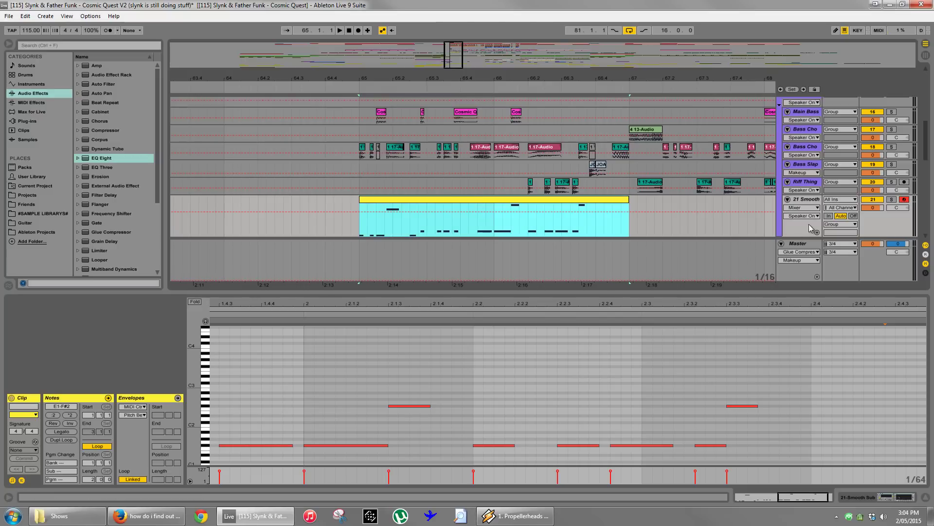
key(space)
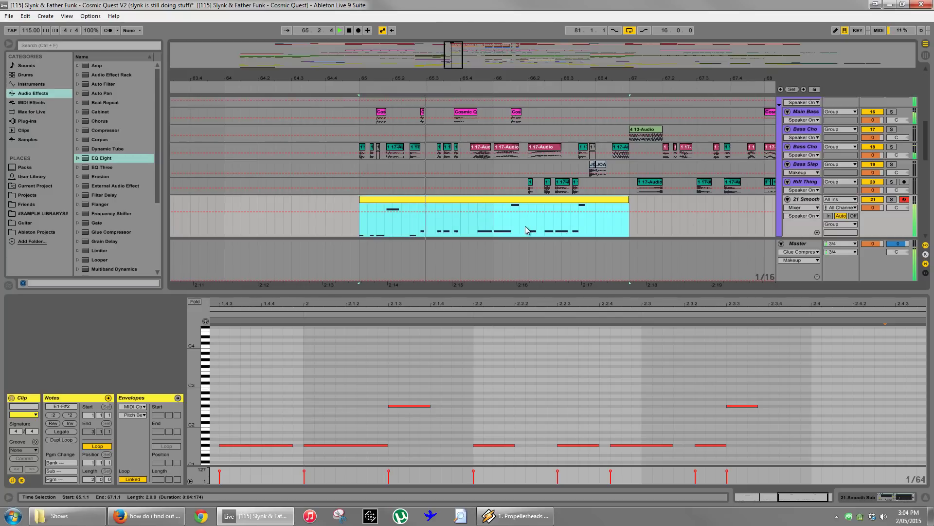
key(space)
Raise the F#1 notes at 1.3.4 and 1.4.3 by one semitone to G1 and audition them.
click(453, 232)
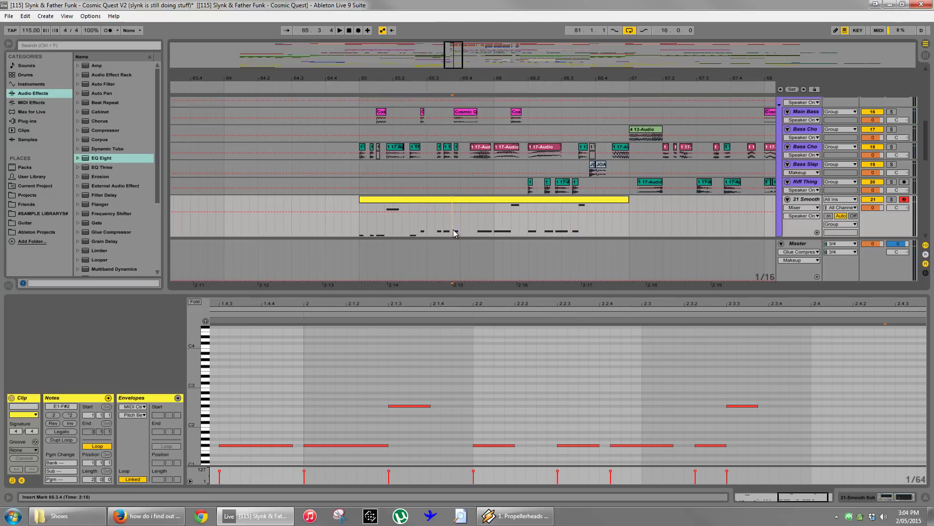
drag(453, 305, 458, 291)
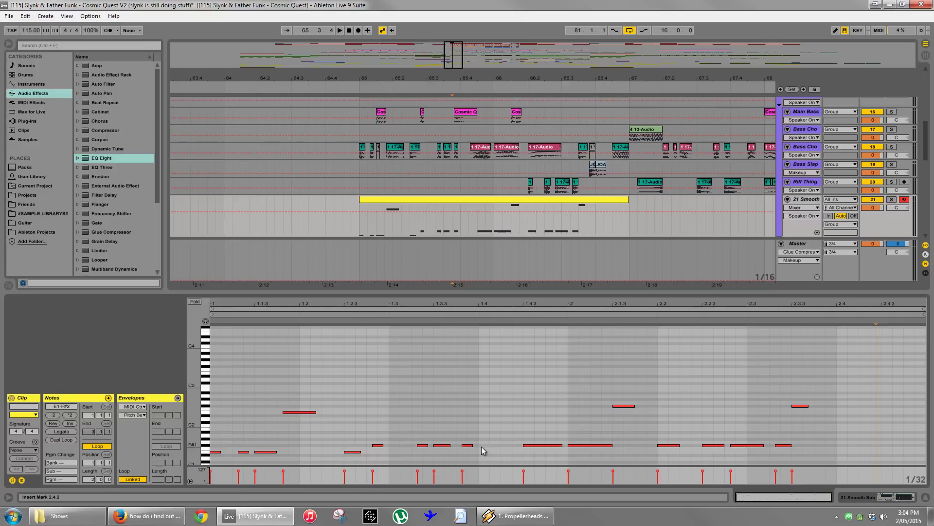
drag(463, 422, 550, 463)
key(Up)
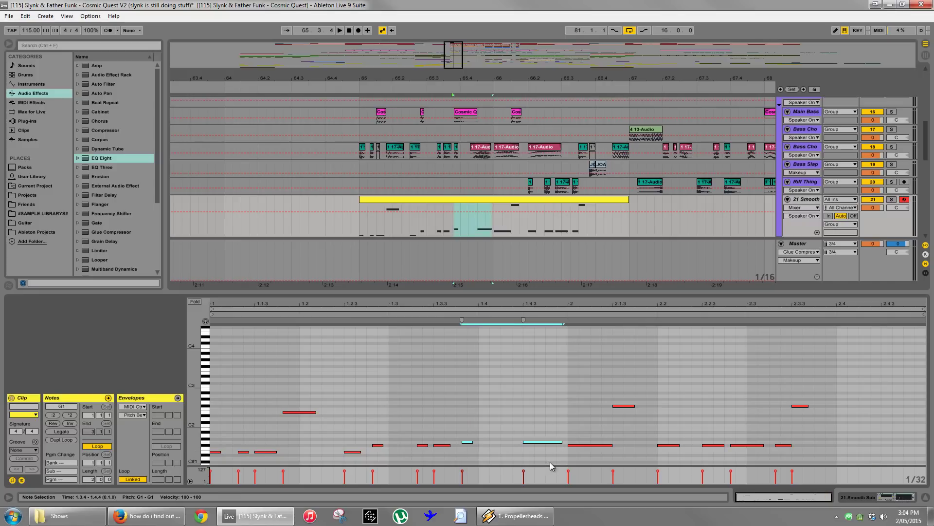
key(space)
key(space)
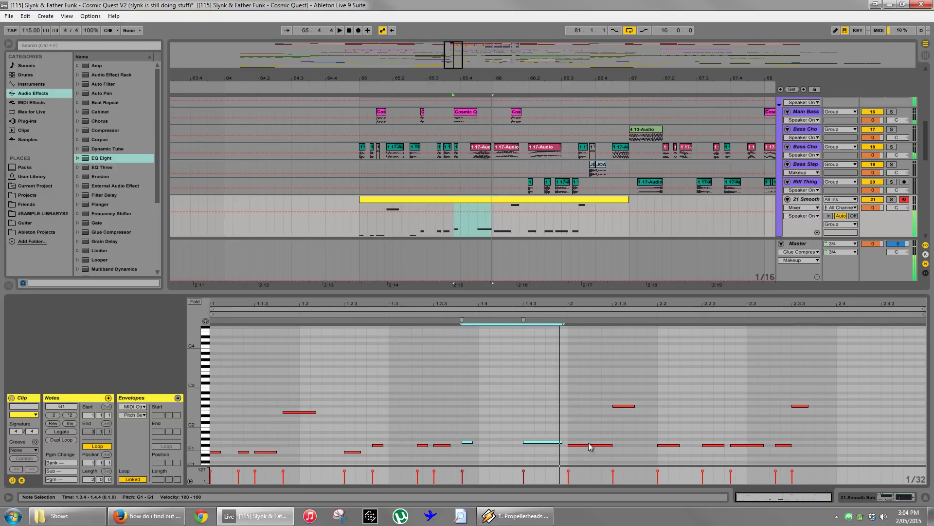
Turn on note preview in the MIDI editor and audition the G1 notes at 1.4.3 and 1.3.4.
click(539, 441)
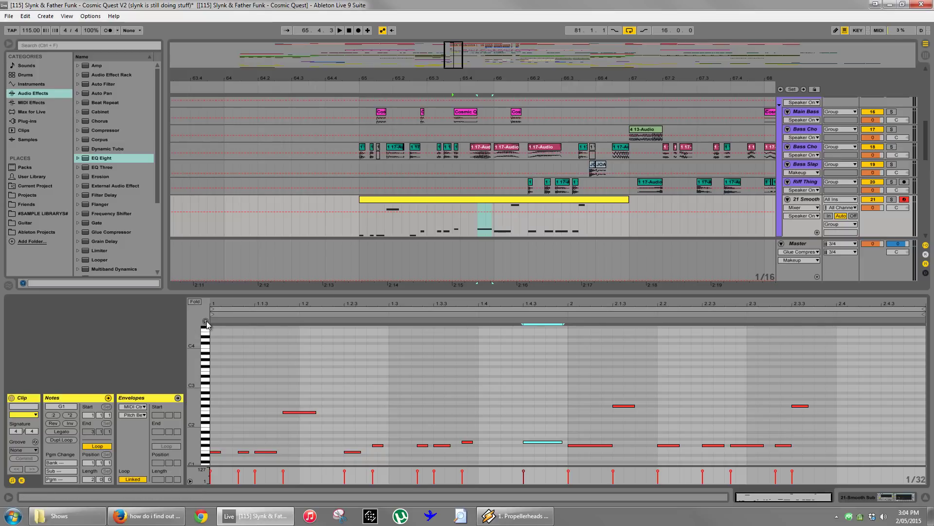
click(515, 400)
click(537, 441)
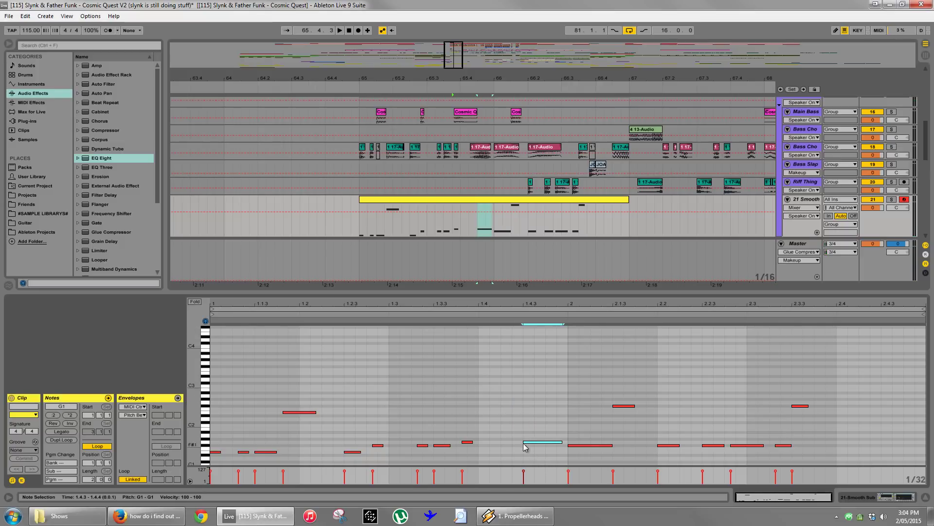
click(467, 442)
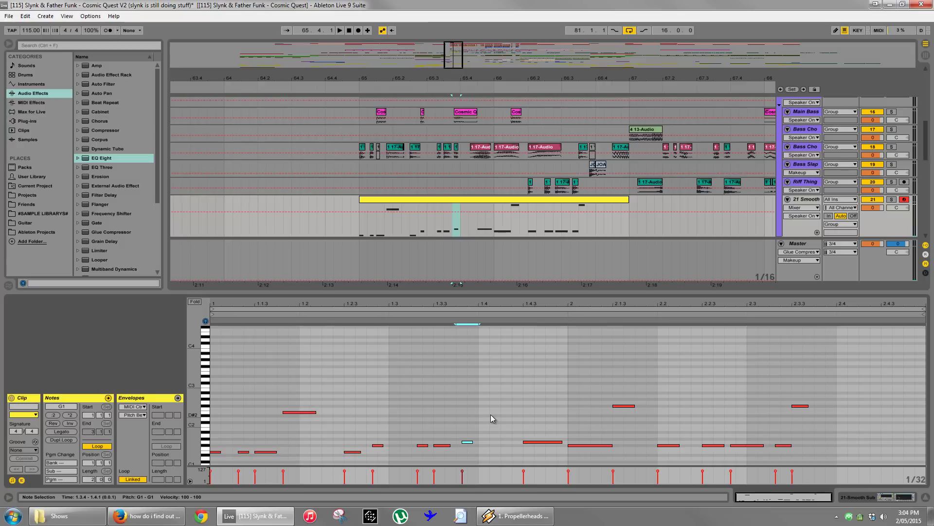
Compare the pitches of the sub notes from 1.3.2 to 2.1.1 with the bass clips by ear.
key(space)
key(space)
drag(476, 425, 475, 443)
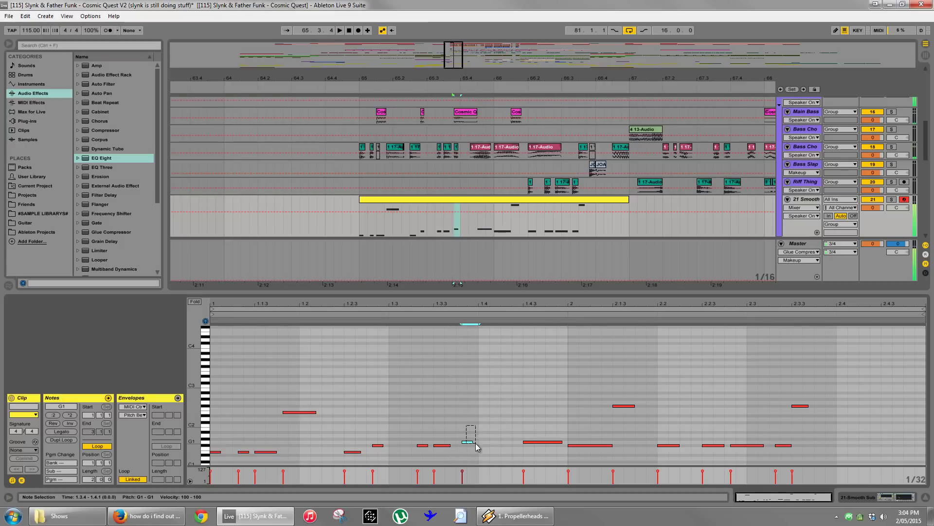
click(427, 445)
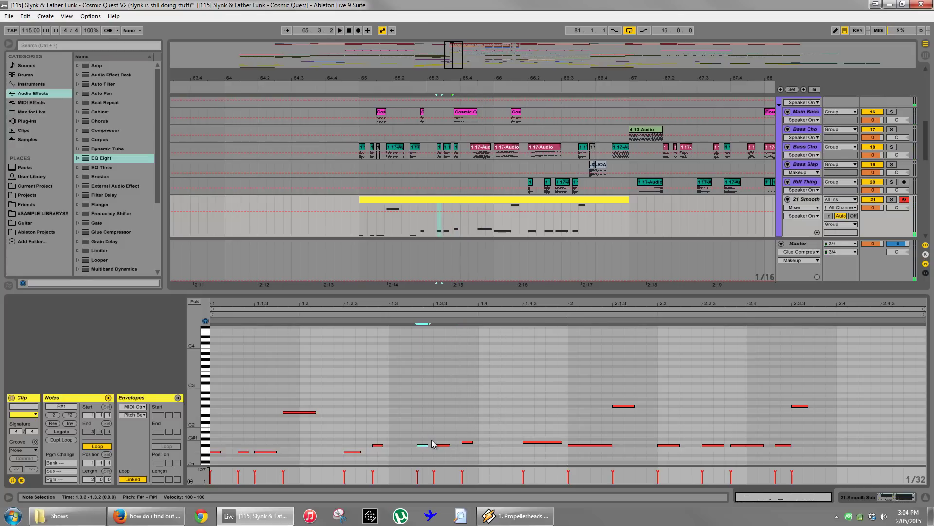
click(467, 442)
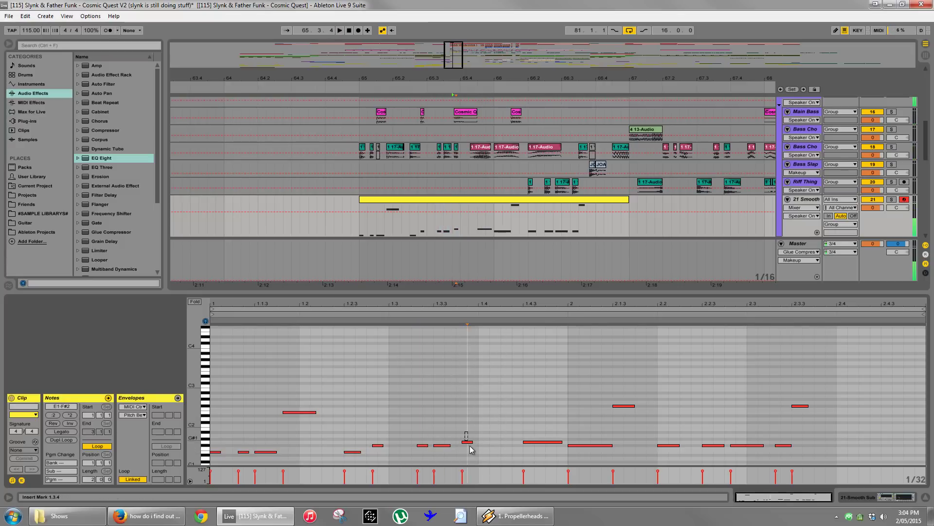
click(535, 441)
click(584, 444)
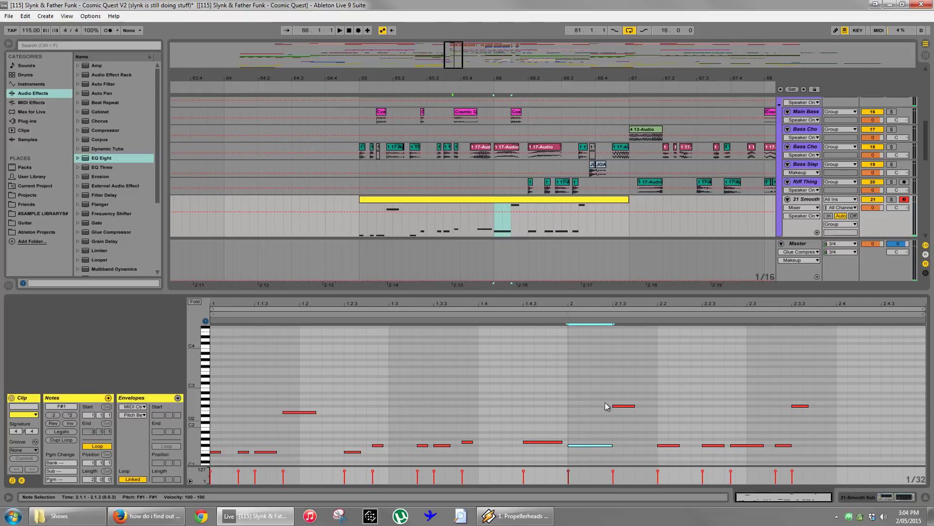
Raise all bar 2 notes from 2.1.1 to 2.3.3 by three semitones to A1 and A2.
drag(587, 393, 808, 446)
key(Up)
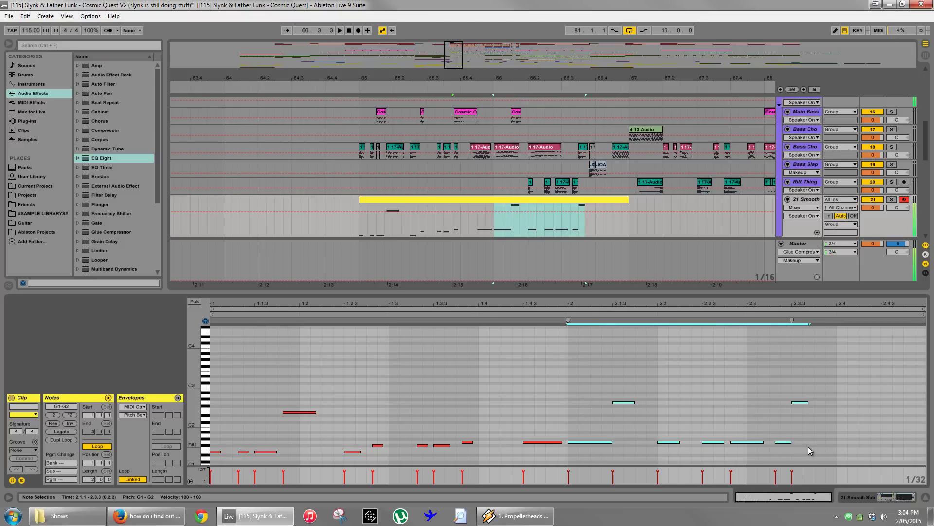
key(Up)
key(Up)
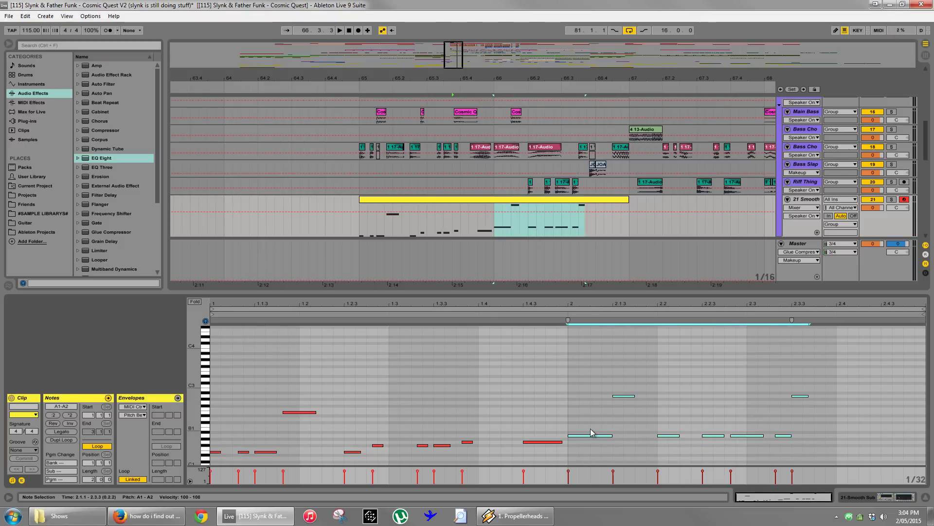
Raise the G1 note at 1.4.3 by one semitone to G#1 and play the result.
click(545, 442)
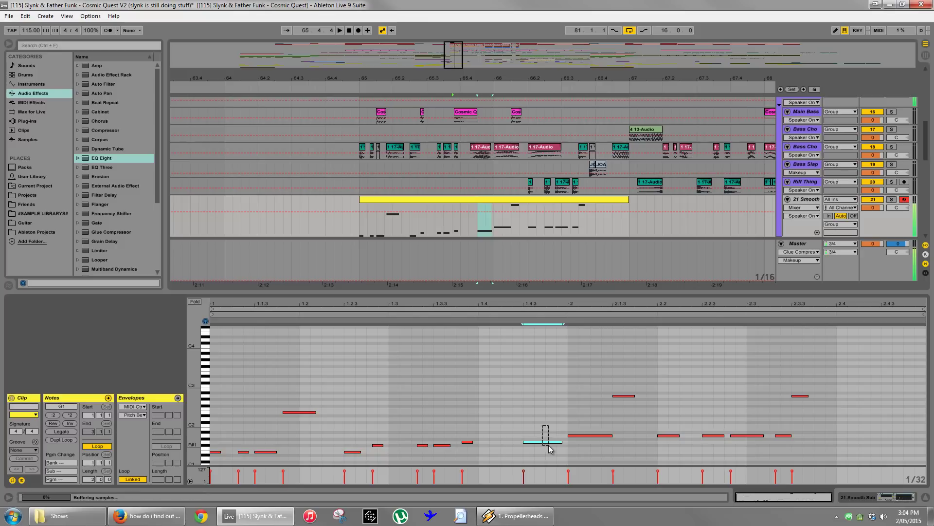
key(Up)
key(space)
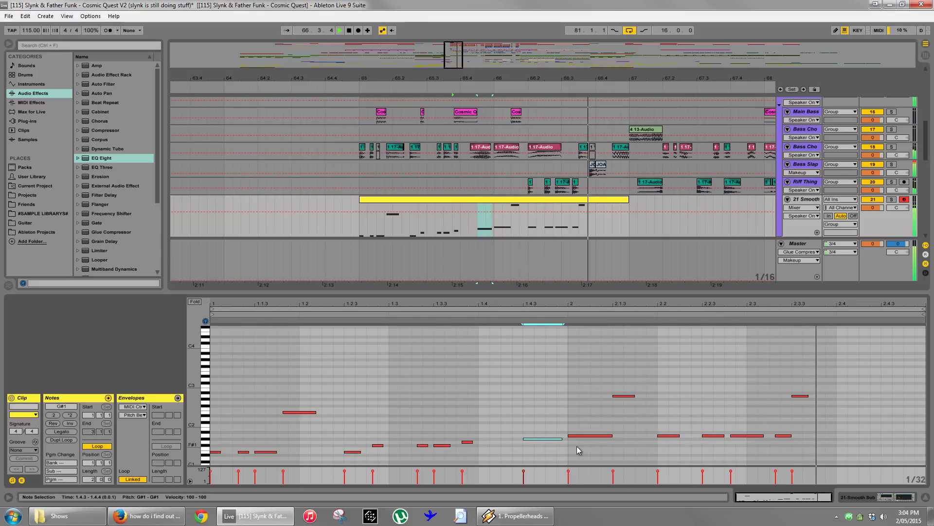
Shorten the end of the Main Bass clip starting at 65.3.4 and play back from 65.1.1.
click(442, 199)
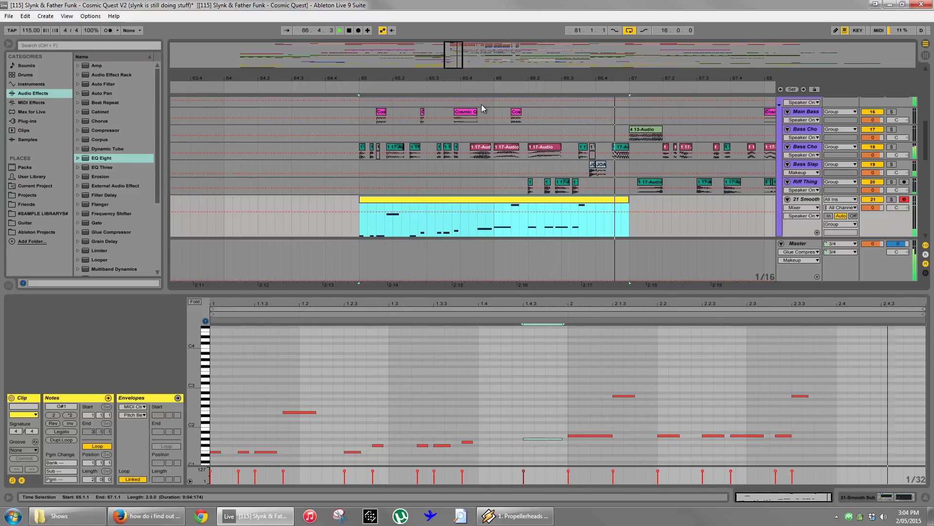
click(461, 113)
click(360, 115)
key(space)
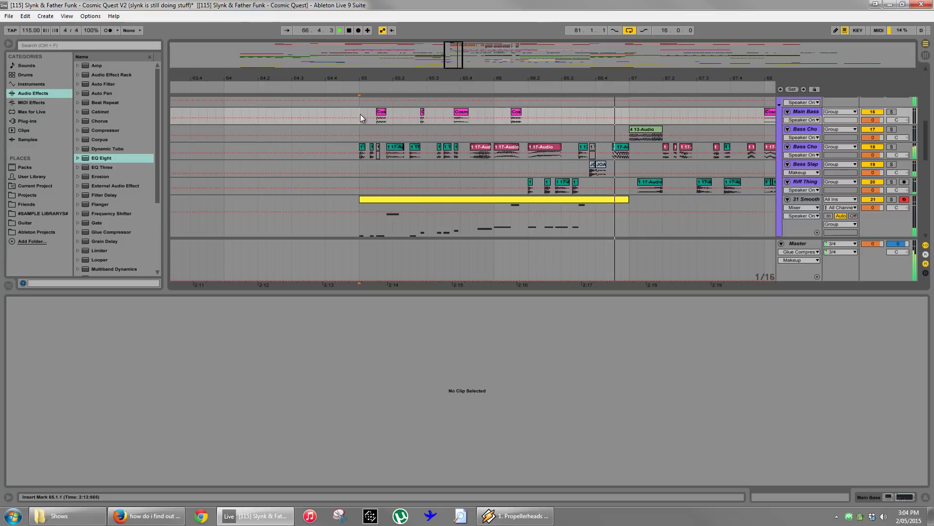
key(space)
Set the Smooth Sub track volume to -7.2 dB and play its clip from the start.
scroll(550, 195, right, 1)
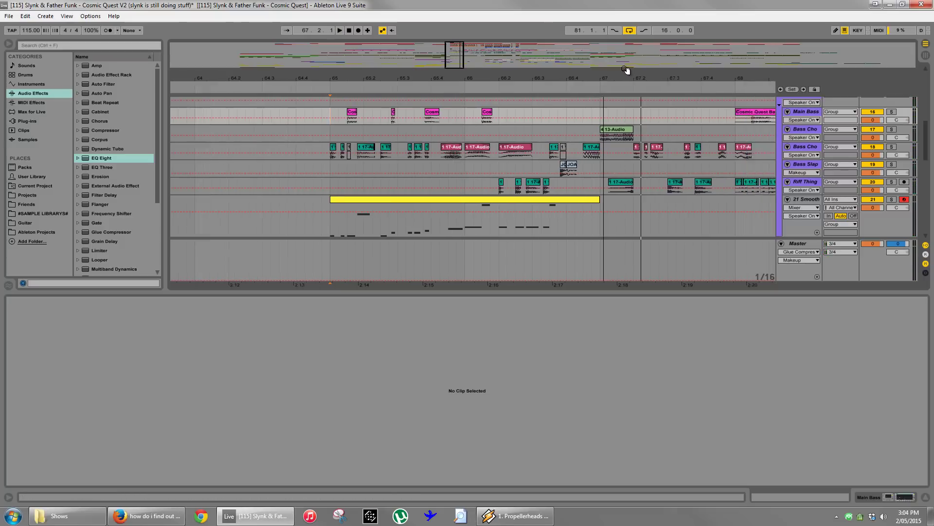
key(minus)
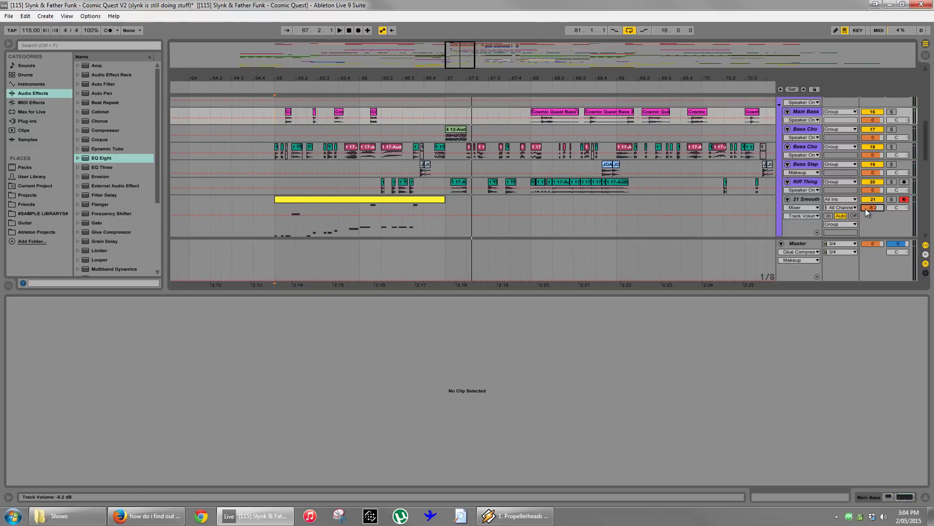
click(369, 199)
key(space)
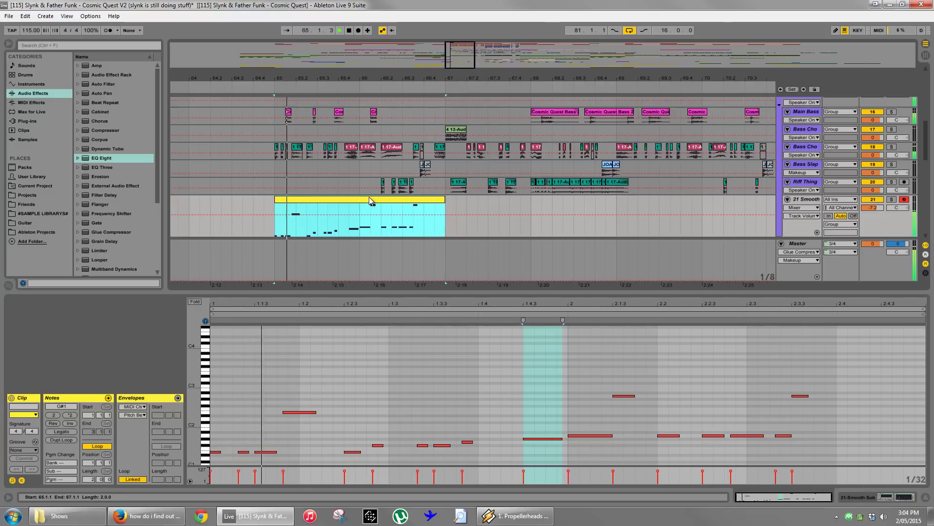
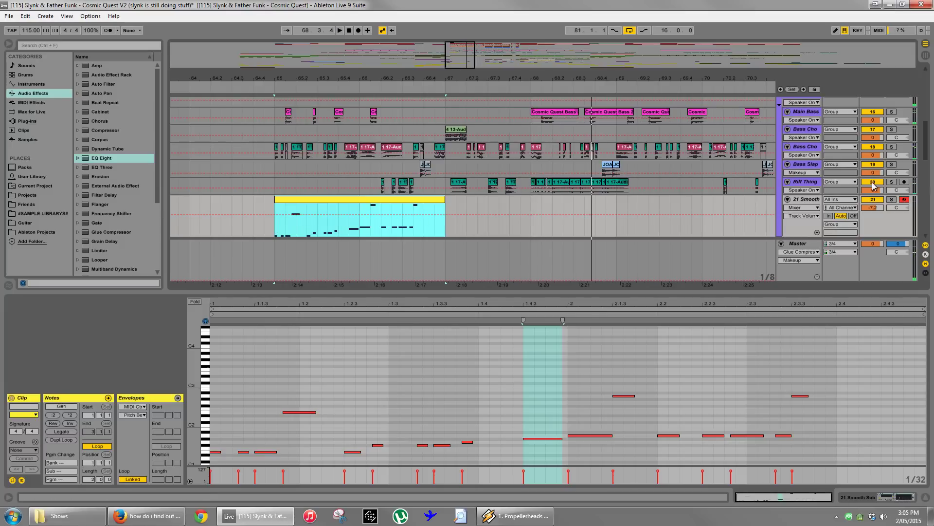
Solo the Riff Thing track, listen from its 66.2.1 clip and compare its clips with the sub notes.
click(891, 182)
click(383, 184)
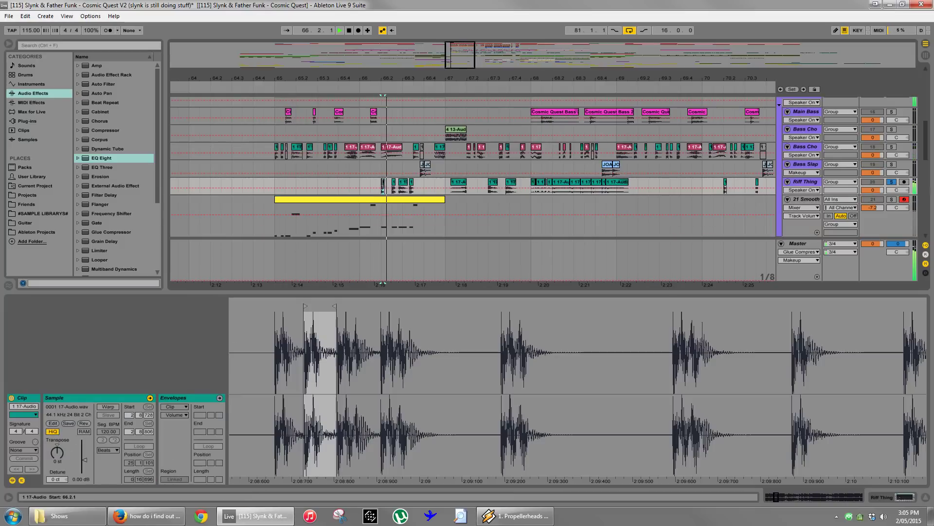
key(space)
drag(399, 73, 399, 79)
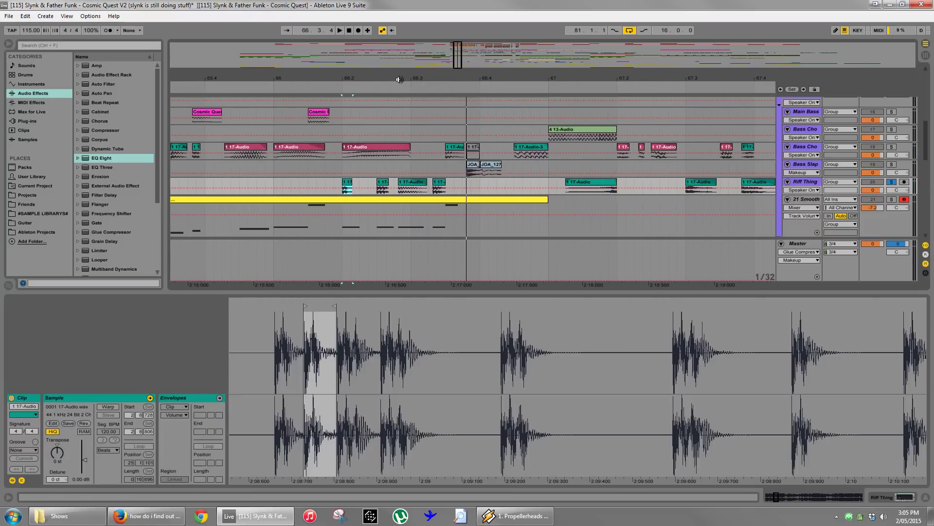
click(393, 198)
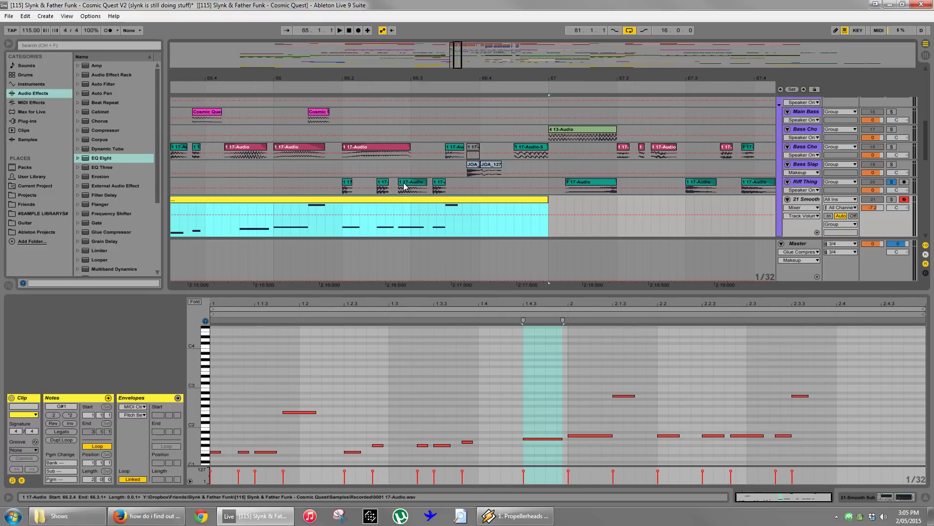
click(404, 184)
click(382, 200)
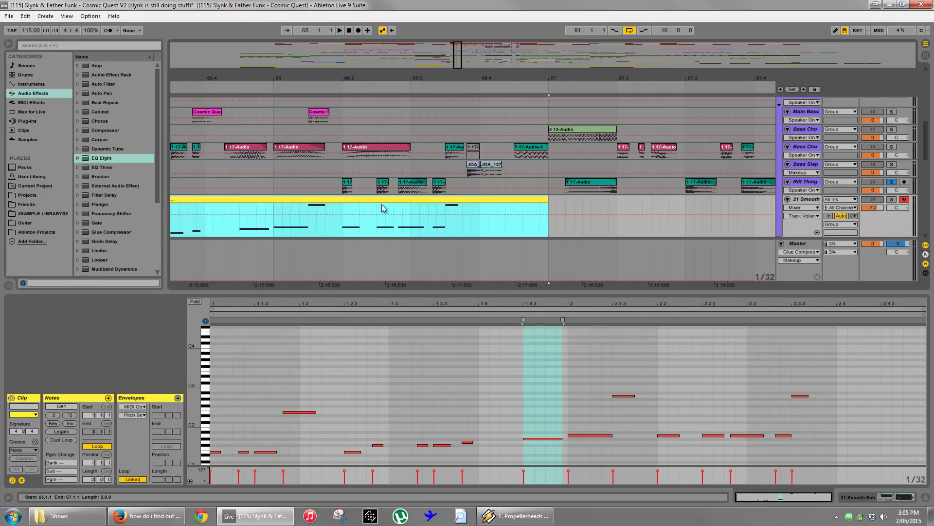
Solo the Bass Chops track 18 and listen to its clip from 66.2.1 to 66.3.1.
click(376, 146)
click(892, 146)
key(space)
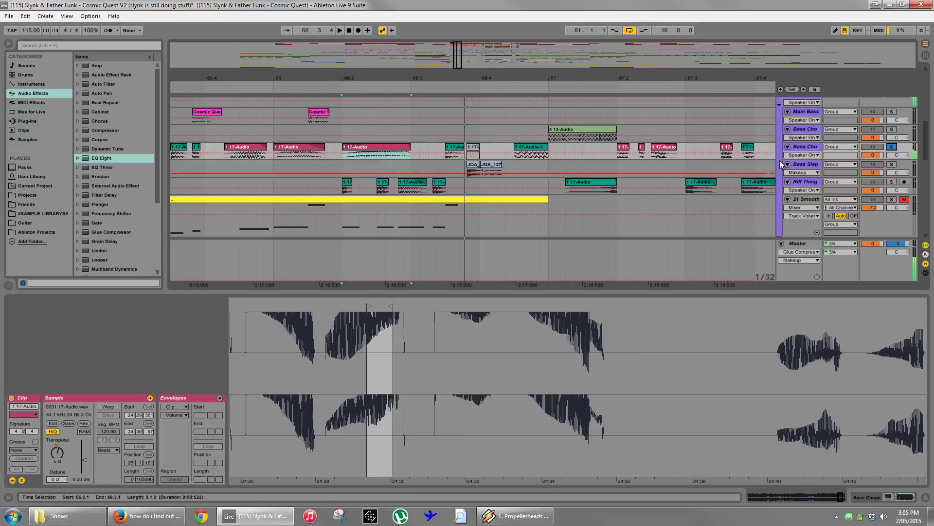
Show the clip fades on Bass Chops track 18, adjust the fade-out of the clip starting at 66.2.1 and play it back.
drag(799, 159, 799, 184)
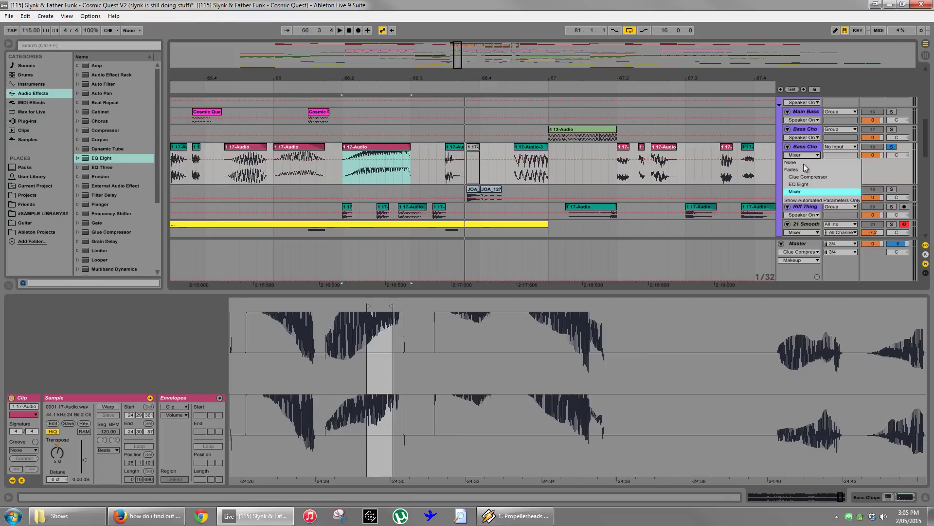
click(801, 155)
click(847, 170)
drag(408, 155, 402, 155)
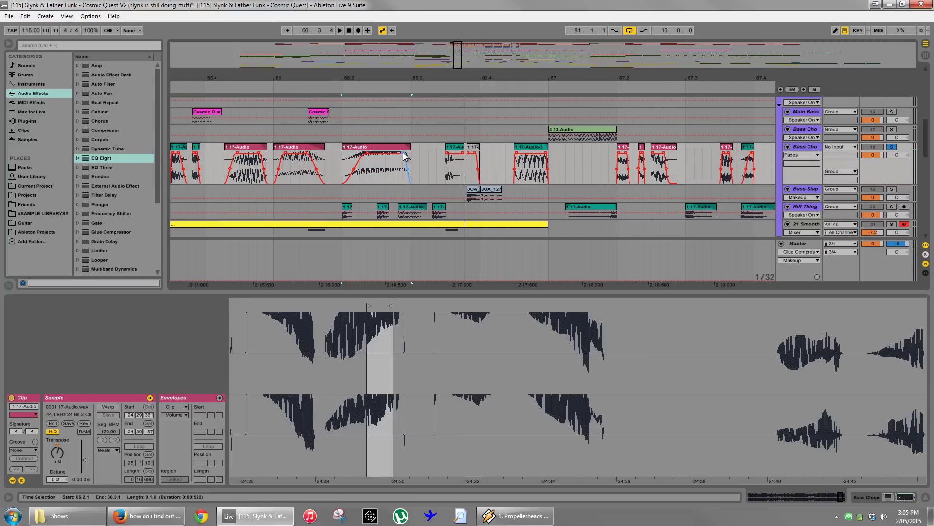
click(397, 148)
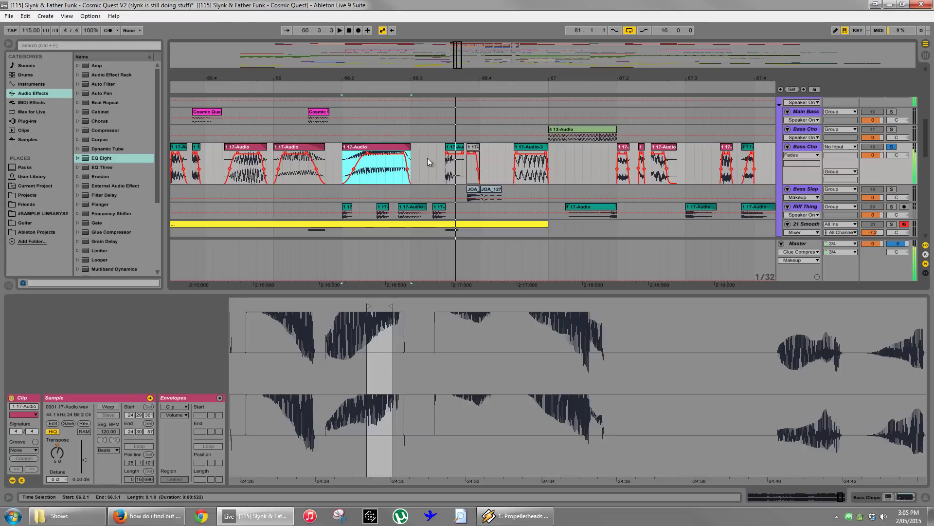
click(402, 170)
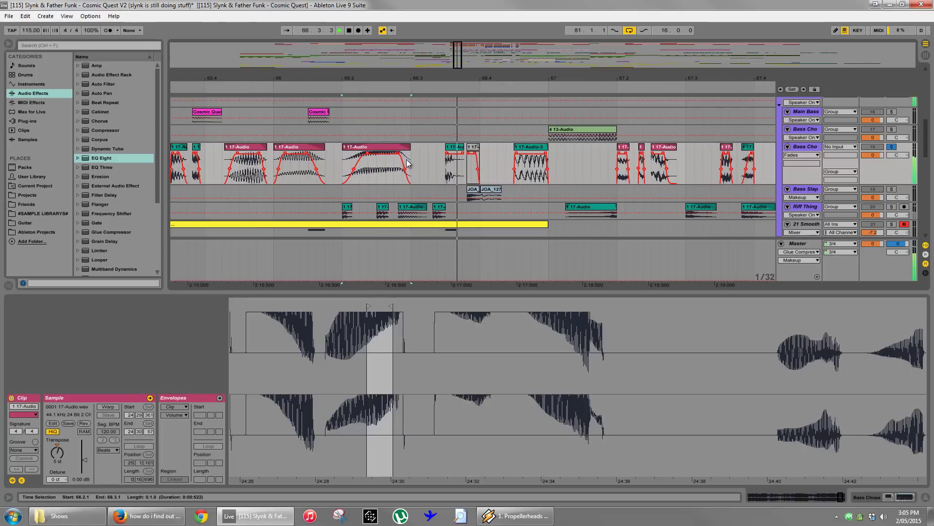
key(space)
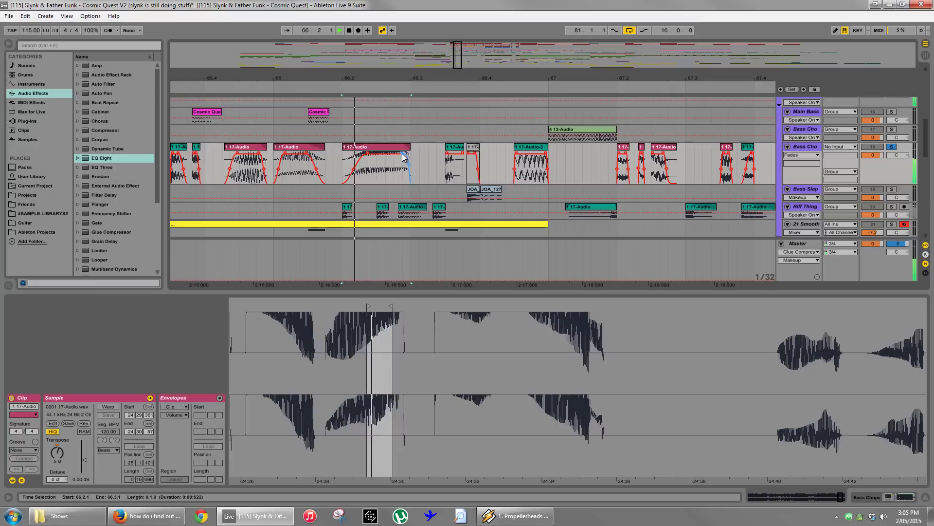
key(space)
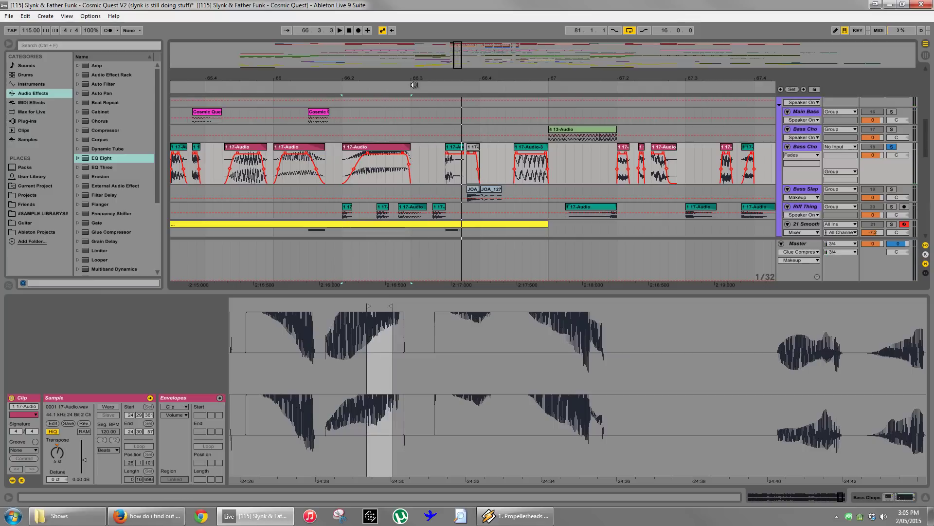
Play the faded Bass Chops clip from 66.2.1 once more and take track 18 out of solo.
drag(411, 80, 428, 89)
key(space)
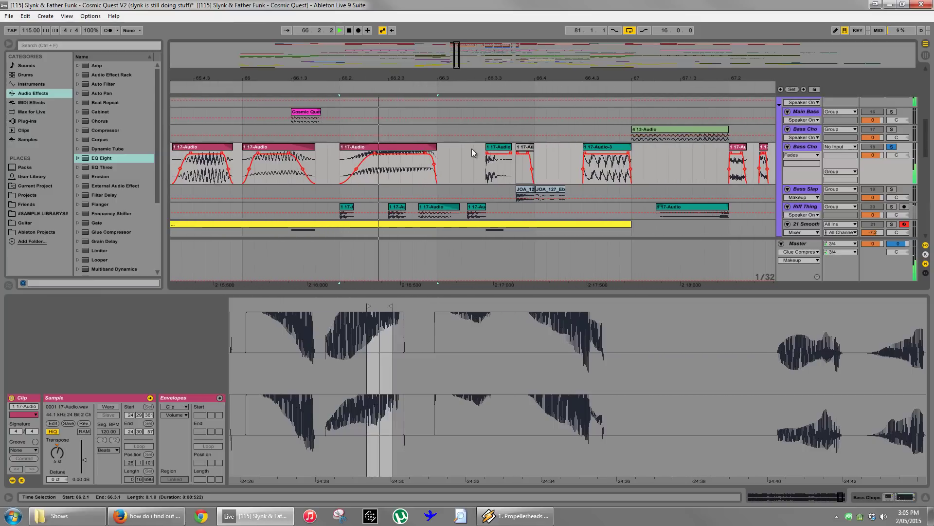
click(472, 148)
key(space)
click(891, 147)
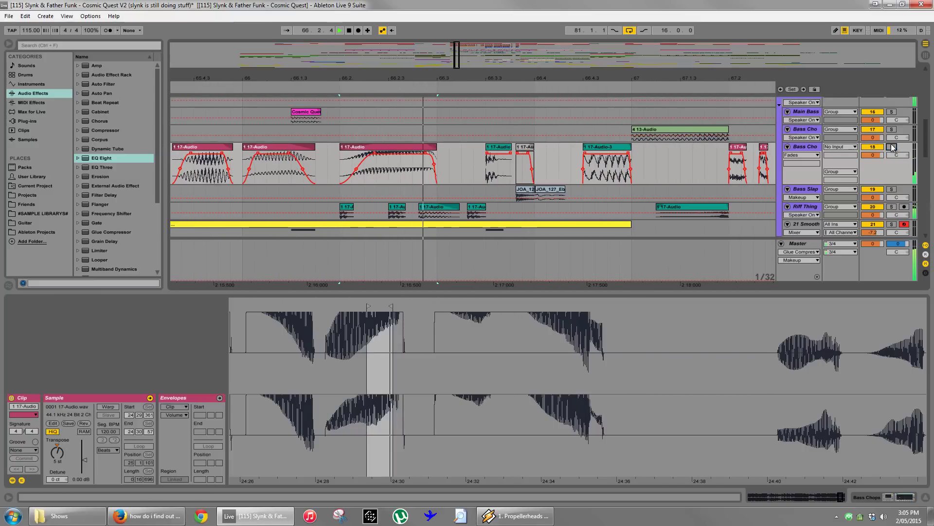
Delete the two A1 notes in beat 2.2 and the short A1 note after 2.3.2 from the Smooth Sub clip.
scroll(582, 147, down, 3)
click(463, 166)
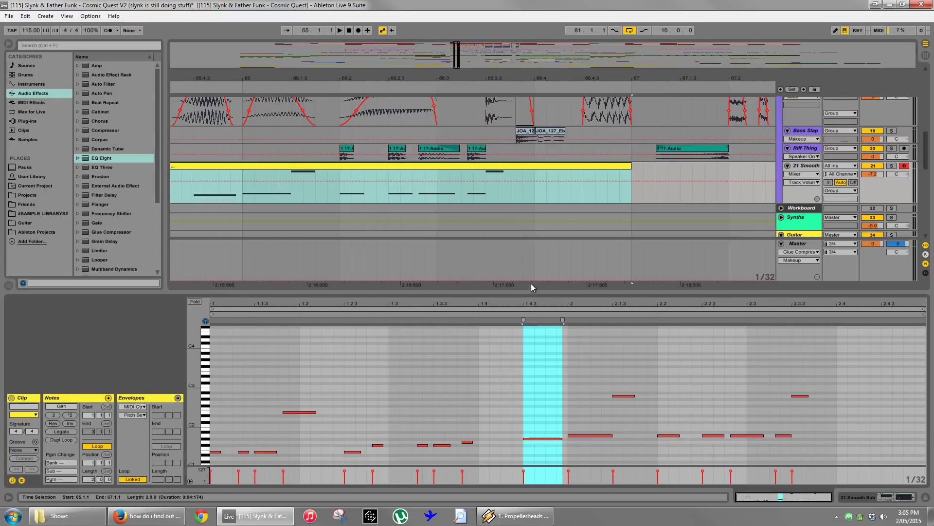
click(621, 411)
drag(721, 303, 547, 309)
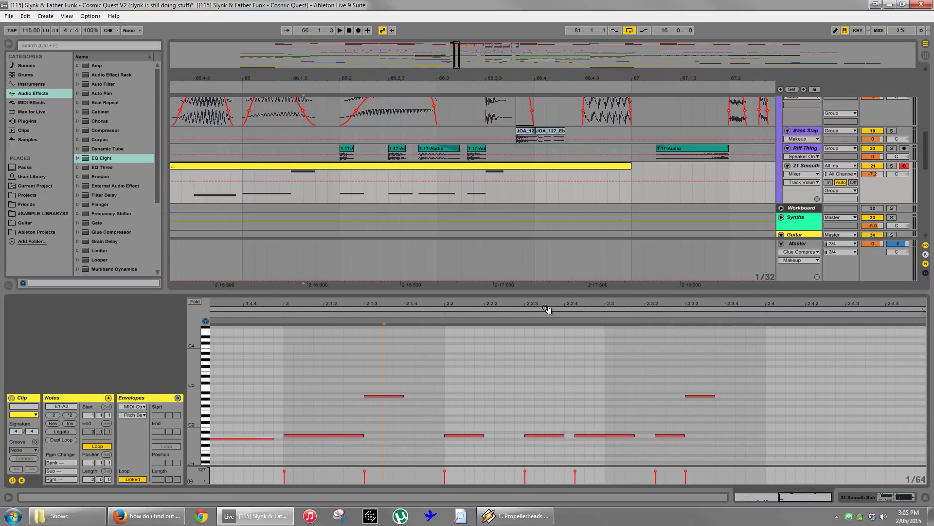
drag(479, 412, 538, 441)
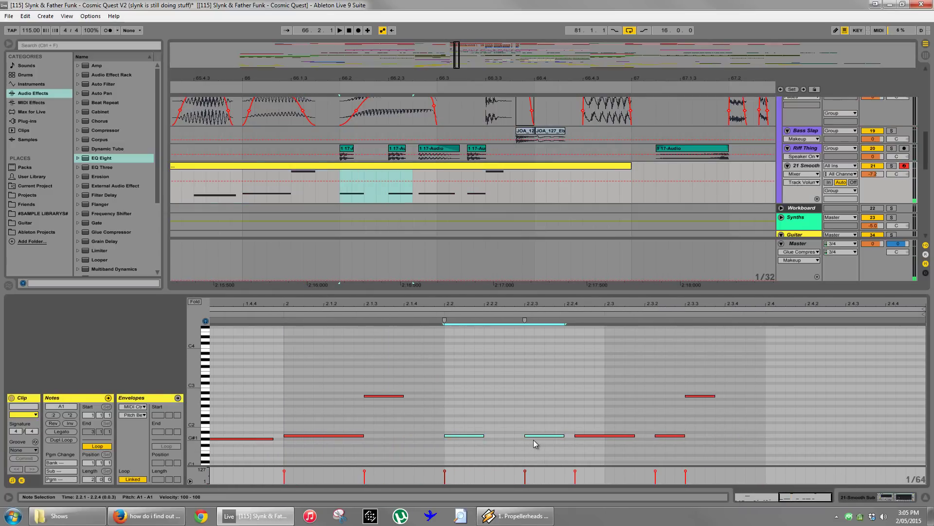
key(Delete)
drag(651, 404, 684, 438)
key(Delete)
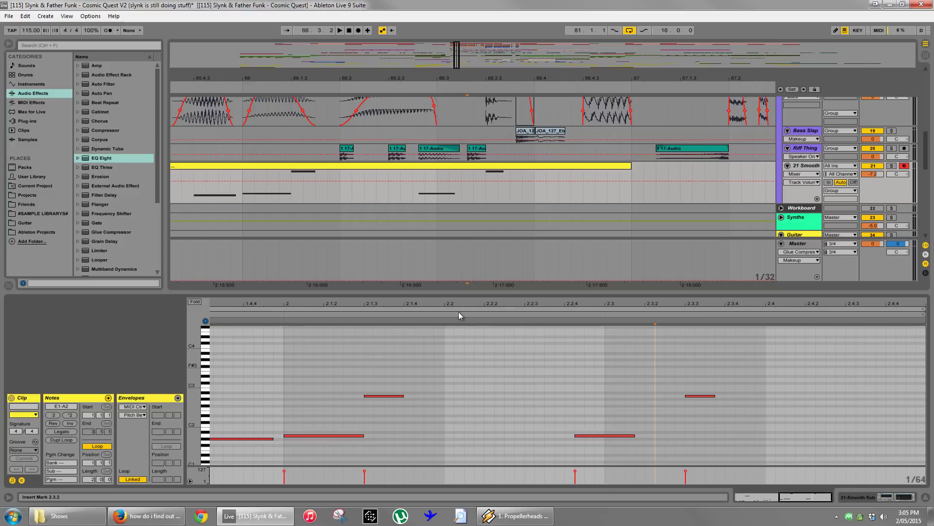
Listen to the thinned-out sub line in context from 66.2.1, from 66.1.1 and from the clip's start at 65.1.1.
click(338, 193)
key(space)
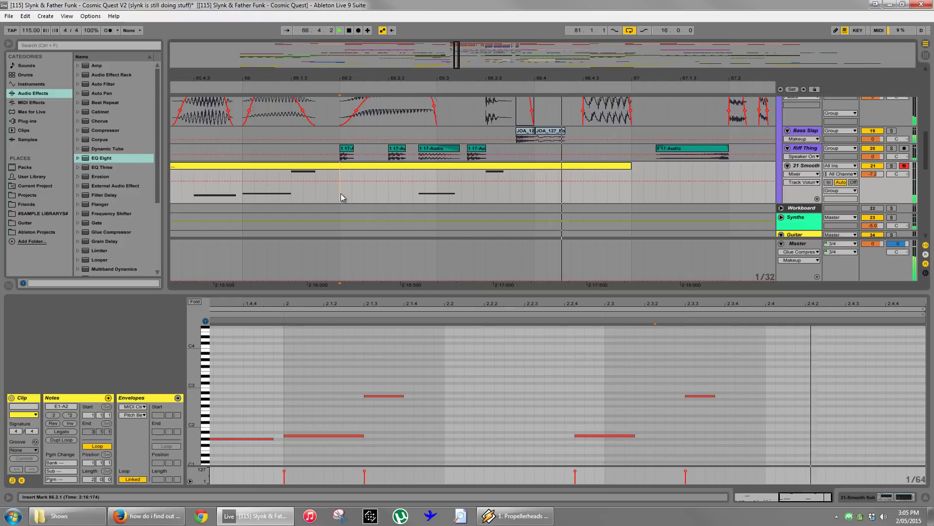
key(space)
click(241, 190)
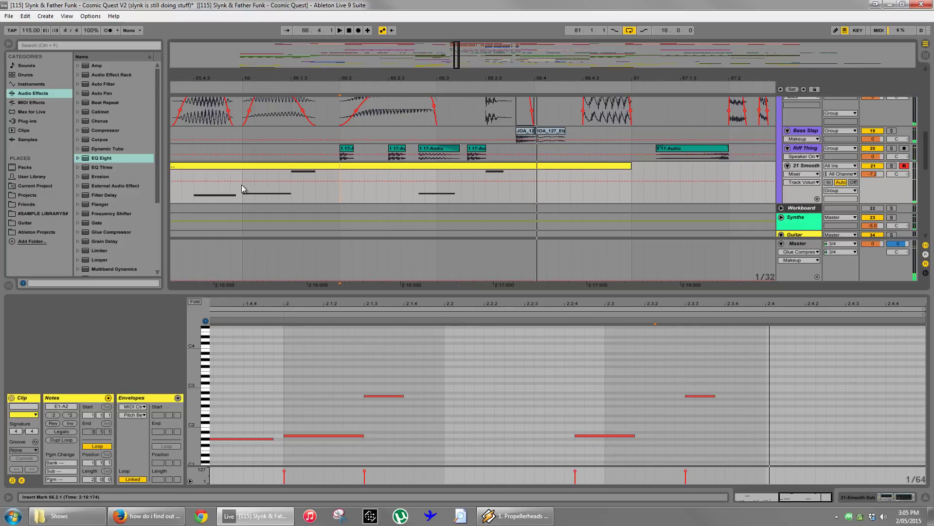
key(space)
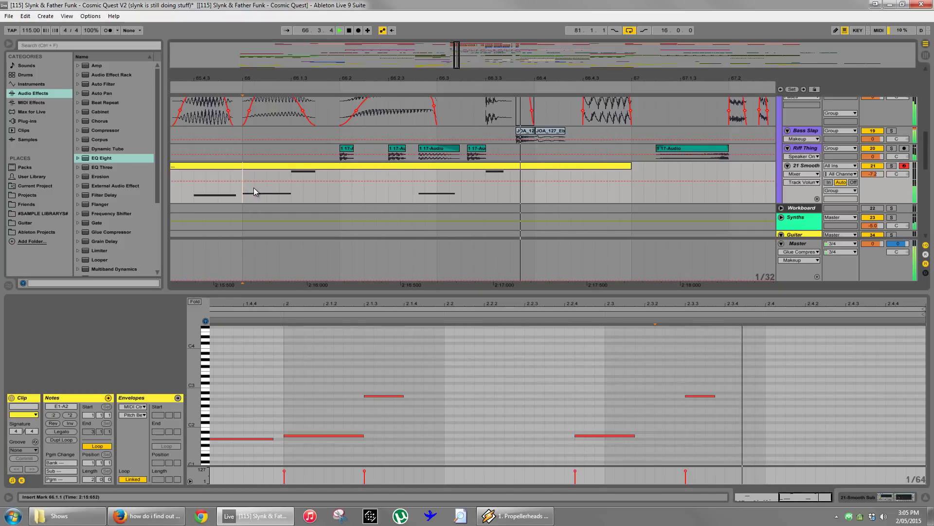
drag(432, 76, 432, 58)
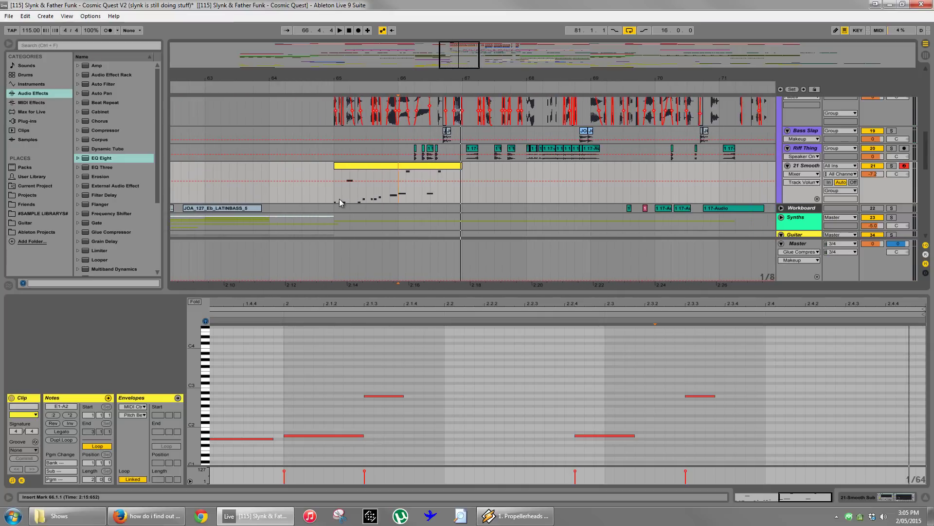
click(334, 196)
key(space)
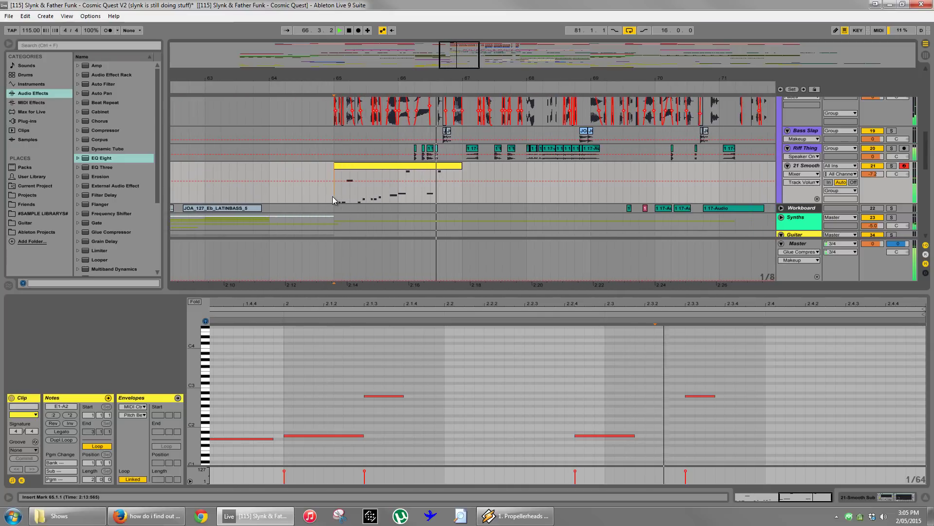
key(space)
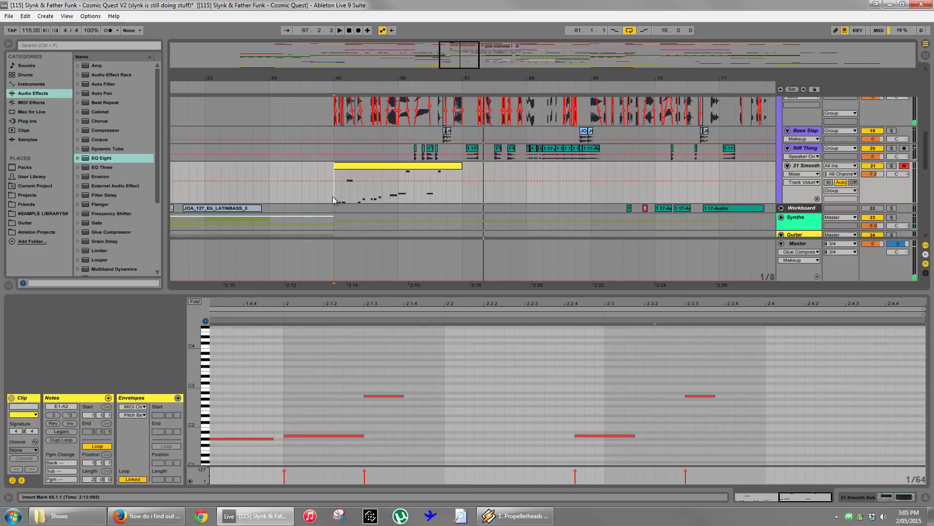
Copy the two-bar Smooth Sub clip to 67.1.1 and enlarge the arrangement area above its note editor.
drag(525, 78, 422, 79)
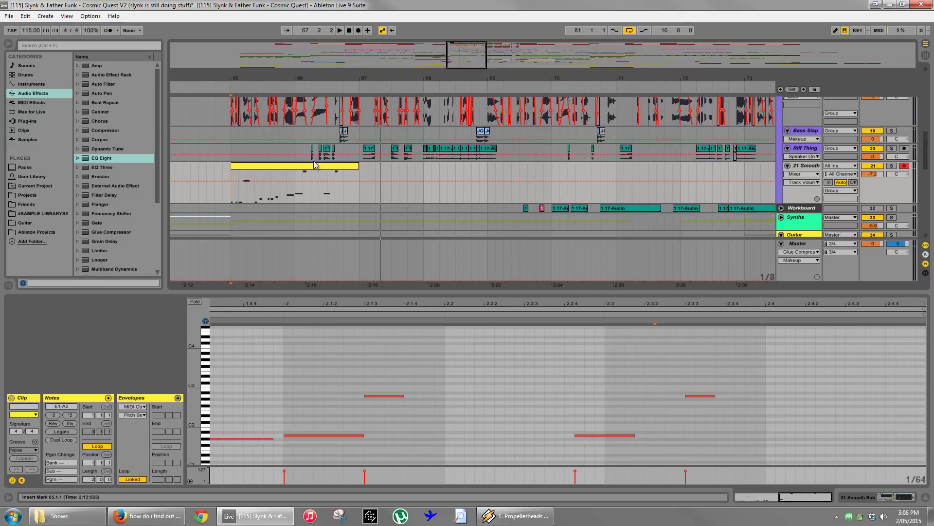
drag(315, 171, 444, 174)
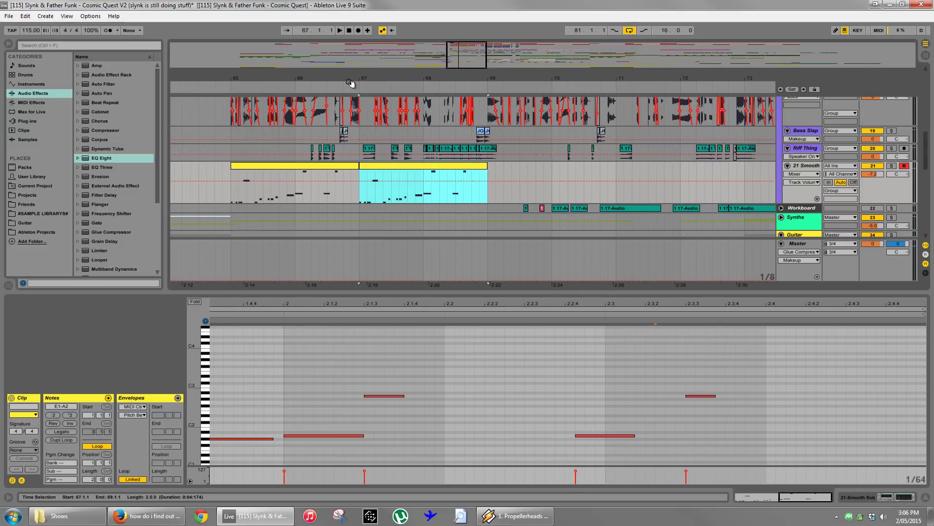
drag(367, 80, 378, 107)
scroll(387, 122, up, 2)
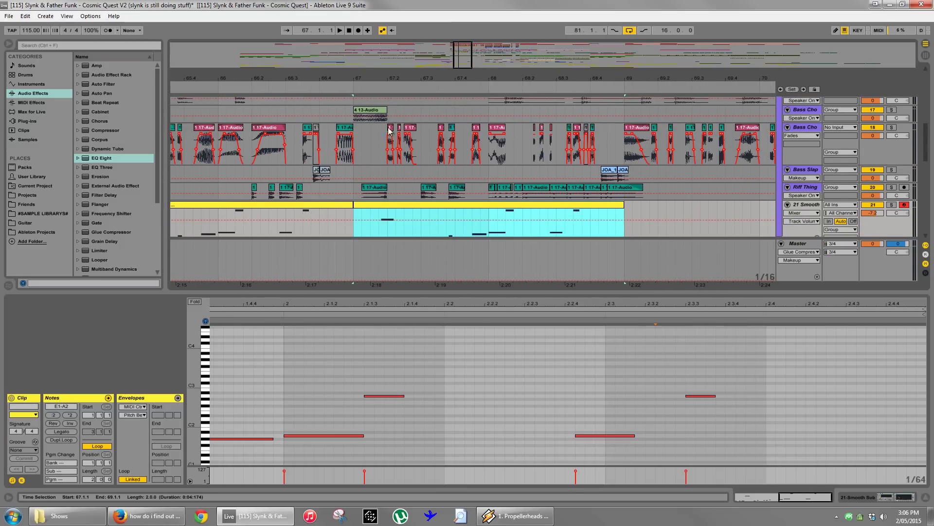
scroll(535, 180, down, 1)
drag(726, 294, 584, 346)
click(523, 352)
scroll(656, 388, down, 5)
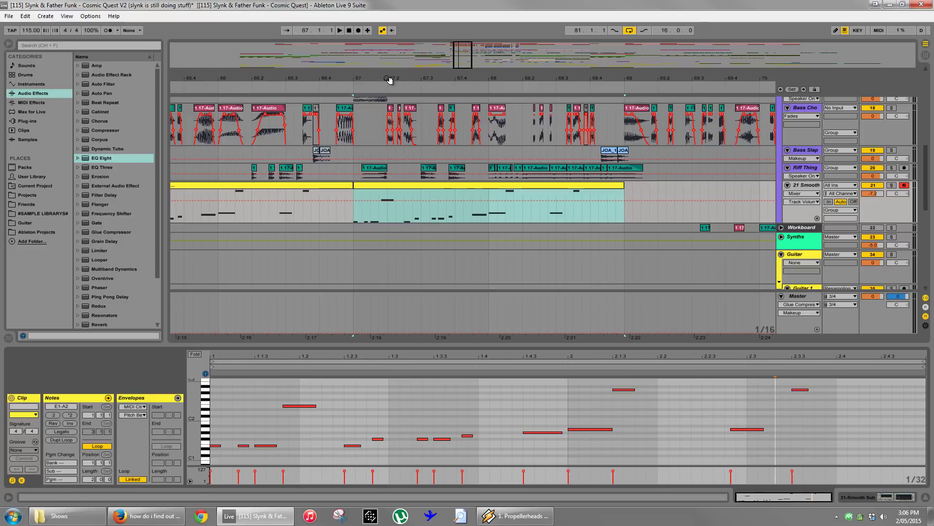
In the copied sub clip, delete the second and third E1 notes and extend the first E1 note to 1.2.1.
scroll(400, 228, up, 2)
scroll(460, 218, up, 2)
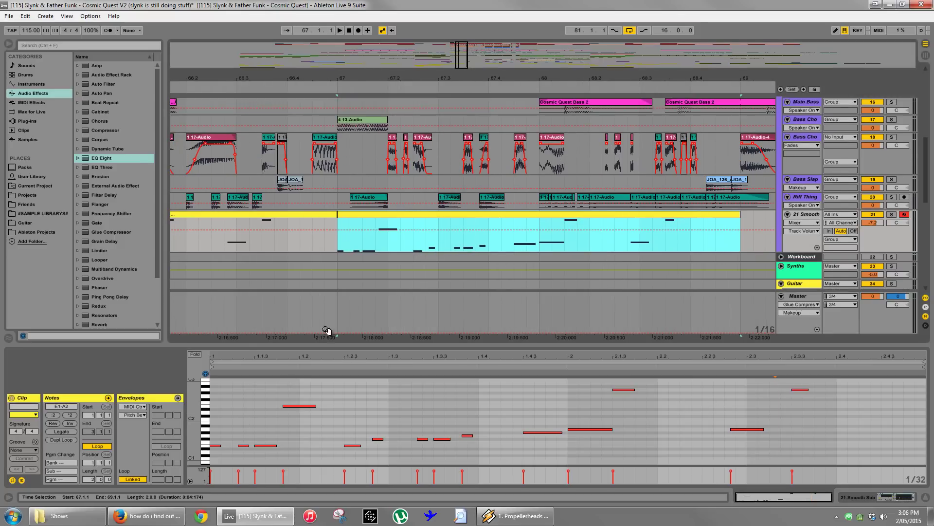
drag(235, 432, 271, 457)
key(Delete)
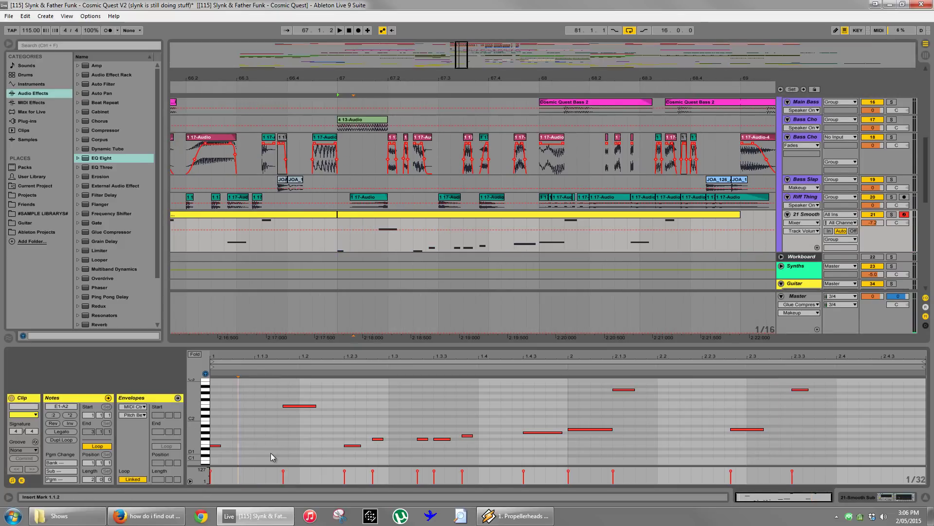
click(215, 445)
key(shift+Right)
key(shift+Right)
key(shift+Right)
key(shift+Right)
key(shift+Right)
key(shift+Right)
key(shift+Right)
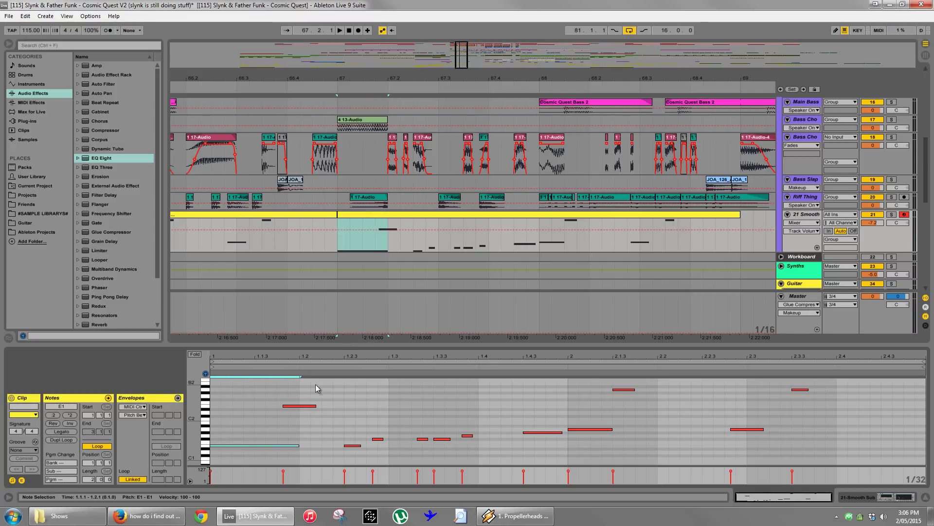
Move the E2 note to start at 1.2.1 and shorten it to three 1/64 steps to match the Bass Chops clip.
click(309, 405)
key(Right)
key(Right)
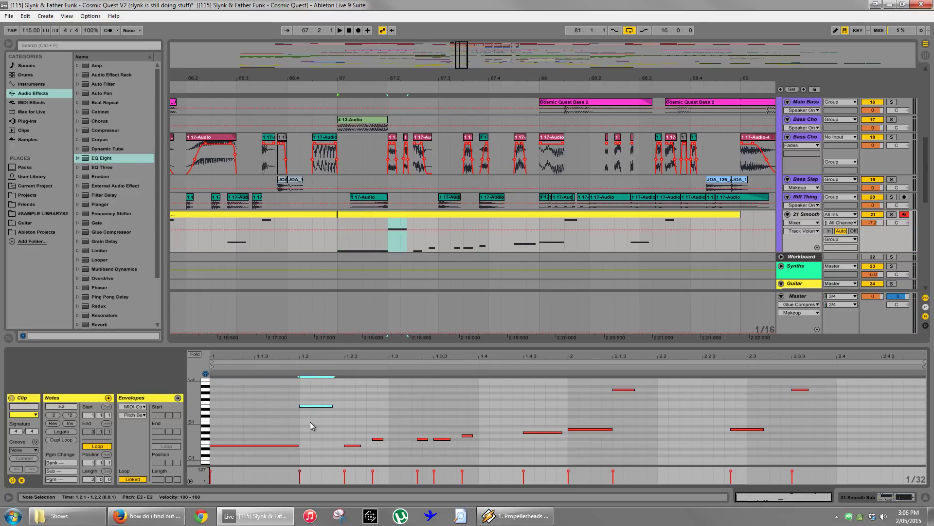
key(shift+Left)
key(shift+Left)
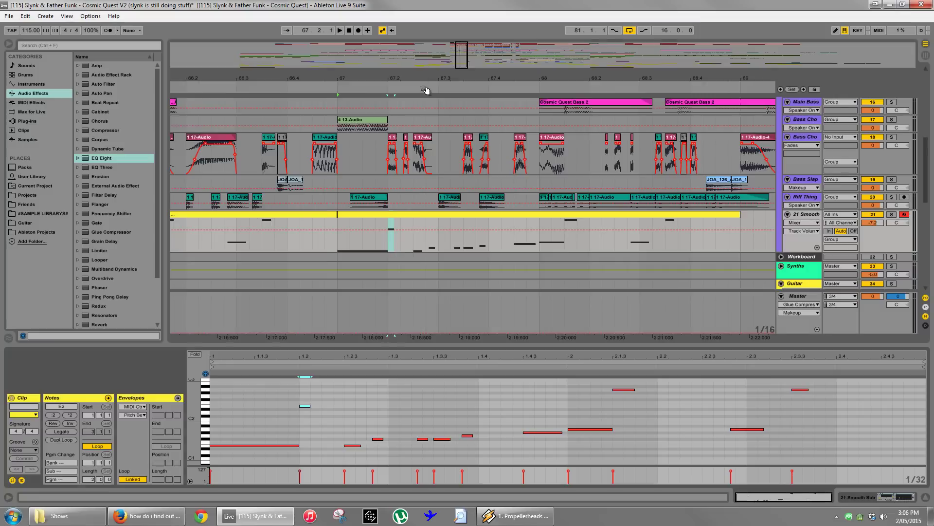
scroll(423, 86, up, 2)
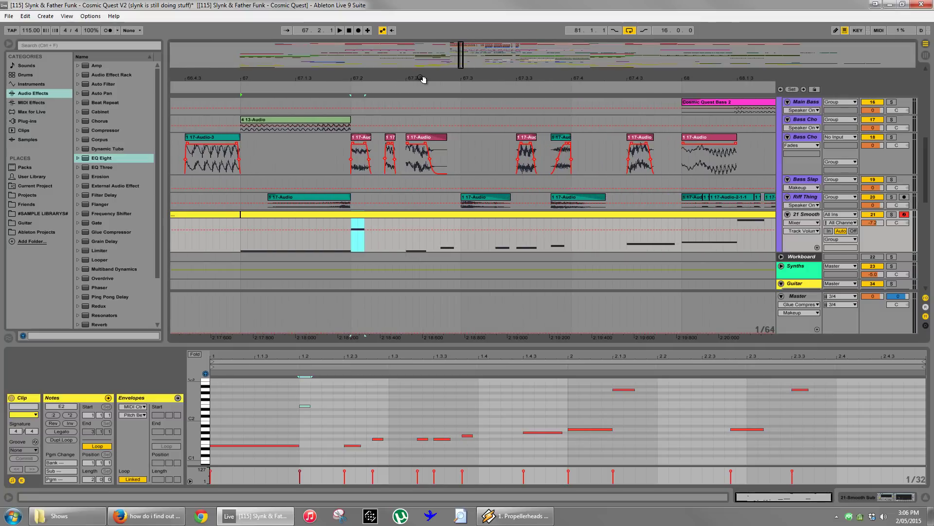
click(352, 352)
key(plus)
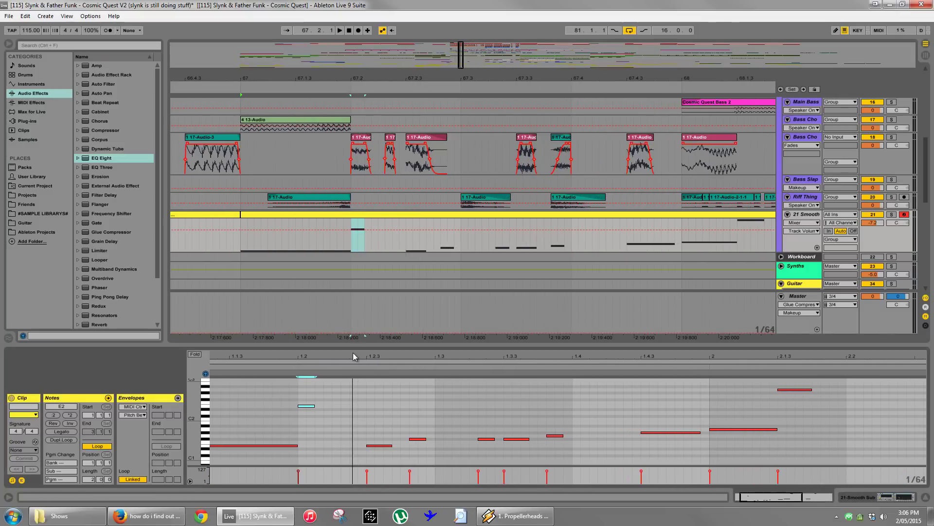
key(shift+Right)
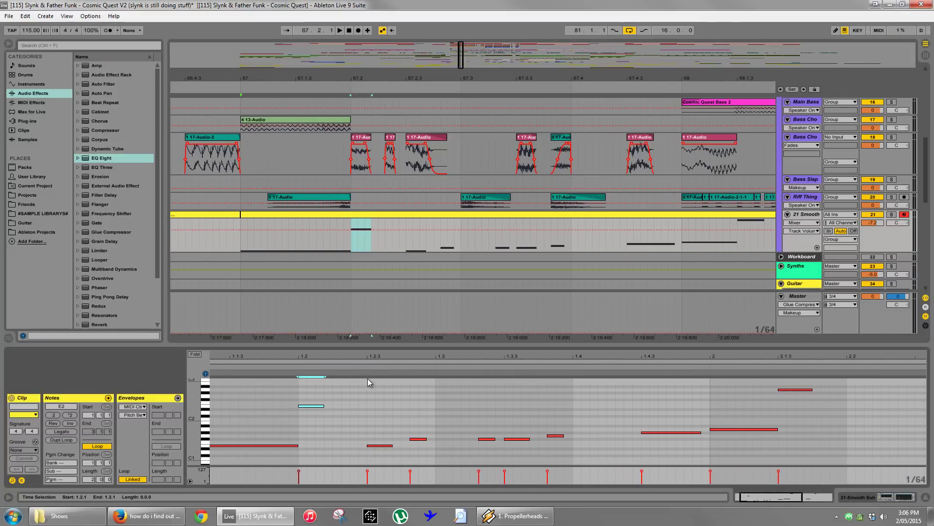
Duplicate the E2 note under the short Bass Chops clip before 1.2.3, trim it to two 1/64 steps and transpose it to E1.
key(ctrl+d)
key(Right)
key(Right)
key(shift+Left)
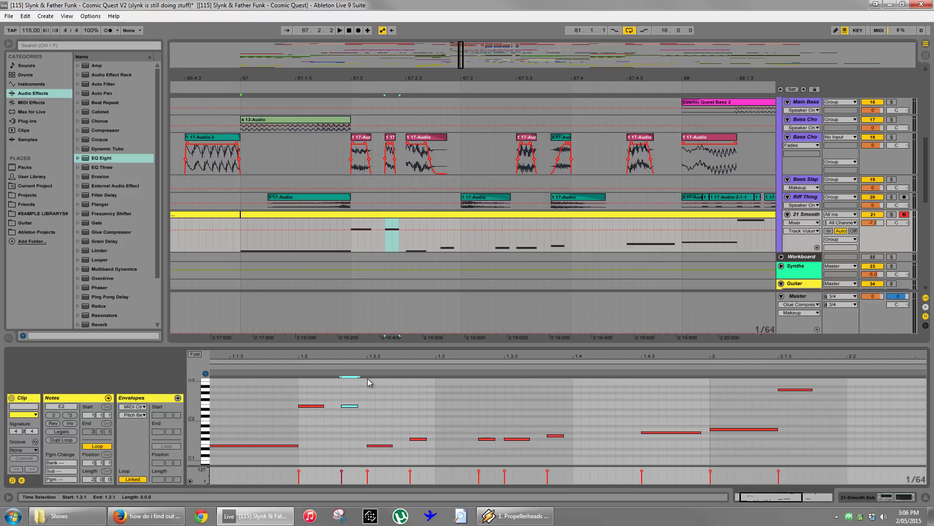
key(shift+Down)
Transpose the E1 note at 1.2.3 up to E2, extend it to 1.2.4 and delete the F#1 note that follows.
click(379, 446)
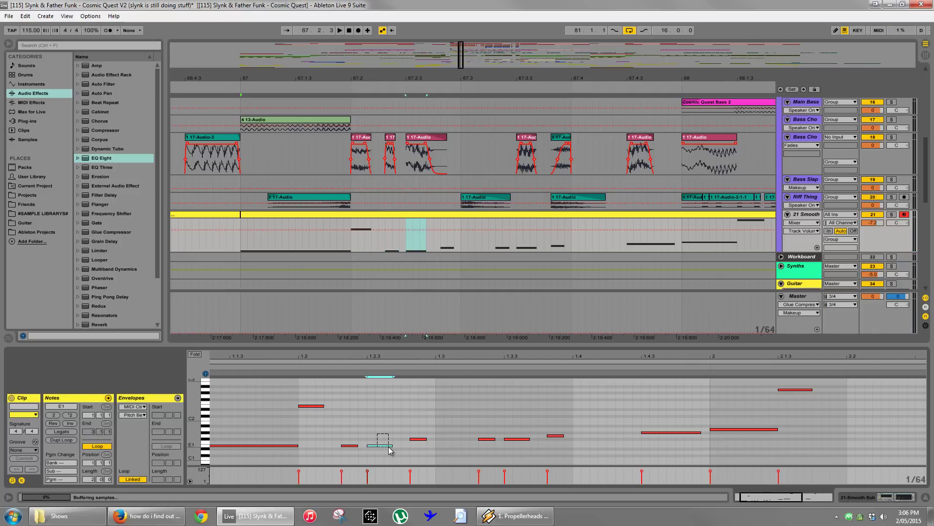
key(shift+Up)
key(shift+Right)
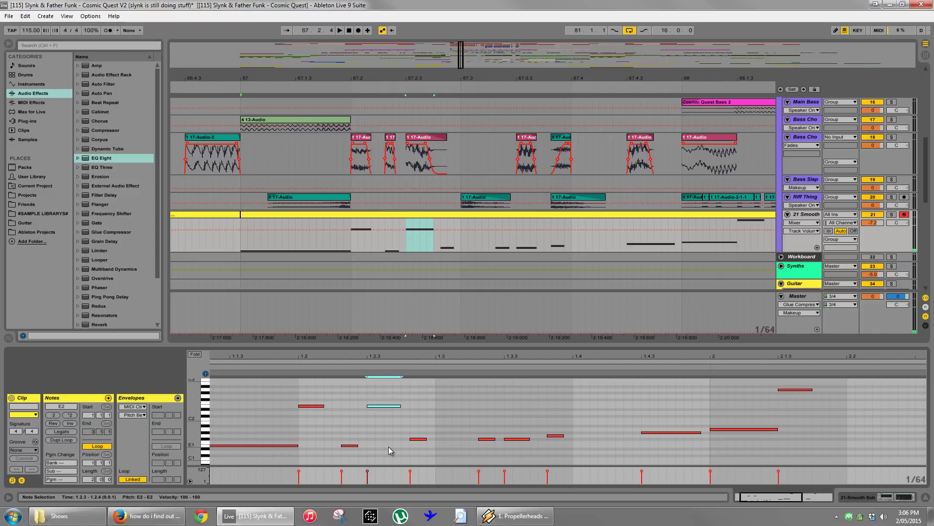
click(411, 440)
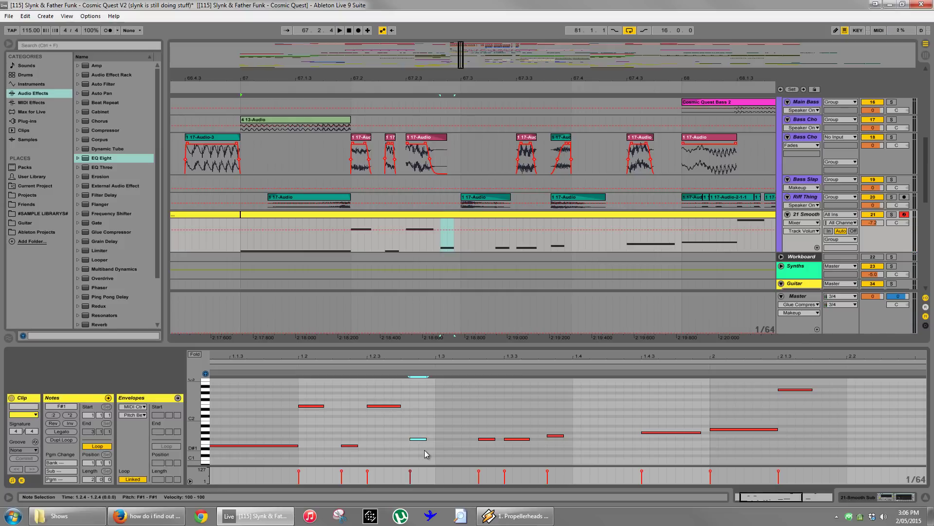
key(Delete)
Listen to the Riff Thing clip starting at 67.3.1.
click(487, 201)
key(space)
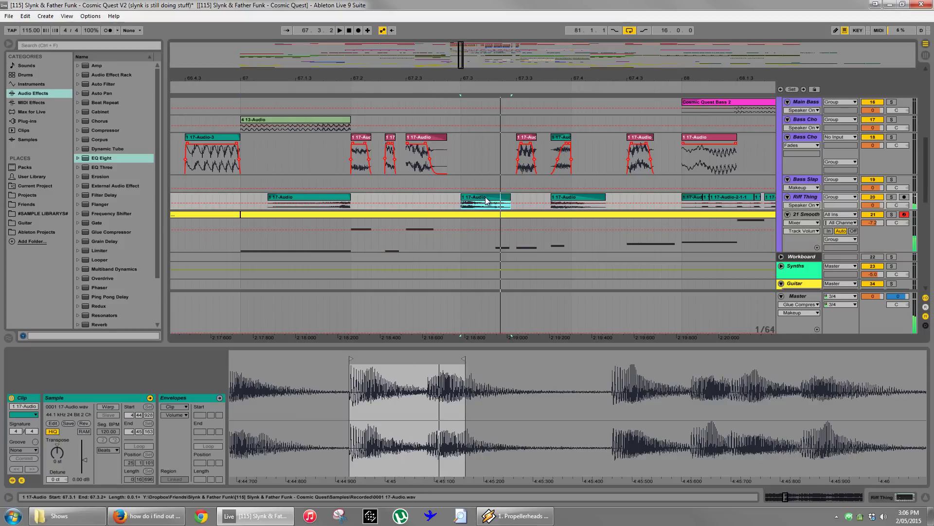
Delete the short F#1 note just before 1.3.3 in the Smooth Sub clip.
click(805, 215)
click(574, 216)
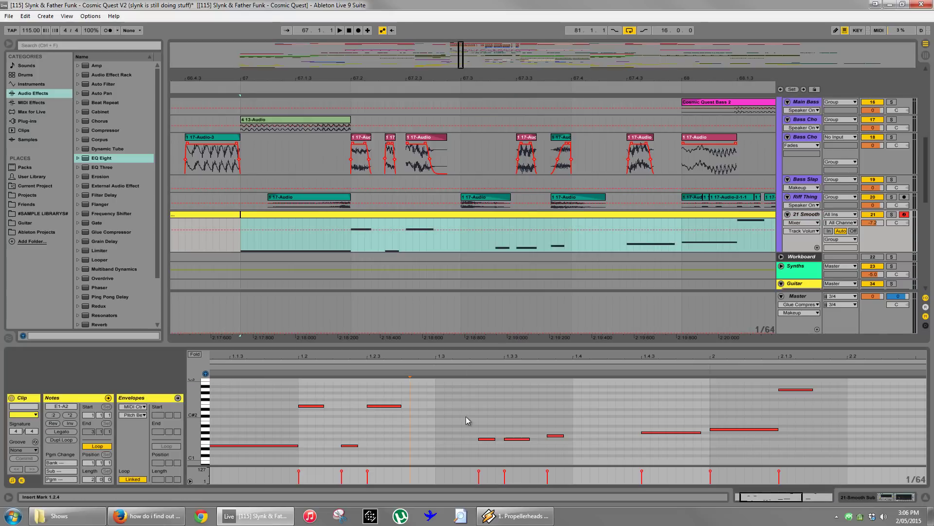
drag(466, 416, 502, 449)
key(Delete)
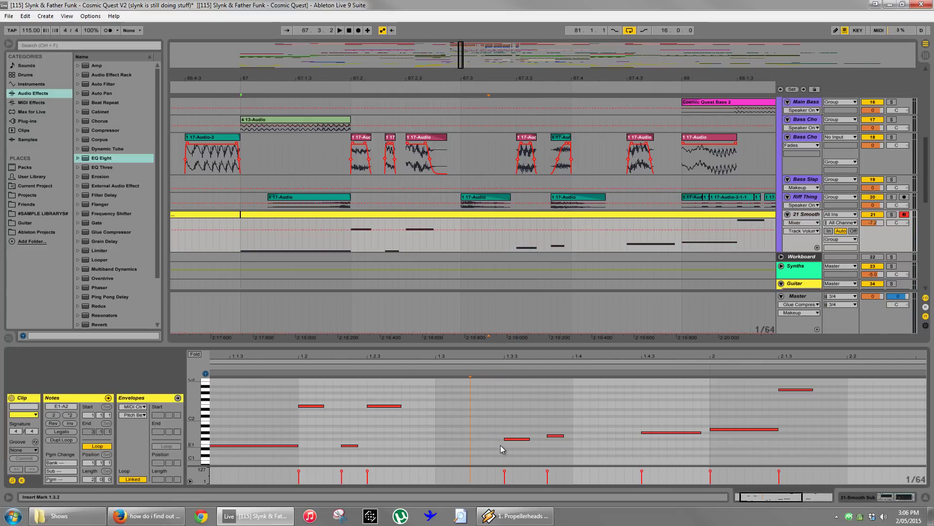
Audition the Bass Chops clip at 67.3.3 and extend the G1 note at 1.3.4 by one 1/64 step to end at 1.4.
click(526, 142)
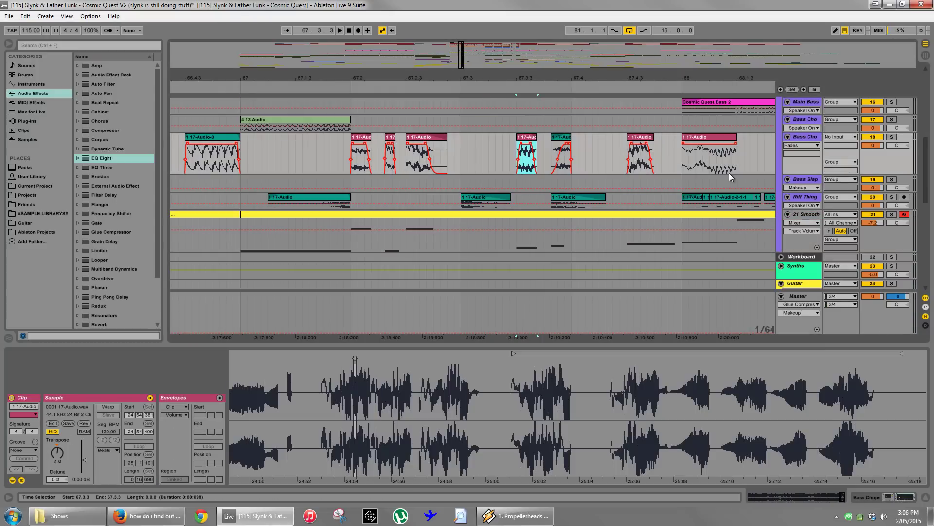
key(space)
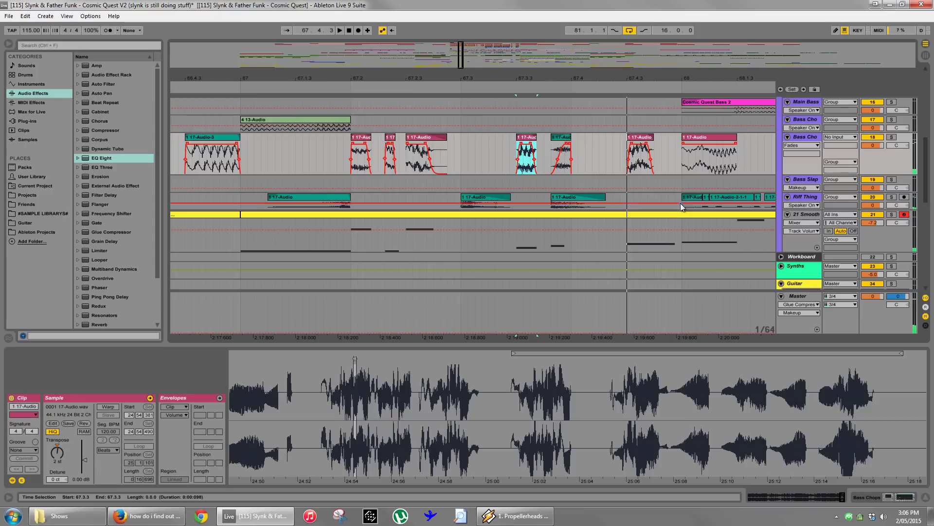
key(space)
click(583, 223)
click(554, 435)
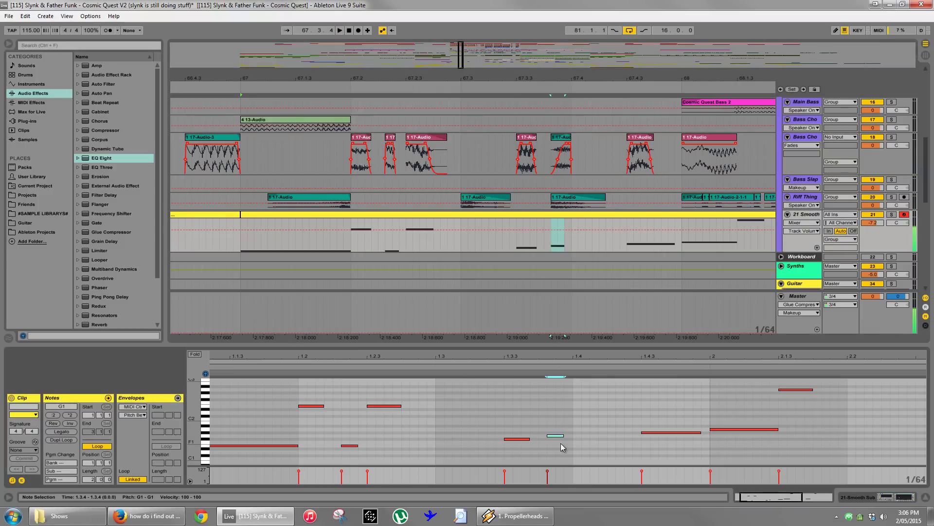
key(shift+Right)
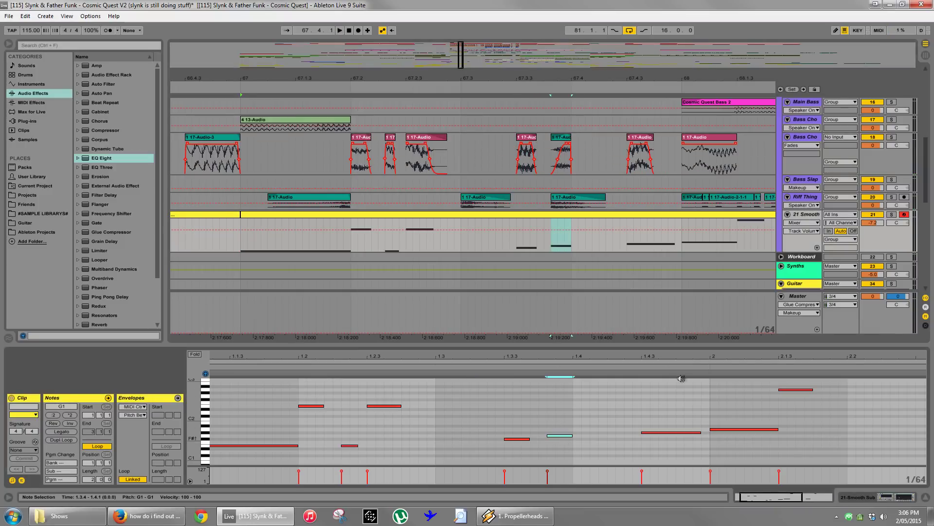
Play from 67.4.3 and shorten the G#1 note at 1.4.3 to four 1/64 steps to match the Bass Chops clip.
click(628, 184)
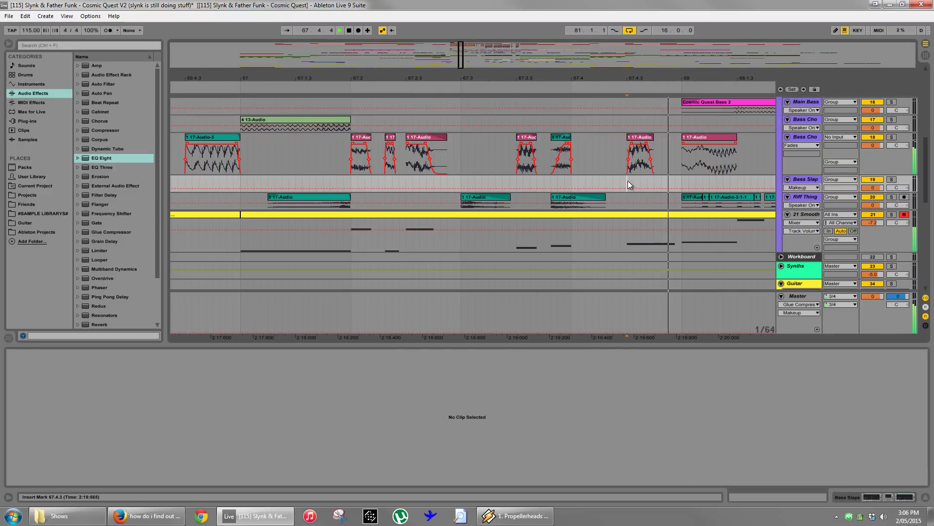
click(636, 214)
drag(669, 412, 689, 445)
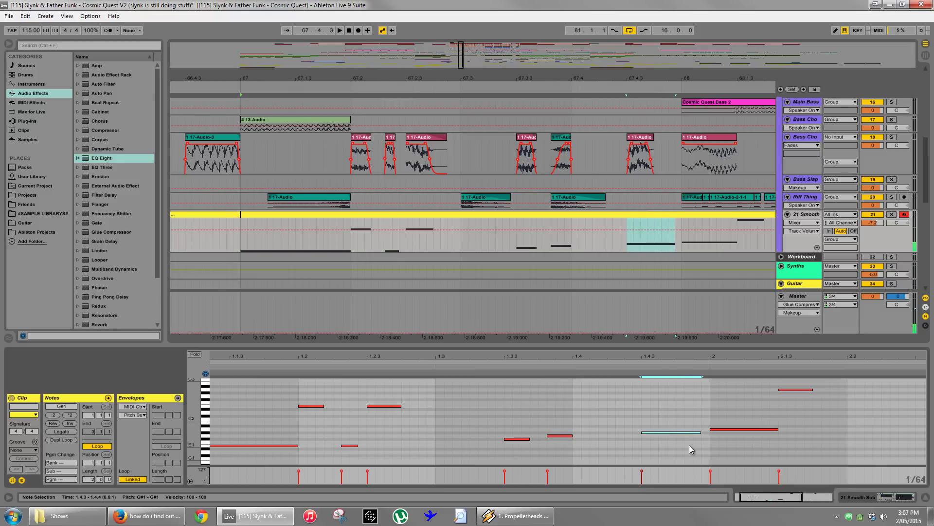
key(shift+Left)
key(shift+Left)
key(shift+Right)
Try removing the A2 note at 2.1.3 and listen from bar 68.
key(space)
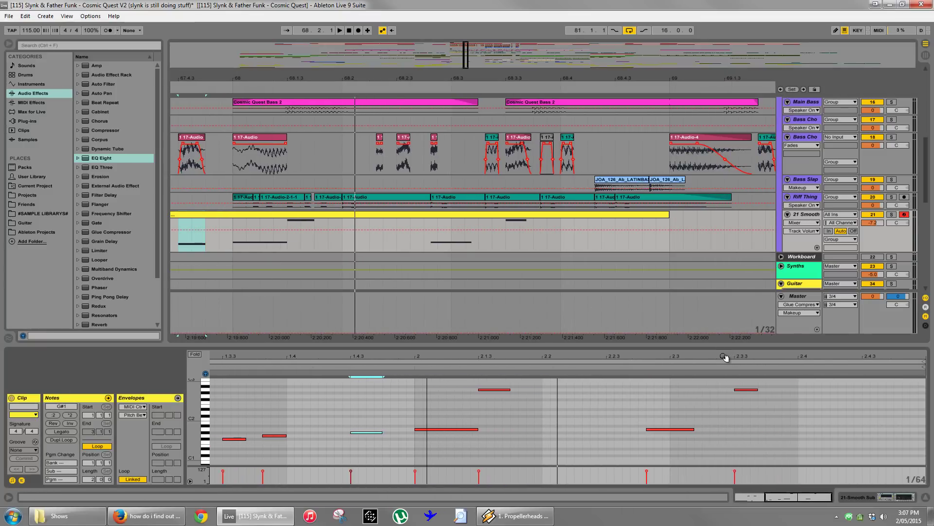
drag(724, 358, 447, 414)
click(516, 389)
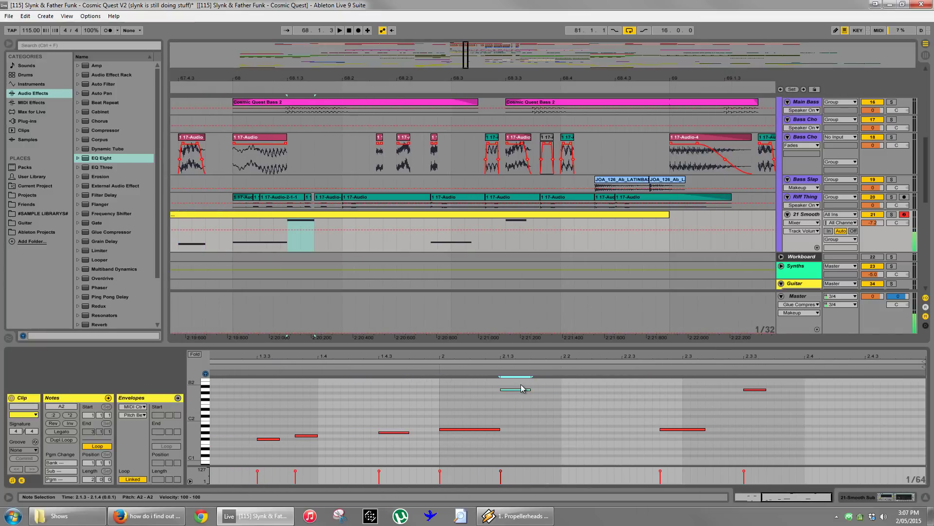
key(Delete)
click(235, 233)
key(space)
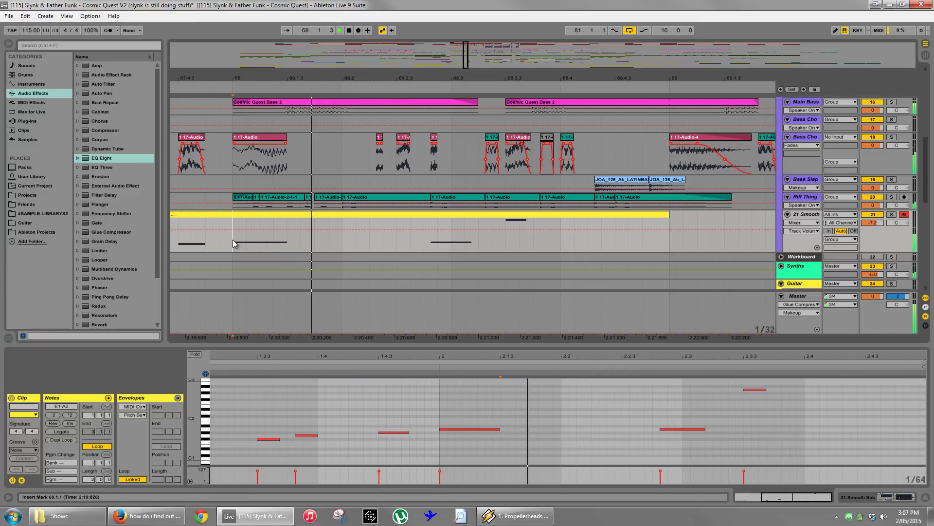
Save the set and undo the deletion of the A2 note at 2.1.3.
key(ctrl+s)
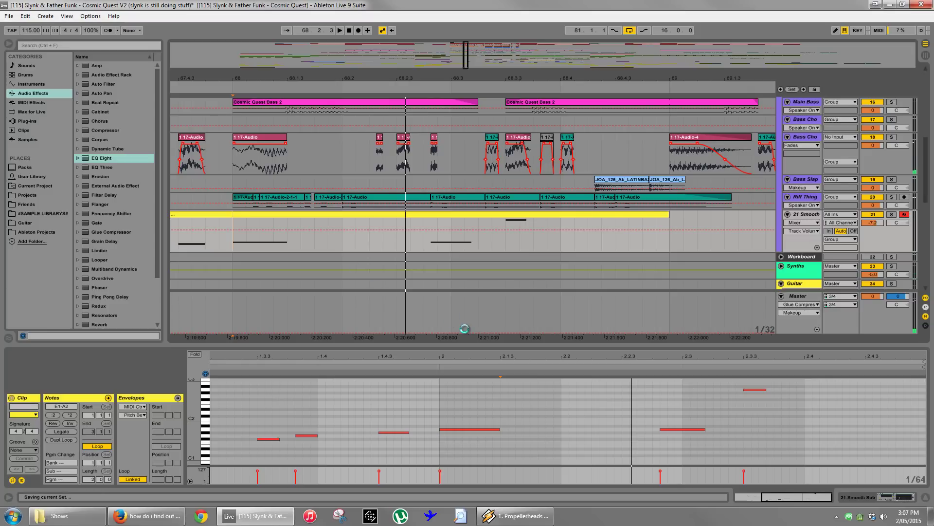
click(469, 283)
key(ctrl+z)
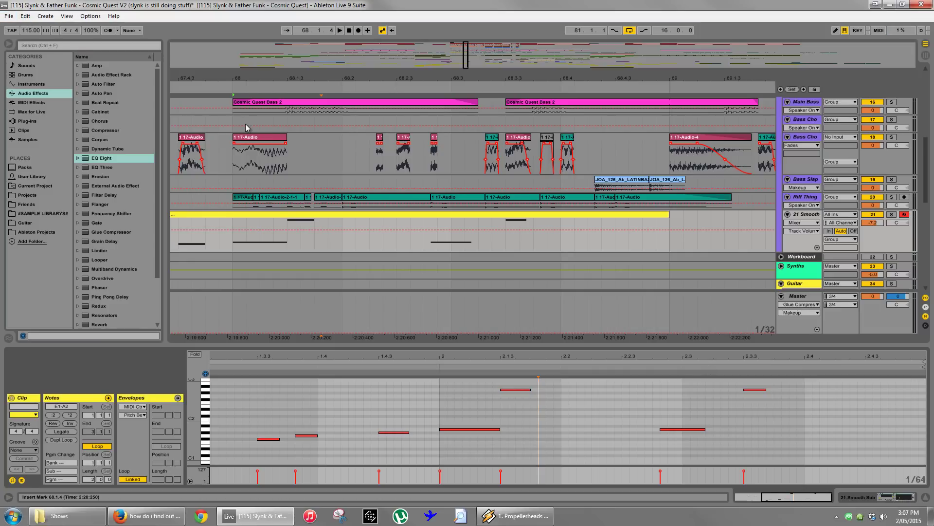
Pause Dropbox syncing, save the Live set, and resume syncing.
click(872, 516)
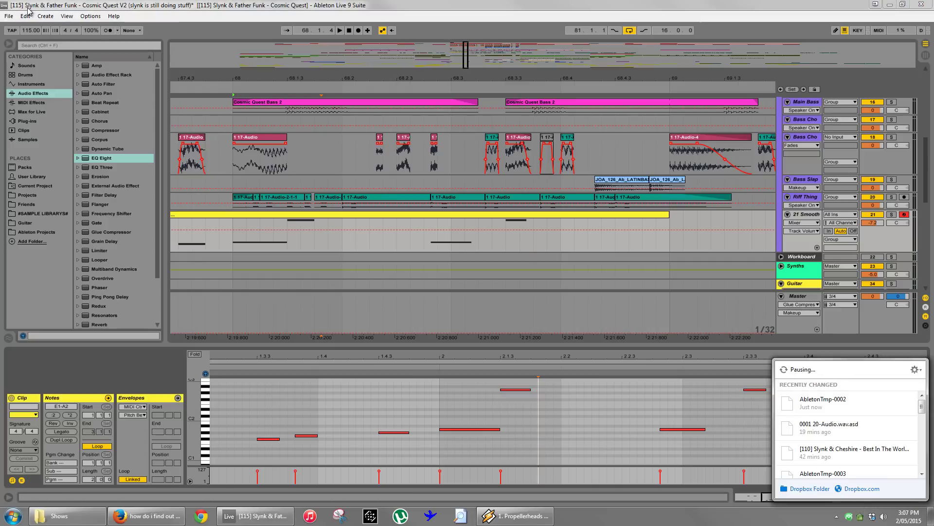
click(9, 16)
click(51, 102)
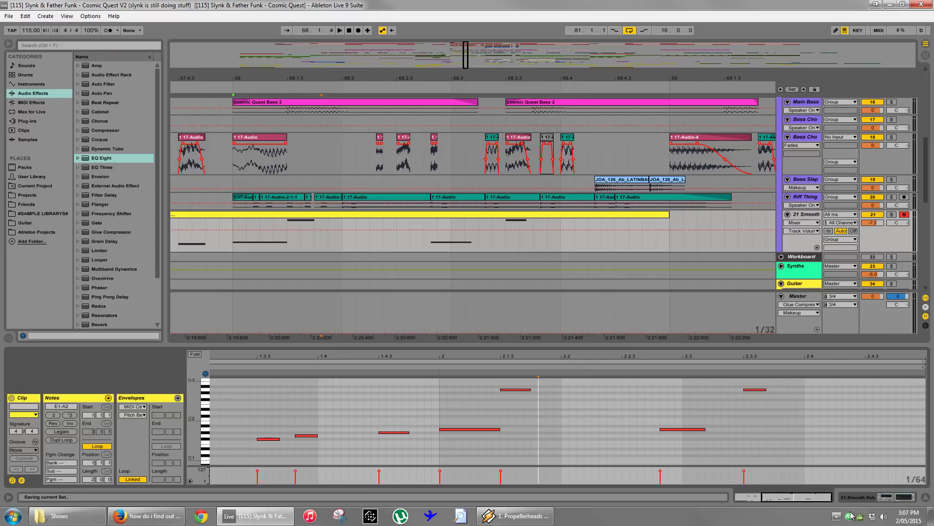
click(872, 516)
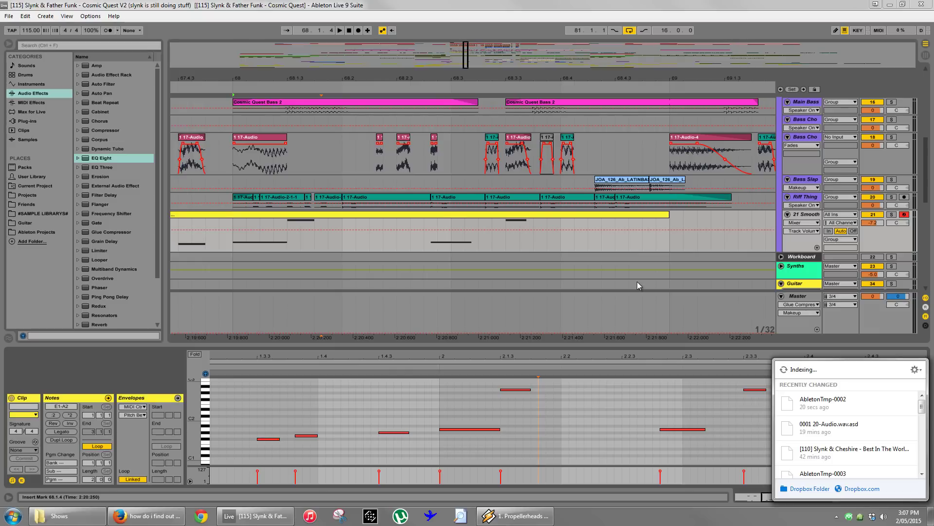
Extend the A2 note at 2.1.3 by three 1/64 steps and enlarge the Main Bass track to show its waveform.
click(560, 421)
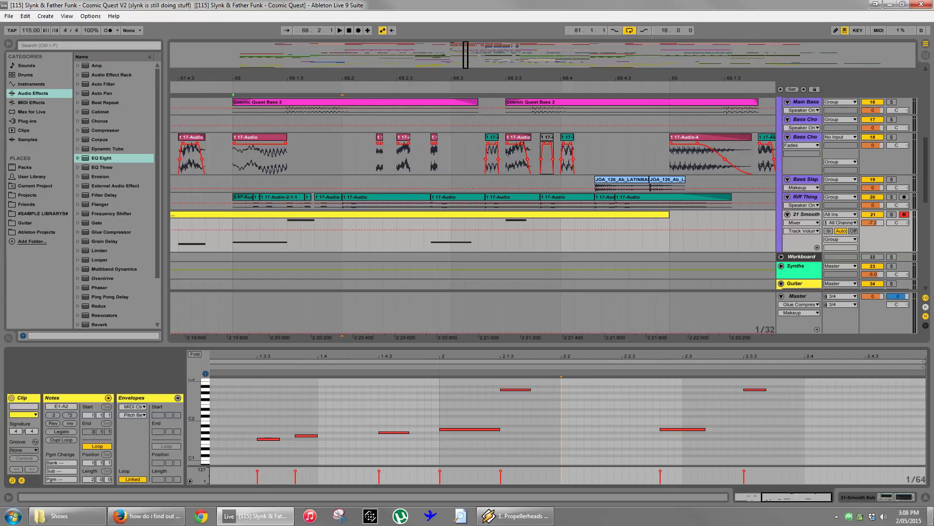
click(539, 439)
click(481, 429)
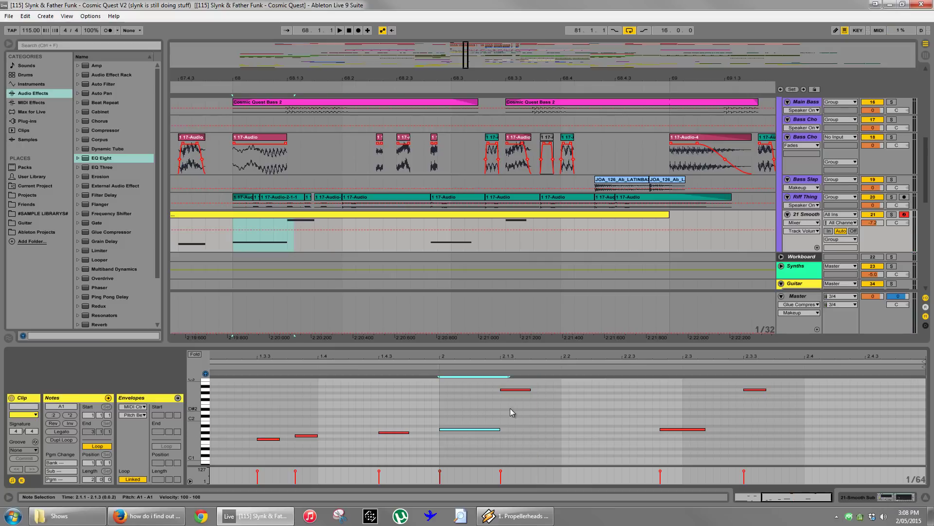
click(513, 389)
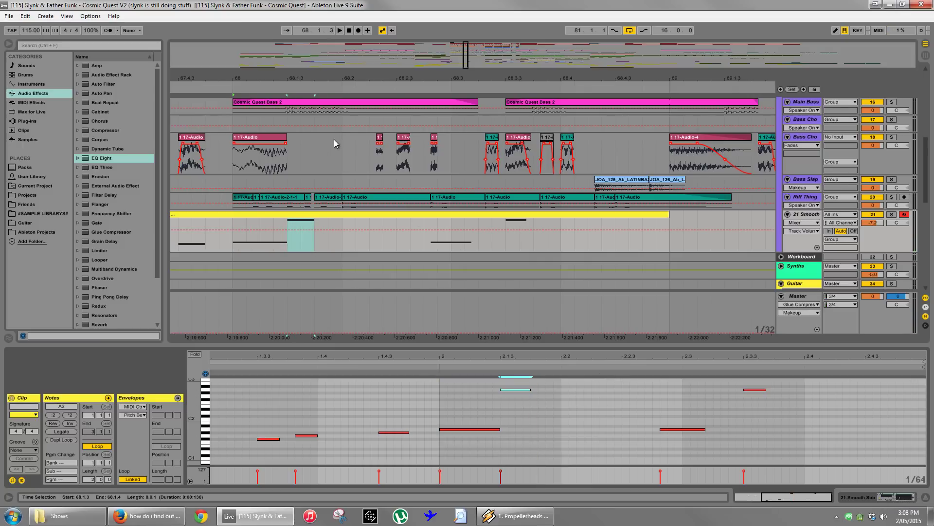
key(shift+Right)
key(shift+Right)
key(shift+Right)
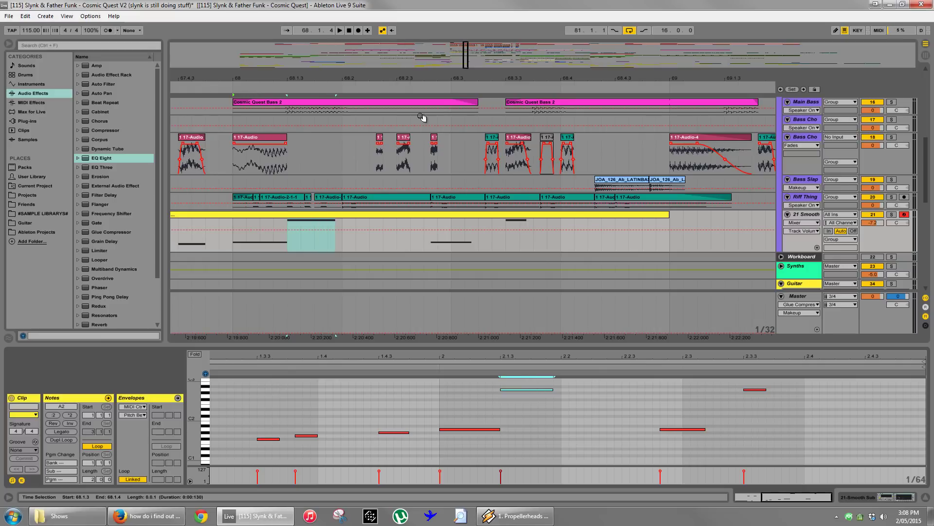
drag(803, 113, 803, 119)
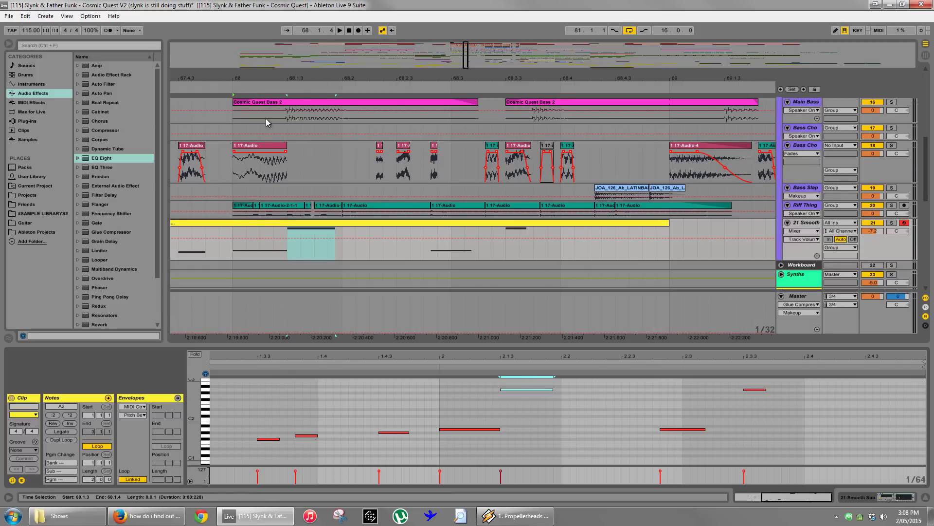
Duplicate the A1 note at 2.1.1 and listen to the Bass Chops clips from 68.2.2.
mouse_move(495, 76)
mouse_down()
mouse_move(480, 76)
mouse_move(501, 76)
mouse_up()
click(476, 410)
click(484, 429)
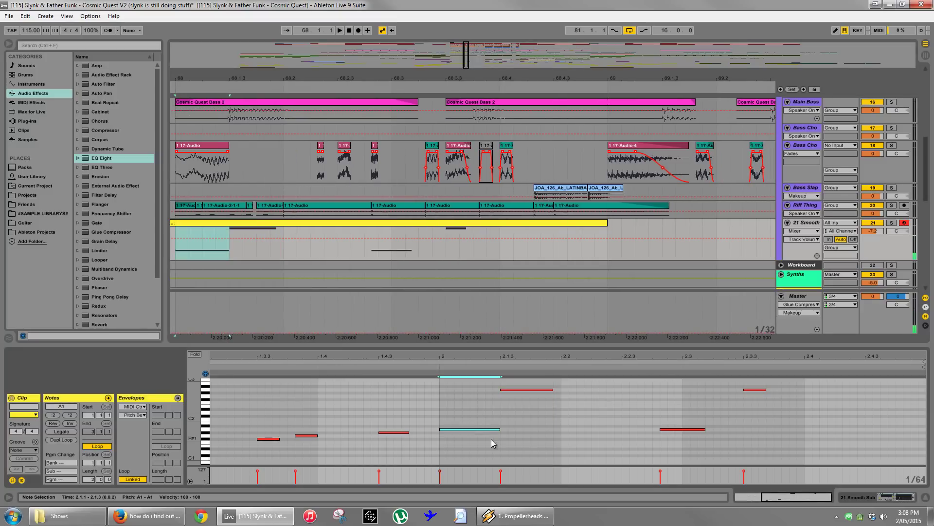
key(ctrl+d)
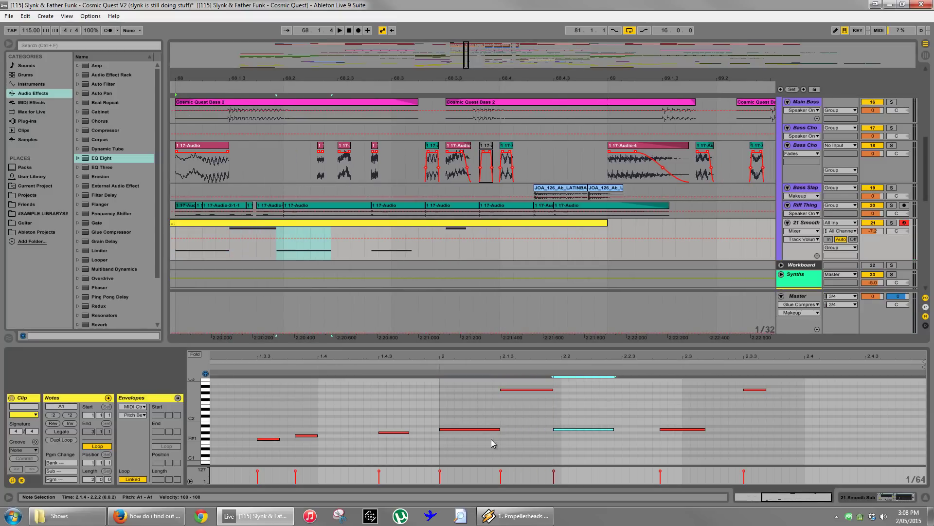
click(312, 164)
key(space)
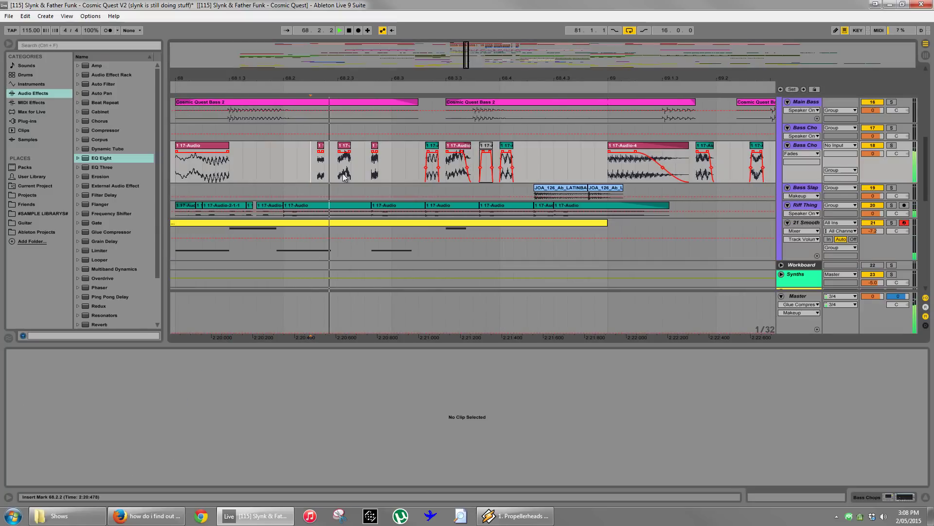
key(space)
Move the duplicated A1 note six 1/64 steps later to the Bass Chops clip in 2.2.2 and shorten it to one 1/64 step.
click(322, 231)
click(588, 415)
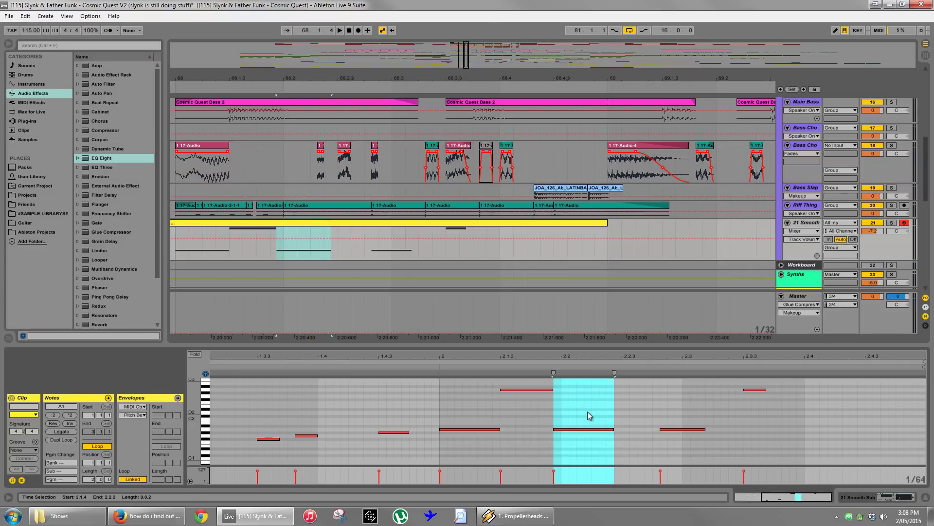
click(590, 430)
key(Right)
key(Right)
key(Right)
key(Right)
key(Right)
key(Right)
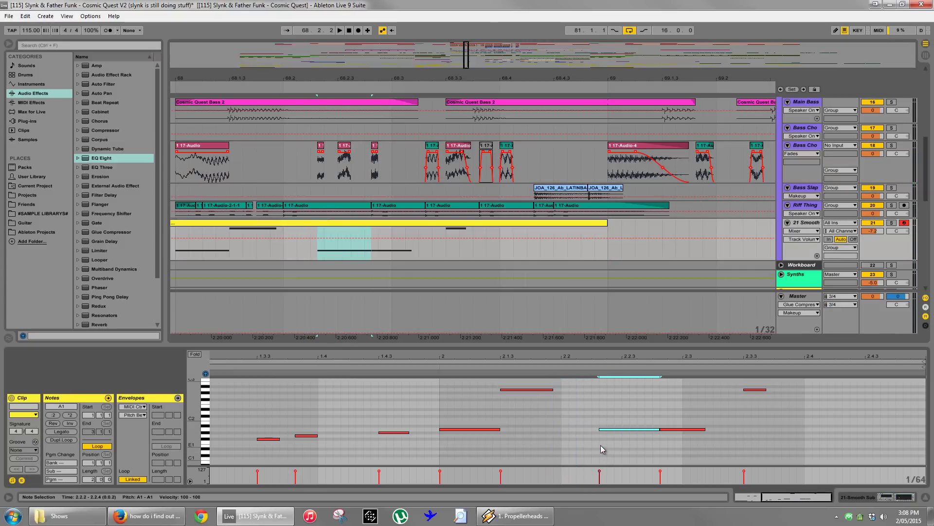
key(shift+Left)
key(shift+Left)
key(shift+Left)
key(shift+Left)
key(shift+Left)
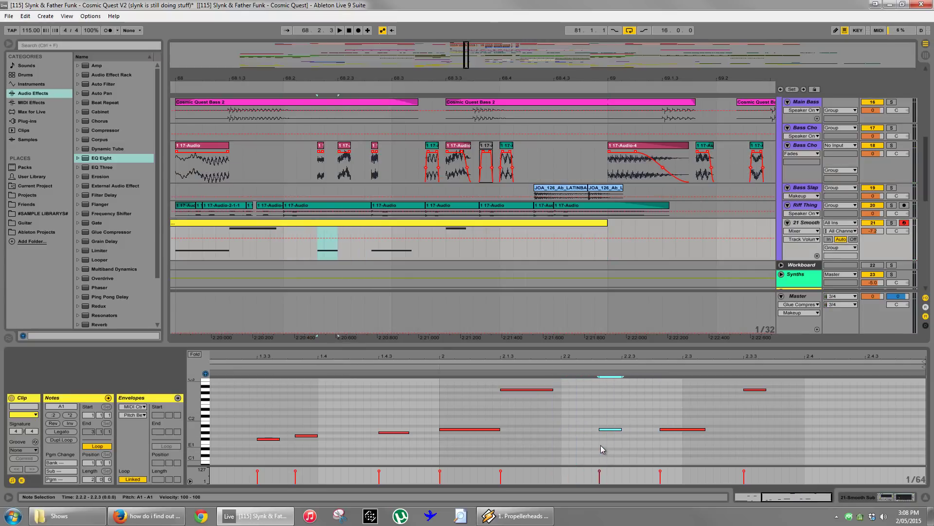
key(shift+Left)
key(shift+Left)
Add copies of the short A1 note under the next two Bass Chops clips, two 1/64 steps long at 2.2.3 and one step long in 2.2.4.
key(ctrl+d)
key(Right)
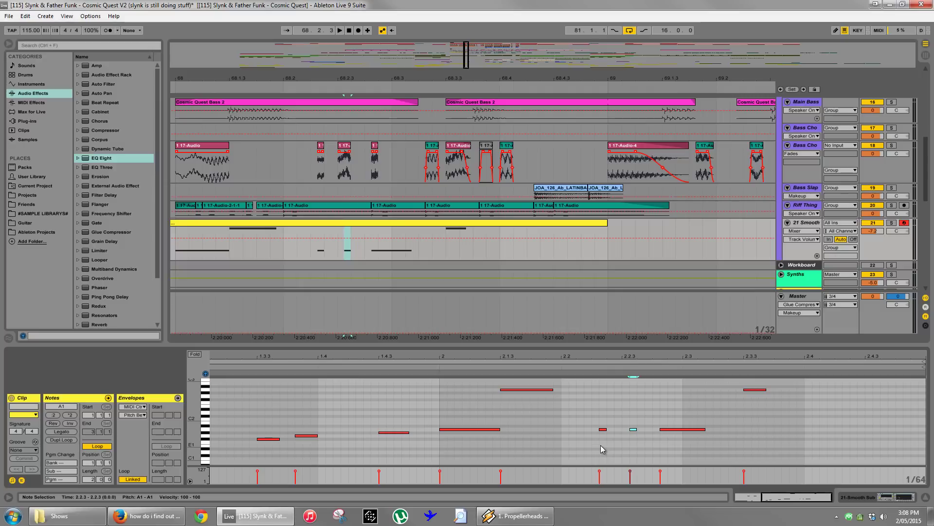
key(shift+Right)
key(ctrl+d)
key(Right)
key(Right)
key(Right)
key(shift+Left)
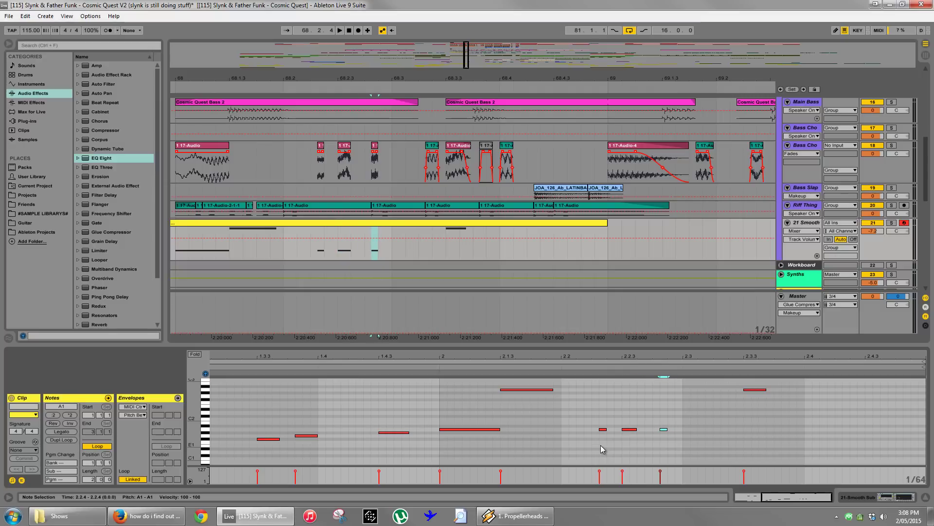
Duplicate the last short A1 note to the Bass Chops clip in 2.3.2 and lengthen it to two 1/64 steps.
key(ctrl+d)
key(Right)
key(Right)
key(Right)
key(Right)
key(Right)
key(Right)
key(Right)
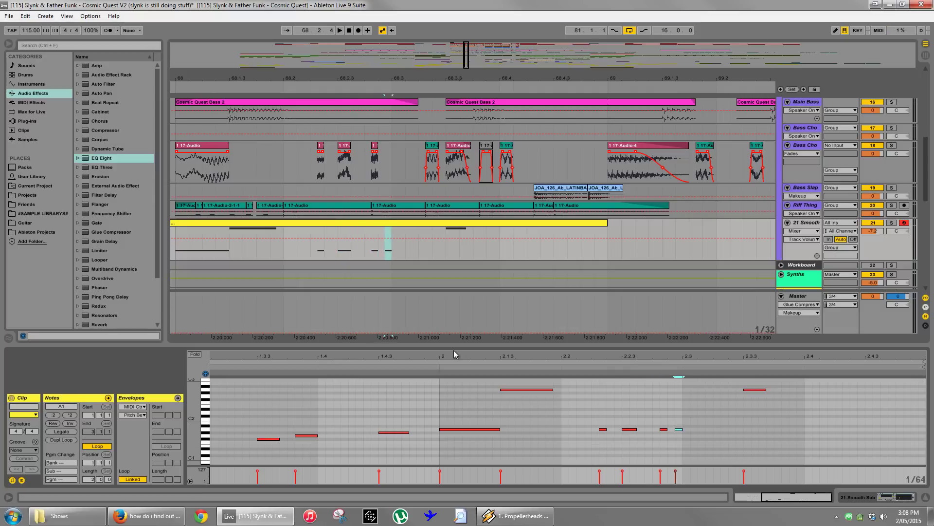
key(shift+Right)
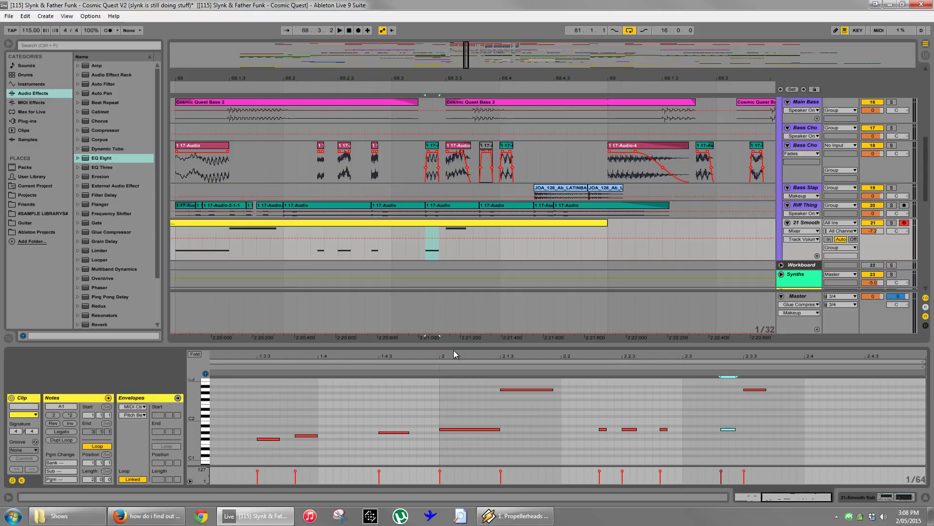
Listen from the Bass Chops clip at 68.3.2 with the Bass Chops track soloed.
click(437, 164)
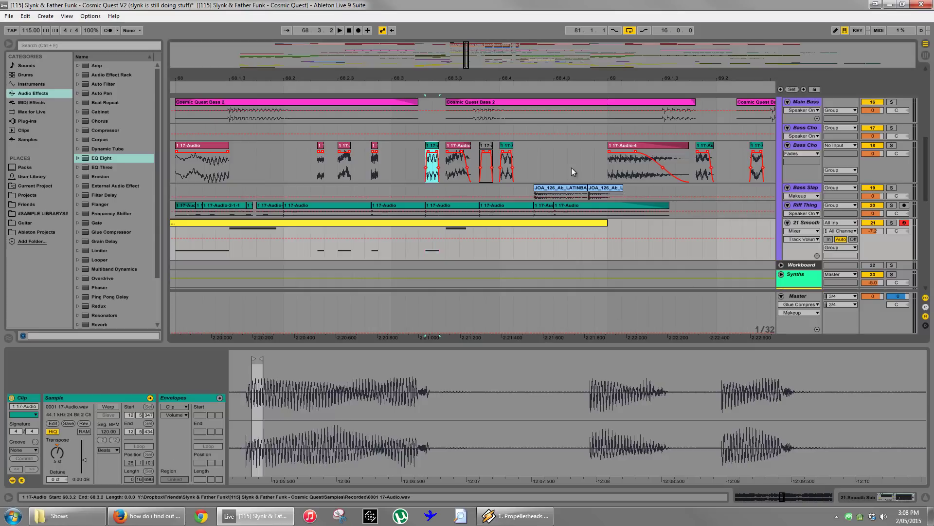
key(space)
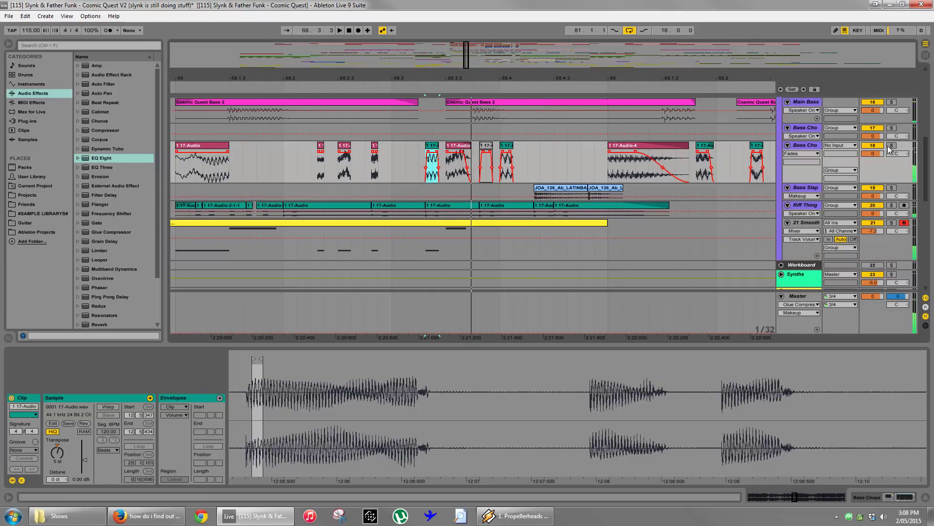
key(space)
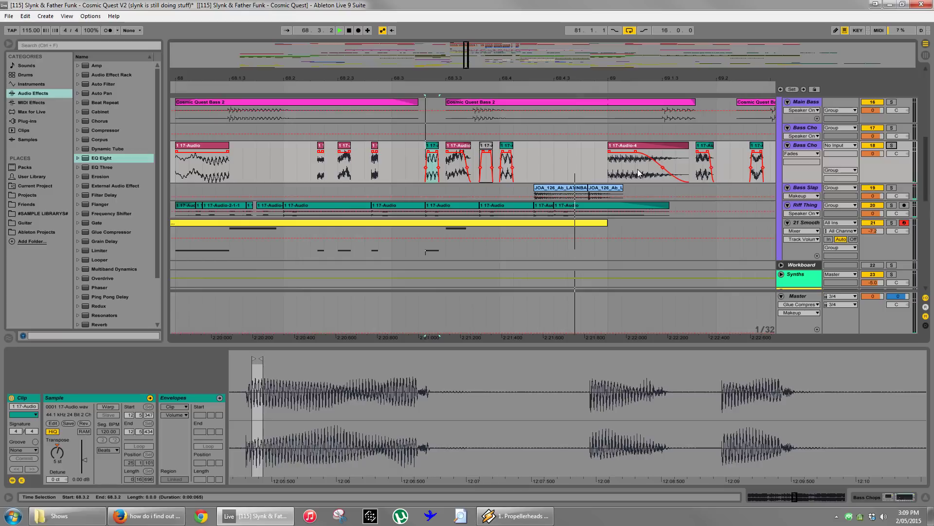
click(891, 145)
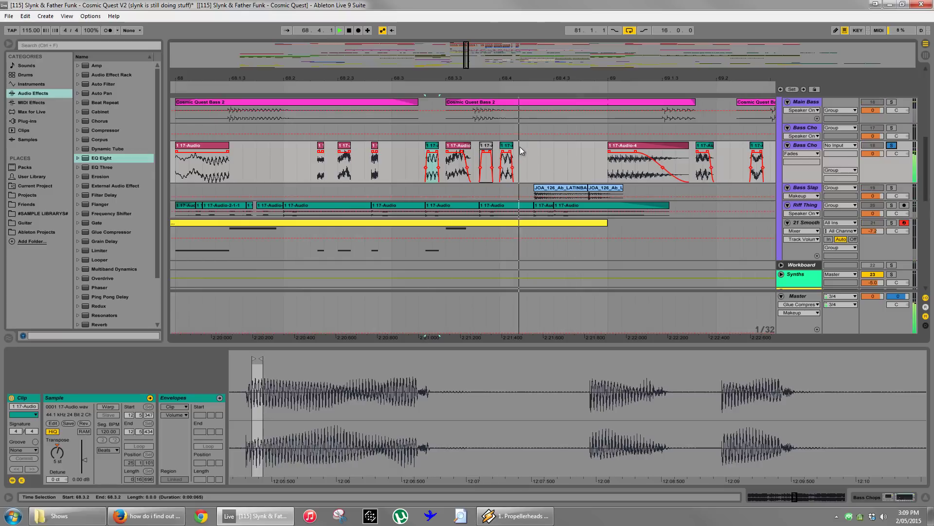
Transpose the Bass Chops clip at 68.4.1 up five semitones and check it from 68.3.1.
click(507, 160)
key(space)
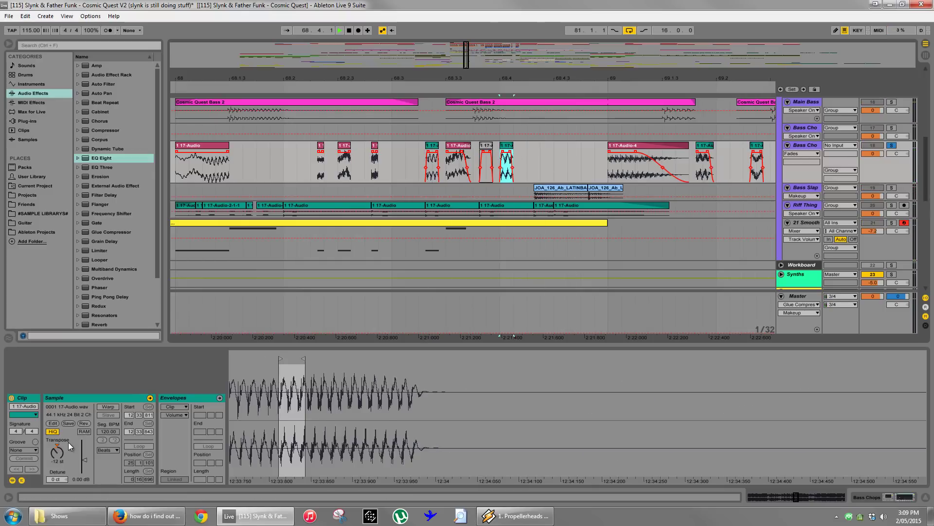
key(space)
click(57, 452)
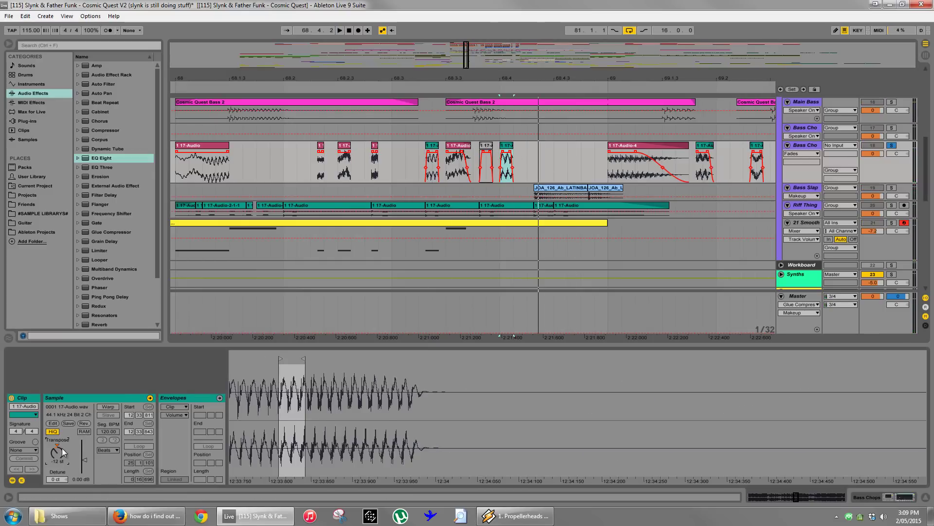
key(Up)
key(Up)
key(Up)
key(Up)
key(Up)
click(390, 162)
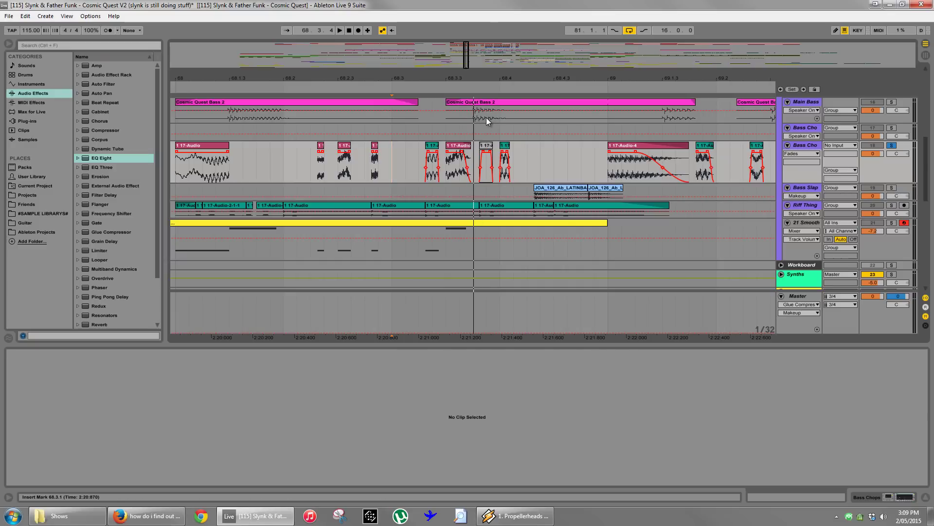
Reduce the height of the soloed Bass Chops track in the arrangement.
scroll(486, 118, up, 2)
scroll(515, 131, up, 1)
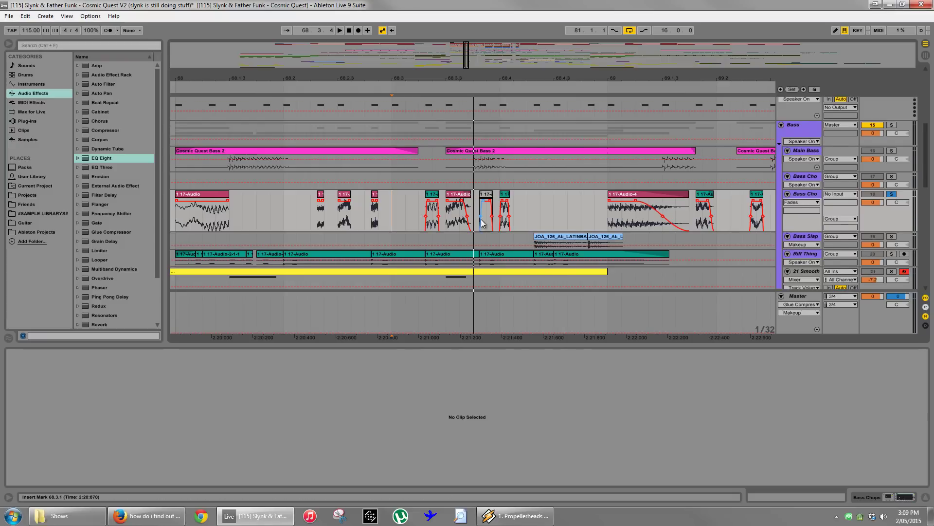
scroll(482, 112, down, 1)
scroll(790, 175, up, 1)
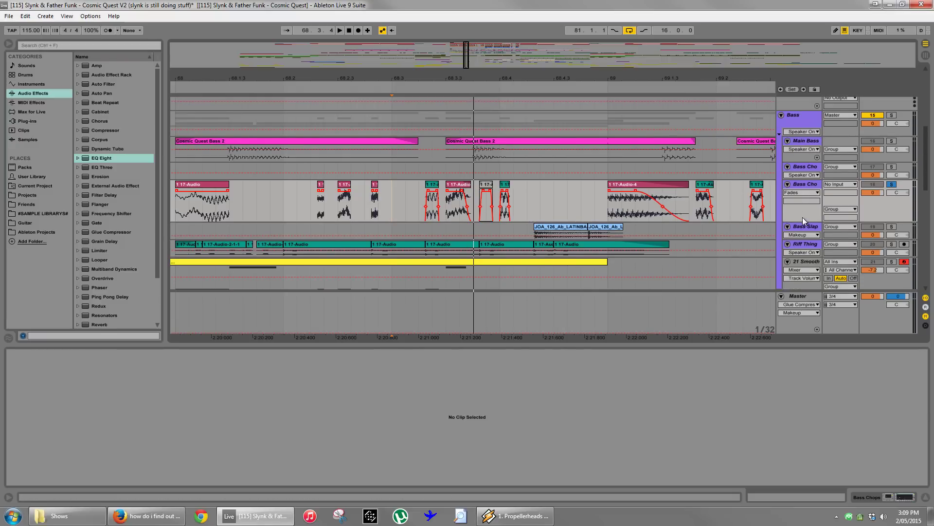
drag(802, 219, 804, 204)
Duplicate the short A1 sub note at 2.3.2 to 2.3.4 and 2.4.1, under the next two Bass Chops clips.
click(489, 262)
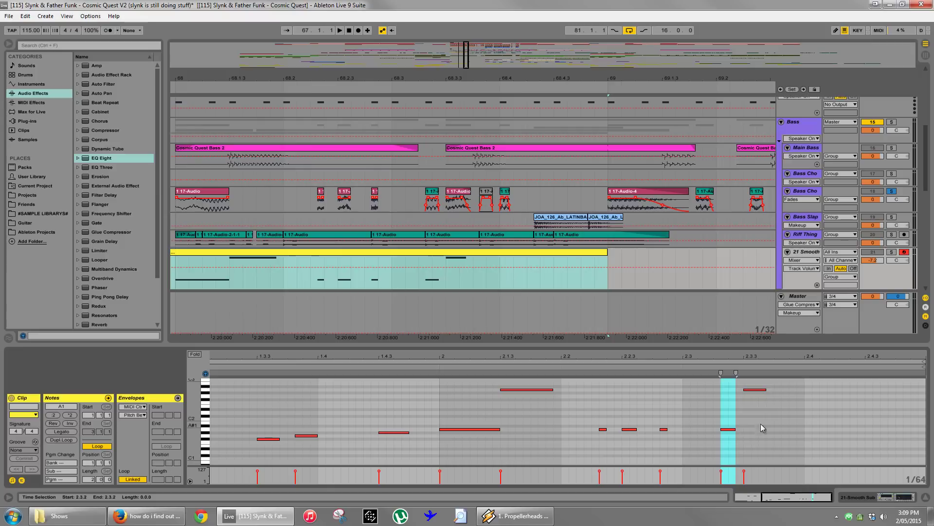
click(759, 390)
key(ctrl+d)
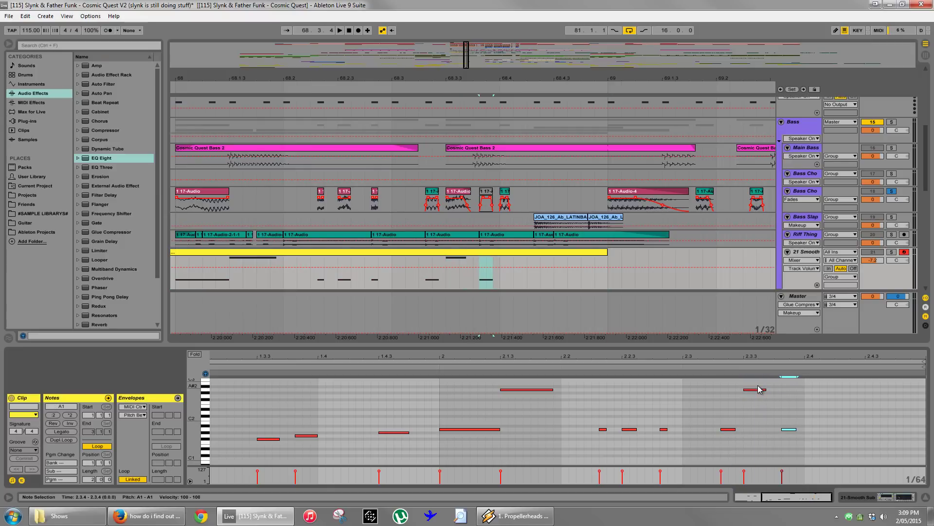
key(ctrl+d)
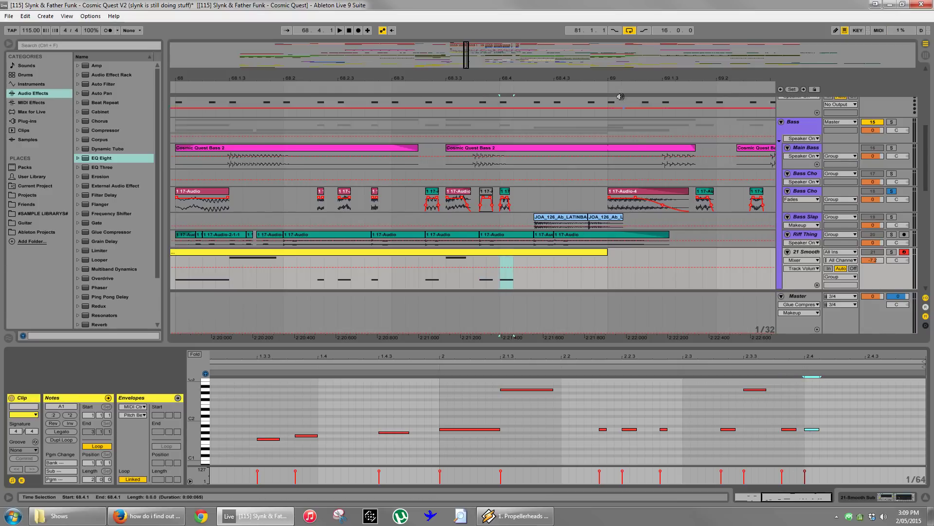
Play both Smooth Sub clips from bar 65 and solo the whole Bass group.
mouse_move(612, 79)
mouse_down()
mouse_move(606, 52)
mouse_move(429, 83)
mouse_up()
click(375, 253)
drag(430, 256, 498, 255)
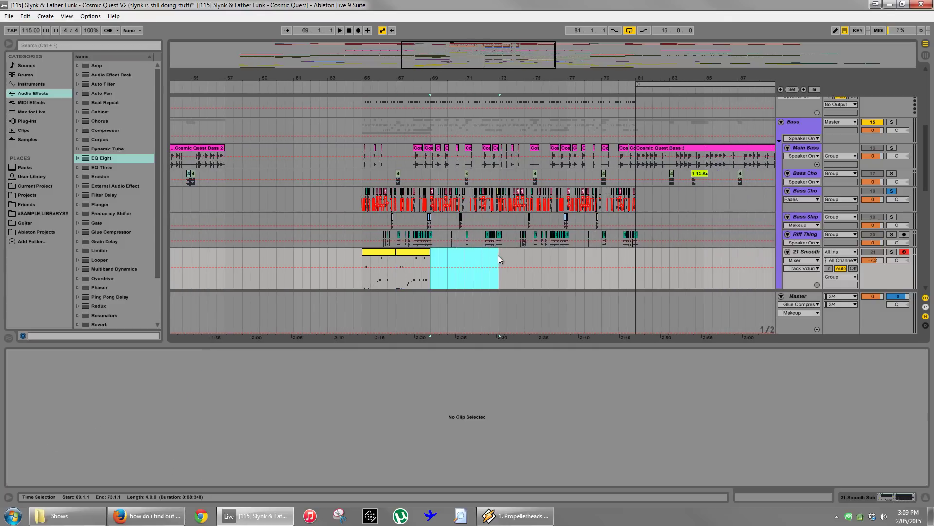
drag(448, 77, 450, 87)
click(396, 253)
key(space)
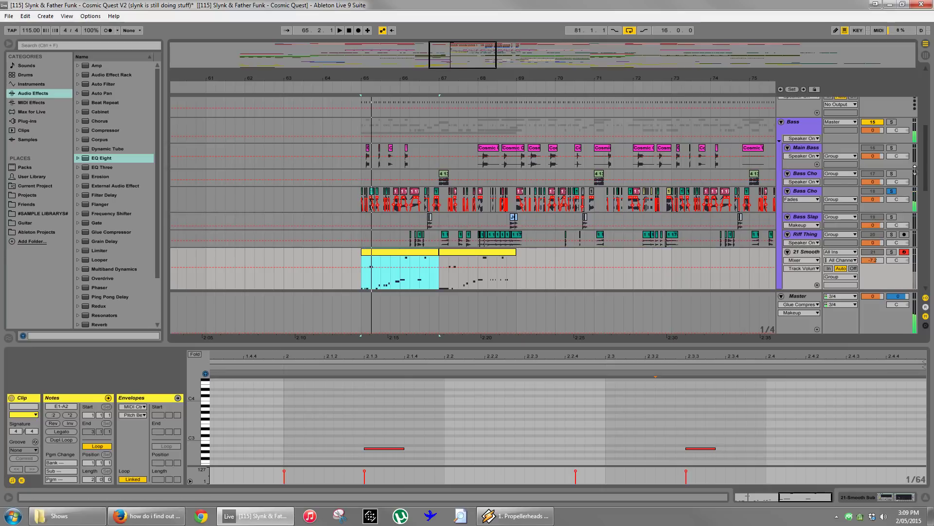
click(892, 124)
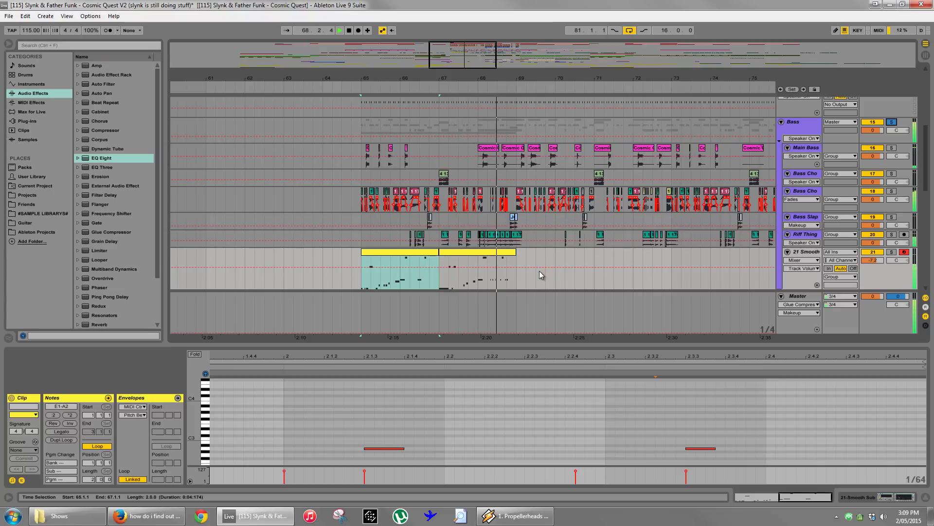
Add an F#1 note from 1.3.1 to 1.3.3 in the Smooth Sub clip that starts at bar 67.
click(477, 264)
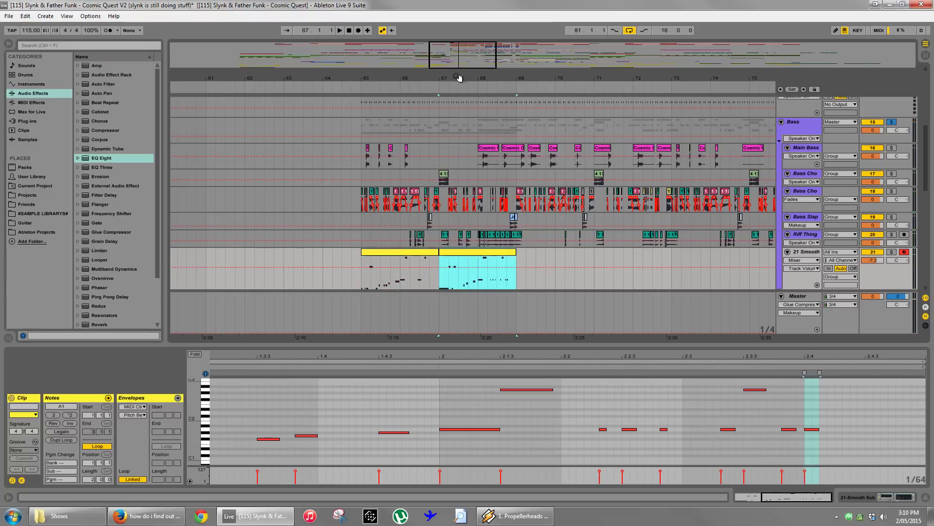
drag(458, 80, 448, 232)
click(471, 285)
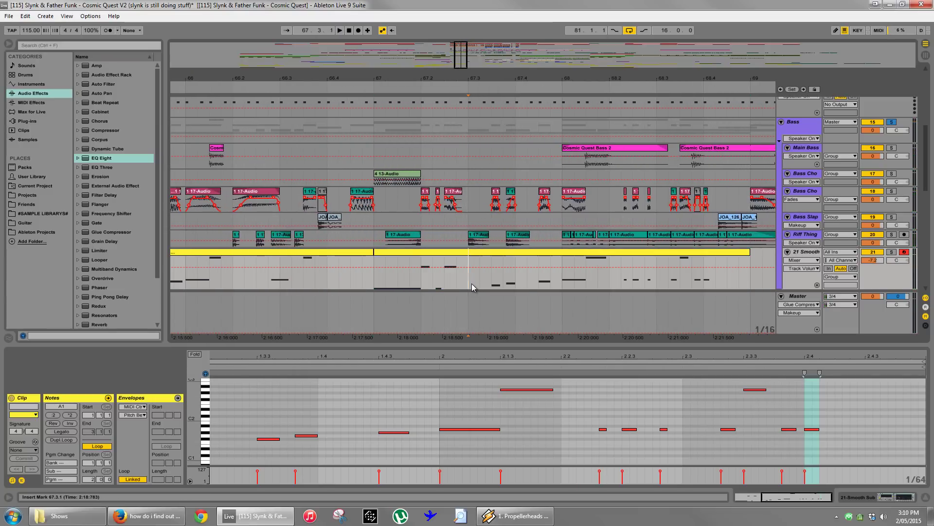
key(space)
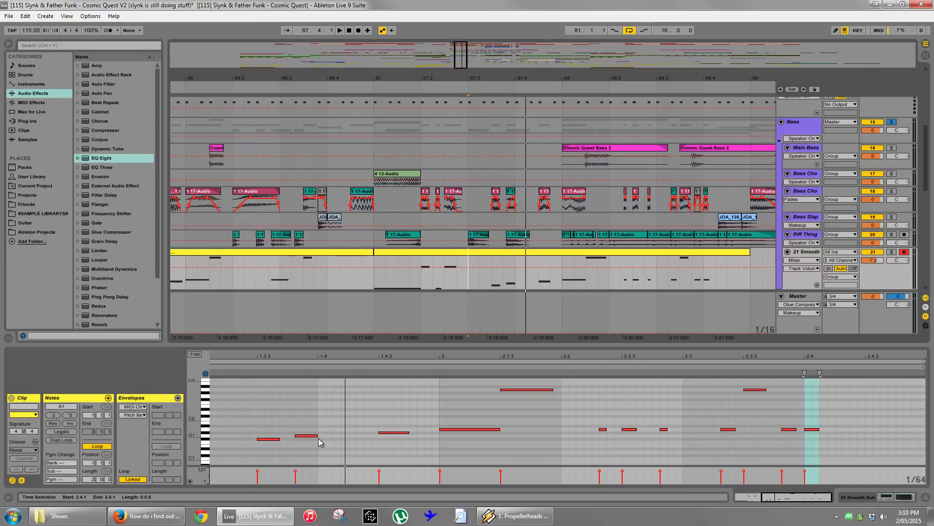
key(space)
key(space)
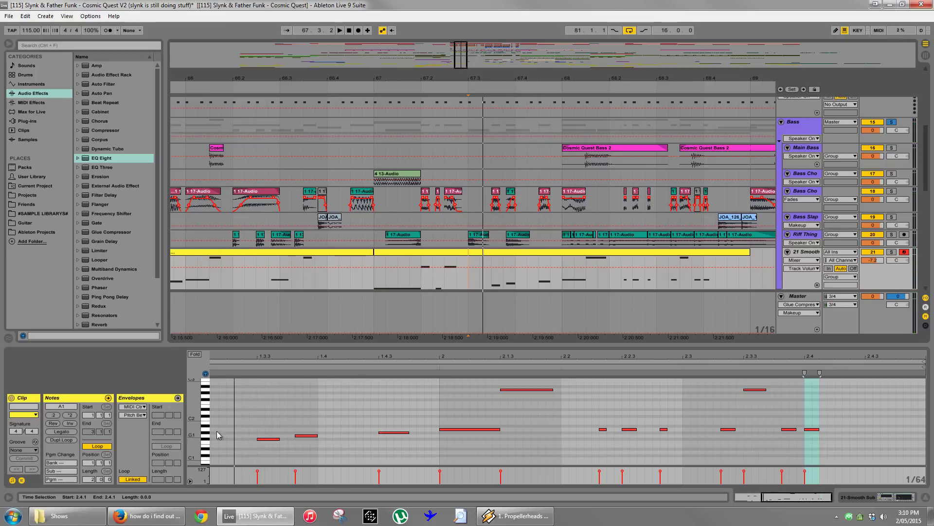
drag(232, 359, 358, 404)
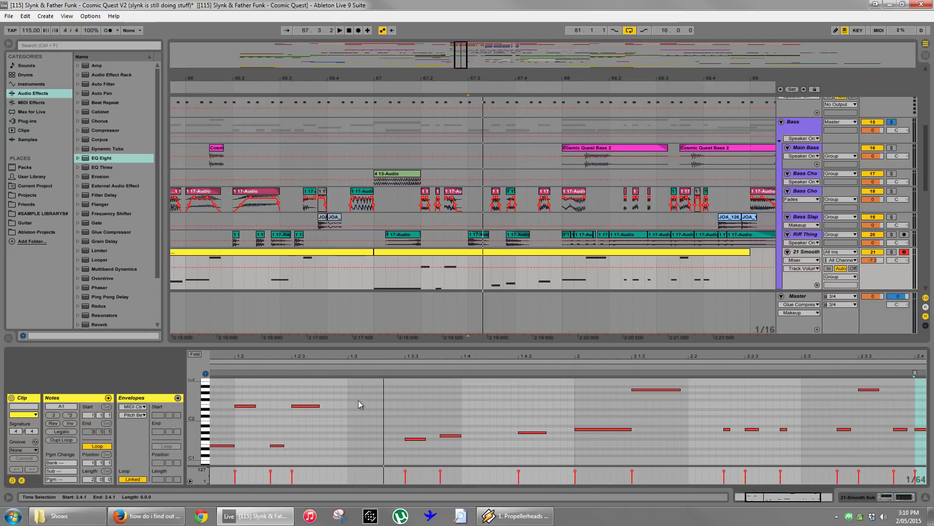
double_click(355, 439)
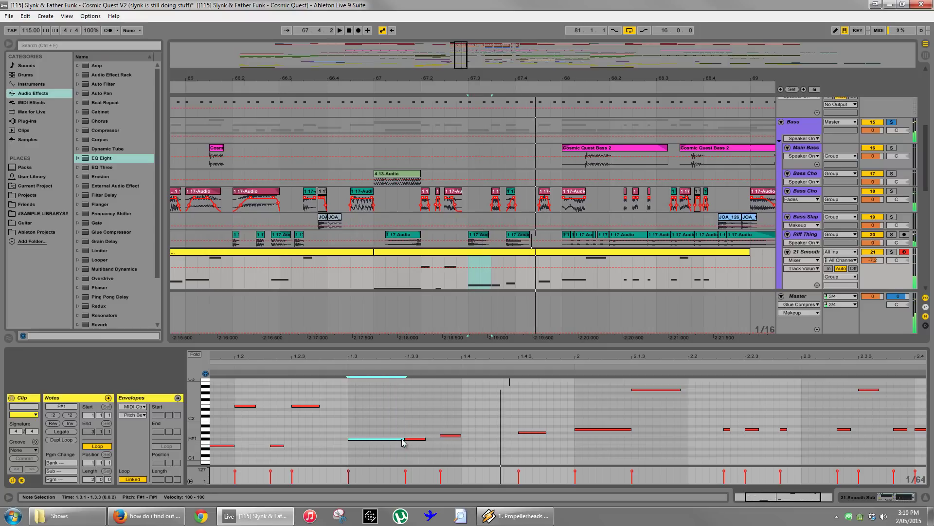
key(space)
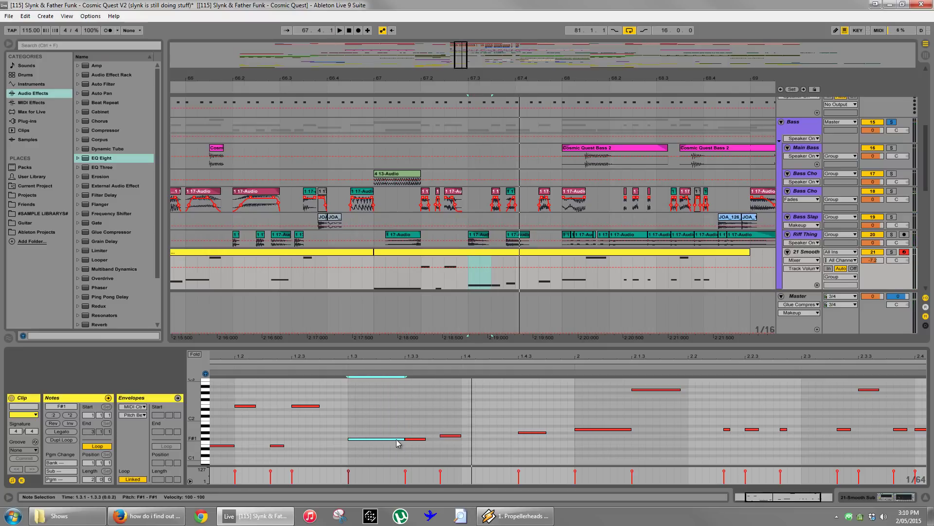
Try the new 1.3.1 note at F#1, F#3 and F#2 against the bass during playback.
key(Down)
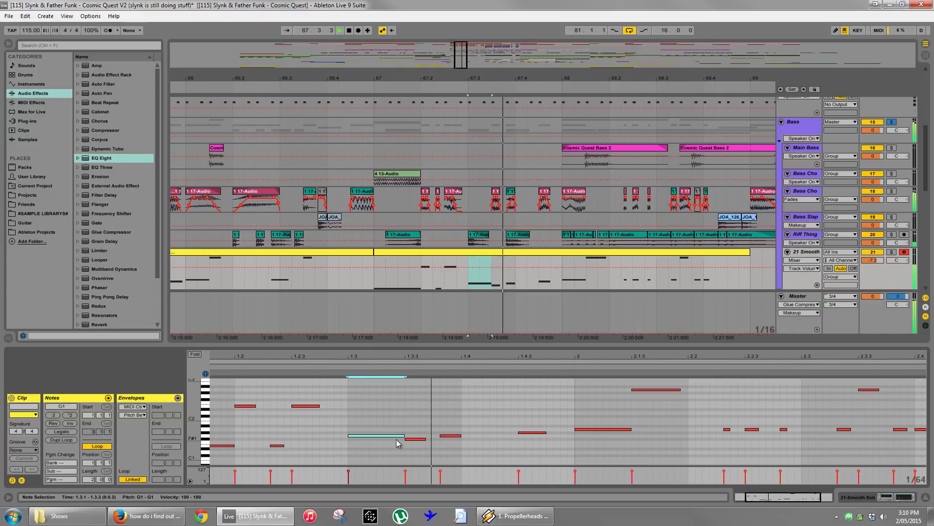
key(space)
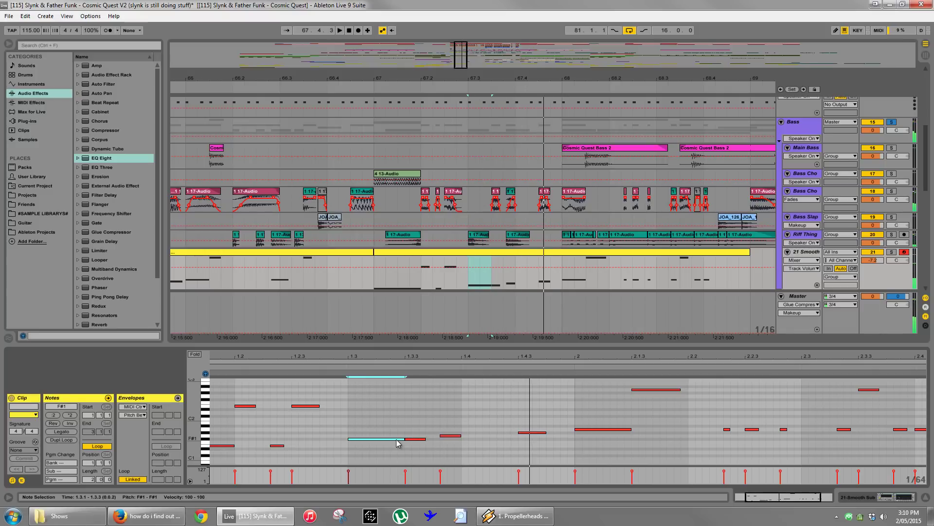
click(369, 438)
key(space)
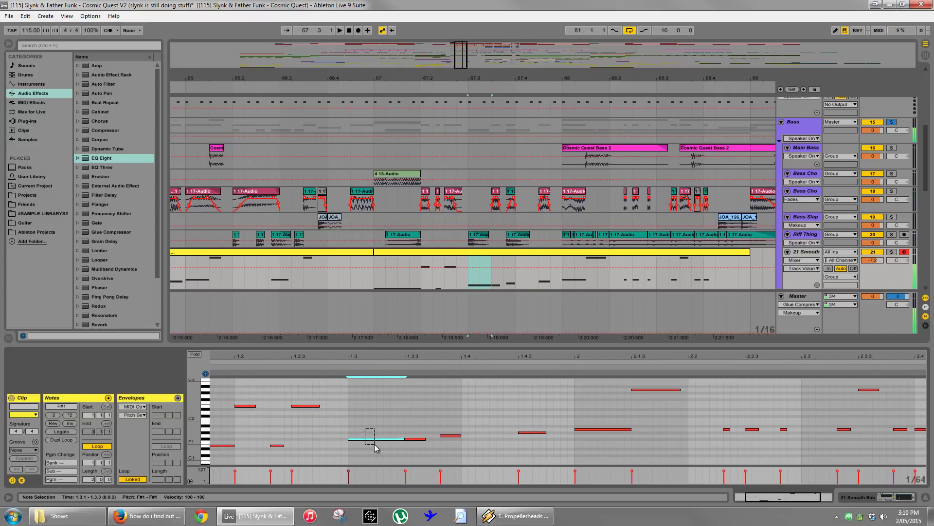
key(shift+Up)
key(shift+Up)
key(space)
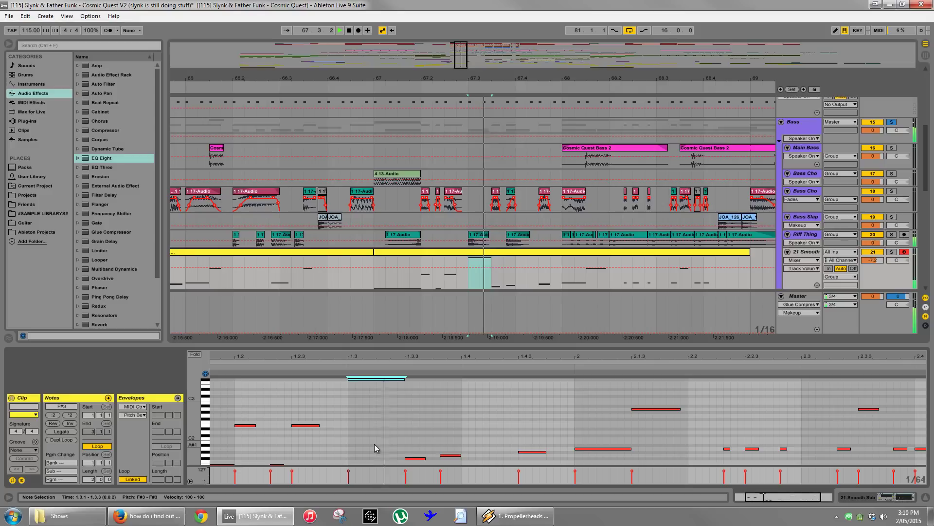
key(shift+Down)
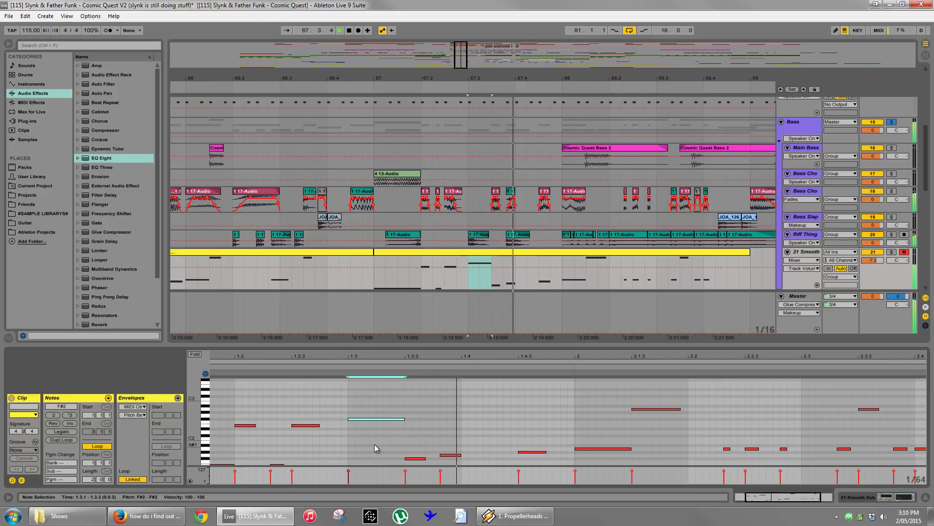
Set the 1.3.1 note's pitch to G1 after auditioning it at G2.
key(space)
key(Up)
key(space)
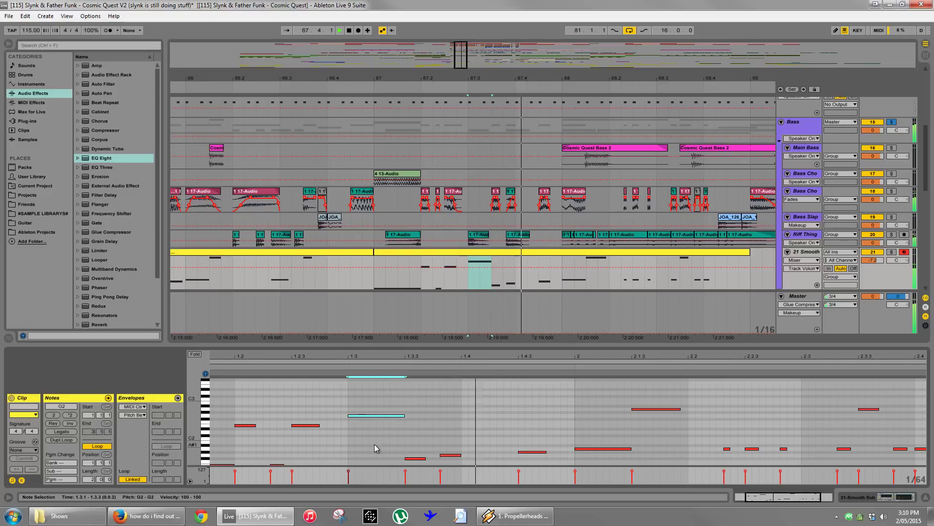
double_click(426, 261)
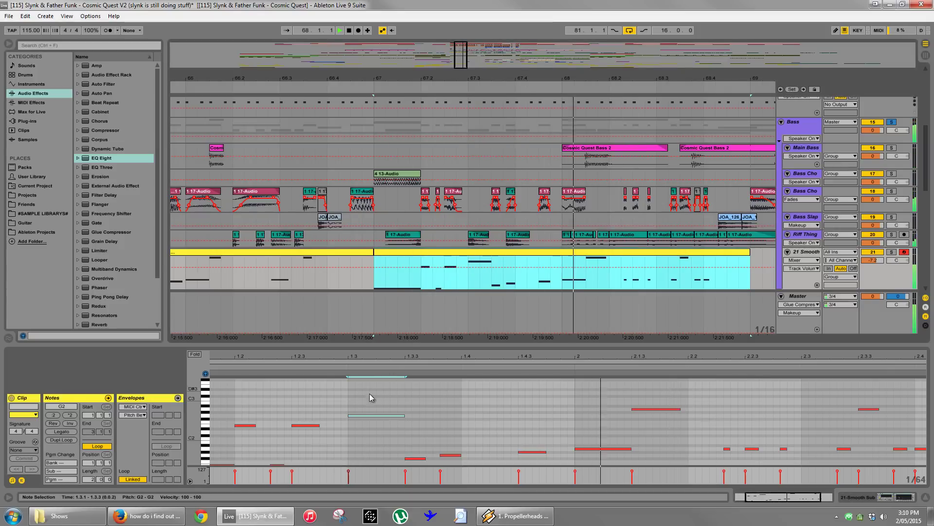
click(383, 416)
key(shift+Down)
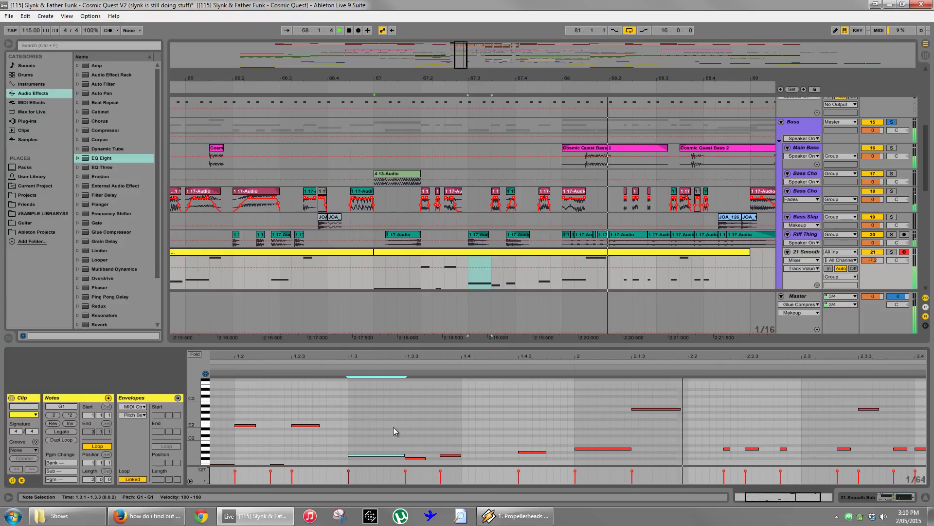
Listen to the sub line against the bass tracks from 67.1.1, 67.2.1 and 67.3.1.
drag(407, 360, 443, 411)
scroll(443, 411, down, 3)
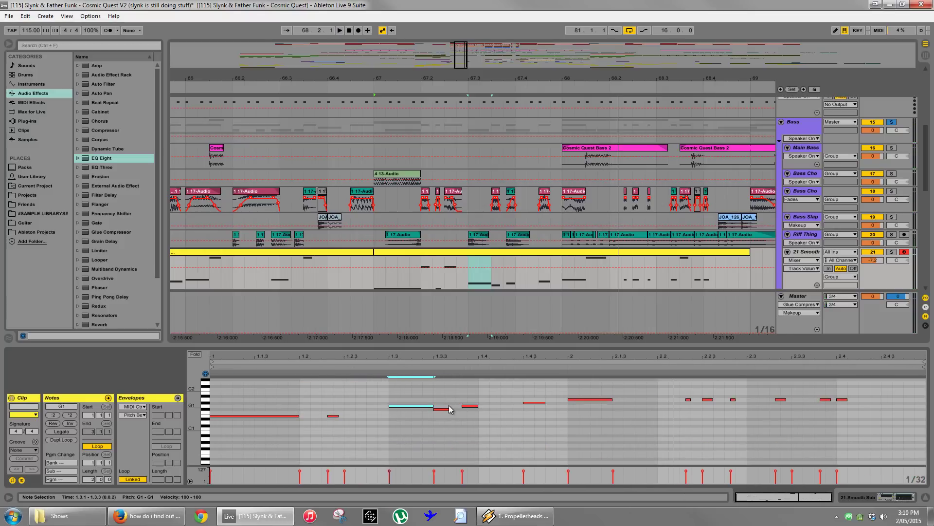
click(444, 410)
click(430, 406)
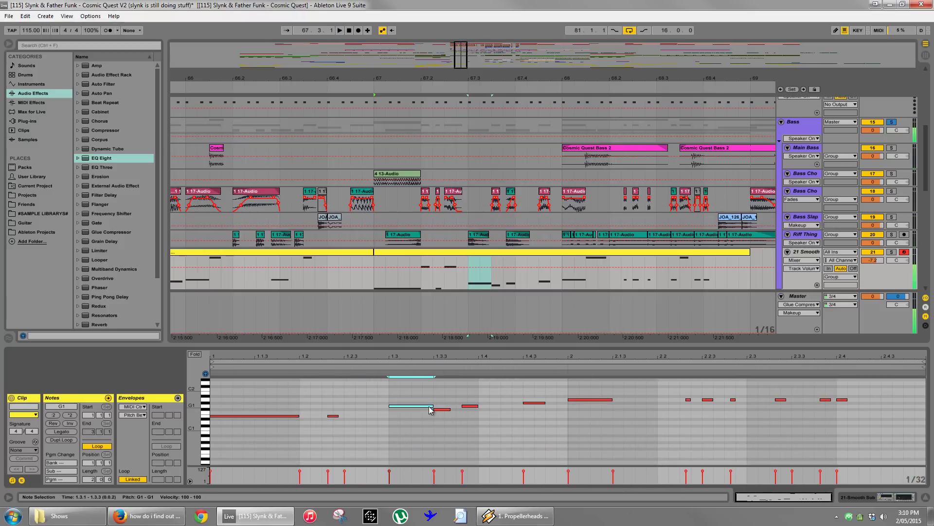
click(371, 282)
key(space)
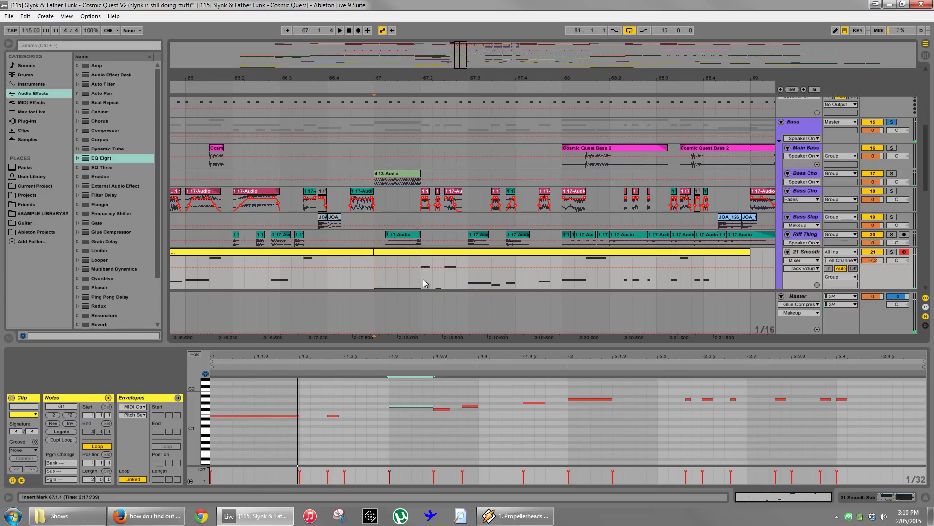
click(423, 283)
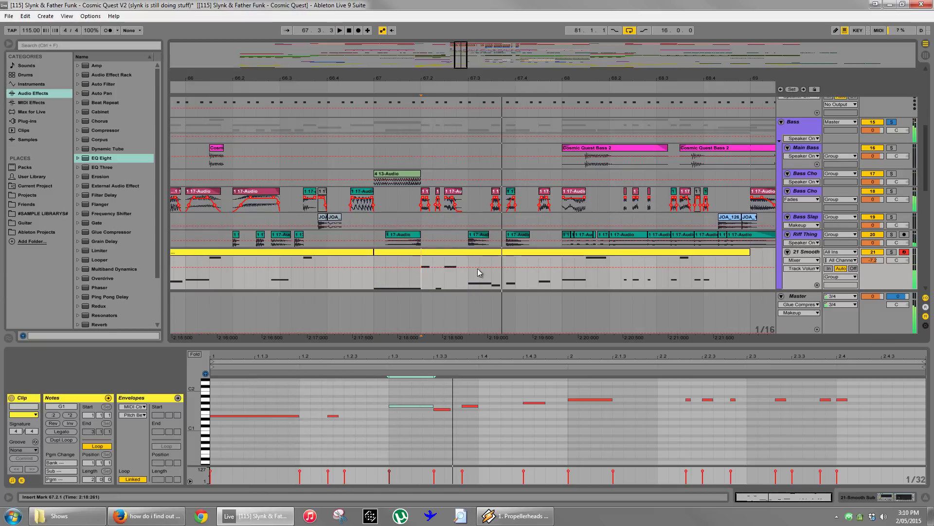
scroll(480, 270, up, 5)
scroll(485, 263, down, 7)
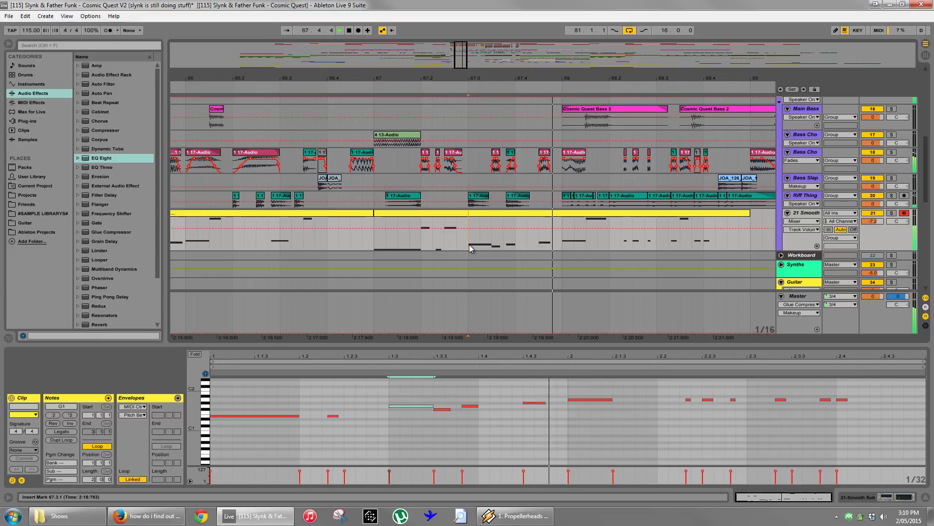
key(space)
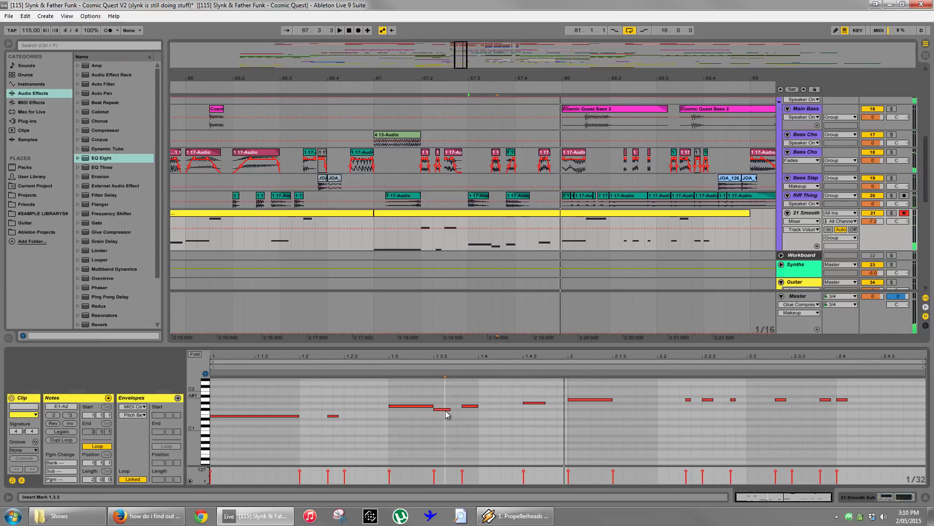
Raise the short note at 1.3.3 to G1, shorten the 1.3.1 note to end at 1.3.2, and play the result.
click(444, 410)
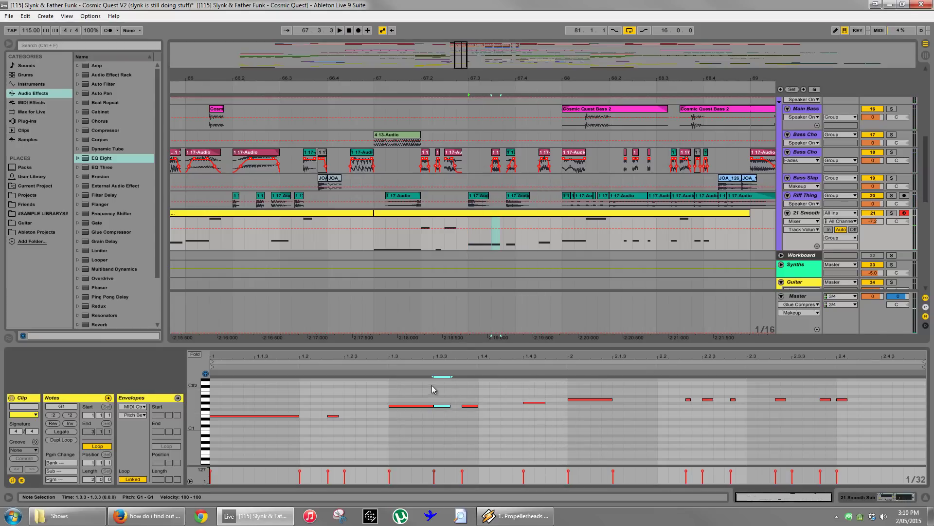
drag(433, 406, 411, 405)
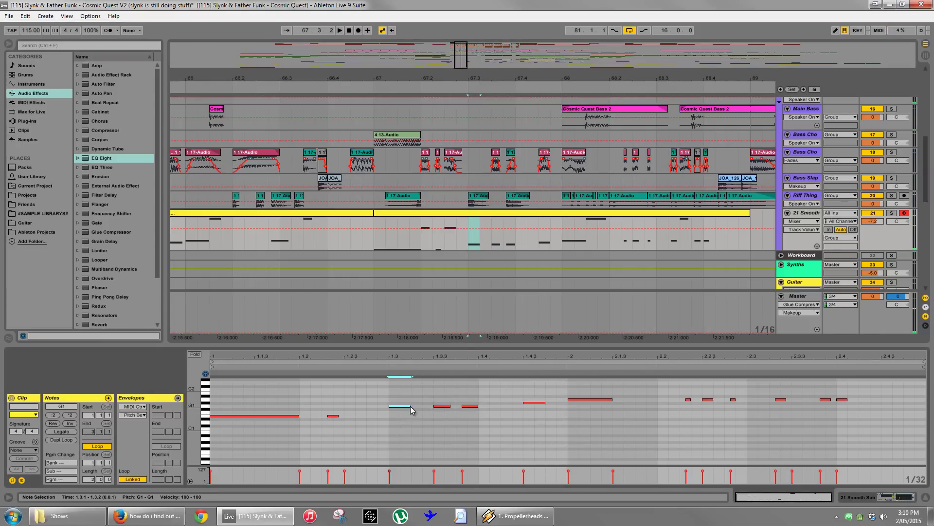
key(space)
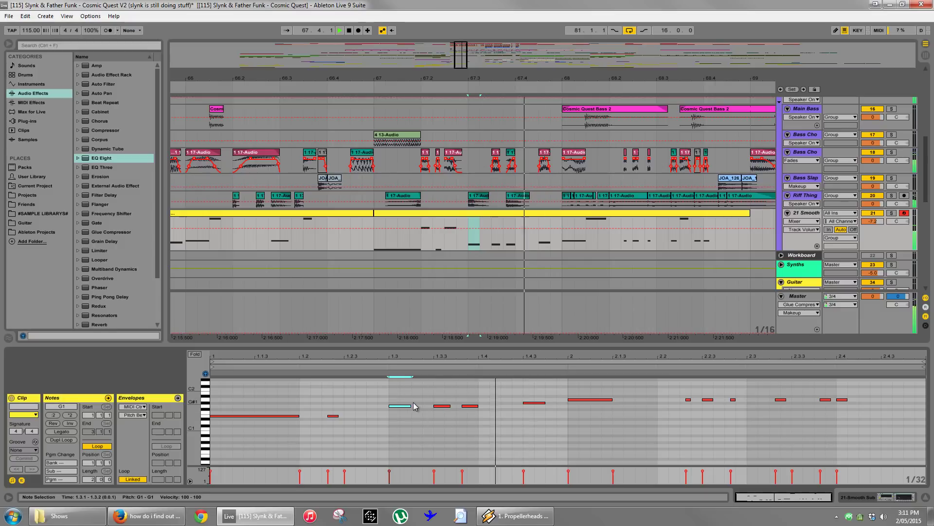
Listen to the sub line against the bass tracks from 65.1.1.
key(space)
drag(404, 81, 404, 76)
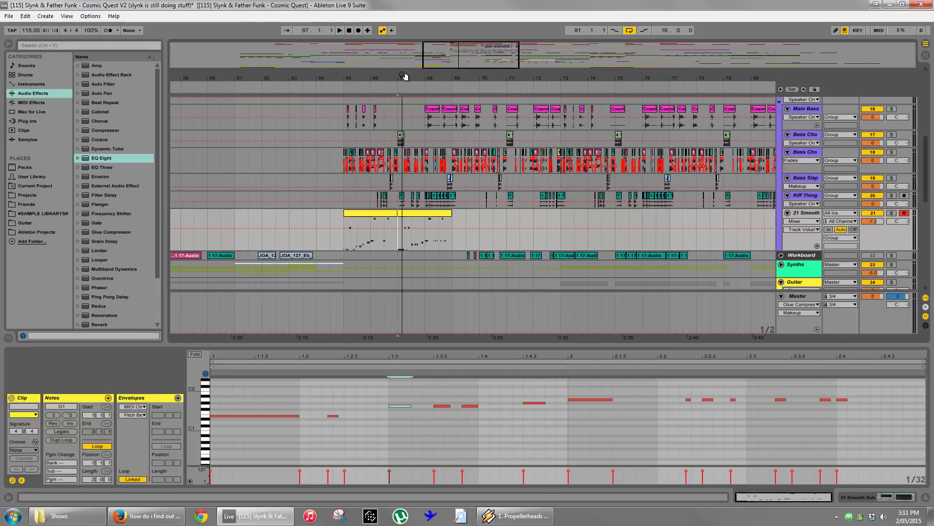
click(351, 244)
key(space)
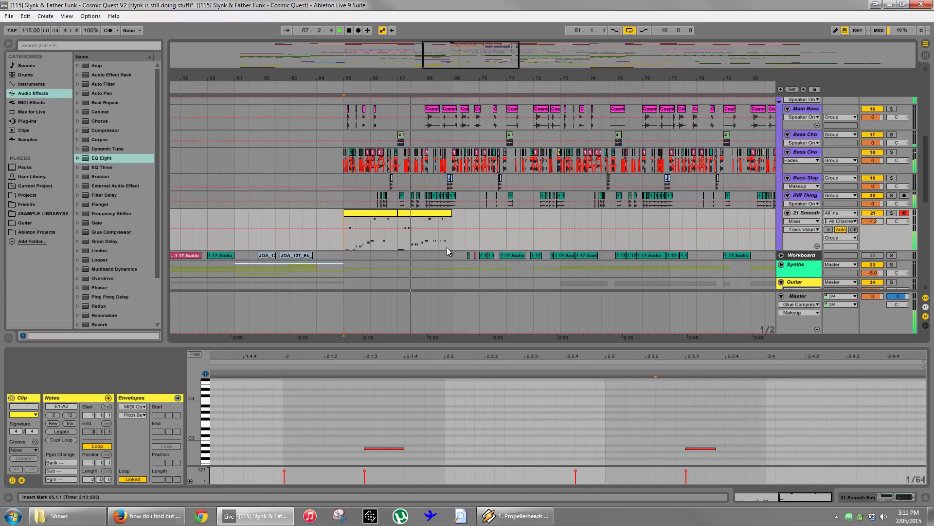
On the Bass Slap track, bypass the last EQ Eight and reshape the first: low cut about 89 Hz, 13 dB boost at 120 Hz.
click(803, 178)
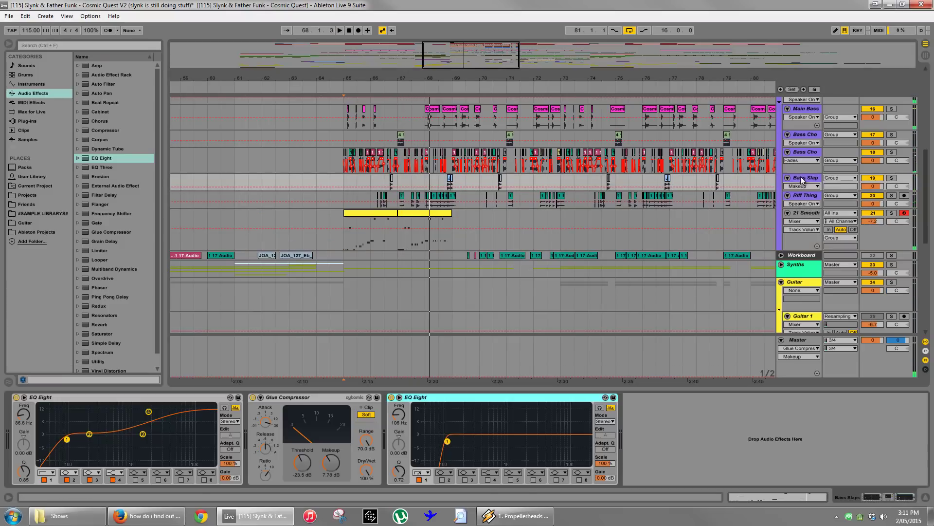
click(391, 397)
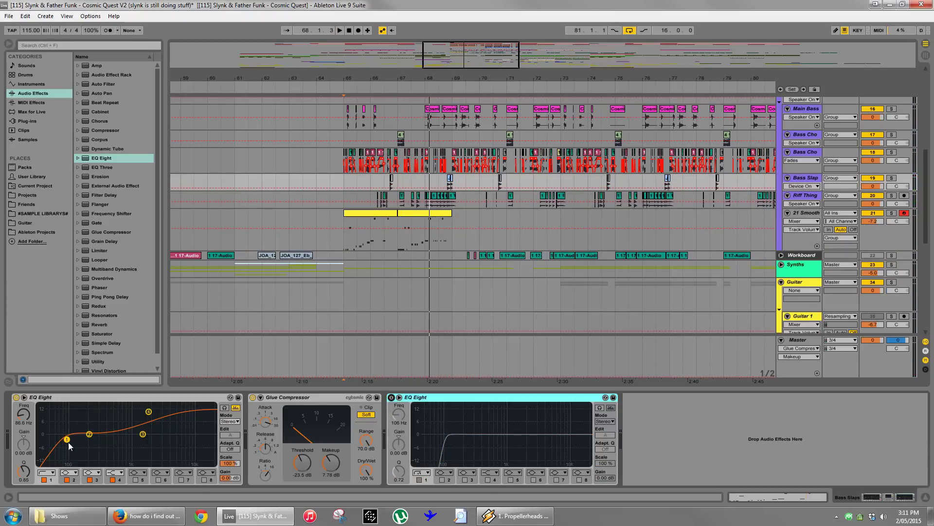
drag(67, 439, 60, 414)
key(space)
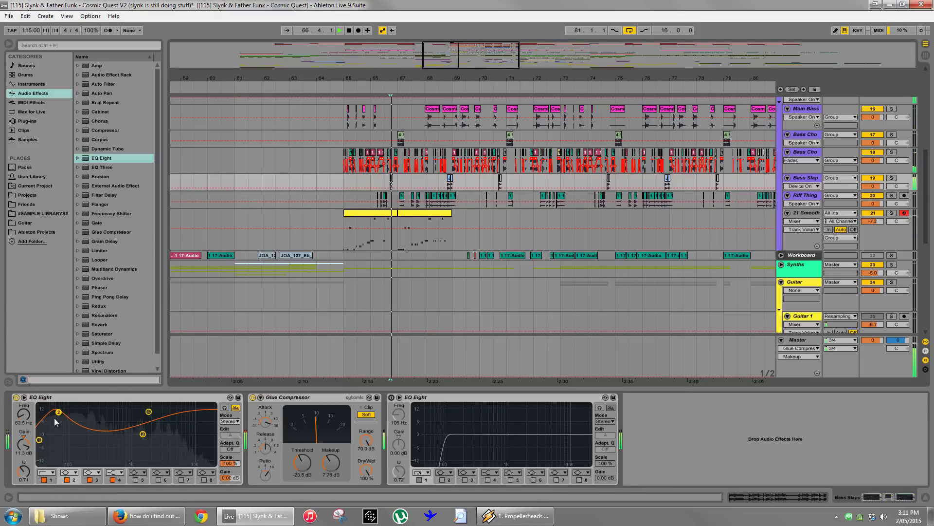
drag(58, 412, 76, 405)
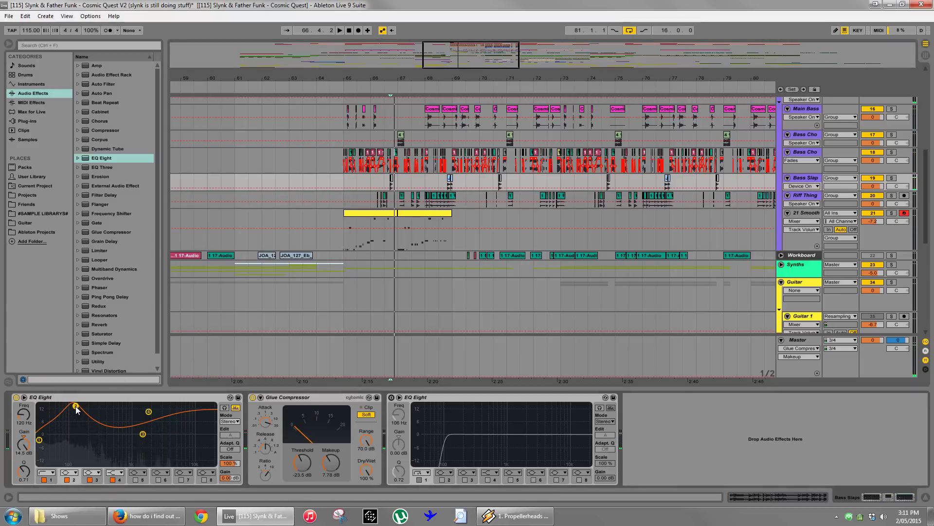
drag(39, 440, 67, 440)
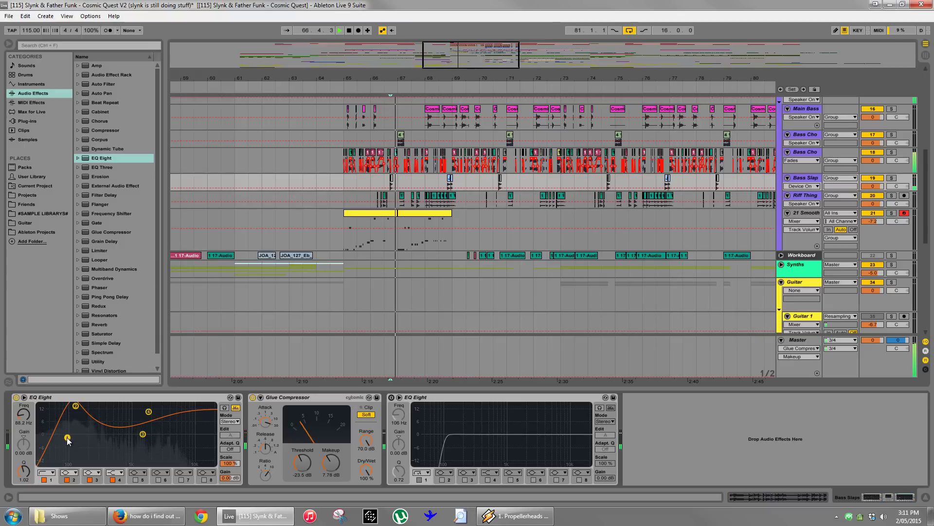
drag(75, 405, 76, 412)
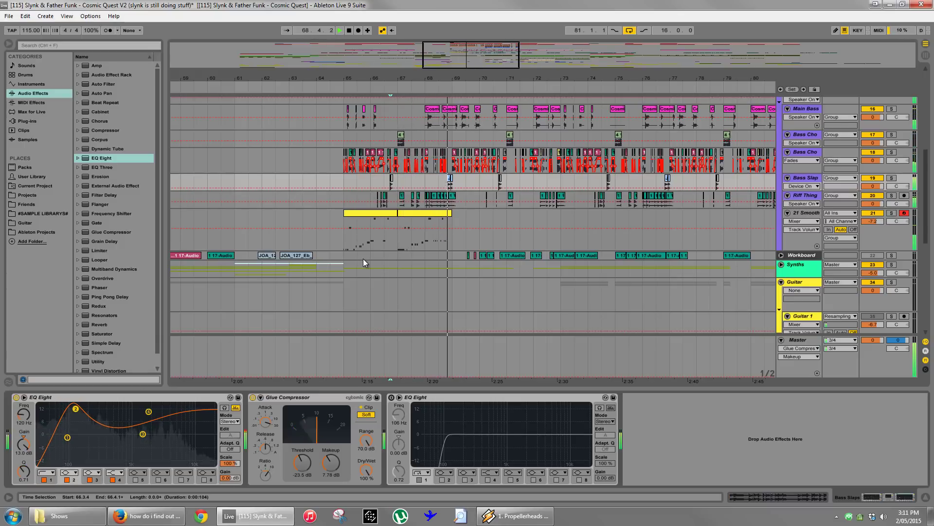
Play the bass section from 65.1.1 to check the Bass Slap's new EQ in context.
click(416, 204)
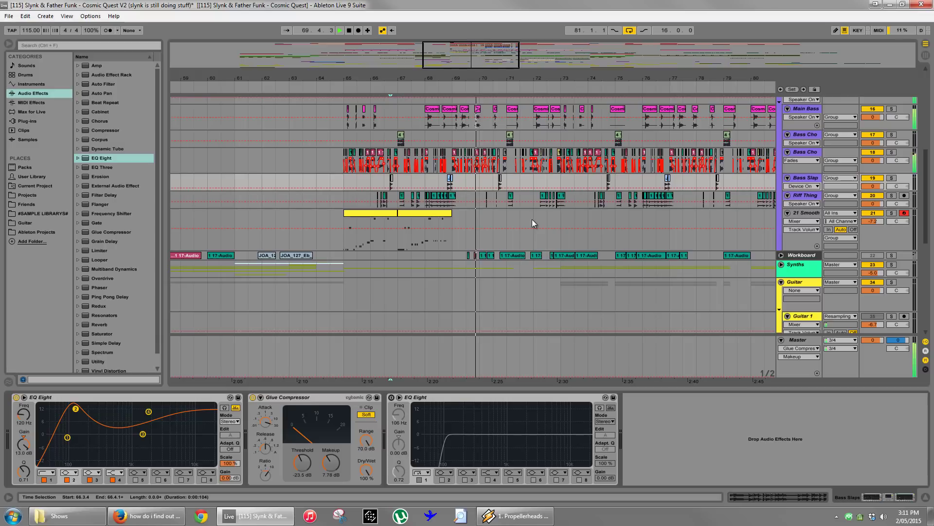
click(343, 182)
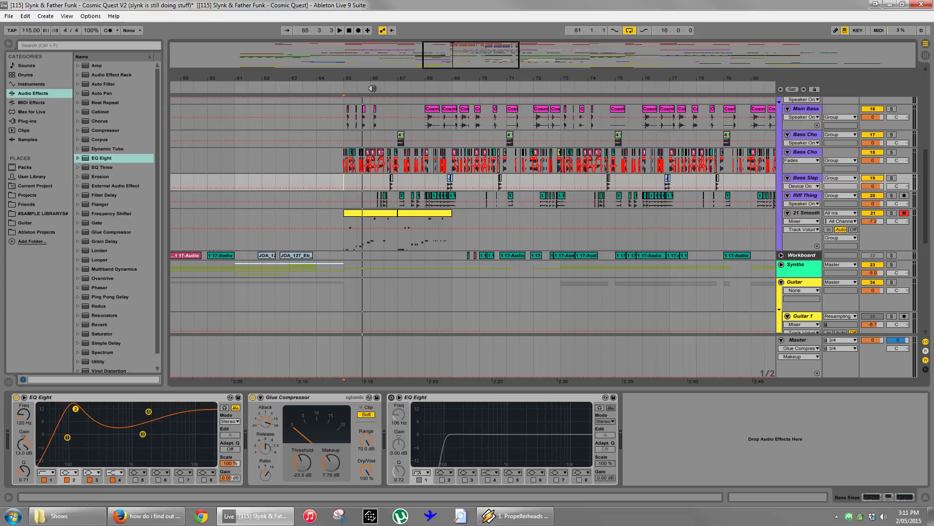
drag(375, 78, 383, 82)
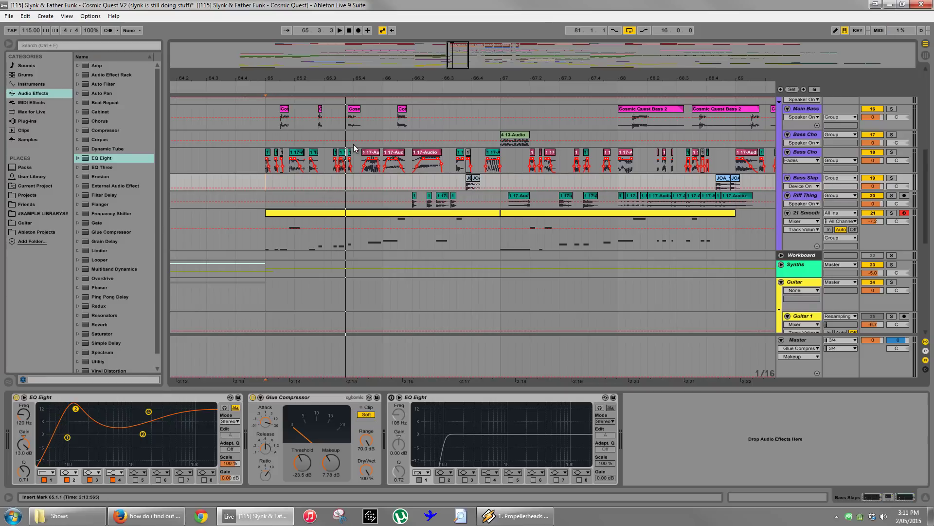
drag(392, 75, 386, 53)
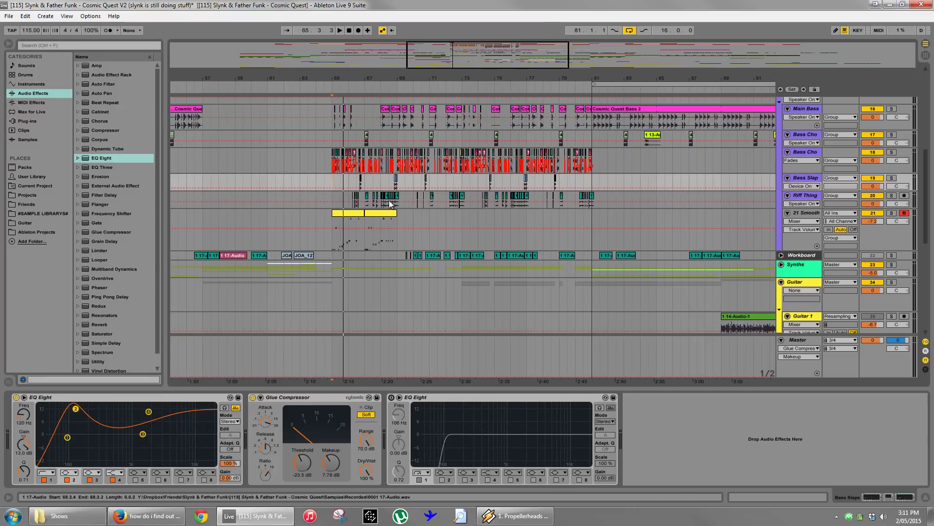
Copy both Smooth Sub clips from bar 65 to 81.1.1.
click(382, 219)
shift+click(354, 219)
drag(354, 219, 613, 223)
Deactivate the Main Bass clip at 81.1.1 and play the copied sub line from that point.
click(674, 110)
key(0)
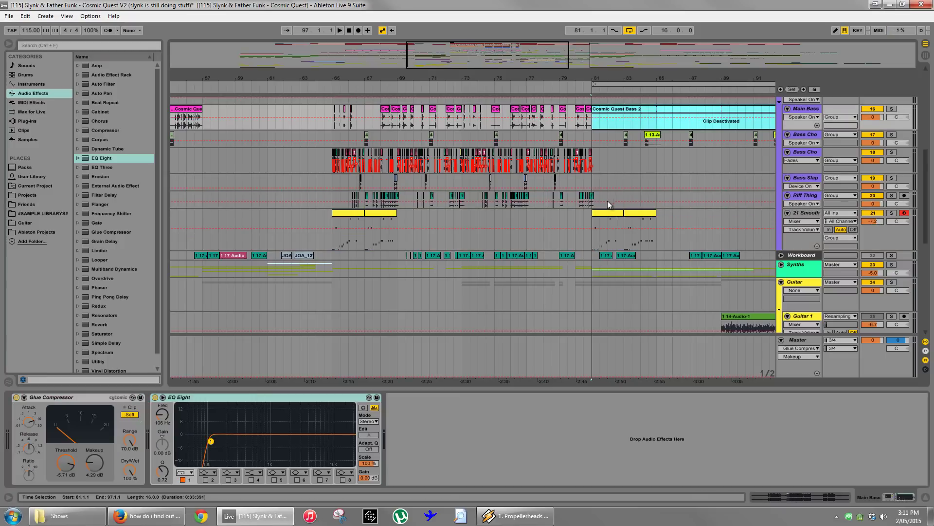
click(592, 181)
key(space)
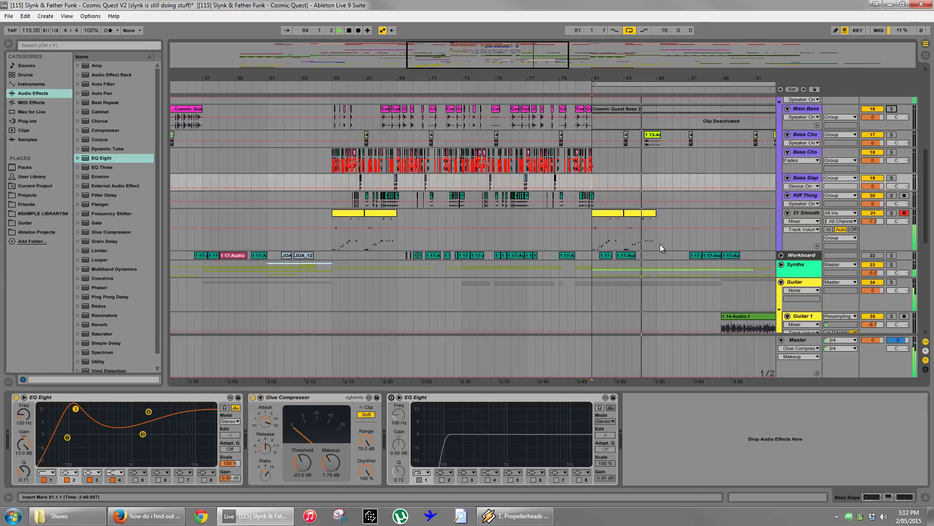
click(593, 248)
key(space)
Remove the sub clip copies at bar 81 and copy the Smooth Sub clip at 65.1.1 to 69.1.1.
click(593, 247)
click(403, 224)
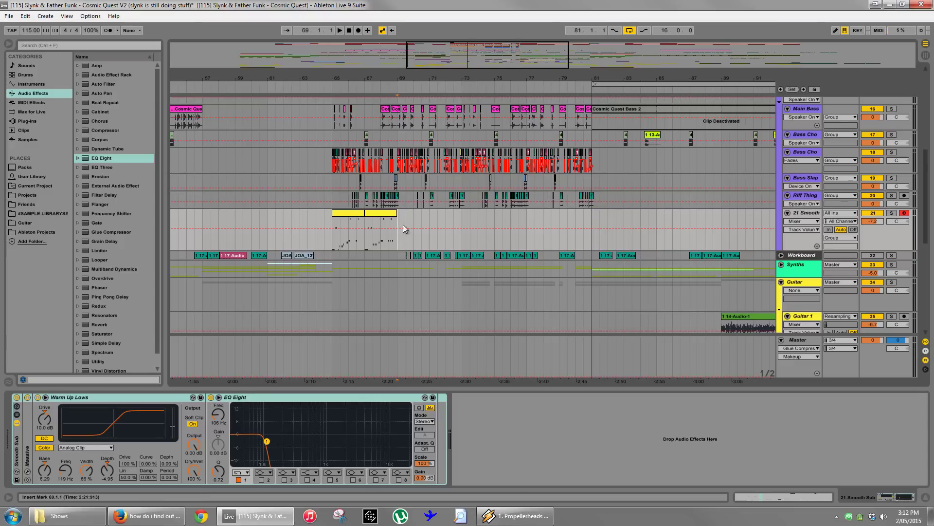
drag(406, 81, 406, 81)
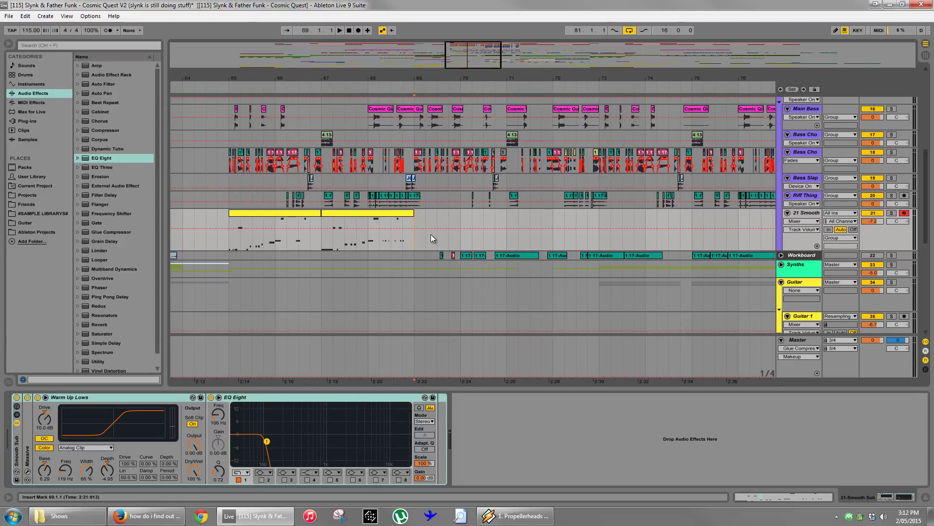
click(364, 213)
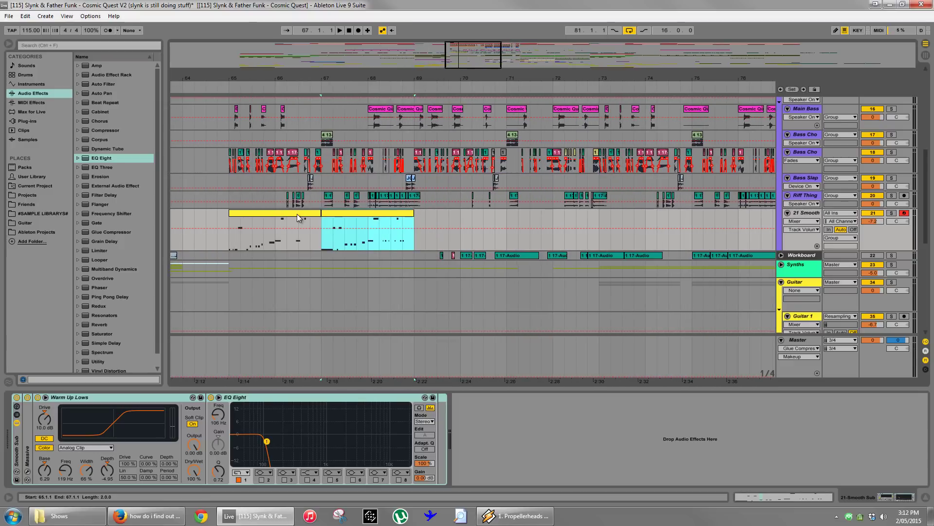
click(273, 213)
drag(273, 213, 460, 217)
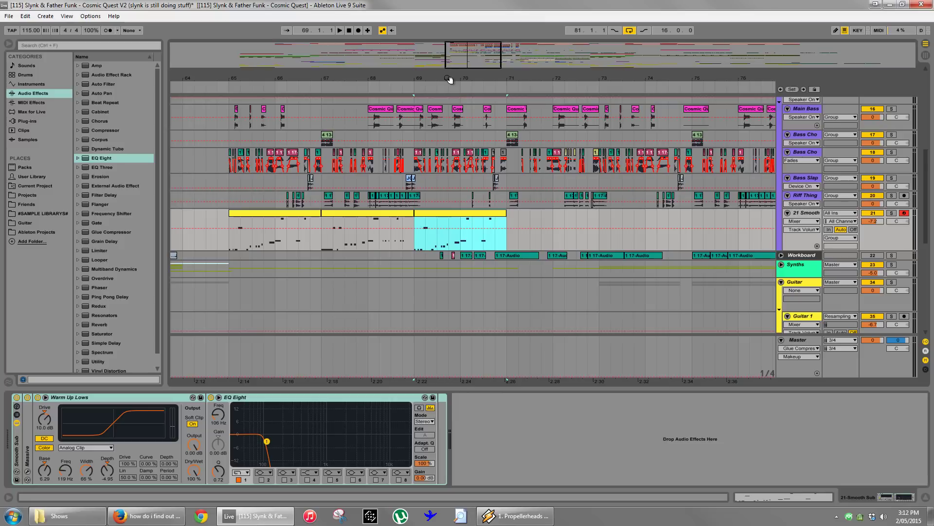
Open the sub clip at 69.1.1 for note editing and play it against the bass.
drag(449, 79, 448, 129)
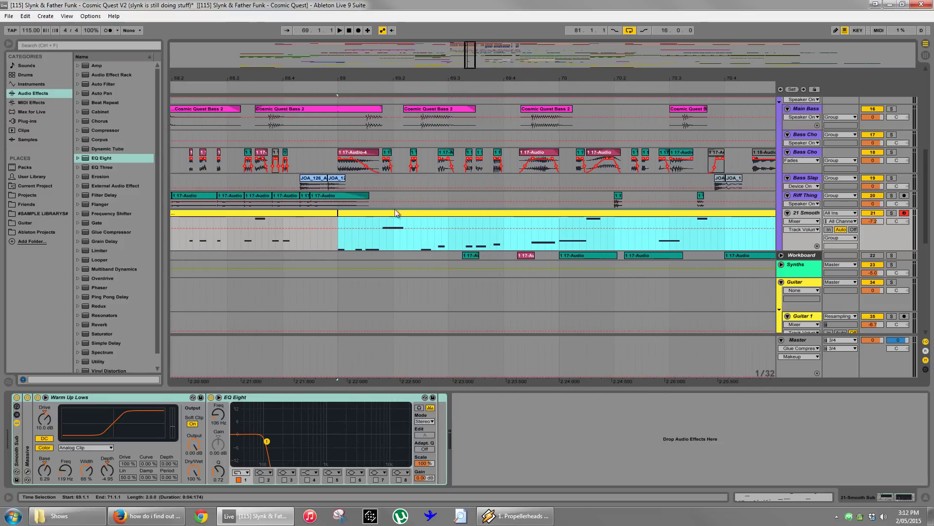
double_click(363, 215)
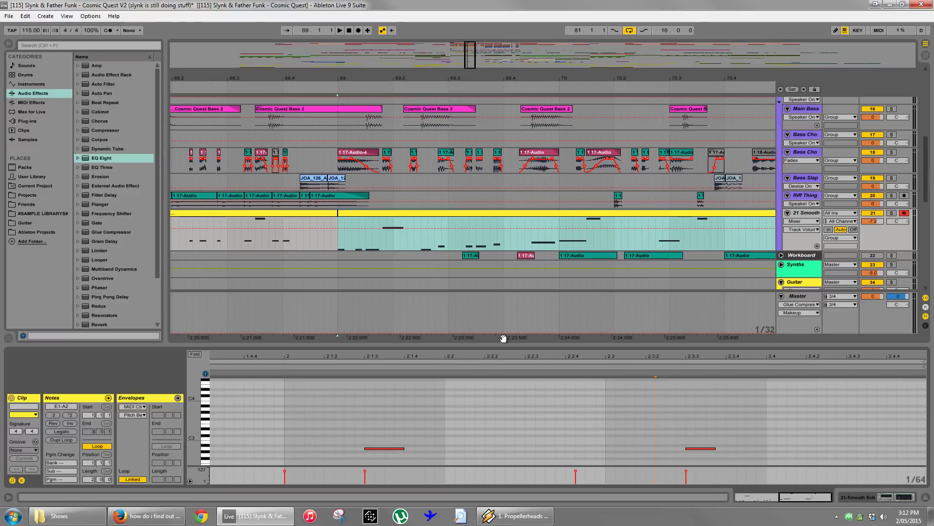
key(space)
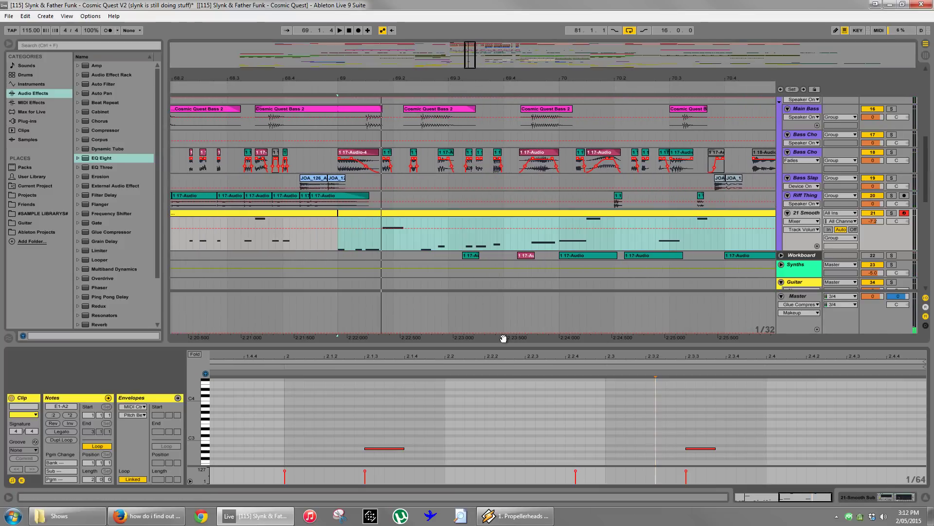
Lengthen the first E1 note of the clip at 69.1.1 over the second short note and play the result.
drag(358, 357, 358, 356)
scroll(462, 430, down, 5)
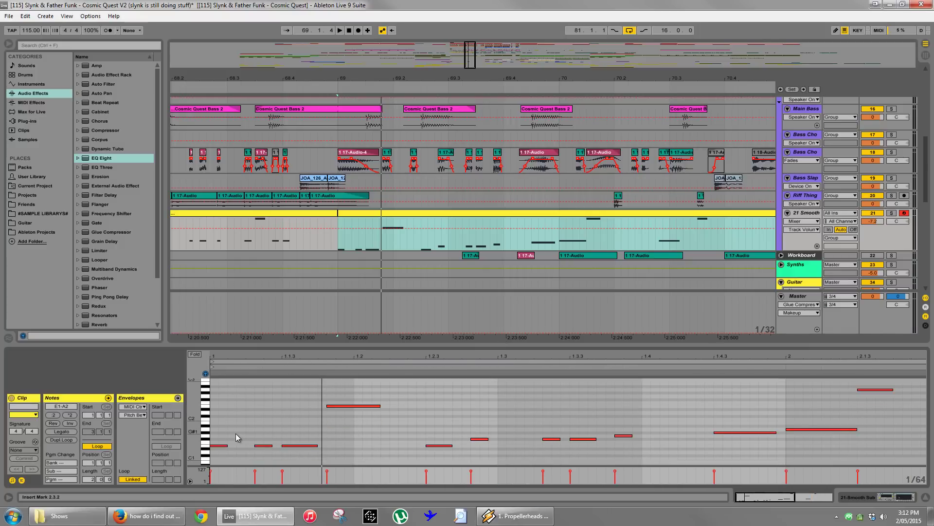
click(222, 446)
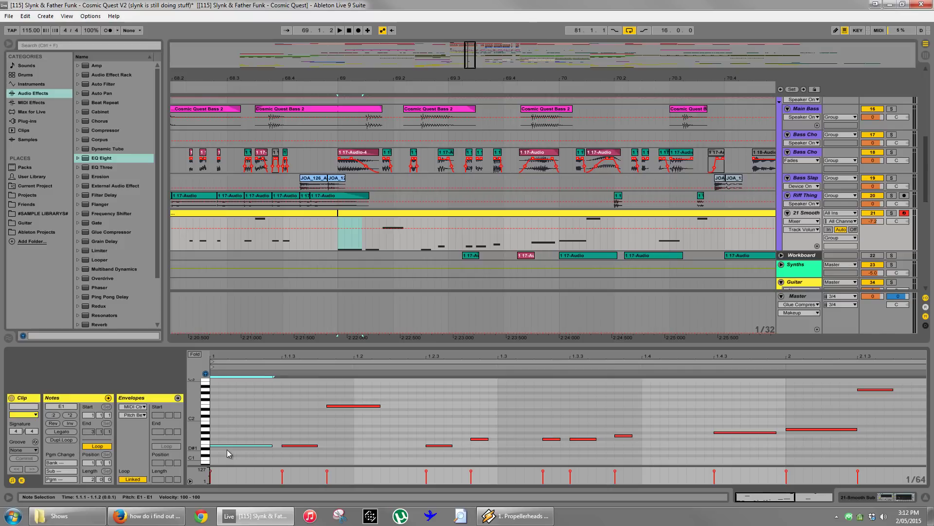
key(space)
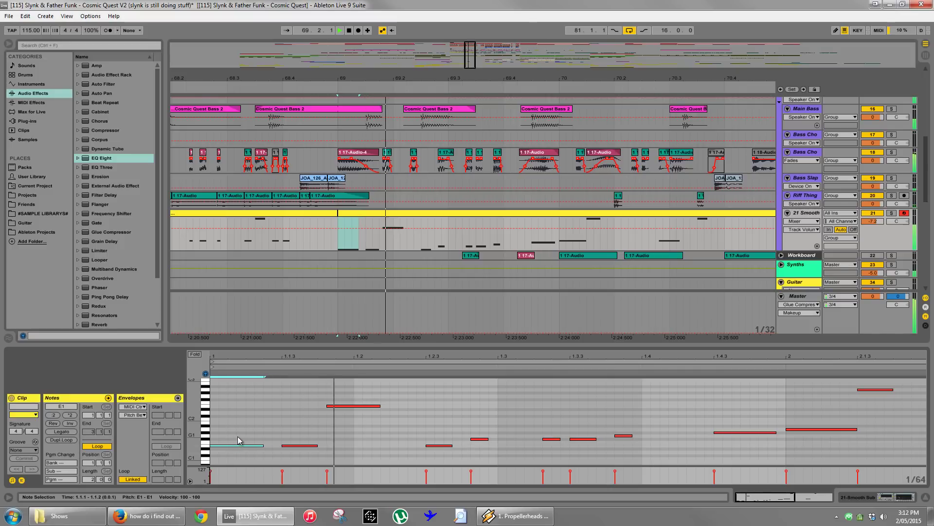
Shorten the E2 note at 1.1.4 to match the short bass chop.
drag(327, 396, 340, 414)
key(shift+Left)
key(shift+Left)
key(shift+Left)
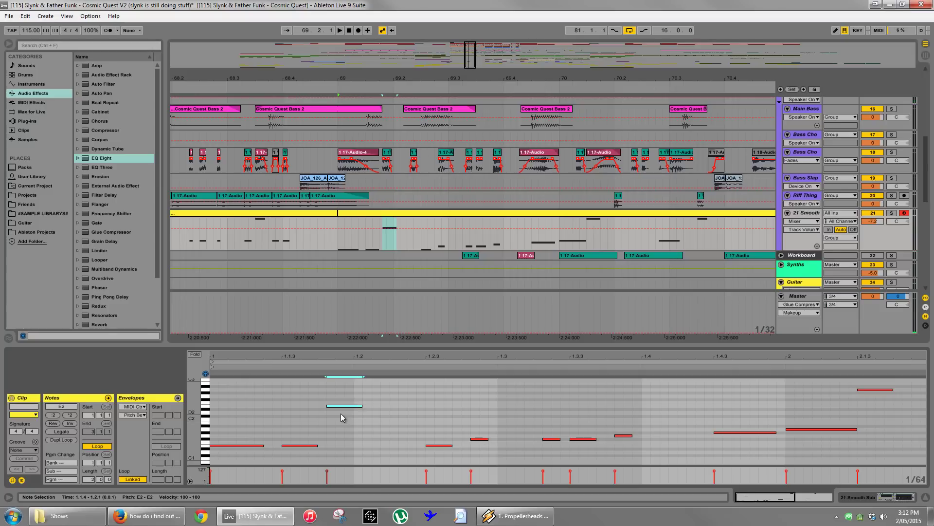
Duplicate the E2 note, move the copy within 1.2.2 onto the next bass chop, and shorten it.
key(ctrl+d)
key(Right)
key(Right)
key(Right)
key(Right)
key(Right)
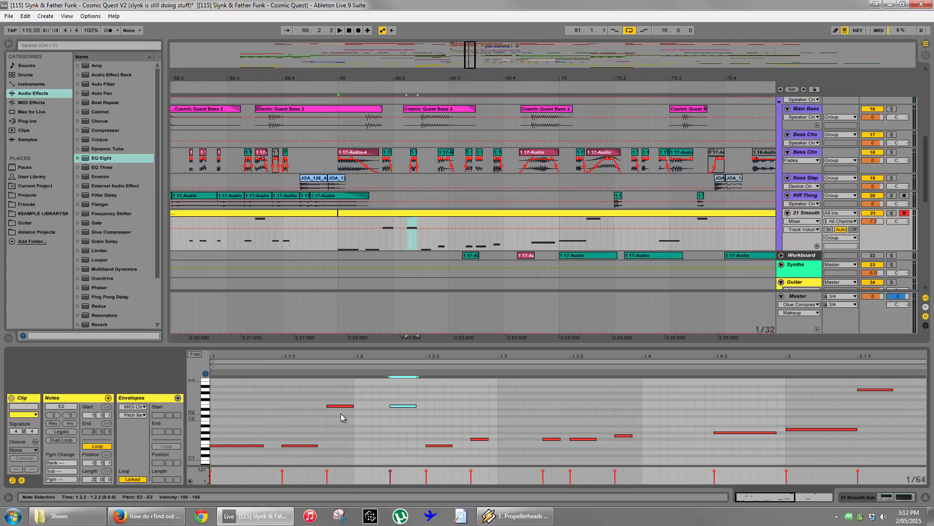
key(shift+Left)
Lengthen the E1 note at 1.2.3 to meet the F#1 note at 1.2.4 and play the result.
drag(407, 405, 475, 434)
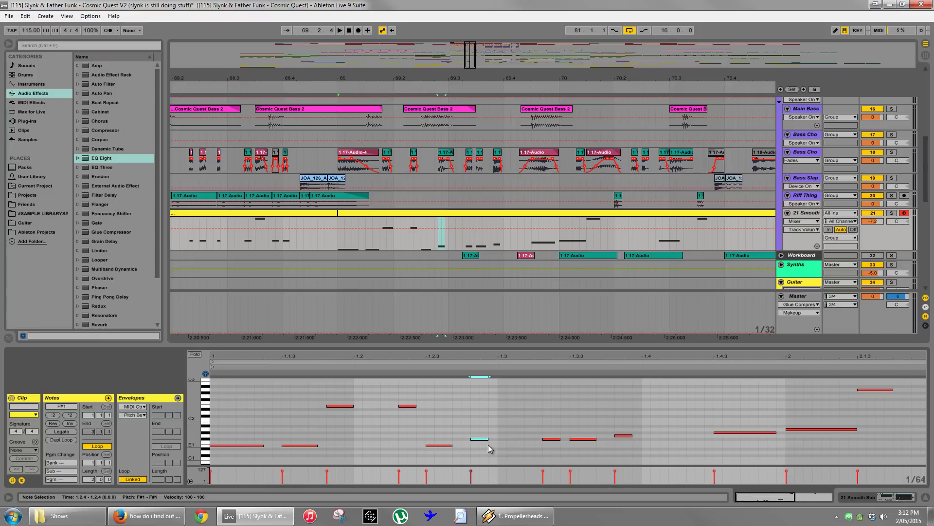
click(444, 445)
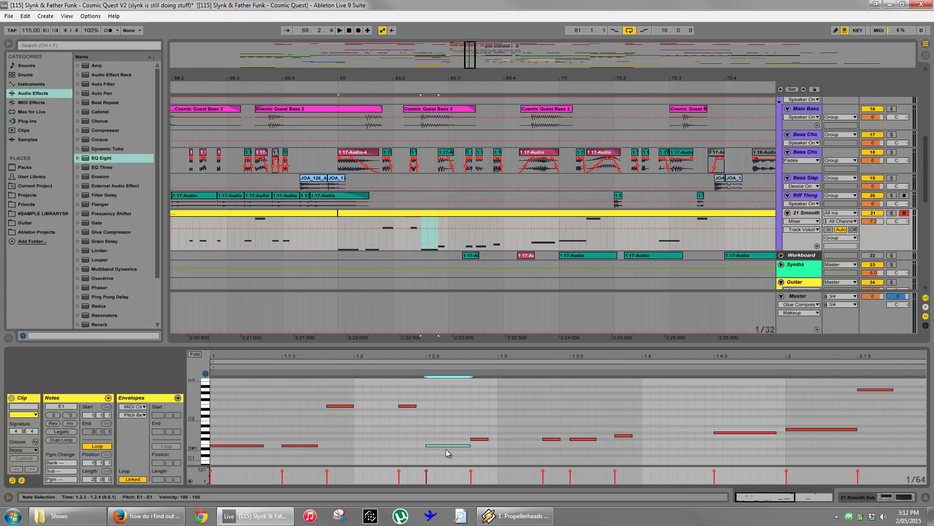
key(space)
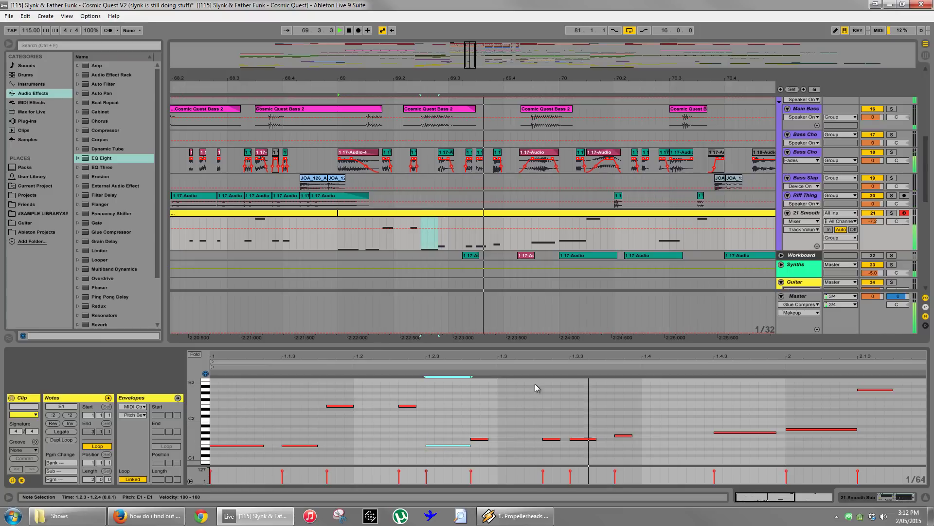
Shorten the F#1 note at 1.3.3 to match its bass chop.
drag(487, 79, 409, 115)
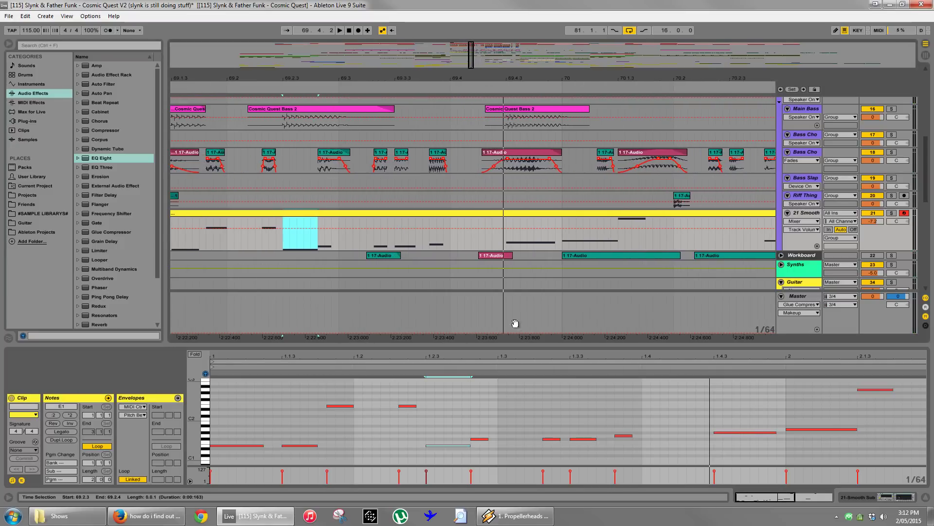
click(580, 439)
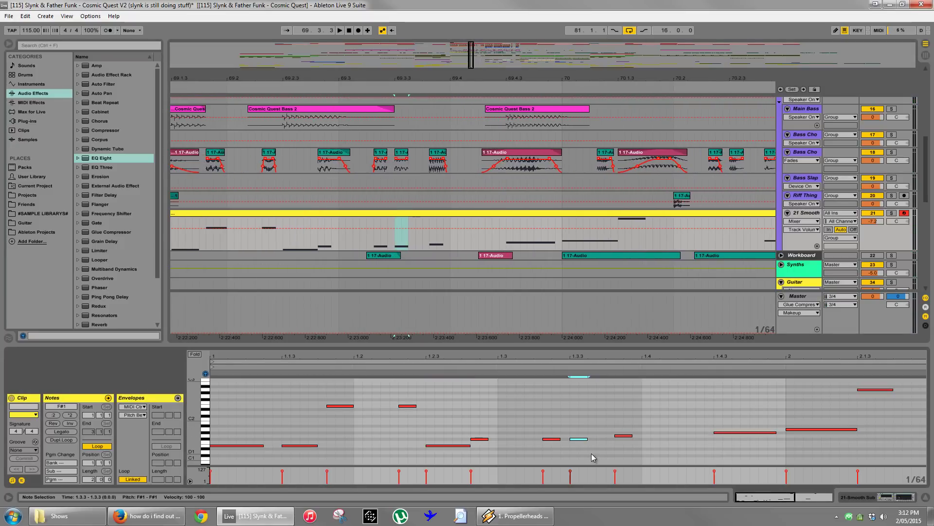
scroll(696, 358, down, 3)
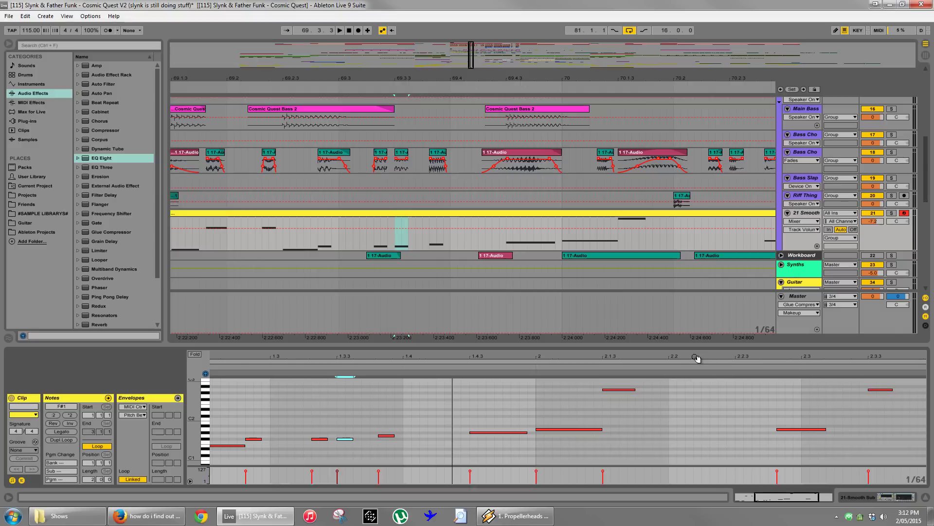
Listen to the sub line from the G#1 note at 1.4.3 against the bass clips up to bar 70.
click(477, 432)
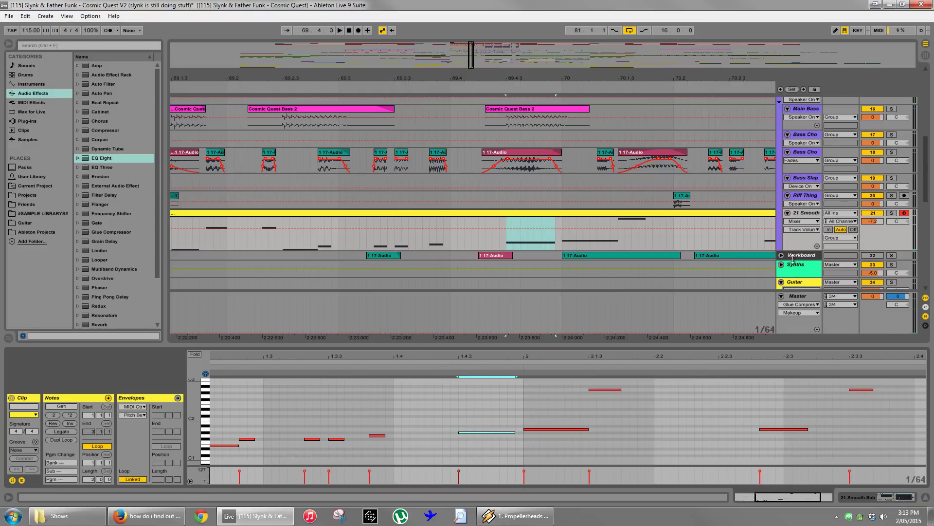
key(space)
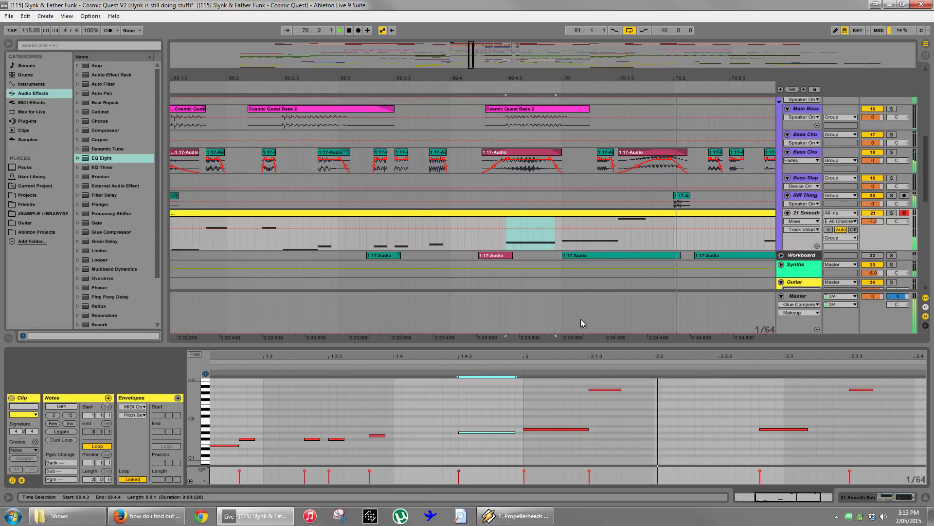
key(space)
drag(730, 78, 653, 77)
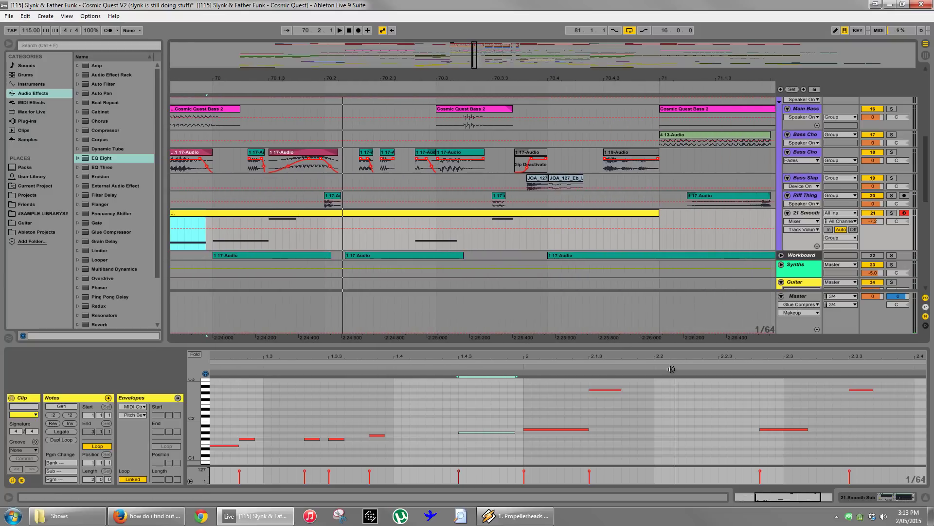
Listen to the sub line from bar 70 and shorten the A1 note at 2.1 to match its bass chop.
drag(673, 358, 674, 357)
click(585, 378)
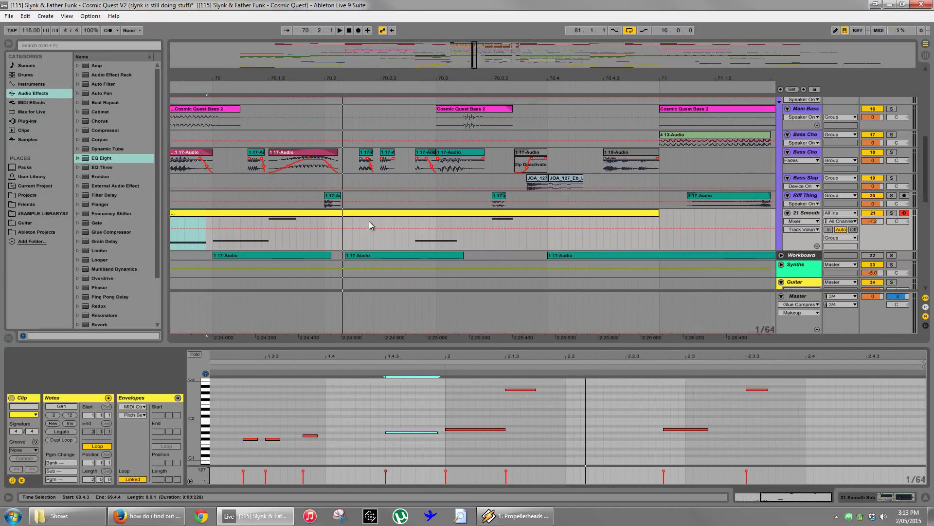
click(213, 234)
key(space)
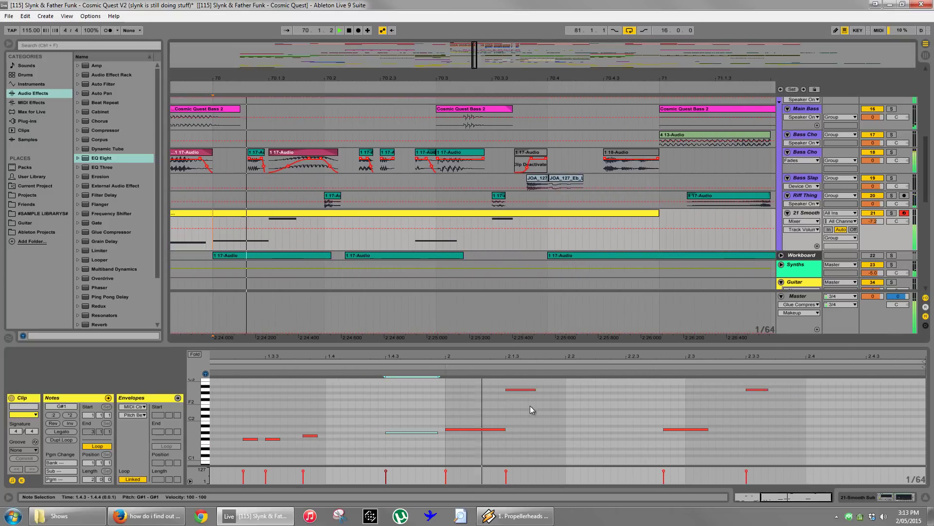
key(space)
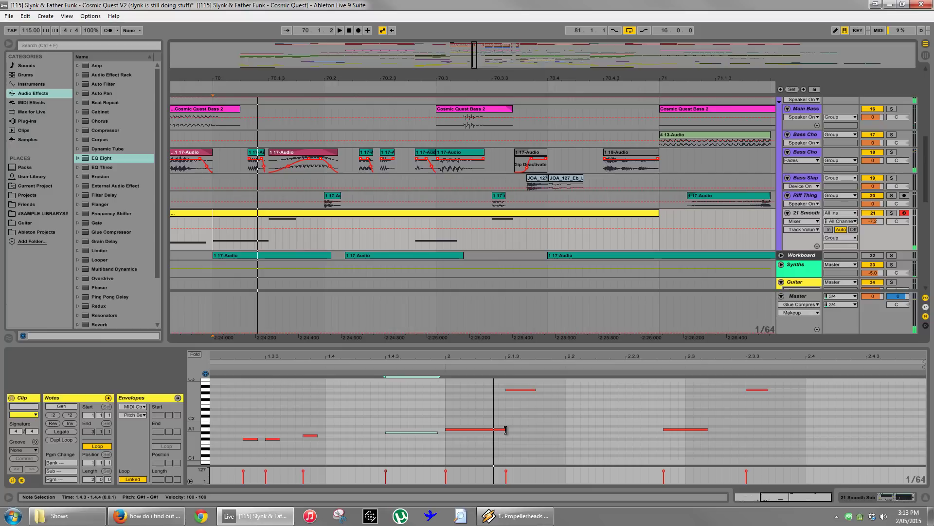
click(502, 430)
drag(501, 429, 483, 430)
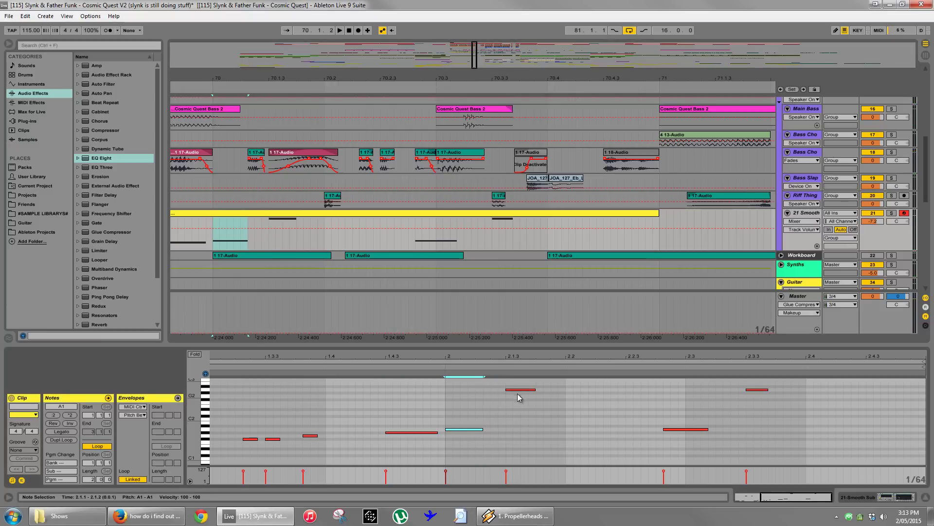
Move the A2 note at 2.1.3 earlier onto the bass chop in 2.1.2 and shorten it.
click(510, 390)
key(Left)
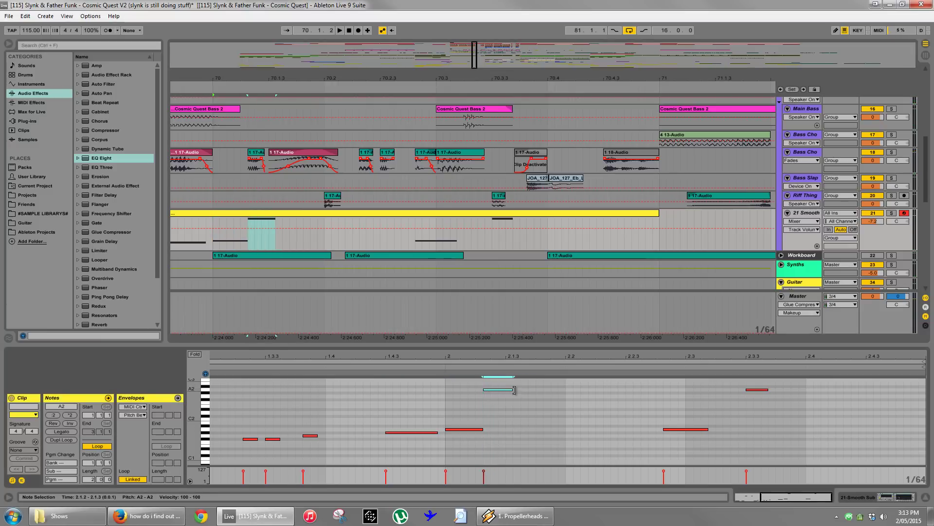
drag(514, 390, 496, 389)
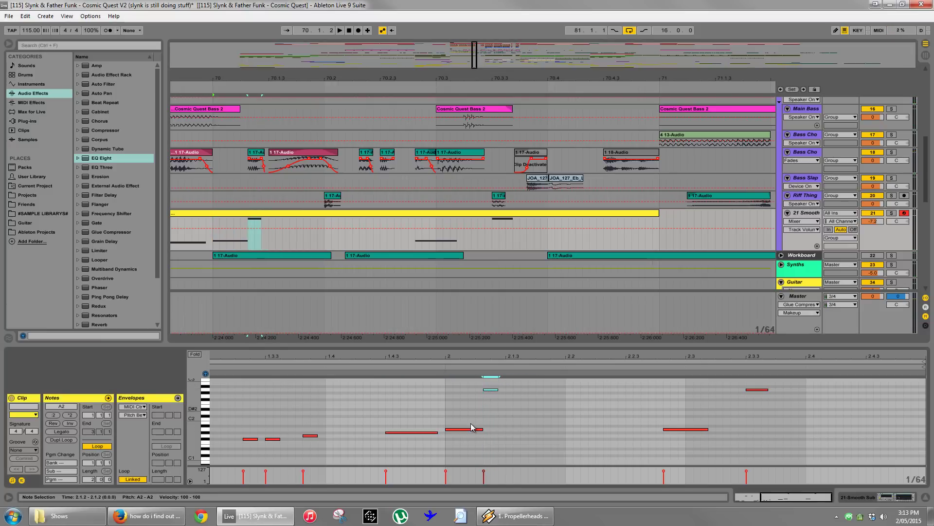
Copy the A1 note at 2.1 to 2.1.3, lengthen the copy to reach 2.2, and play the result.
double_click(533, 428)
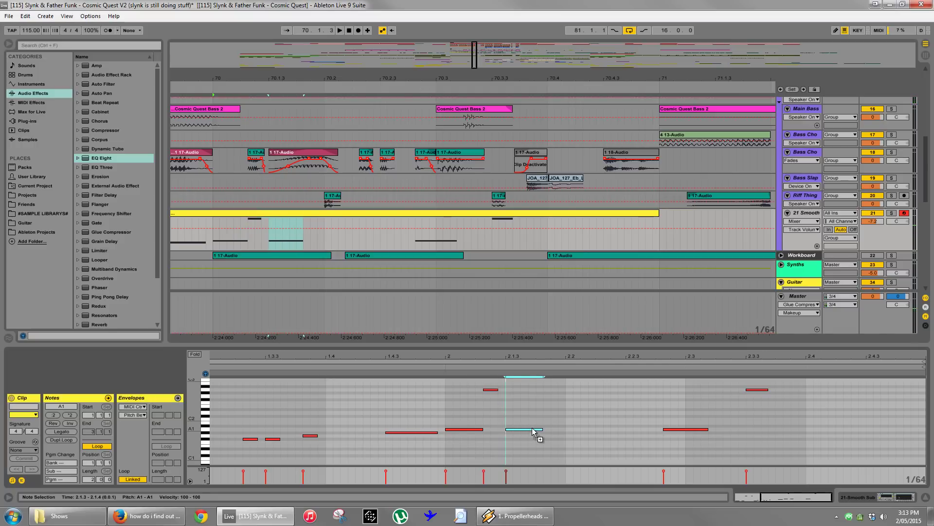
drag(532, 428, 532, 429)
key(shift+Right)
key(space)
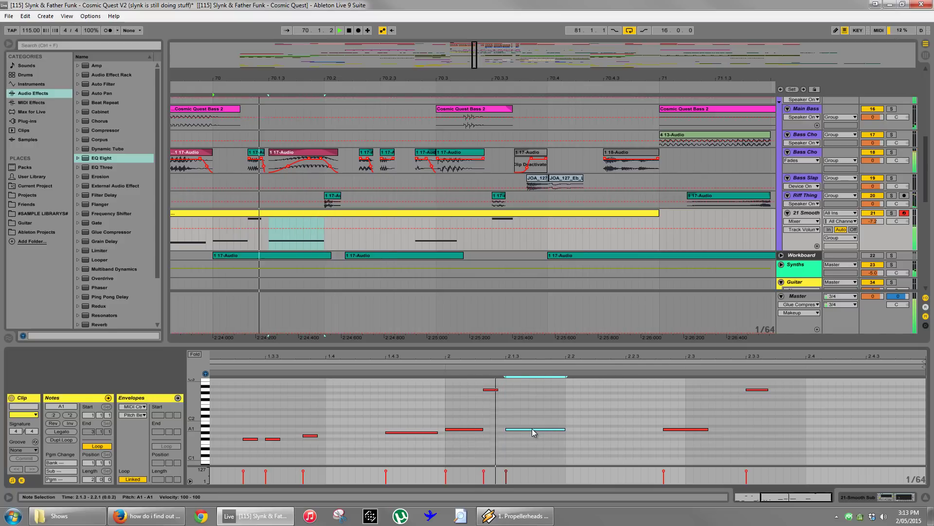
key(space)
Duplicate the A1 note to 2.2, shorten the copy, raise it an octave to A2, and play the line.
key(ctrl+d)
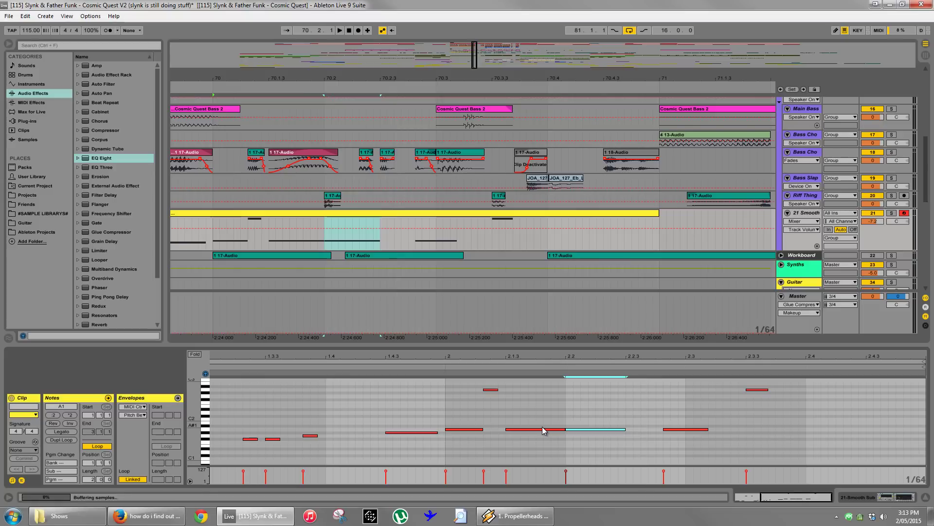
key(shift+Left)
key(shift+Left)
key(shift+Left)
key(shift+Left)
key(shift+Left)
key(shift+Left)
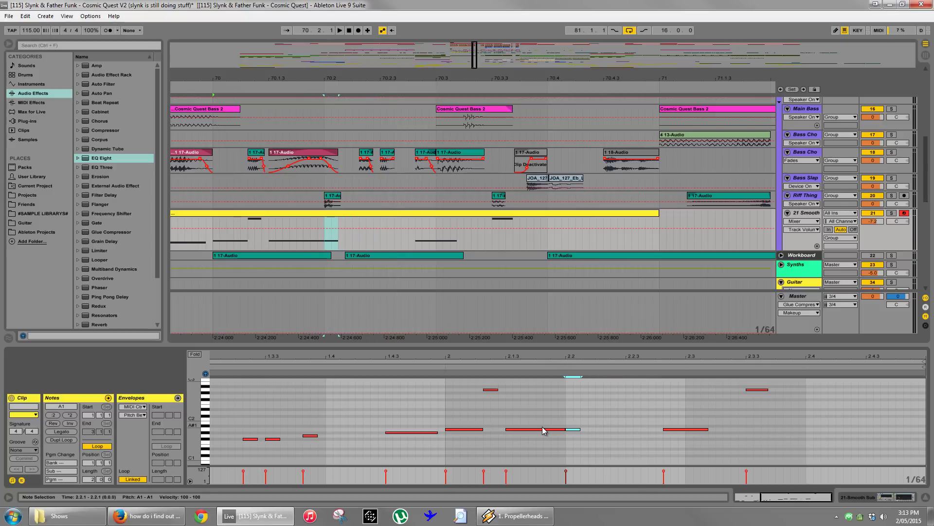
key(shift+Up)
key(space)
key(shift+Right)
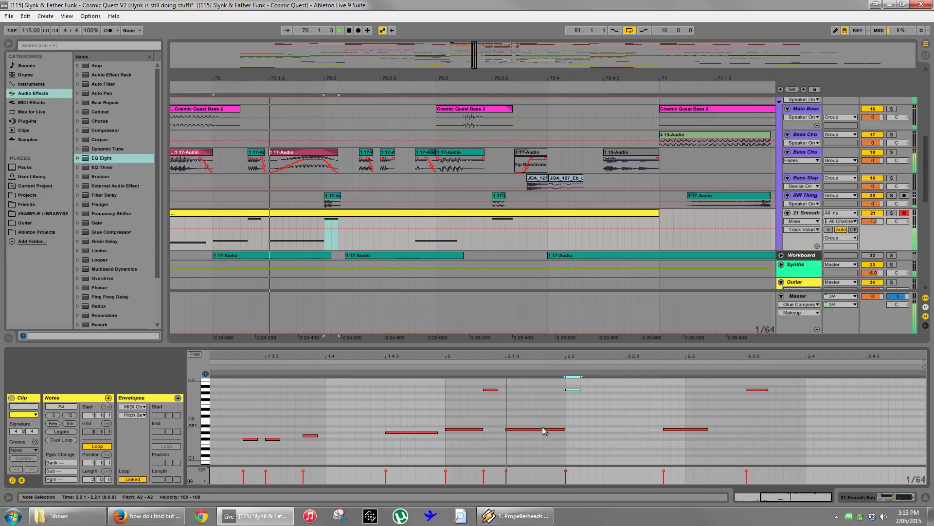
key(space)
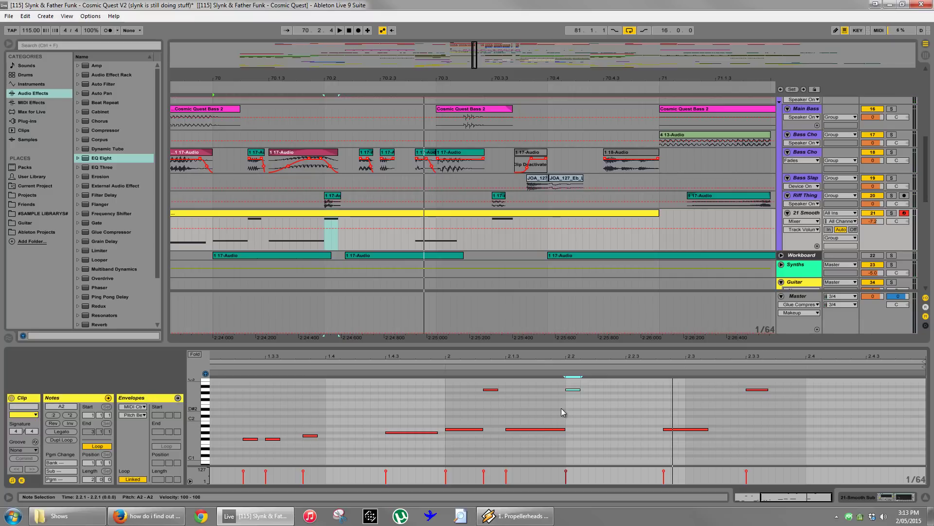
Duplicate the short A2 note to add a short A1 note in 2.2.2 and a short A2 note at 2.2.3.
key(ctrl+d)
key(Right)
key(shift+Down)
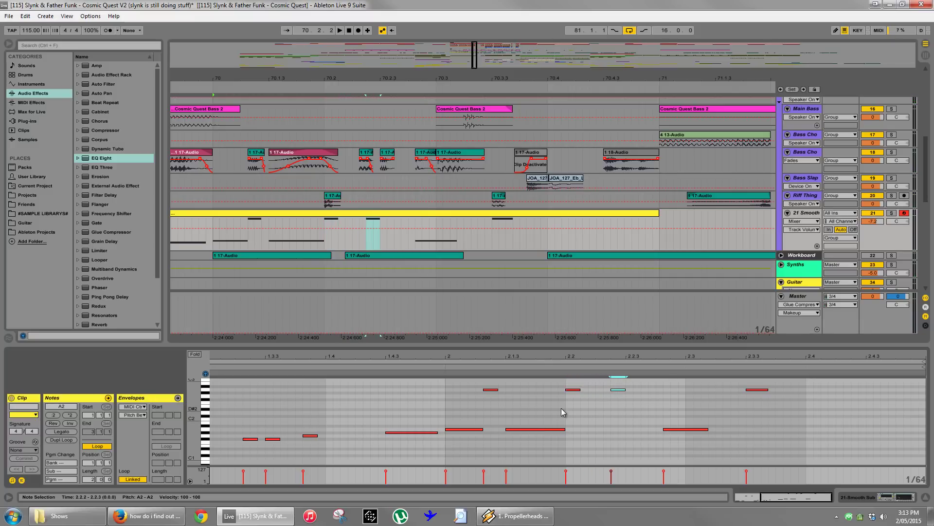
key(ctrl+d)
key(shift+Up)
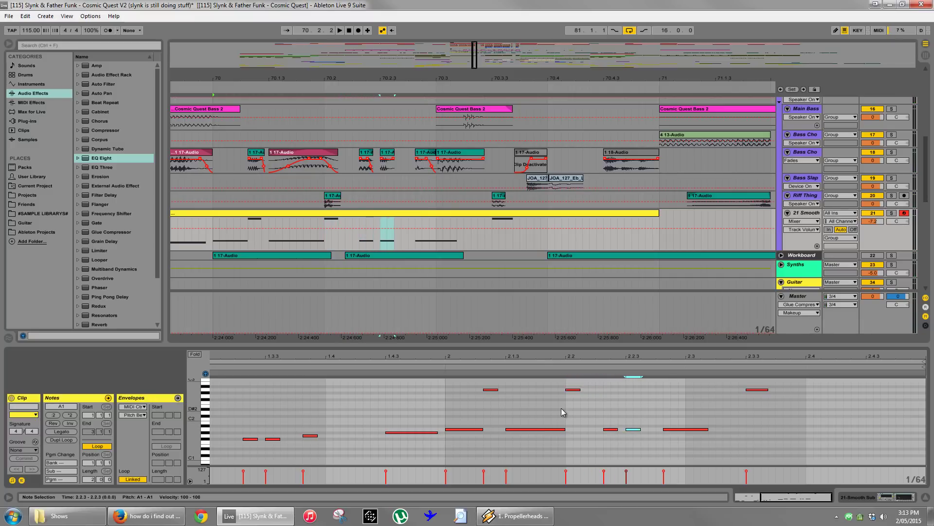
Duplicate the A2 note into 2.2.4, lower the copy to A1, extend it to 2.3, and play the line.
key(ctrl+d)
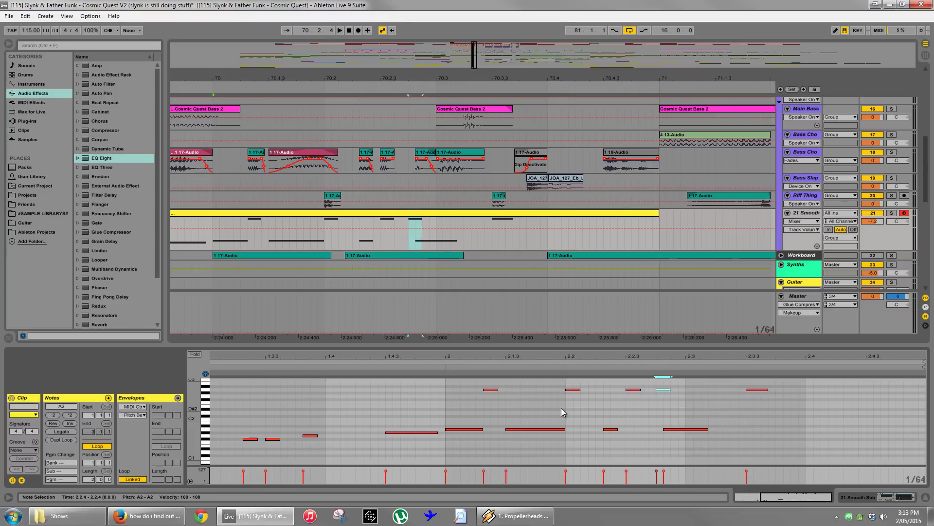
key(shift+Down)
key(shift+Right)
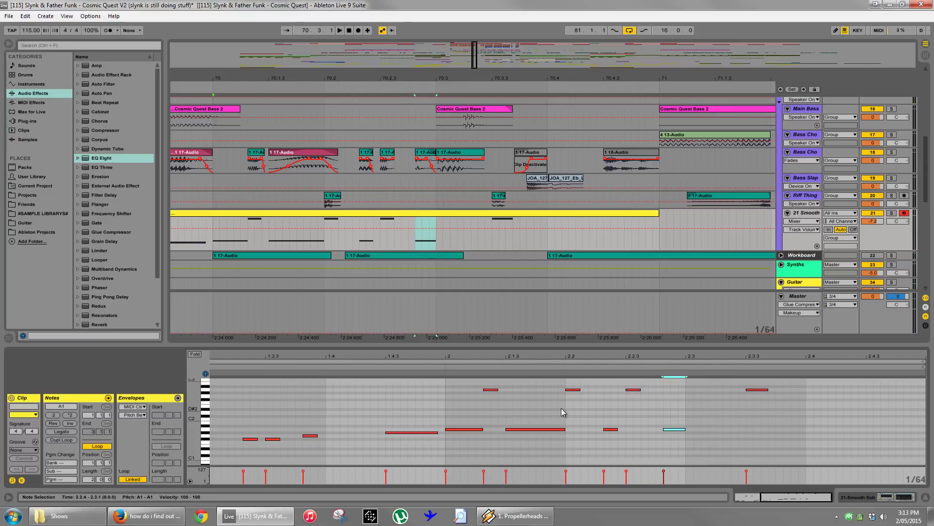
key(space)
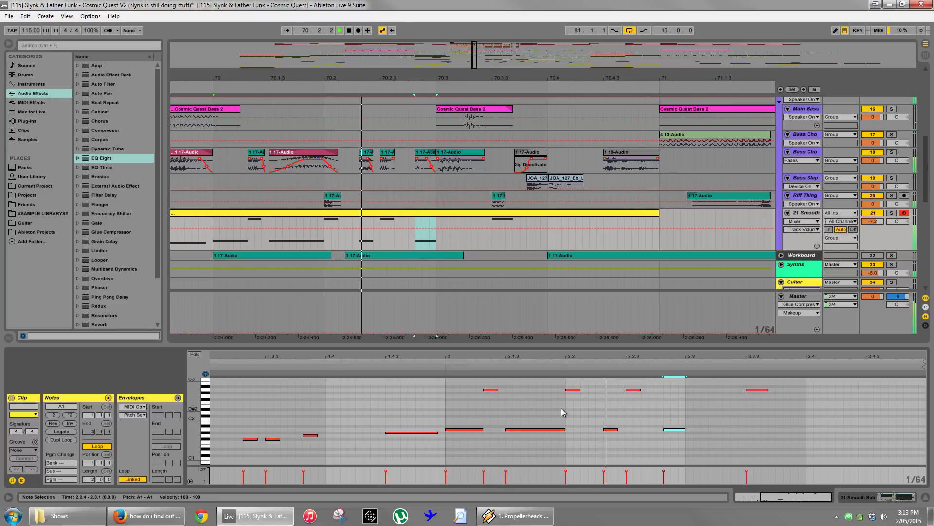
key(space)
Duplicate the A1 note in 2.2.4 to 2.3, lengthen the copy by one grid step, and play the line.
key(ctrl+d)
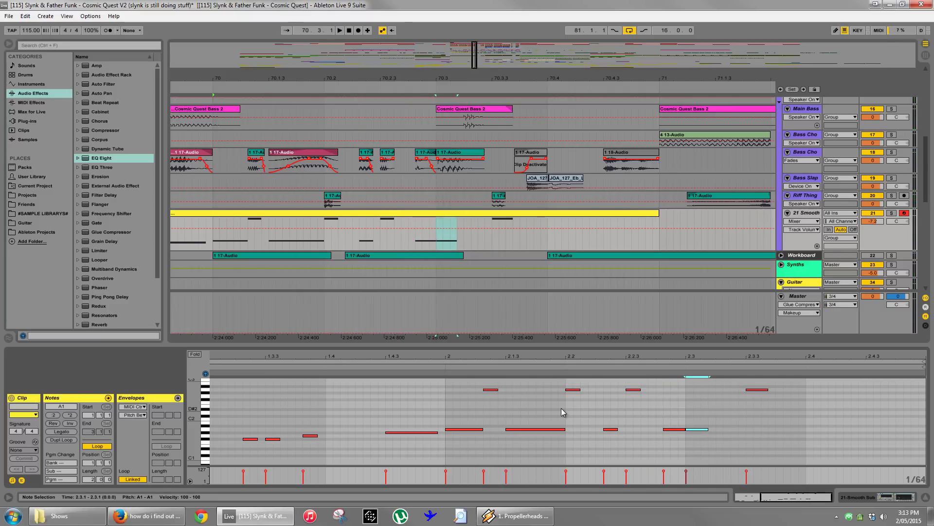
key(Up)
key(Up)
key(Up)
key(Down)
key(Down)
key(Down)
key(space)
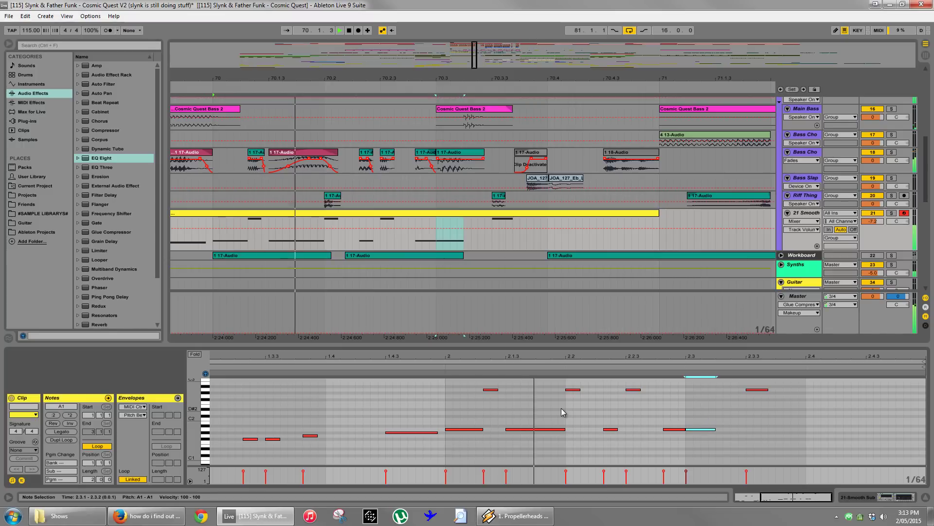
key(space)
Duplicate the A1 note at 2.3 to 2.3.2, shorten the copy, and duplicate it again to 2.3.3.
key(ctrl+d)
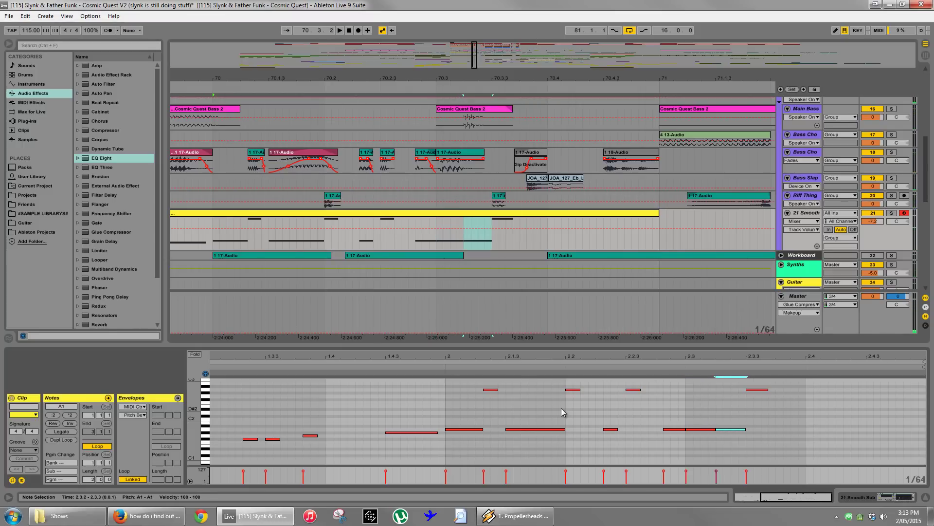
key(shift+Left)
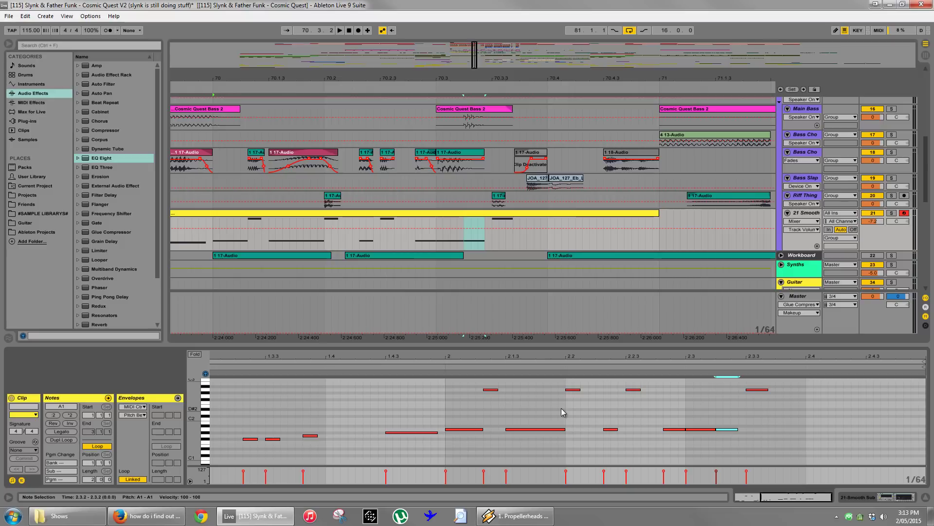
key(ctrl+d)
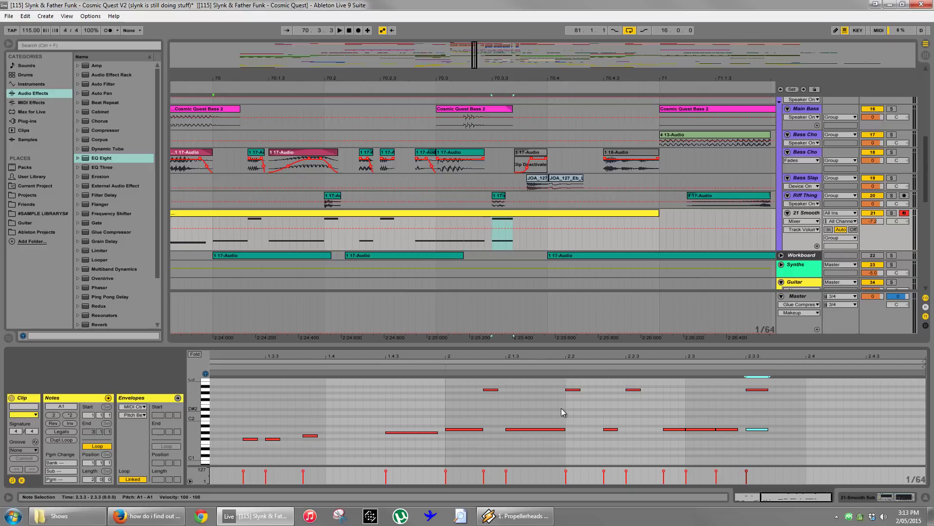
Move the A2 note at 2.3.3 into 2.3.4, shorten the A1 note at 2.3.3, and play the line.
click(756, 389)
key(Right)
key(Right)
key(Right)
key(Right)
key(Right)
drag(756, 421, 763, 445)
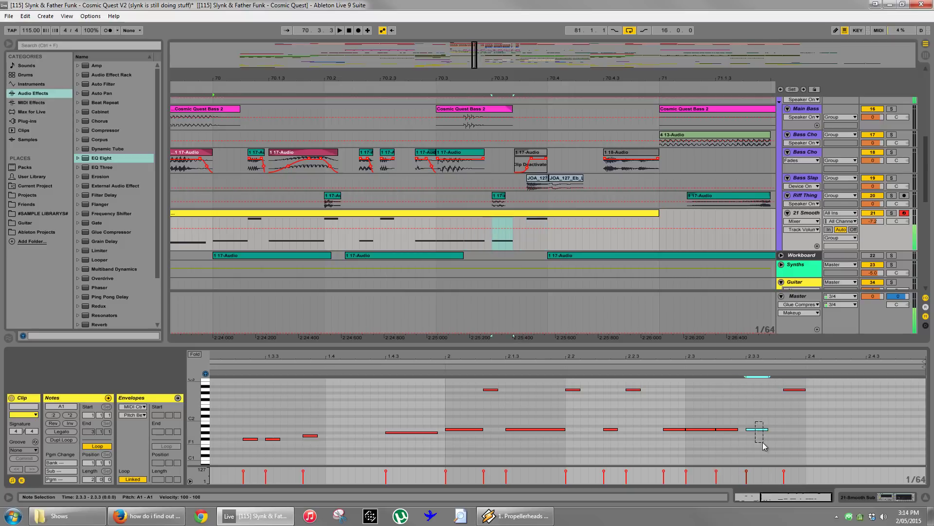
key(space)
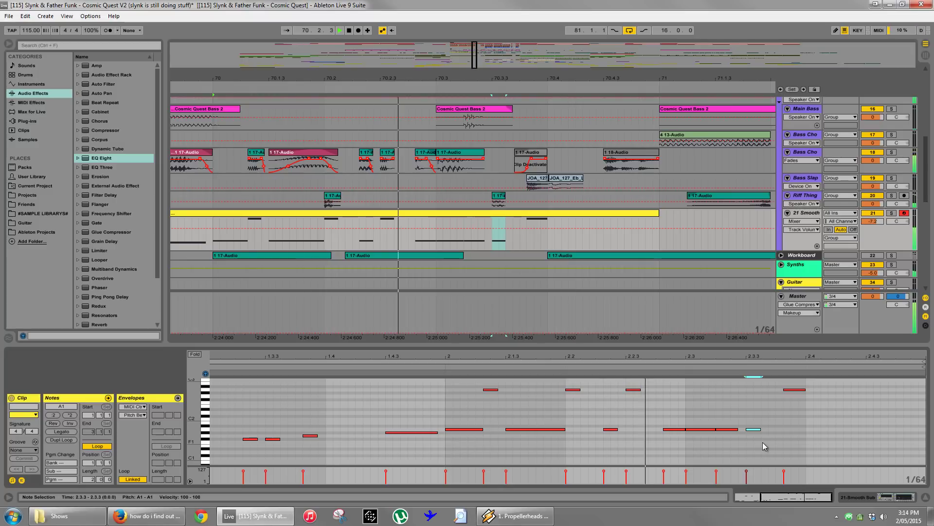
key(space)
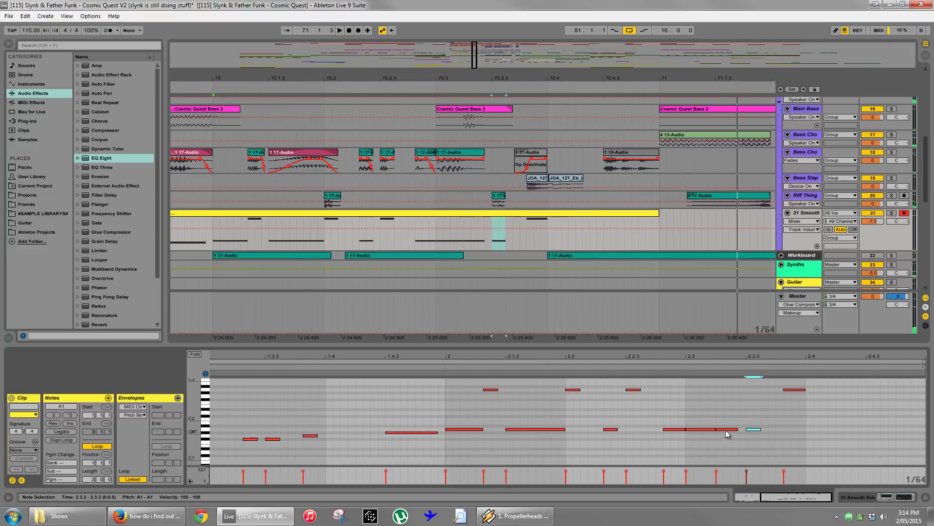
Shorten the A1 notes at 2.3 and in 2.2.4 to leave gaps between them, and play the line.
click(713, 429)
key(shift+Left)
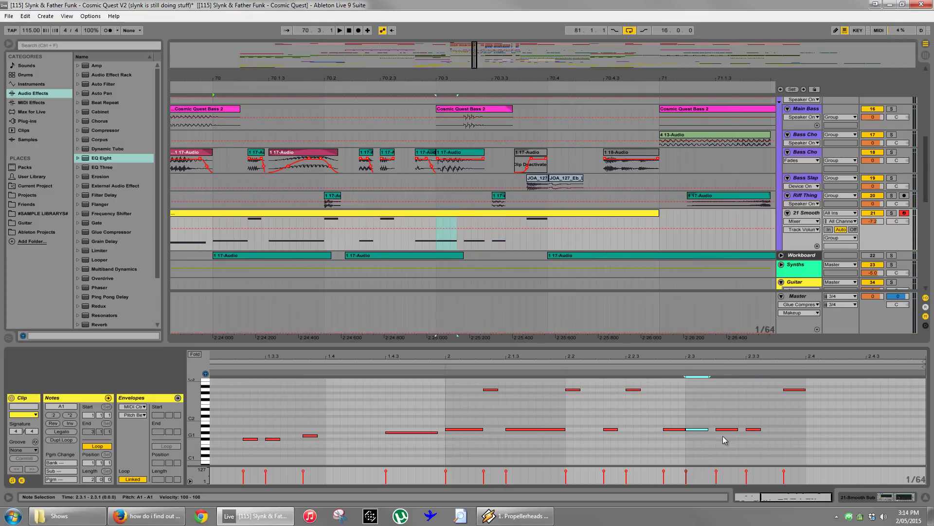
click(674, 429)
key(shift+Left)
key(space)
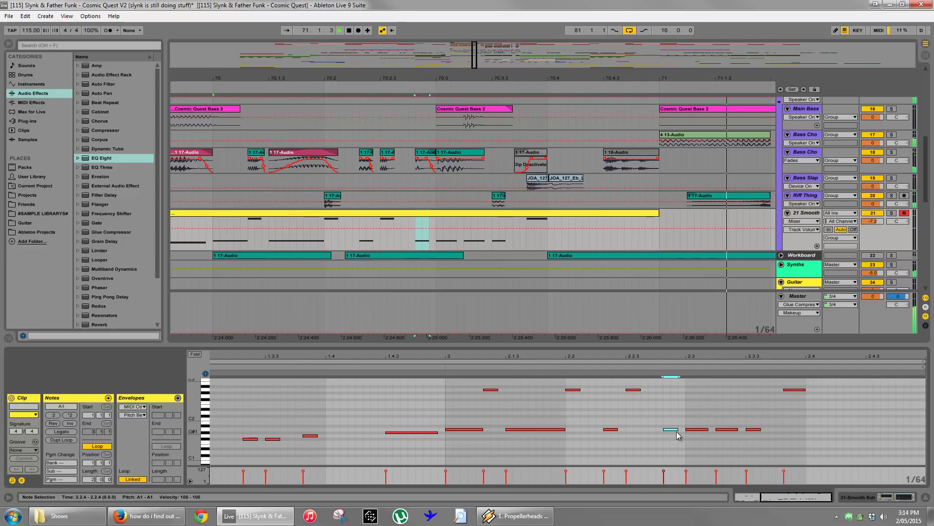
key(space)
Delete the A2 note in 2.3.4 and play the end of the sub clip.
click(794, 389)
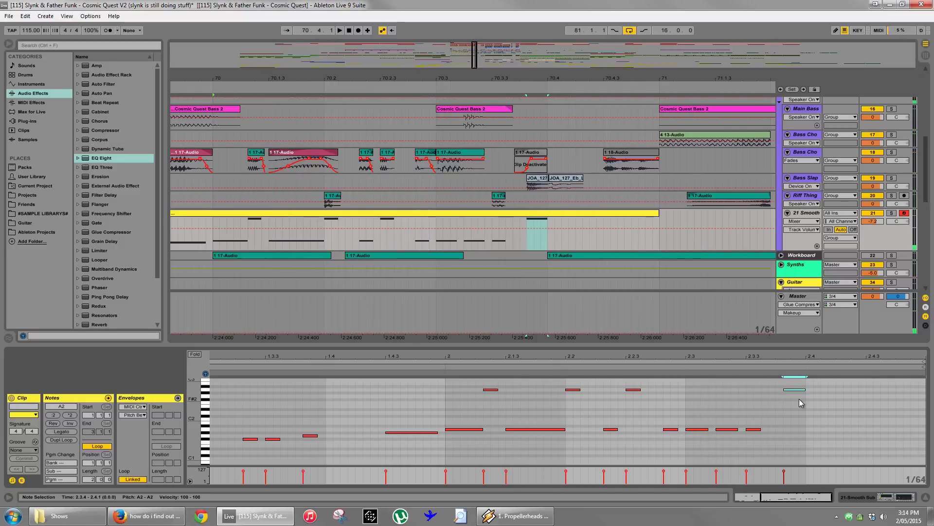
key(Delete)
key(space)
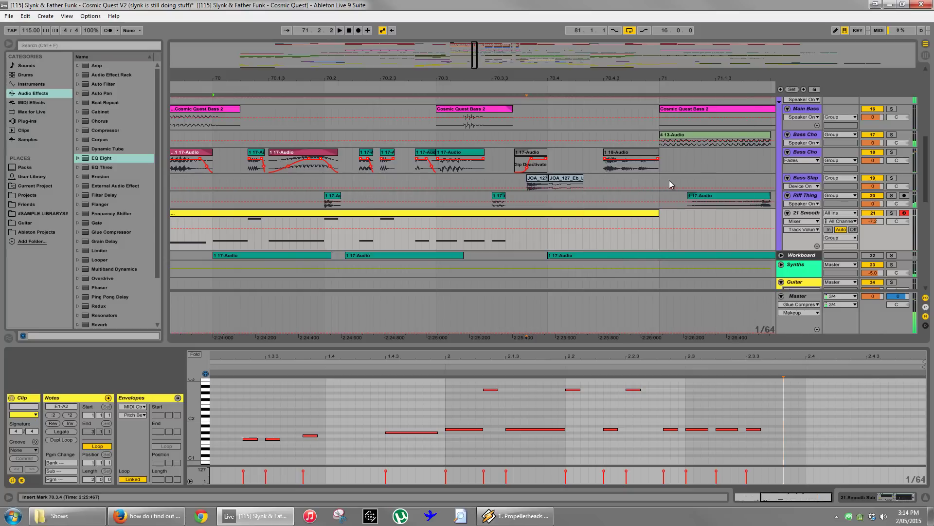
key(space)
Listen to the arrangement from 70.4.3 into bar 71.
drag(652, 79, 653, 79)
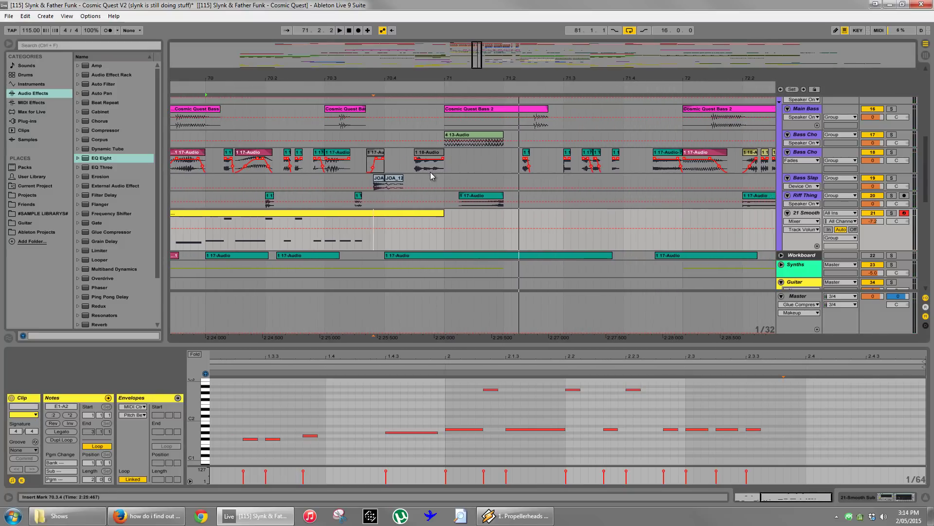
click(414, 238)
key(space)
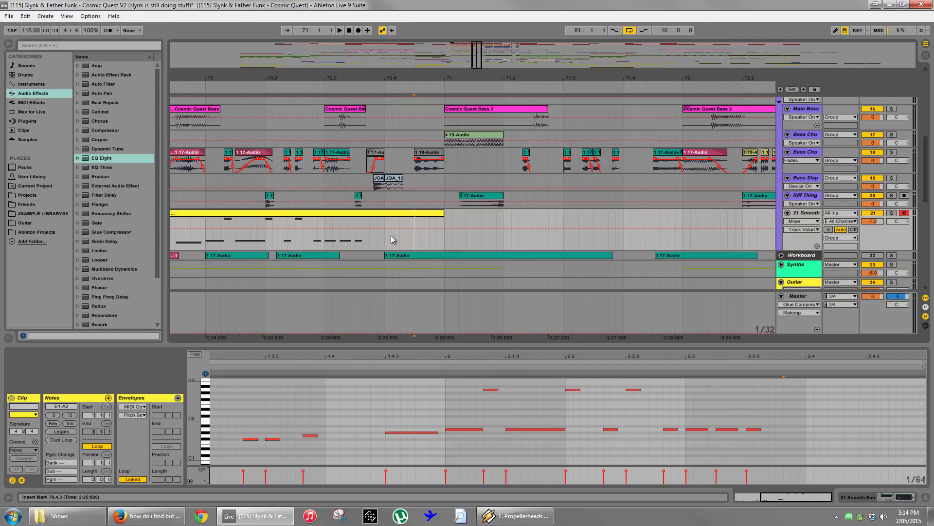
Search the #SAMPLE LIBRARYS# folder for "808" samples.
scroll(396, 229, up, 5)
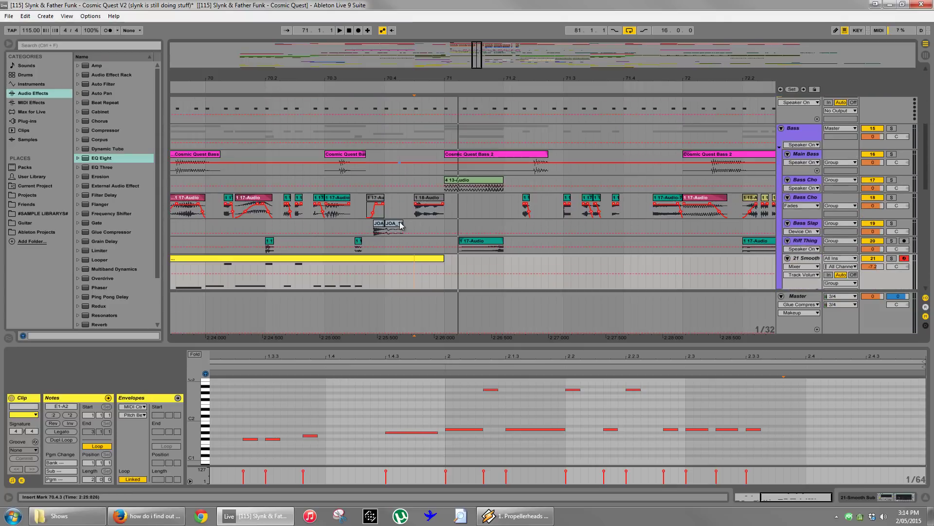
scroll(401, 225, down, 3)
click(104, 47)
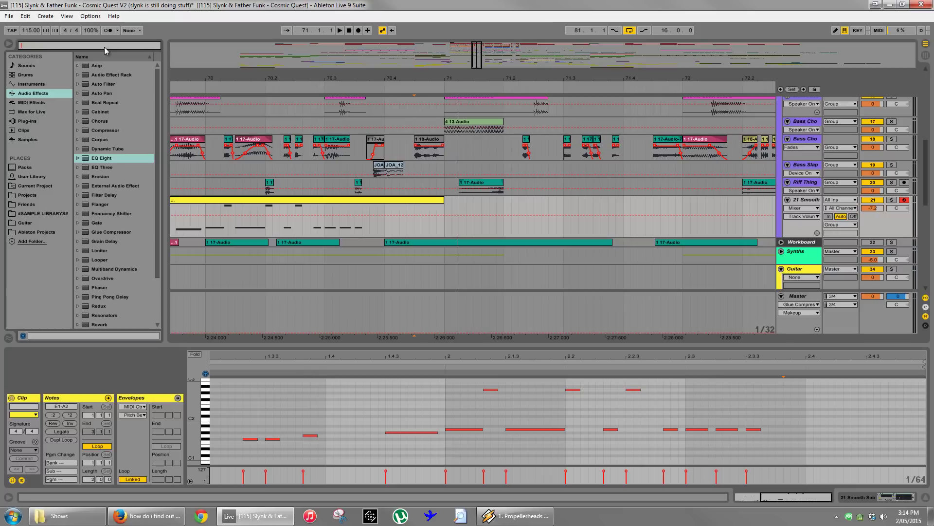
text(808)
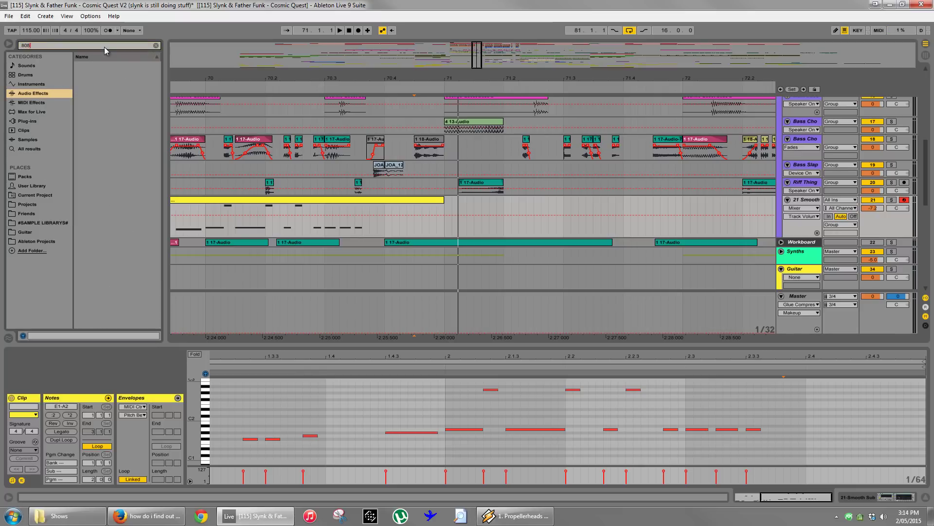
click(52, 221)
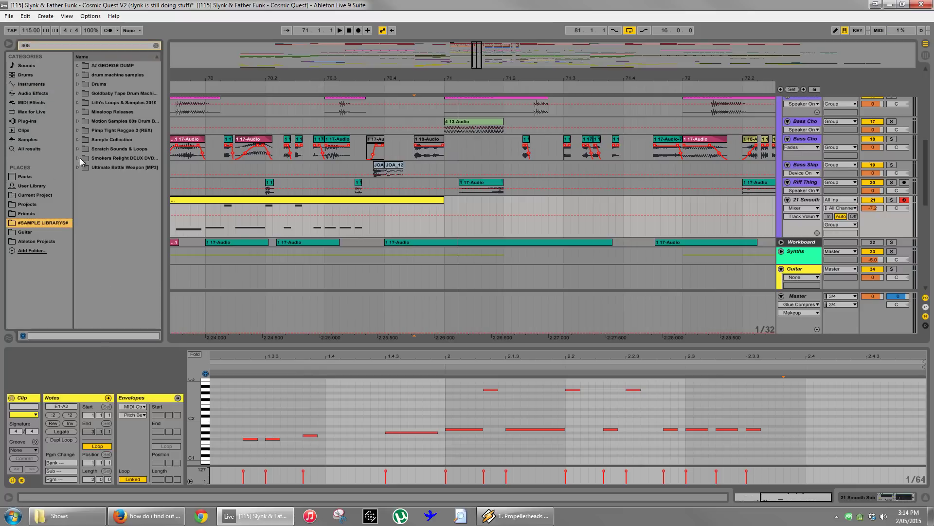
Look through the liljon folder inside INDUSTRY DRUMS in the "808" results, and clear the browser search.
click(78, 84)
click(83, 93)
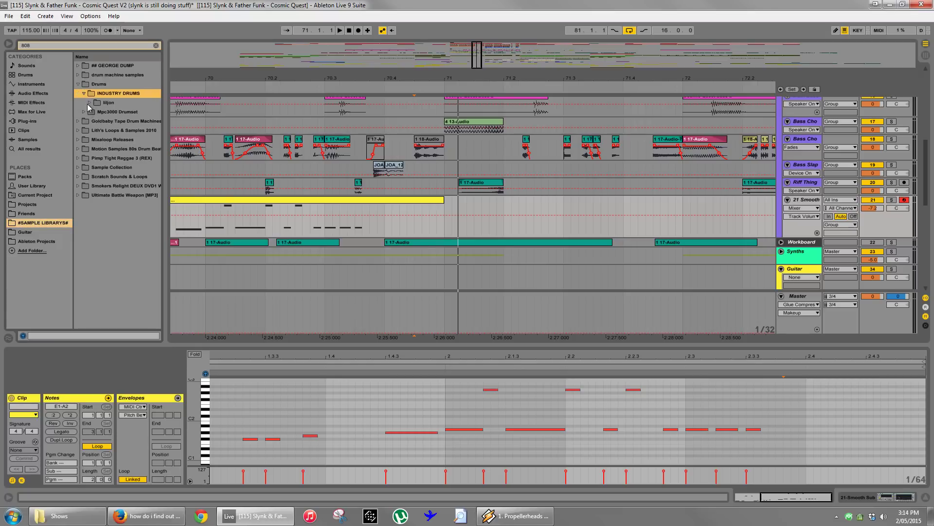
click(89, 102)
click(156, 45)
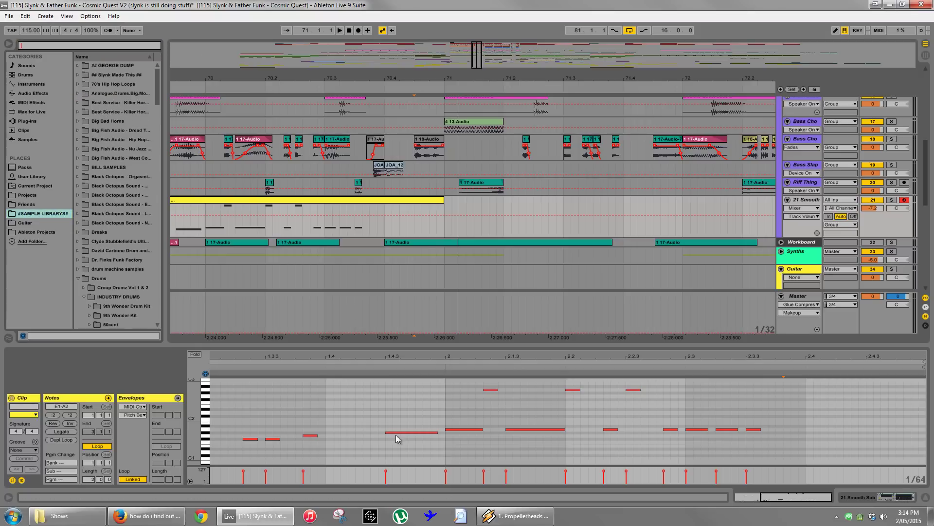
Switch to Everything, search for "808 swee" and audition the 808 C Sweep.wav and 808 E Sweep.wav samples.
click(466, 516)
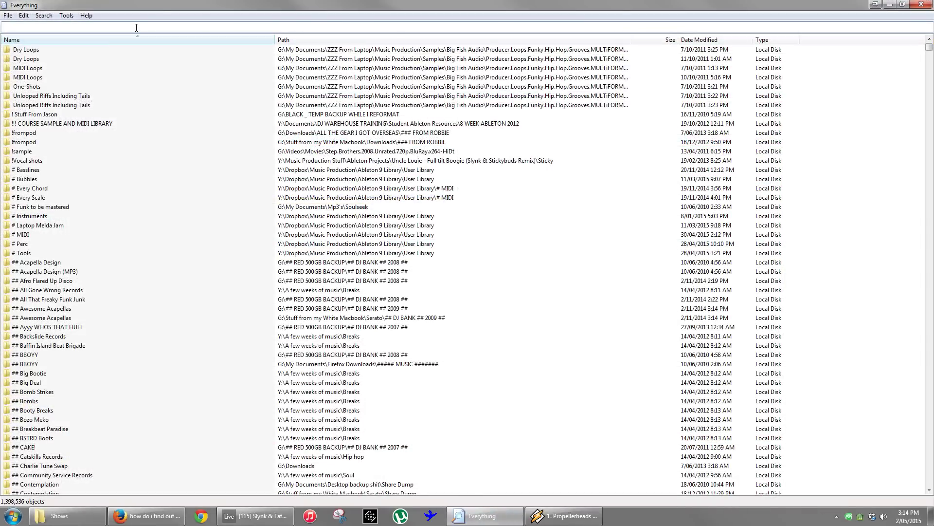
text(808 swee)
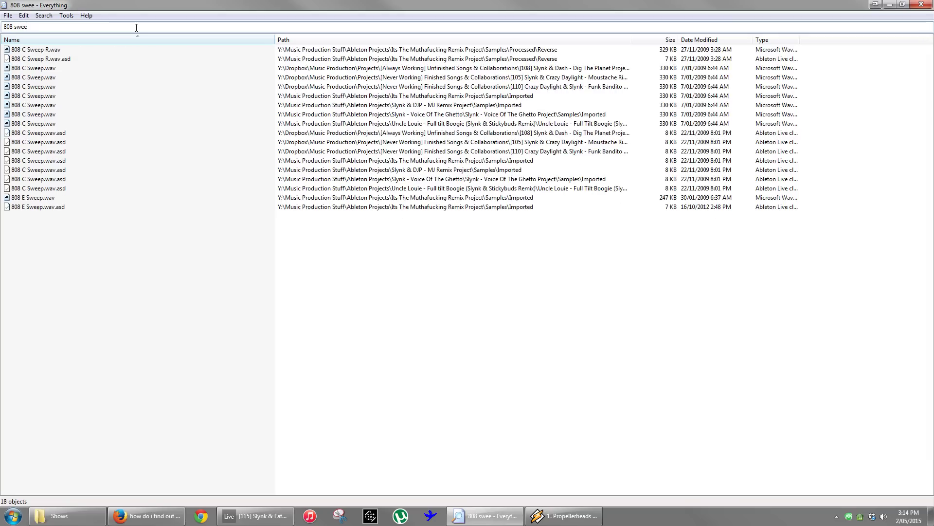
double_click(34, 78)
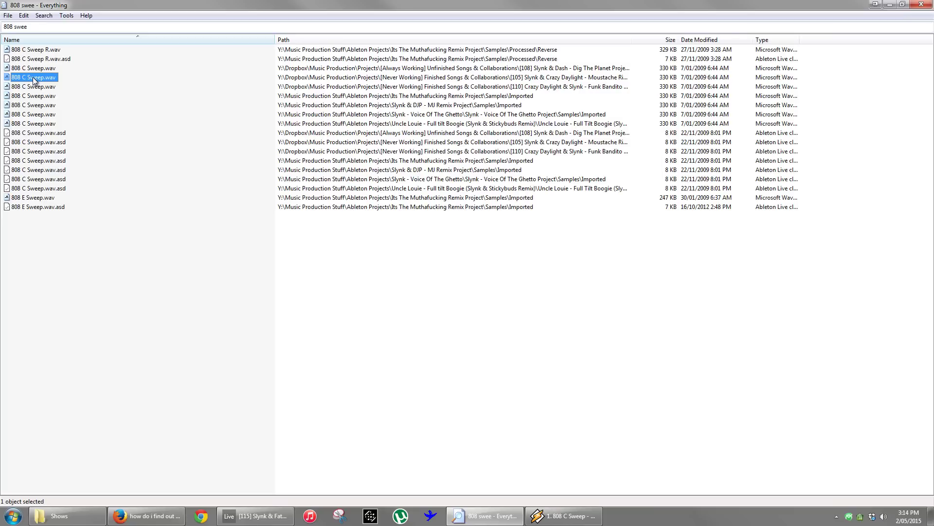
click(36, 199)
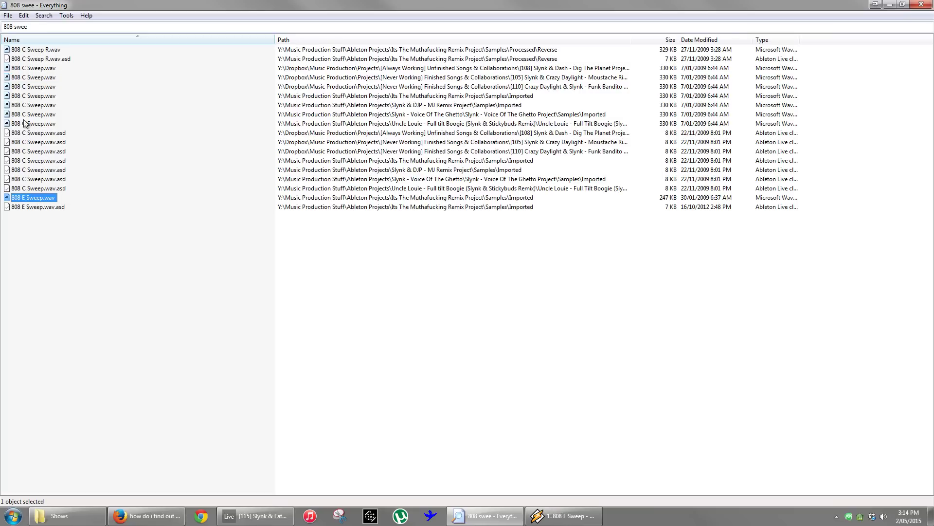
click(22, 96)
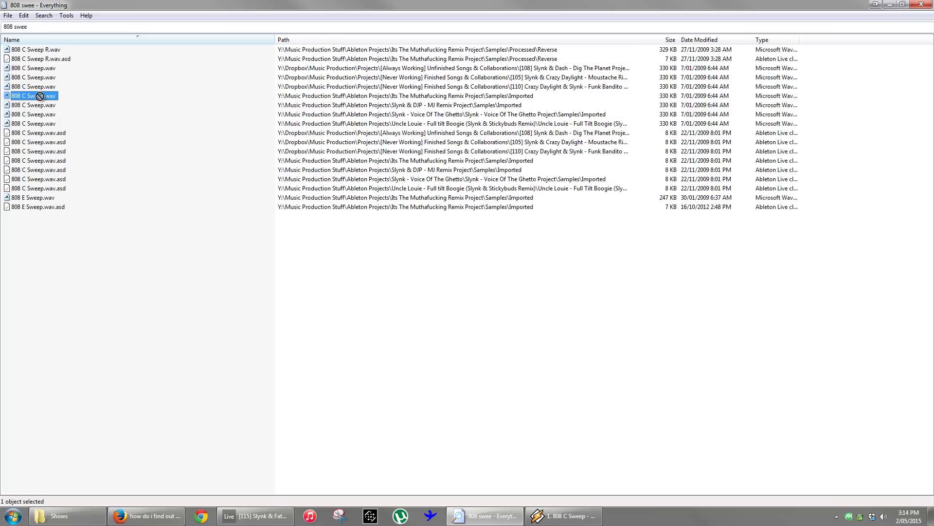
mouse_move(40, 96)
mouse_down()
mouse_move(250, 509)
mouse_move(313, 448)
mouse_move(442, 219)
mouse_move(510, 189)
mouse_move(496, 243)
mouse_move(381, 273)
mouse_move(384, 260)
mouse_up()
click(414, 219)
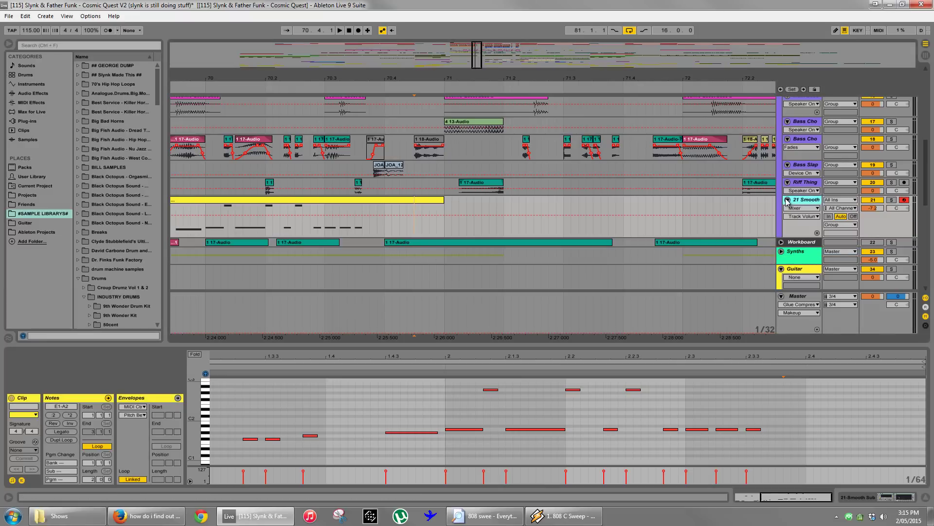
key(ctrl+t)
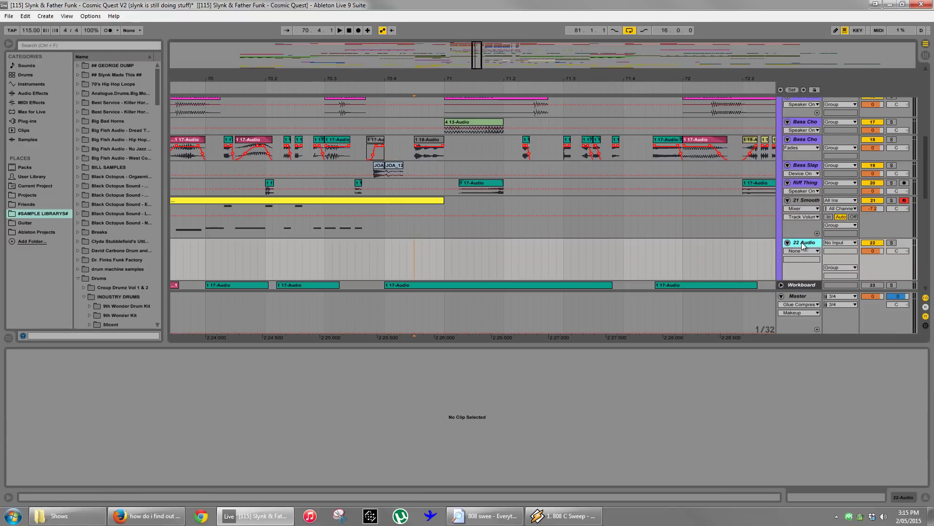
scroll(845, 252, up, 10)
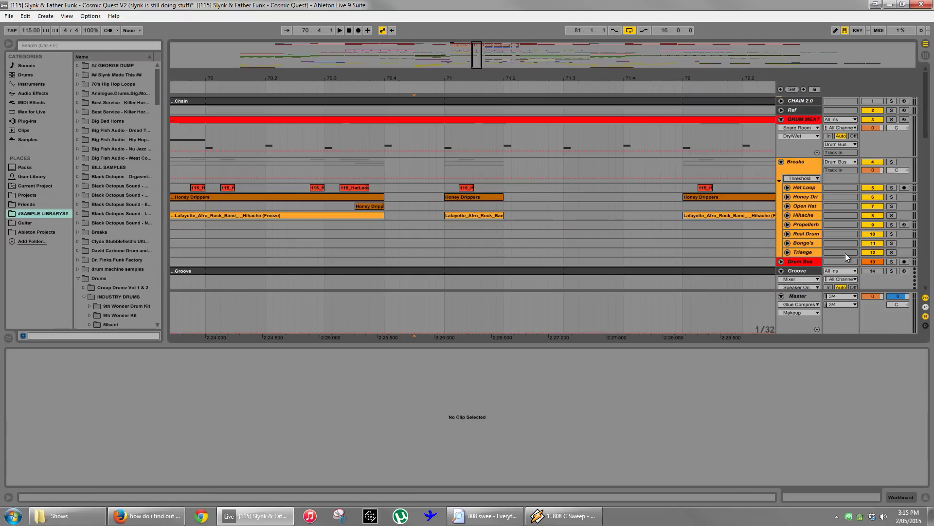
Insert an audio track between the main red drum track and the Breaks group, and rename it 808.
click(801, 119)
key(ctrl+t)
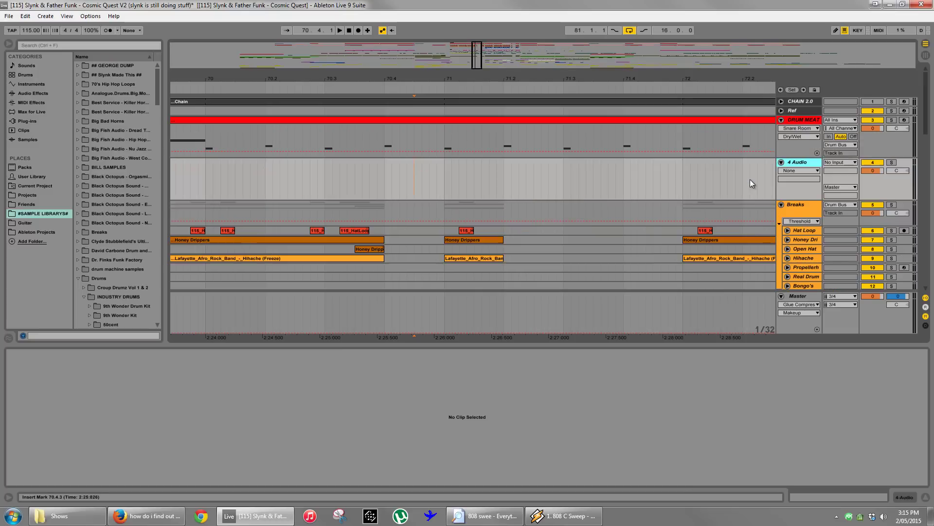
right_click(793, 162)
click(819, 205)
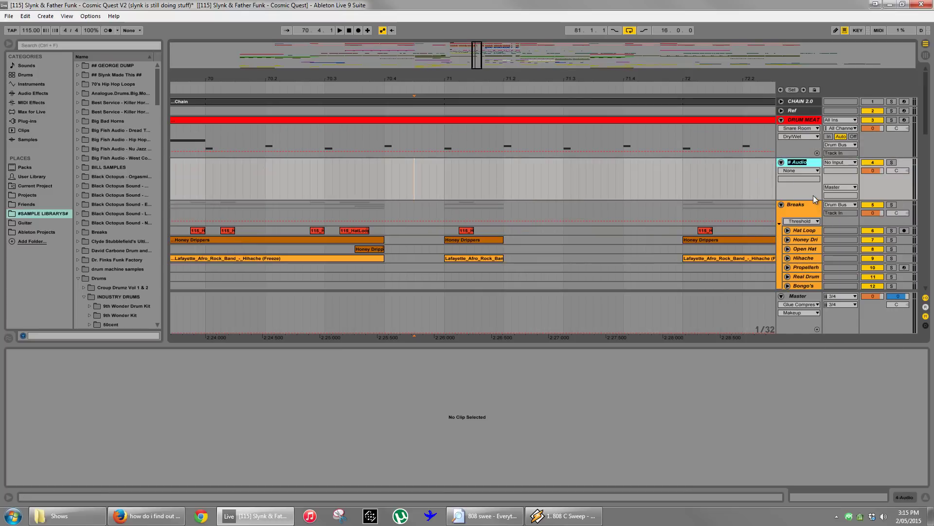
text(808)
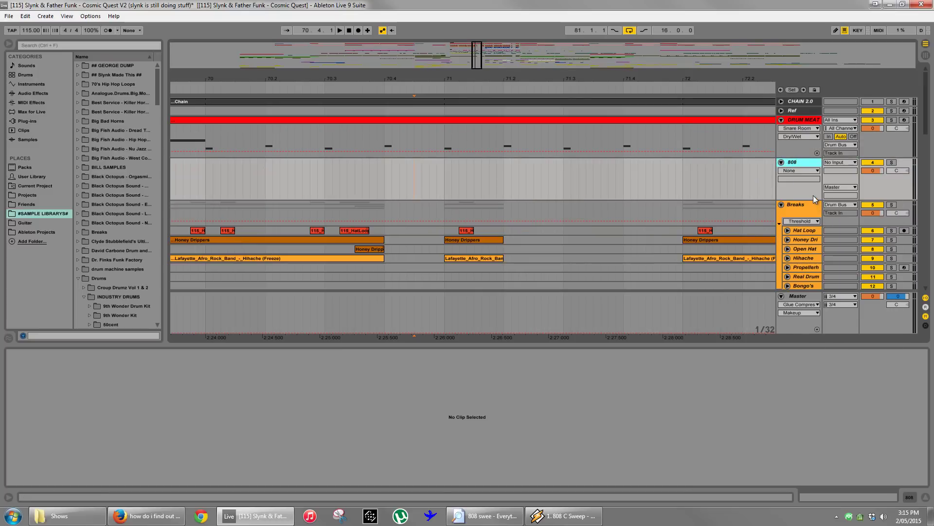
Colour the 808 track red and route its output to Drum Bus.
right_click(791, 165)
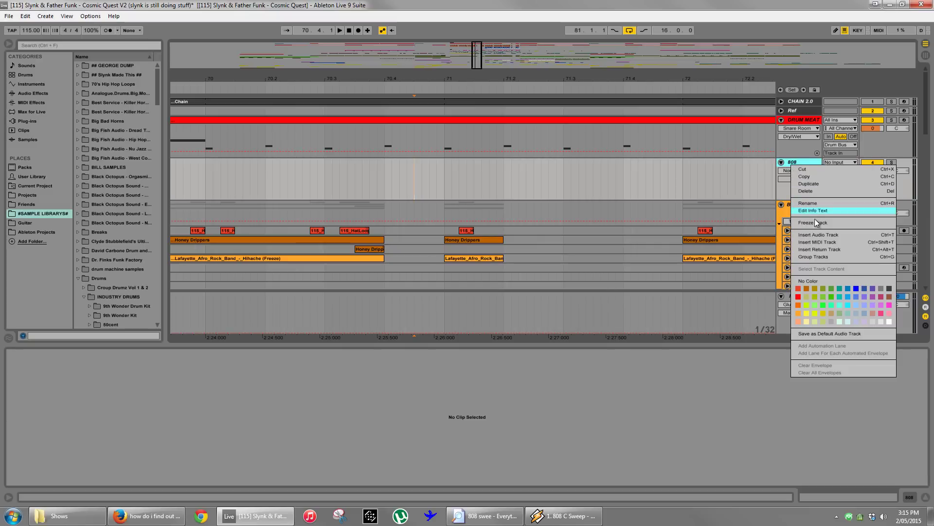
click(798, 297)
click(846, 186)
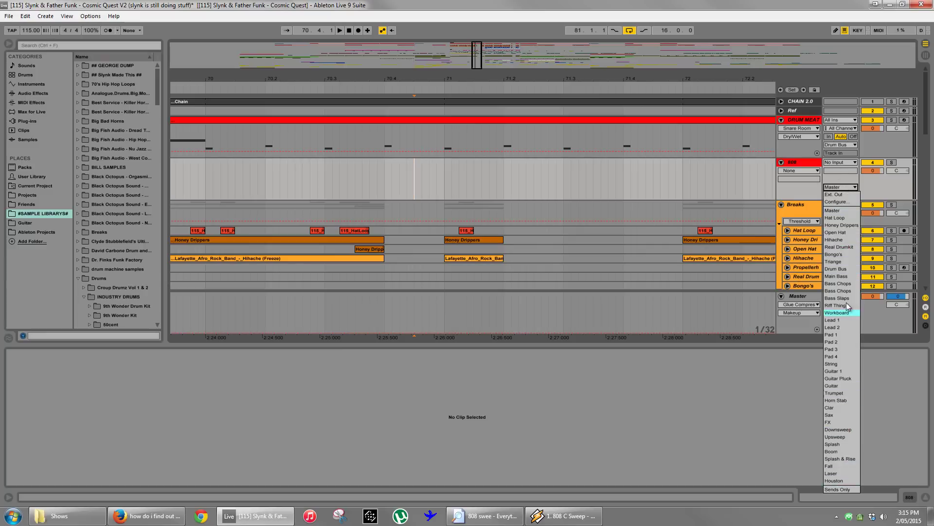
click(842, 269)
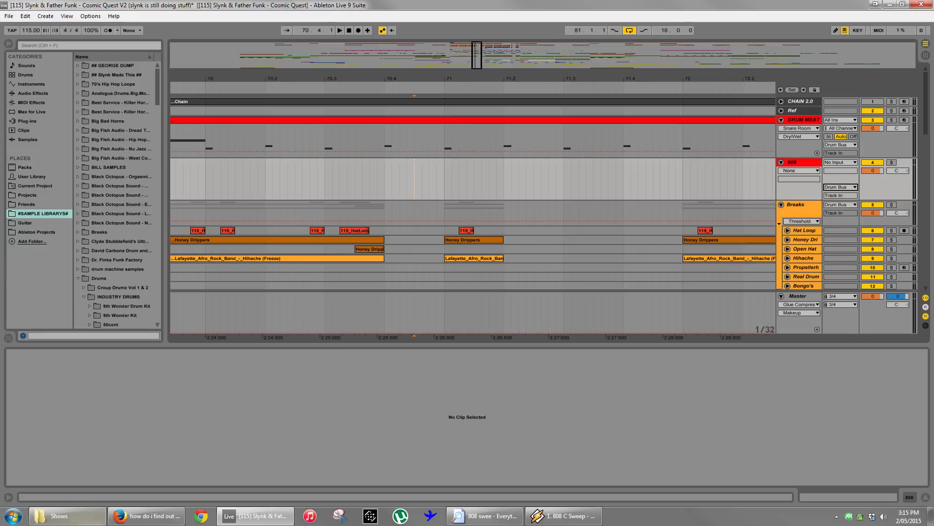
Place 808 C Sweep.wav from the Everything results on the 808 track at 70.4.1 and play it.
click(485, 516)
drag(31, 96, 391, 185)
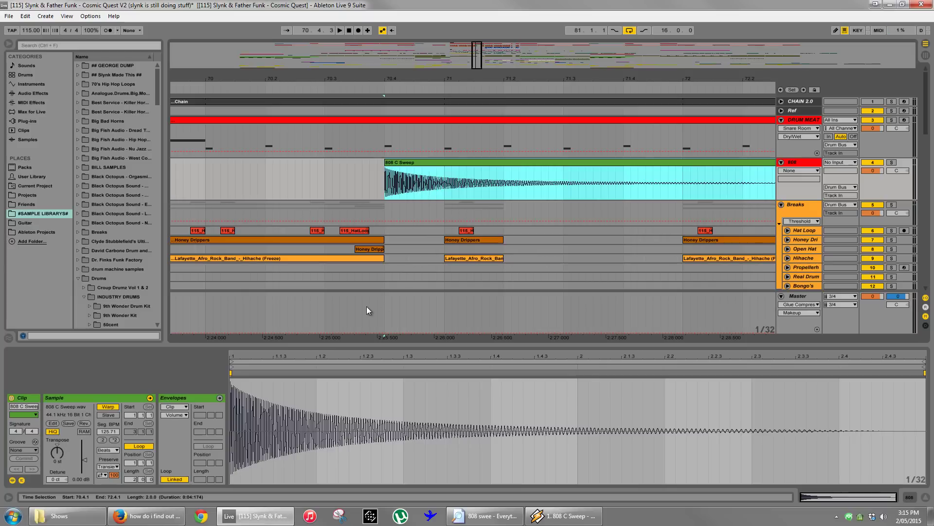
key(space)
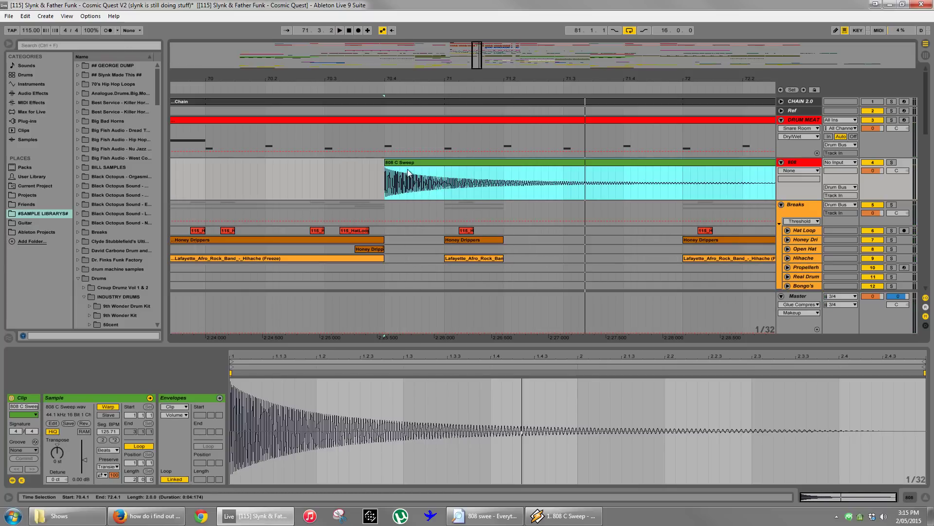
Turn off warping for the 808 C Sweep clip and play it with the beat.
click(114, 407)
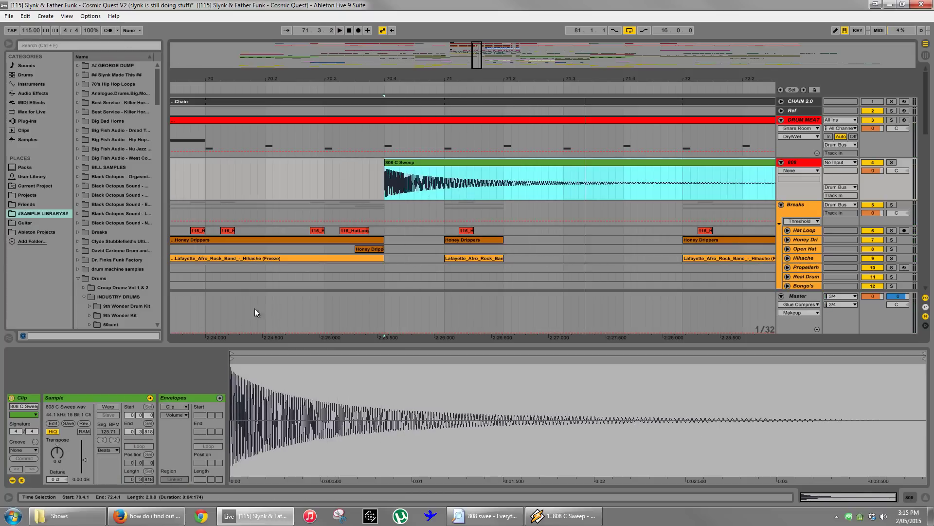
key(space)
key(space)
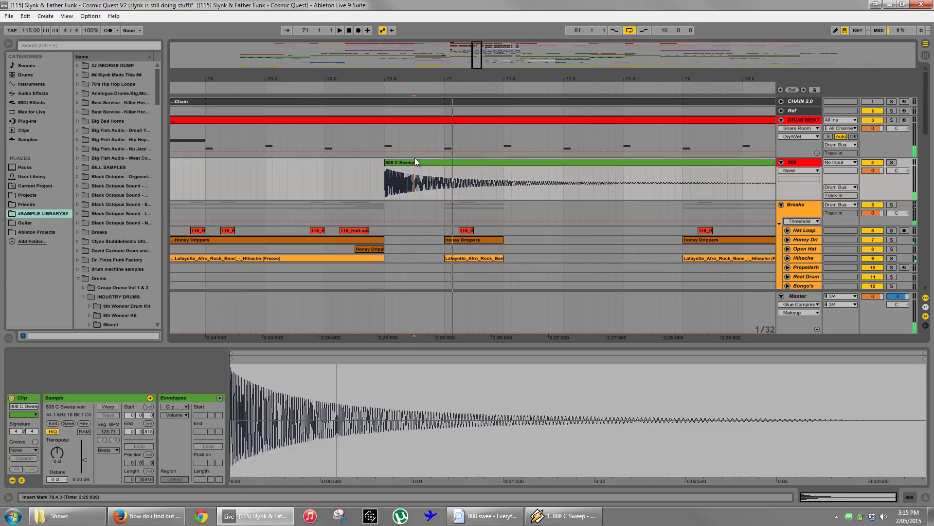
Transpose the 808 C Sweep clip to -14 st, playing it to check the pitch.
drag(66, 451, 60, 453)
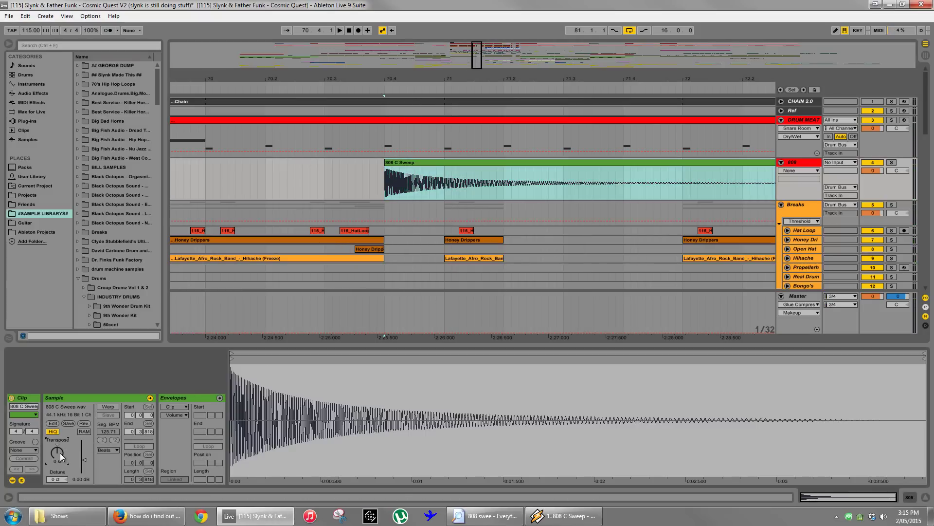
key(space)
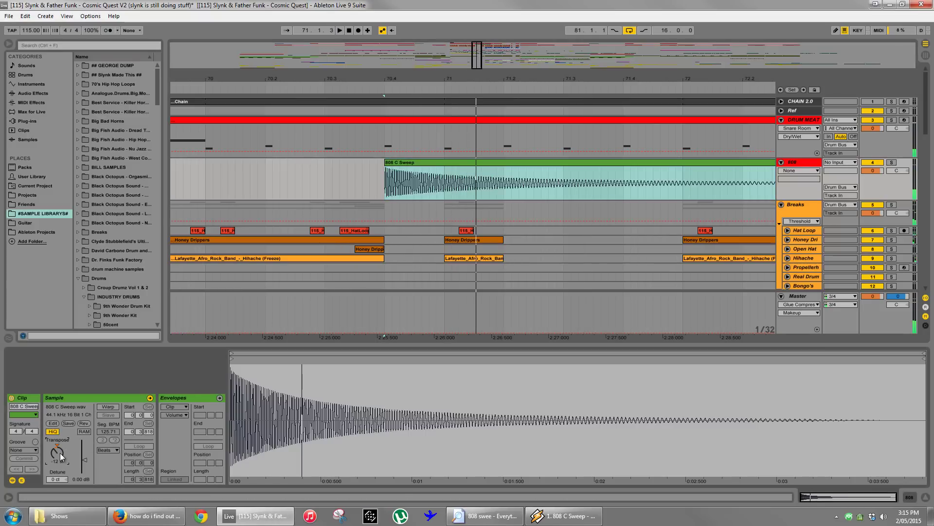
scroll(60, 453, down, 10)
key(space)
scroll(59, 453, up, 8)
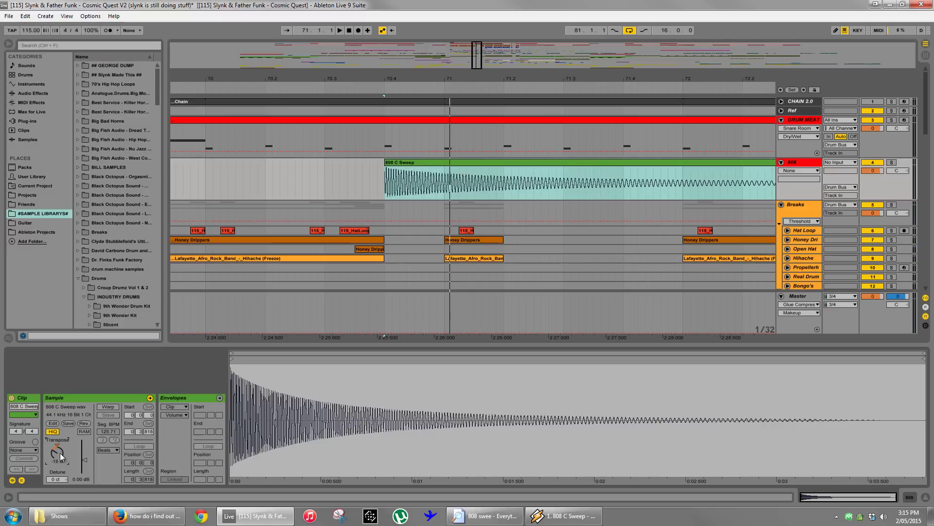
key(space)
key(space)
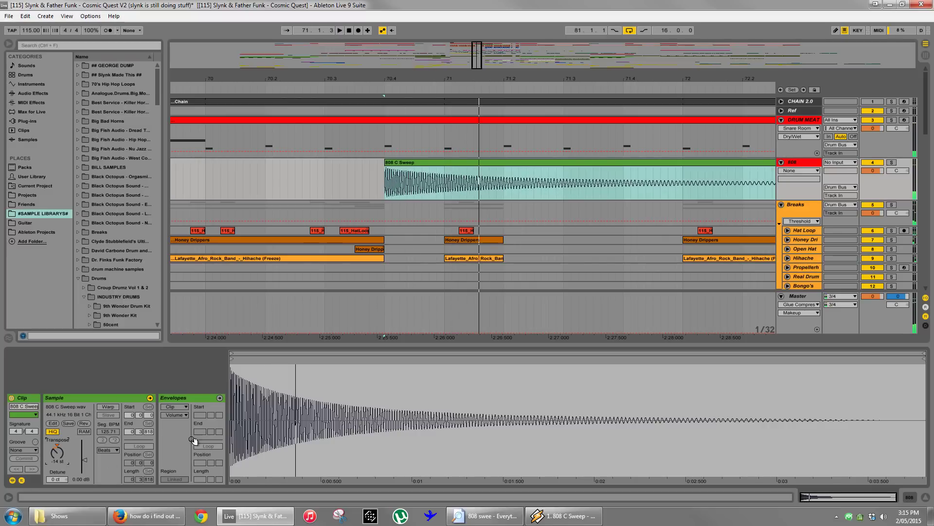
Delete everything in the 808 C Sweep clip after 71.1.1, keeping only the first beat, and play the result.
drag(449, 197, 592, 197)
key(Delete)
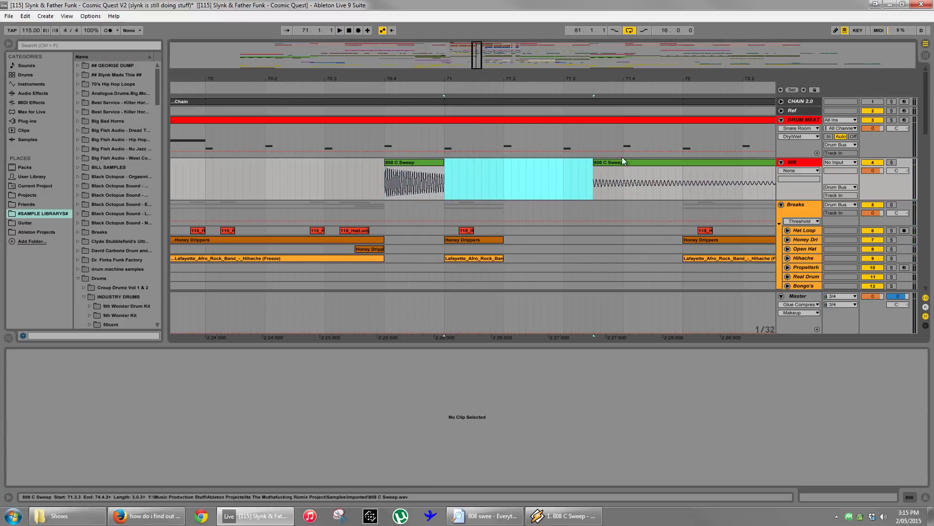
click(622, 162)
key(Delete)
click(435, 165)
key(space)
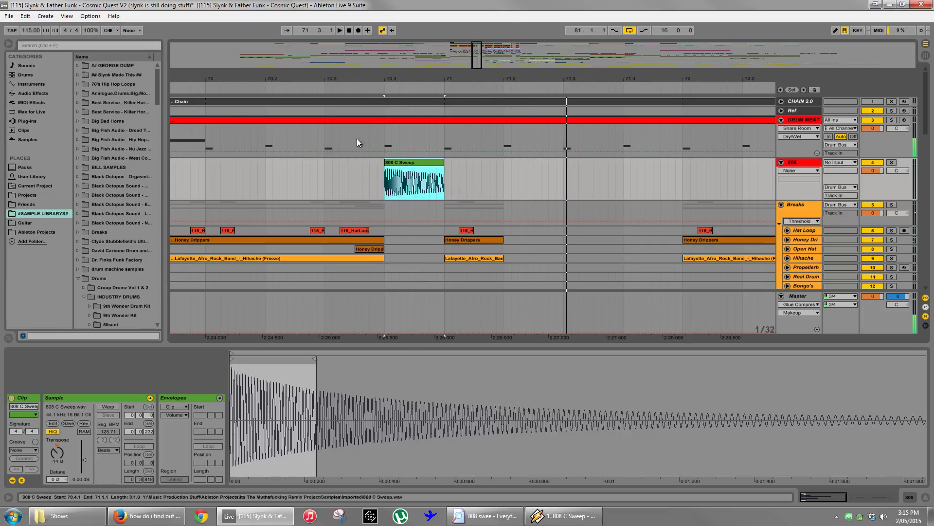
Search the sample libraries for "808" again, look inside Sample Collection and widen the browser.
click(107, 48)
text(808)
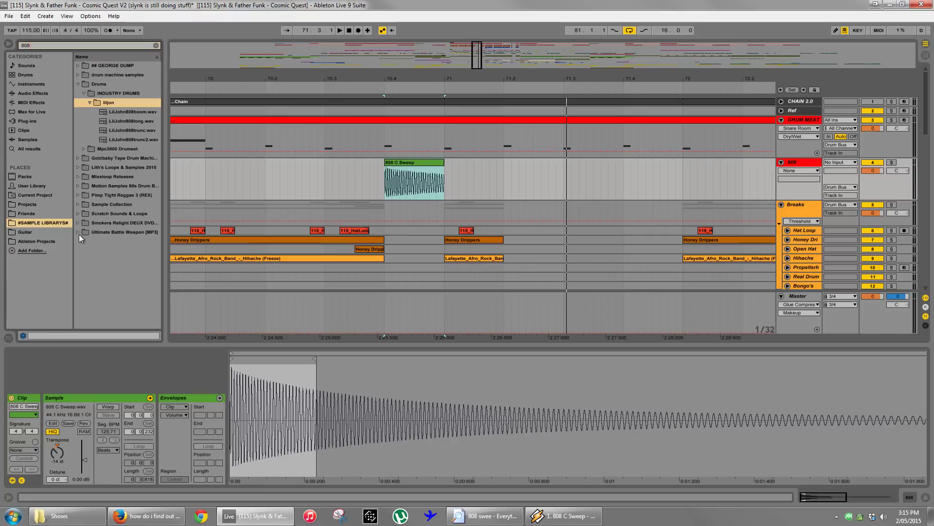
click(78, 204)
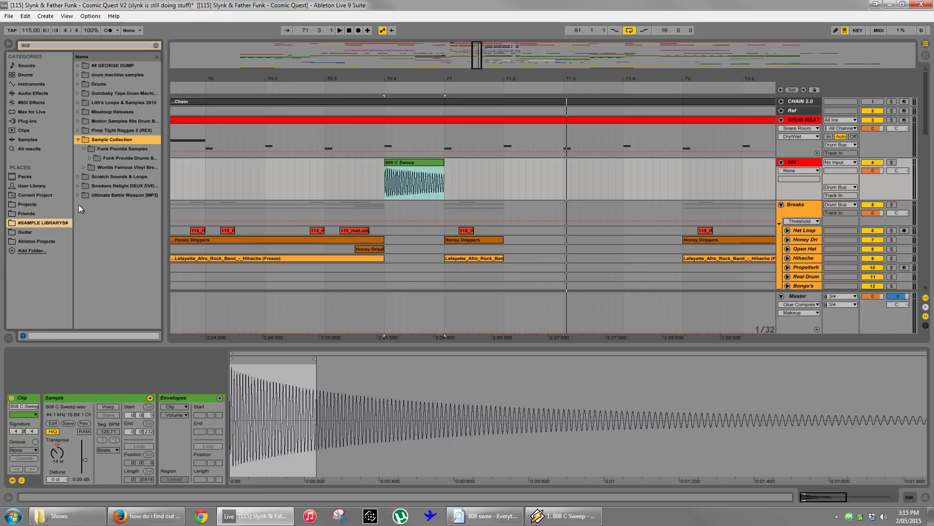
click(78, 140)
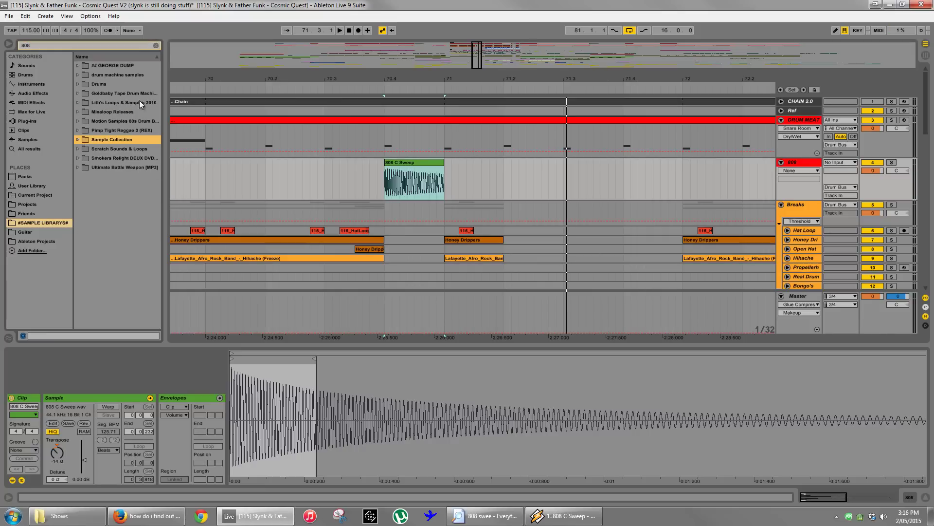
drag(168, 102, 190, 112)
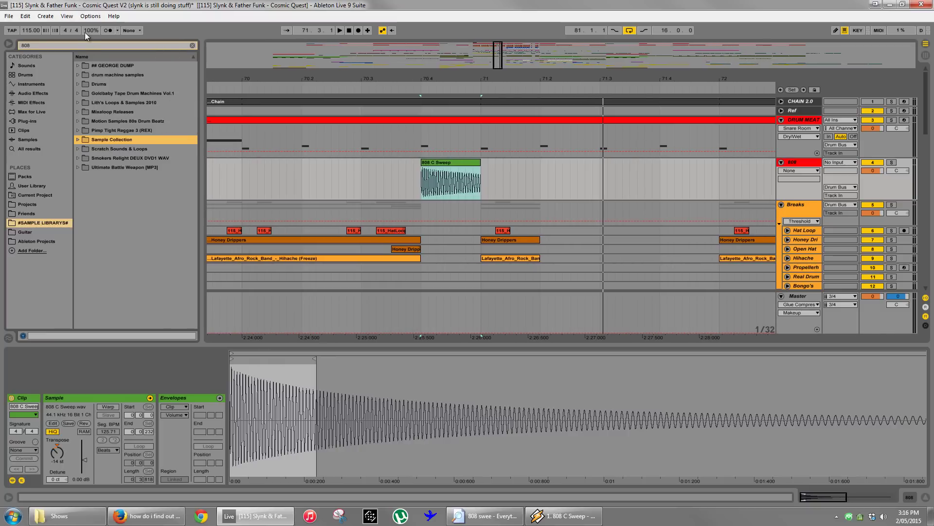
Search the sample libraries for "sub" and preview the sub sample in Vengeance's Trance Sensation Vol. 1 Heavenly Kit Sound FX folder.
click(75, 45)
text(sub)
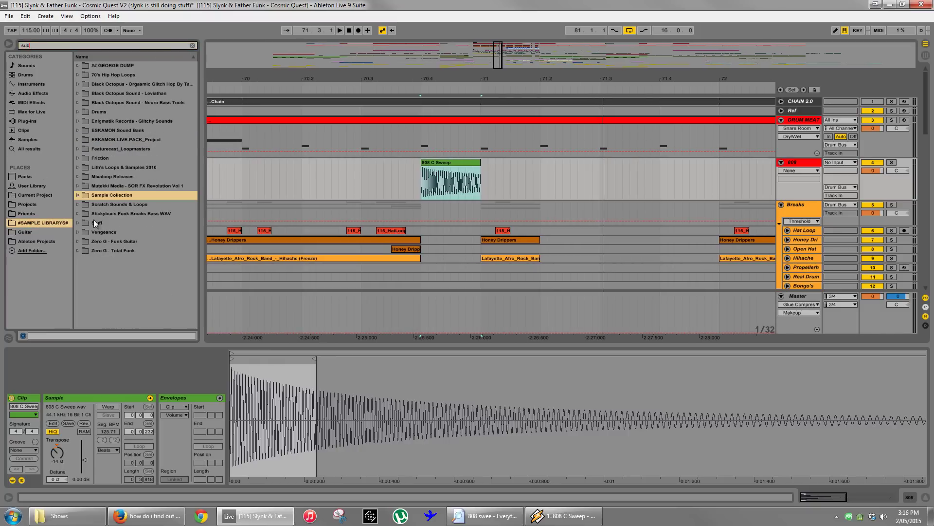
click(78, 231)
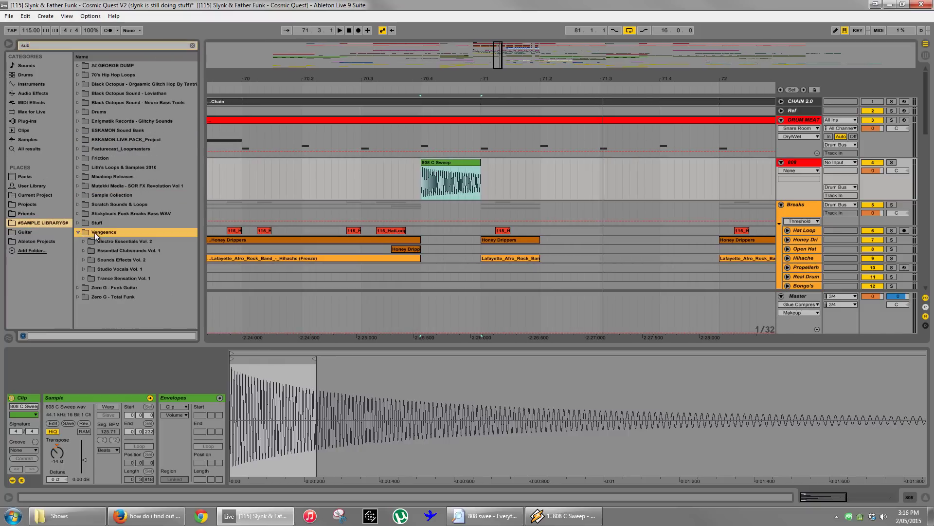
click(84, 278)
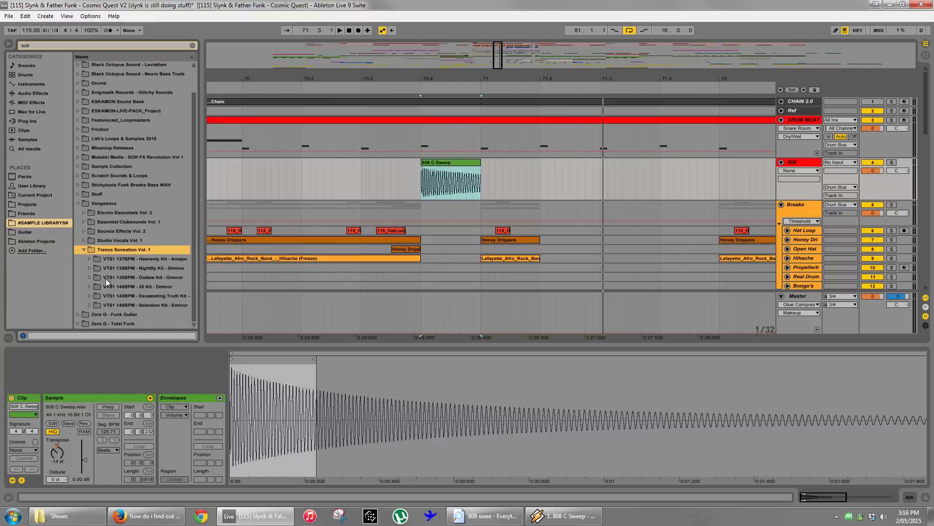
click(89, 259)
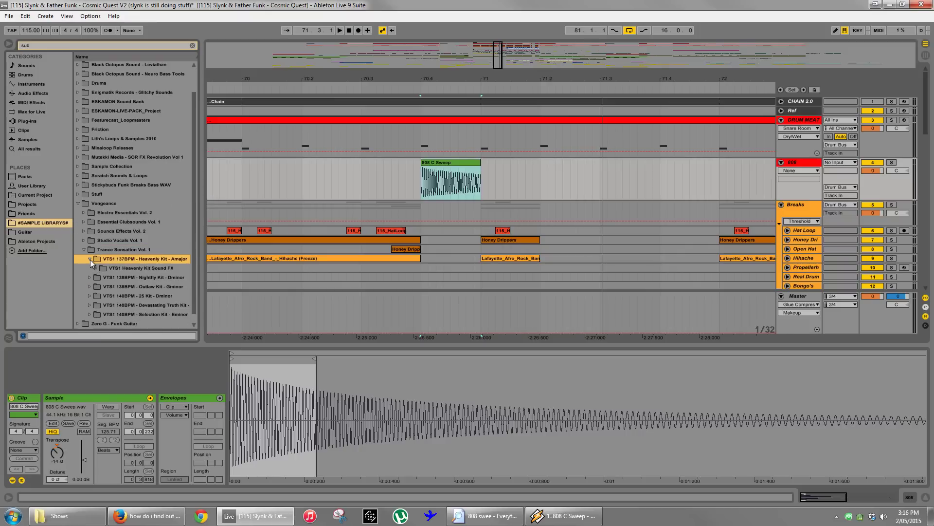
click(96, 268)
click(114, 277)
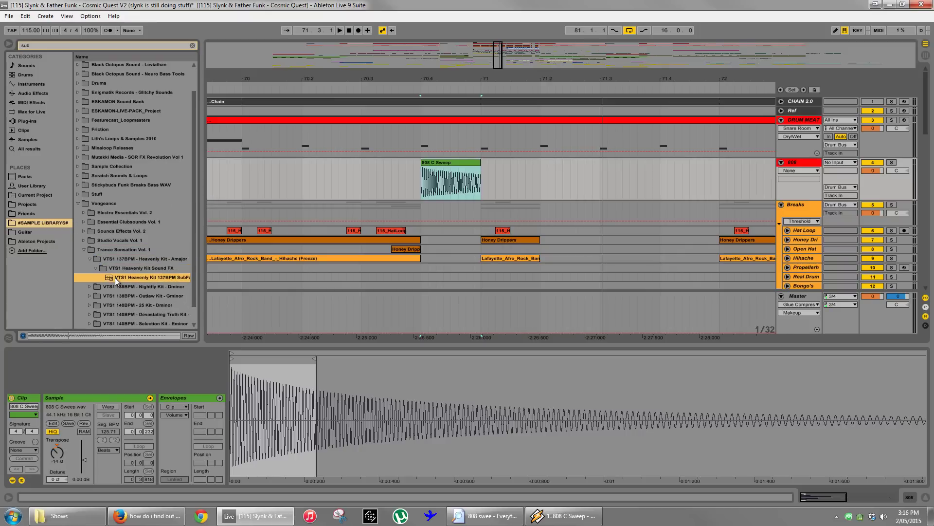
Preview the bassline in the VTS1 138BPM Nightfly Kit MIDI folder and return to the Heavenly Kit 137BPM SubFx sample.
click(89, 286)
click(95, 278)
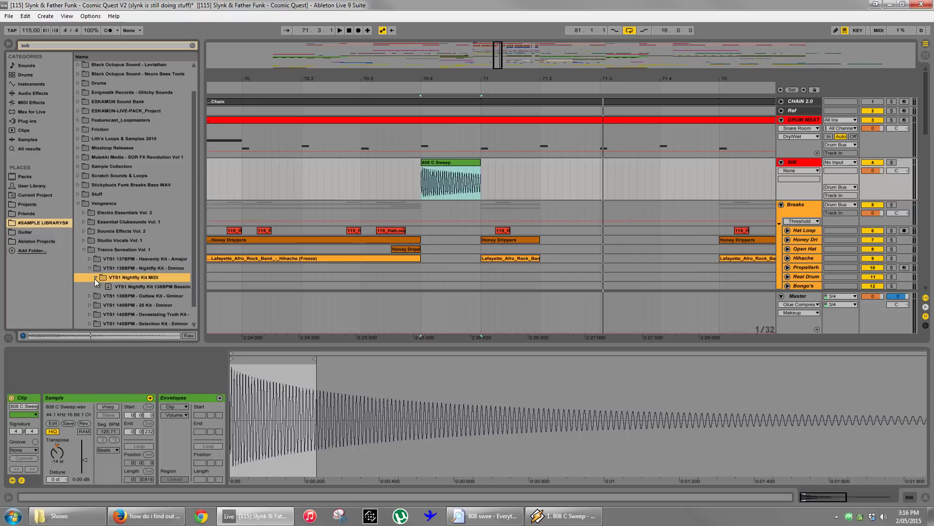
click(119, 285)
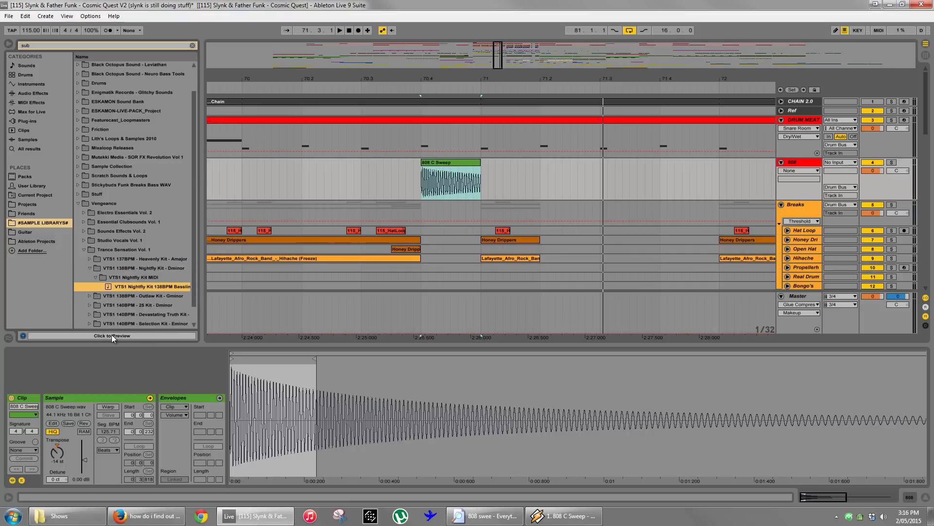
click(112, 336)
click(89, 267)
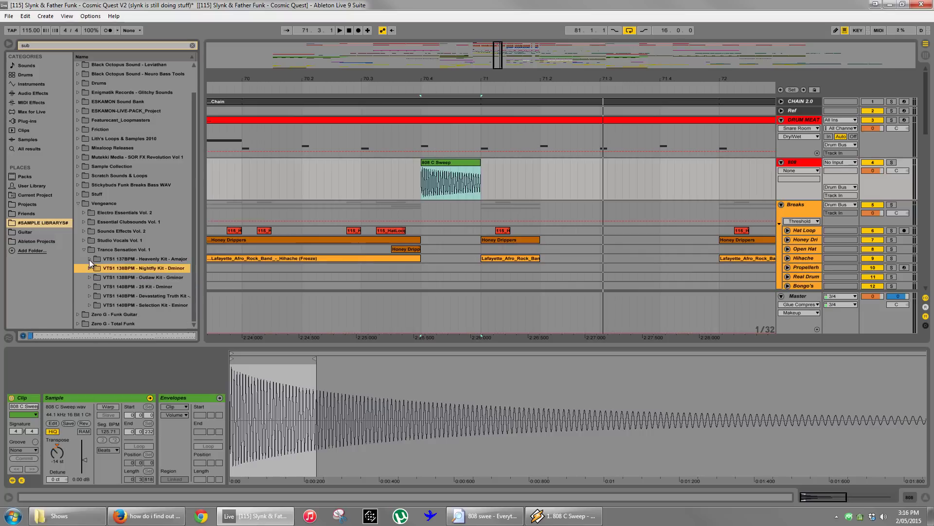
click(89, 259)
click(127, 276)
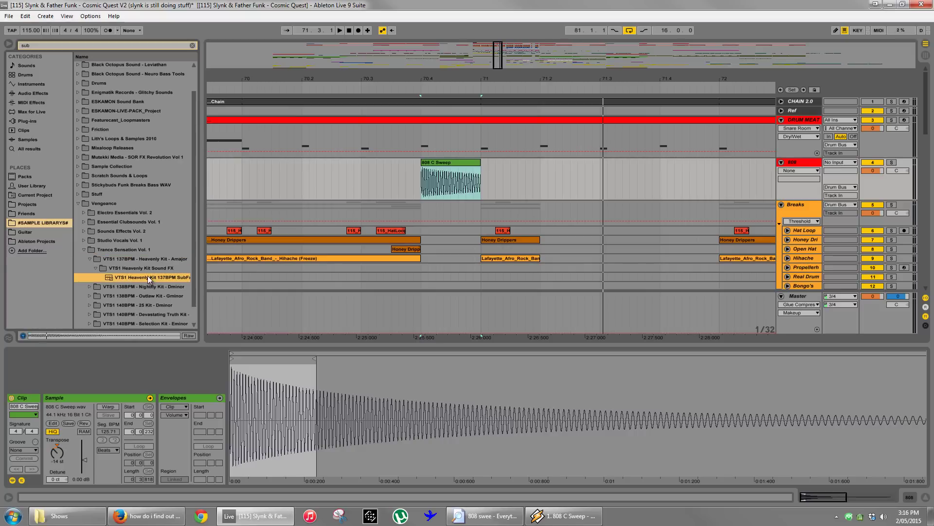
Replace the 808 C Sweep clip at 70.4 with the Heavenly Kit 137BPM SubFx sample, unwarped with 4.25 dB gain, and play it.
drag(148, 279, 422, 191)
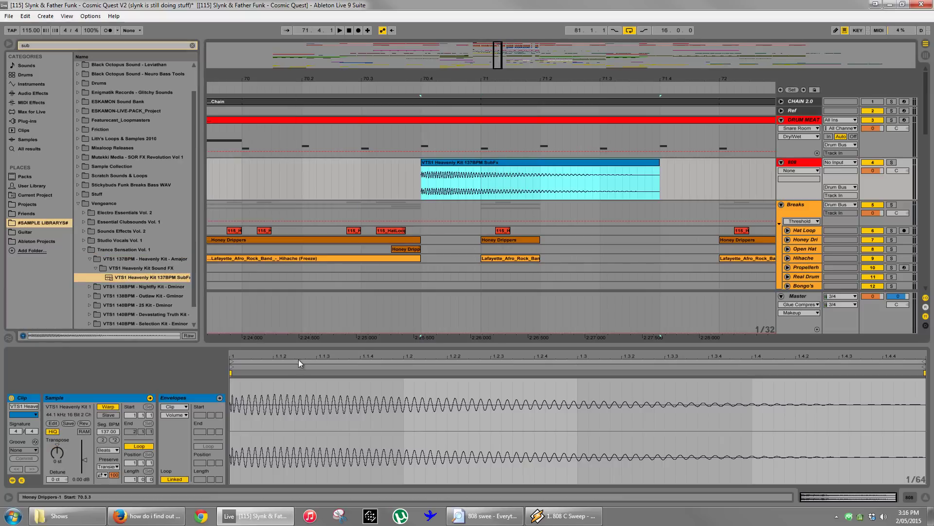
click(109, 407)
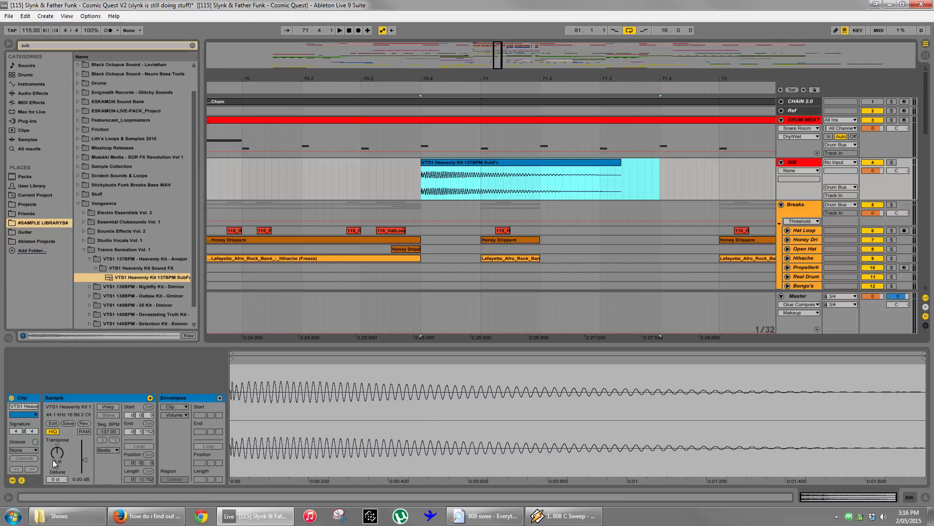
drag(86, 464, 85, 457)
key(space)
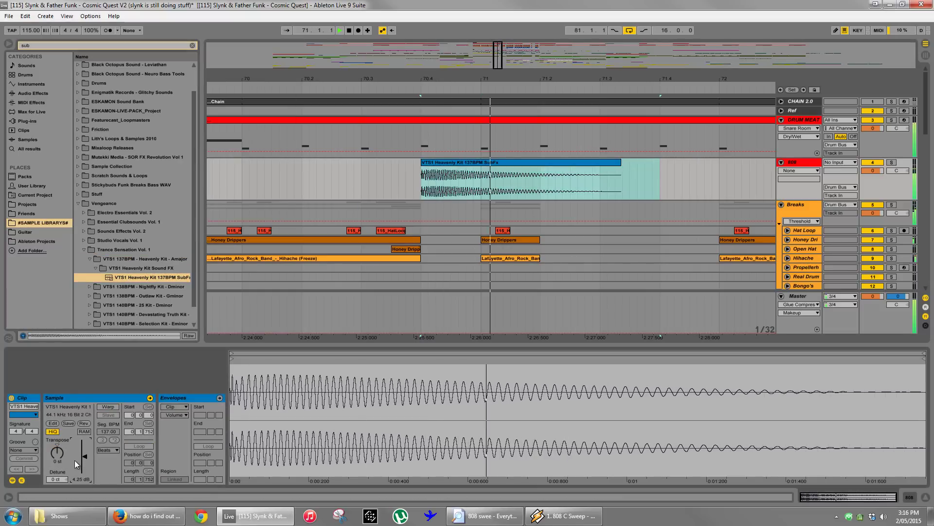
key(space)
Delete the part of the SubFx clip after 71.1.1, show the 808 track's fades and add a fade-in and fade-out, checking by ear.
drag(487, 179, 624, 179)
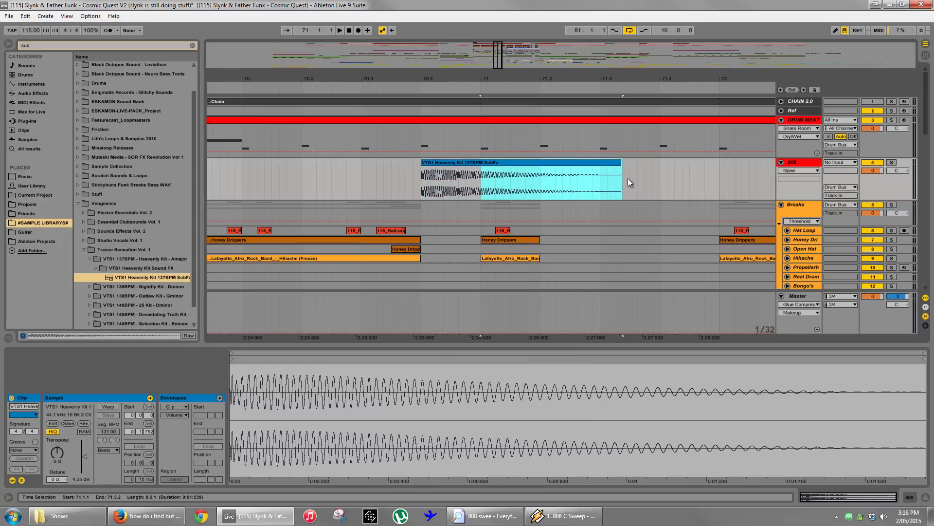
key(Delete)
click(802, 171)
click(801, 181)
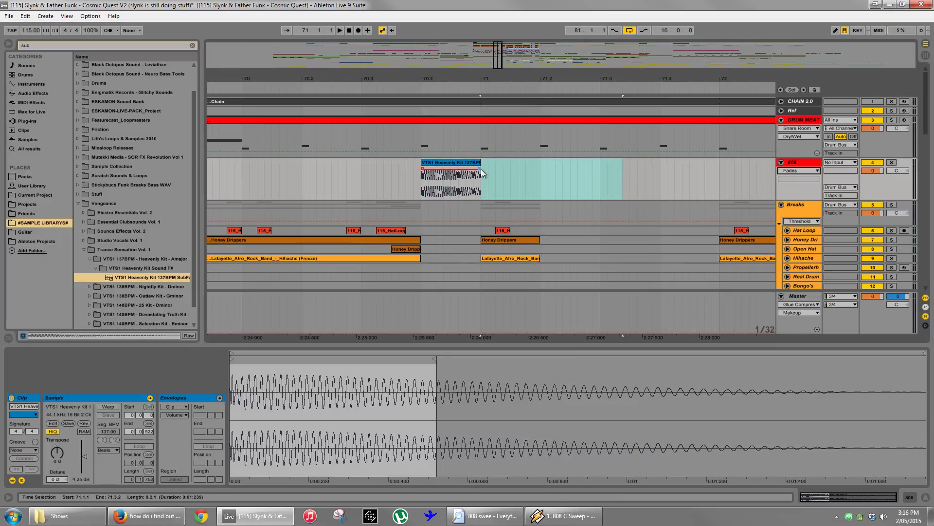
drag(480, 168, 429, 170)
click(447, 162)
key(space)
key(space)
key(space)
key(space)
key(space)
key(space)
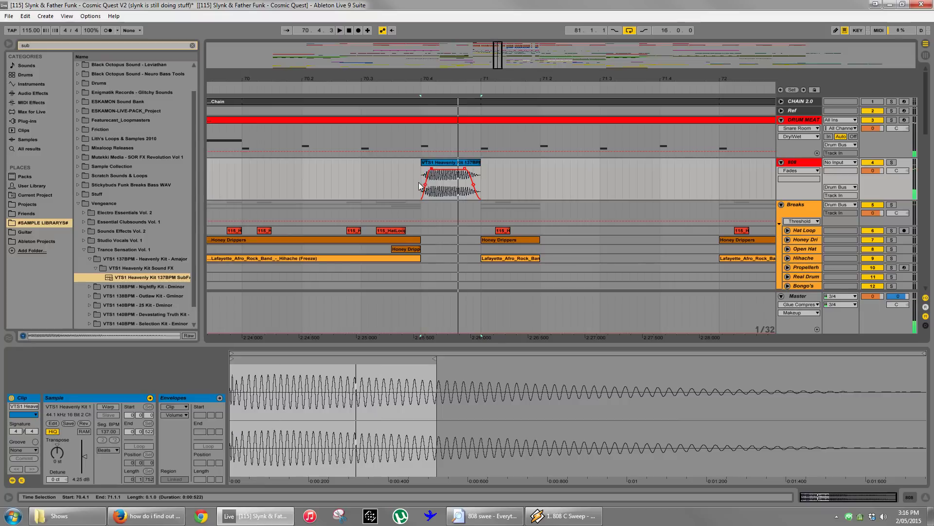
Adjust the curve of the SubFx clip's fade-in slightly and play the result.
key(plus)
key(plus)
key(plus)
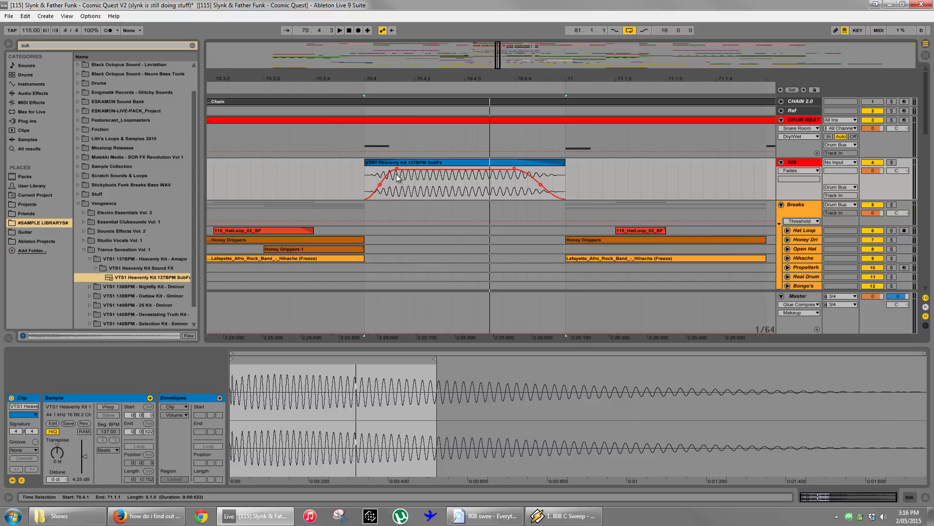
drag(399, 178, 381, 190)
click(365, 183)
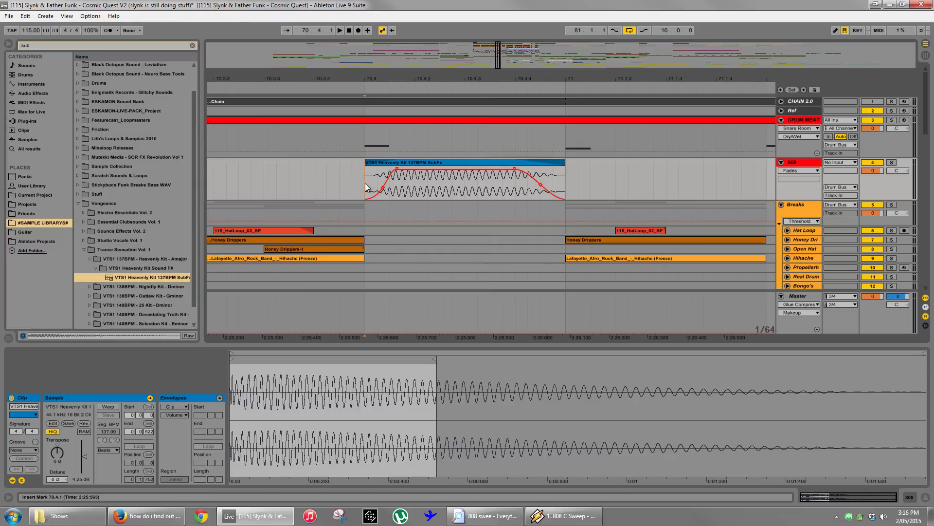
key(space)
click(251, 183)
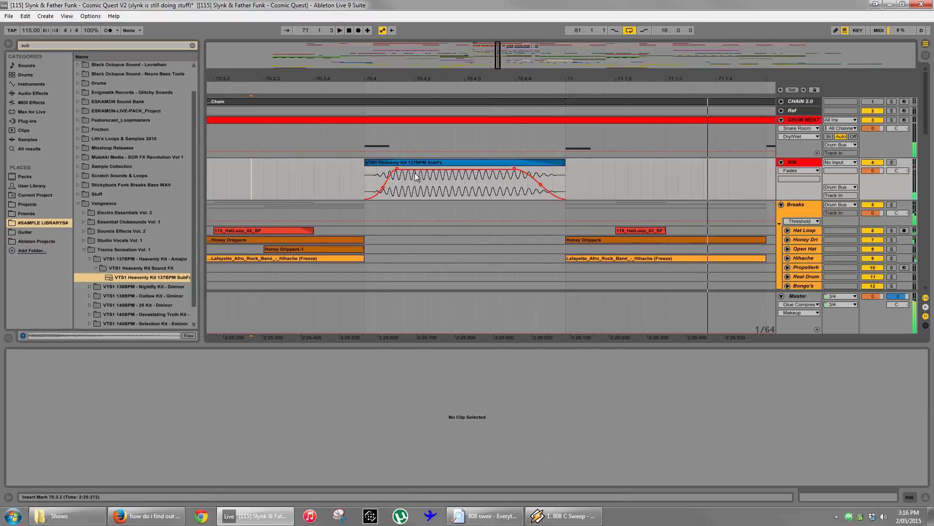
Try a shorter fade-in on the SubFx clip, then lengthen it to just past 70.4.3, listening from bar 70.3.
drag(397, 168, 340, 163)
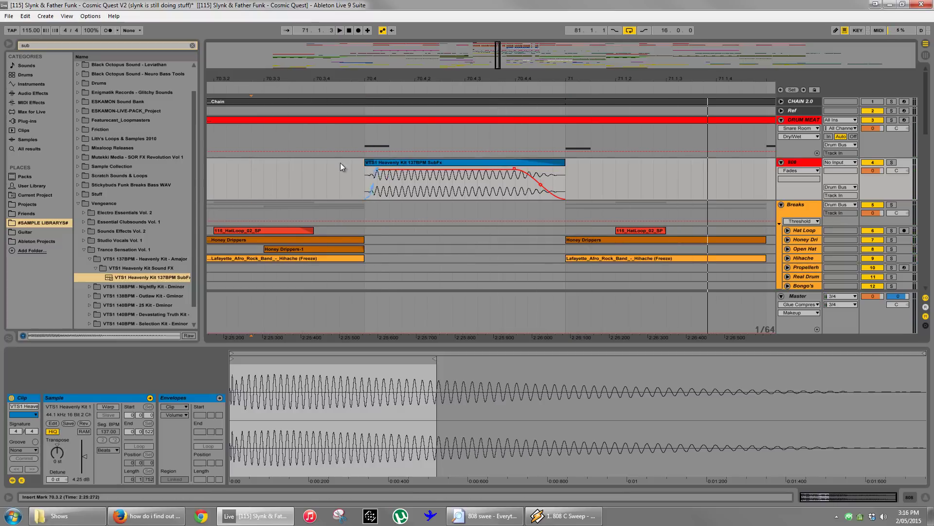
click(225, 186)
key(ctrl+z)
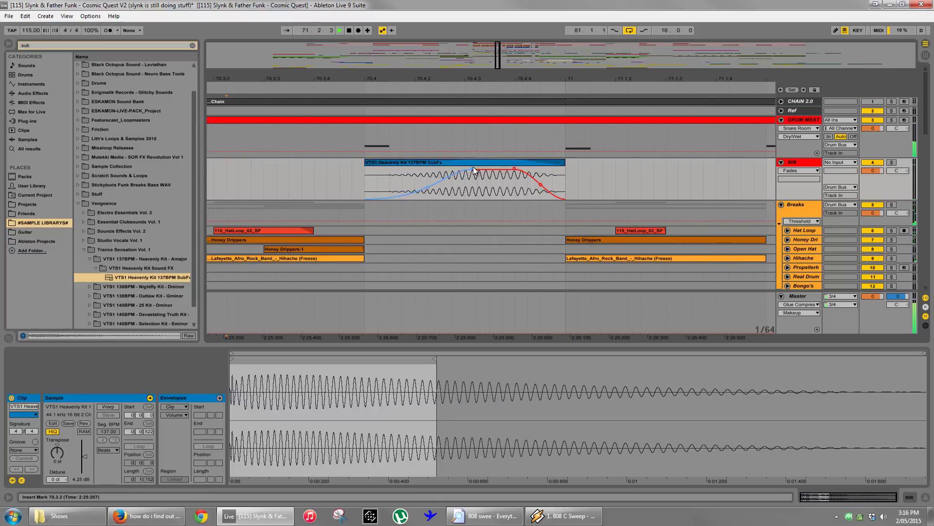
click(222, 182)
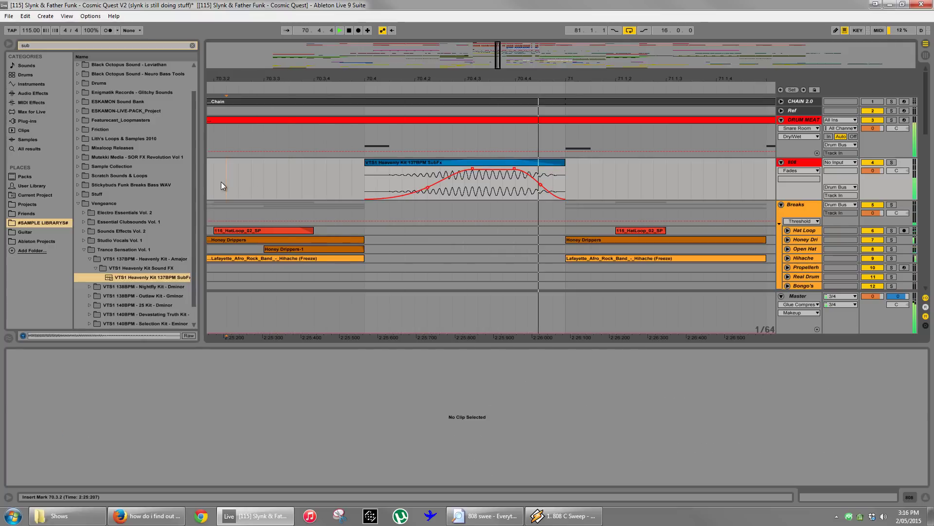
drag(472, 168, 492, 168)
click(285, 185)
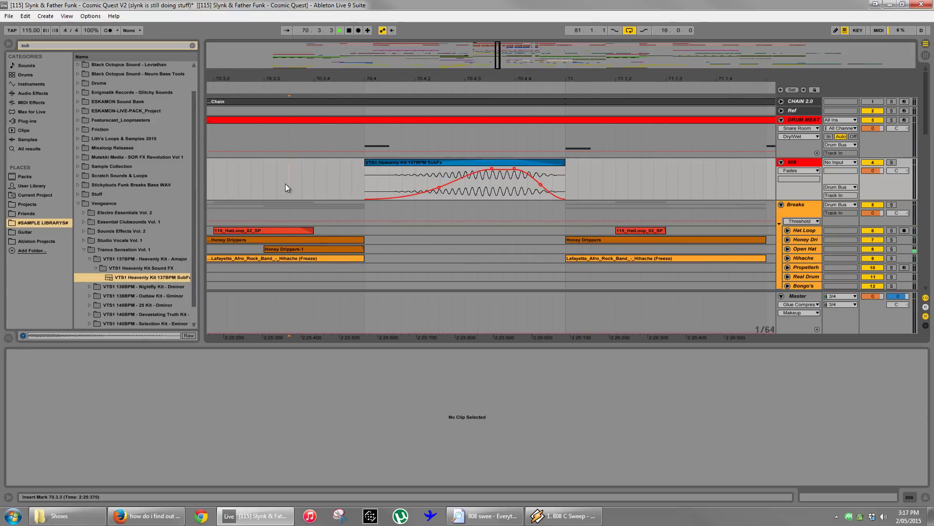
Fold the Breaks group and the Groove track to bring the bass tracks closer together.
drag(441, 84, 450, 74)
scroll(415, 206, down, 5)
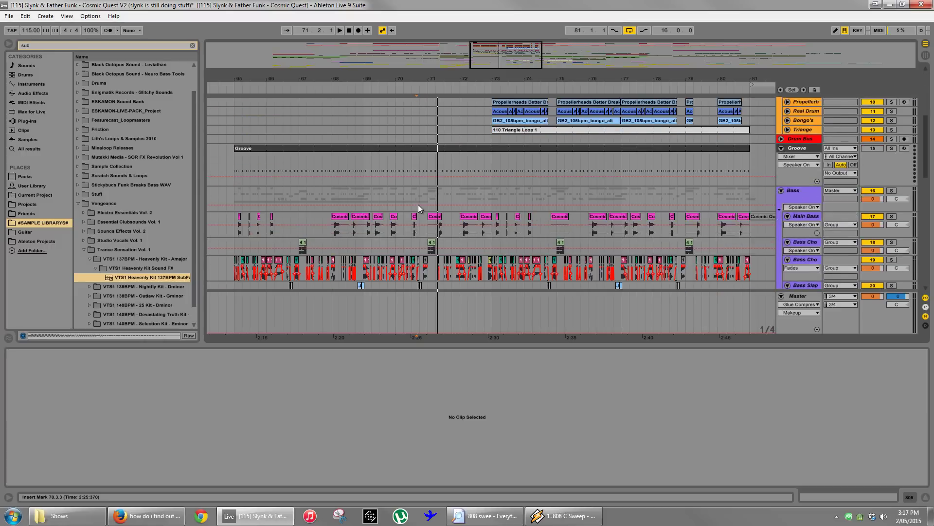
scroll(435, 193, up, 2)
click(781, 128)
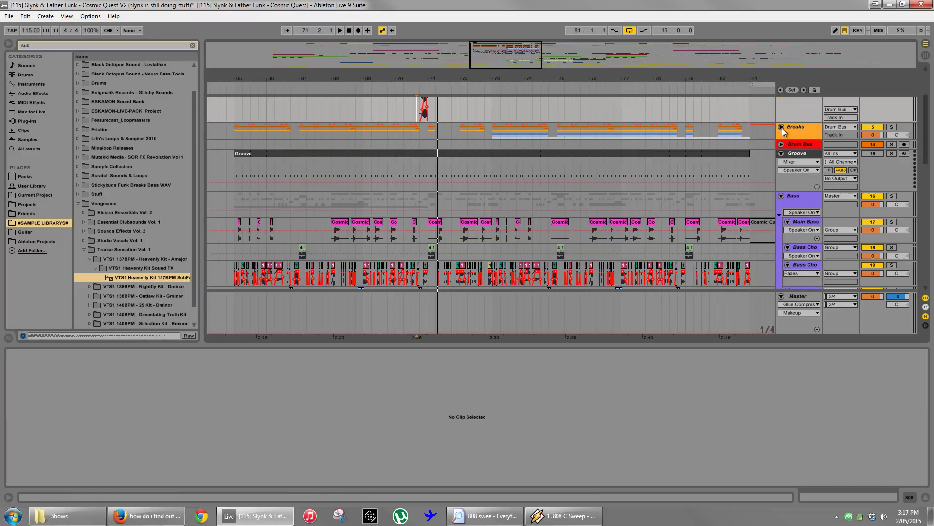
click(782, 153)
scroll(782, 152, down, 3)
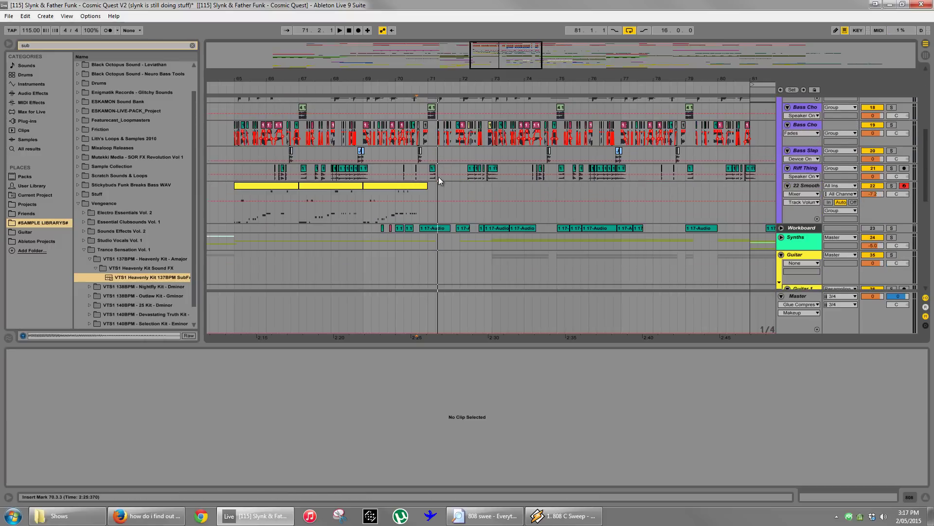
Duplicate the last two-bar MIDI clip on the Smooth Sub track so the copy covers 71.1.1 to 73.1.1.
click(419, 192)
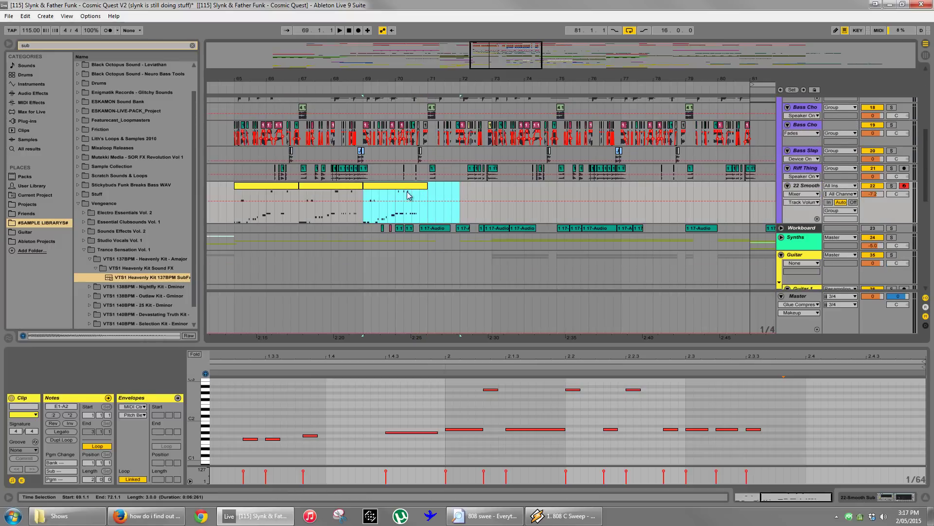
click(452, 194)
click(397, 185)
key(ctrl+d)
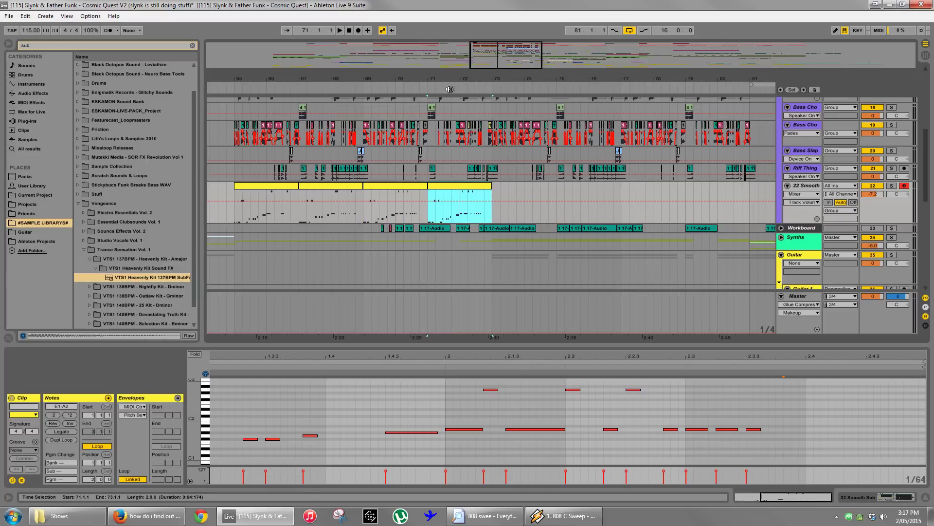
drag(447, 84, 398, 172)
scroll(397, 292, up, 3)
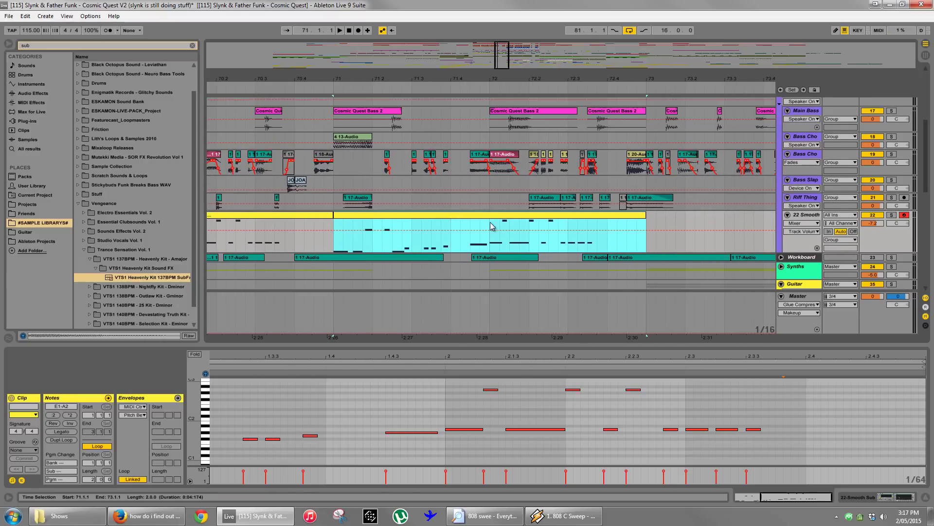
Audition the 22-Smooth Sub clip from its first E1 note at bar 71.
drag(324, 362, 323, 356)
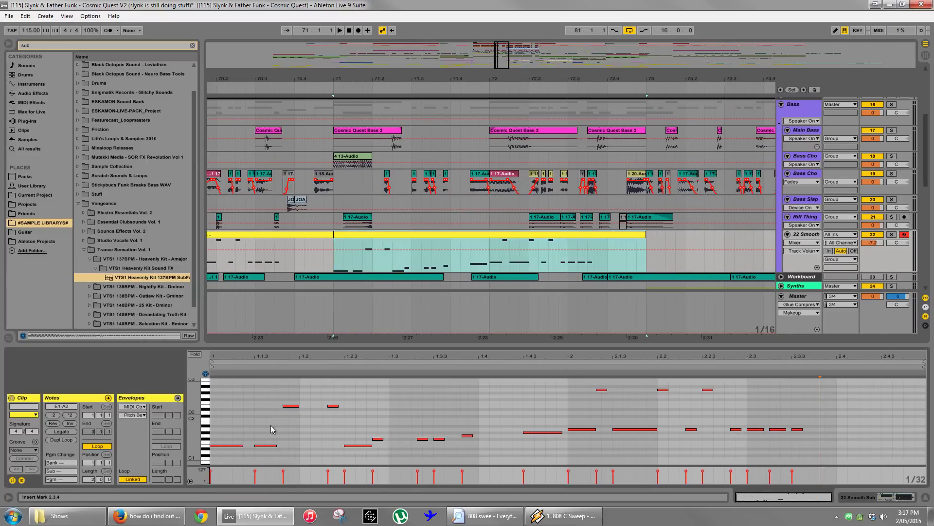
mouse_move(352, 265)
mouse_down()
mouse_move(336, 266)
mouse_move(348, 266)
mouse_up()
key(space)
key(space)
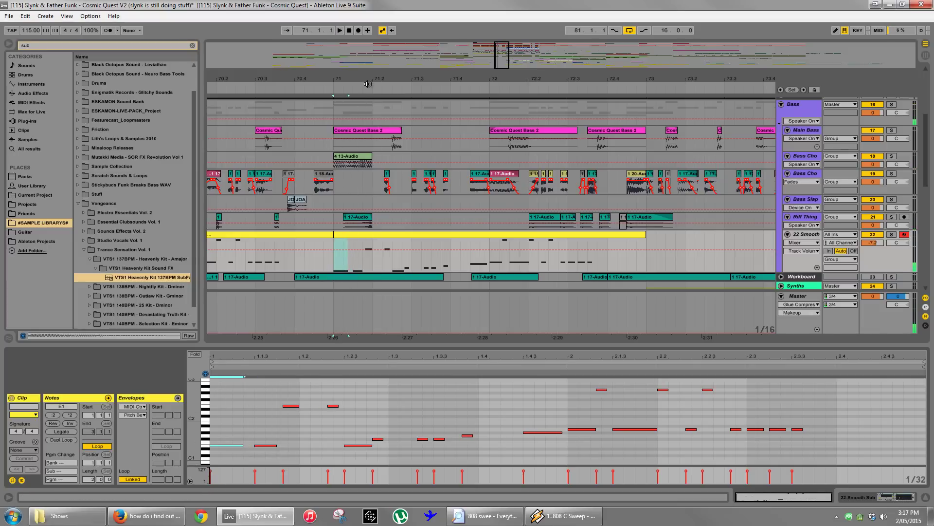
Replace the 22-Smooth Sub clip at bars 71–73 with a copy of the clip at bars 67–69.
drag(391, 56, 387, 44)
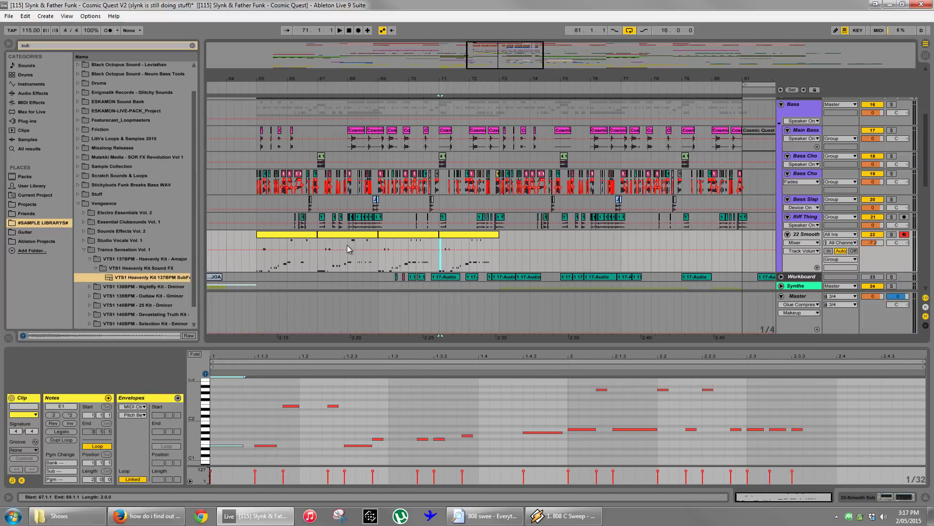
click(359, 235)
click(471, 235)
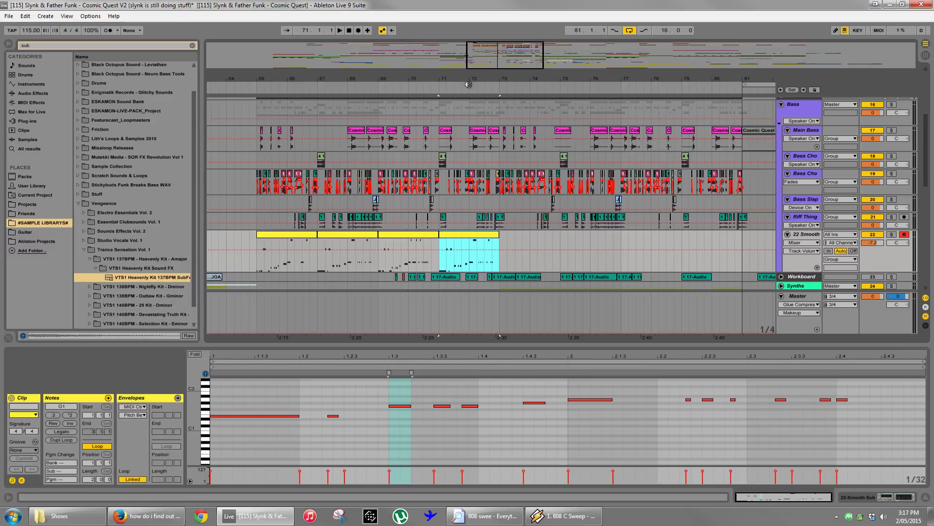
drag(467, 79, 440, 194)
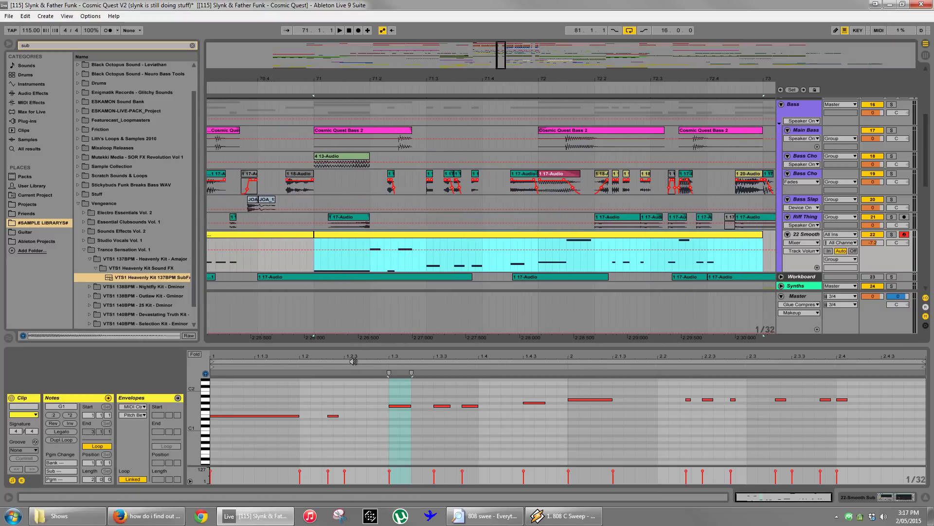
Play the start of the copied sub clip and delete its short E2 note at 1.2.1.
key(space)
key(space)
click(309, 407)
scroll(309, 407, up, 3)
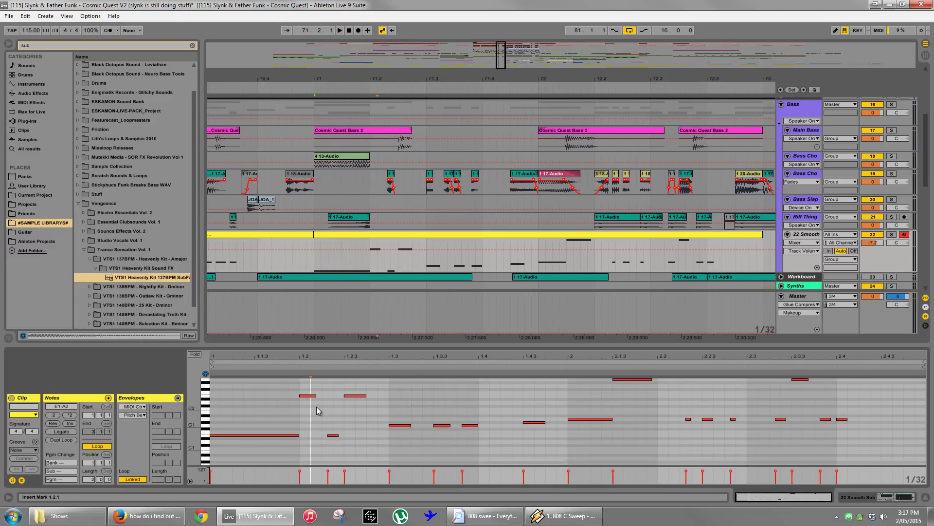
click(307, 415)
key(Delete)
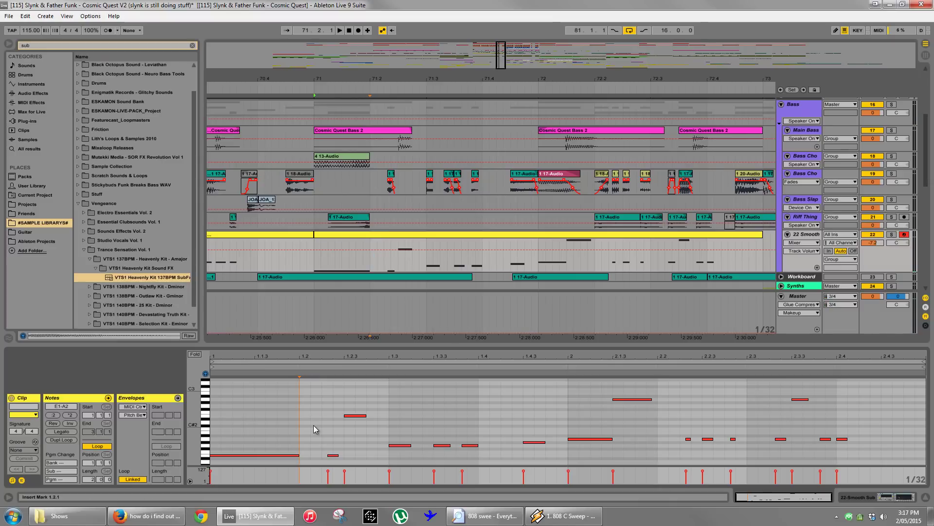
Play the edited clip and raise the short E1 note at 1.2.2 one octave to E2.
key(space)
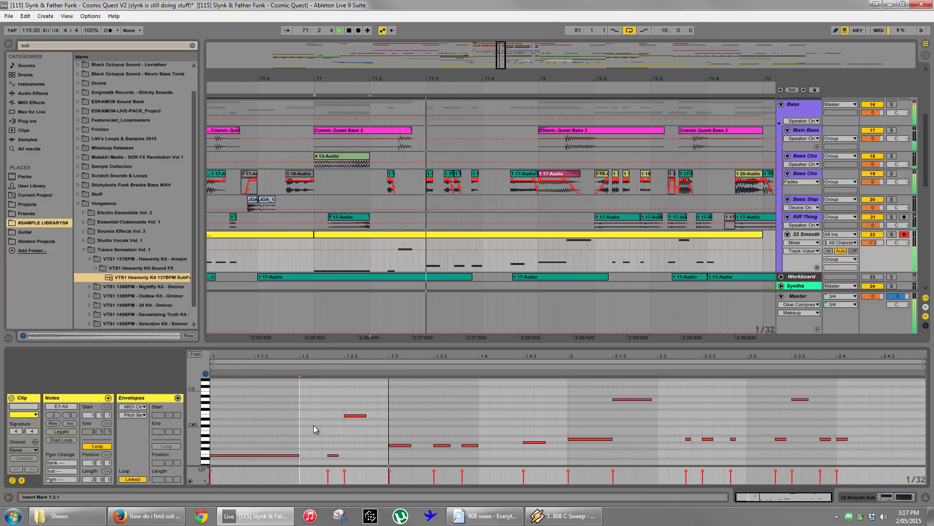
double_click(333, 415)
key(space)
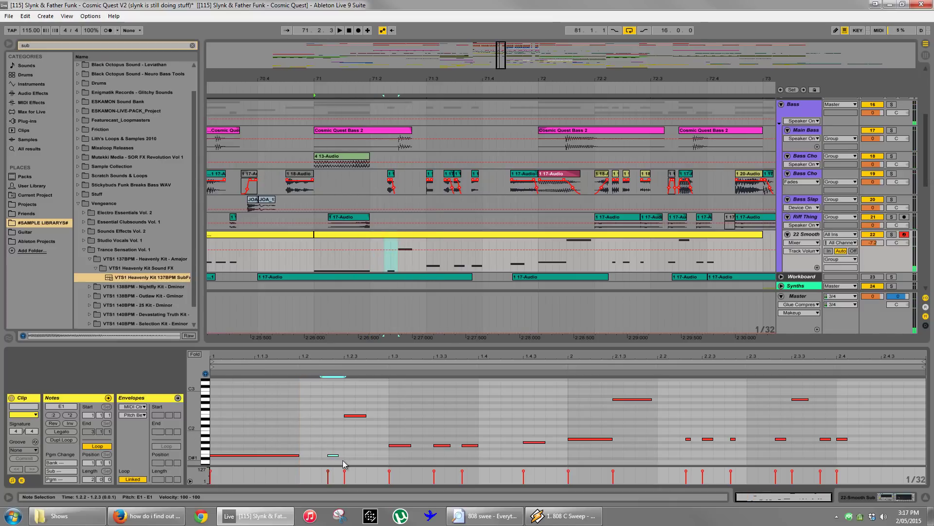
Lower the E2 note at 1.2.3 to F#1 and audition the revised sub line.
drag(351, 396, 364, 427)
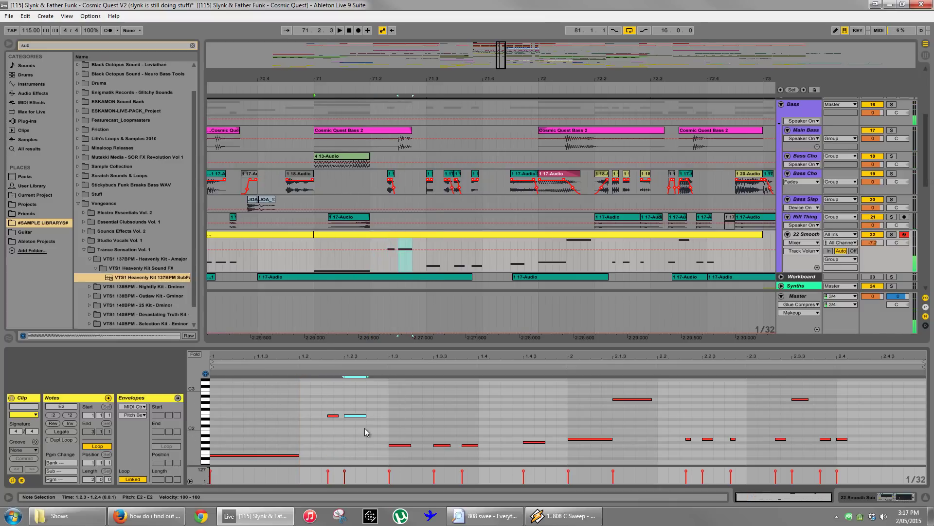
key(shift+Down)
key(Up)
key(Up)
key(space)
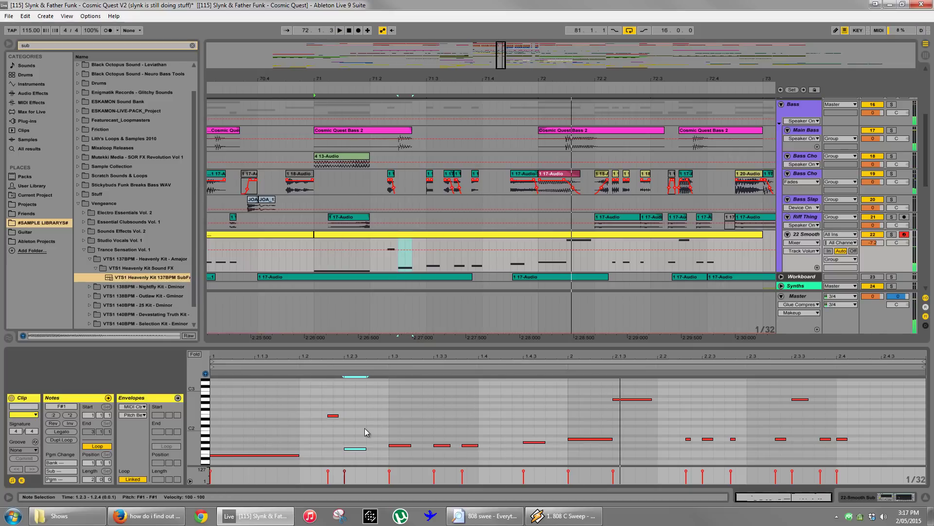
key(space)
Move the second G1 note earlier, from 1.3.3 to 1.3.2.
drag(441, 445, 419, 444)
drag(429, 357, 430, 358)
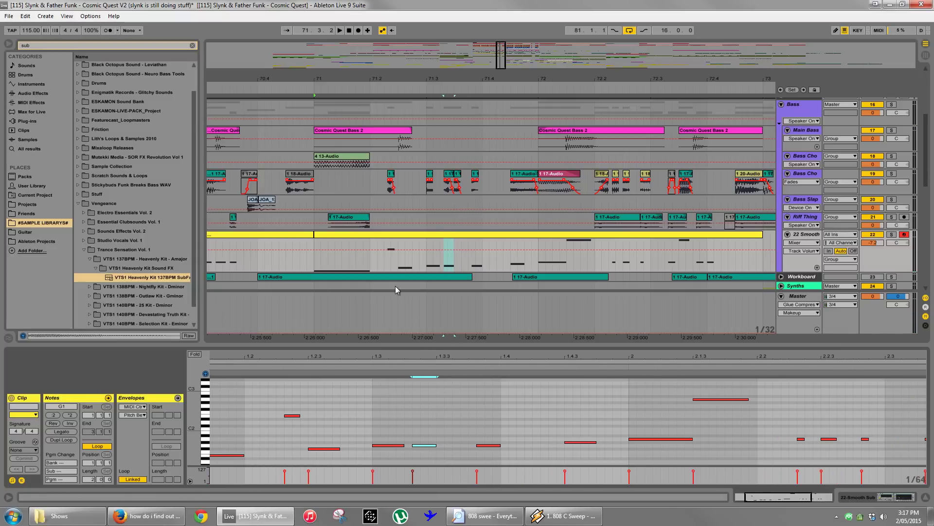
drag(464, 77, 465, 78)
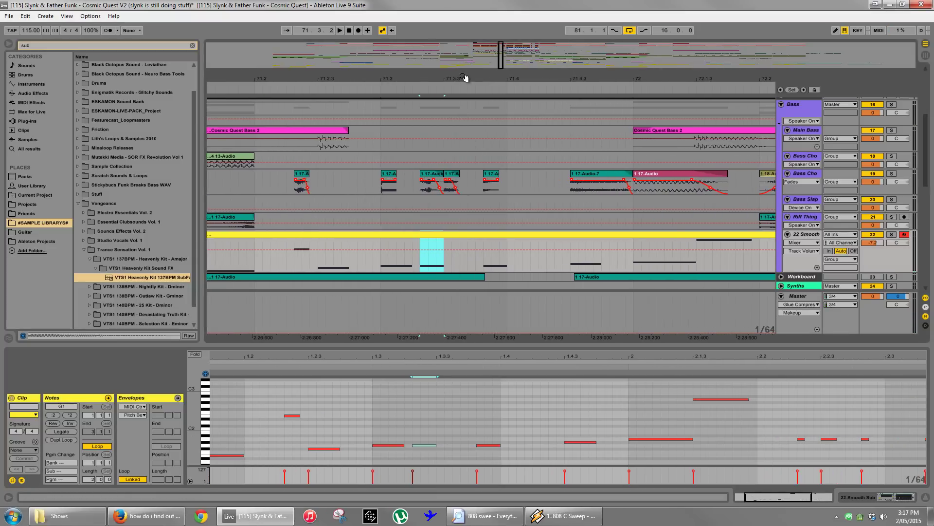
Shorten the G1 note at 1.3.2 to match the bass chop above and duplicate it at 1.3.3.
key(shift+Left)
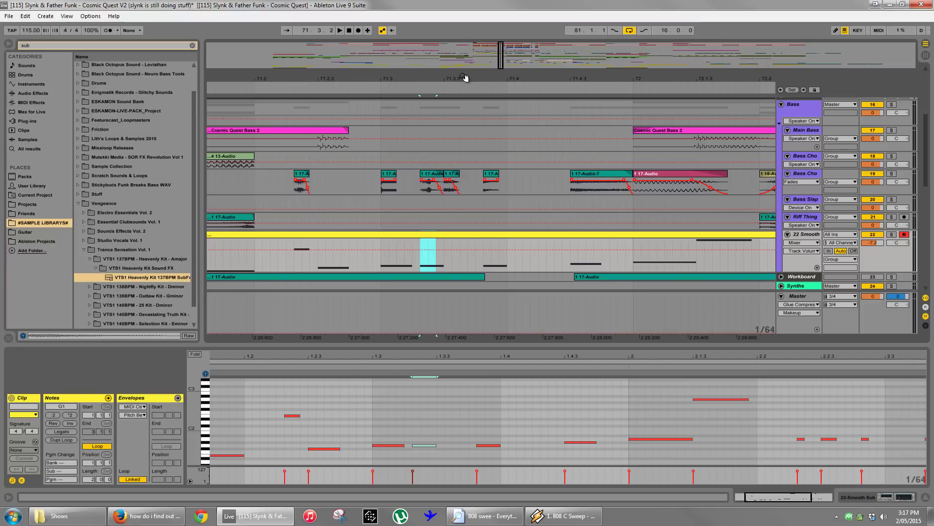
click(425, 445)
key(shift+Left)
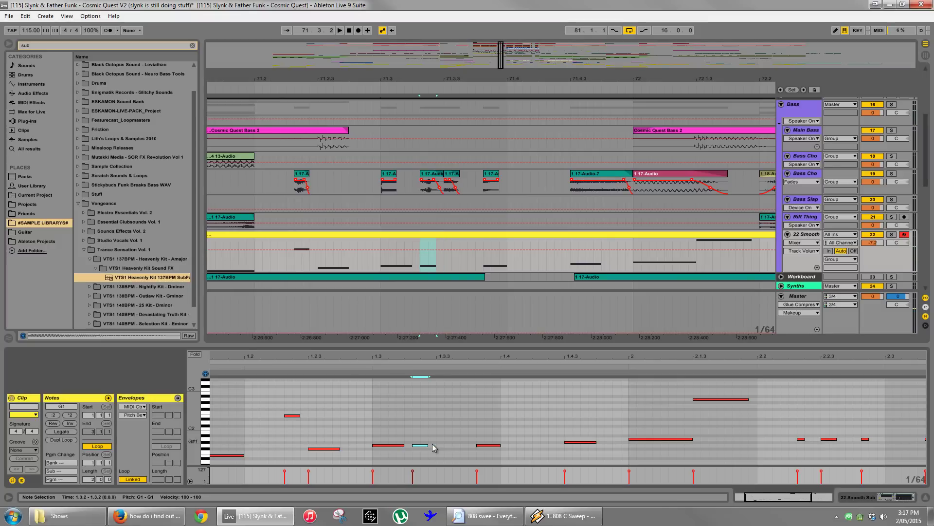
key(ctrl+d)
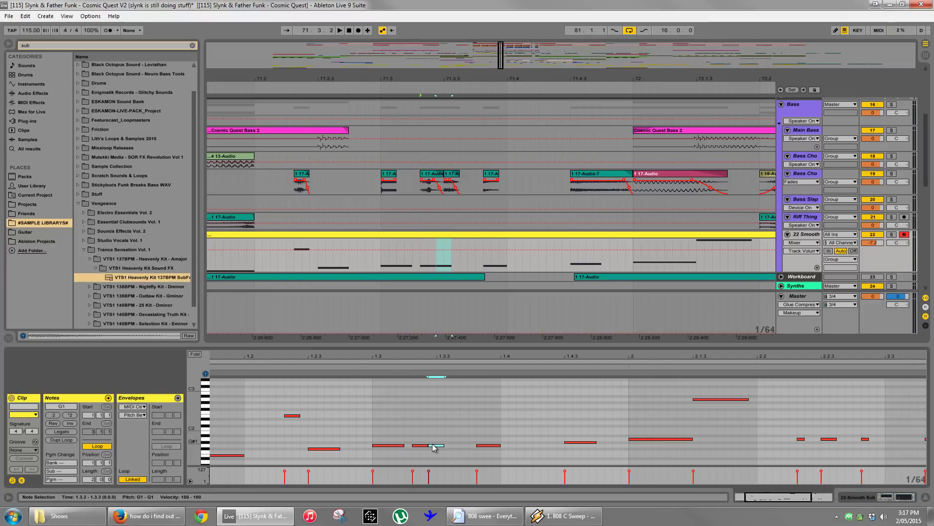
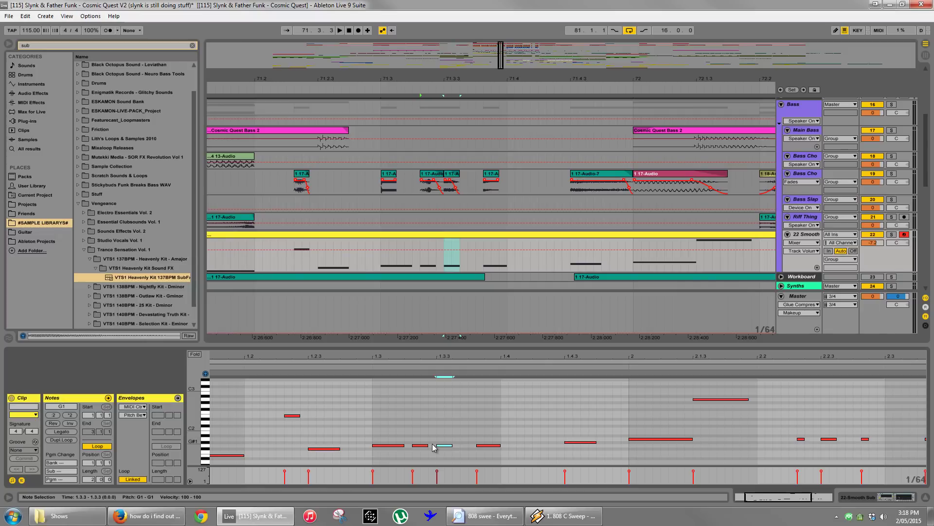
Shorten the G1 notes at 1.3.4 and 1.3.1 to the length of the bass chops above them.
drag(435, 447, 498, 449)
key(shift+Left)
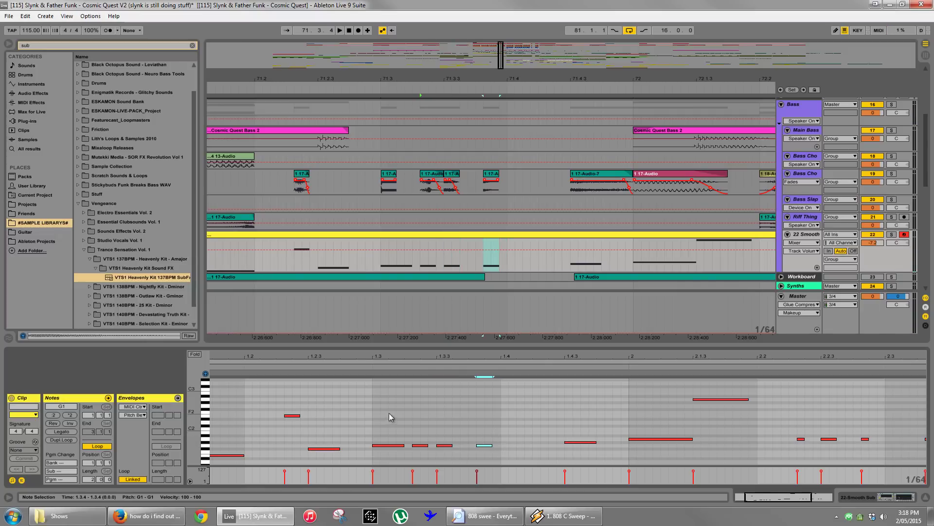
click(396, 444)
key(shift+Left)
key(shift+Left)
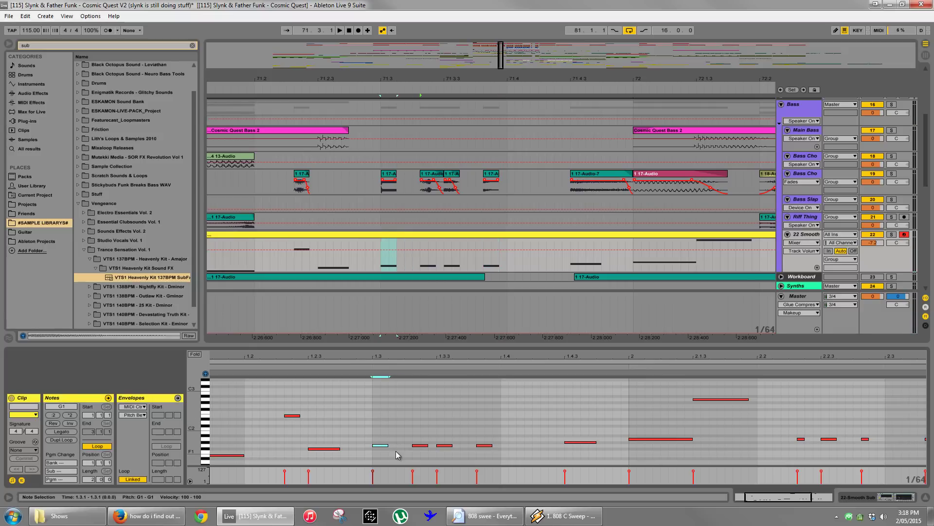
Look over the whole arrangement, including the drum and 808 tracks, and return to the sub clip at bars 71–73.
click(454, 315)
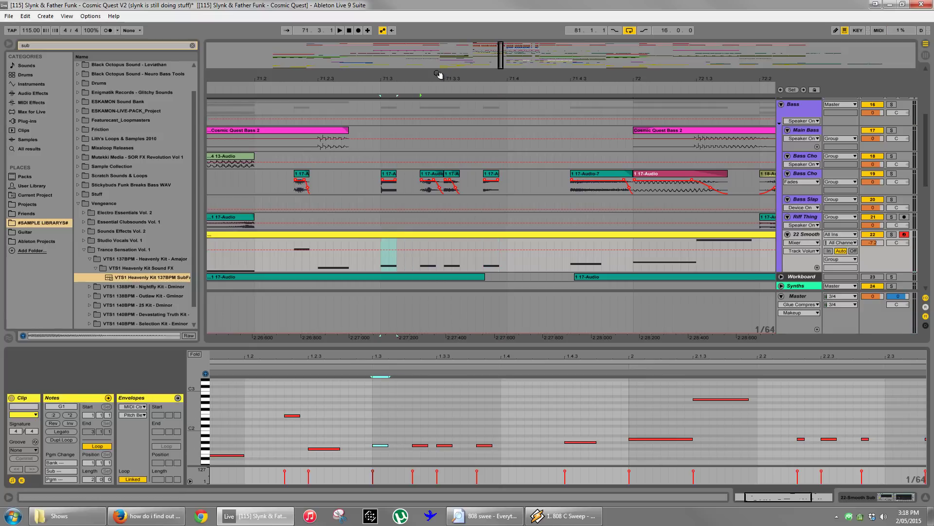
drag(439, 76, 438, 75)
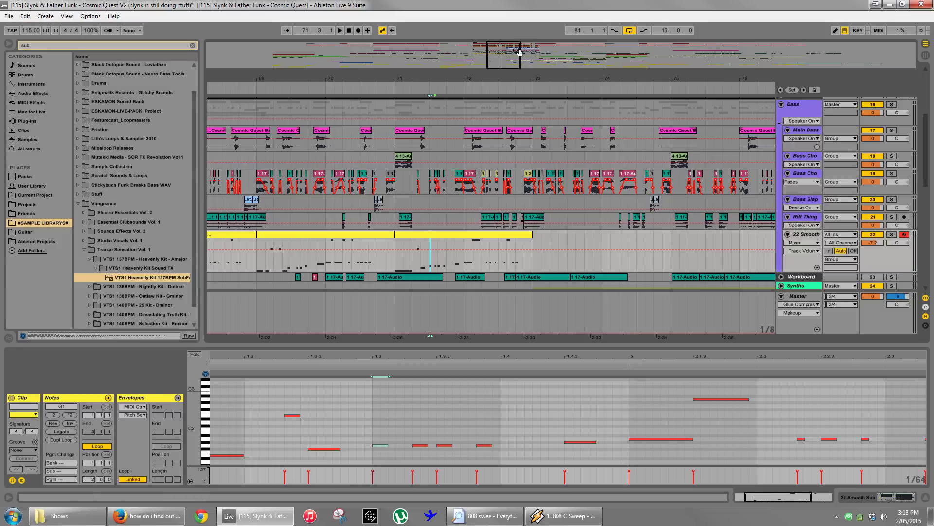
drag(510, 54, 511, 62)
scroll(581, 162, up, 5)
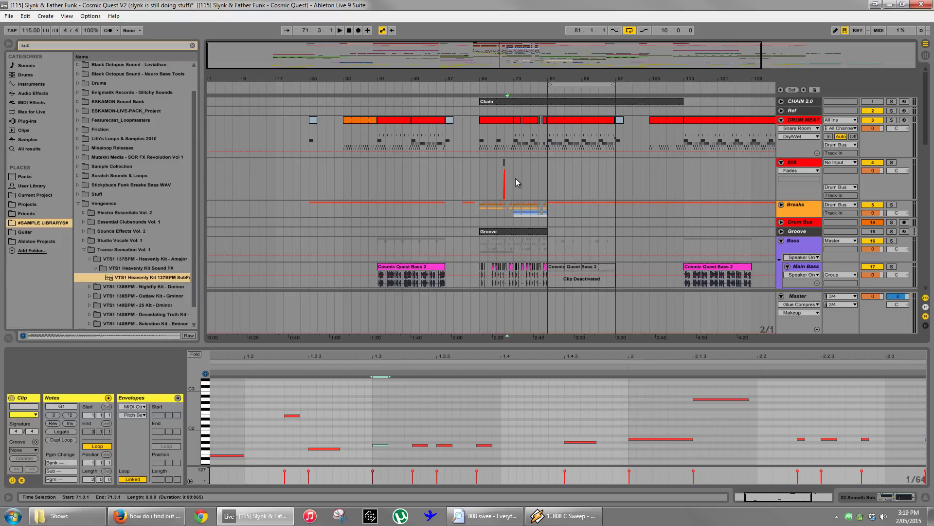
scroll(515, 178, down, 10)
drag(517, 78, 414, 78)
click(455, 201)
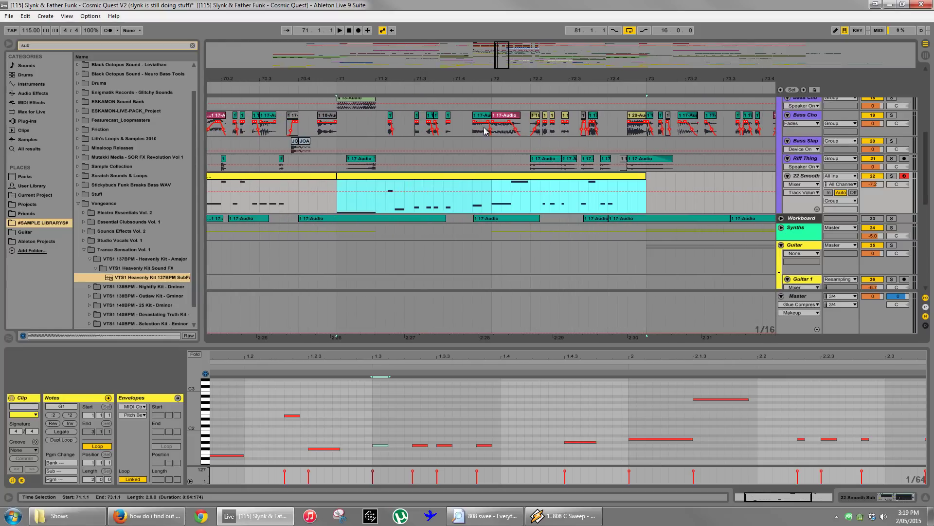
Audition the second bar of the sub clip with the other tracks, starting from 72.1.1.
click(496, 204)
scroll(535, 194, up, 2)
drag(535, 82, 460, 97)
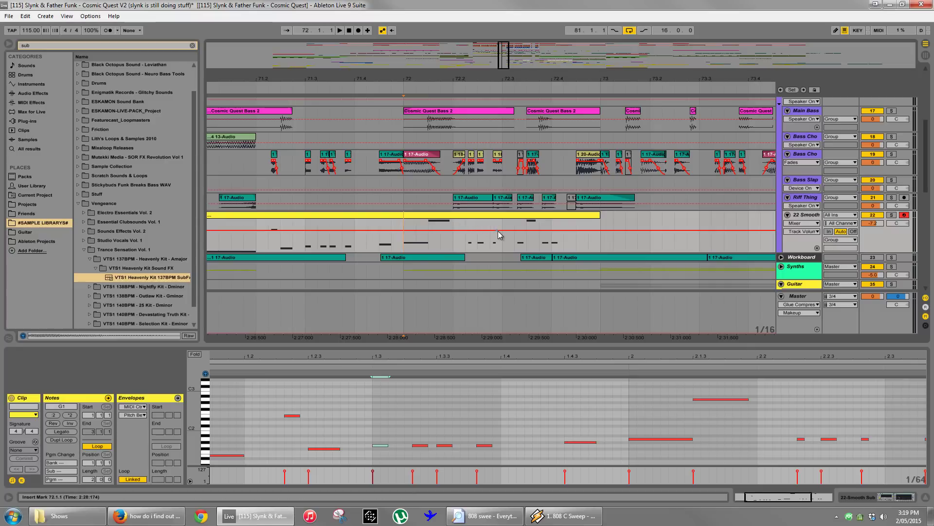
key(space)
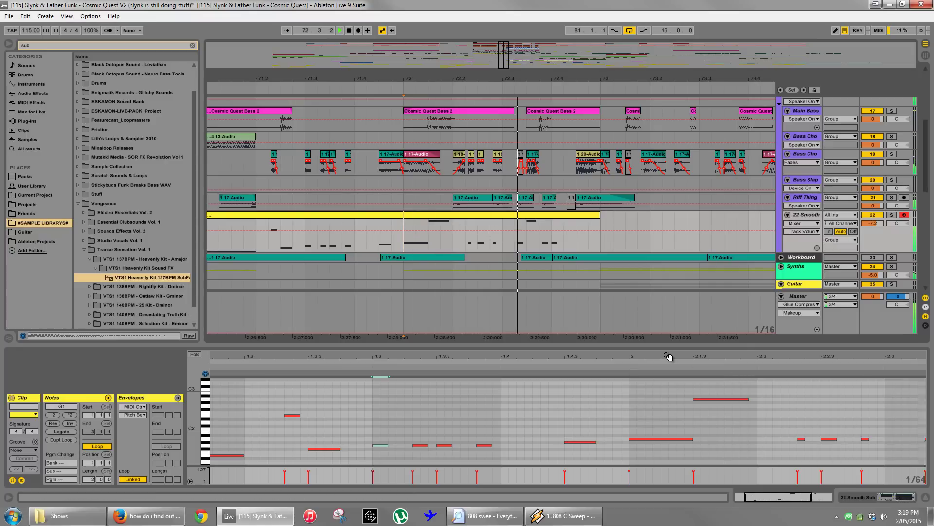
key(space)
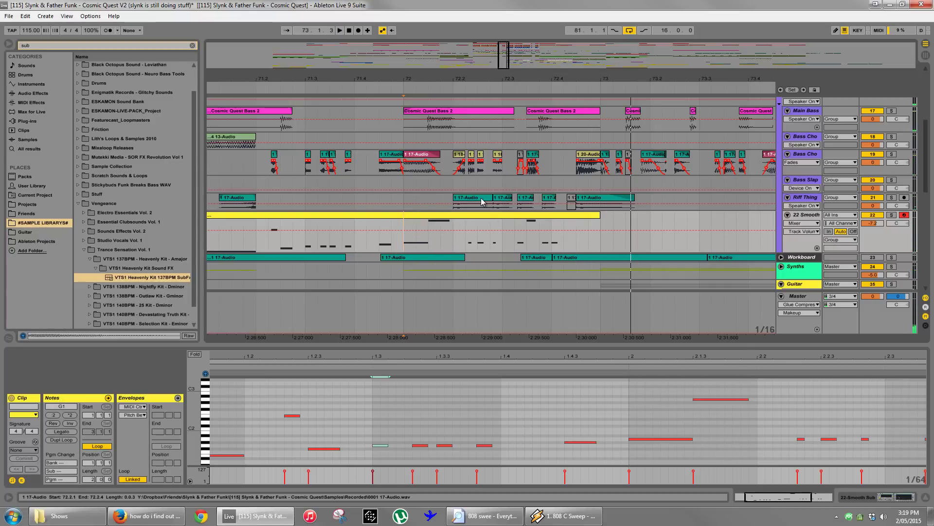
drag(480, 78, 476, 100)
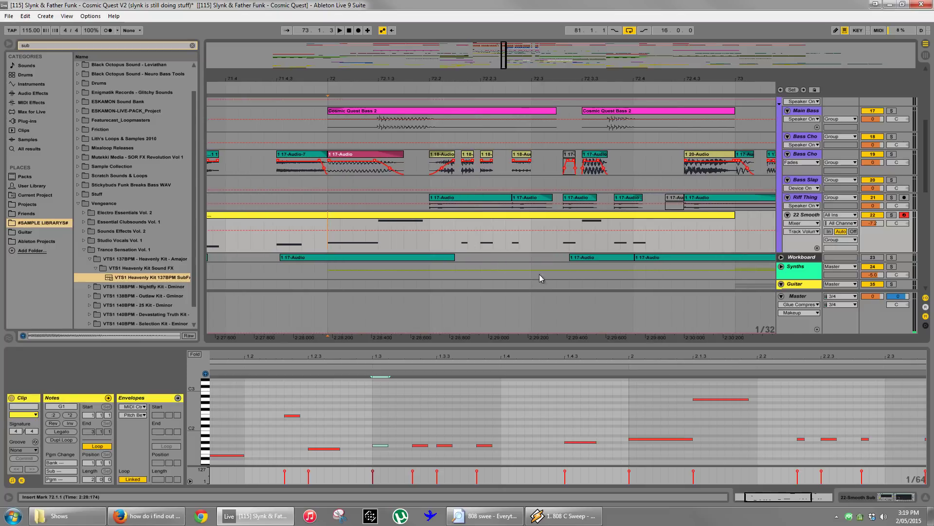
Solo the Bass Chops track (19) for reference and make the sub clip's first A1 note after 2.2 span 2.2.1 to 2.2.2.
click(801, 439)
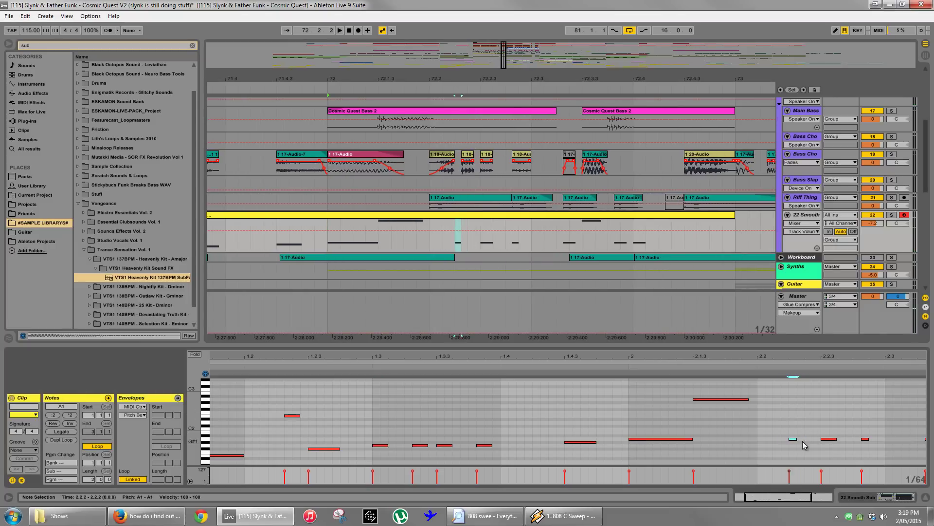
click(442, 168)
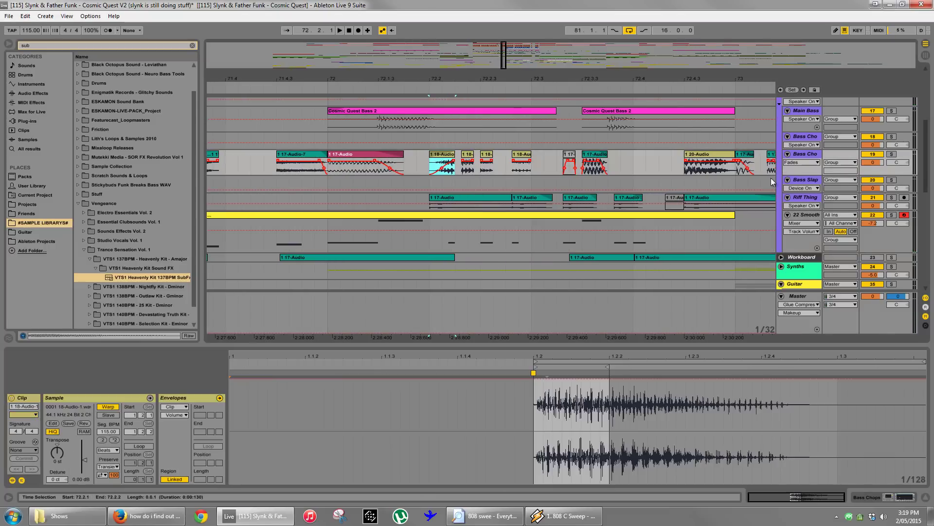
click(892, 153)
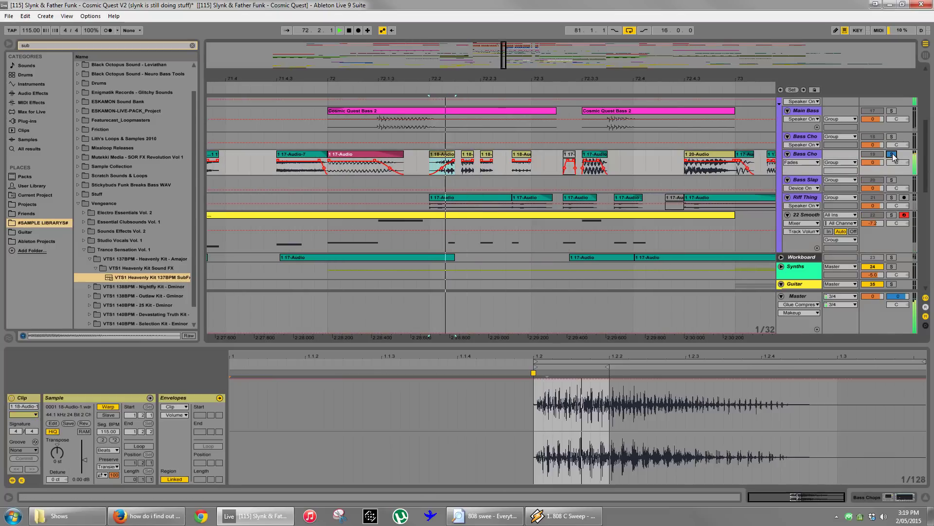
click(469, 215)
mouse_move(779, 422)
mouse_down()
mouse_move(793, 446)
mouse_move(758, 439)
mouse_up()
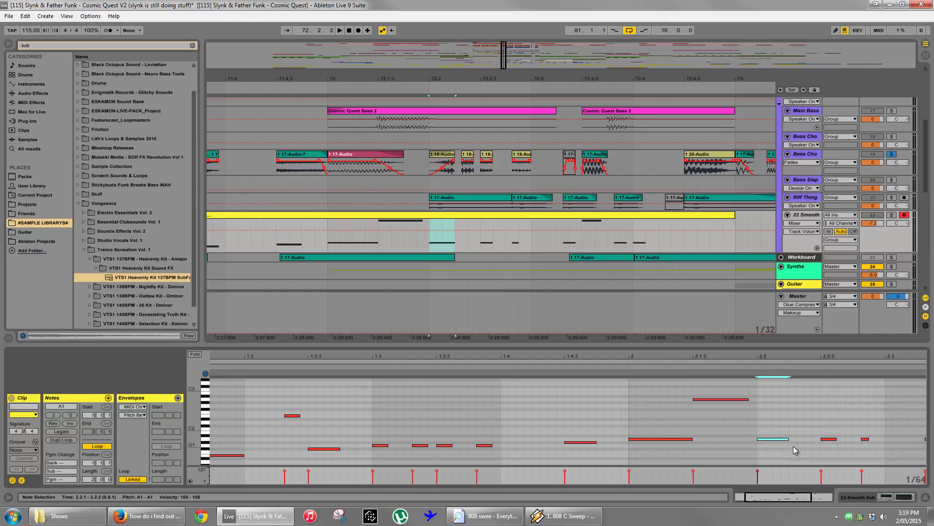
Move the A1 note at 2.2.3 earlier to 2.2.2, aligned with the second bass chop.
click(828, 439)
key(Left)
key(Left)
key(Left)
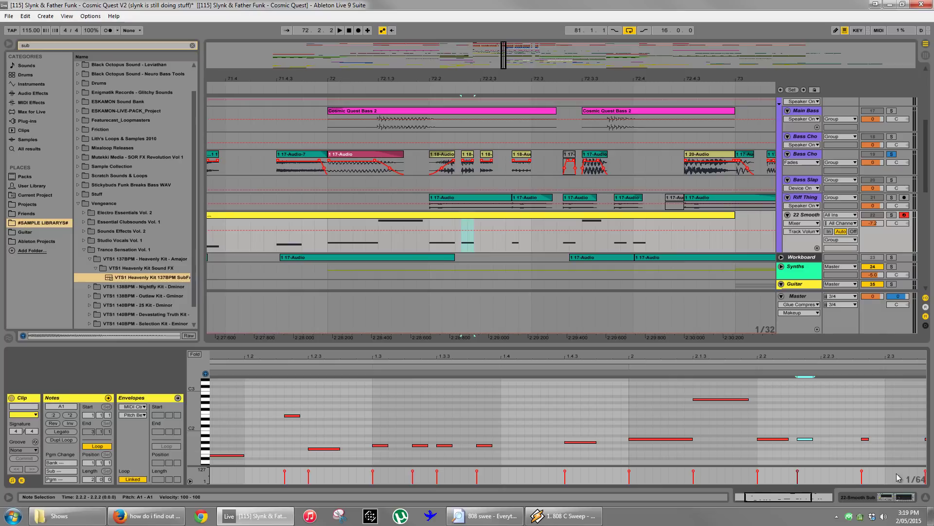
Move the short A1 note at 2.2.4 earlier to 2.2.3, under the third bass chop.
click(865, 438)
key(Left)
key(Left)
key(Left)
key(Left)
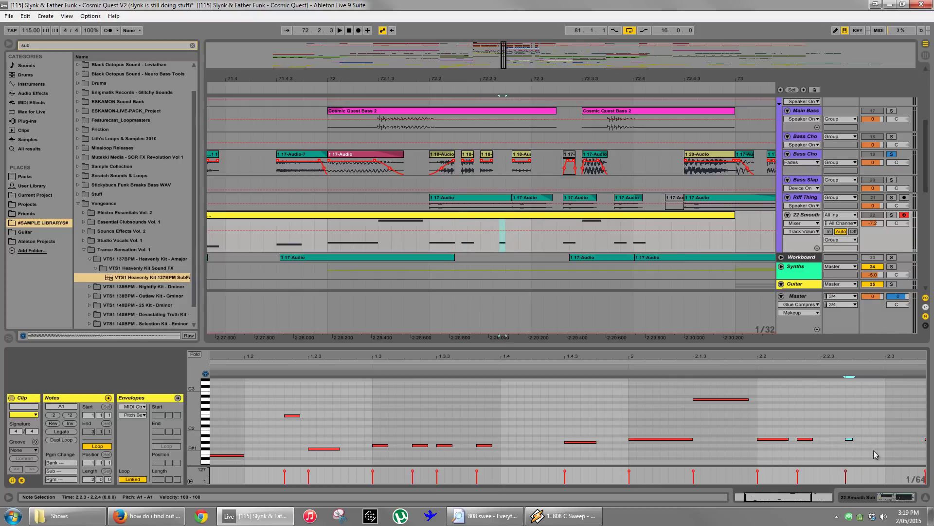
Lengthen the A1 note at 2.2.3 and place a duplicate of it at 2.2.4.
key(shift+Right)
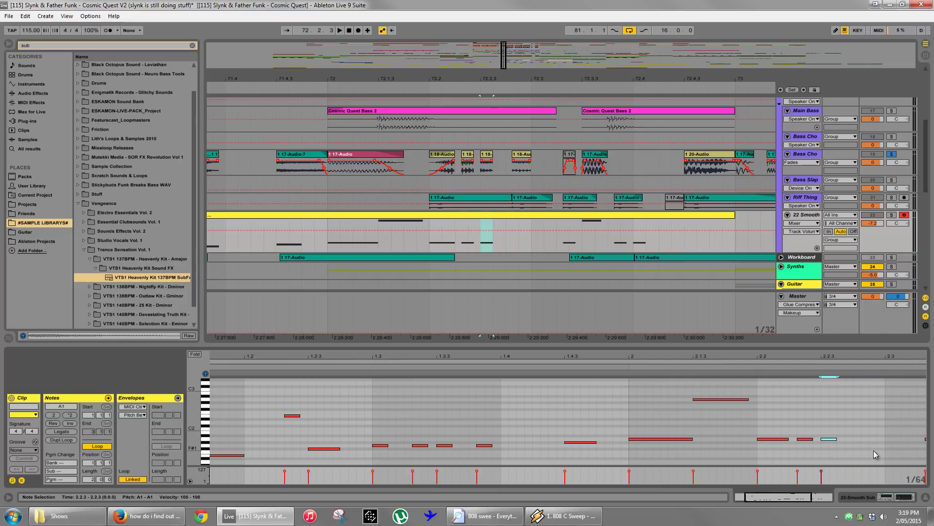
key(ctrl+d)
key(Right)
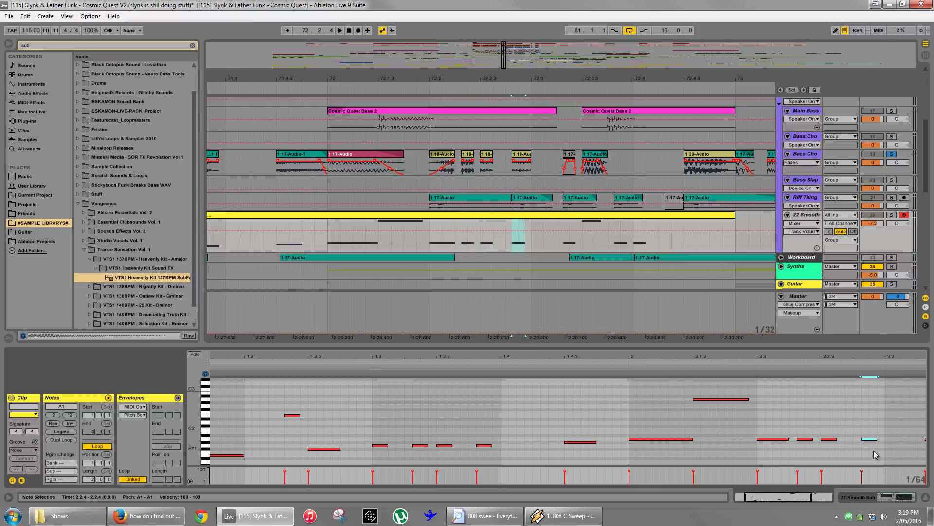
Lengthen the A1 note at 2.2.4 to end at 2.3.1, play from bar 72 and unsolo the Bass Chops track (19).
key(shift+Right)
click(327, 229)
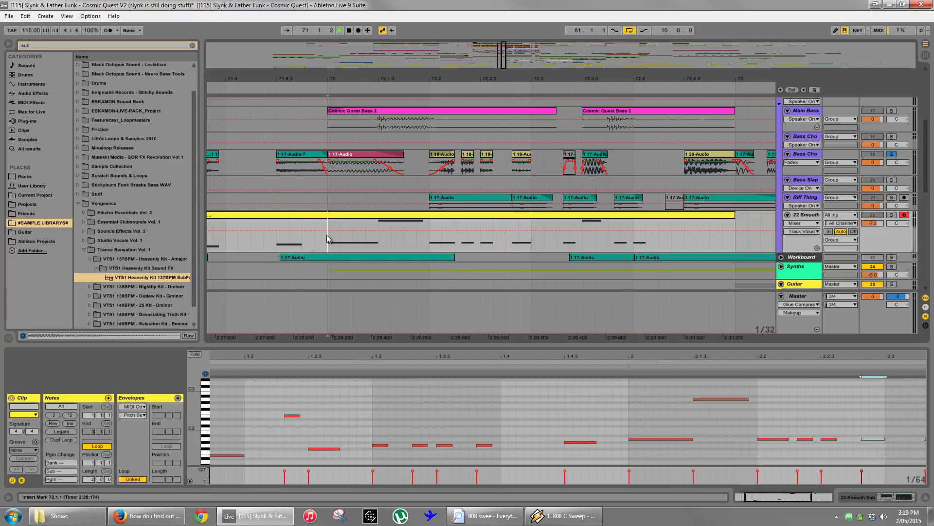
key(space)
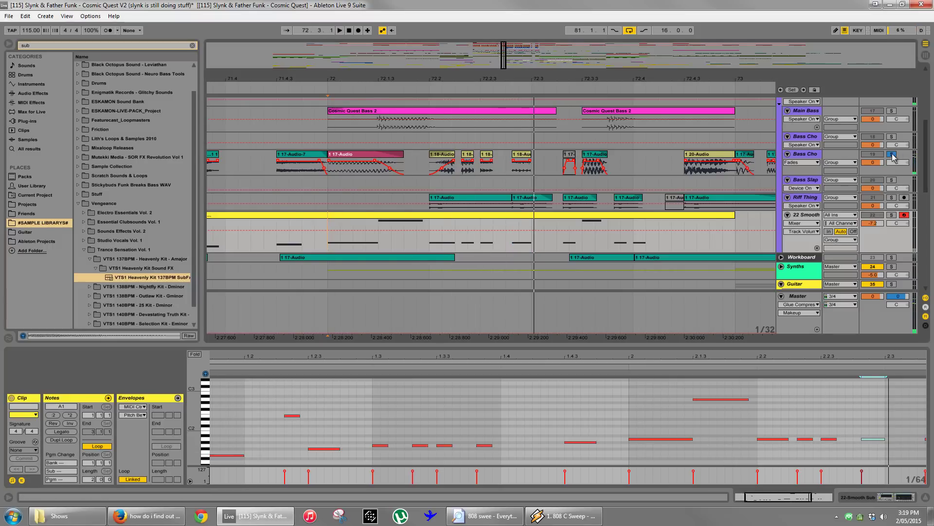
click(892, 154)
key(space)
key(space)
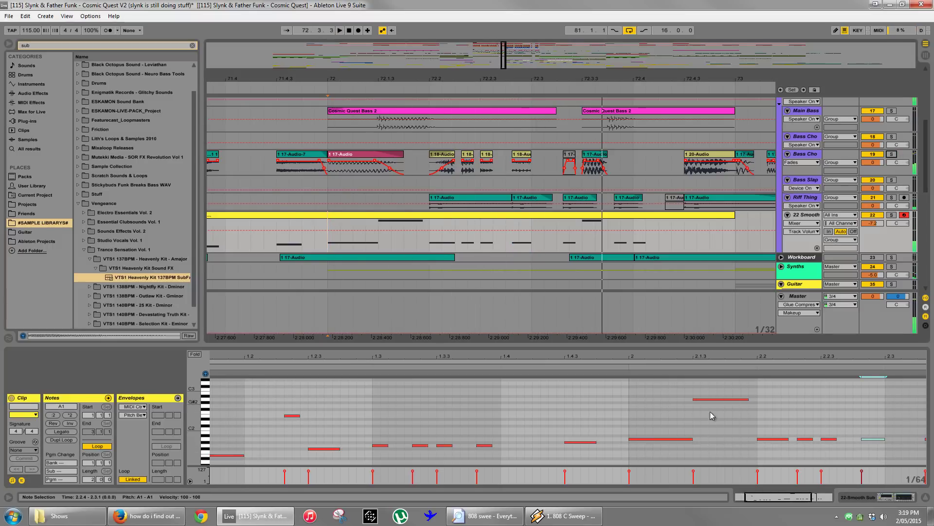
Lower the A2 note at 2.1.3 to A1, raise the four notes from 2.2.1 to 2.3.1 to A2, and play back the result.
click(717, 399)
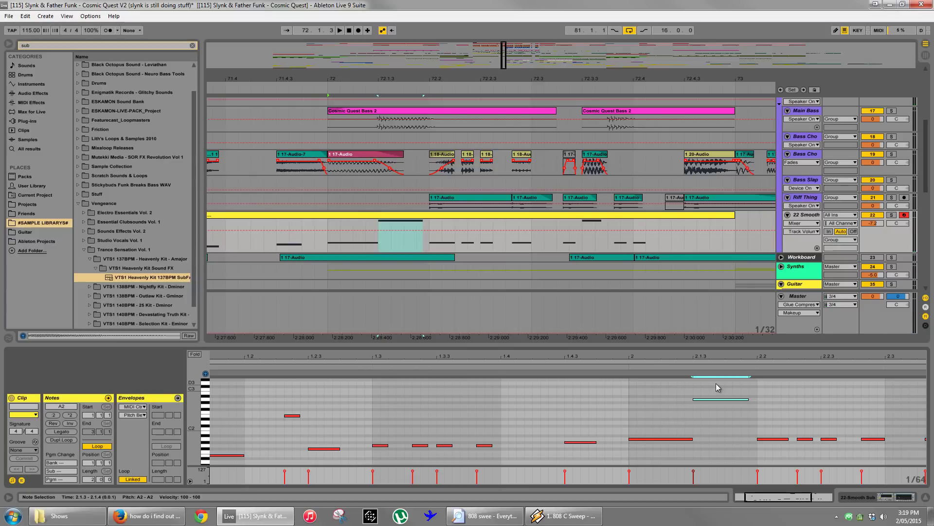
key(shift+Down)
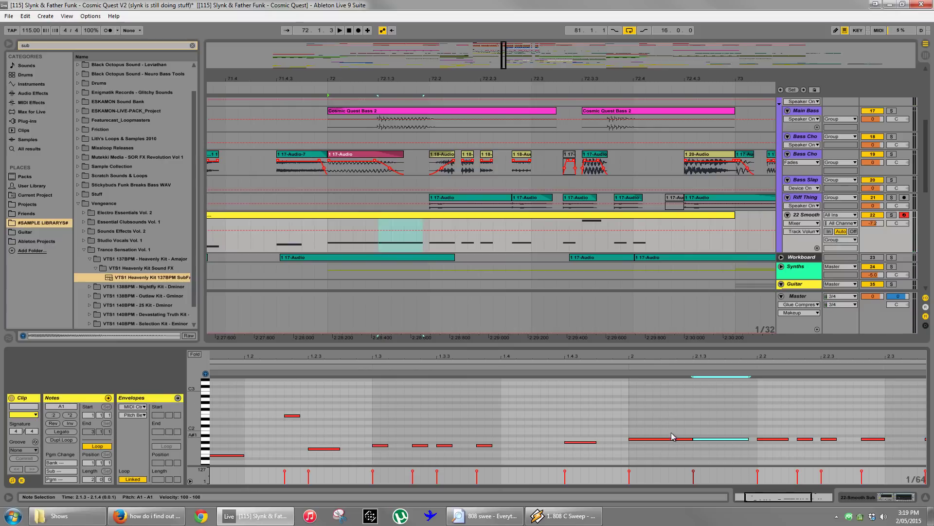
drag(759, 426, 867, 449)
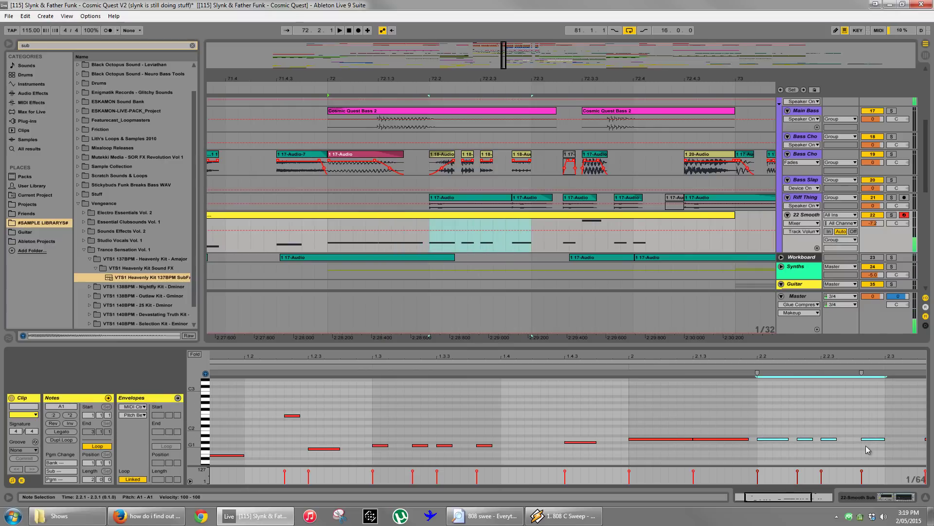
key(shift+Up)
key(space)
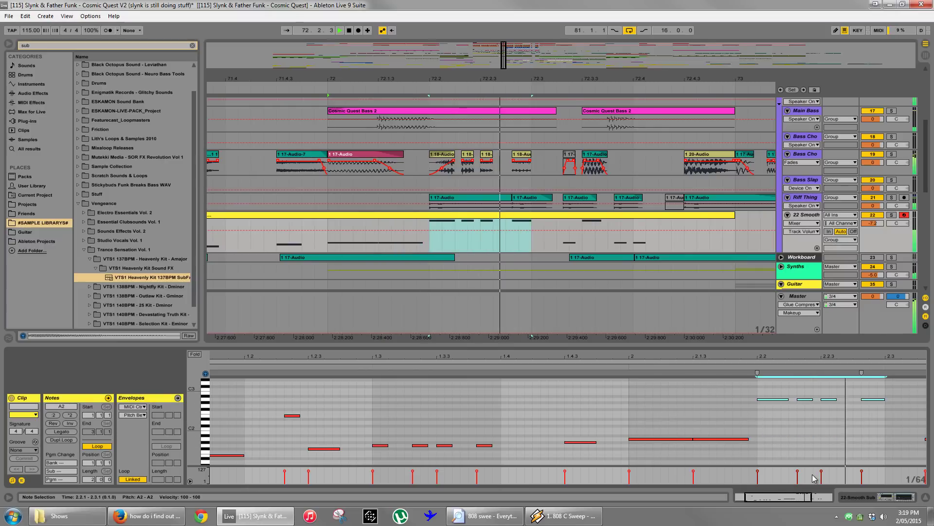
key(space)
Lower the two A2 notes at 2.2.2 and 2.2.3 to A1 and listen to the change.
click(806, 446)
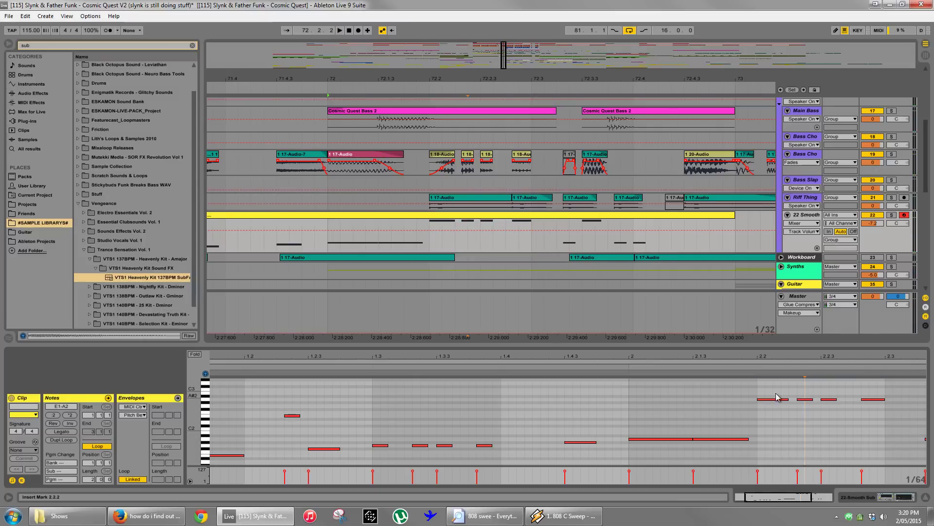
drag(808, 388, 842, 411)
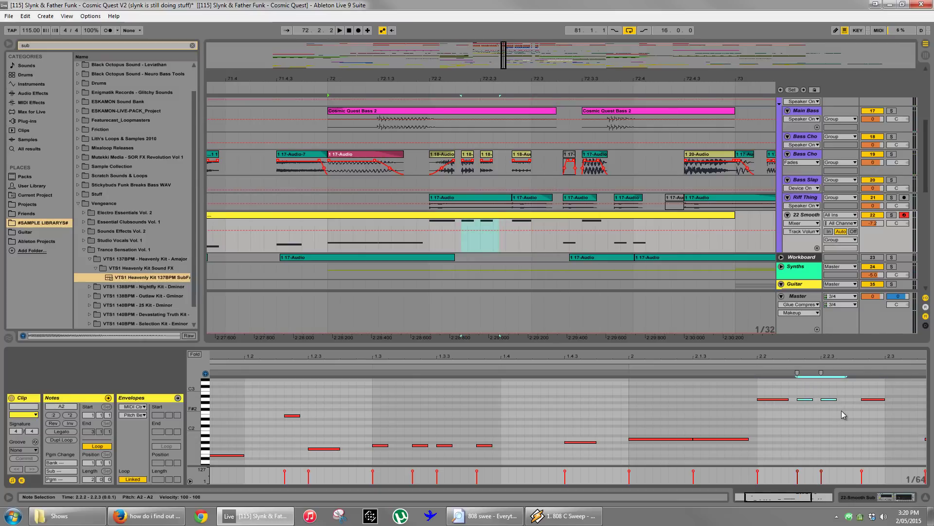
key(shift+Down)
key(space)
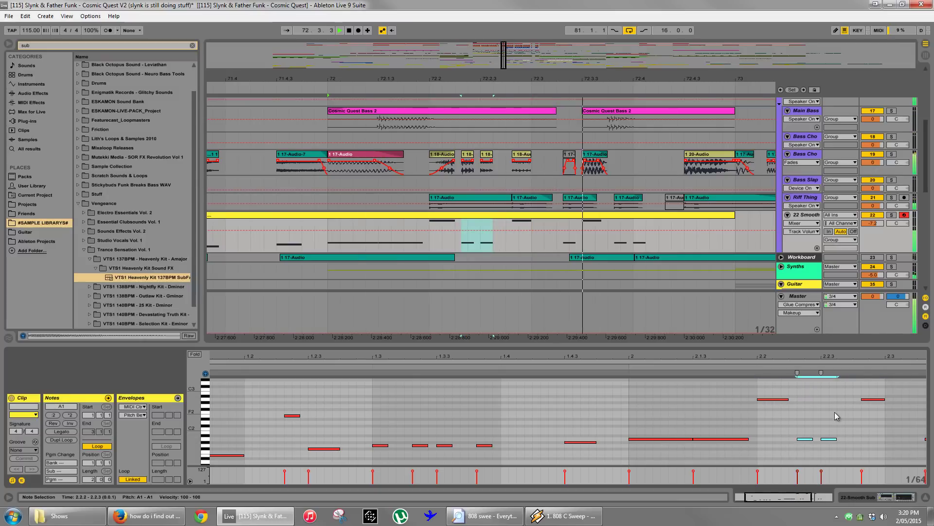
key(space)
Delete the short A1 note at 2.3.2 and lower the A2 note at 2.3.3 to A1.
drag(608, 360, 811, 359)
click(728, 438)
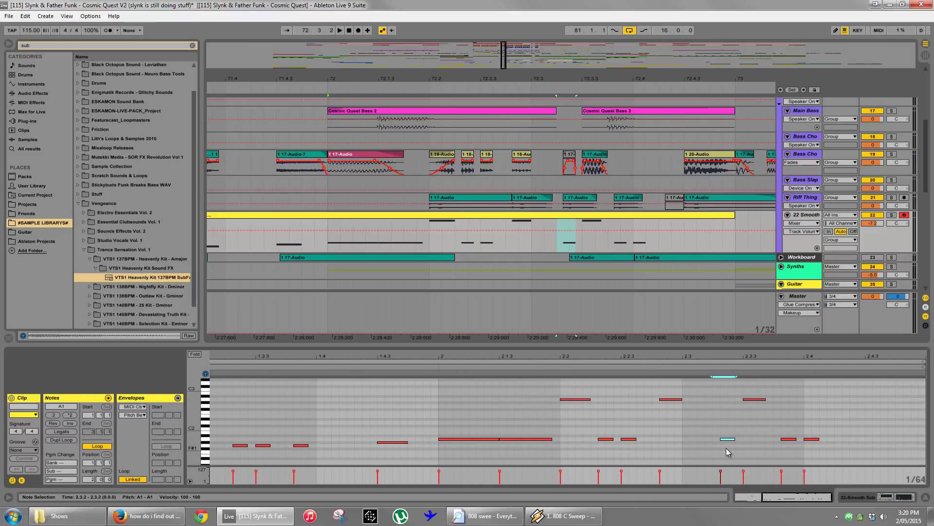
key(Delete)
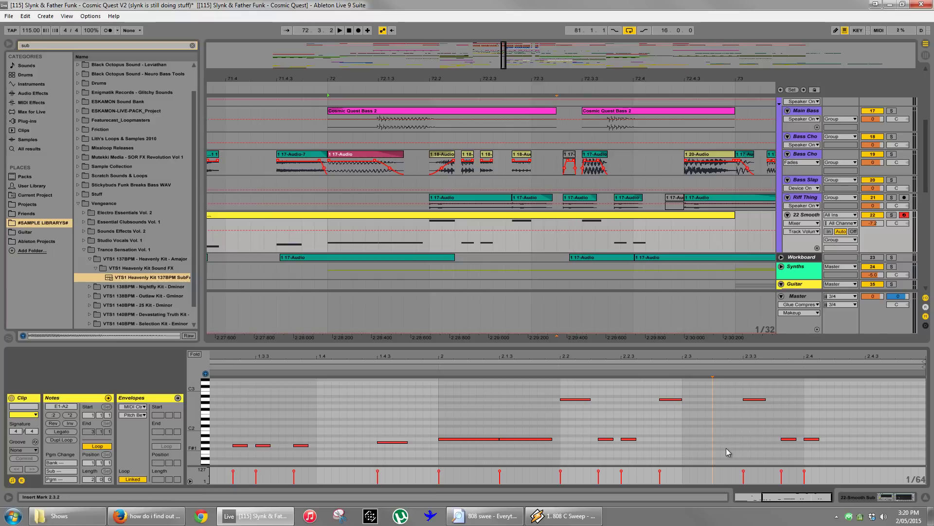
click(755, 399)
key(shift+Down)
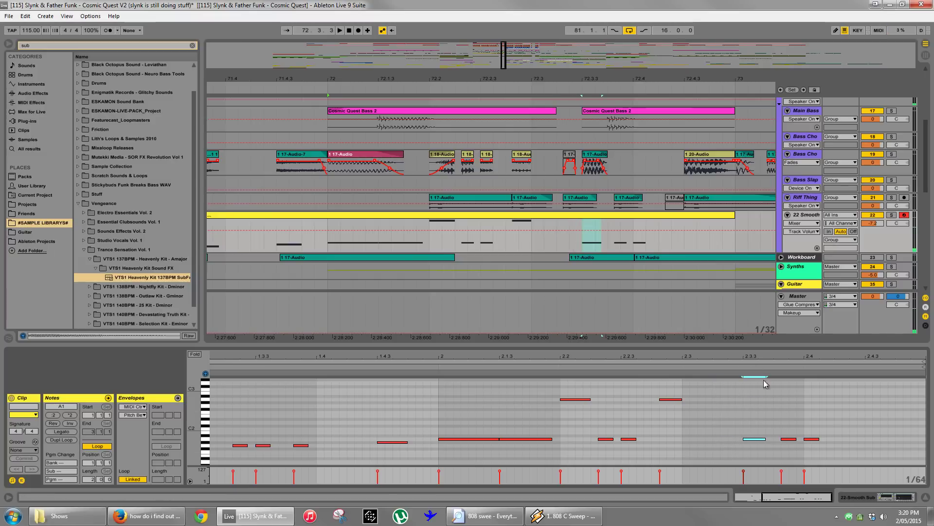
Lengthen the A1 note at 2.3.4 to end at 2.4.1, absorbing the short note after it, and play back the section.
click(788, 439)
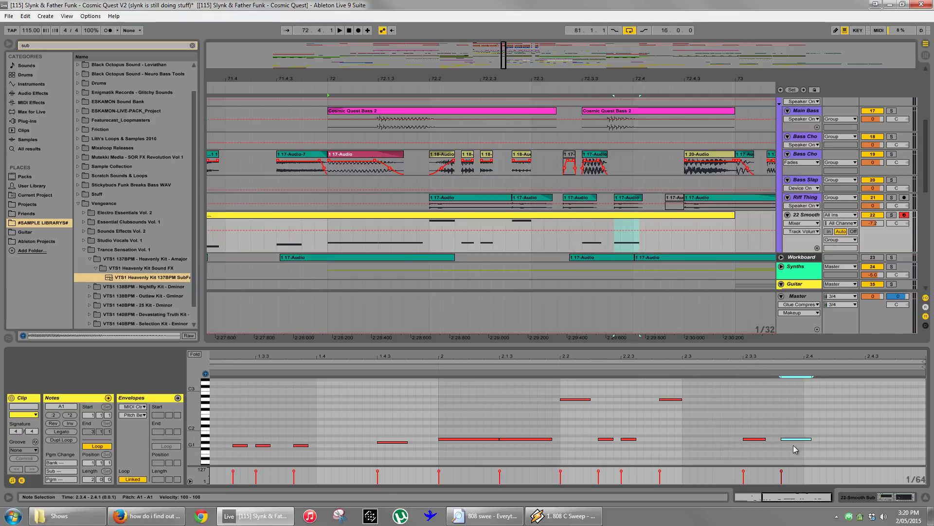
key(shift+Right)
key(Right)
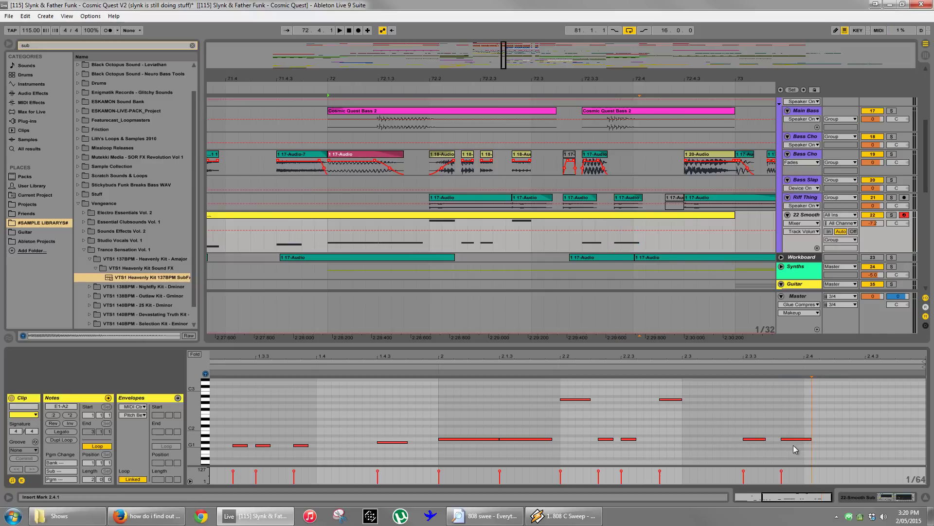
key(space)
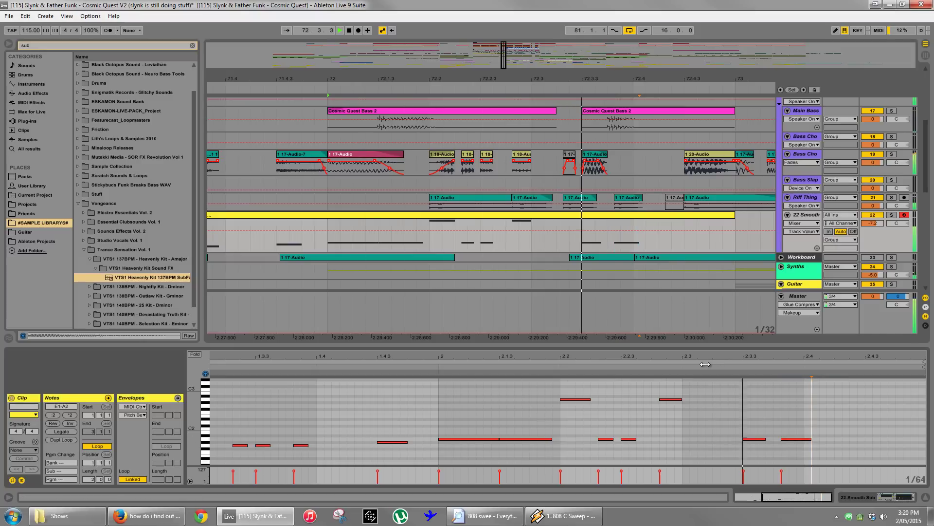
key(space)
Select the short bass chop clip at 72.3.2 for reference and play the arrangement from bar 72.
scroll(636, 177, up, 4)
scroll(636, 177, down, 4)
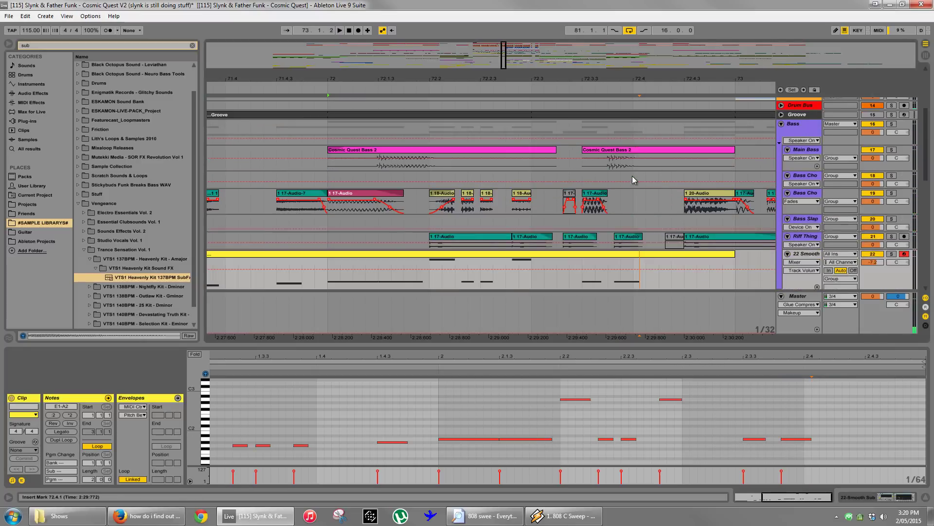
click(634, 179)
click(571, 146)
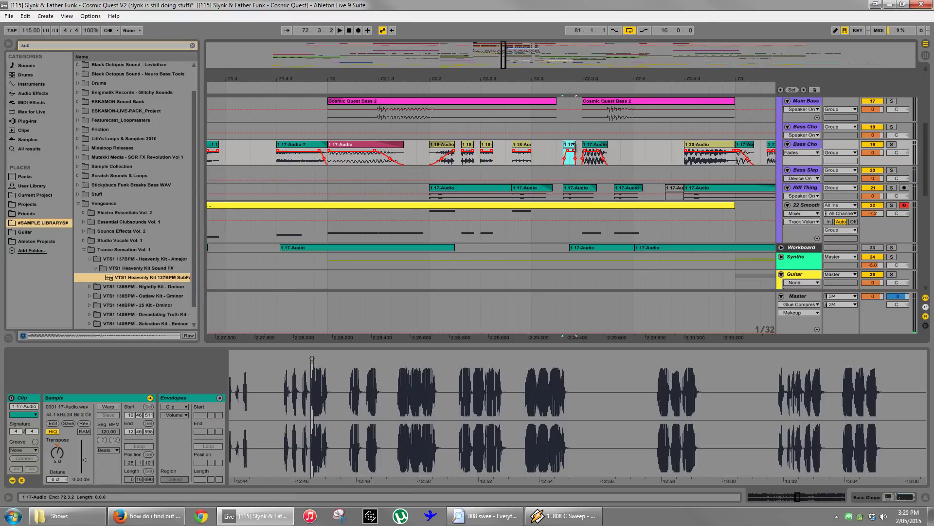
click(328, 227)
key(space)
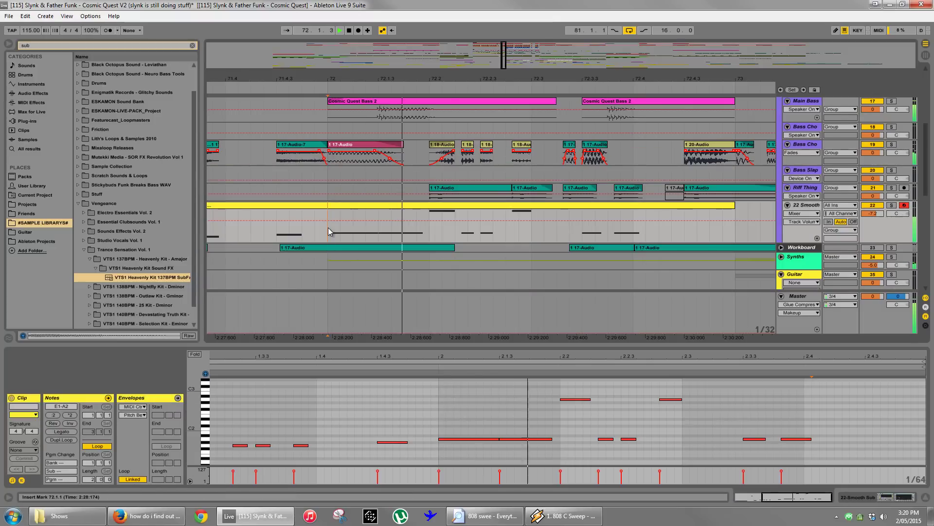
key(space)
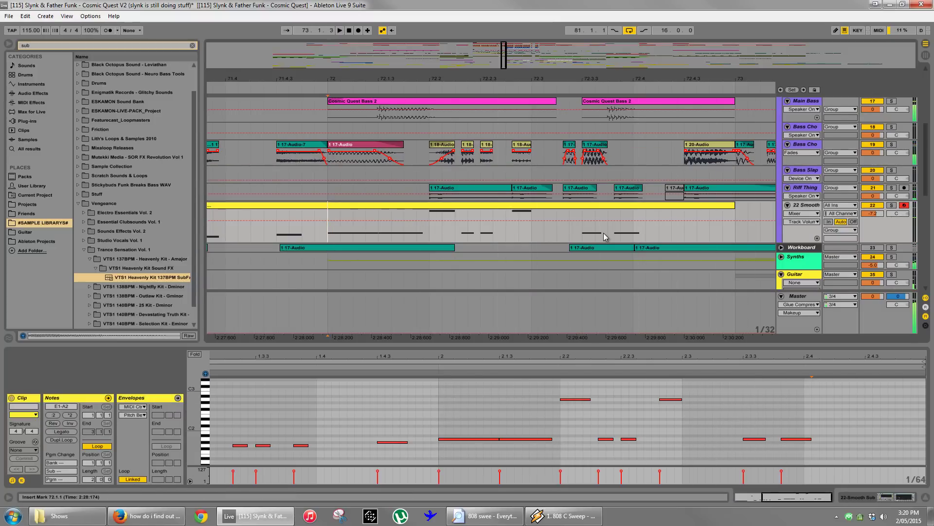
Place a copy of the sub clip's A1 note from 2.3.3 at 2.3.2 and shorten it to the length of the bass chop.
click(602, 213)
click(752, 439)
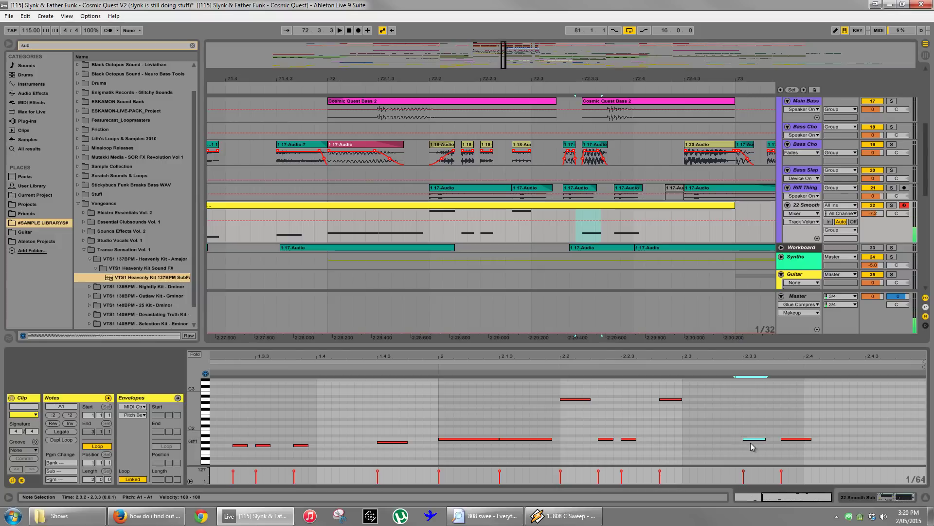
key(Left)
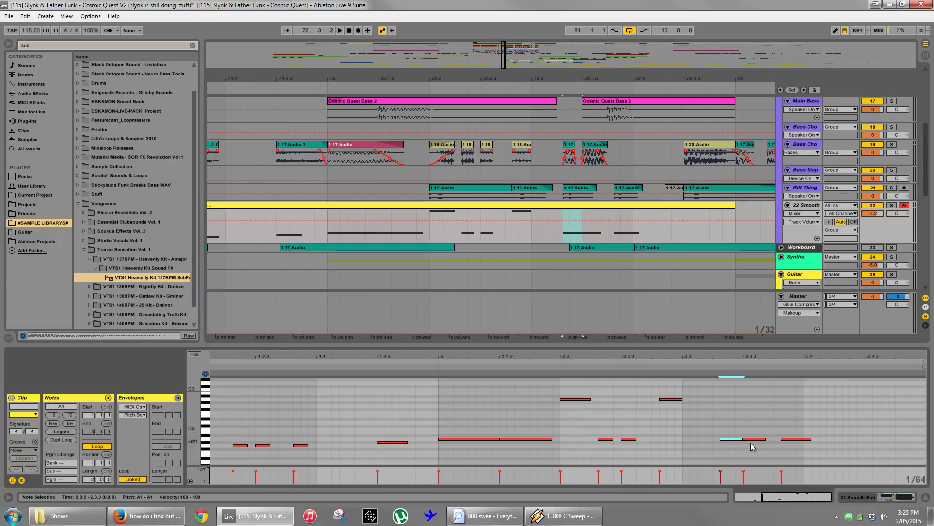
key(Right)
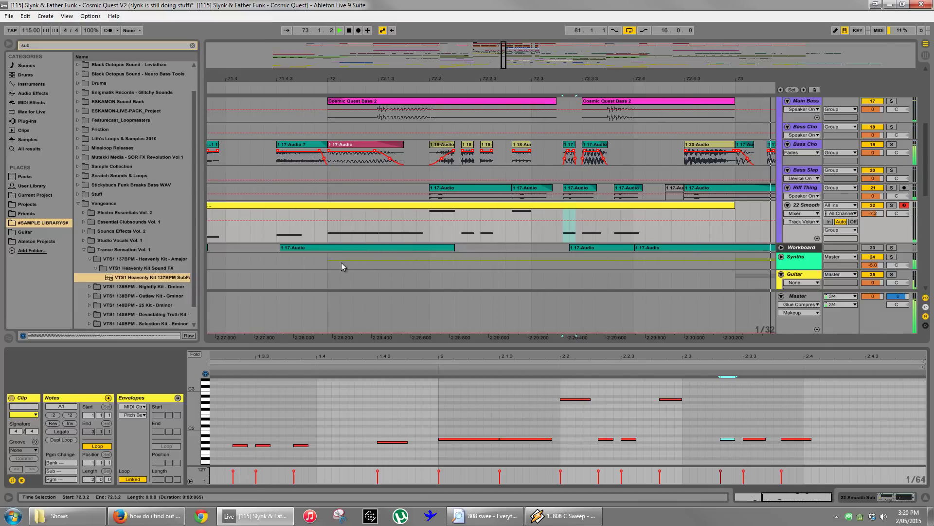
Set the gain of the short bass chop clip at 72.3.2 to -6.07 dB during playback.
click(570, 155)
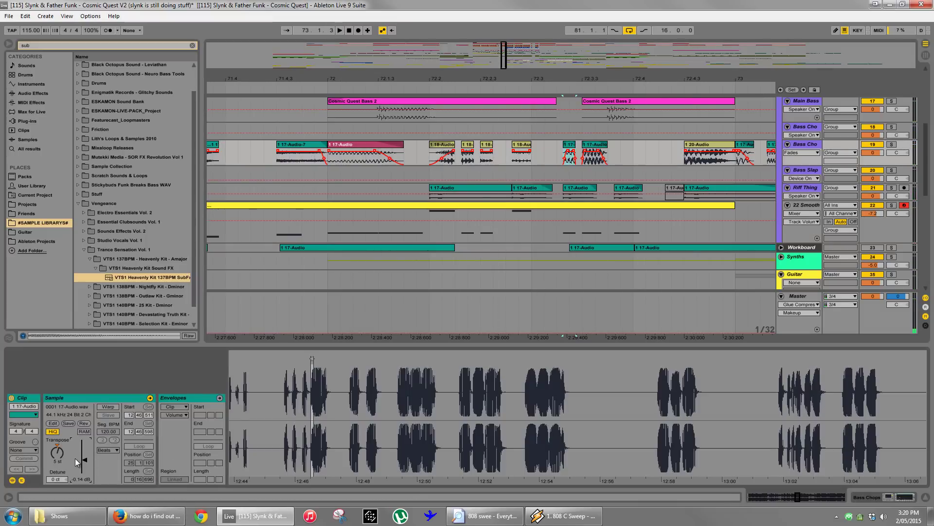
key(space)
drag(88, 460, 76, 466)
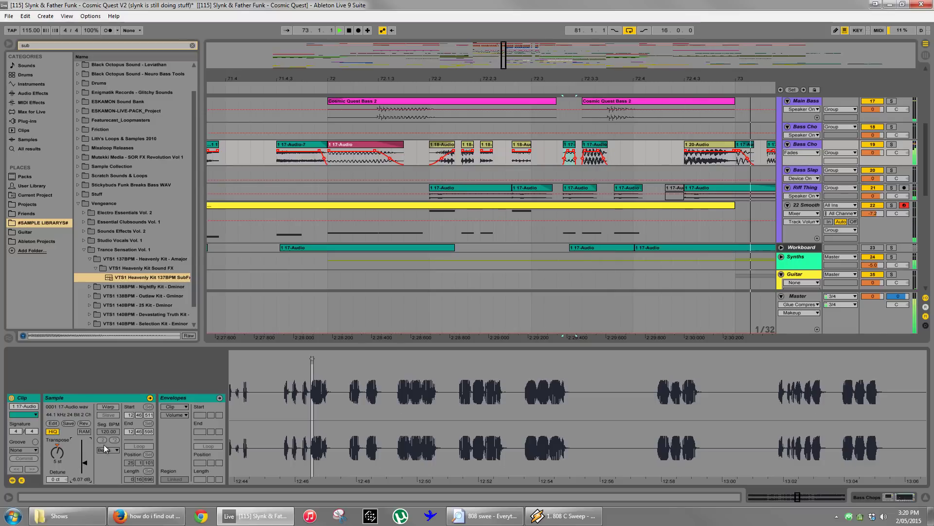
Fold the Riff Thing and Bass Slap tracks and insert a new audio track directly below the Bass Chops track (19).
drag(639, 72, 546, 73)
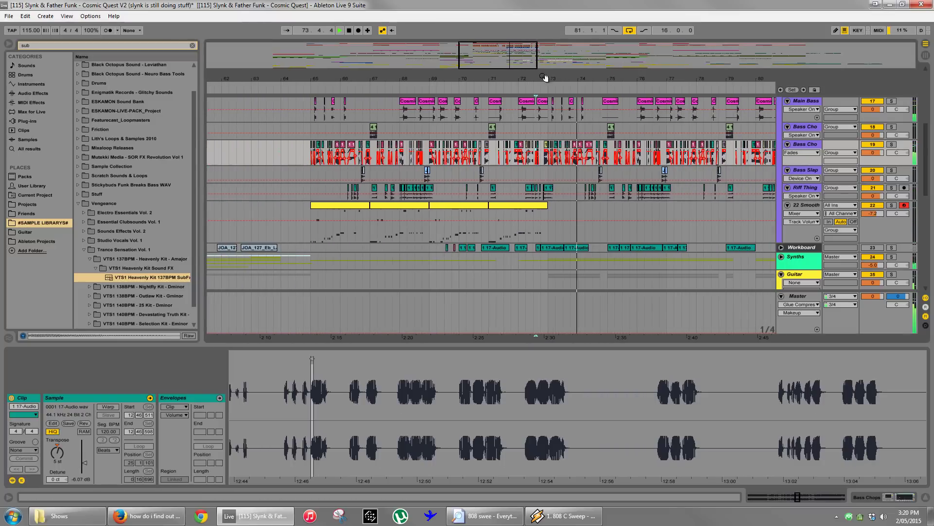
click(788, 188)
click(787, 169)
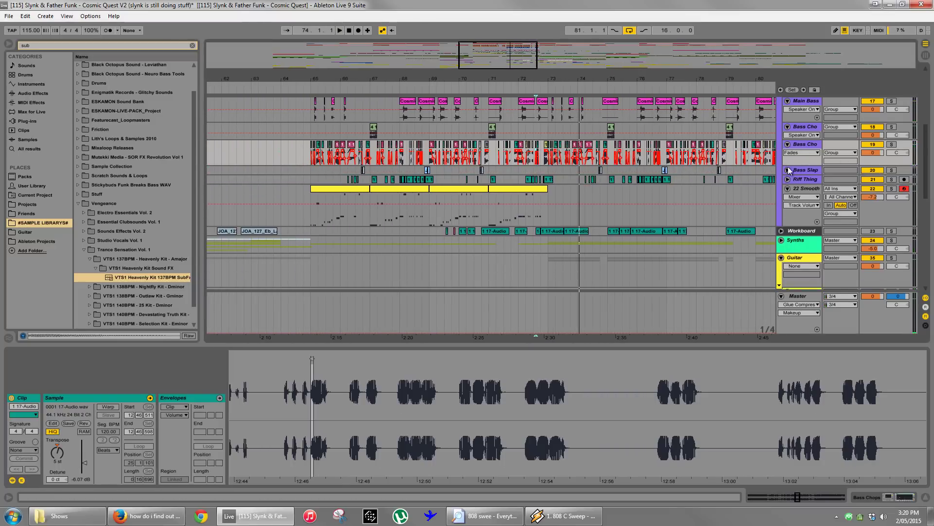
click(788, 145)
click(788, 144)
key(ctrl+t)
Move the bass chop clip at 66.4.3 onto the new audio track 20 and copy the Bass Chops Glue Compressor to that track.
drag(396, 80, 507, 107)
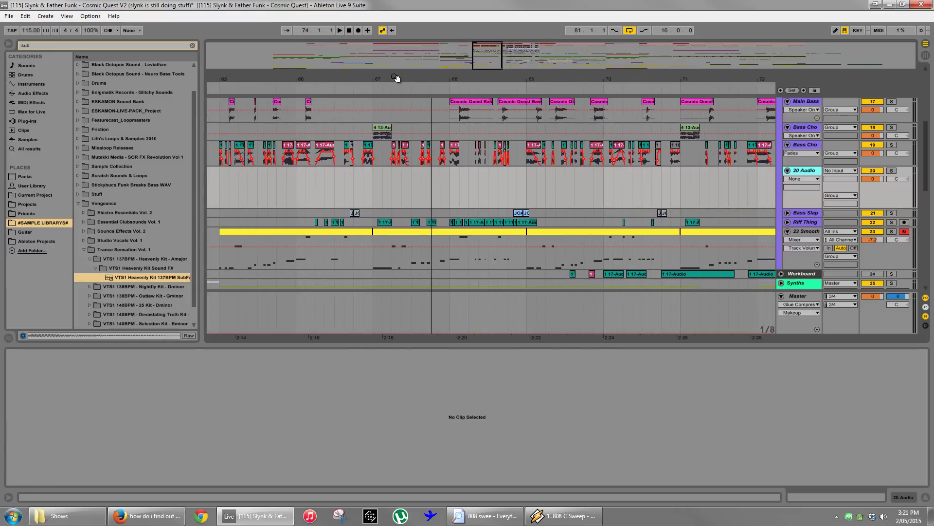
drag(373, 146, 373, 172)
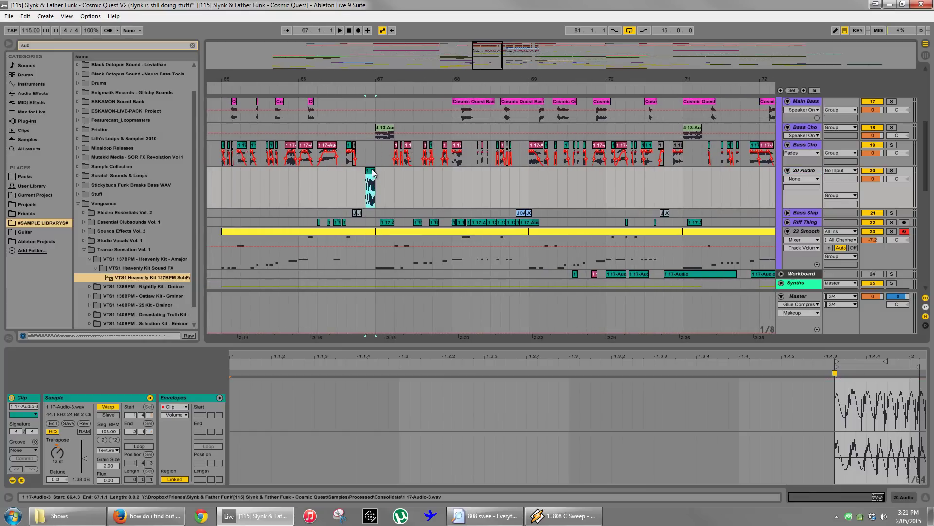
click(802, 144)
click(69, 398)
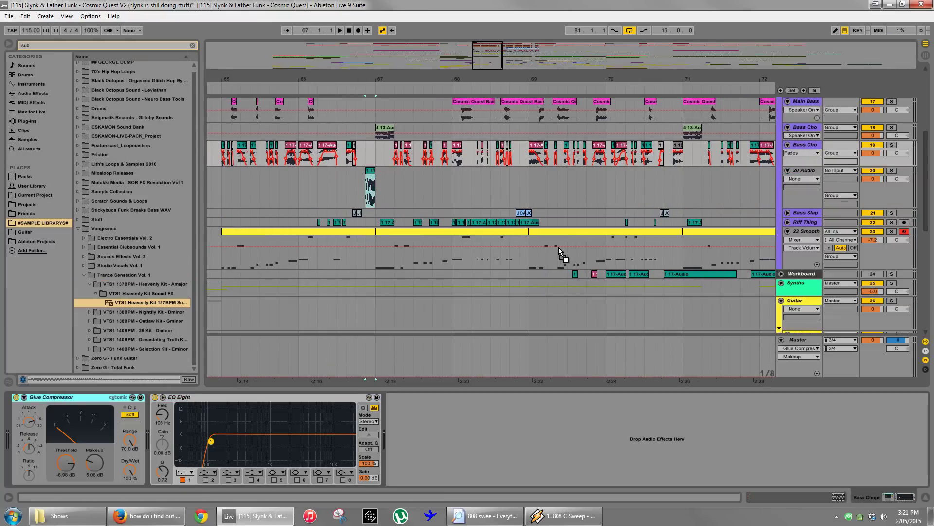
click(367, 204)
Play the arrangement from 66.2.3 and audition the bass clip at 66.4.3 on audio track 20.
click(330, 185)
key(space)
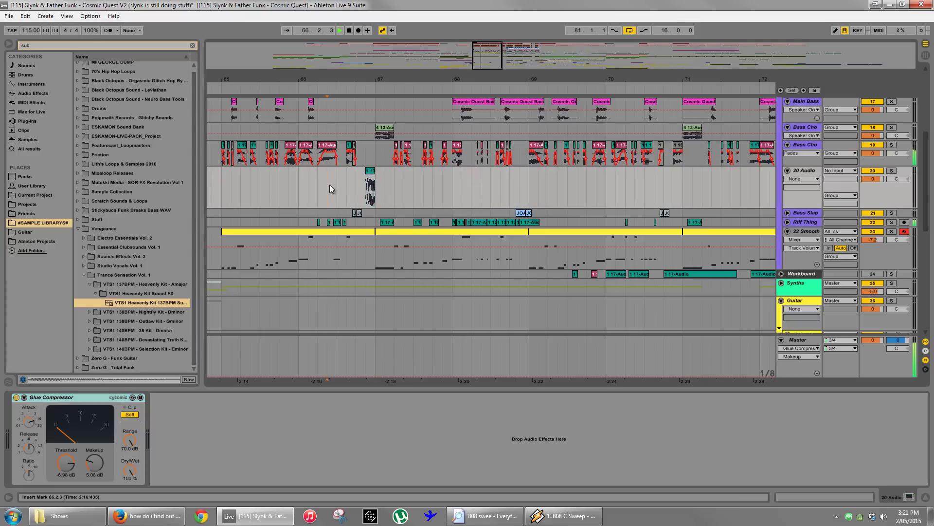
click(367, 174)
key(space)
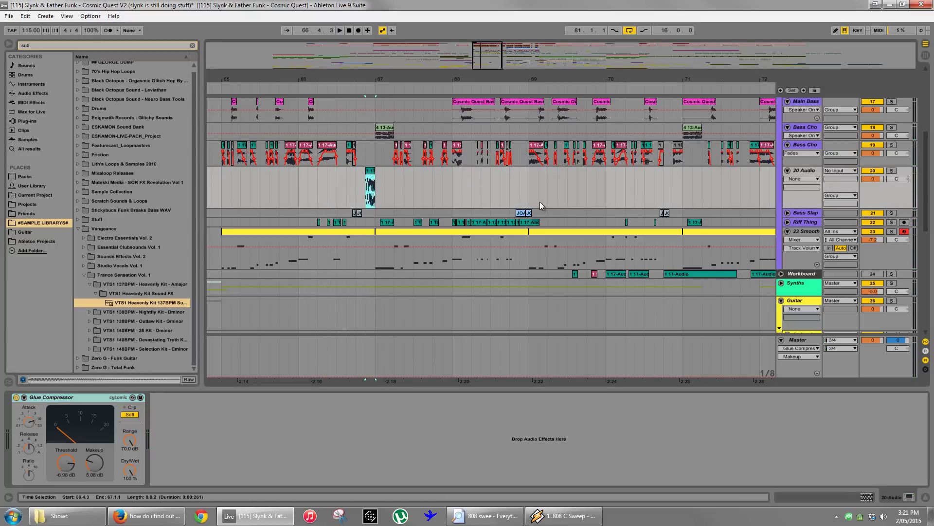
key(space)
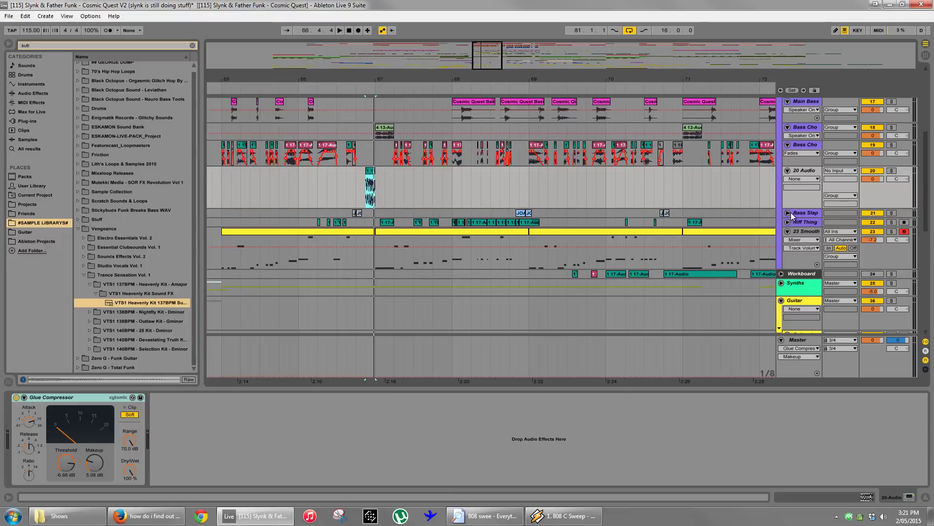
Delete the second EQ Eight, the one after the Glue Compressor, from the Bass Slaps track.
click(346, 214)
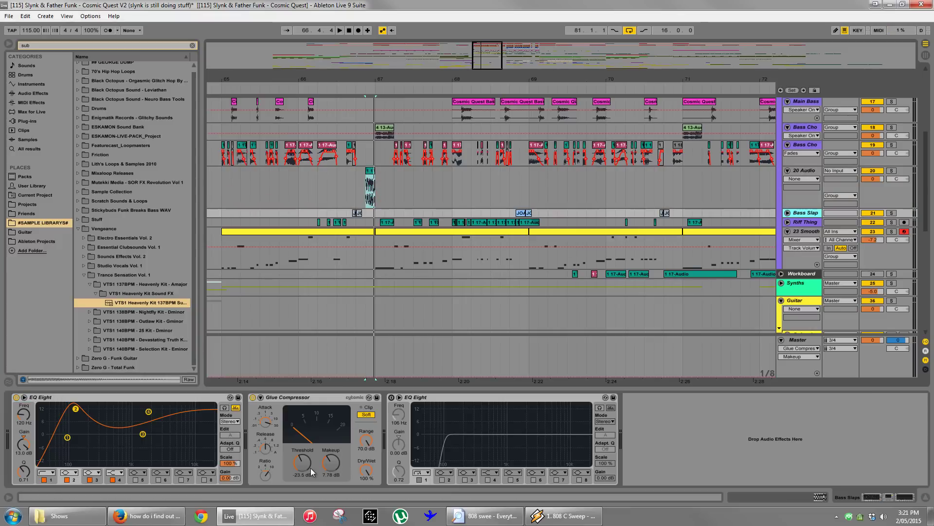
click(414, 398)
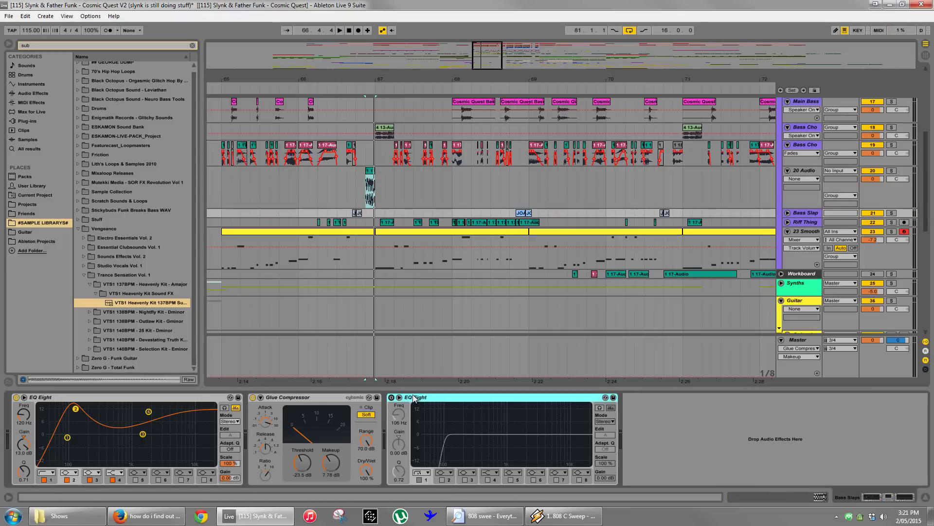
key(Delete)
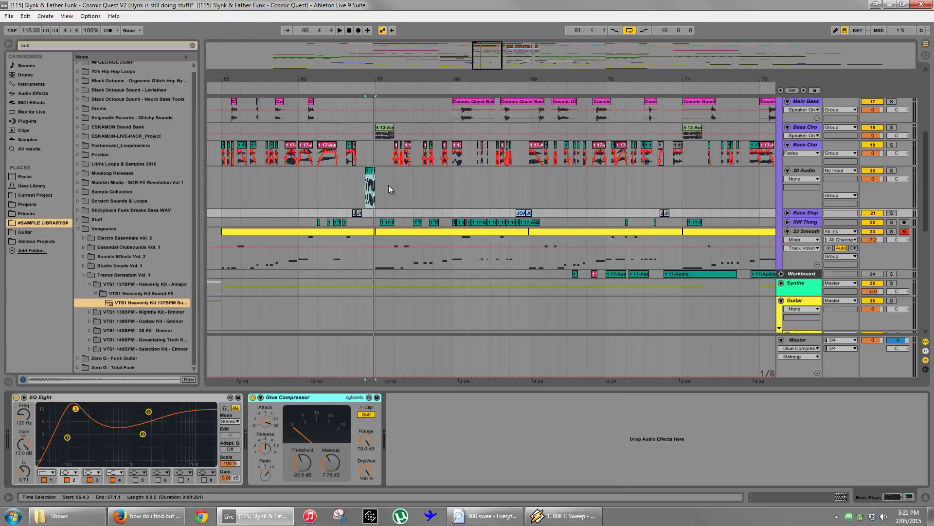
Move the bass chop clips just before bar 71 and at 72.4.3 from the Bass Chops track down to audio track 20.
scroll(448, 112, right, 5)
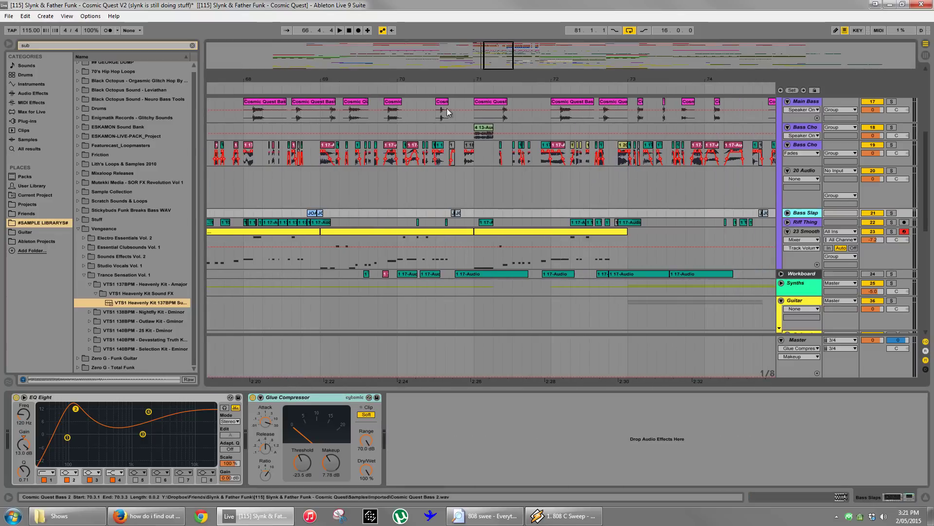
drag(468, 155, 470, 189)
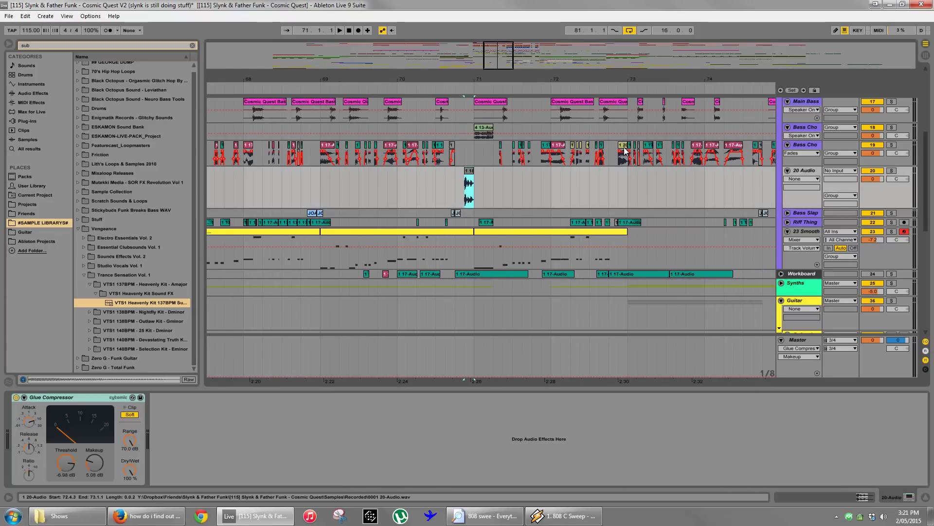
drag(624, 149, 628, 175)
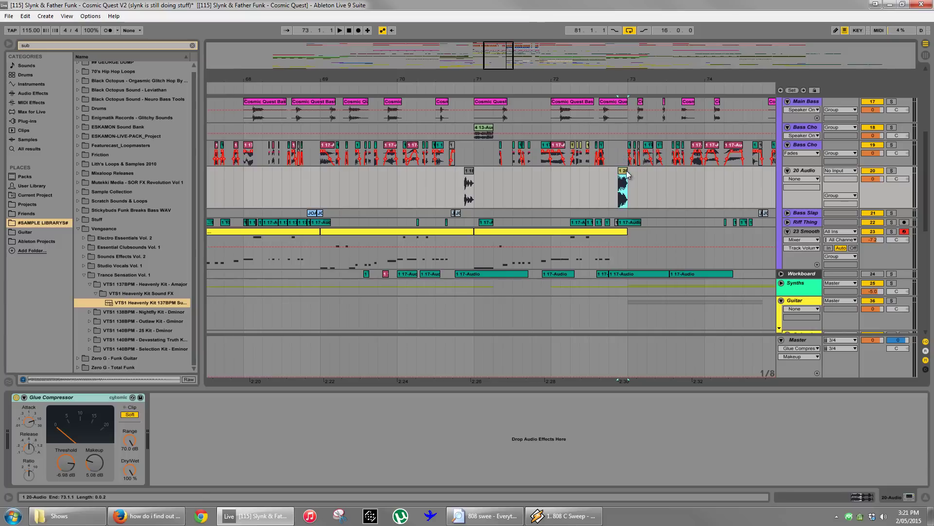
Rename audio track 20 as MOAH BASS.
drag(441, 82, 445, 80)
right_click(810, 174)
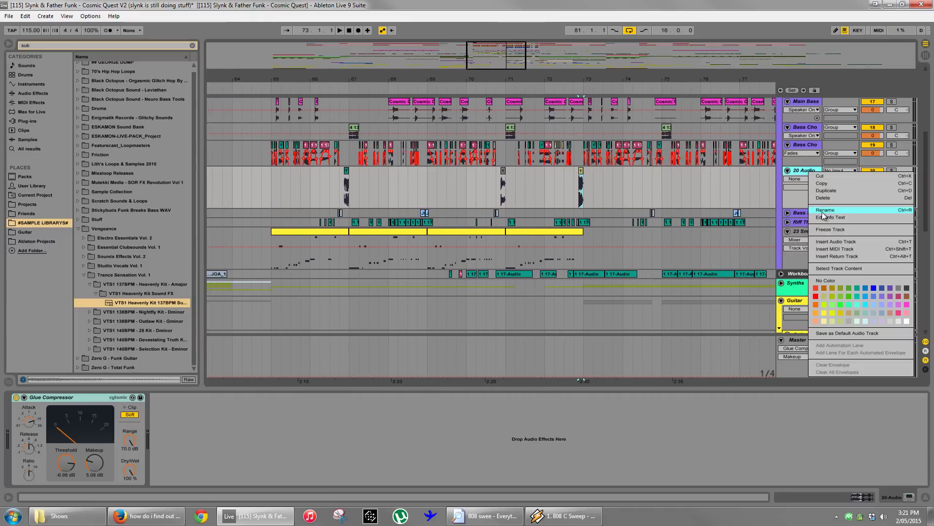
click(824, 214)
text(MO)
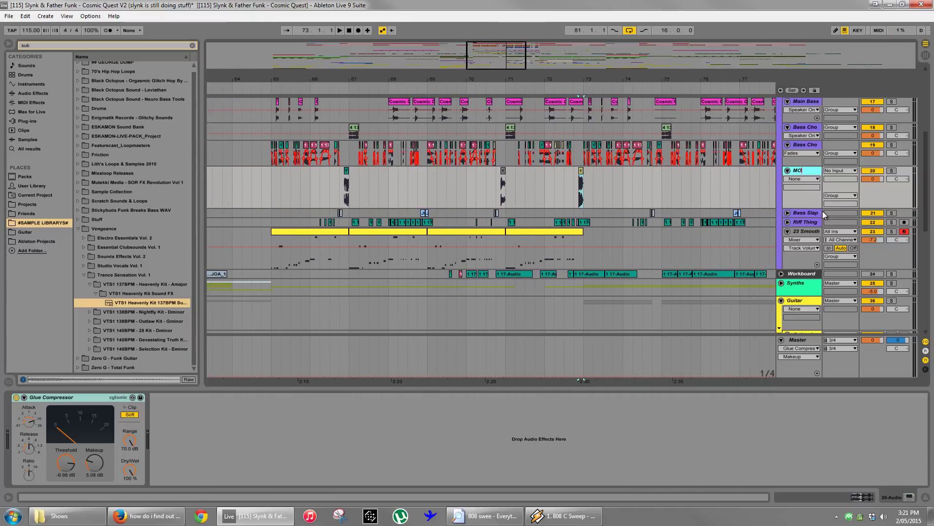
text(AH BASS)
key(Return)
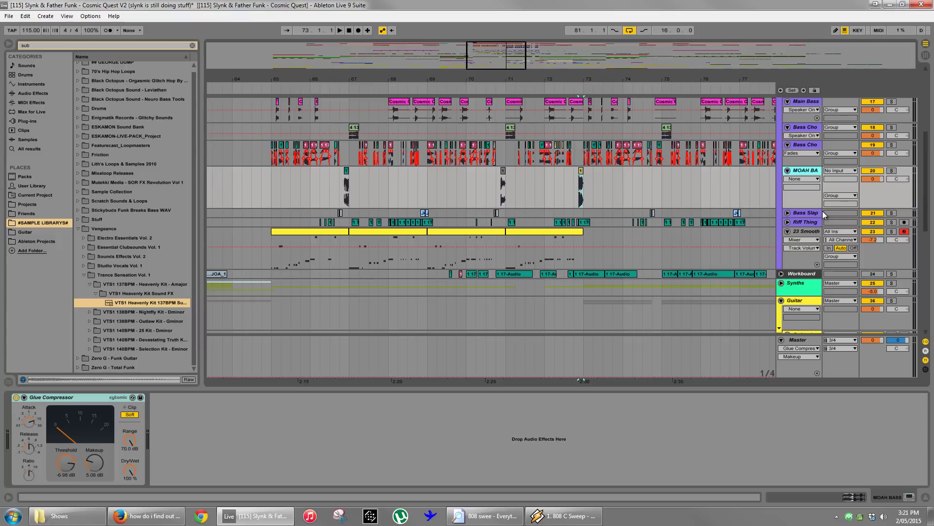
Fold the MOAH BASS and Bass Chops (18) tracks, and delete the Main Bass clip that starts just before bar 75.
click(787, 170)
scroll(801, 179, up, 3)
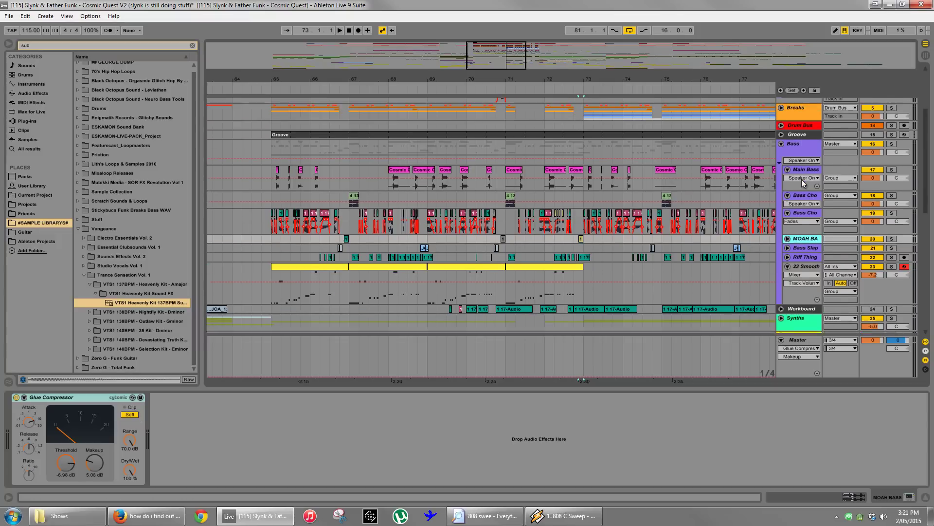
scroll(802, 179, down, 1)
click(788, 167)
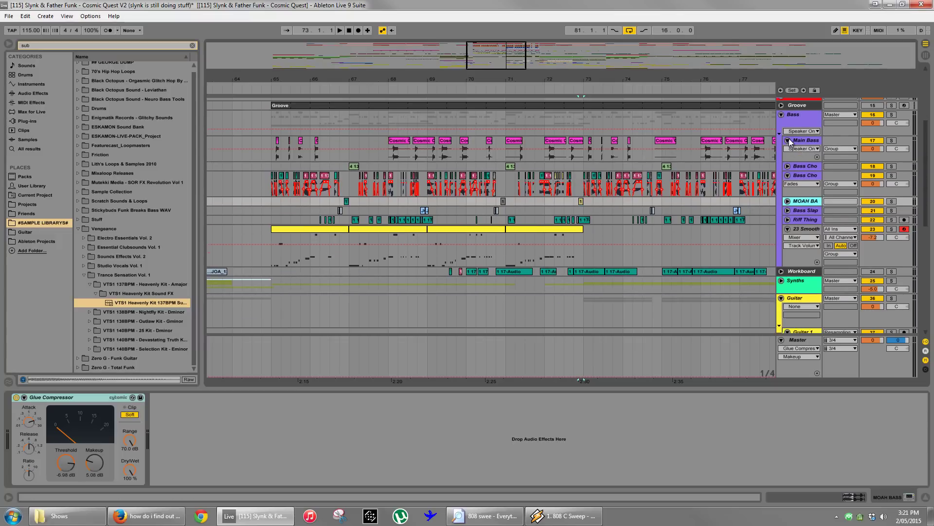
click(665, 144)
key(Delete)
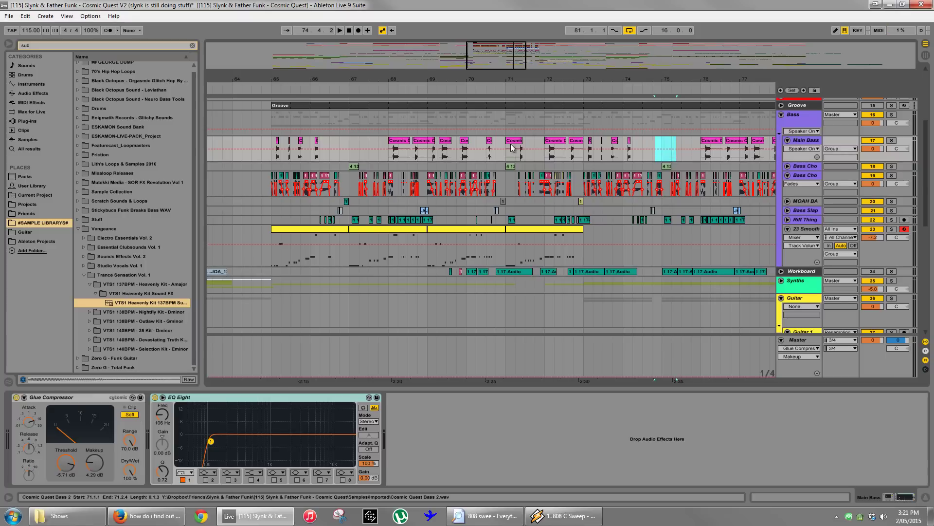
Trim the starts of the Main Bass clips at 72.1.1, 71.1.1, 70.3 and 69.4 to shorten them.
drag(440, 77, 527, 139)
click(591, 145)
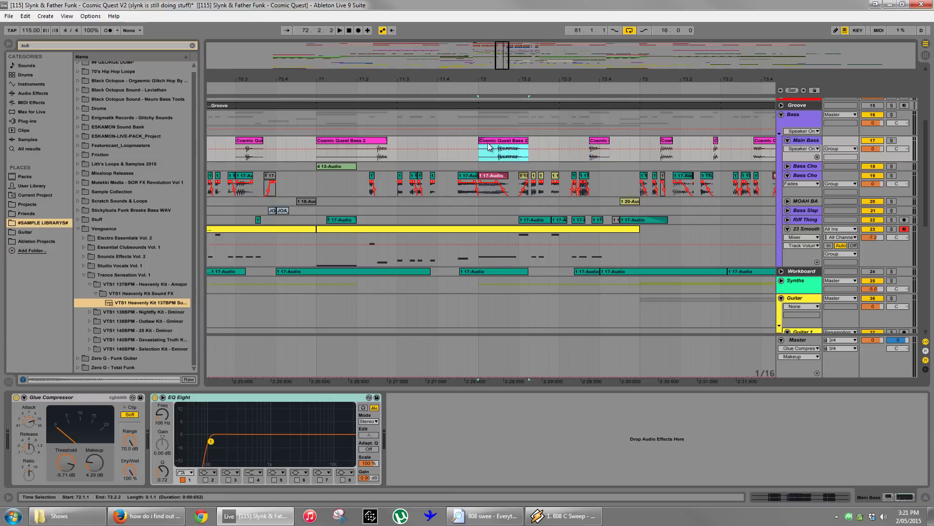
click(787, 141)
click(788, 141)
drag(480, 141, 489, 140)
drag(316, 140, 418, 140)
scroll(408, 142, left, 5)
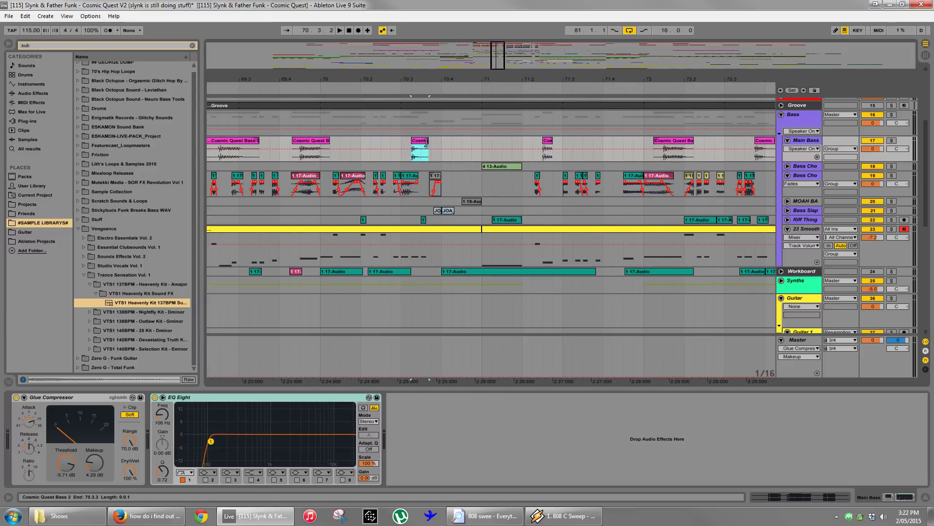
drag(296, 139, 301, 140)
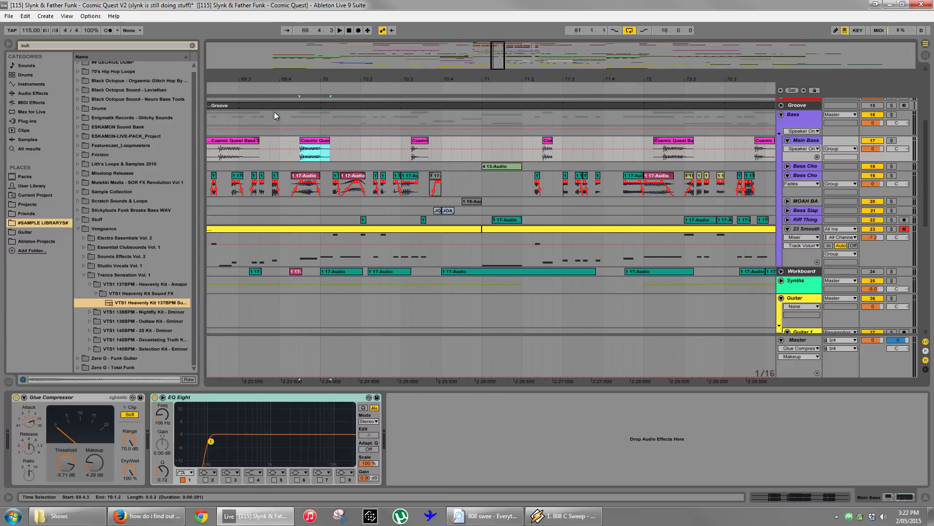
Cut the range 68.2.2 to 68.3.2 and the middle of the clip following it out of the Main Bass track.
scroll(382, 83, left, 6)
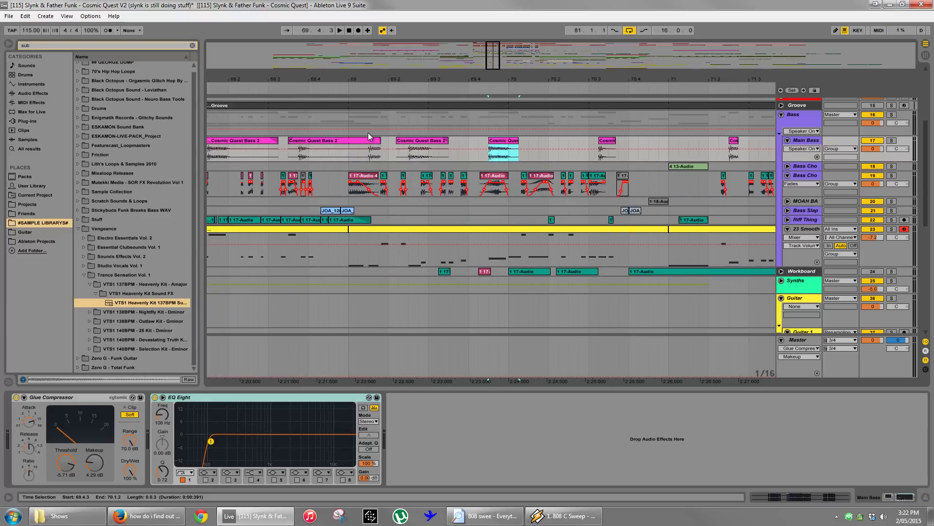
drag(322, 153, 467, 153)
scroll(321, 81, left, 6)
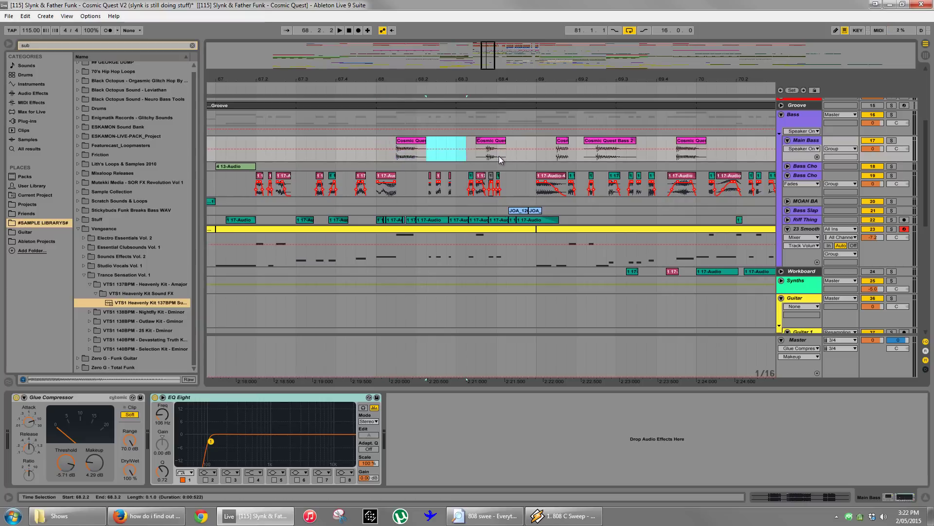
drag(497, 156, 506, 152)
Replace the Main Bass clips from 73.1.1 to 81.1.1 with a duplicate of the range 65.1.1 to 73.1.1.
drag(507, 81, 507, 78)
drag(477, 160, 661, 153)
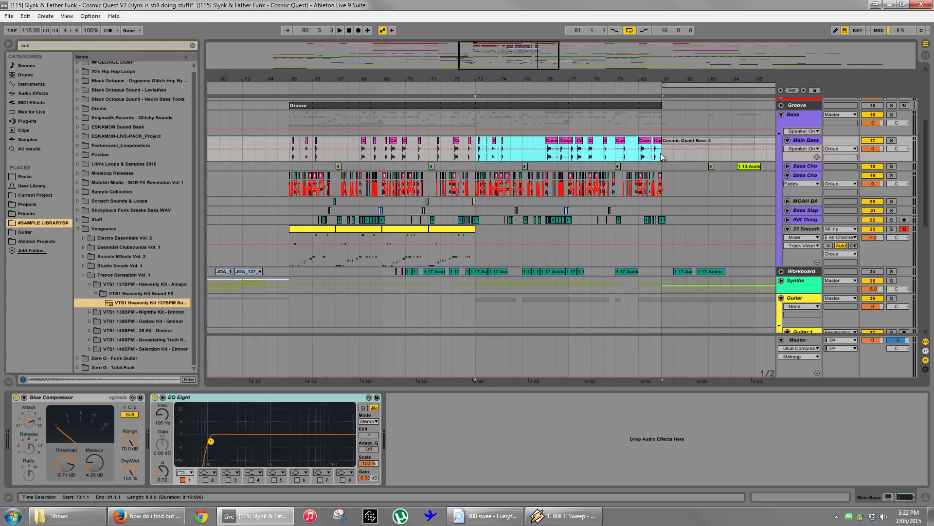
drag(477, 156, 287, 155)
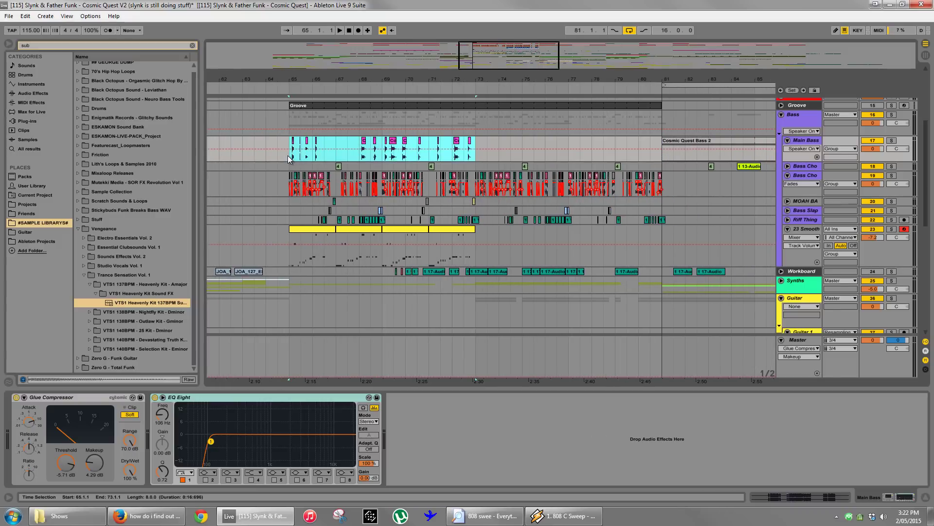
key(ctrl+d)
Duplicate the Smooth Sub MIDI clips from 65.1.1 to 73.1.1 into the following eight bars.
drag(474, 251, 293, 259)
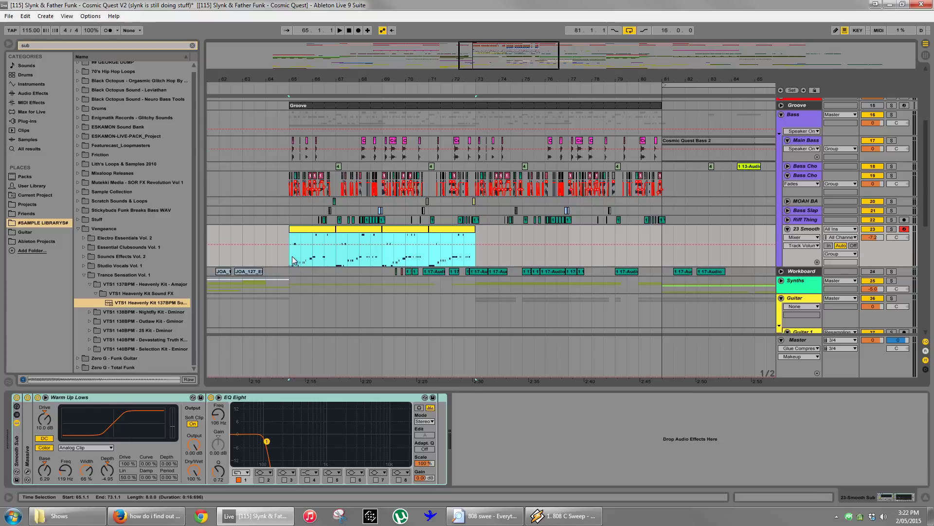
key(ctrl+d)
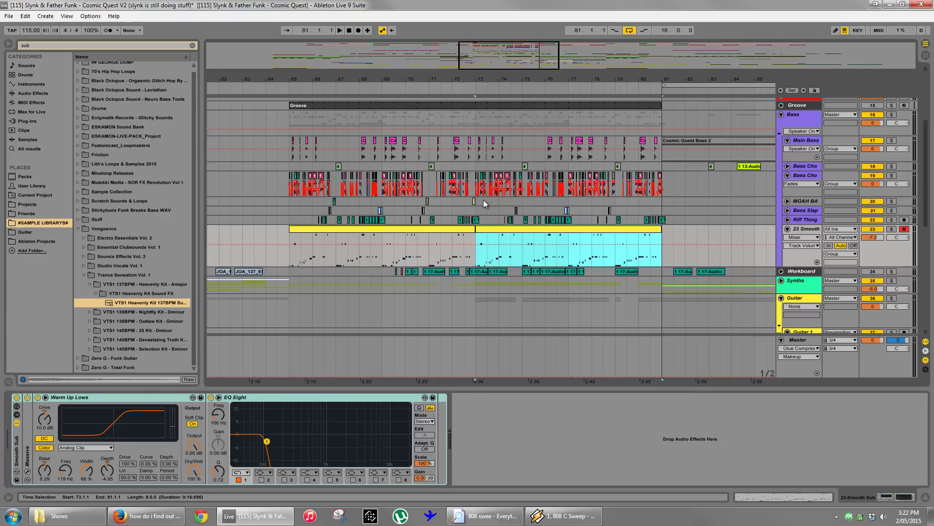
Replace bars 73 to 81 on the Bass Chops (19) and MOAH BASS tracks with a duplicate of bars 65 to 73.
drag(477, 200, 664, 180)
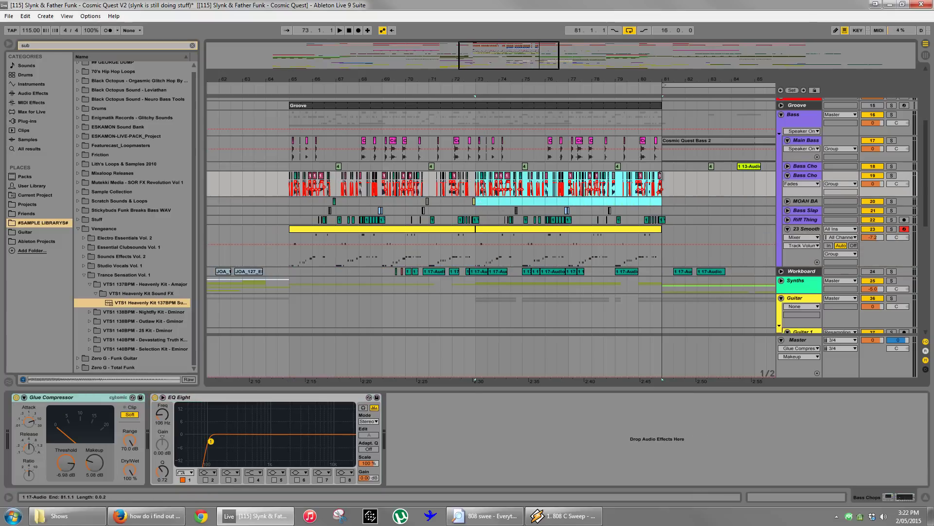
drag(477, 200, 294, 185)
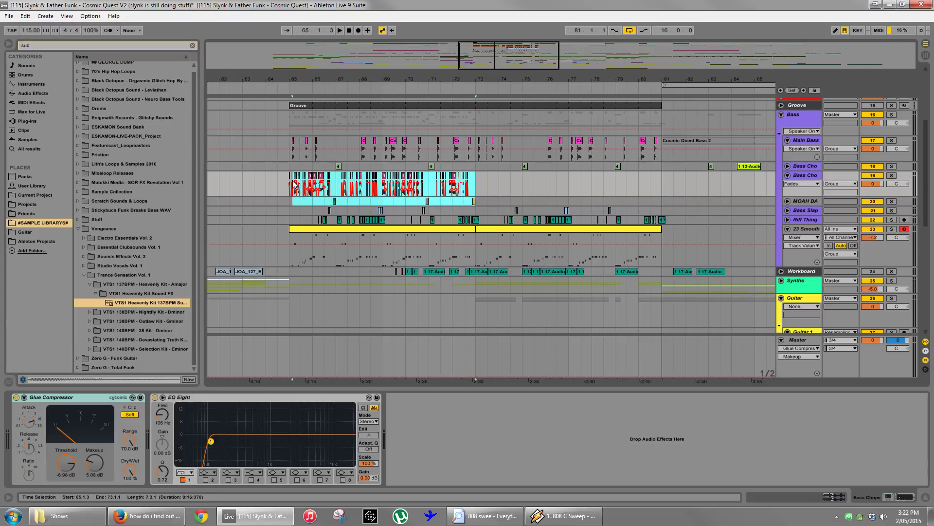
key(ctrl+d)
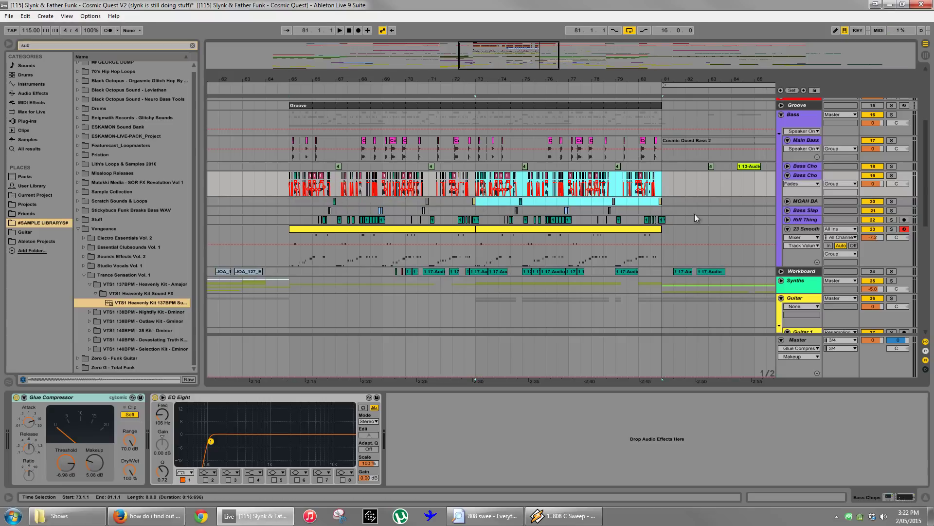
Colour the MOAH BASS track purple and move the loop so it starts at 65.1.1.
click(688, 201)
right_click(806, 203)
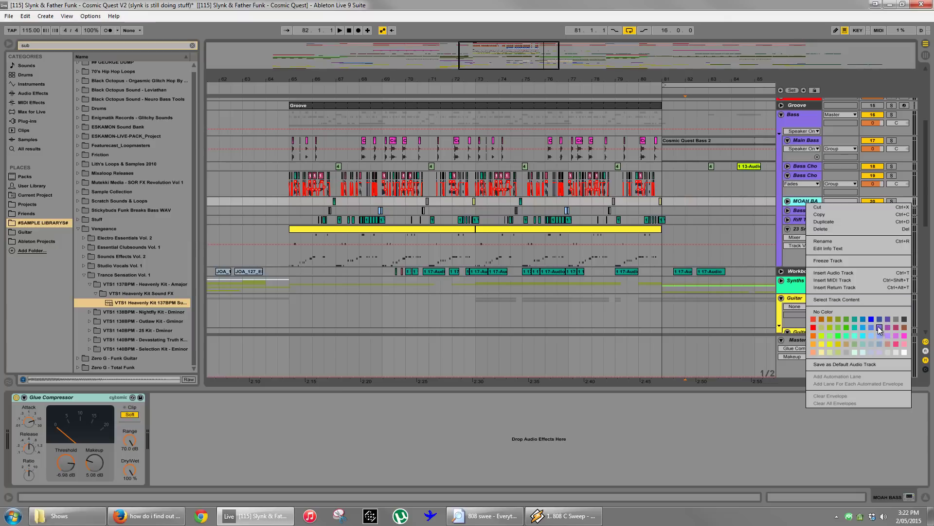
click(776, 309)
drag(693, 84, 319, 84)
Play the arrangement from 71.1.1 to review the duplicated bass parts, and place the insert marker at 79.1.1 on the Breaks track.
scroll(687, 195, up, 3)
click(687, 191)
scroll(684, 191, down, 3)
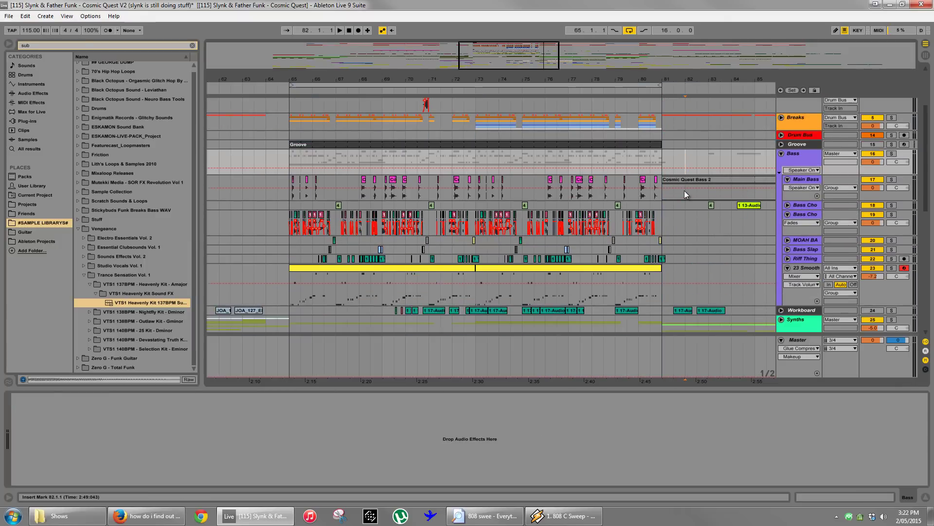
click(430, 130)
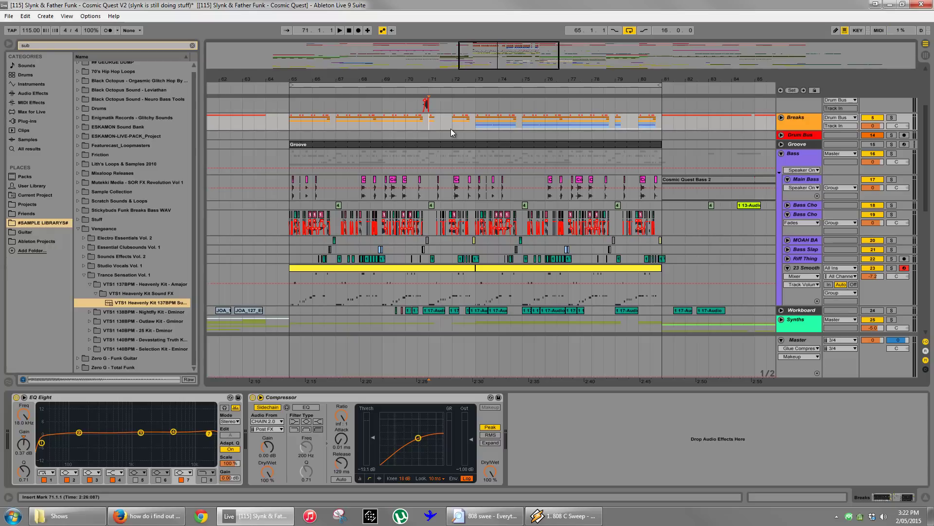
key(space)
scroll(451, 128, up, 3)
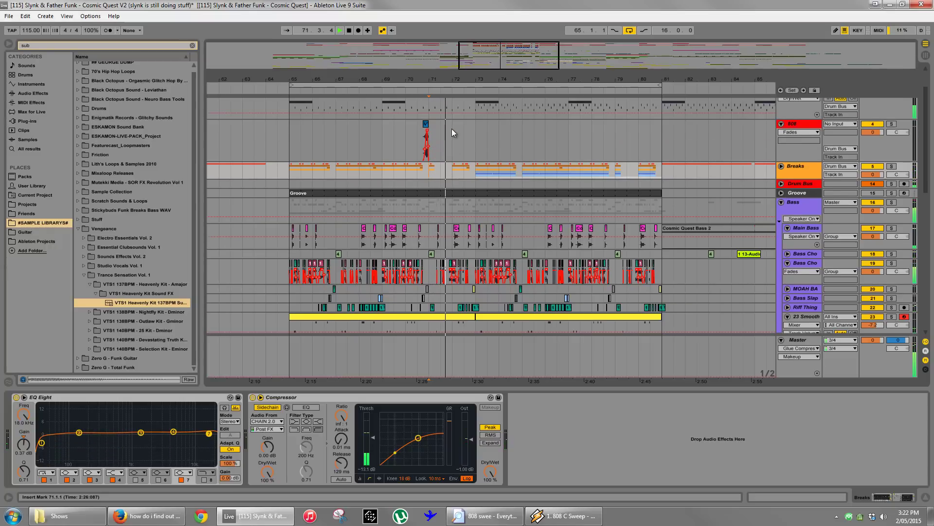
scroll(487, 142, down, 1)
click(612, 154)
key(space)
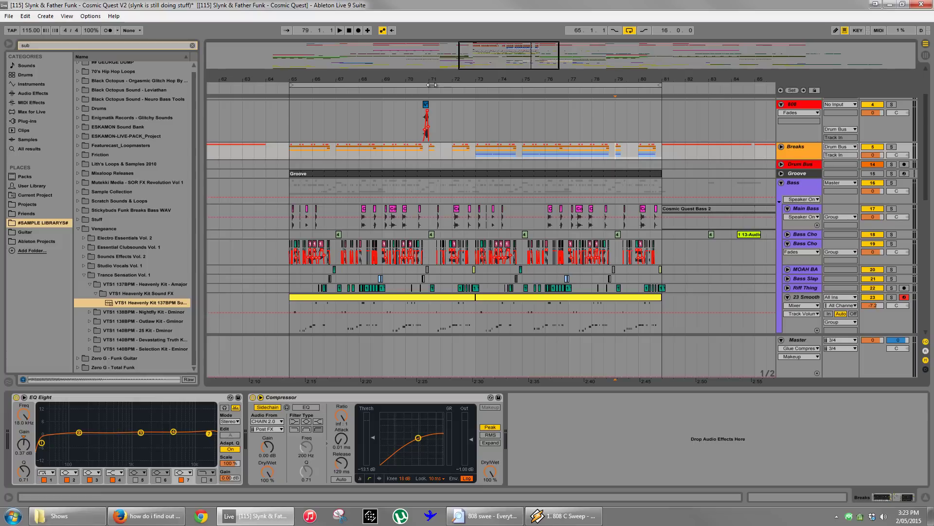
Select 67.1.1 to 68.1.1 across the Main Bass to Riff Thing tracks, and 71.1.1 to 72.1.1 across the same tracks.
drag(432, 85, 462, 146)
scroll(491, 192, up, 1)
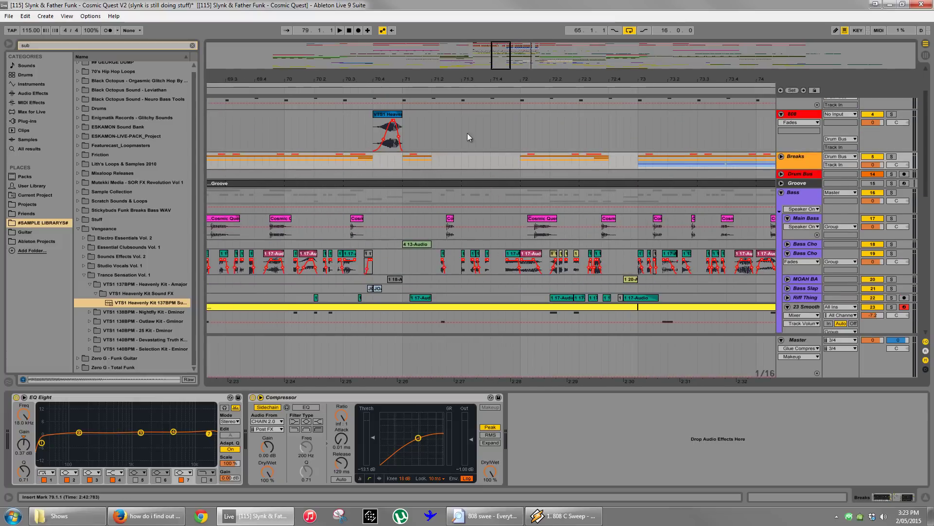
drag(474, 83, 472, 82)
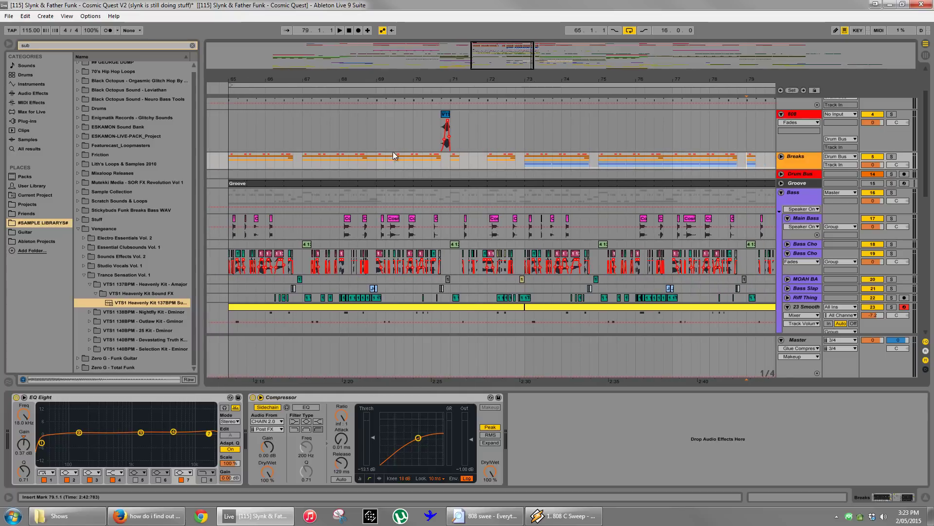
click(338, 263)
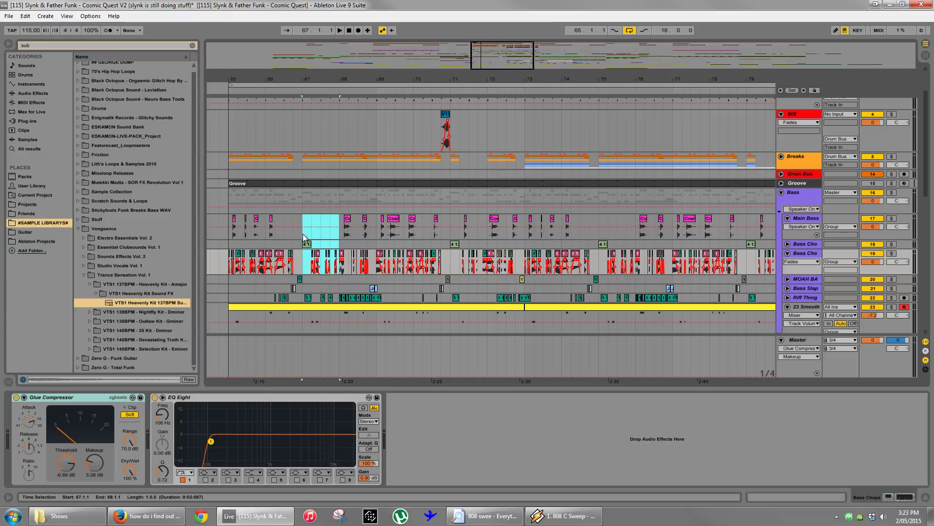
drag(303, 239, 346, 289)
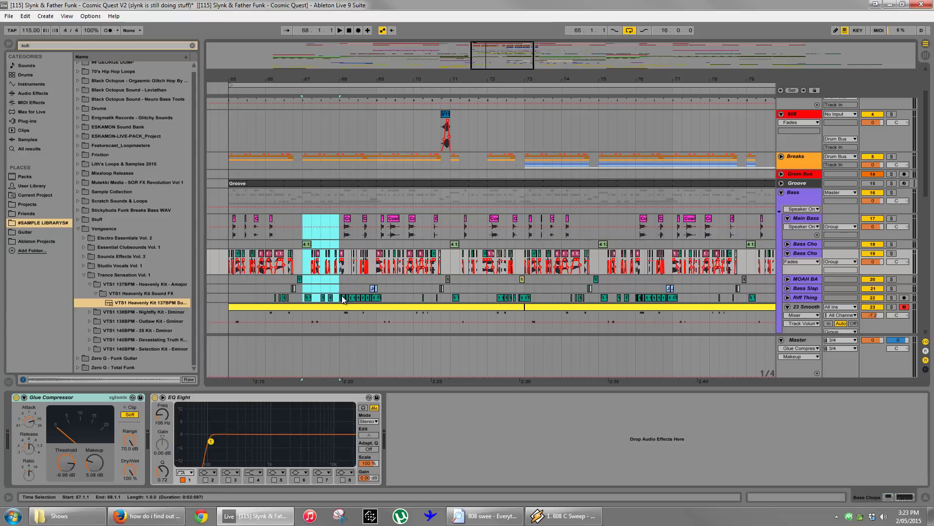
click(344, 299)
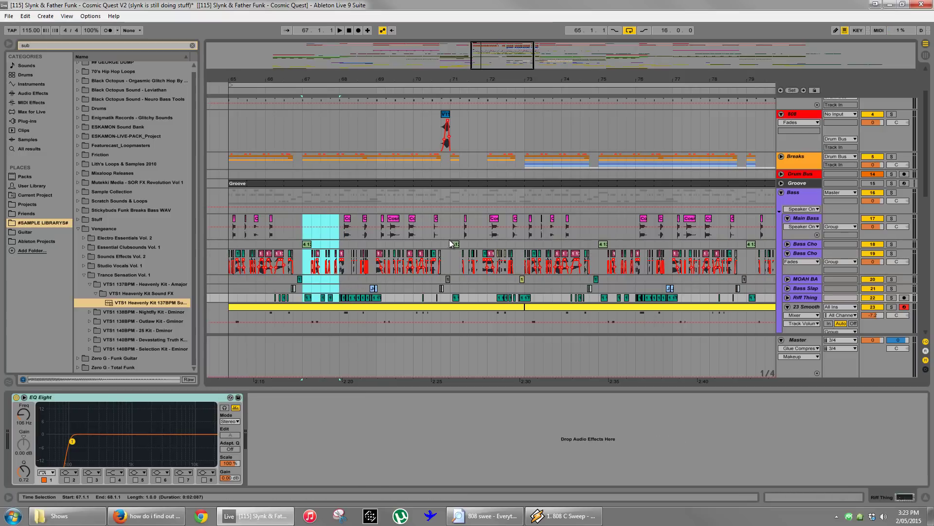
drag(450, 232, 486, 294)
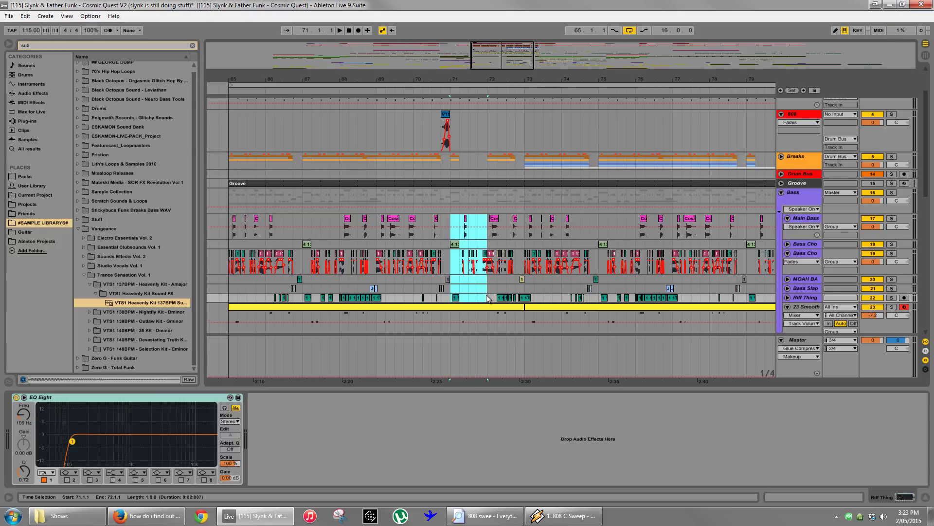
Replace 71.1.1 to 72.1.1 across the Main Bass to Riff Thing tracks with a copy of 67.1.1 to 68.1.1, and audition it.
key(Delete)
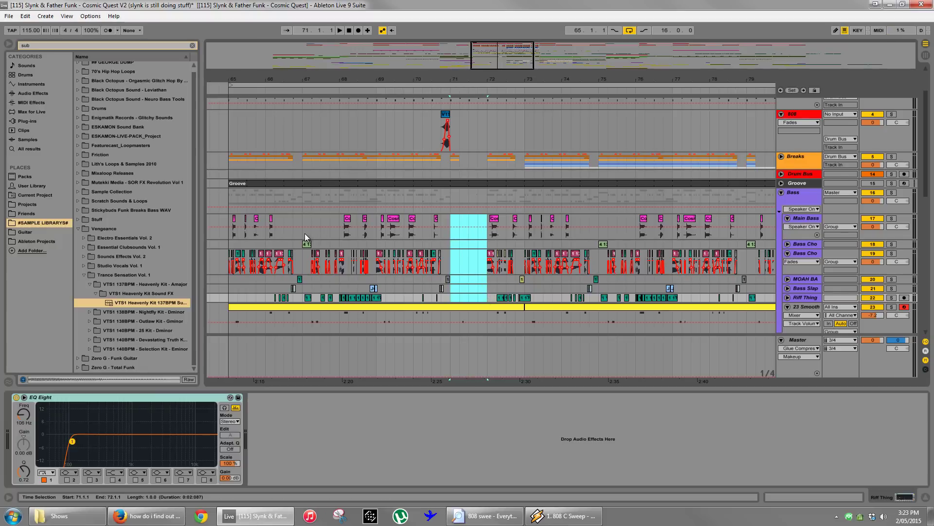
drag(304, 233, 340, 298)
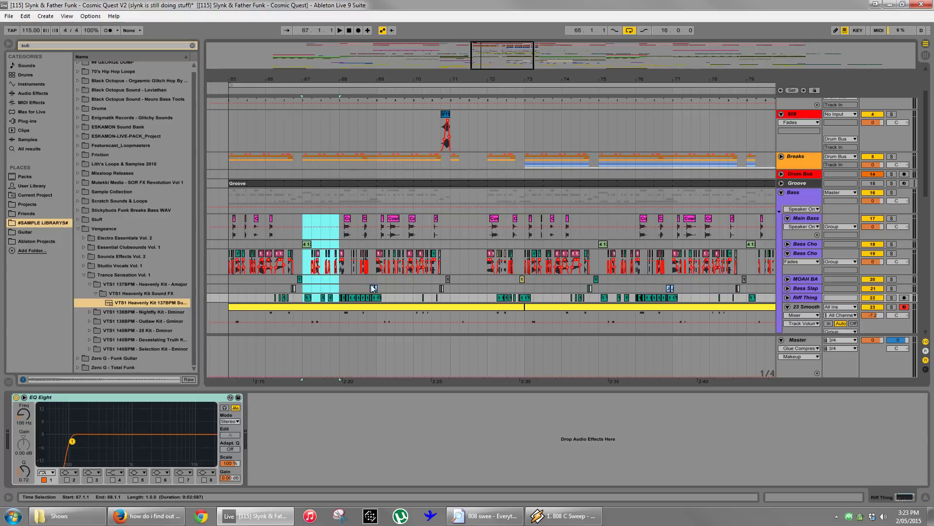
click(449, 232)
key(ctrl+v)
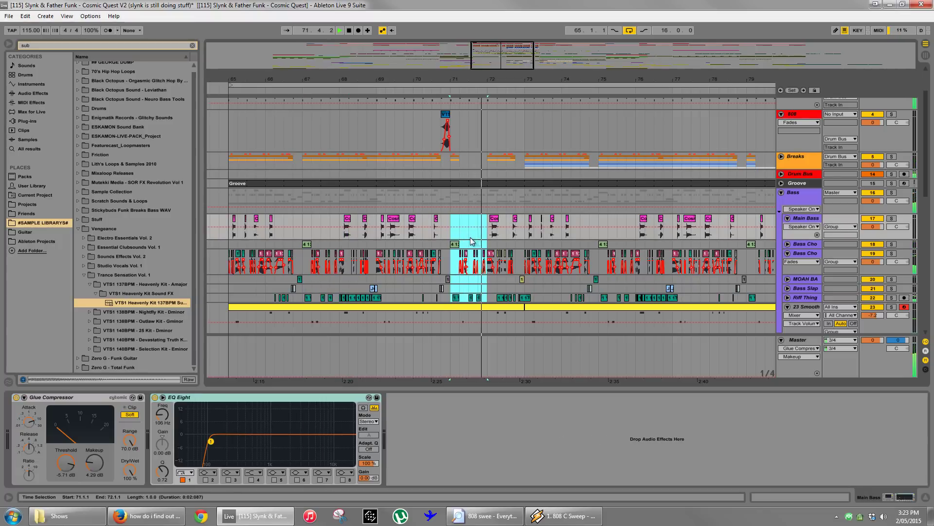
scroll(502, 298, down, 2)
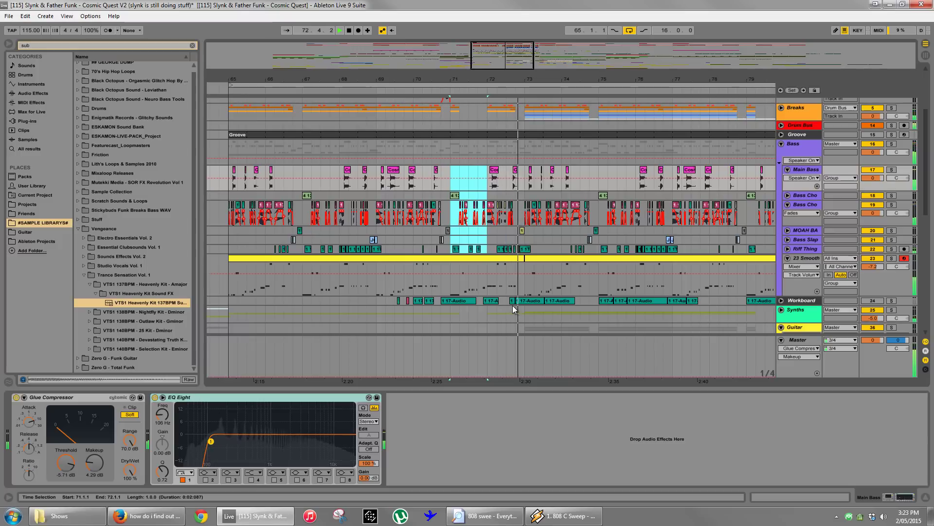
key(space)
Copy 67.1.1 to 68.1.1 of the sub bass track (23) to 71.1.1 and select its clip from 65.1.1 to 73.1.1.
drag(316, 286, 323, 257)
key(ctrl+c)
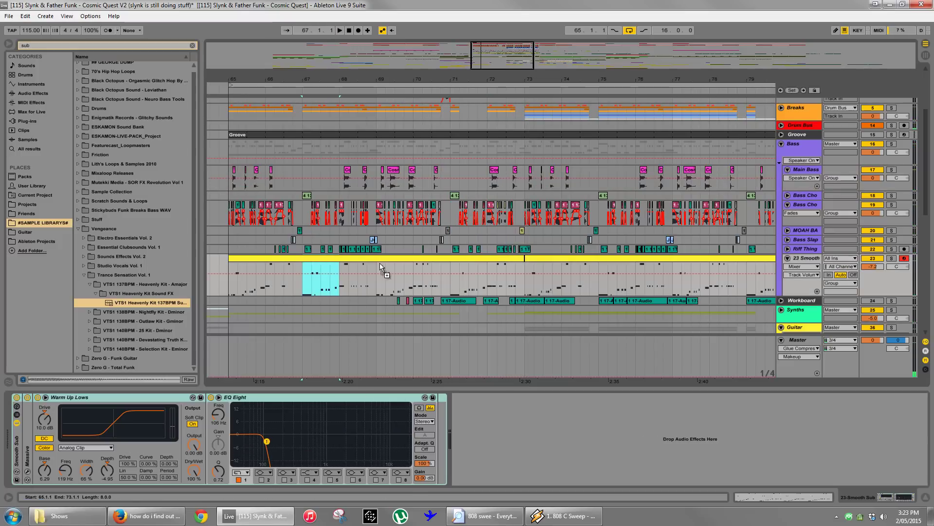
click(470, 269)
key(ctrl+v)
key(ctrl+v)
click(419, 262)
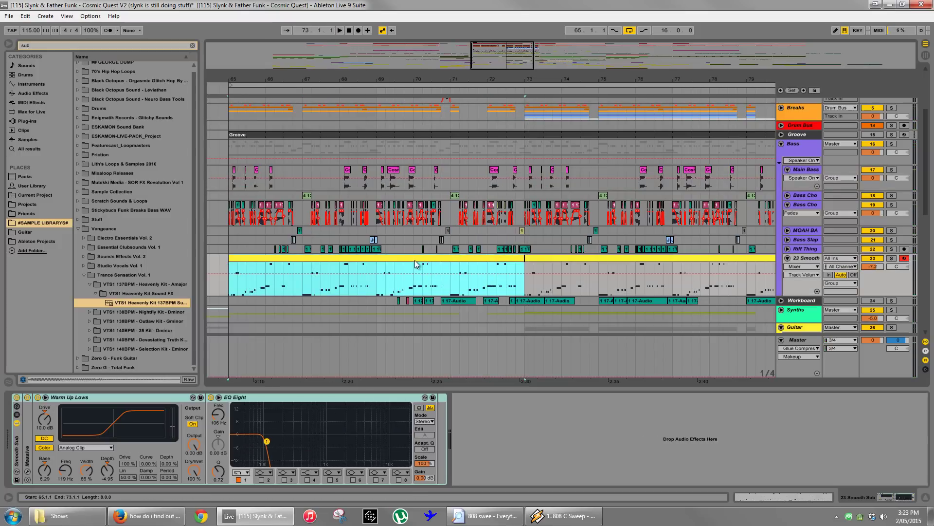
scroll(597, 292, right, 4)
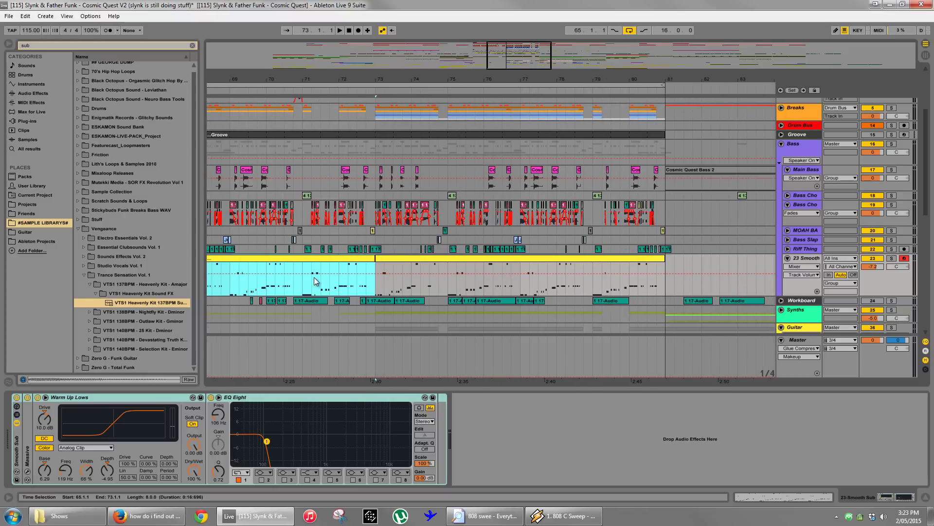
Unfold the Breaks group and extend the short Hihache and Honey Drippers clips at 71.1.1 so they end at 72.1.1.
scroll(324, 159, up, 4)
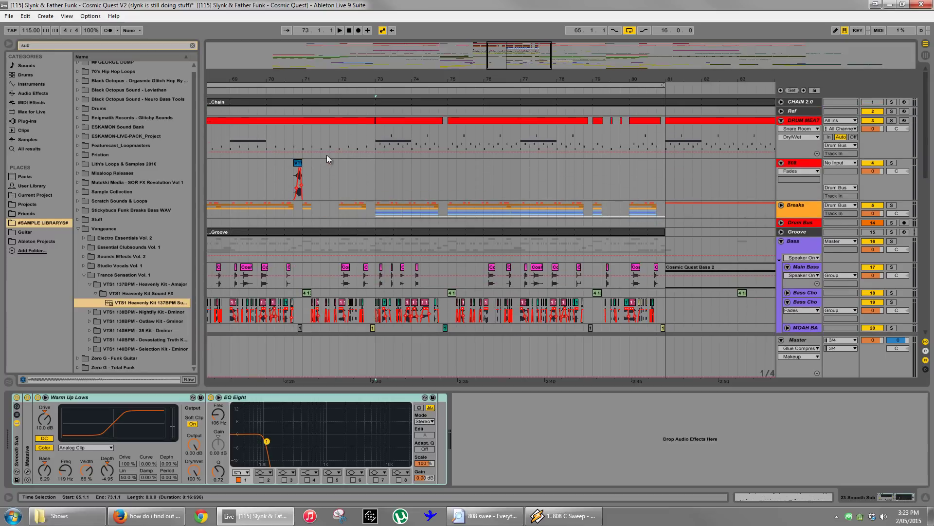
key(minus)
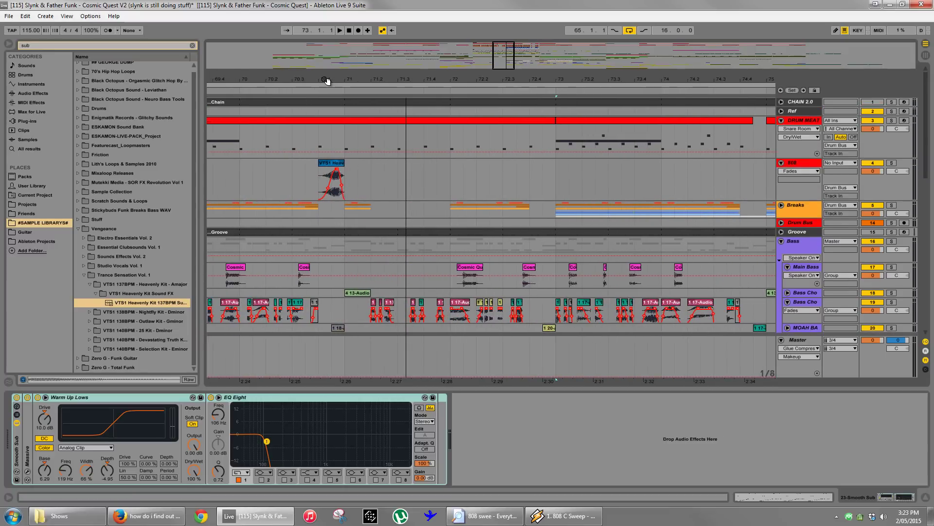
key(minus)
drag(326, 80, 696, 204)
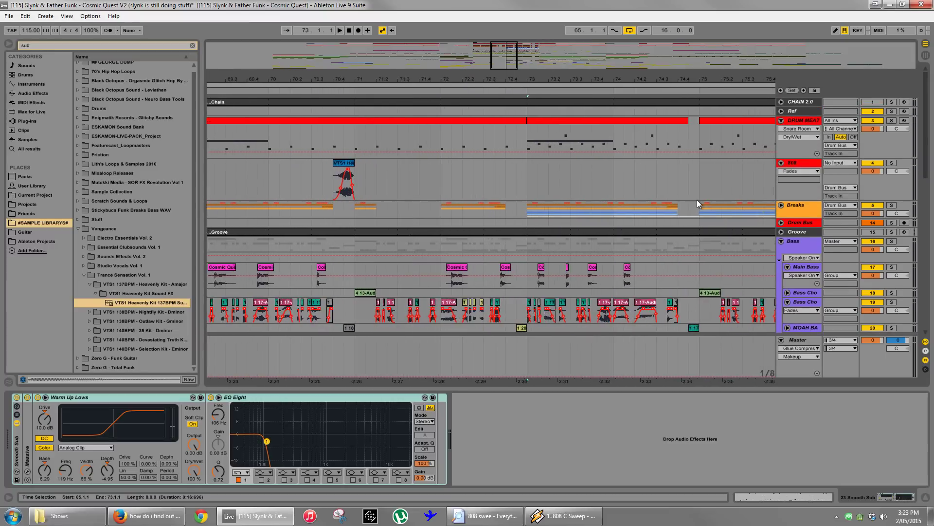
click(781, 206)
scroll(545, 197, down, 2)
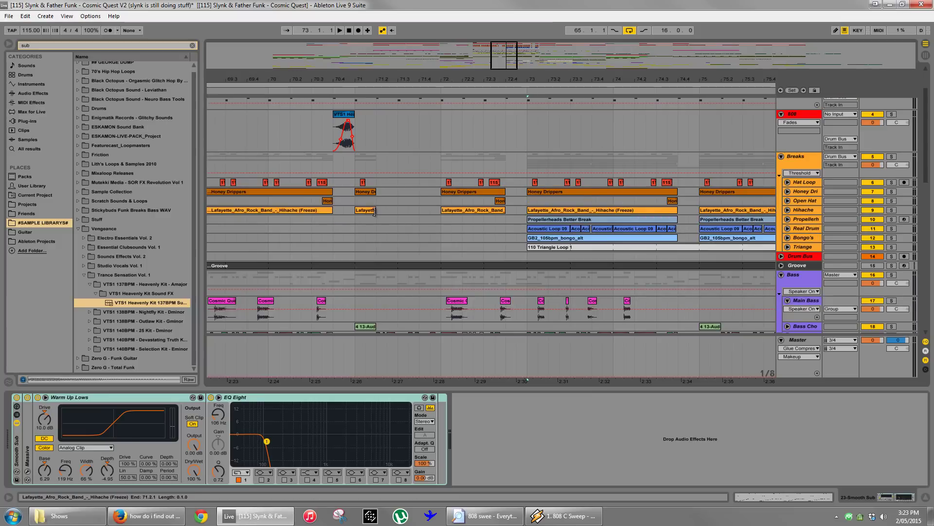
drag(374, 210, 441, 211)
drag(376, 192, 441, 193)
Fill 71.1.1 to 72.1.1 on the Hat Loop track with a copy of the hat hits from 69.1.1.
drag(429, 80, 431, 79)
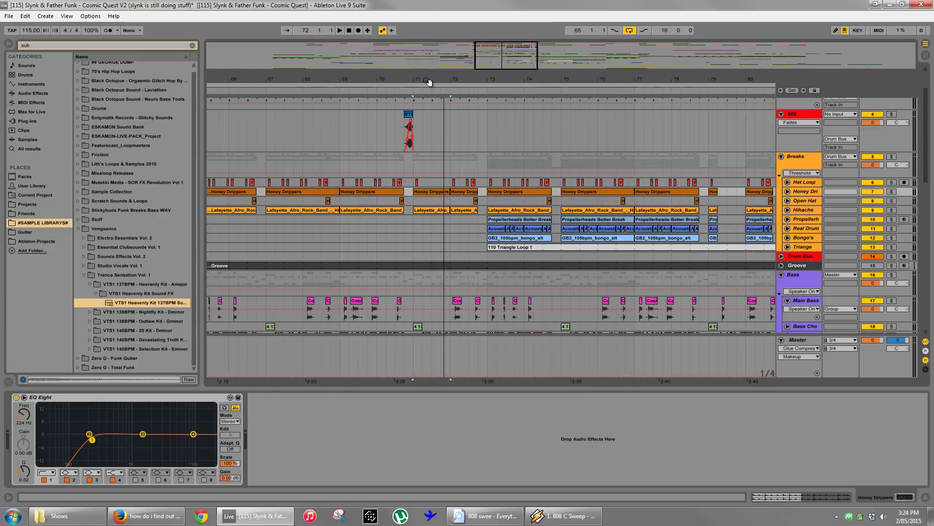
click(345, 184)
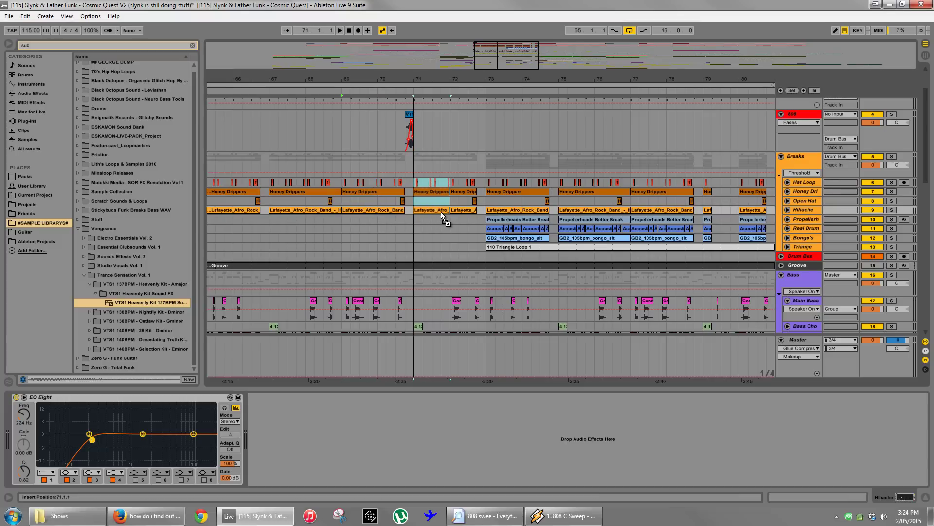
click(419, 184)
click(427, 186)
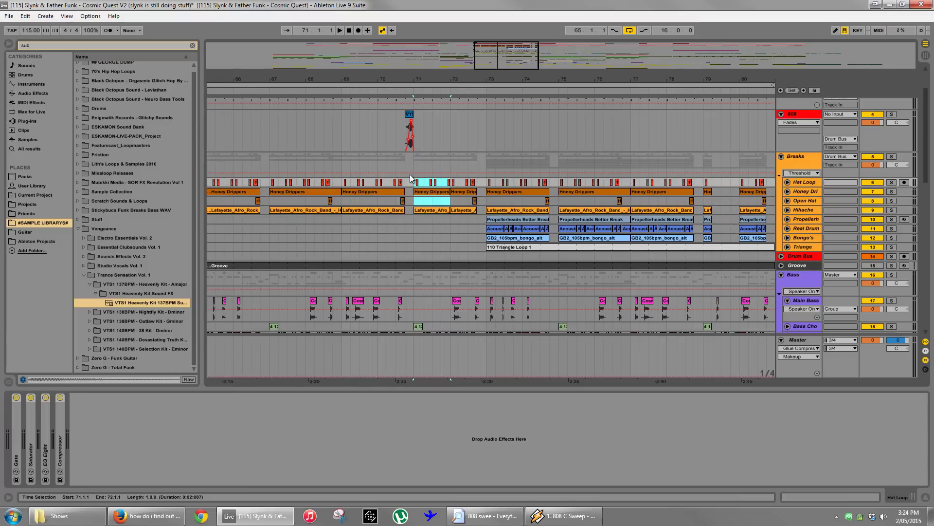
Collapse the 808 track and copy its sweep clip from before 71.1.1 so the copy ends at 67.1.1.
click(398, 131)
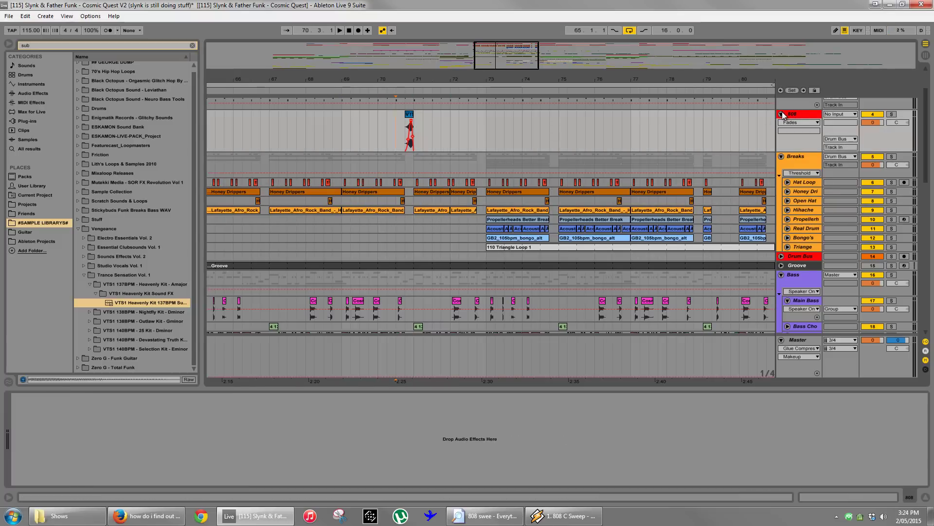
click(781, 114)
scroll(656, 128, down, 3)
scroll(434, 92, left, 3)
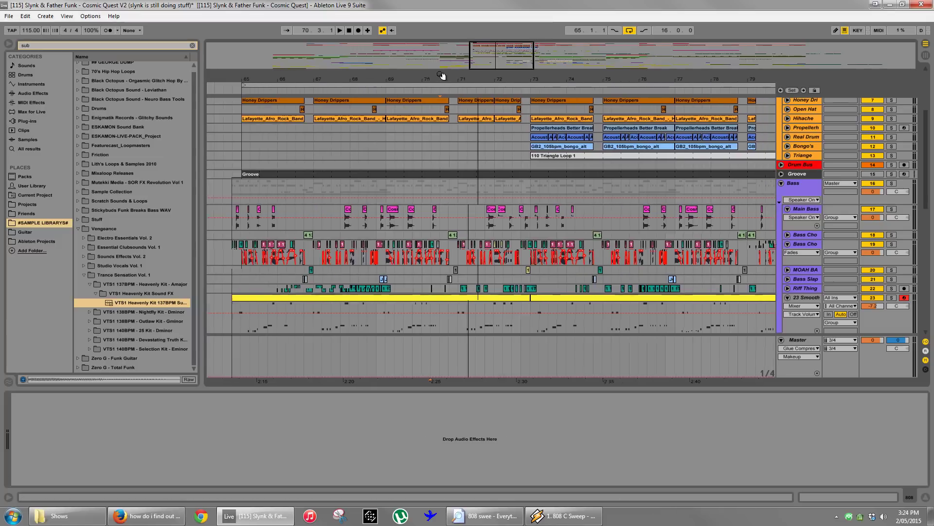
click(324, 227)
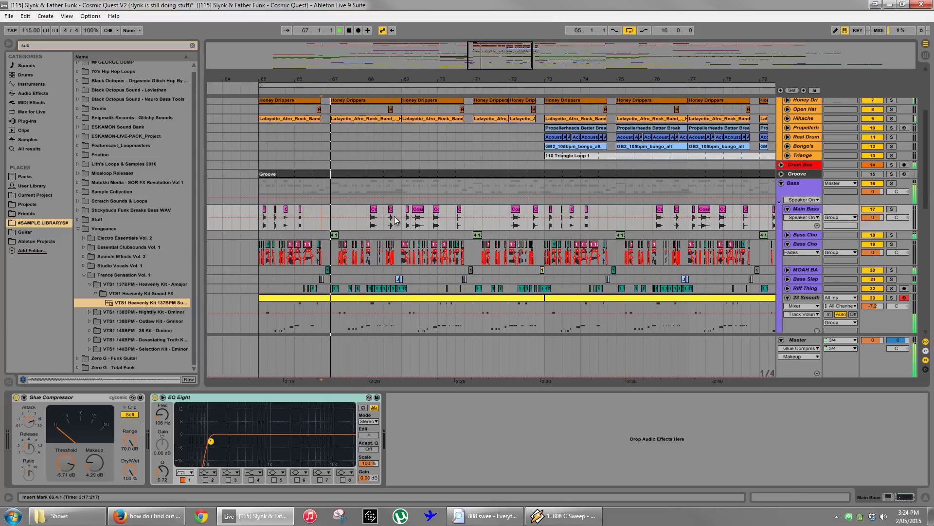
scroll(394, 216, up, 4)
click(469, 135)
drag(468, 133, 332, 133)
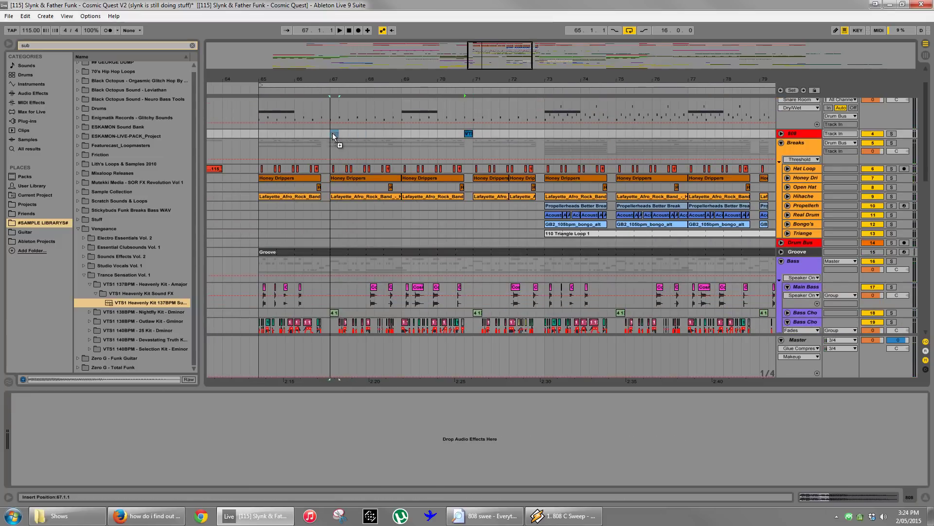
key(space)
Play from 65.1.1, expand the 808 track and lower its volume to about -5.6 dB.
click(258, 133)
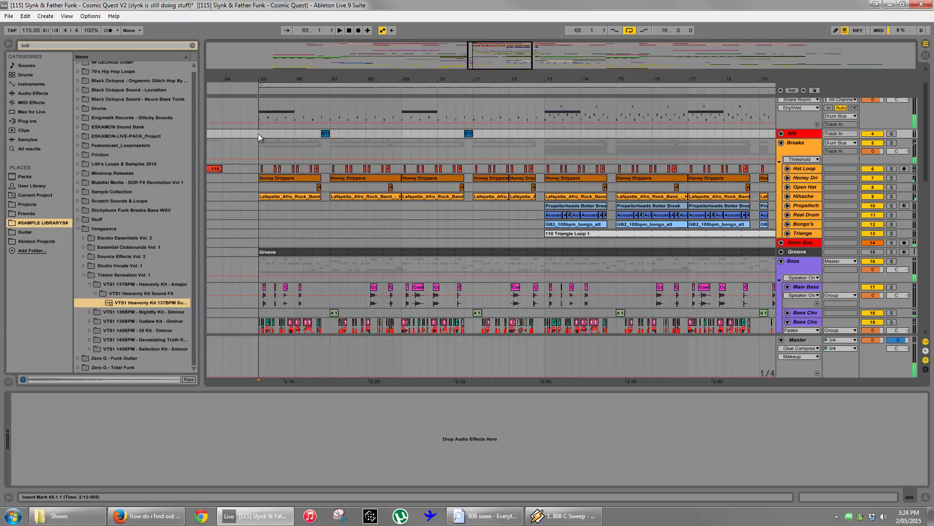
drag(447, 80, 389, 83)
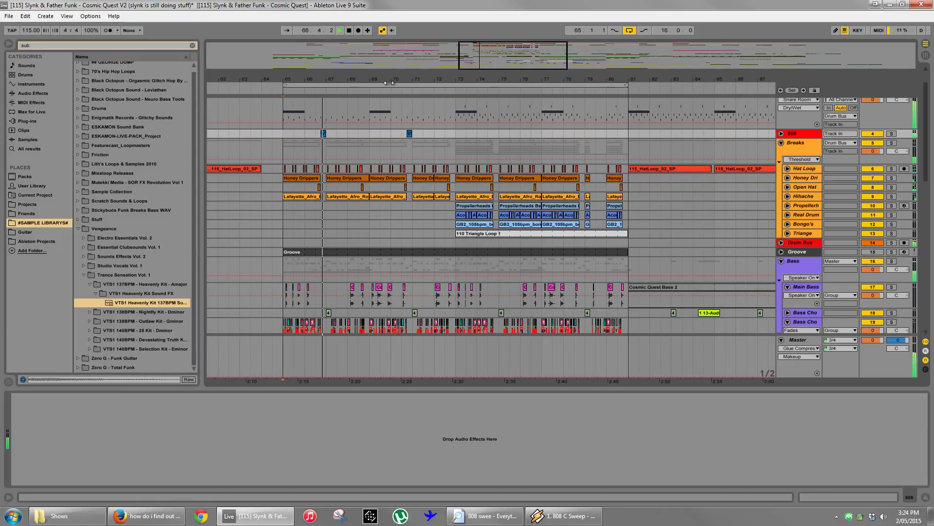
click(781, 133)
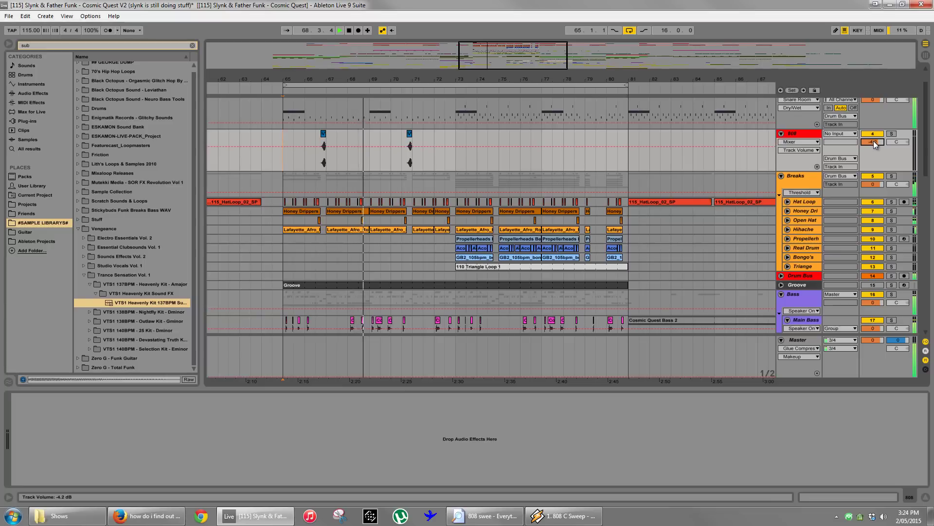
drag(874, 141, 874, 146)
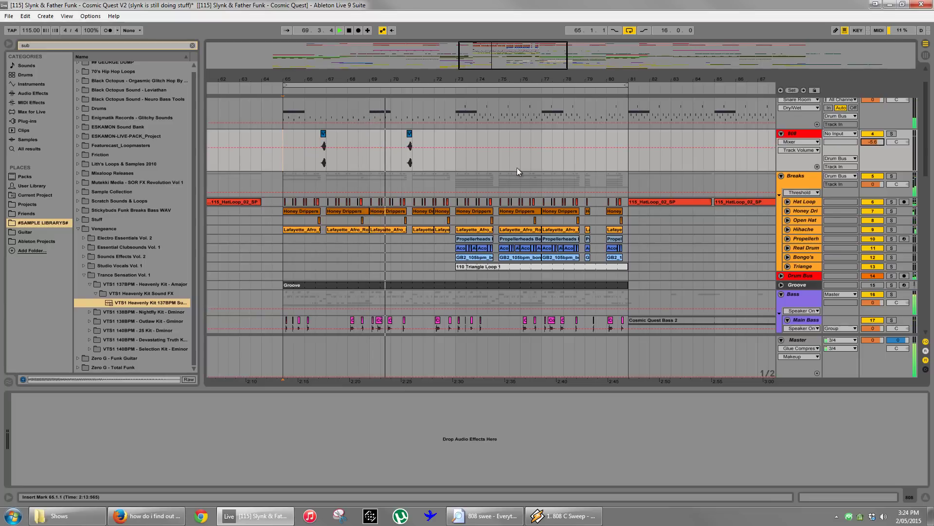
Duplicate 65.1.1 to 73.1.1 of the 808 track to 73.1.1 and lower the track's volume to about -6.6 dB.
drag(458, 158, 263, 157)
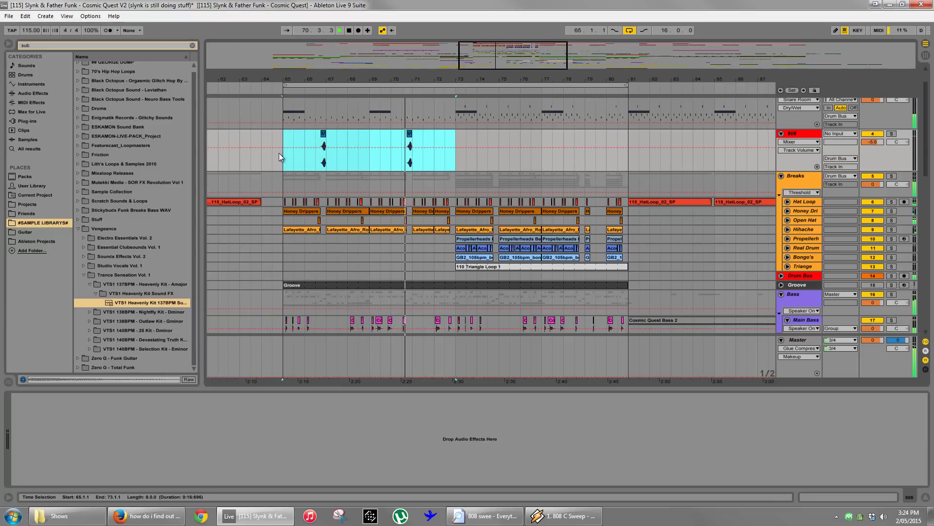
key(ctrl+d)
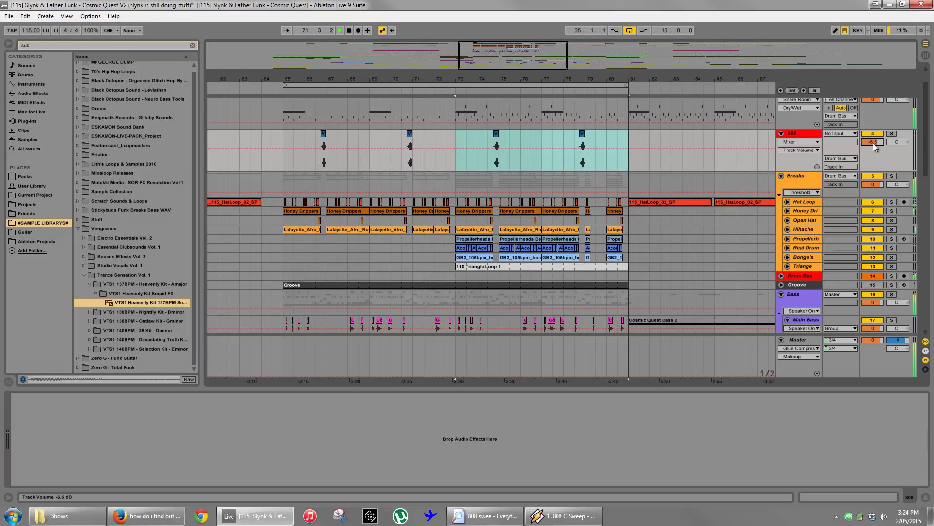
click(628, 170)
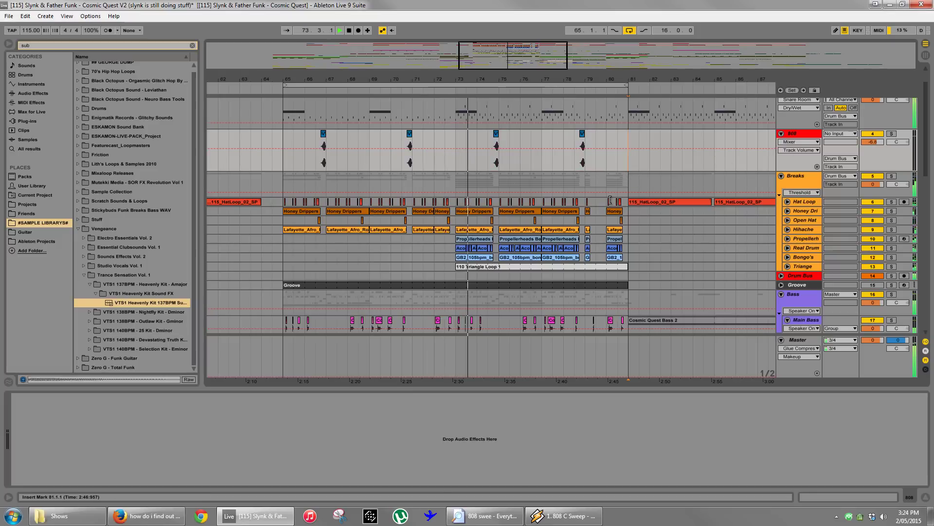
Expand the triangle track, cut gaps in its 110 Triangle Loop 1 clip matching the other break loops, and select 80.4.1 to 81.1.1.
scroll(642, 276, down, 3)
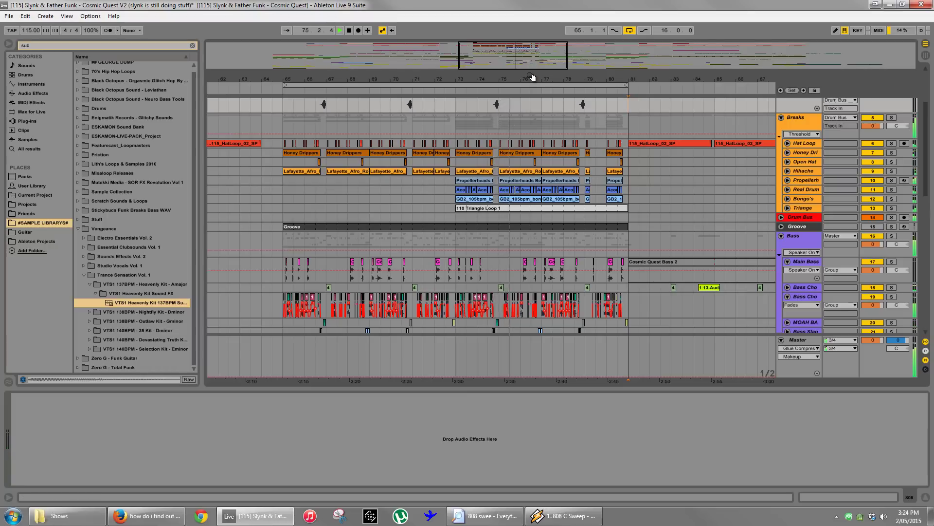
drag(539, 63, 795, 220)
click(787, 208)
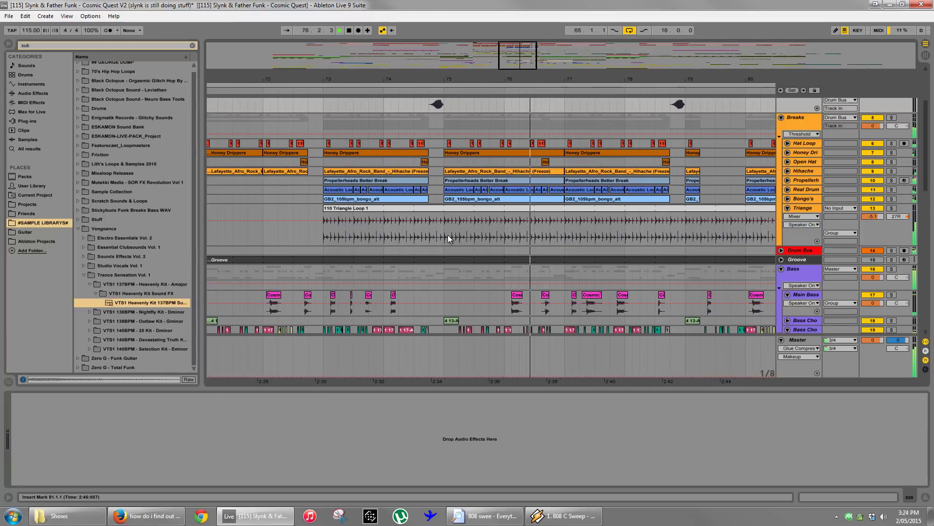
drag(430, 235, 773, 237)
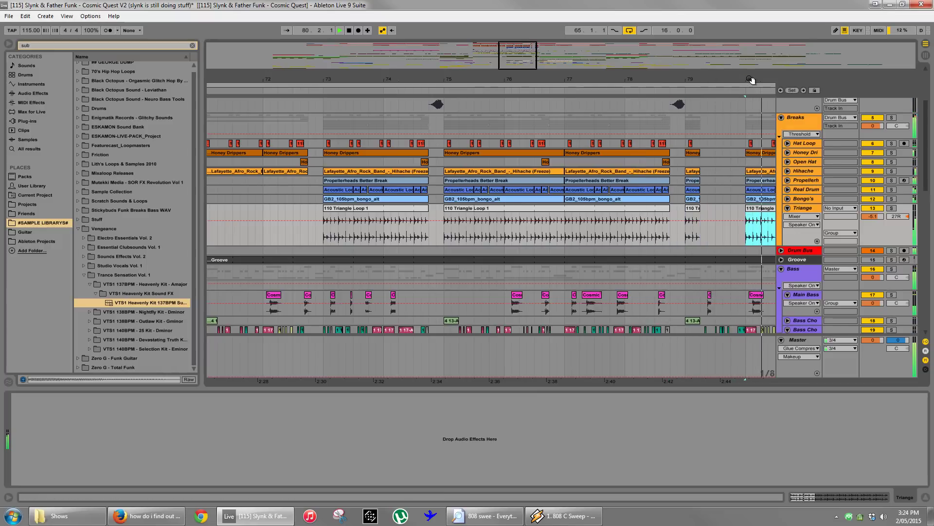
drag(567, 235, 574, 238)
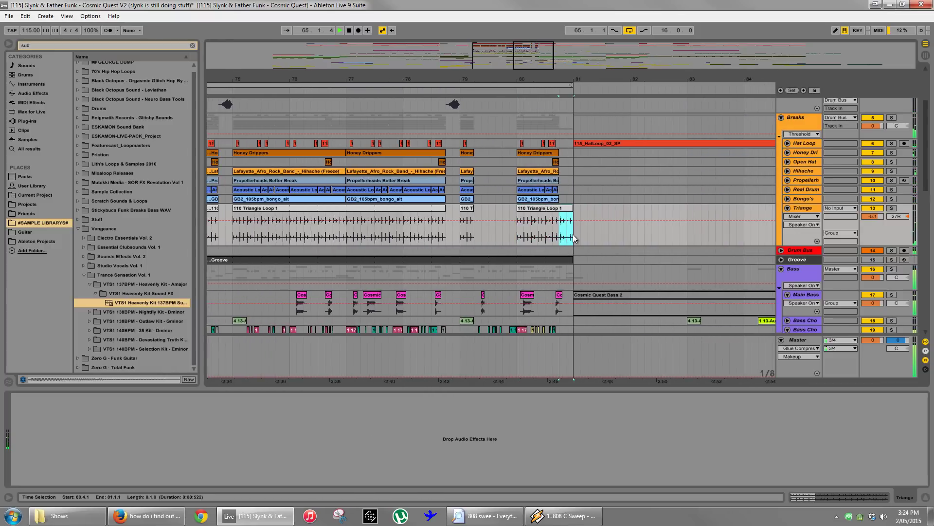
Play from 73.1.1 and examine the guitar, horns and FX tracks between bars 73 and 81.
scroll(535, 241, down, 15)
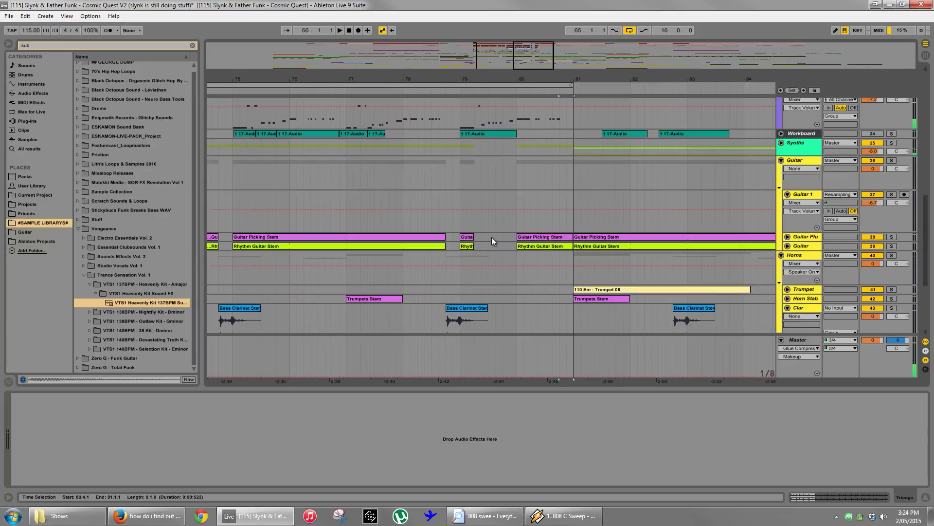
drag(377, 71, 503, 125)
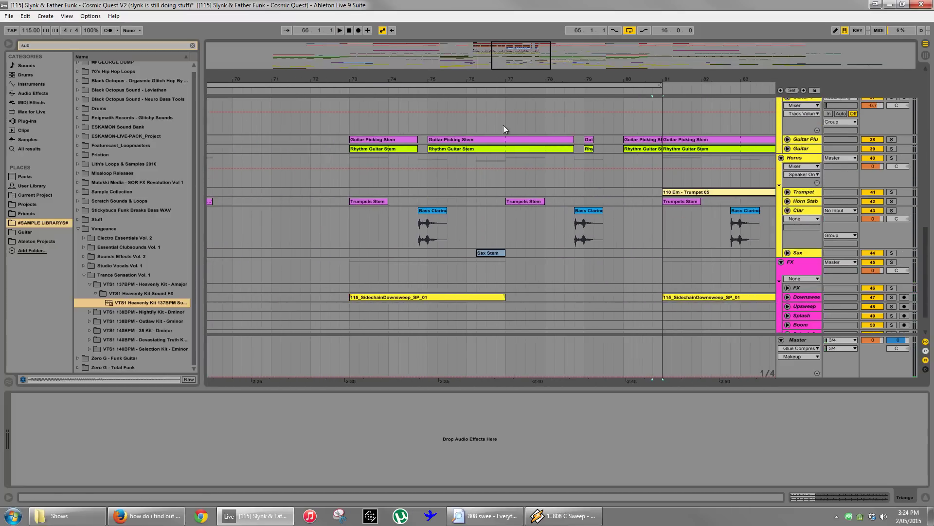
click(349, 239)
key(space)
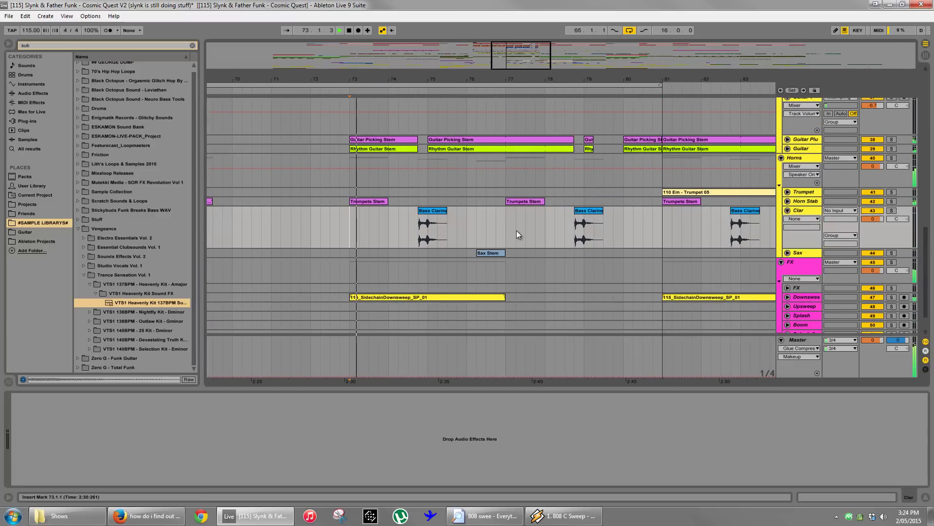
scroll(523, 231, up, 3)
scroll(522, 229, down, 3)
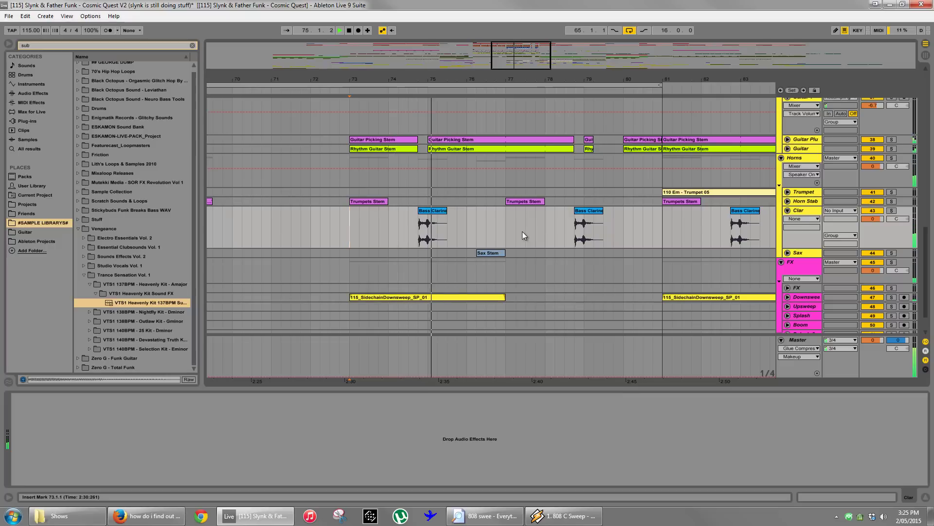
scroll(522, 231, up, 5)
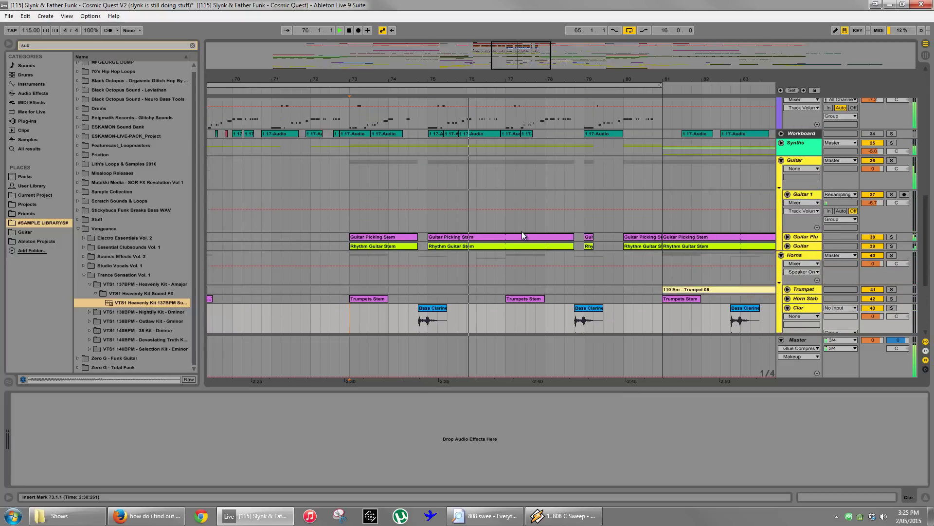
scroll(522, 235, down, 5)
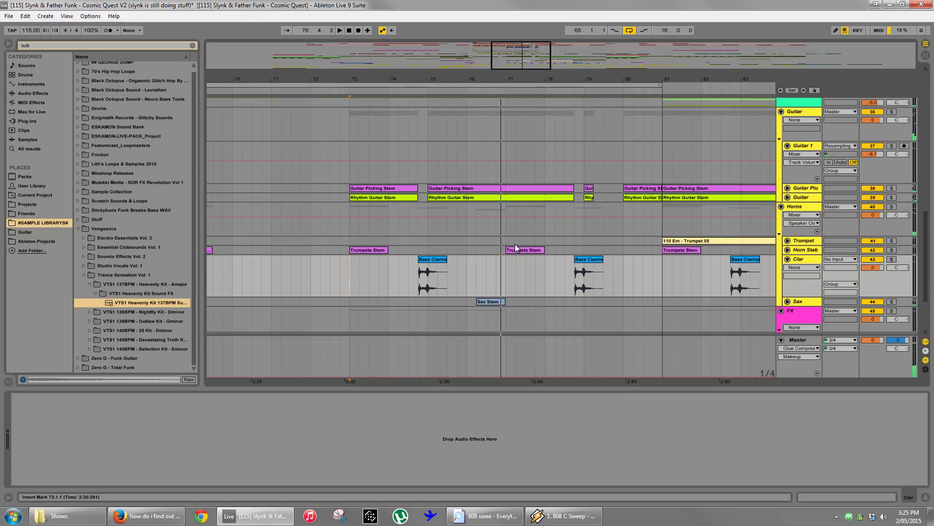
Expand the Sax track and solo the Sax, Guitar, Synths and Riff Thing tracks in turn while playing from 76.2.1.
click(787, 252)
click(479, 272)
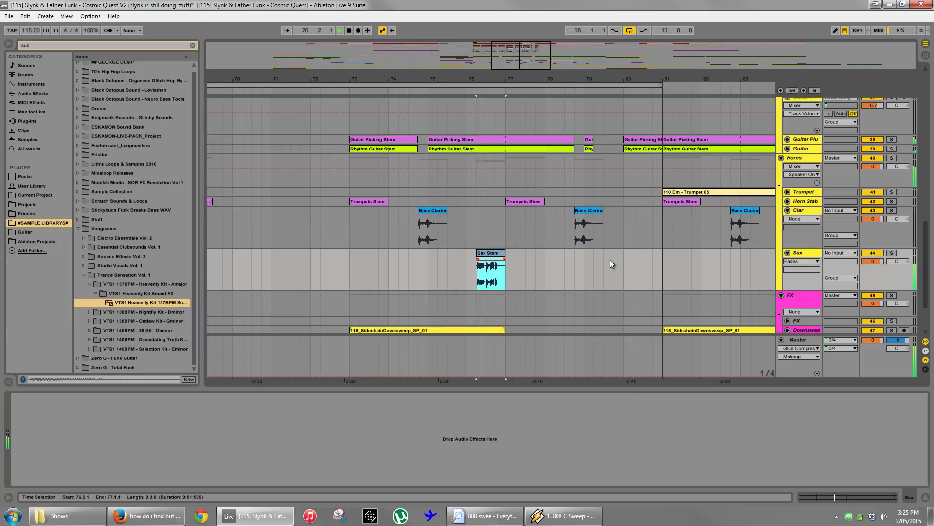
click(891, 253)
scroll(888, 197, up, 4)
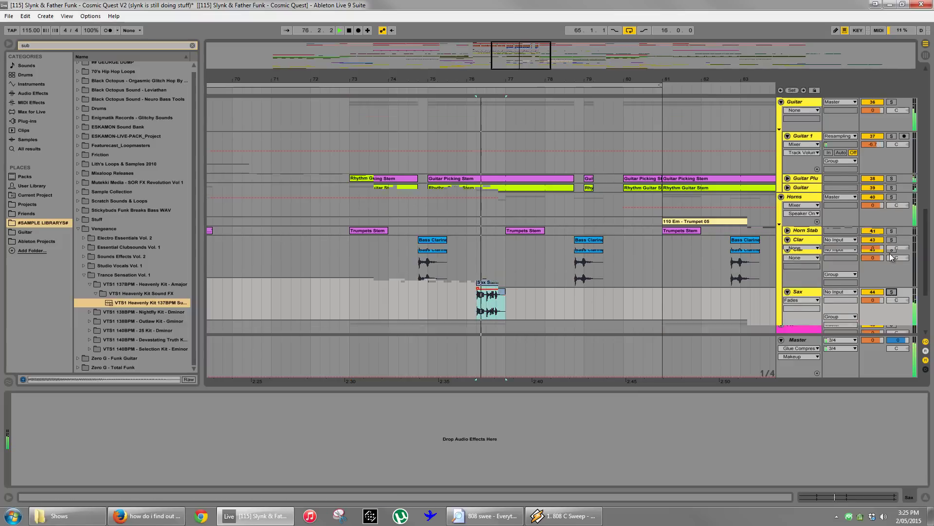
click(891, 151)
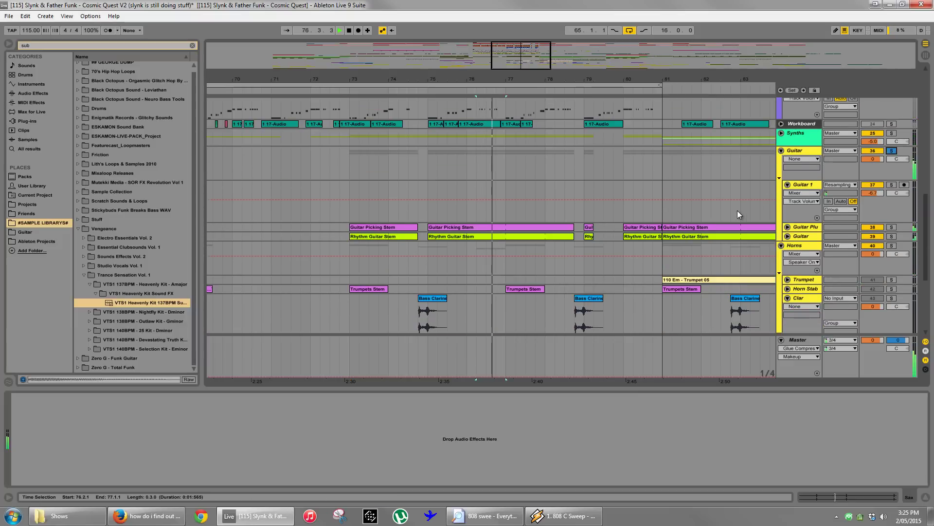
scroll(740, 210, up, 4)
click(892, 221)
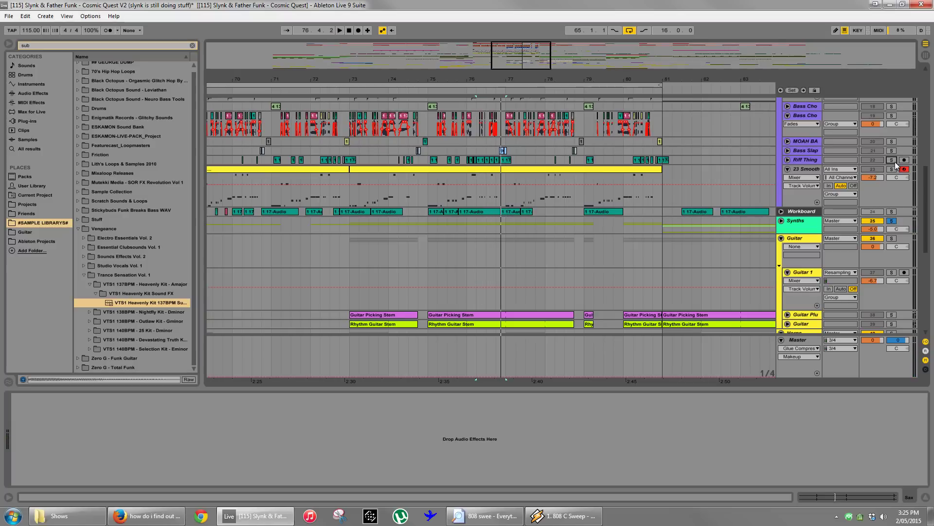
click(891, 160)
scroll(866, 235, down, 5)
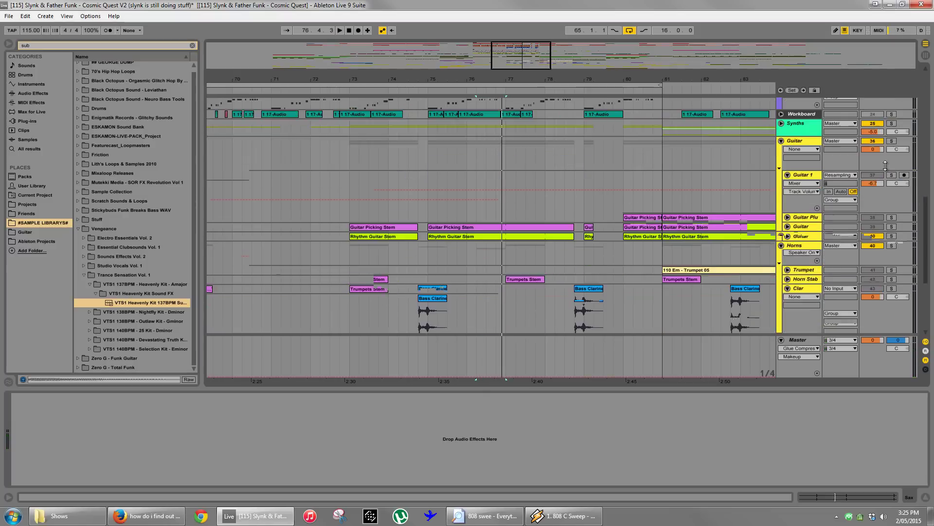
key(space)
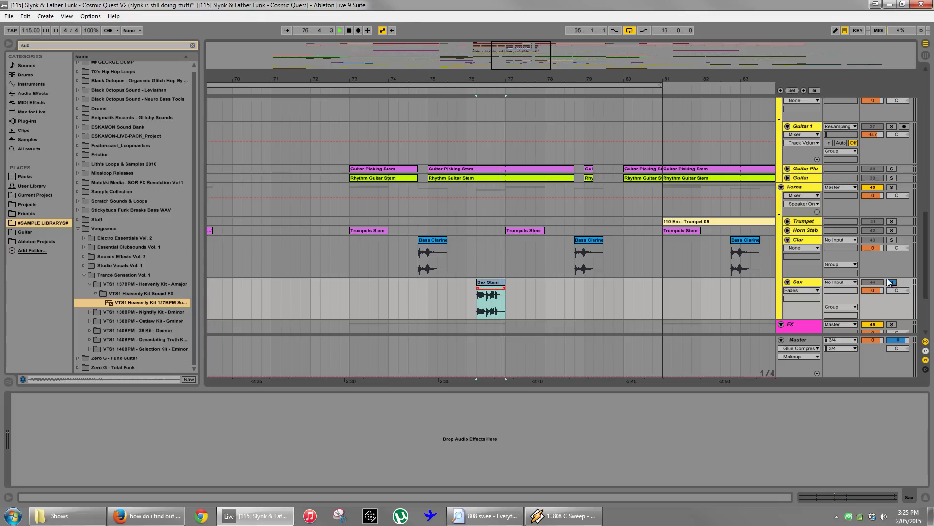
scroll(804, 245, up, 4)
scroll(803, 244, up, 3)
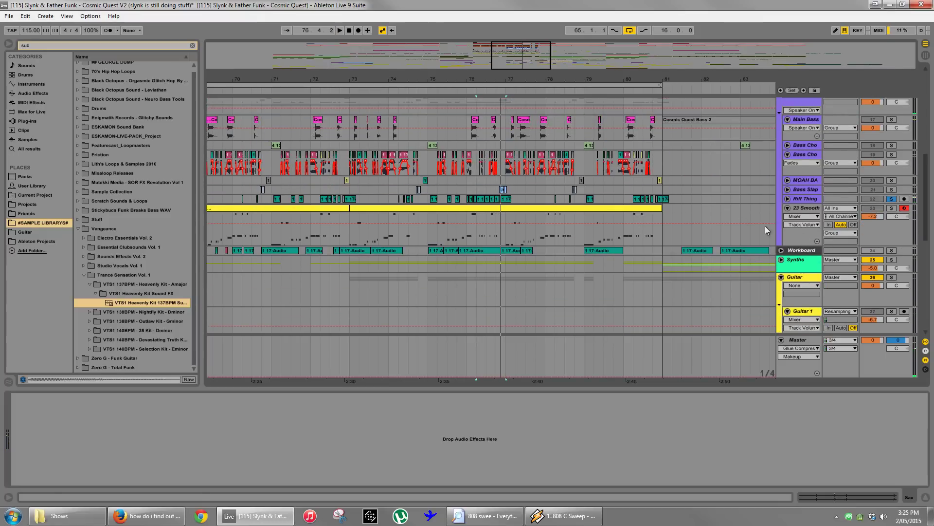
Expand the Riff Thing track and deactivate its run of 1 17-Audio clips from 76.1.1 to just past 77.1.1.
drag(494, 84, 494, 86)
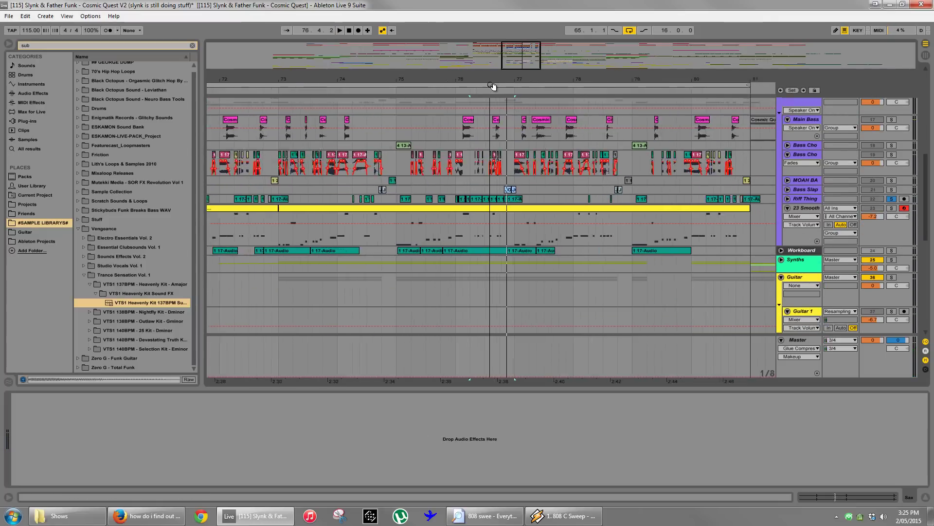
click(788, 200)
click(460, 206)
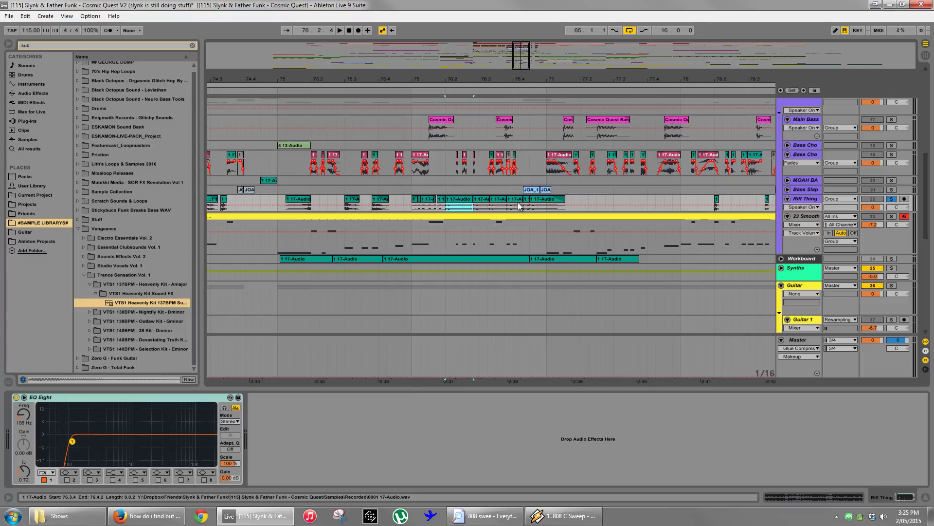
shift+click(565, 204)
key(0)
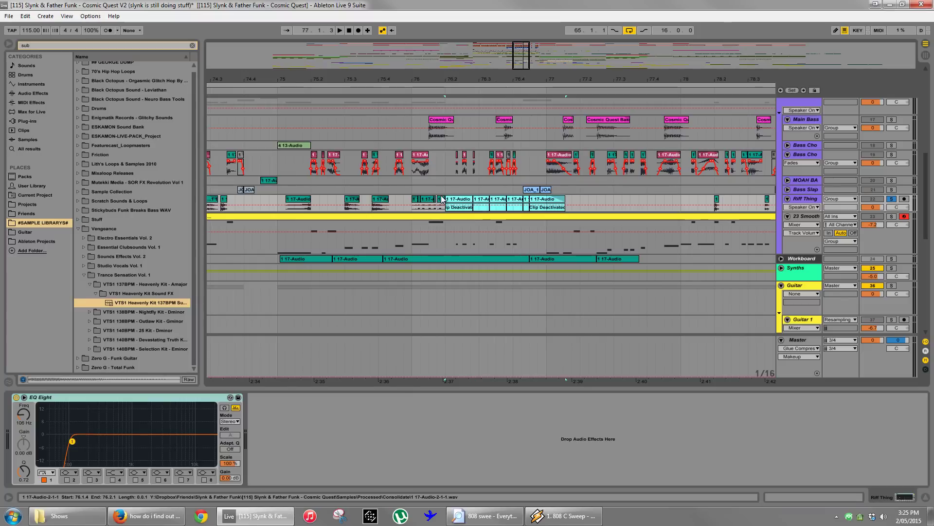
click(443, 200)
click(426, 202)
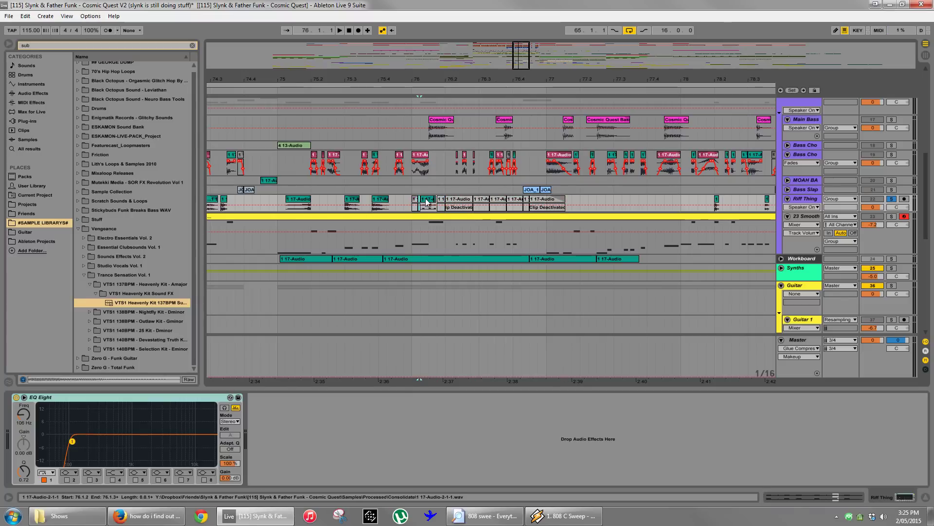
Play from 76.1.1 and take the Riff Thing track out of solo.
click(798, 189)
key(space)
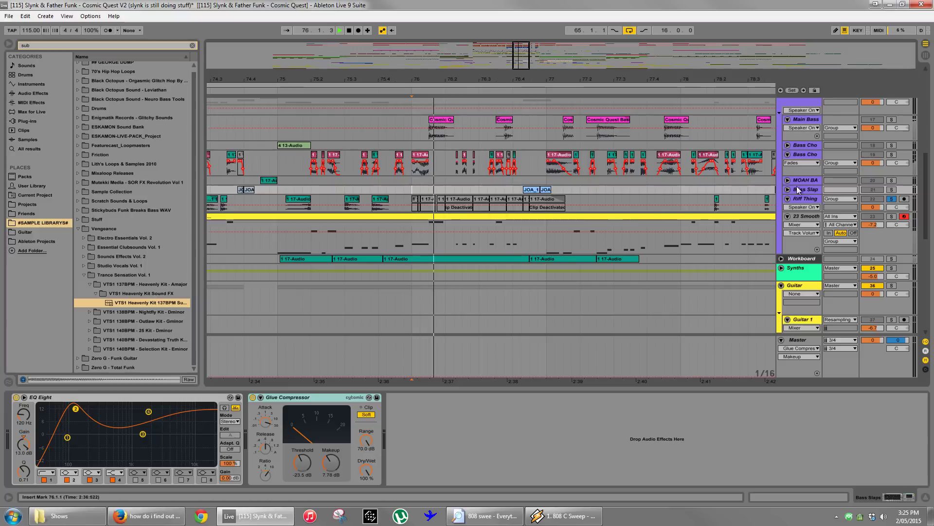
click(891, 199)
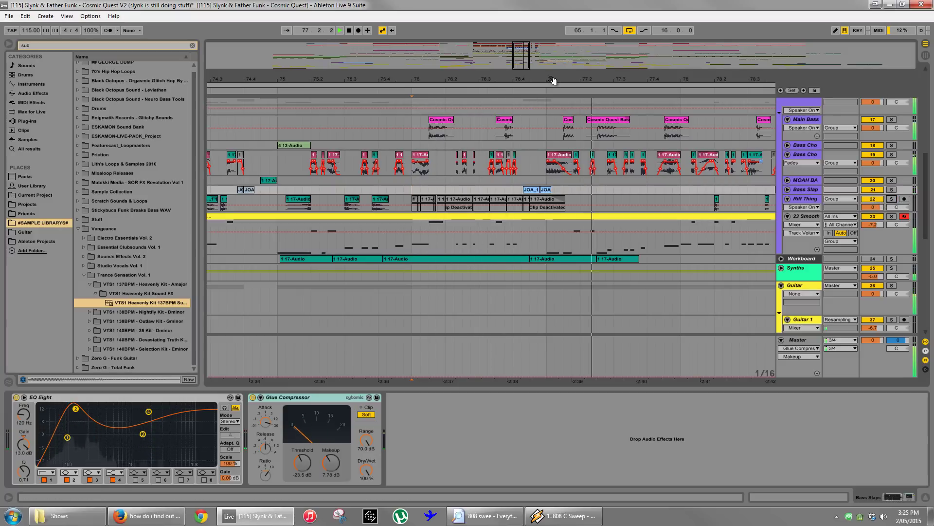
Examine the bass, guitar, horns and drum tracks during playback, restarting from 65.1.1.
scroll(553, 80, down, 6)
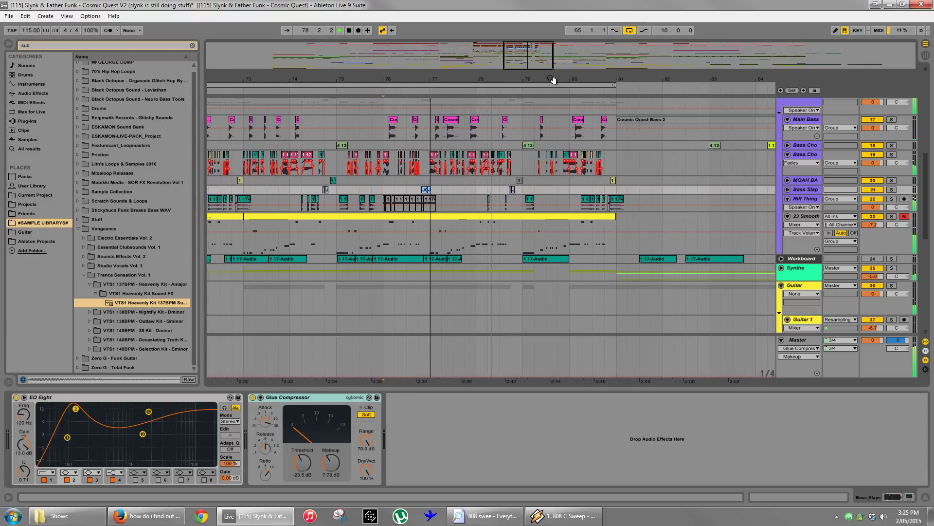
scroll(553, 80, down, 5)
scroll(559, 230, down, 6)
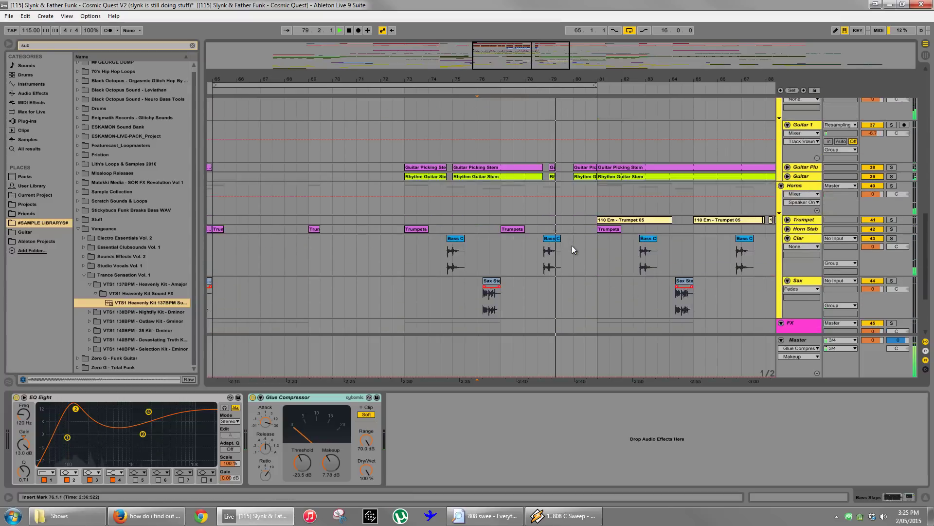
scroll(572, 244, down, 3)
scroll(570, 242, up, 6)
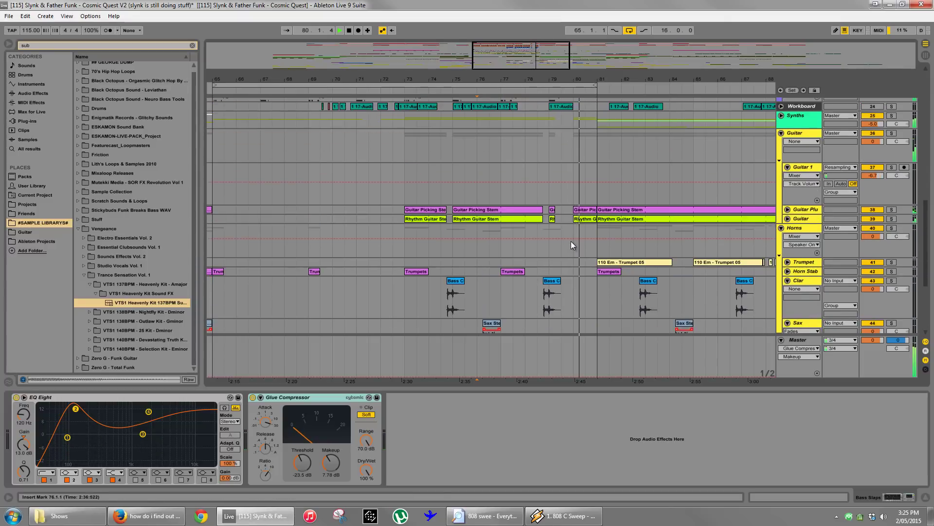
scroll(570, 241, up, 4)
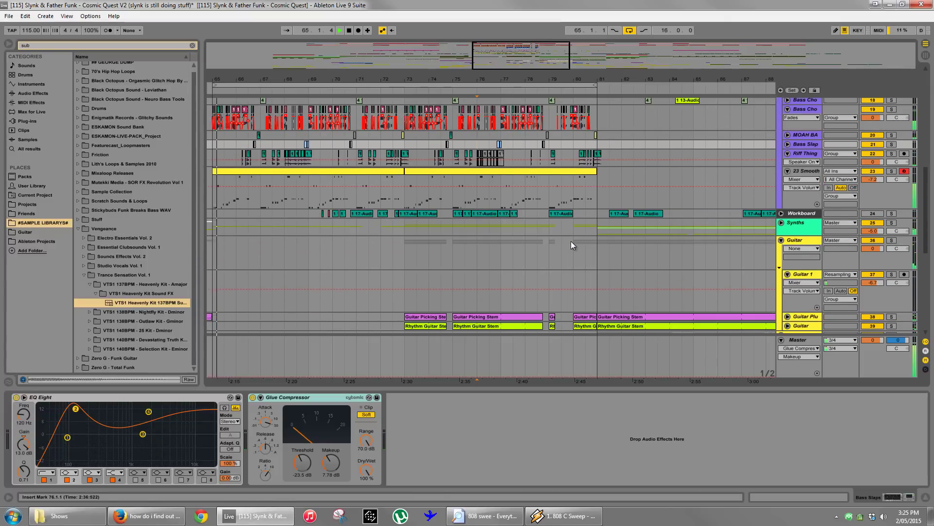
scroll(571, 240, up, 3)
scroll(517, 79, down, 5)
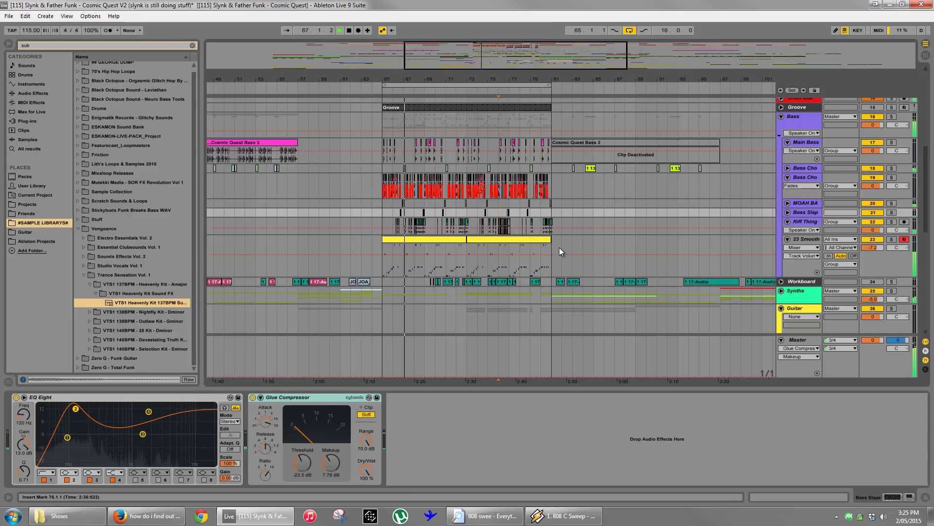
scroll(559, 247, up, 8)
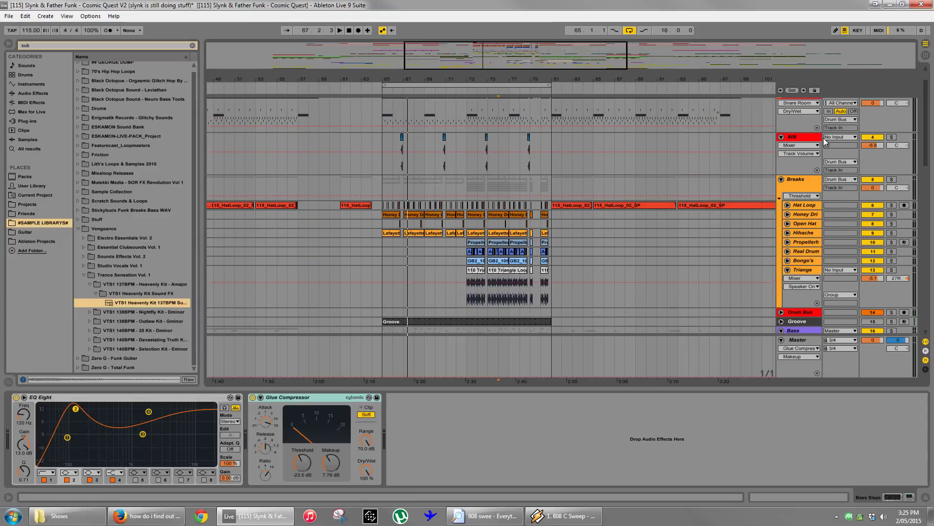
click(384, 149)
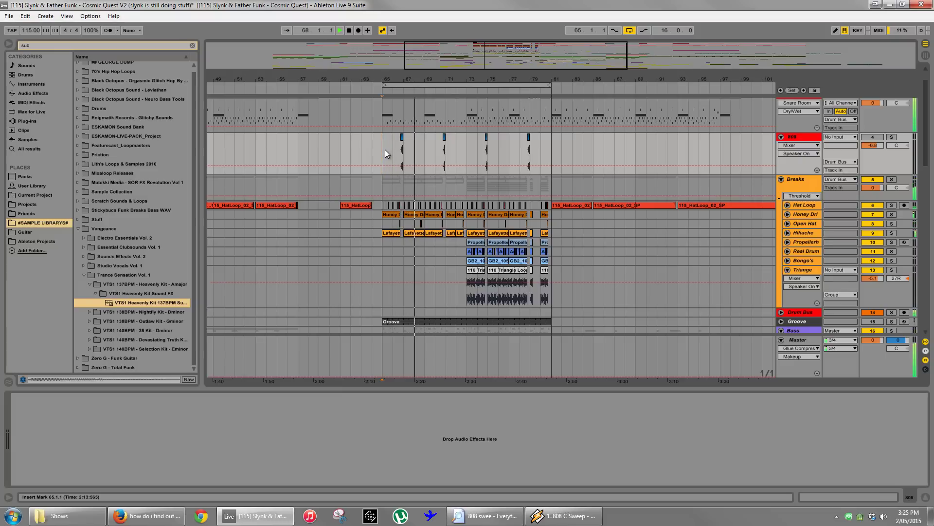
scroll(423, 209, down, 10)
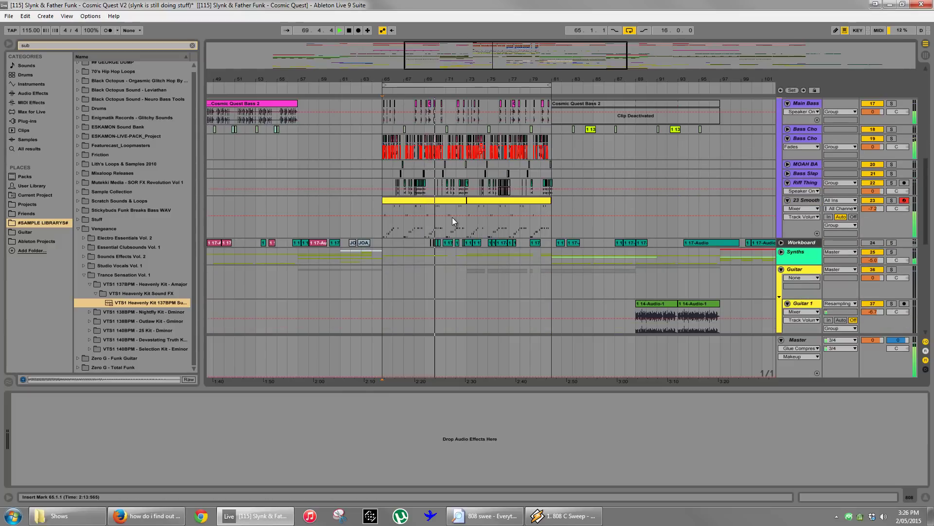
Select 67.1.1 to 68.1.1 on the 23 Smooth Sub track and play that bar.
click(414, 199)
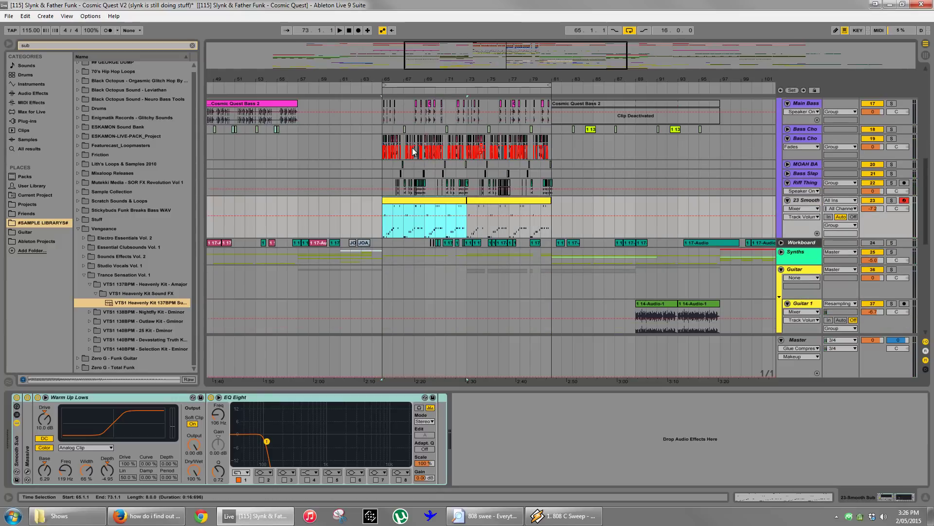
drag(413, 80, 413, 86)
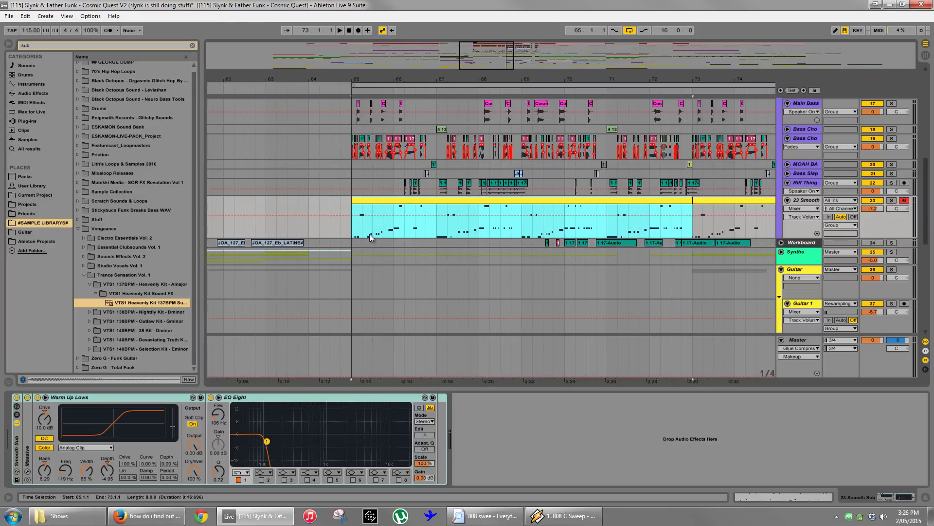
drag(442, 232, 477, 235)
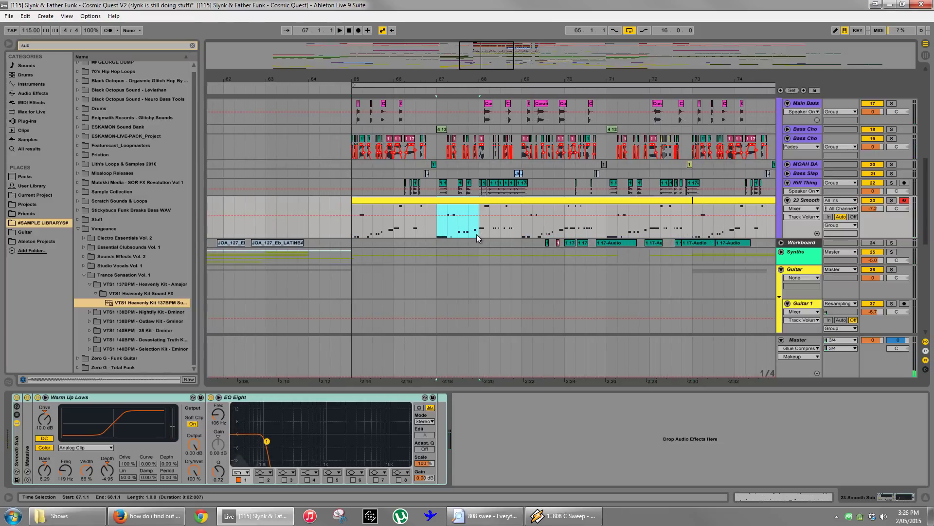
key(space)
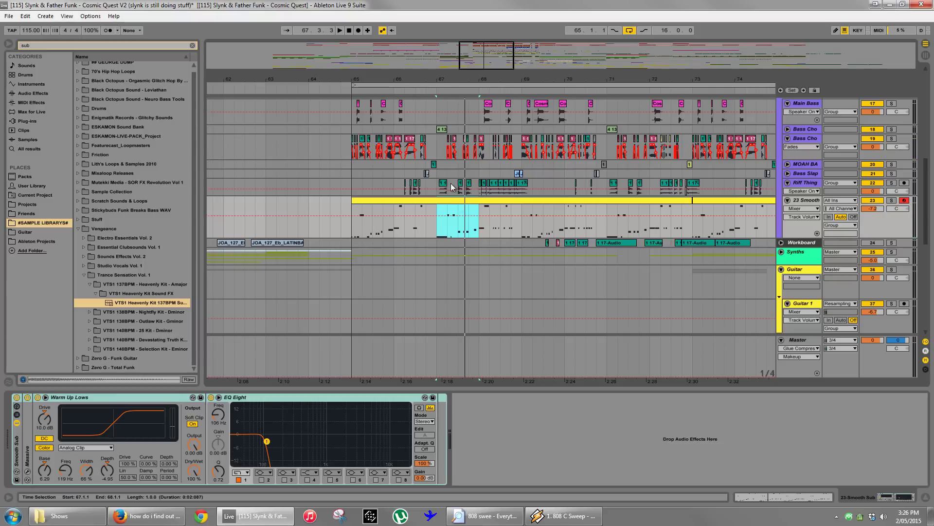
Open the 23 Smooth Sub clip starting at 65.1.1, raise its note at 3.2.3 to F#2, and play from 67.1.1.
double_click(457, 200)
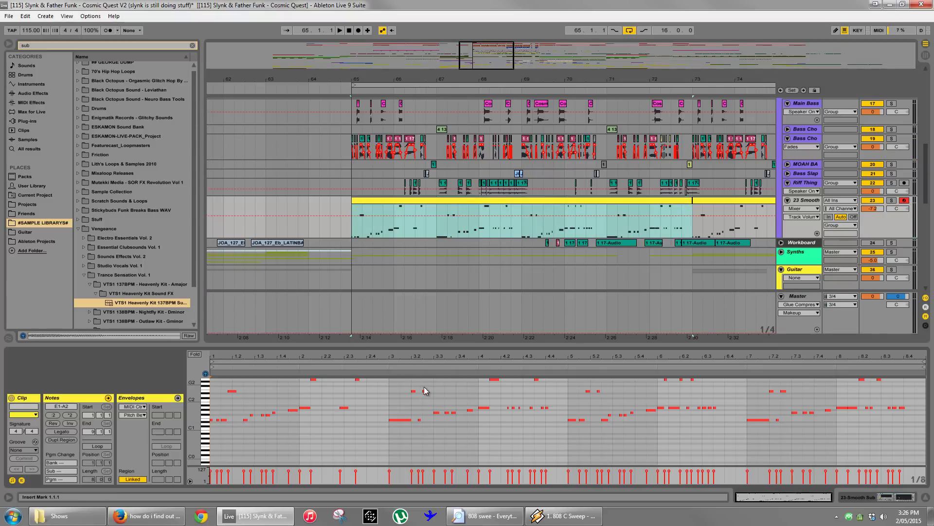
click(407, 418)
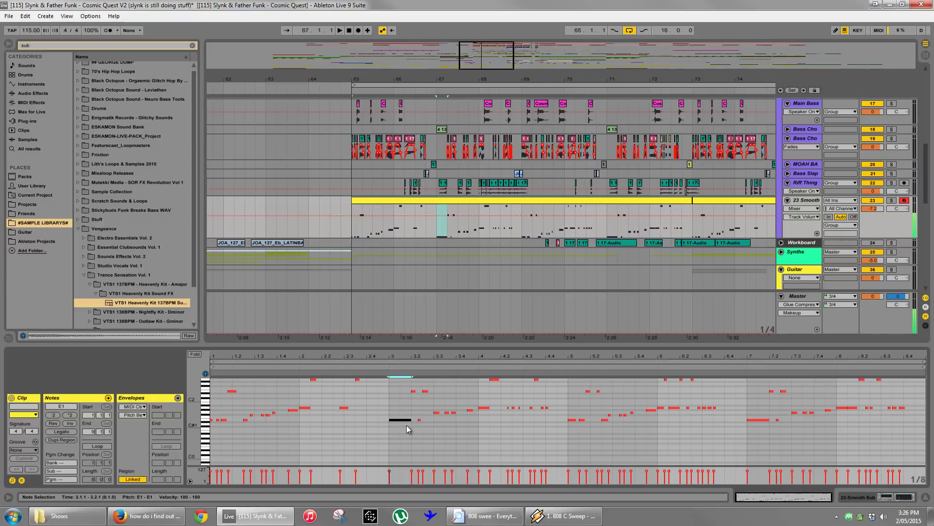
click(425, 390)
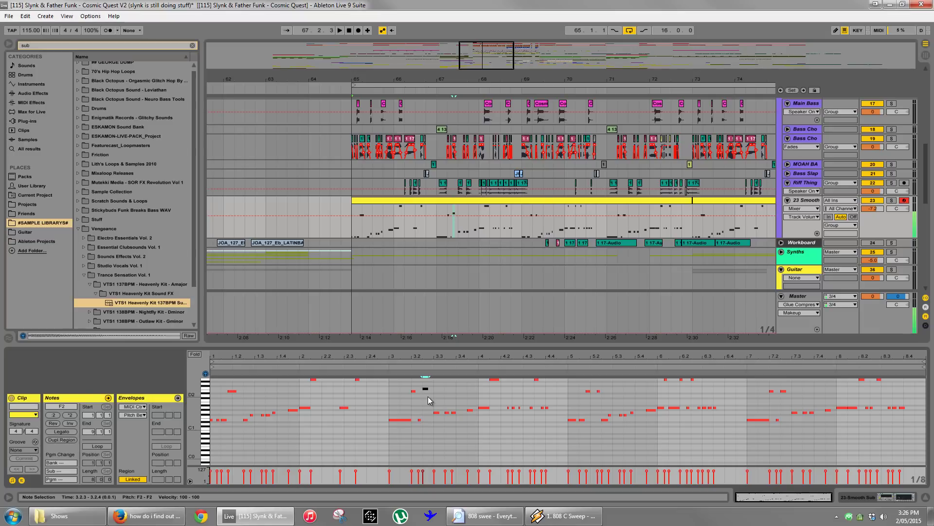
key(Up)
key(space)
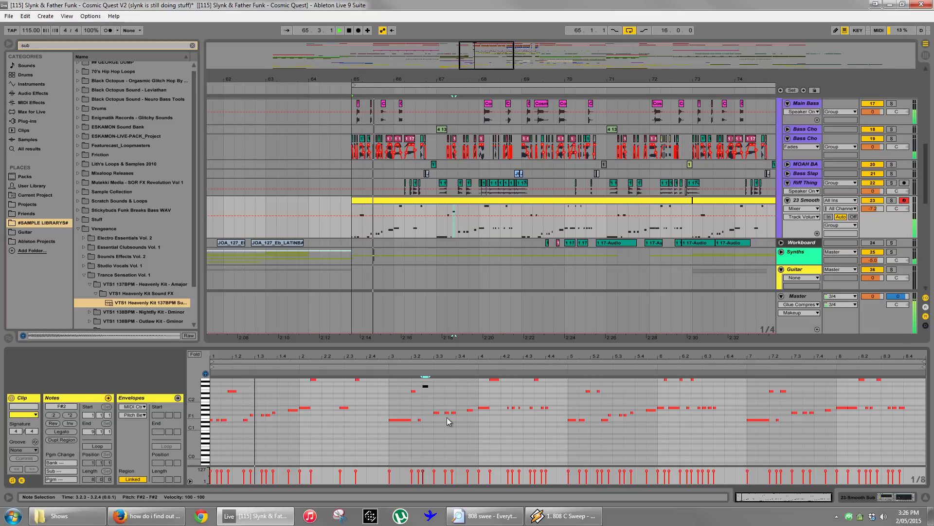
key(space)
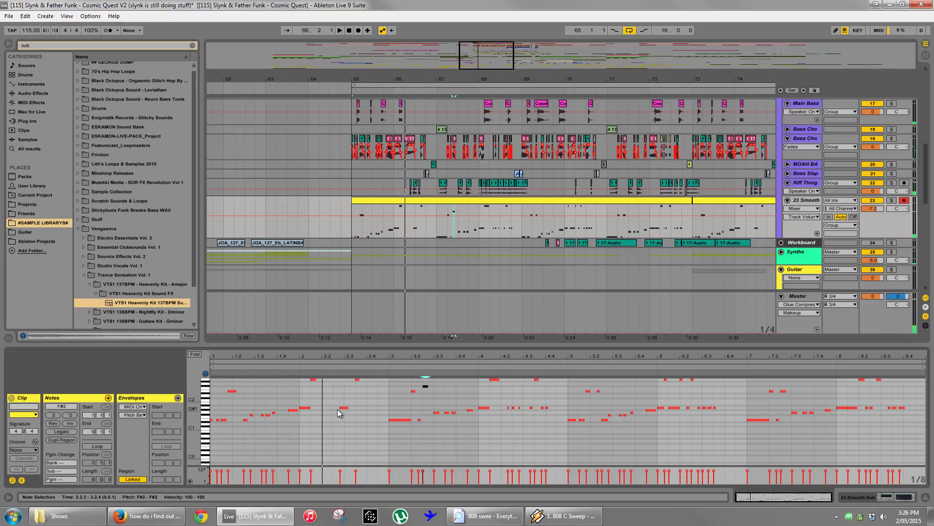
click(436, 226)
key(space)
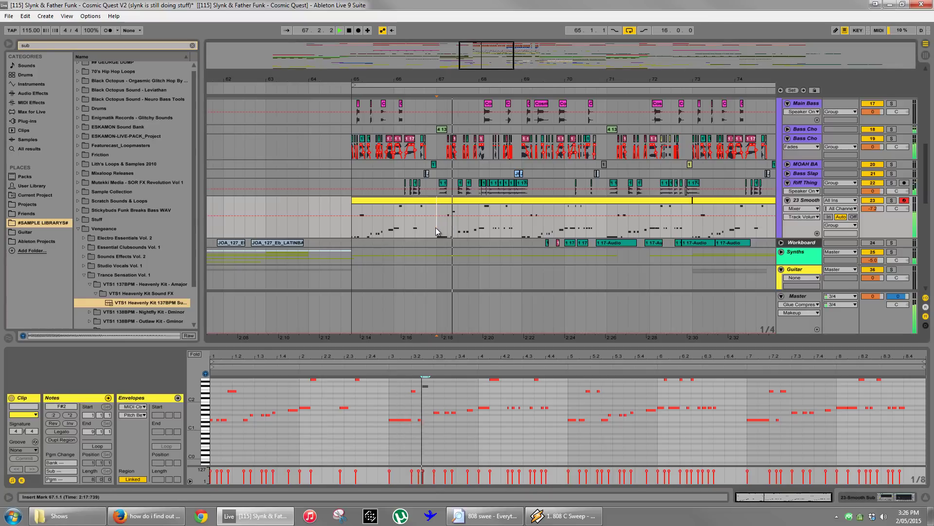
key(space)
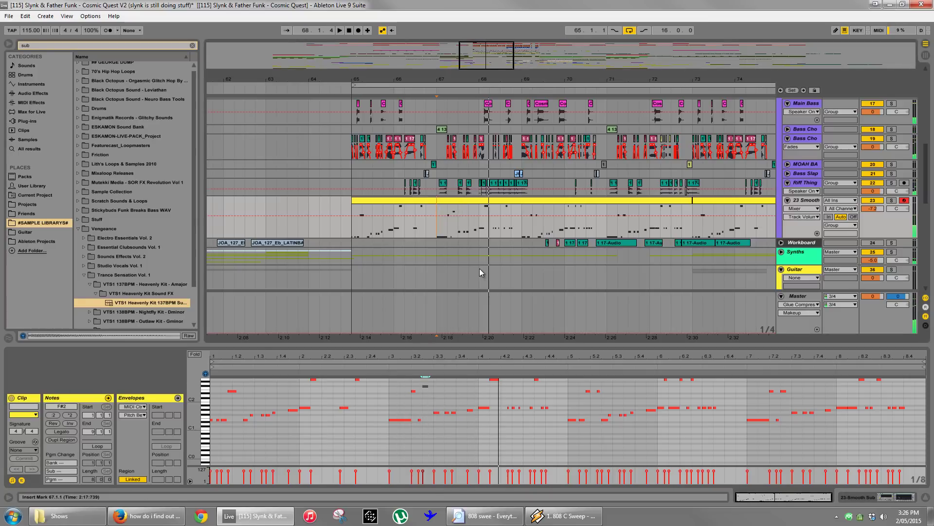
Copy bars 67.1.1 to 69.1.1 of the 23 Smooth Sub track to 75.1.1 and select 73.1.1 to 81.1.1.
drag(613, 81, 610, 67)
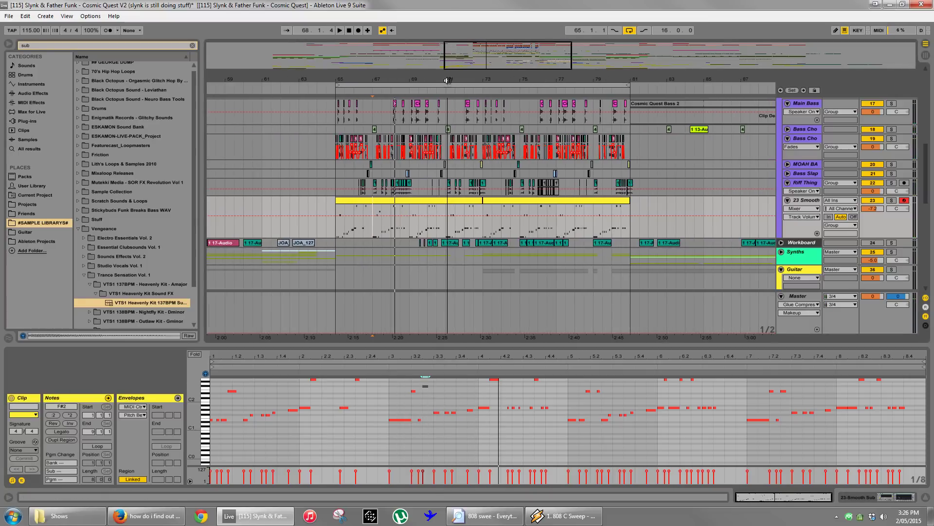
drag(374, 240, 539, 218)
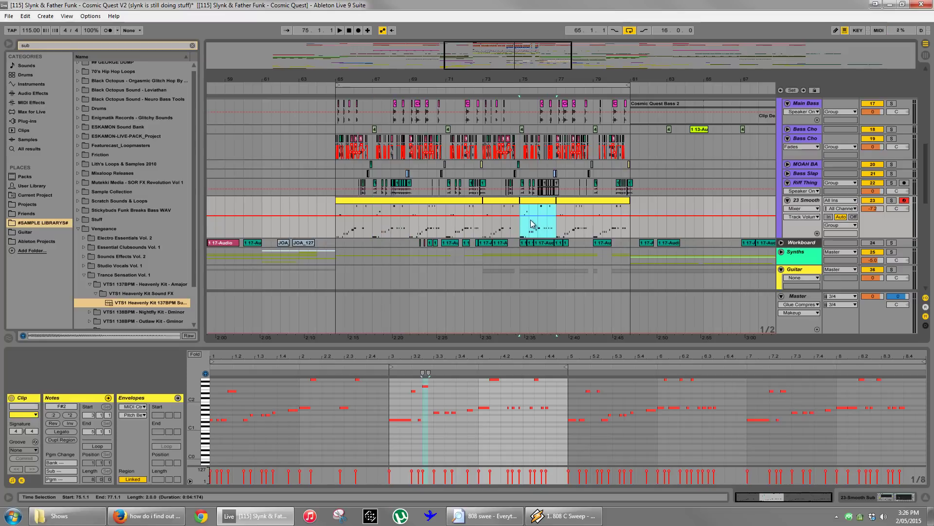
drag(484, 228, 630, 230)
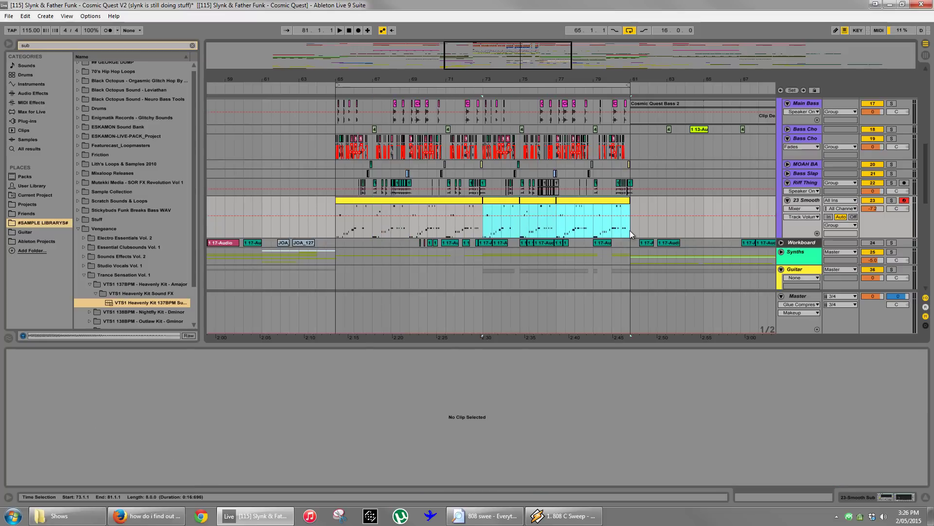
Consolidate the 23 Smooth Sub clips from 65.1.1 to 81.1.1 into one clip.
shift+click(352, 231)
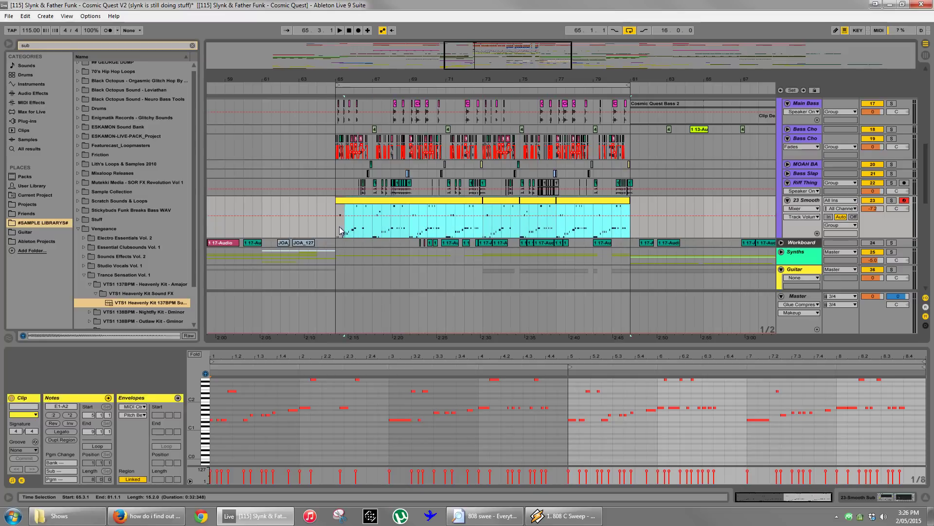
shift+click(339, 230)
key(ctrl+j)
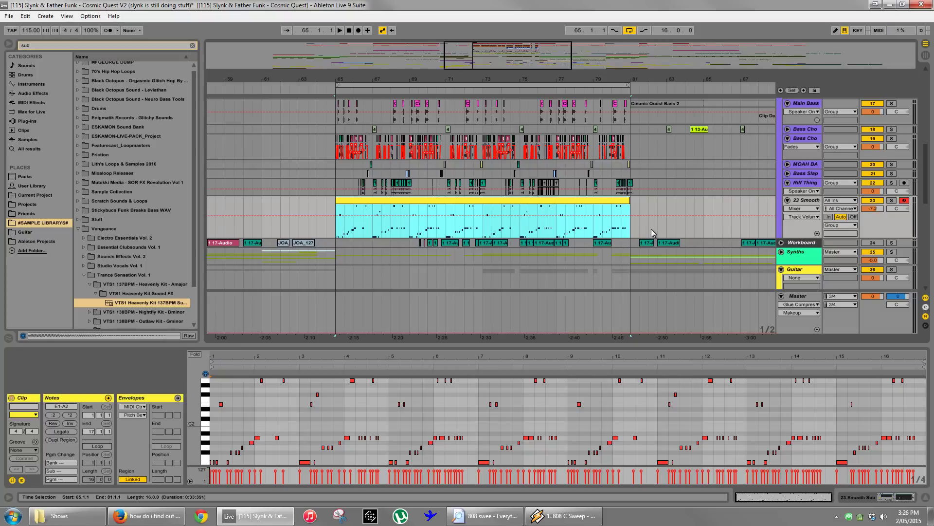
Rename the 23 Smooth Sub track as SUB and color it purple like the other bass tracks.
right_click(810, 205)
click(836, 244)
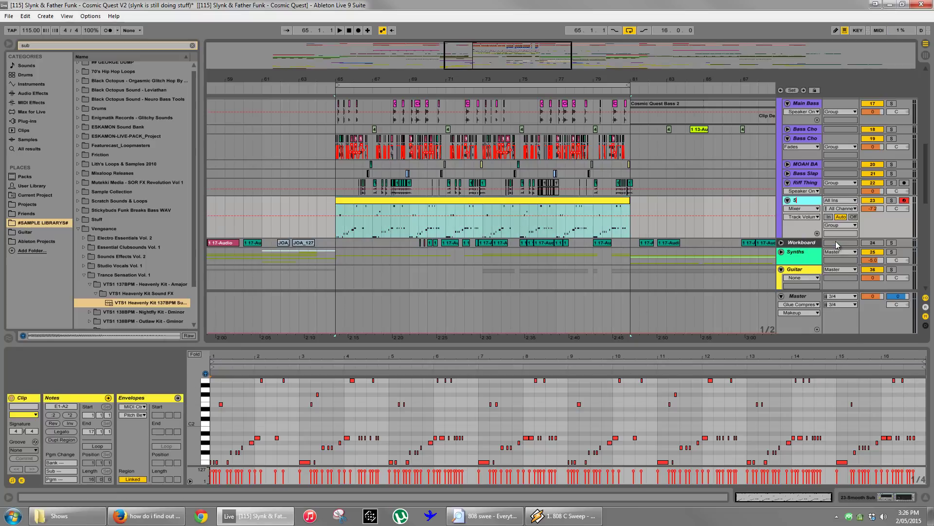
key(Return)
right_click(804, 203)
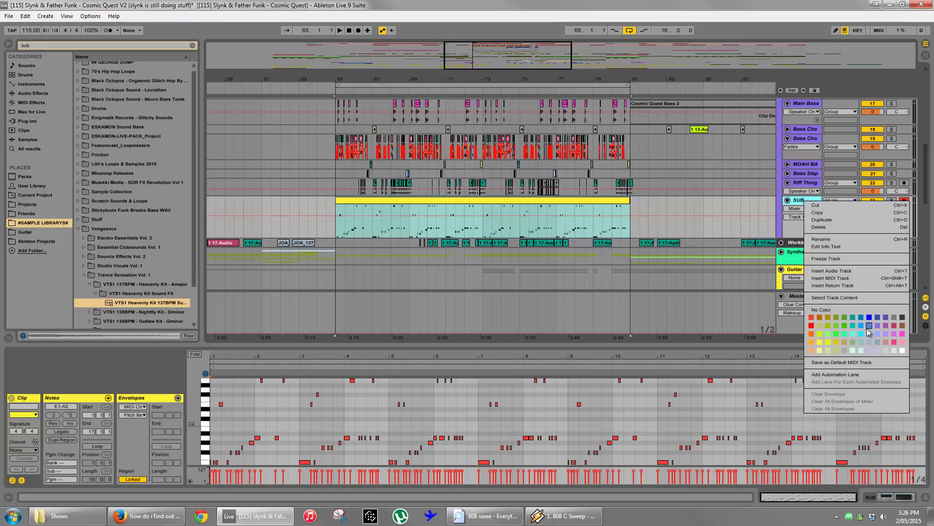
click(878, 328)
Solo the Bass group, enlarge its track height, and listen to it from 65.1.1.
scroll(869, 195, up, 4)
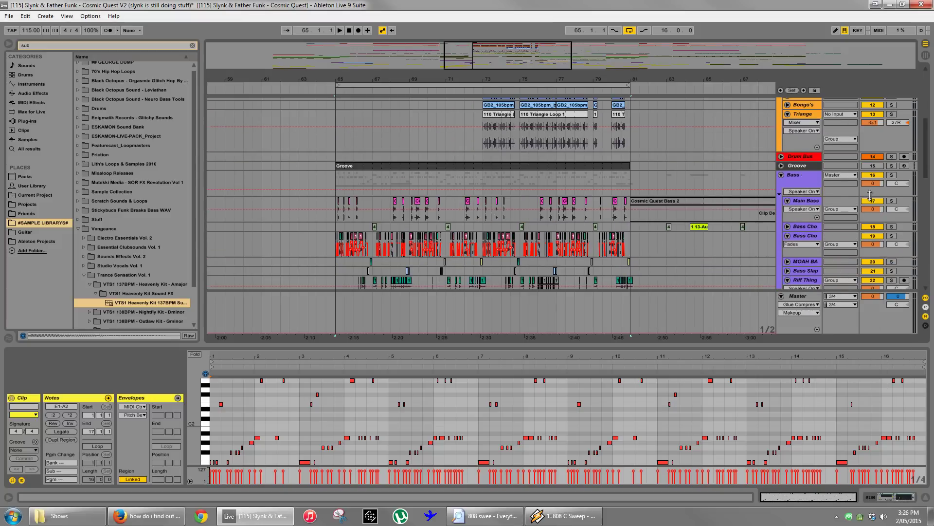
click(892, 176)
key(space)
scroll(827, 170, down, 1)
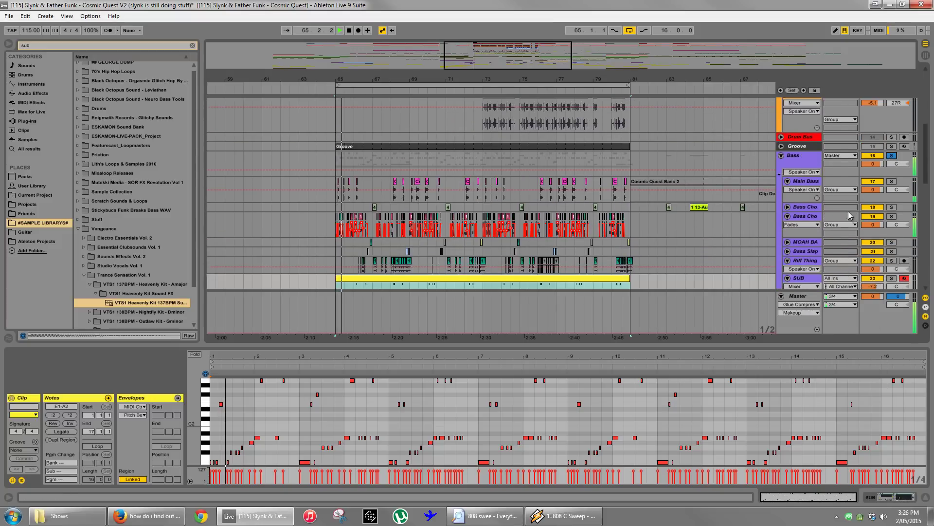
click(822, 168)
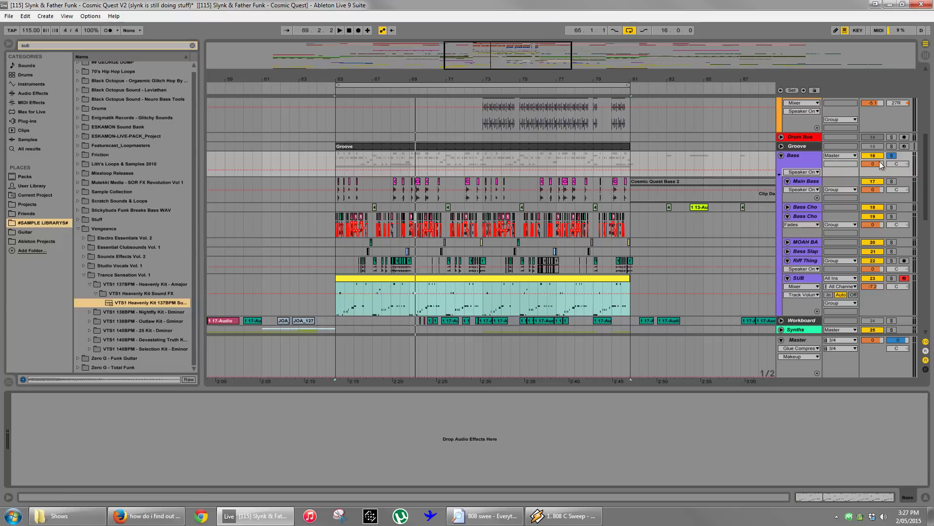
drag(840, 174, 839, 198)
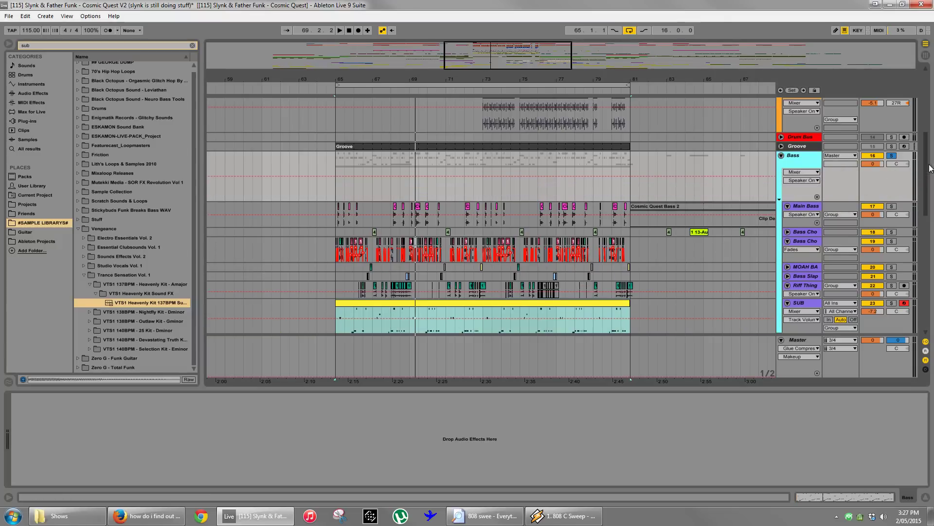
key(space)
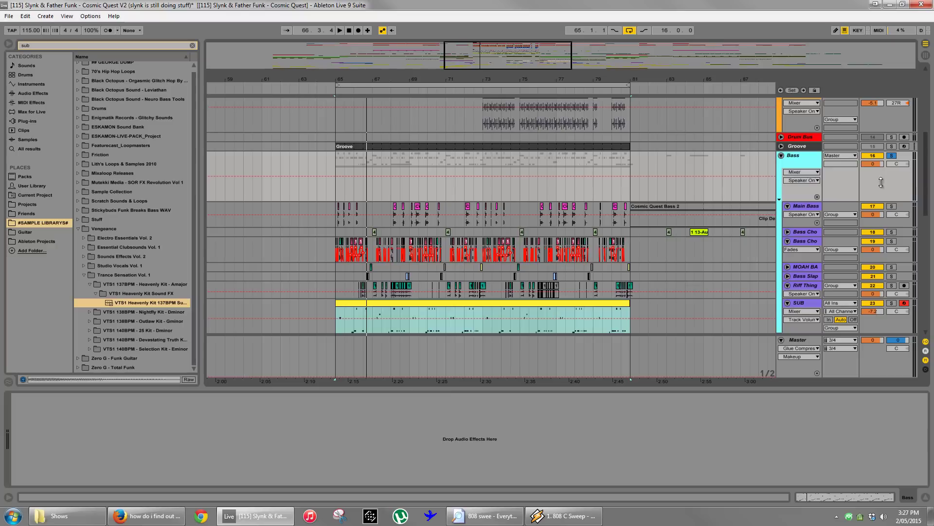
Show the audio effects category in the browser and the Master track's Glue Compressor.
click(27, 95)
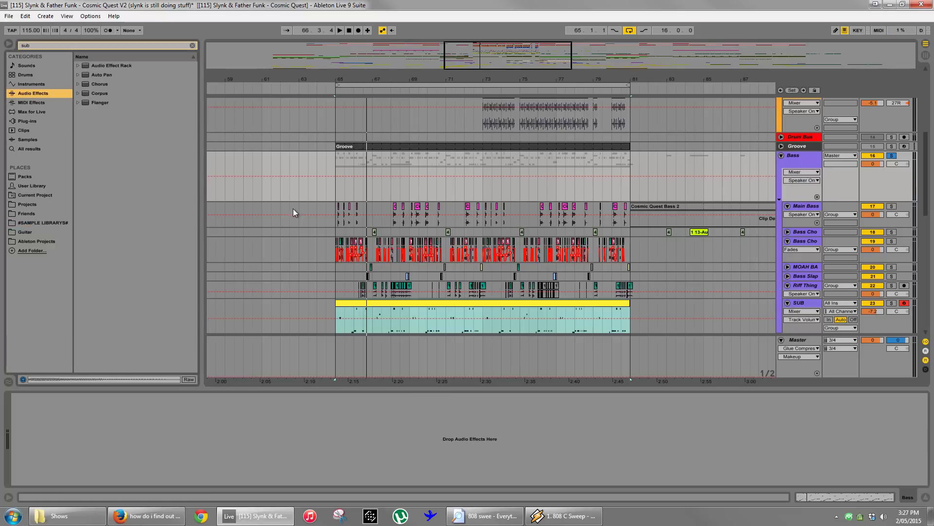
click(770, 348)
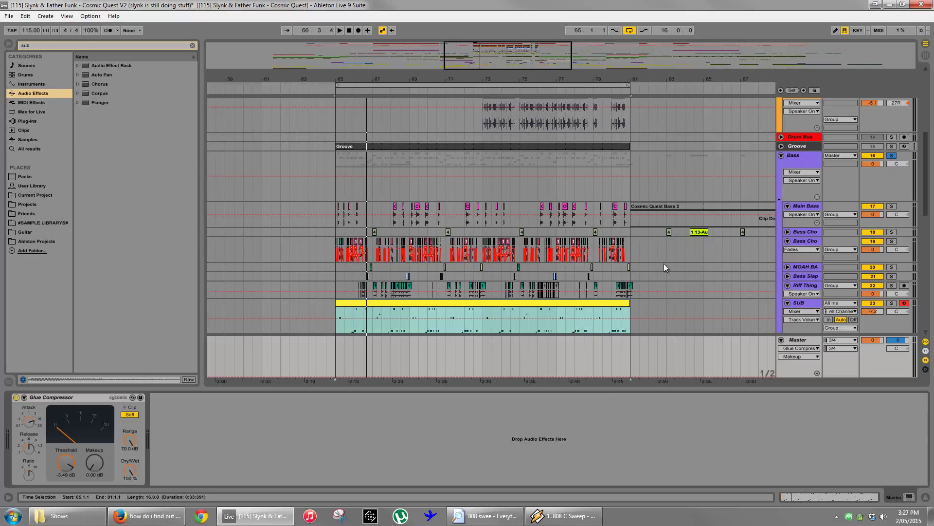
Solo the Drum Bus, play it from 65.1.1, and unfold its track.
scroll(663, 264, up, 10)
scroll(791, 190, down, 2)
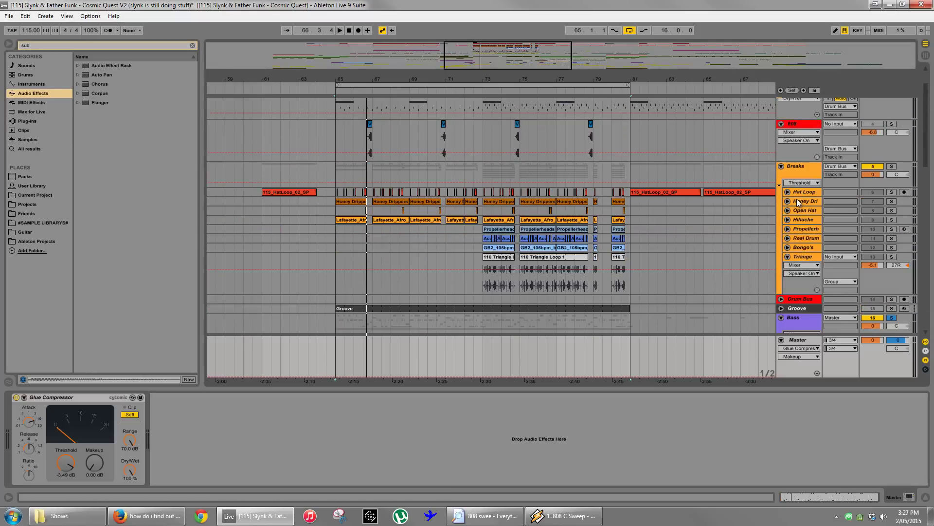
click(810, 302)
key(space)
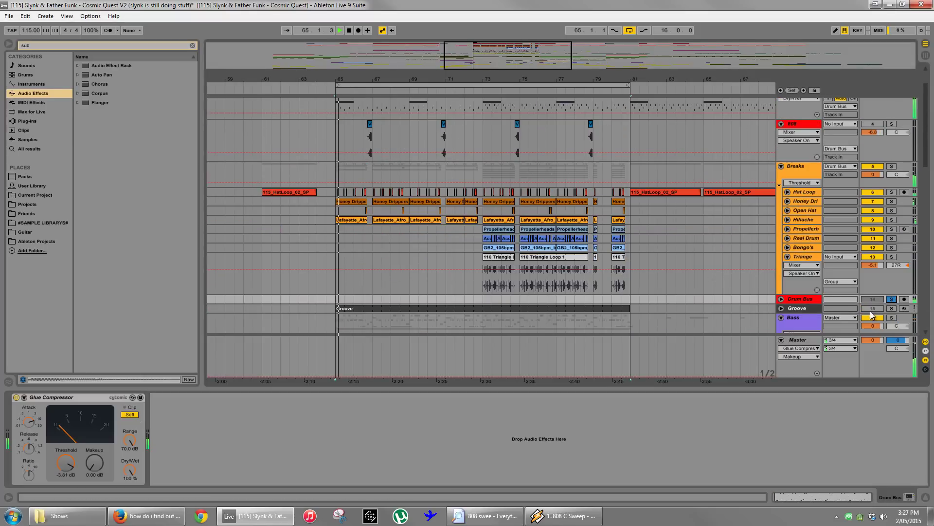
click(782, 300)
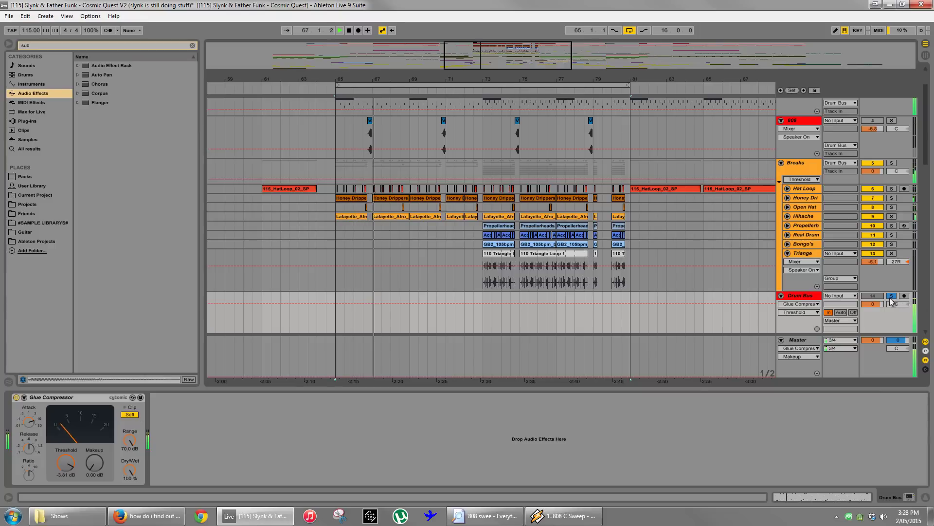
scroll(891, 296, down, 3)
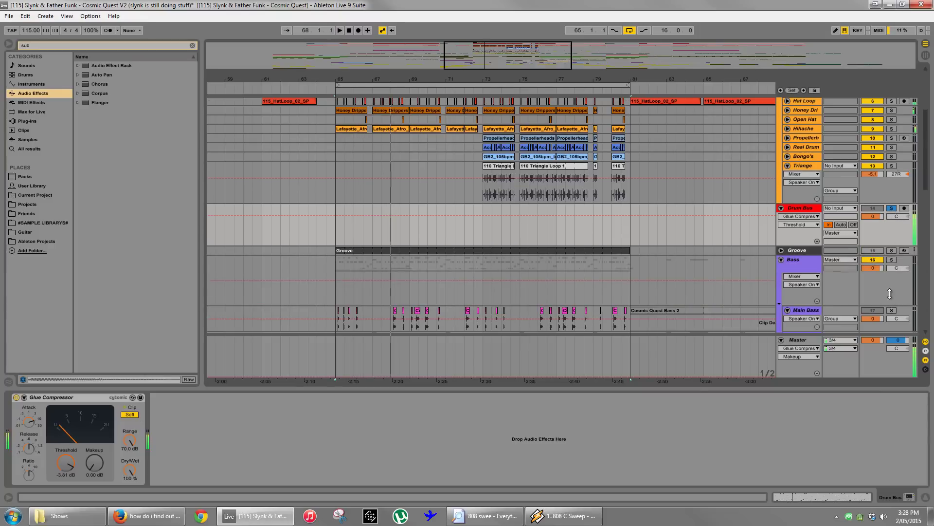
Inspect the device chains of the Bass group, Main Bass and both Bass Chops tracks.
click(801, 262)
scroll(799, 282, down, 2)
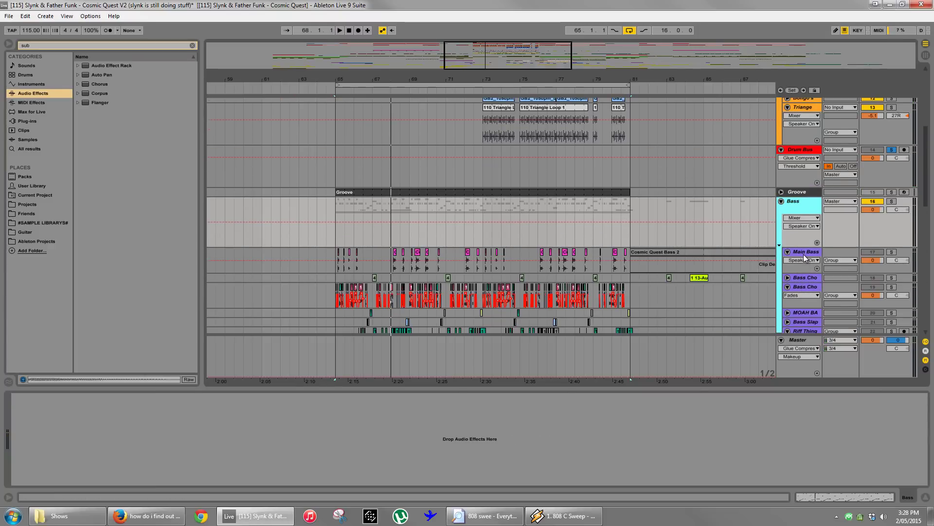
click(804, 257)
click(804, 277)
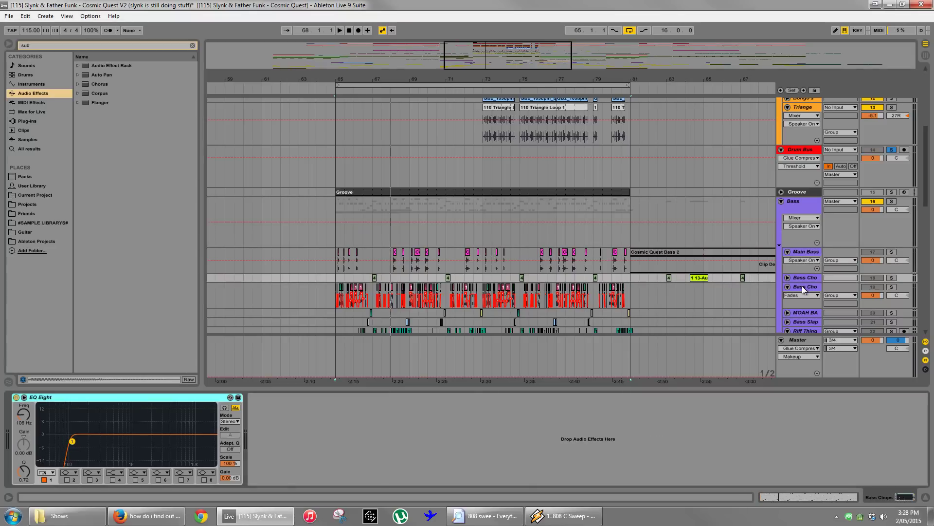
click(802, 287)
Turn off the Drum Bus solo and play the full mix from 65.1.1.
scroll(894, 186, up, 1)
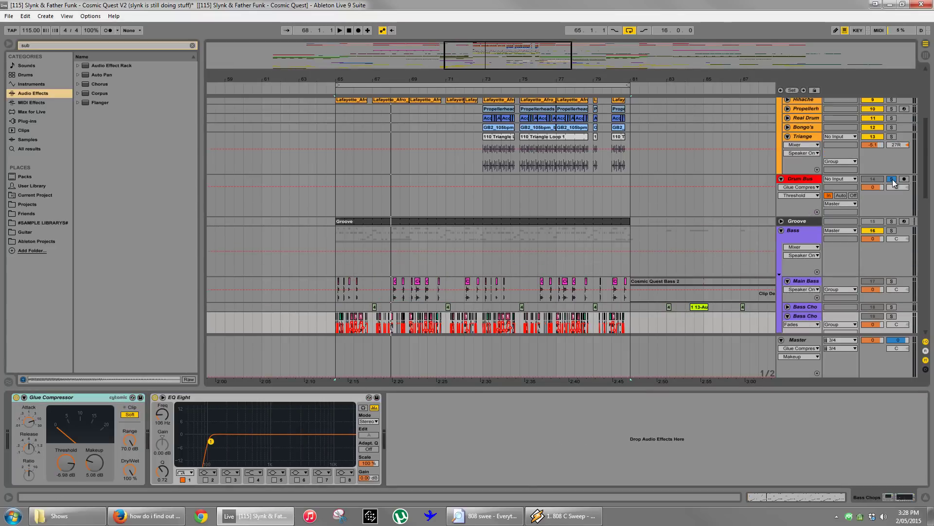
click(892, 179)
click(805, 340)
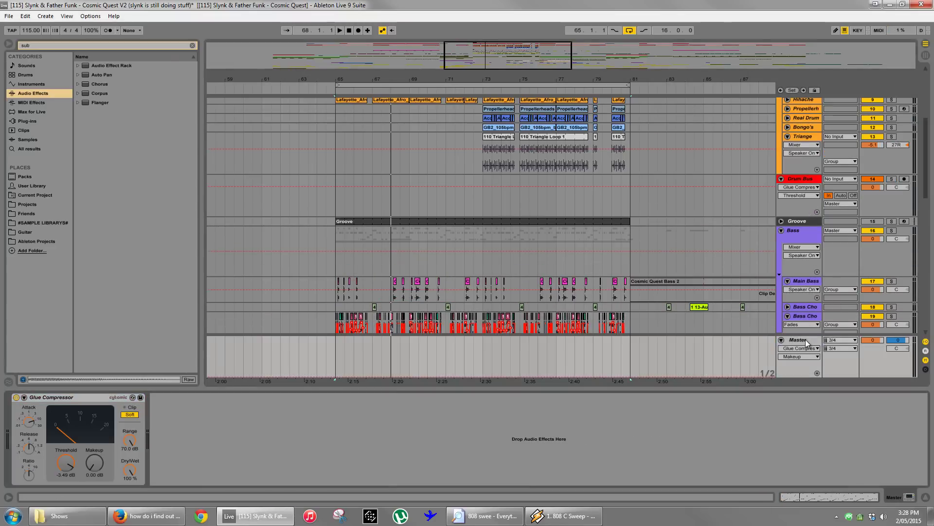
click(338, 261)
key(space)
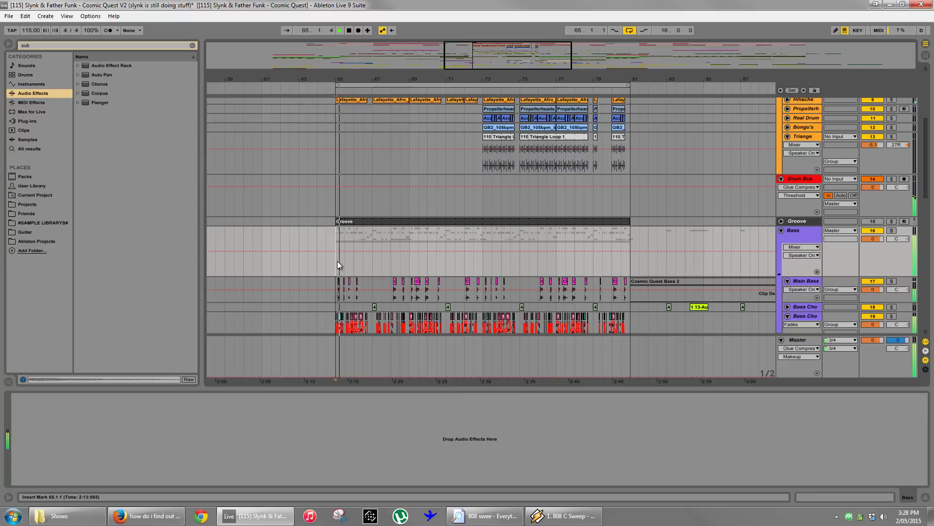
Watch the Master track's Glue Compressor during playback and stop the playback.
click(812, 340)
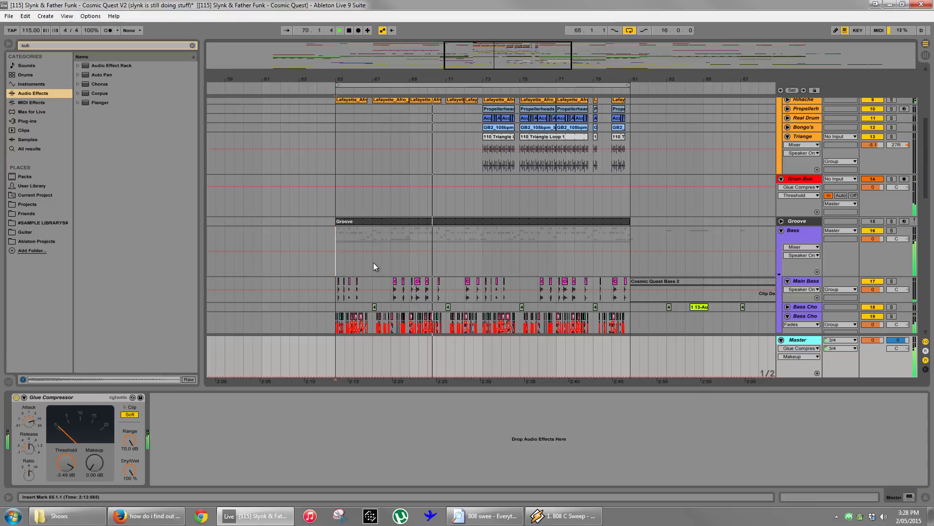
scroll(389, 274, down, 8)
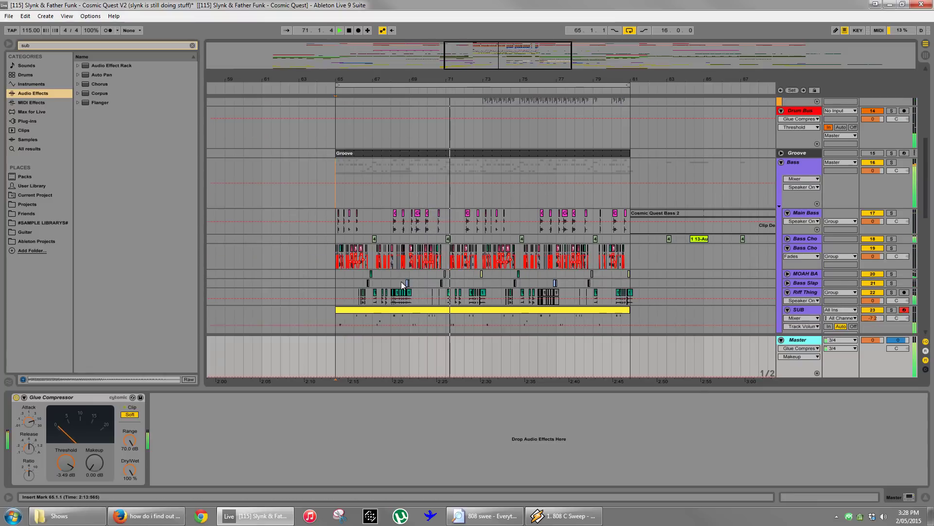
key(space)
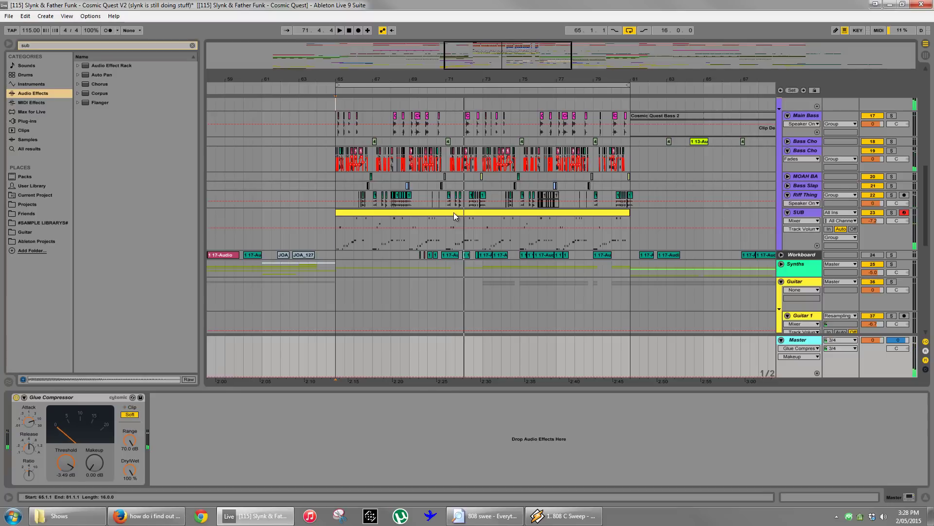
Open the consolidated SUB clip's notes and play the arrangement from 71.1.1.
click(455, 217)
click(445, 244)
double_click(455, 239)
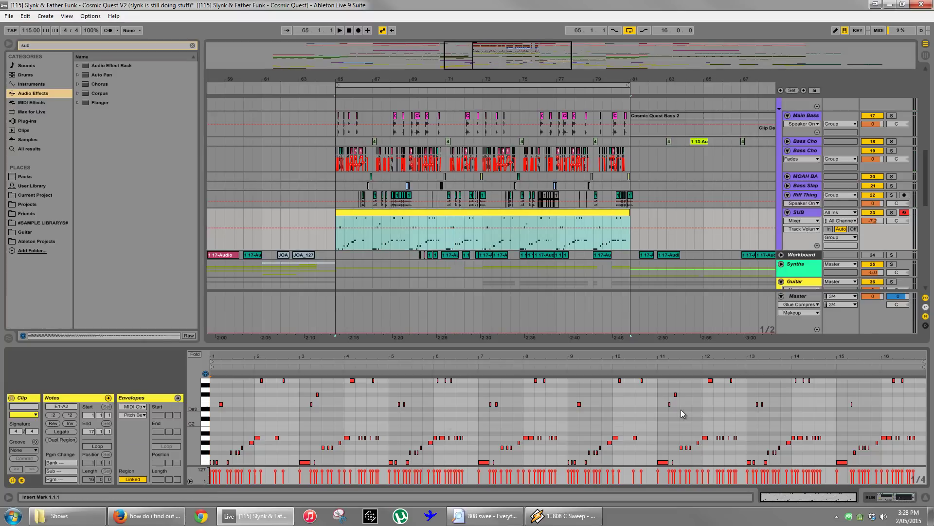
drag(462, 80, 462, 112)
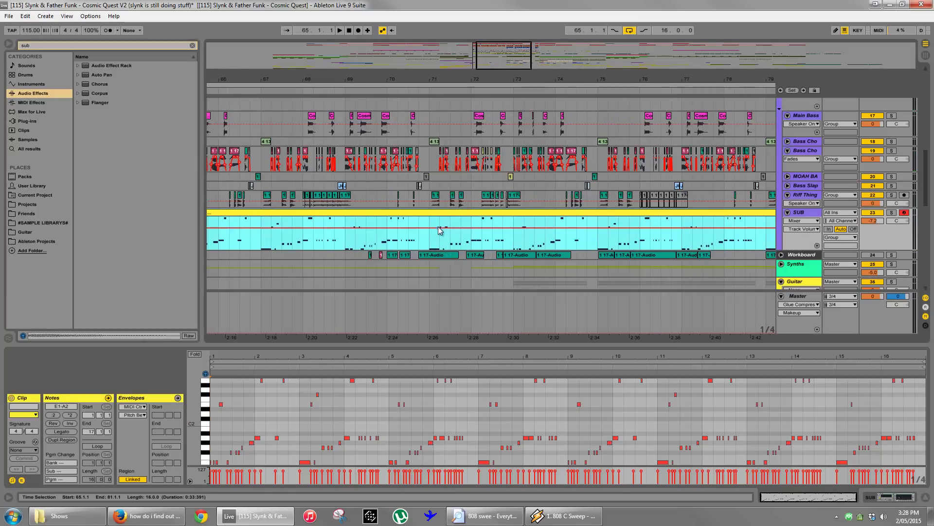
click(429, 86)
key(space)
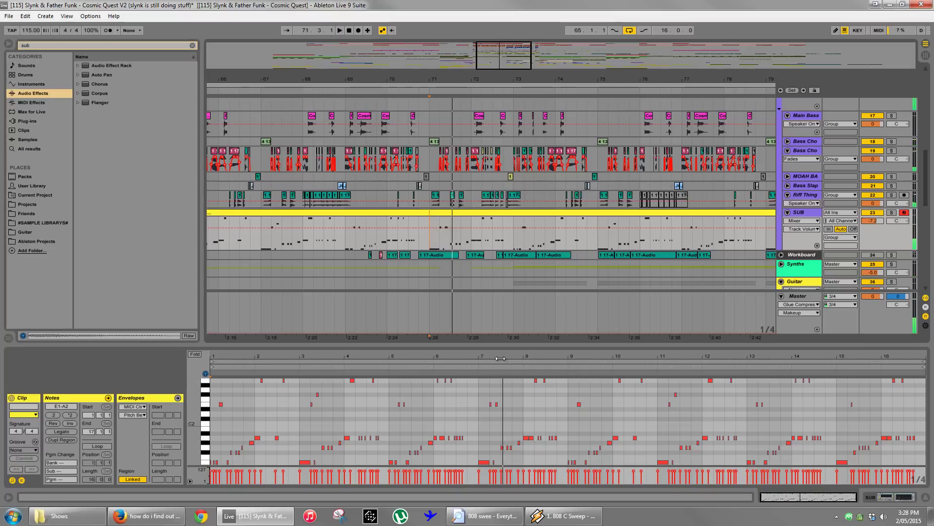
Raise the SUB clip's note at 7.2.3 to F#2 and play the passage again.
drag(502, 358, 496, 375)
click(491, 404)
key(Up)
key(Up)
key(space)
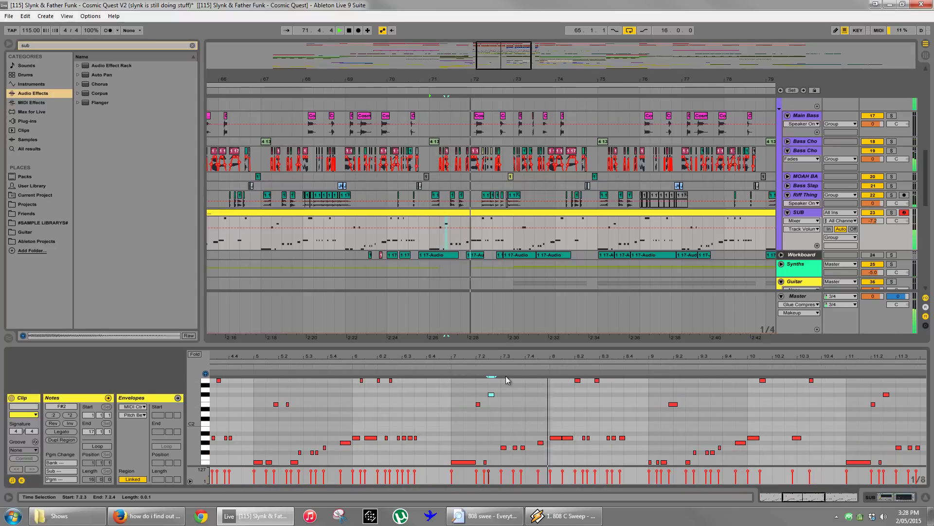
Audition the individual SUB notes from 7.2 to bar 8 against the playback.
key(space)
click(478, 404)
click(504, 447)
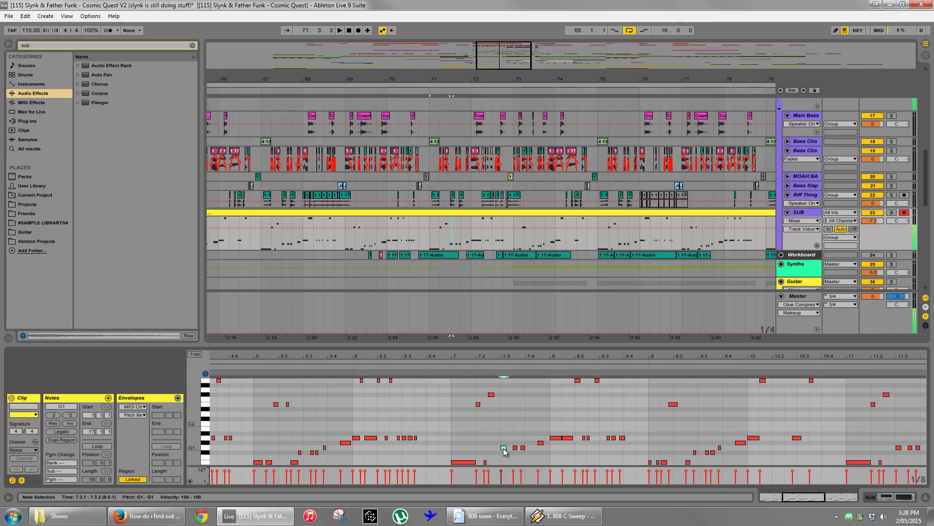
click(540, 441)
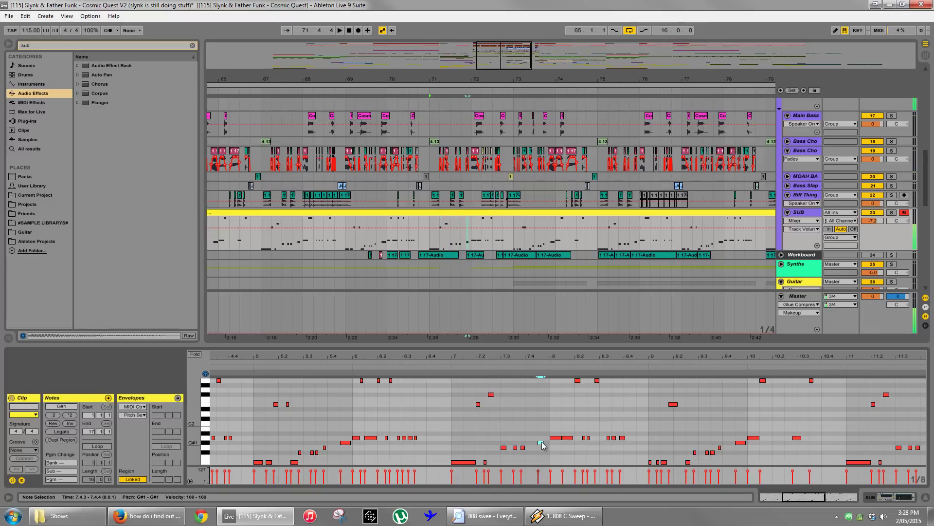
drag(547, 362, 497, 432)
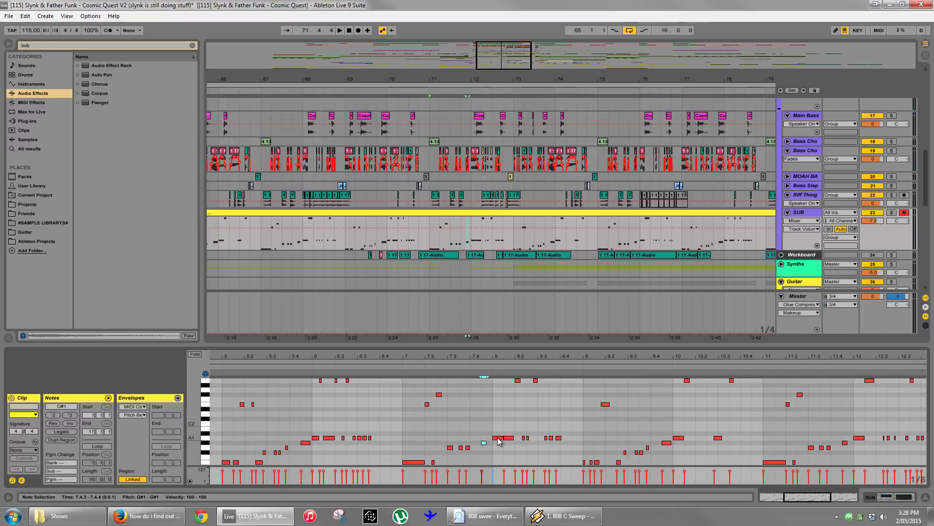
click(508, 438)
click(484, 443)
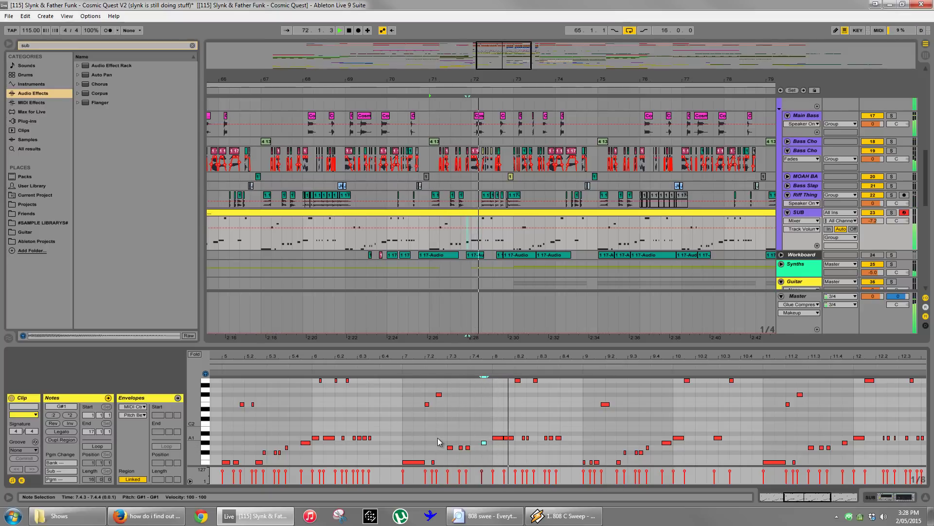
Play the arrangement through to bar 81 and delete the SUB clip's note at 15.4.3.
double_click(494, 353)
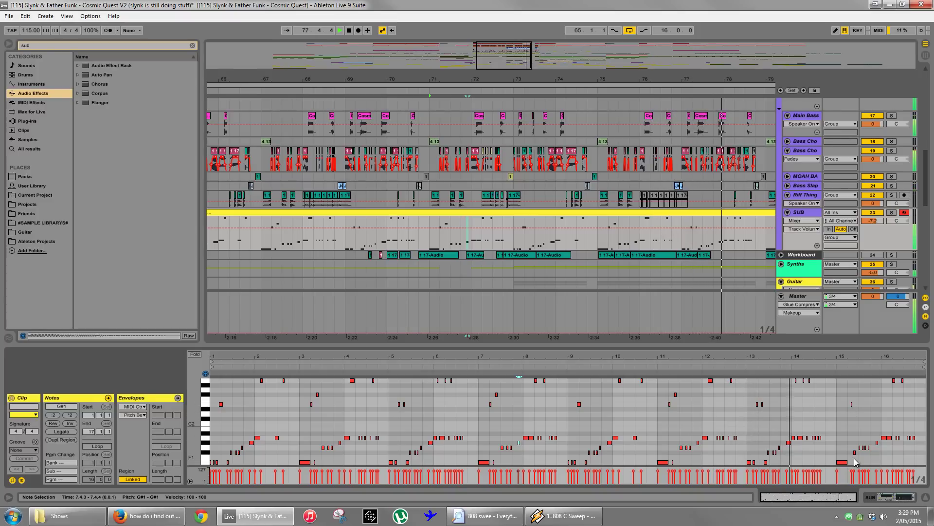
drag(637, 76, 518, 85)
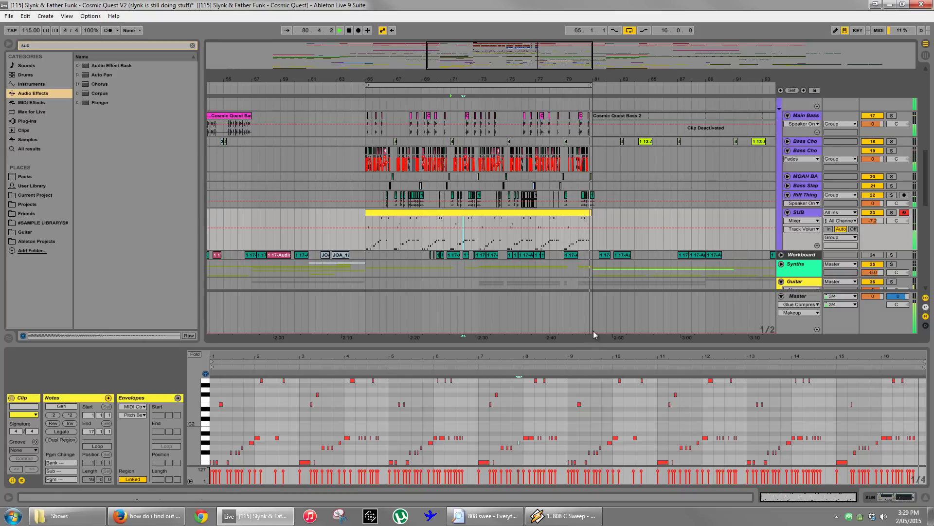
drag(581, 69, 582, 82)
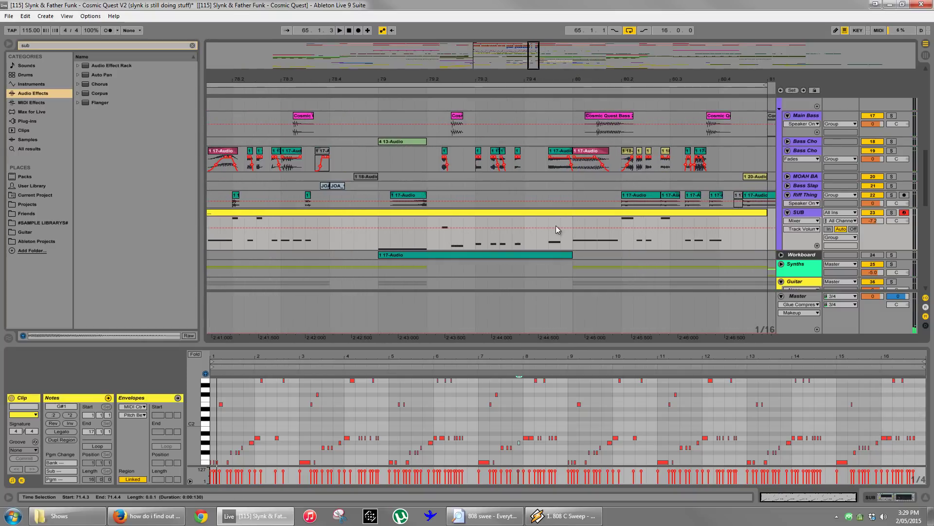
click(842, 462)
click(876, 446)
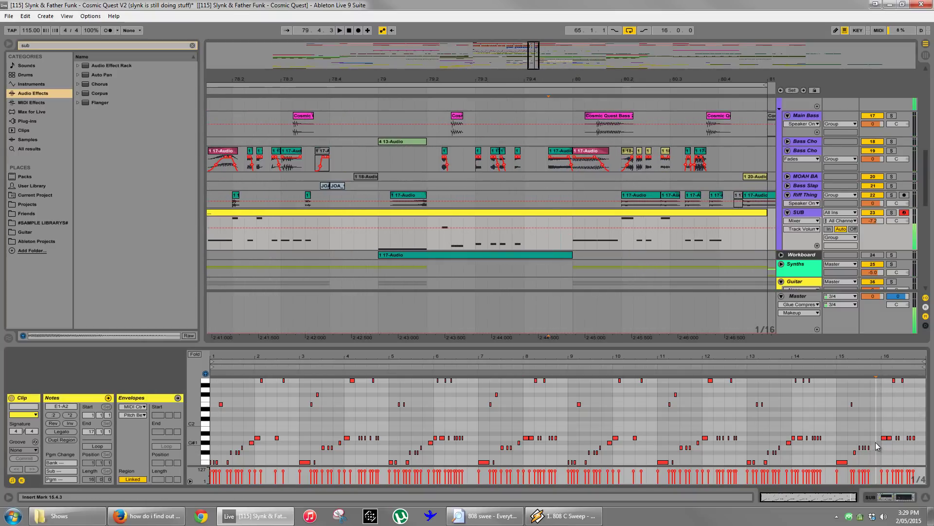
Move the 1 17-Audio clip at 79.4.3 down to the MOAH BASS track, play it and set its gain to -6.45 dB.
click(559, 152)
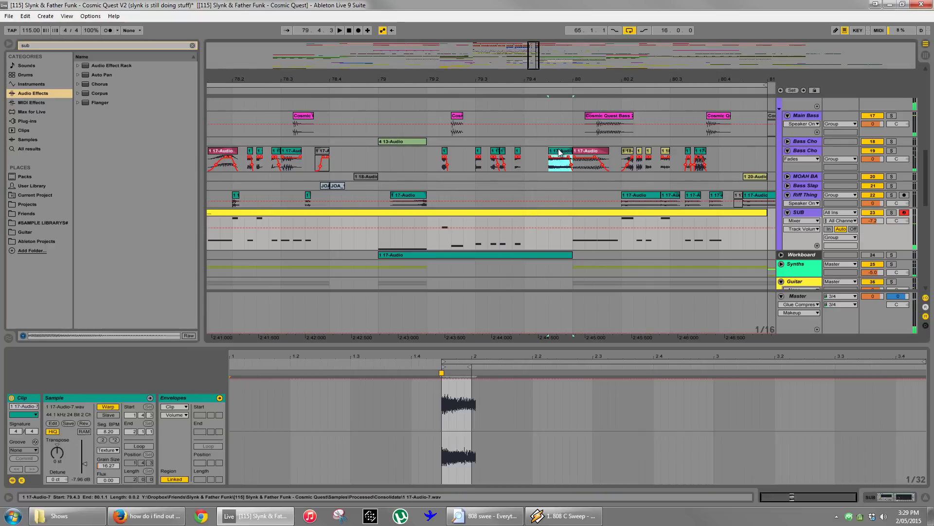
drag(559, 152, 561, 176)
key(space)
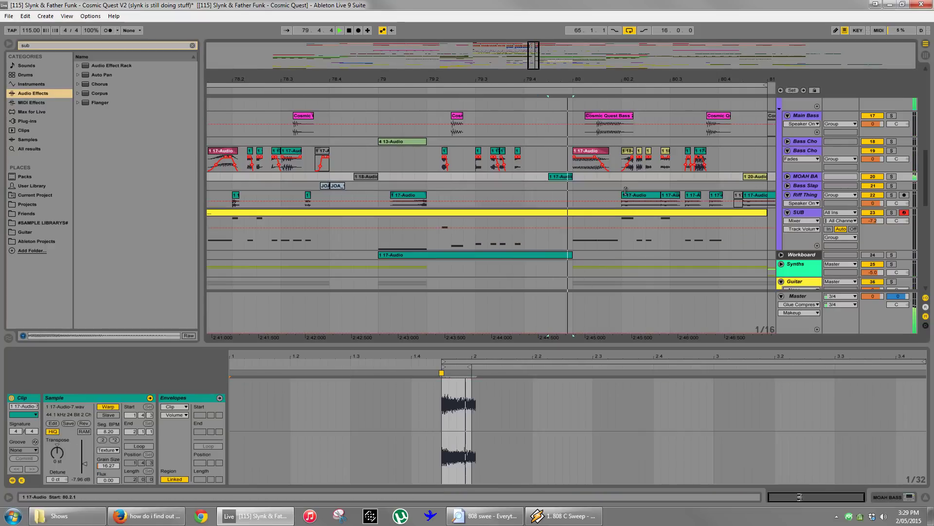
key(space)
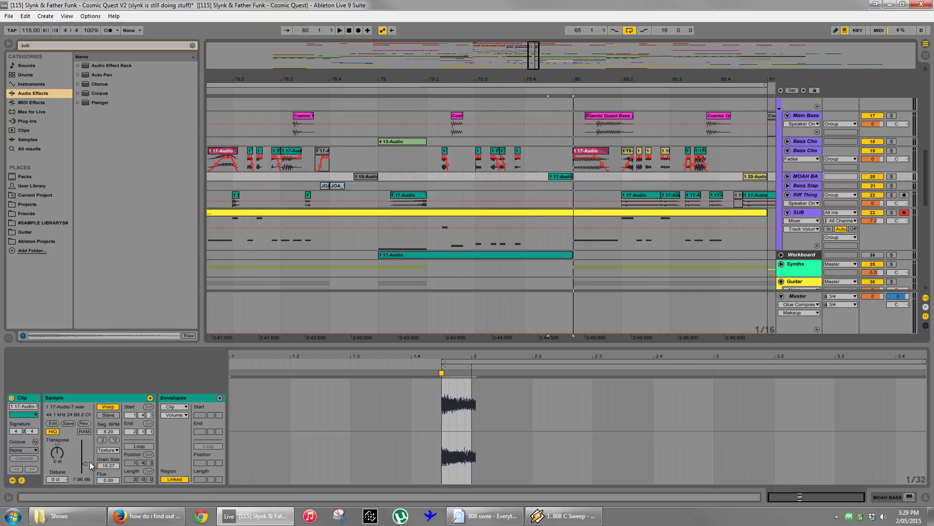
drag(82, 468, 76, 465)
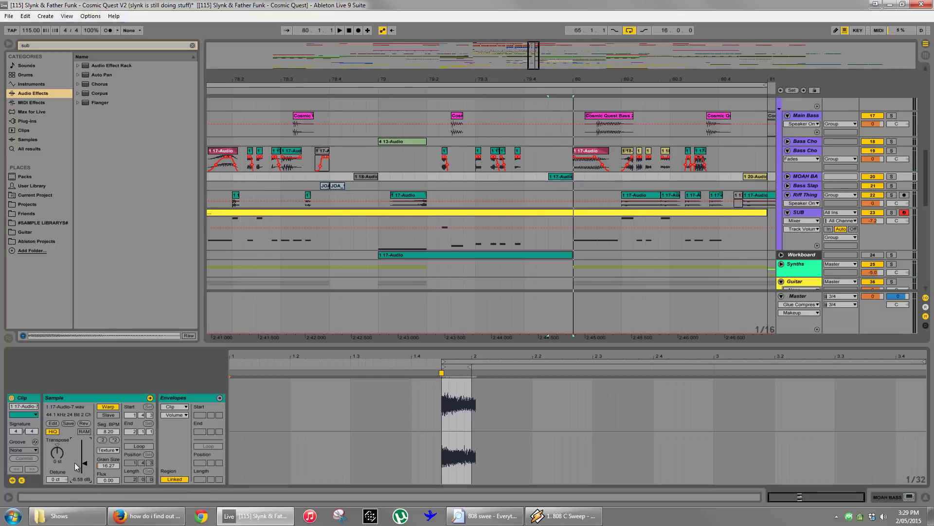
Show the MOAH BASS track's fades and add end fades to its clips between bars 65 and 81.
click(787, 176)
click(798, 185)
click(792, 199)
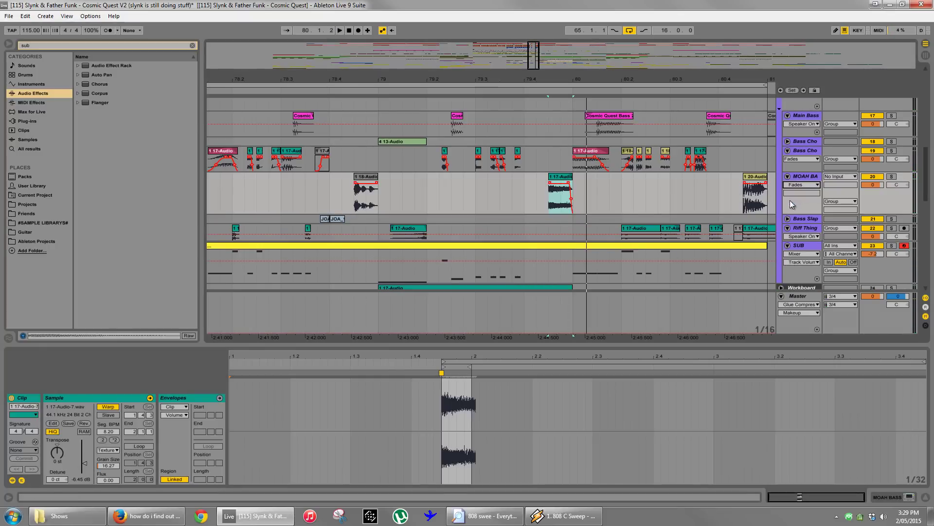
click(377, 187)
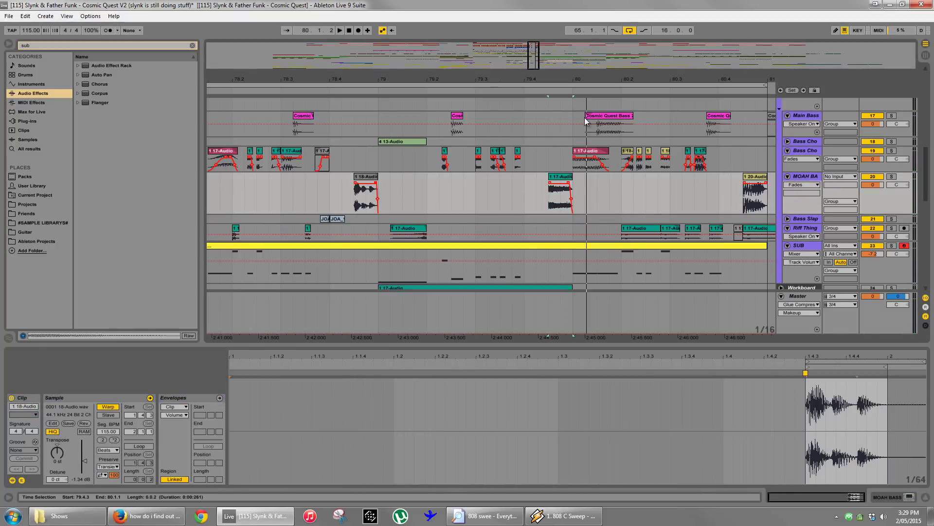
click(754, 195)
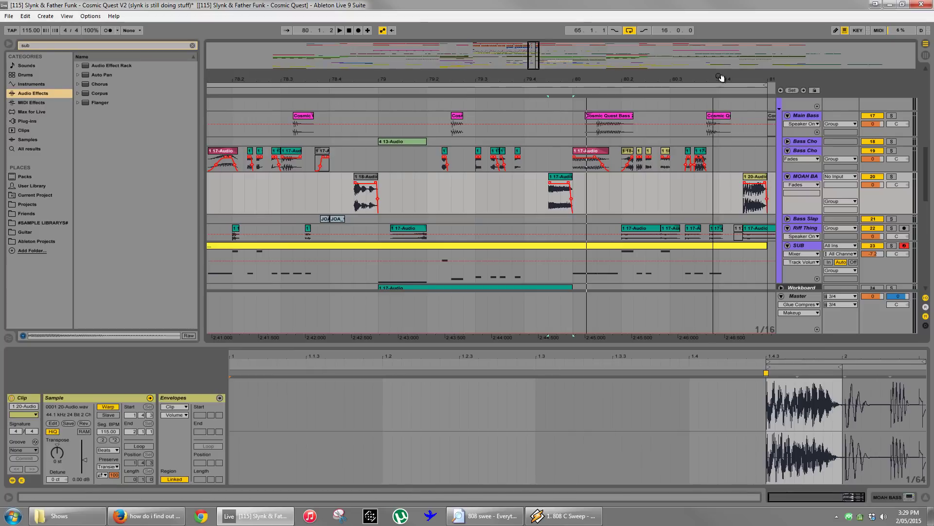
drag(720, 78, 718, 53)
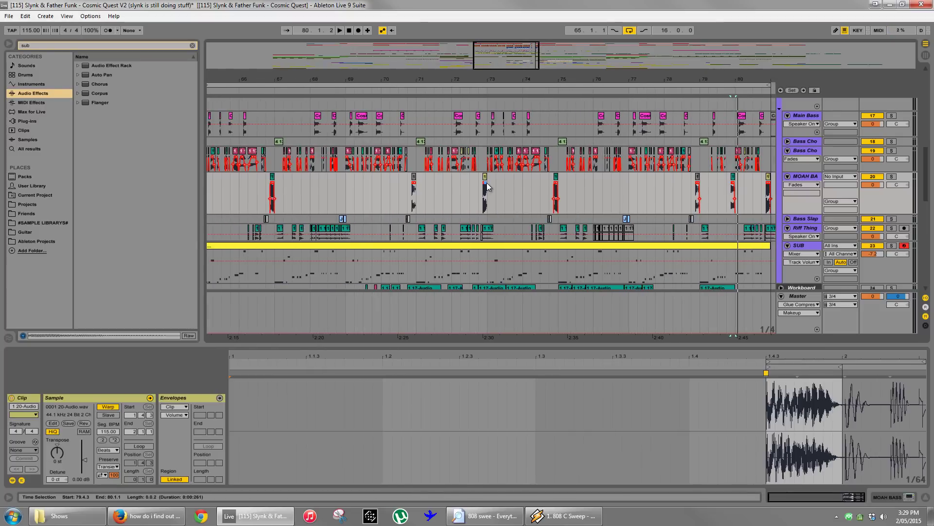
click(417, 187)
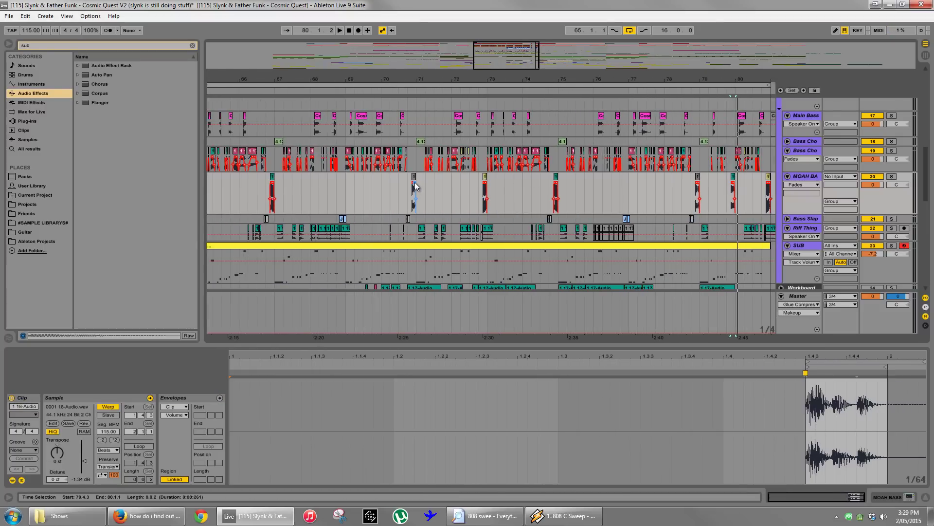
drag(305, 80, 300, 78)
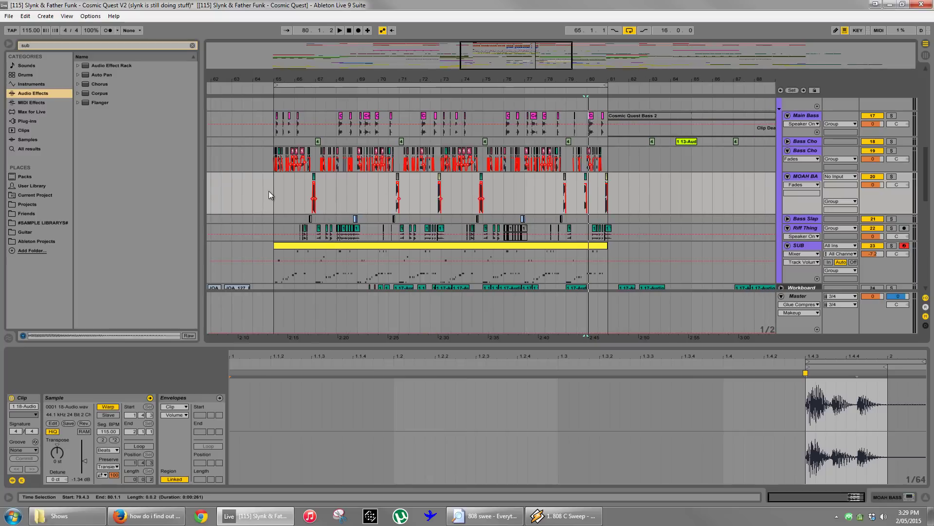
Play the arrangement from 65.1.1 and collapse the individual audio tracks in the Bass group.
click(270, 192)
key(space)
click(788, 177)
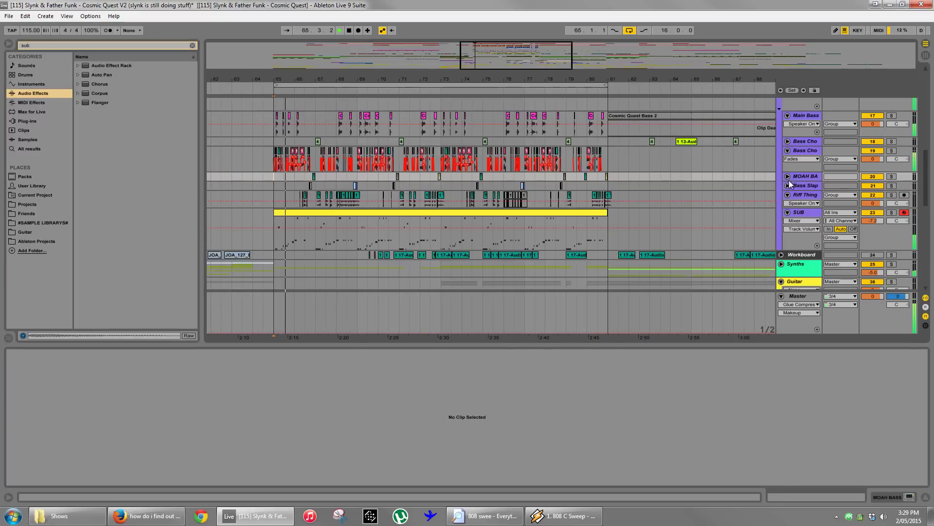
click(788, 150)
scroll(791, 156, up, 3)
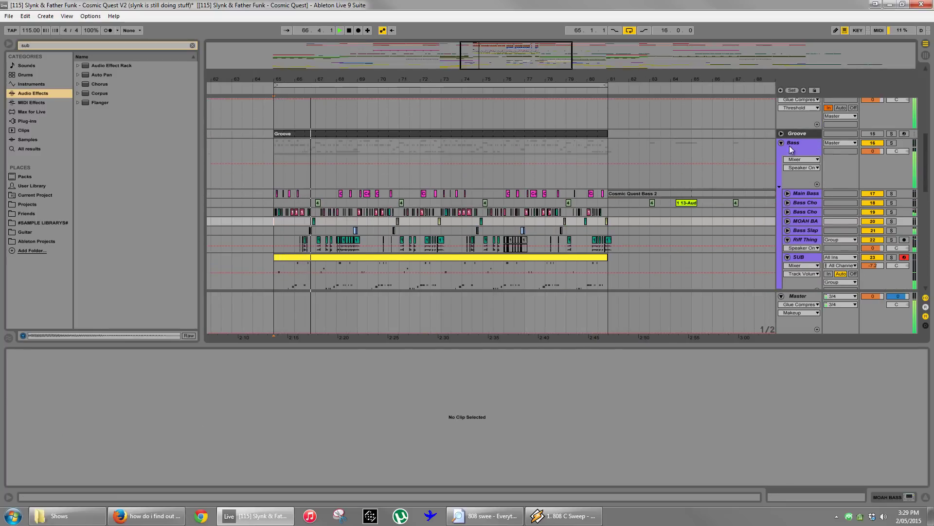
click(781, 143)
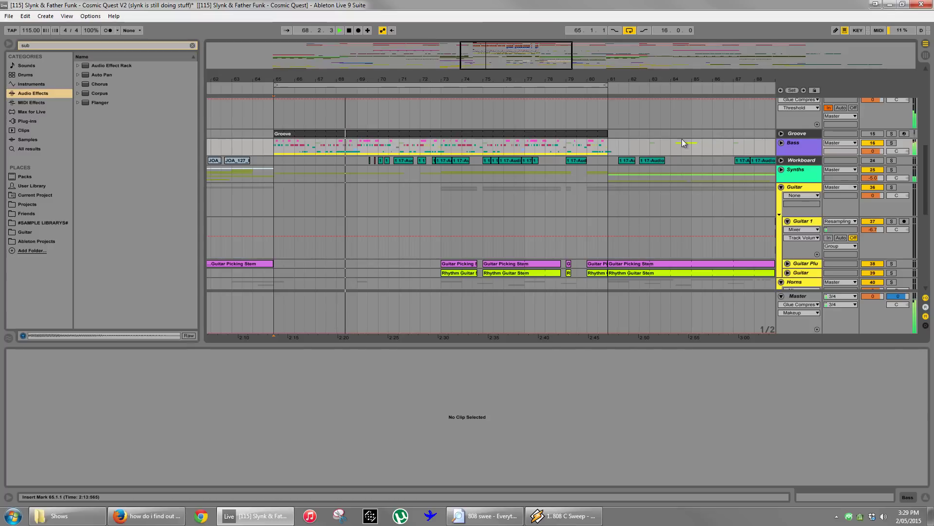
click(781, 143)
scroll(567, 107, down, 2)
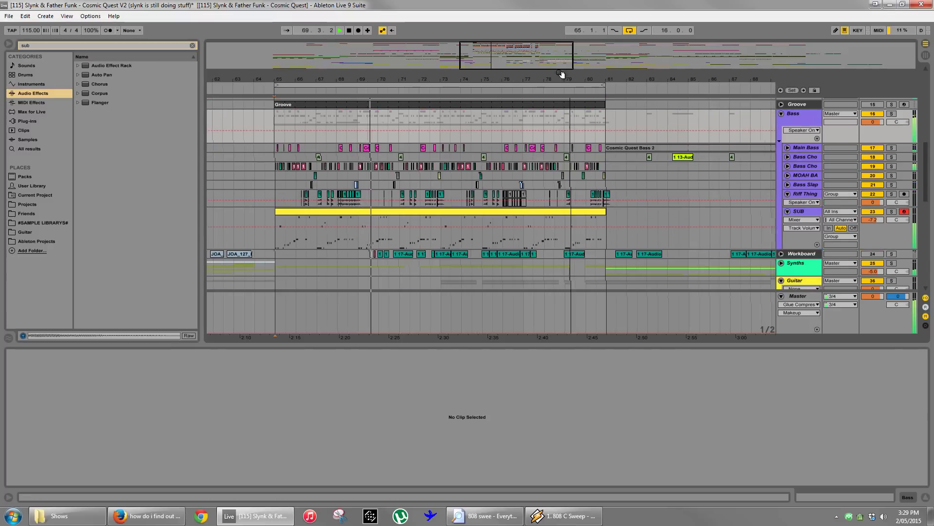
Duplicate the SUB clip from bars 65 to 81 into bars 81 to 97.
drag(559, 75, 464, 80)
click(407, 210)
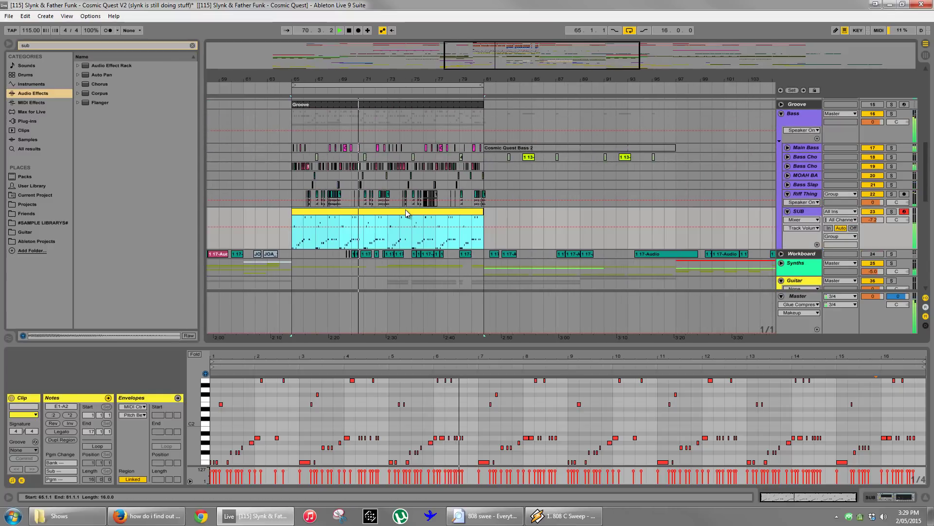
key(ctrl+d)
Copy the 110 Triangle Loop 1 clip on the Triangle track so it fills bars 81 to 93.
scroll(563, 161, up, 5)
scroll(562, 167, up, 3)
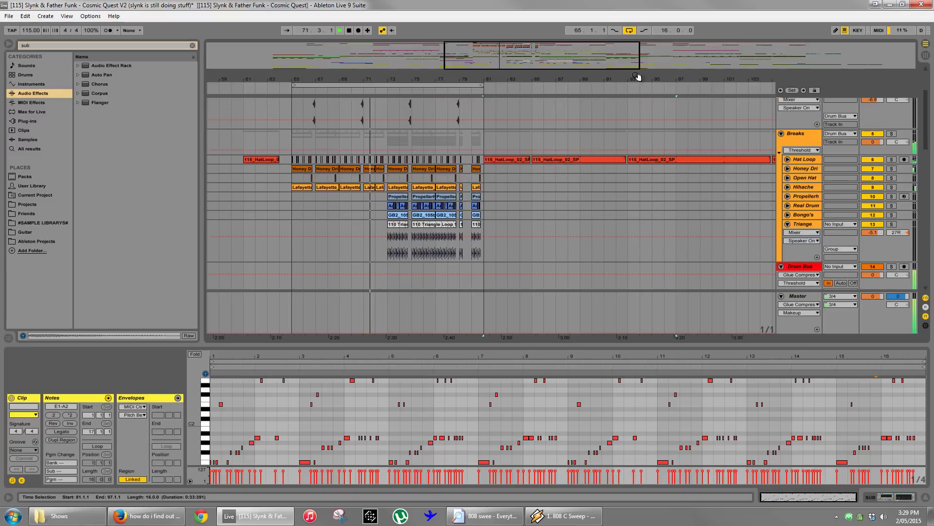
scroll(607, 155, up, 3)
scroll(584, 231, down, 3)
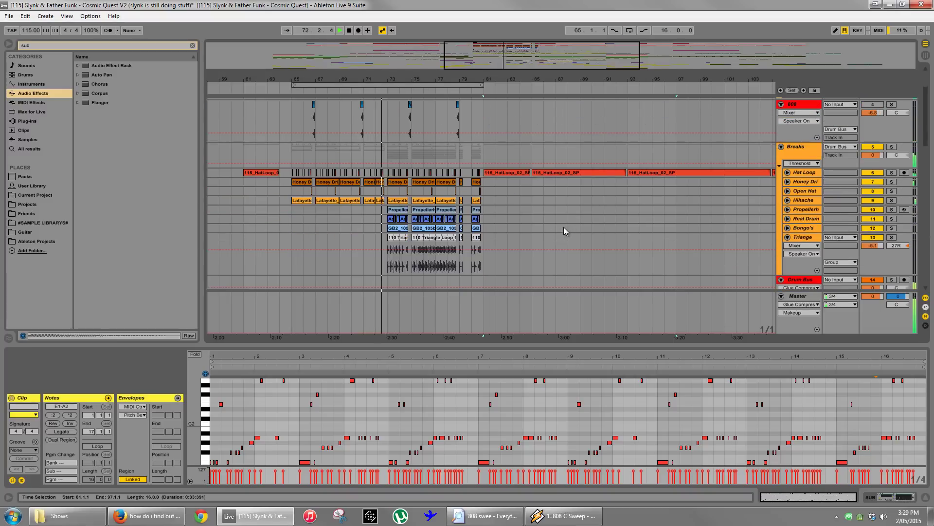
scroll(560, 226, down, 3)
scroll(557, 222, up, 3)
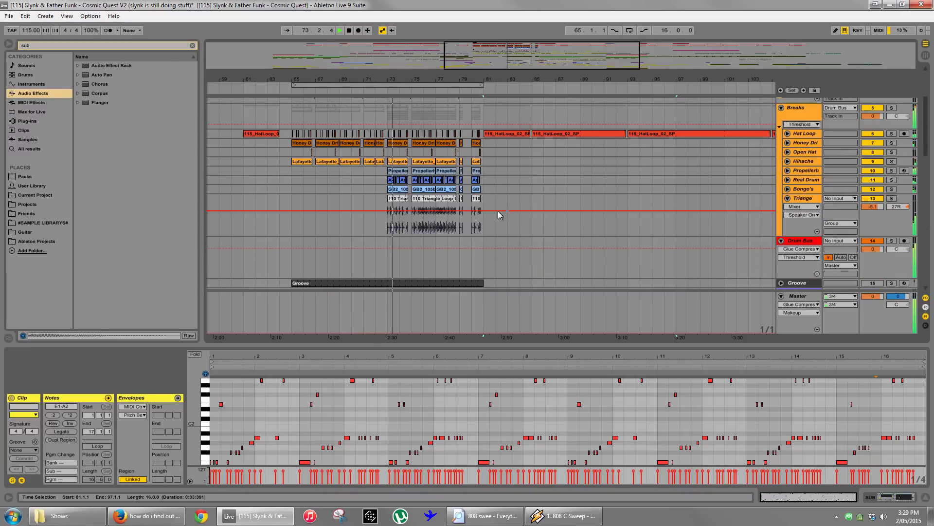
drag(395, 202, 627, 214)
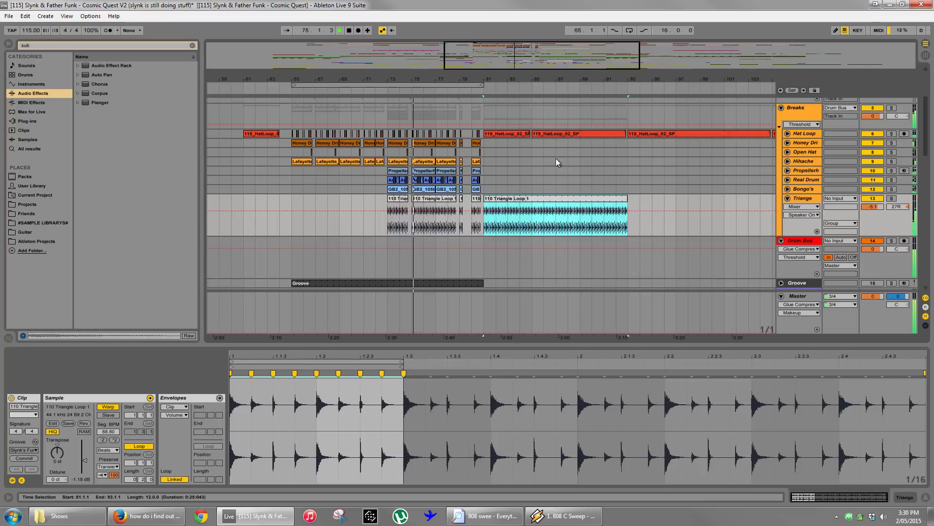
Replace the two Hat Loop clips from bar 81 to 93 with a duplicate of the chopped hat pattern from bars 65 to 81.
click(524, 133)
key(Delete)
key(Delete)
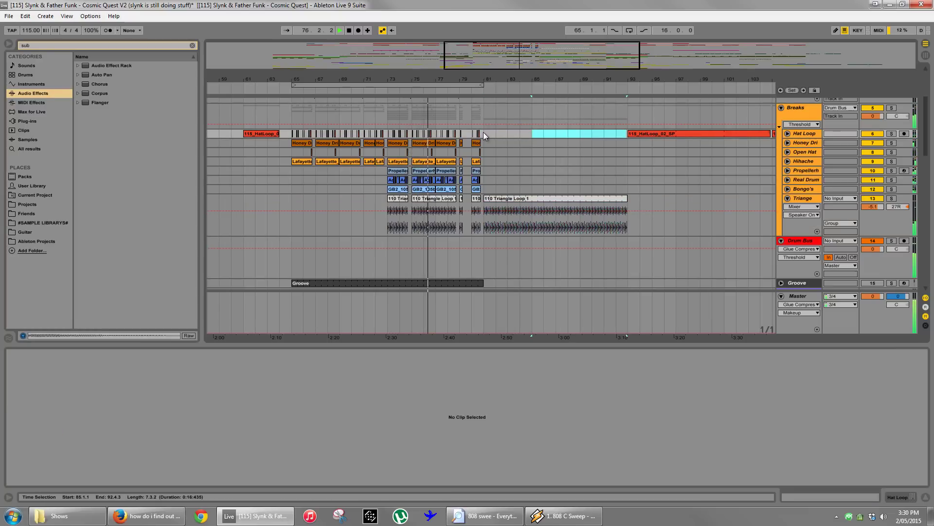
drag(483, 133, 290, 135)
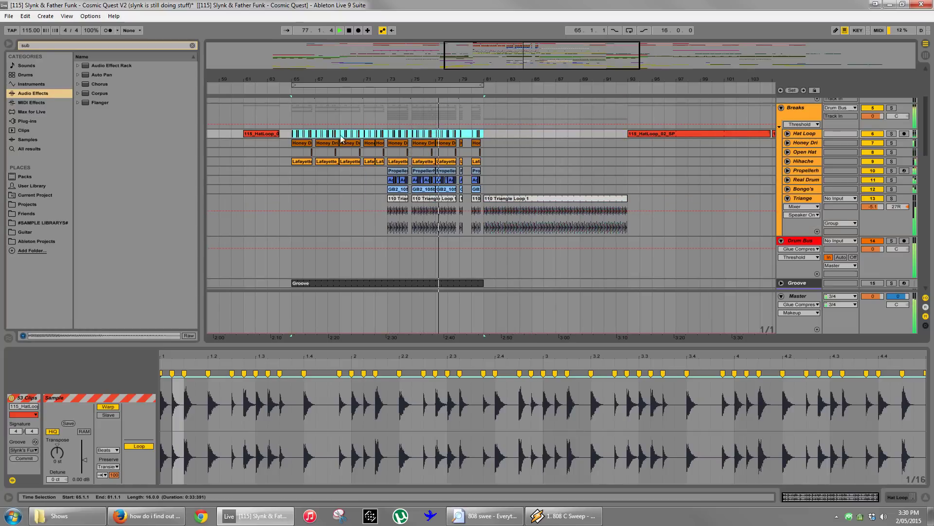
key(ctrl+d)
Clear the Breaks group's clips in bars 93 to 97 and refill the Hat Loop track there with the chopped hat pattern.
click(632, 144)
drag(632, 109, 676, 110)
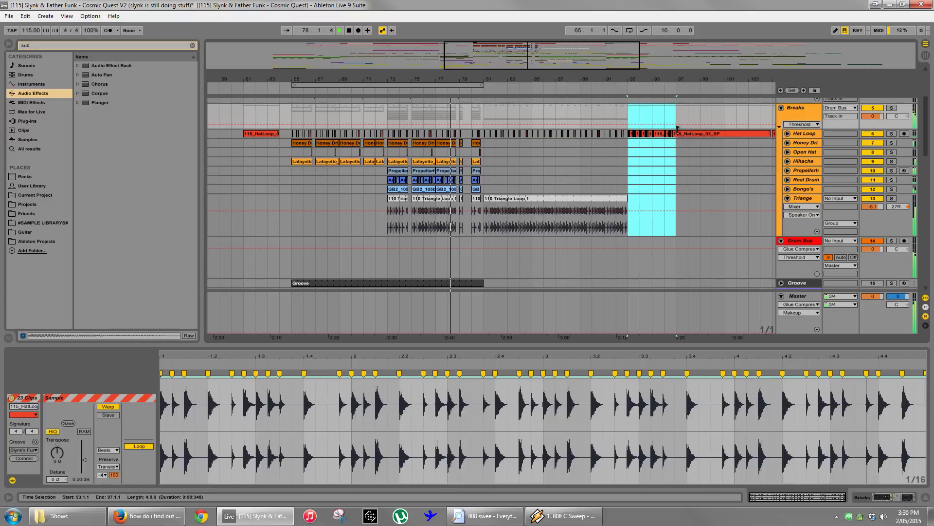
key(Delete)
drag(628, 137, 293, 134)
key(ctrl+d)
Extend the 110 Triangle Loop 1 clip that starts at bar 81 to end at bar 97.
click(608, 177)
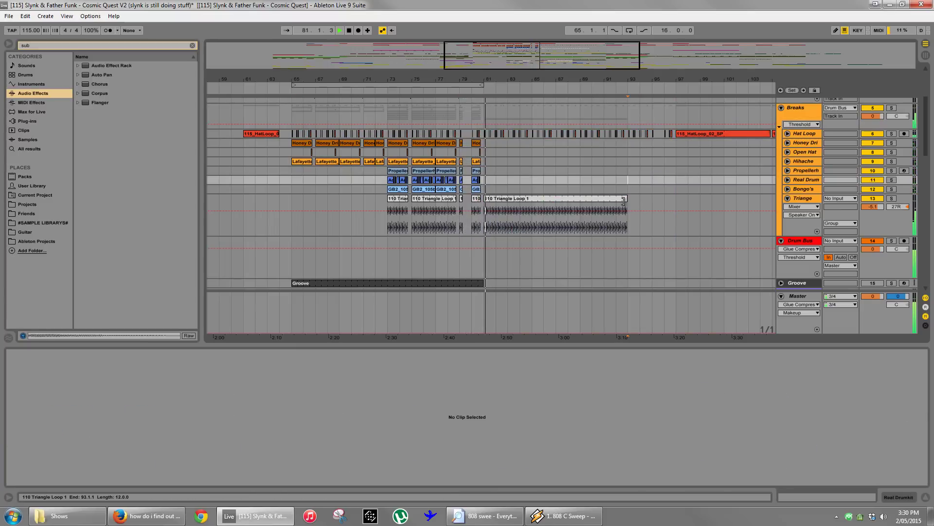
click(622, 214)
drag(627, 198, 681, 196)
click(681, 195)
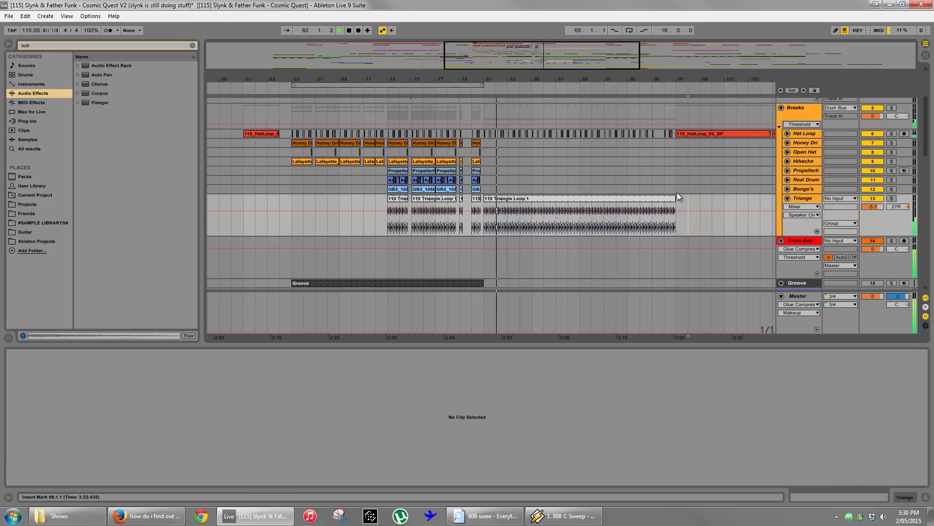
Deactivate the Guitar Picking Stem and Rhythm Guitar Stem clips in bars 81 to 89.
scroll(677, 192, up, 4)
scroll(679, 196, down, 10)
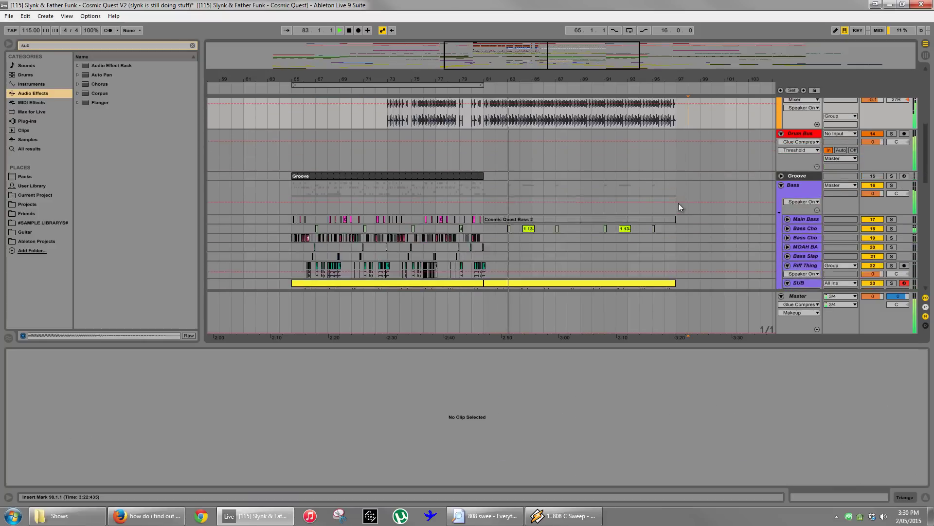
scroll(677, 203, down, 4)
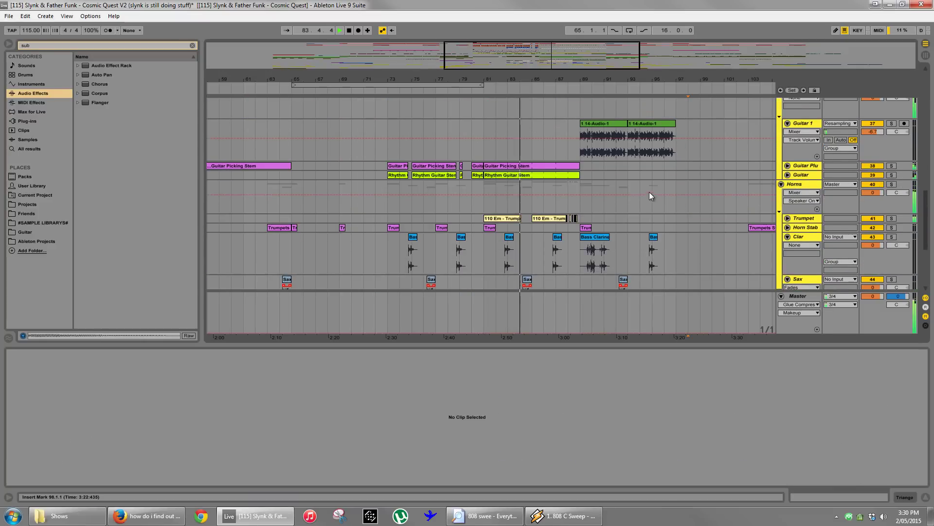
click(552, 168)
click(551, 176)
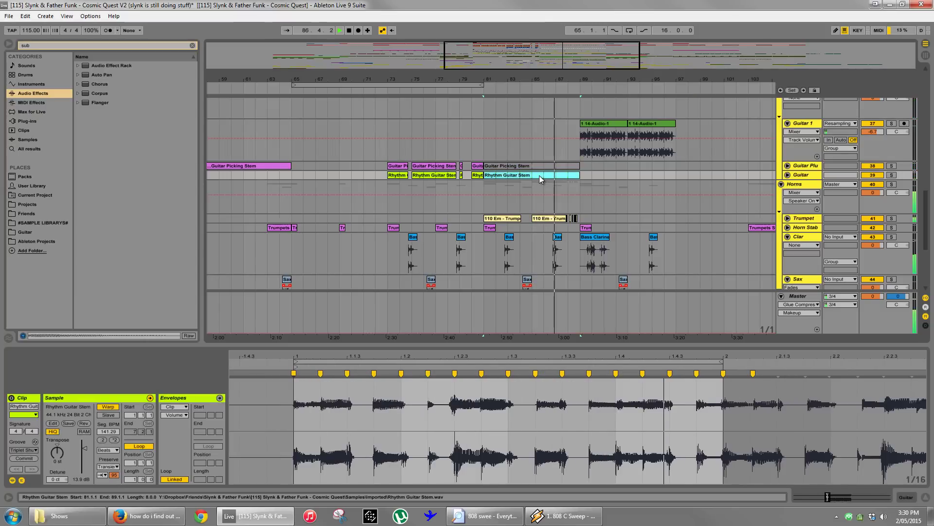
Trim the start of the Bass Clarinet clip at bar 89 on the Clar track to about 90.2.3.
scroll(540, 178, up, 3)
scroll(539, 179, up, 3)
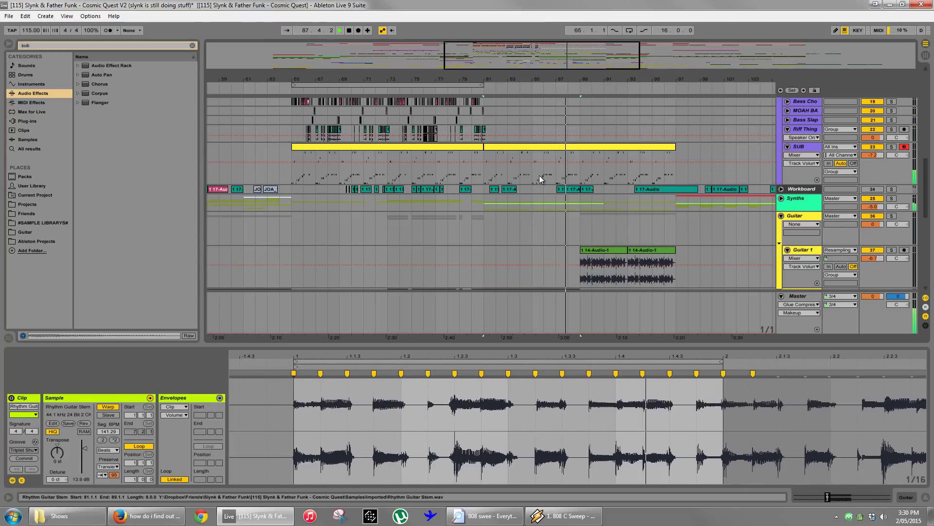
scroll(539, 179, down, 4)
scroll(540, 181, down, 2)
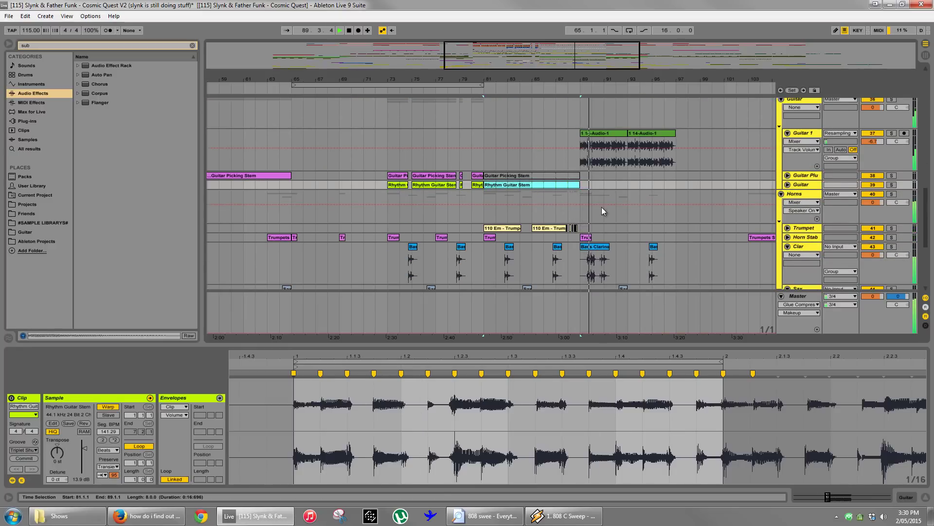
drag(582, 247, 597, 246)
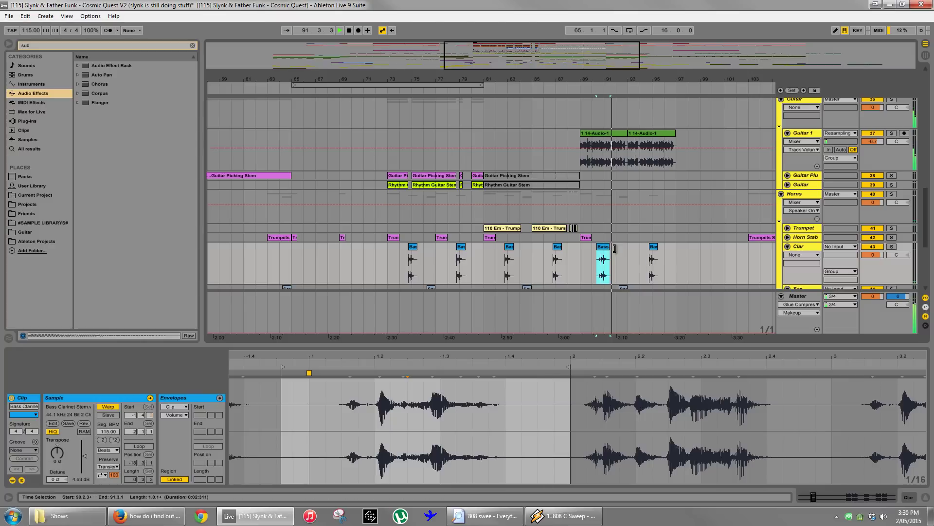
scroll(635, 264, down, 2)
scroll(635, 263, down, 1)
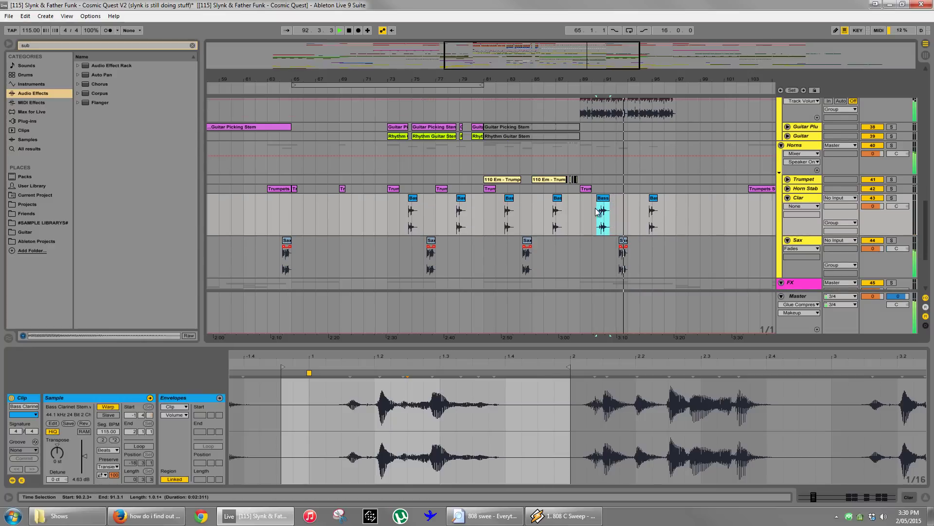
Move the deactivated Guitar Picking Stem clip to bars 89 to 97 and reactivate it, and collapse the Guitar 1 track.
scroll(604, 203, up, 3)
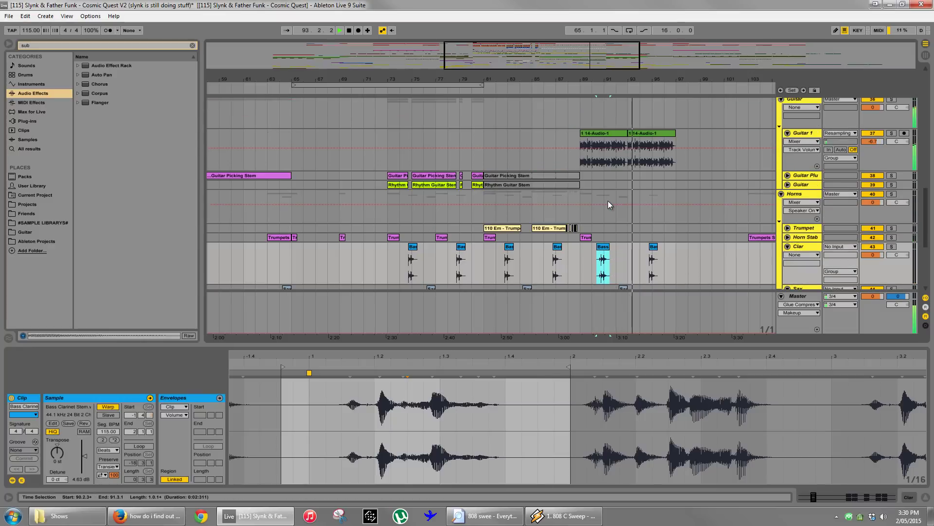
click(525, 174)
drag(539, 176, 632, 175)
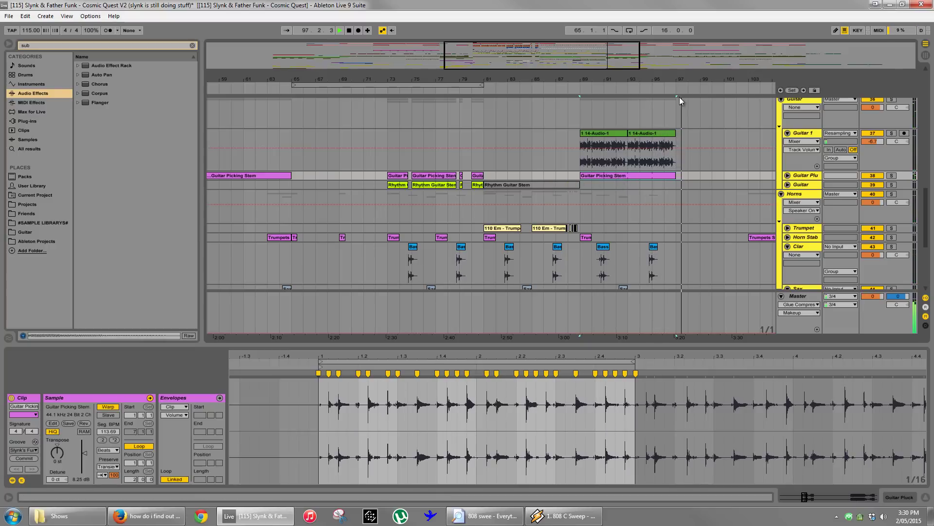
drag(678, 85, 678, 84)
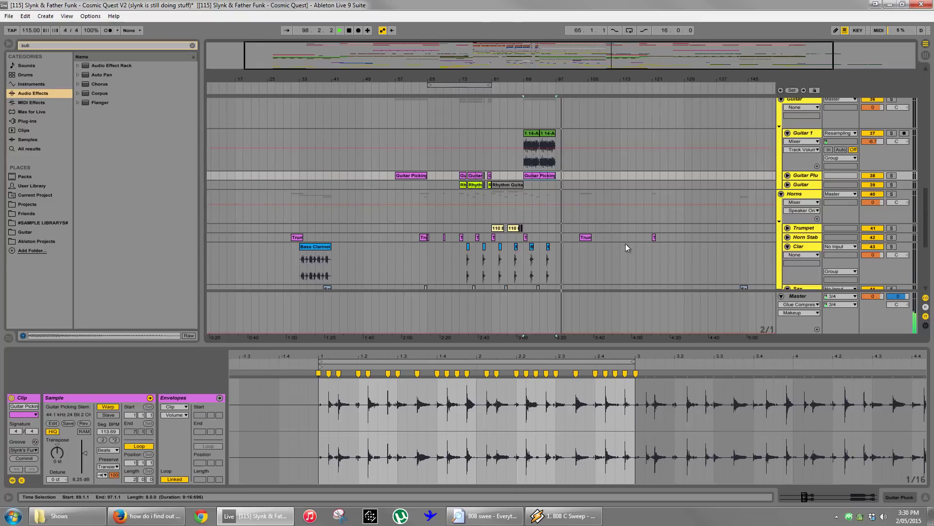
scroll(626, 243, up, 3)
click(788, 183)
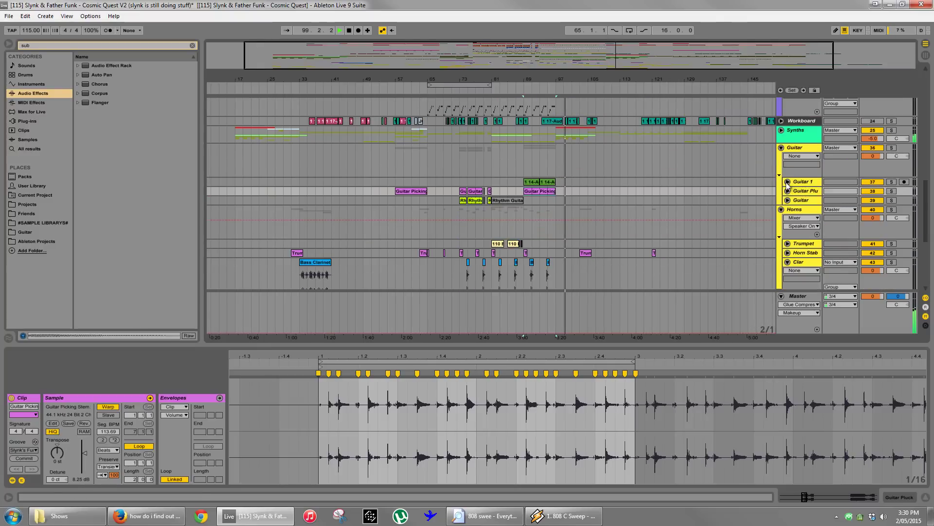
click(497, 203)
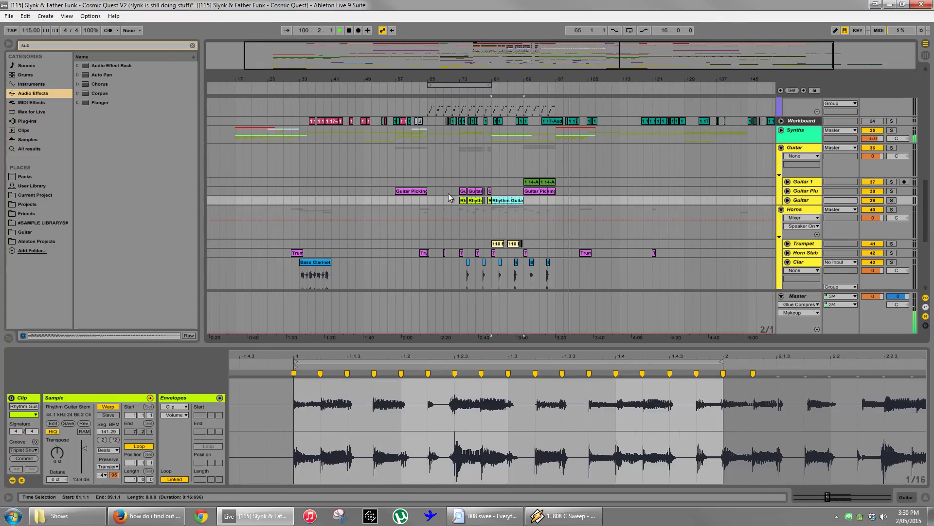
click(395, 200)
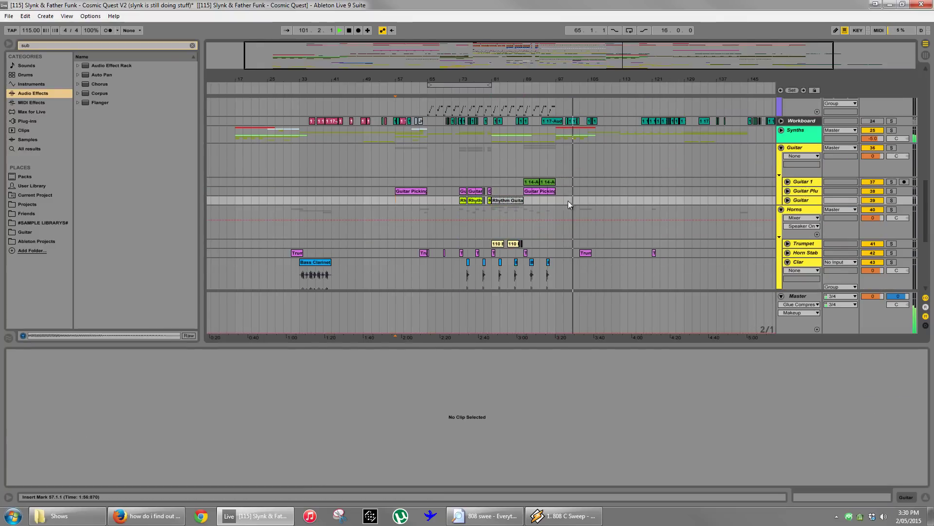
Delete the deactivated Cosmic Quest Bass 2 clip from bars 81 to 97 on the Main Bass track.
scroll(564, 168, up, 5)
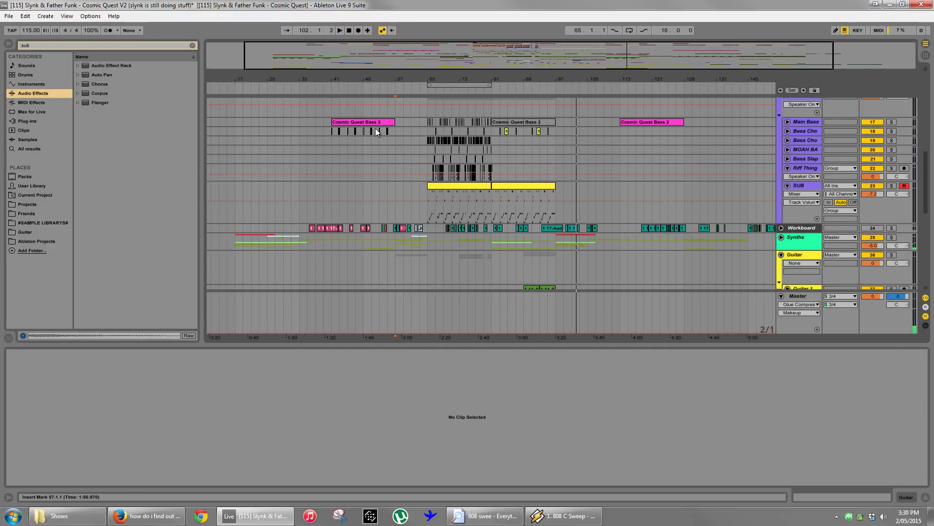
scroll(641, 125, up, 2)
drag(515, 76, 325, 199)
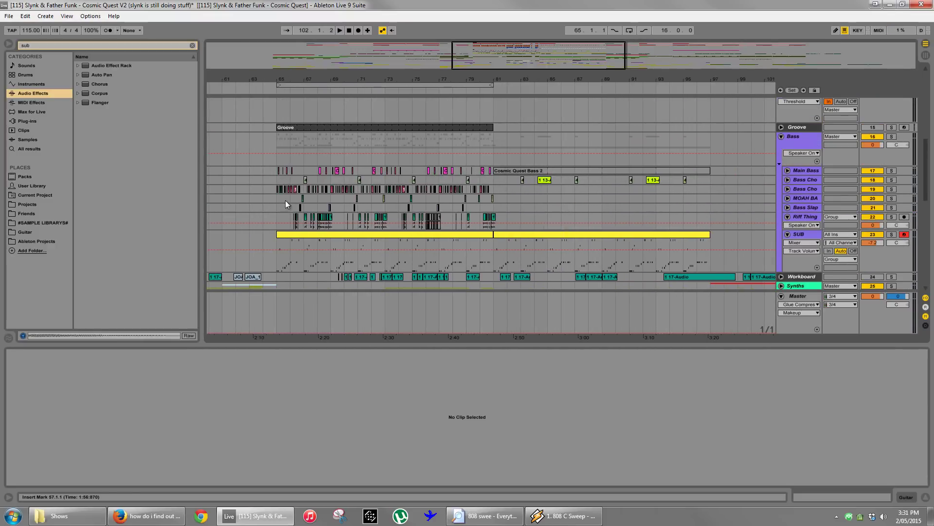
click(536, 172)
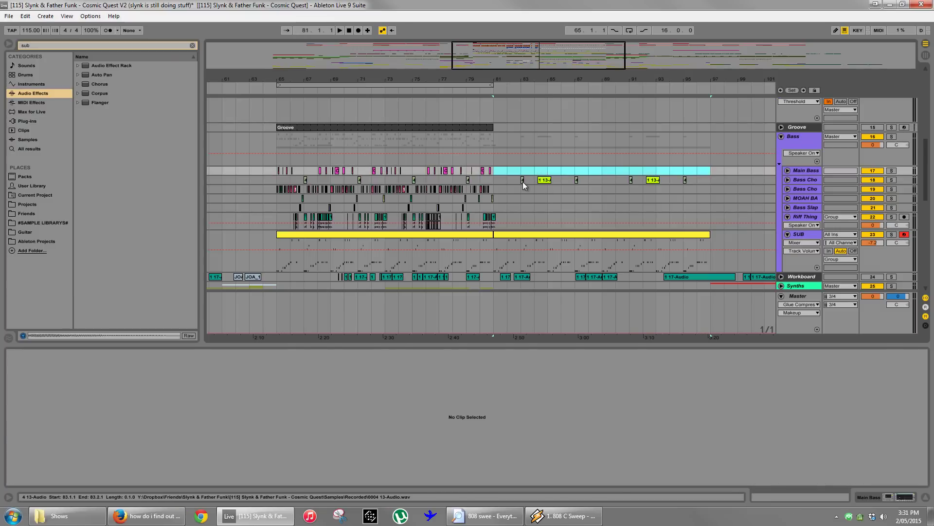
Audition the first Bass Chops track's clips at bar 83 and at 84.2.1.
click(523, 181)
key(space)
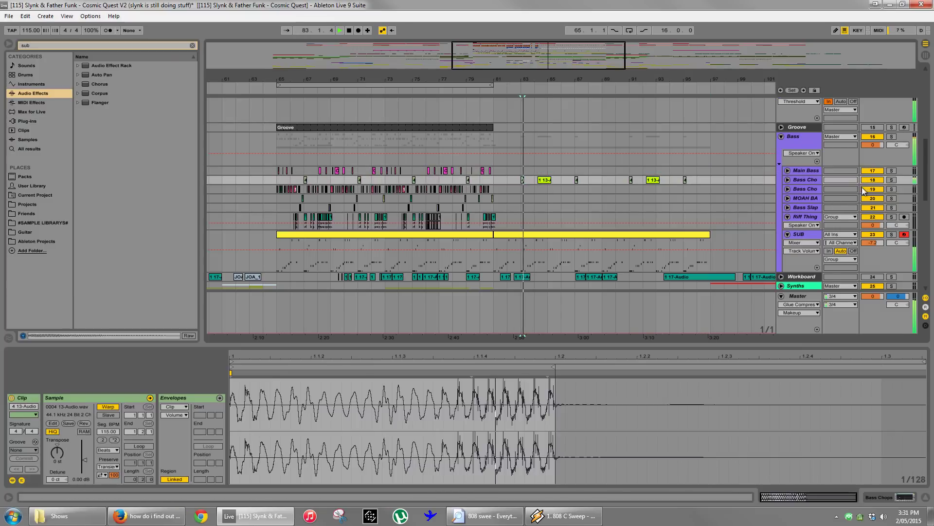
click(544, 180)
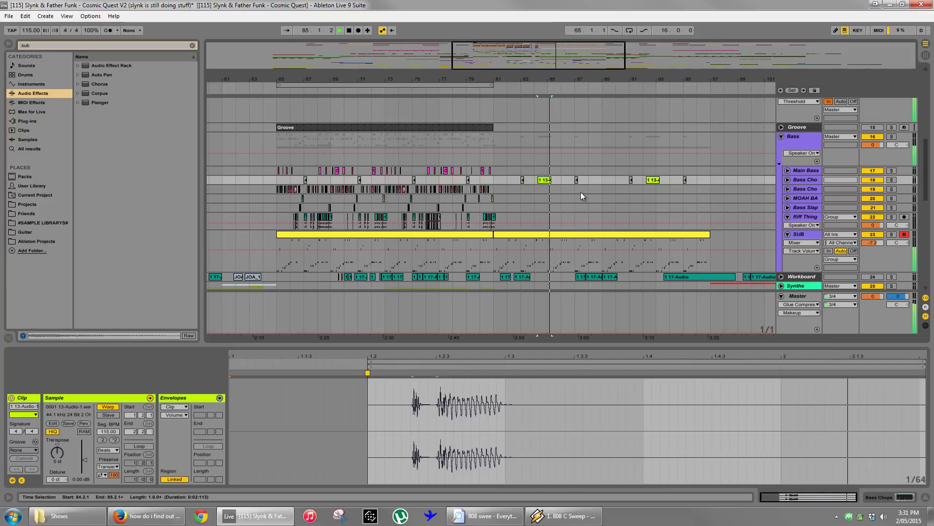
key(space)
Copy the opening bass hit, 65.1.1 to 65.1.4 from Main Bass down to the MOAH BASS track, to 81.1.1.
click(495, 190)
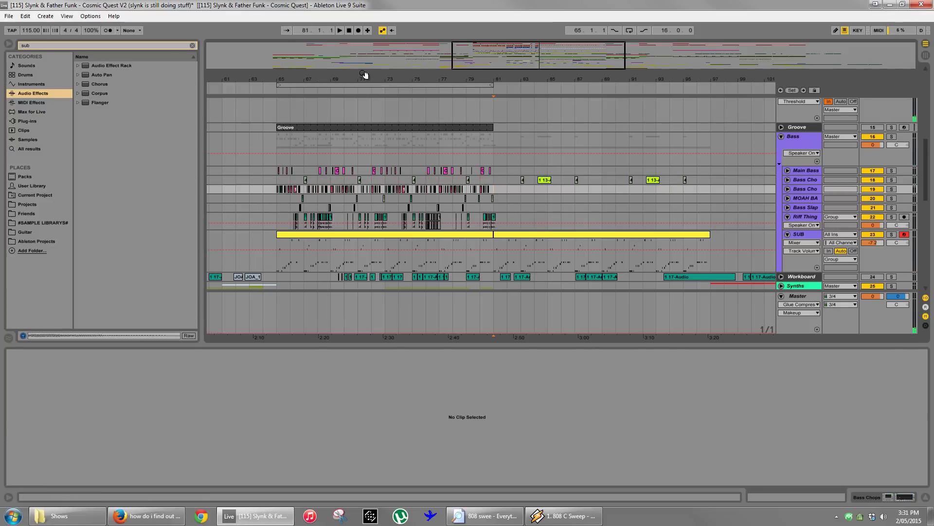
drag(360, 78, 384, 97)
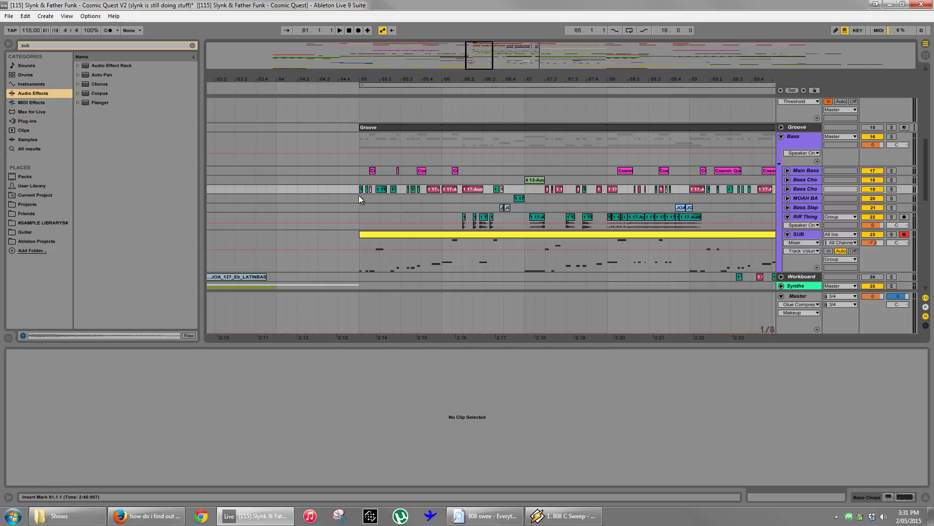
drag(360, 198, 369, 195)
click(369, 191)
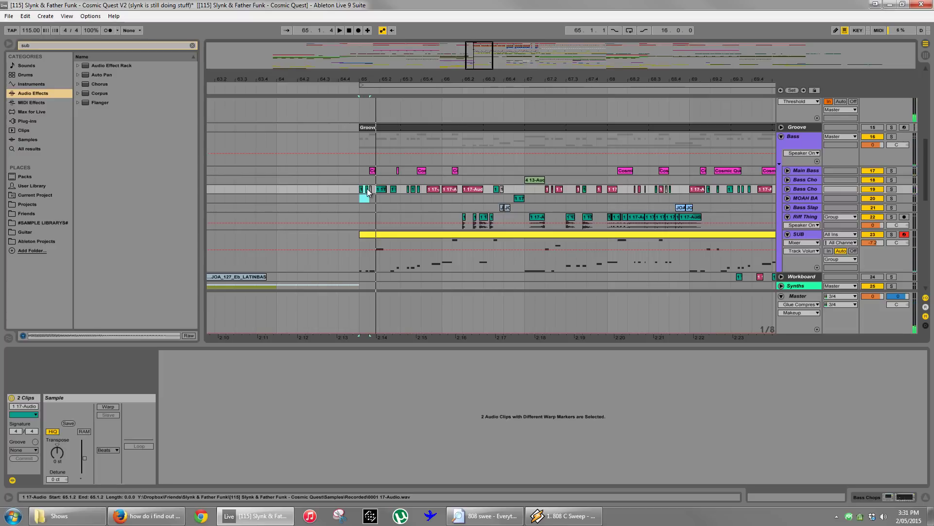
click(365, 185)
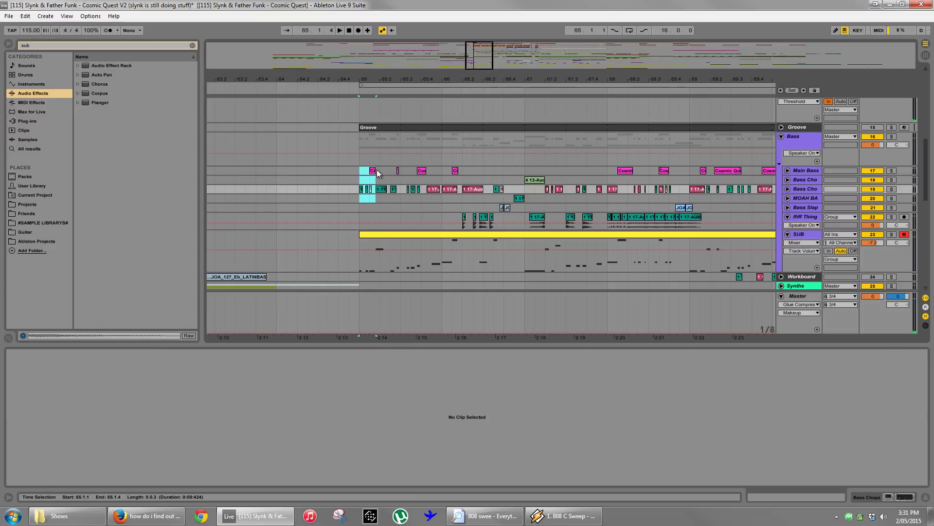
click(376, 172)
drag(462, 80, 479, 80)
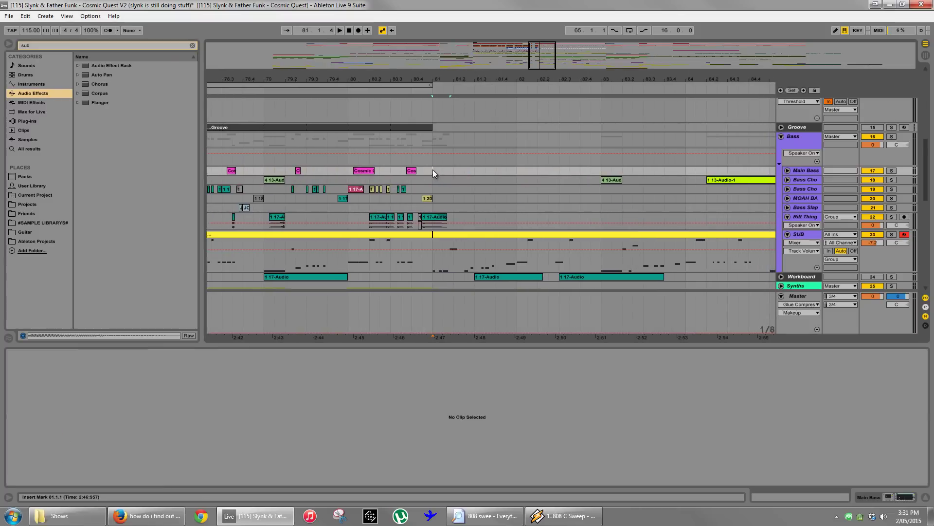
drag(433, 170, 449, 199)
mouse_move(424, 77)
mouse_down()
mouse_move(441, 76)
mouse_move(423, 74)
mouse_up()
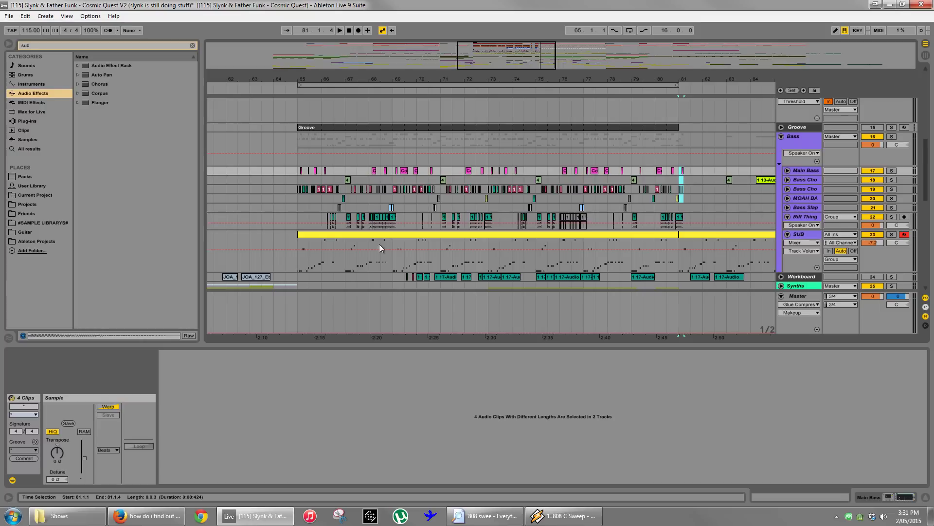
Copy the short reversed clip near bar 67 on the Riff Thing track to the same position in bar 83.
click(354, 220)
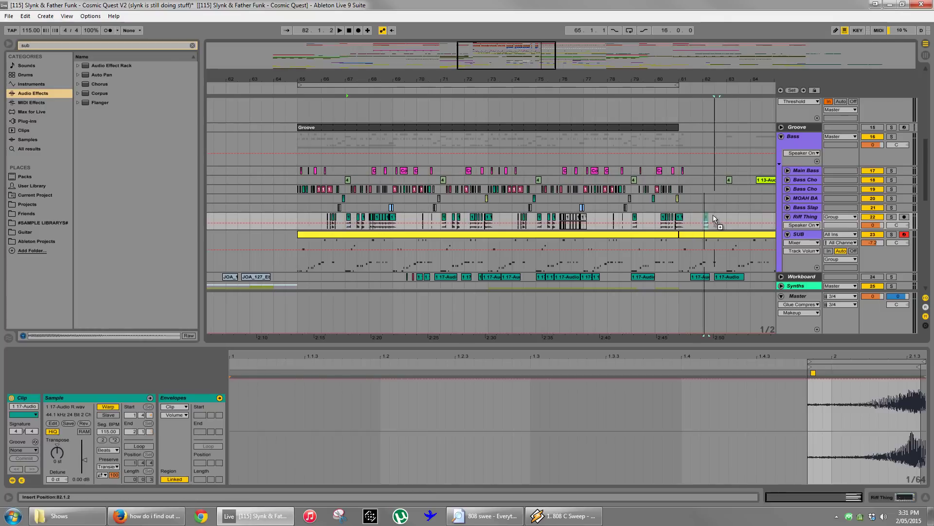
click(729, 215)
drag(729, 215, 730, 215)
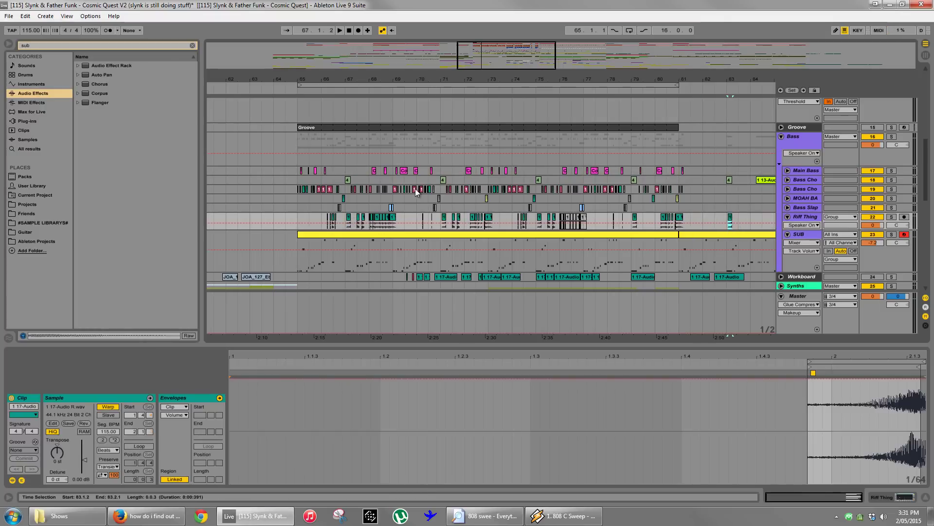
Copy the bass hit at 69.1.1 across Main Bass to MOAH BASS to 85.1.1, and the Riff Thing clip near bar 71 to bar 87.
click(395, 190)
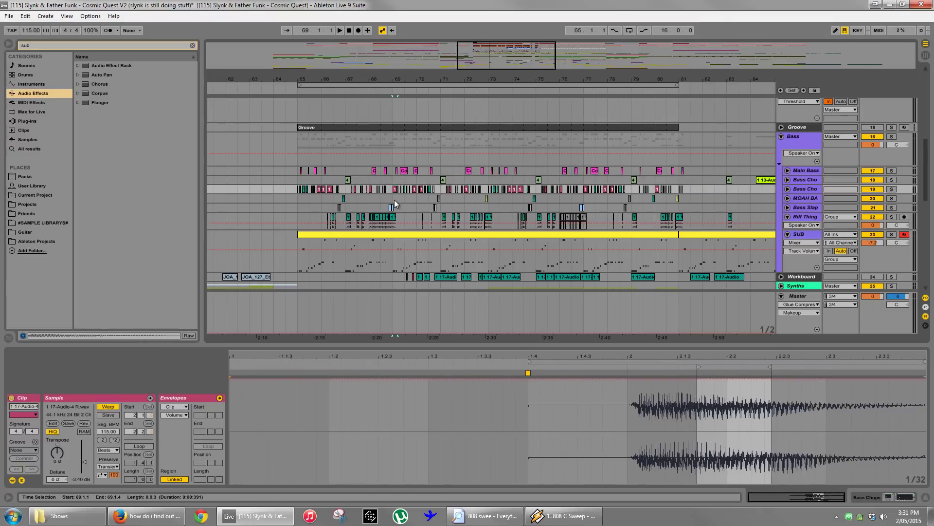
drag(394, 200, 398, 200)
shift+click(400, 171)
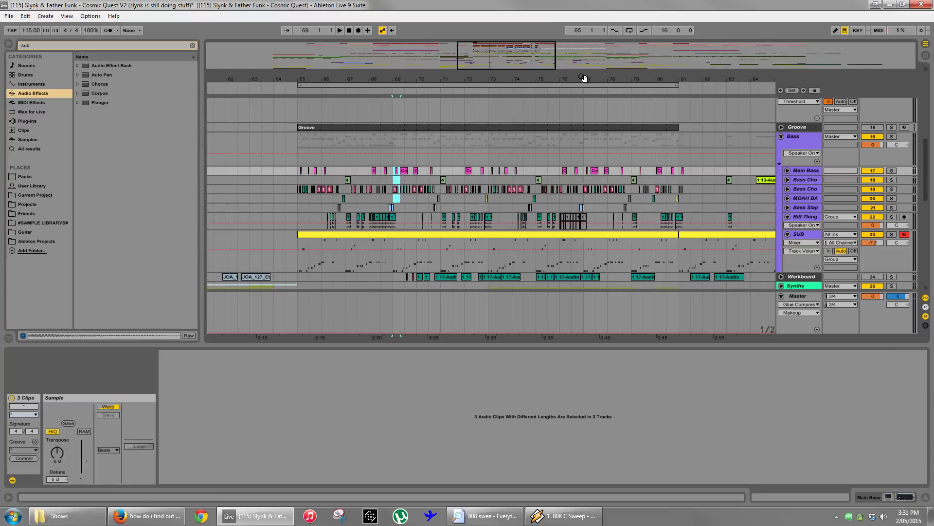
drag(659, 78, 584, 76)
click(332, 190)
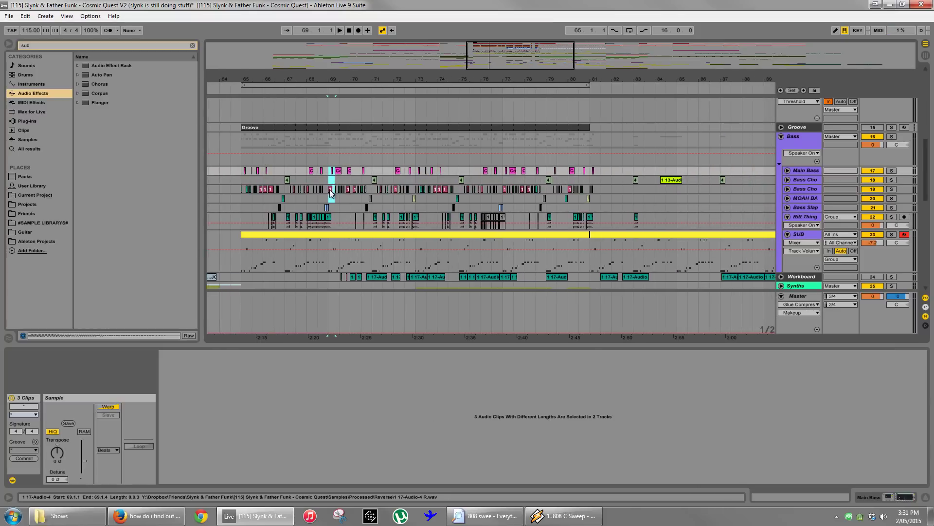
drag(328, 189, 676, 191)
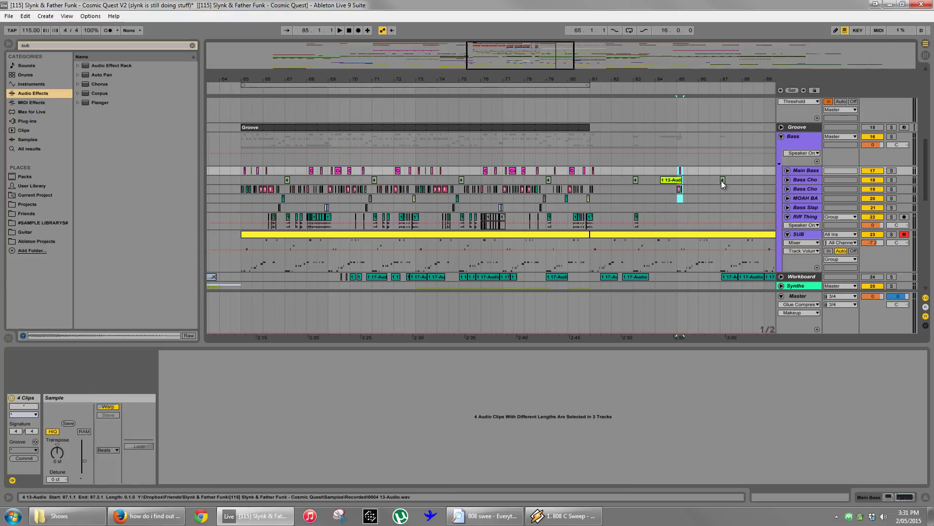
drag(376, 217, 723, 215)
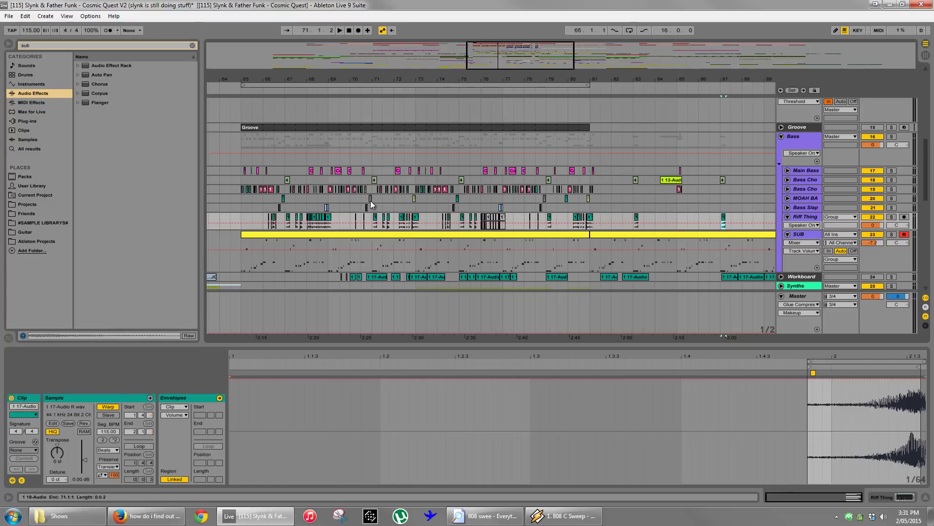
Audition the MOAH BASS clips at 66.4.3 and 70.4.3, and copy the second one to 88.4.3.
click(283, 198)
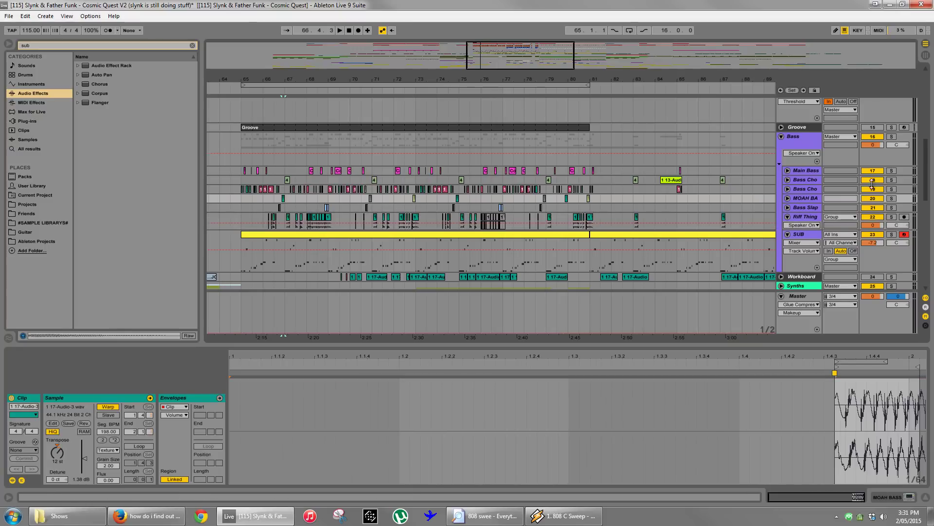
key(space)
click(371, 198)
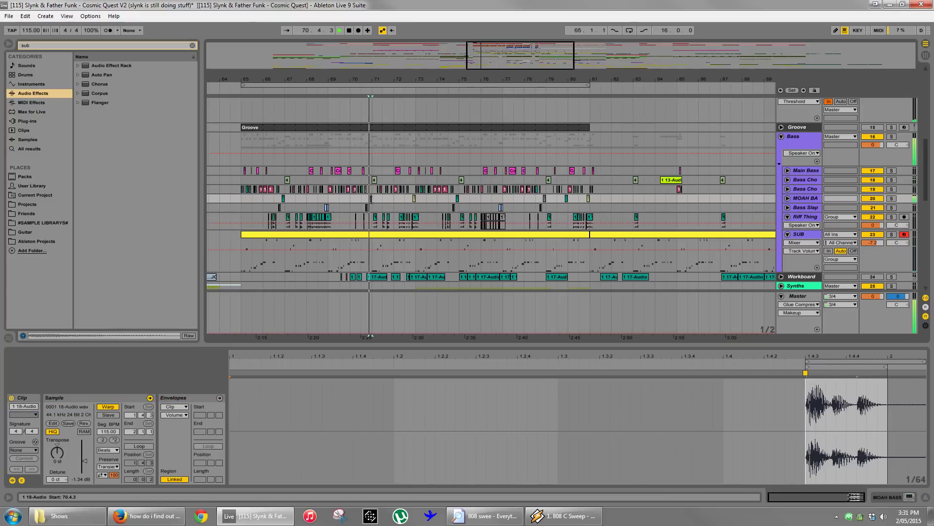
key(space)
click(760, 197)
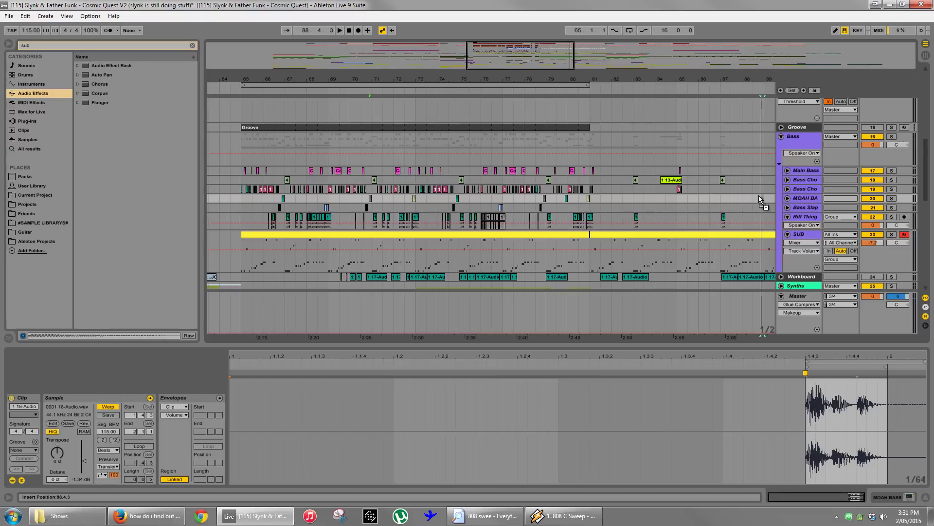
Audition the MOAH BASS clip at 72.4.3 and copy it to 96.4.3.
drag(741, 76, 518, 112)
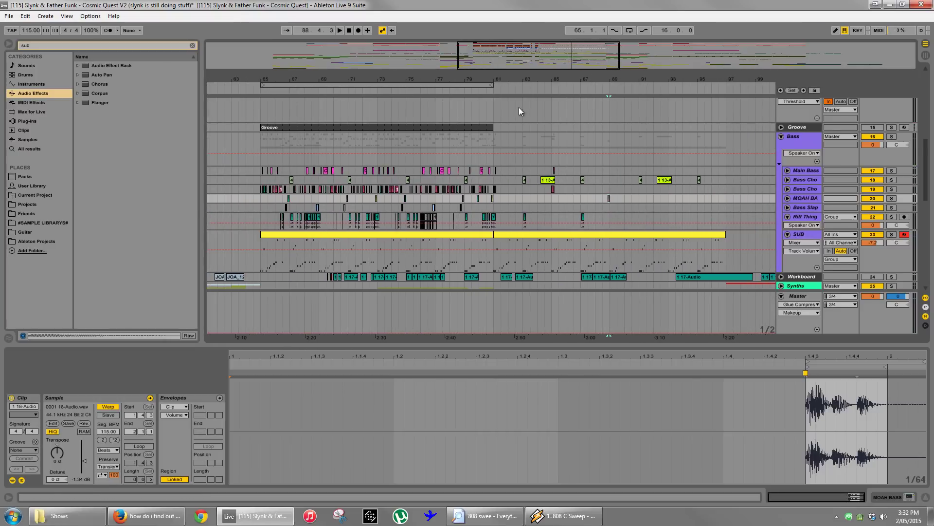
click(375, 197)
key(space)
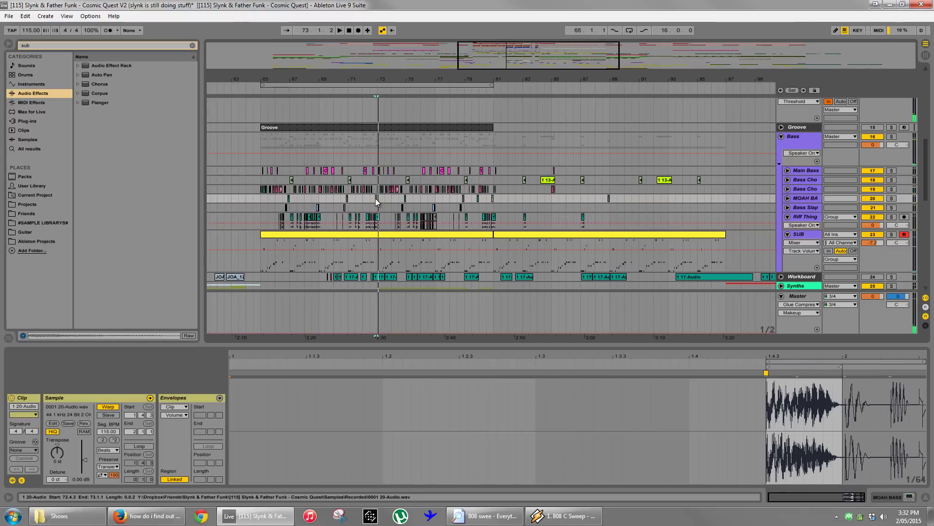
click(660, 199)
click(725, 198)
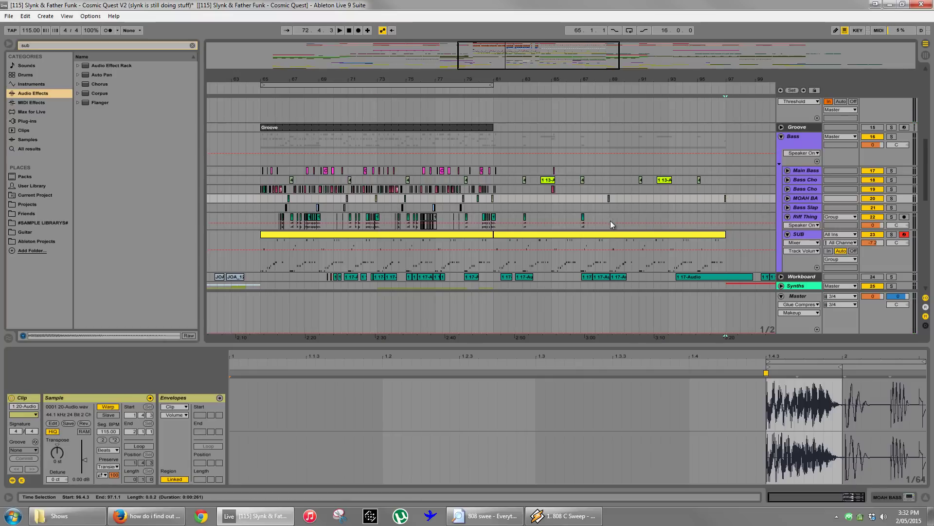
Copy the Riff Thing clips of bars 83 to 89 into bars 91 to 97.
drag(611, 226, 493, 224)
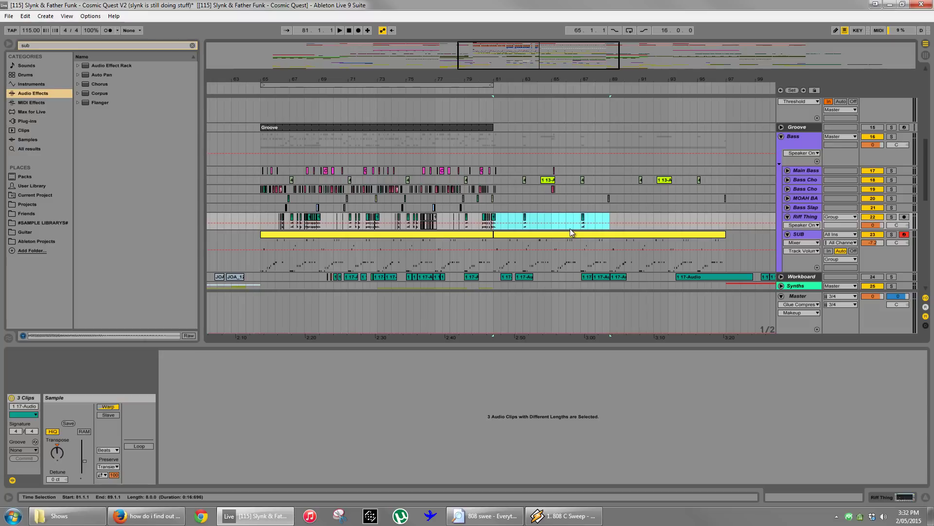
click(603, 215)
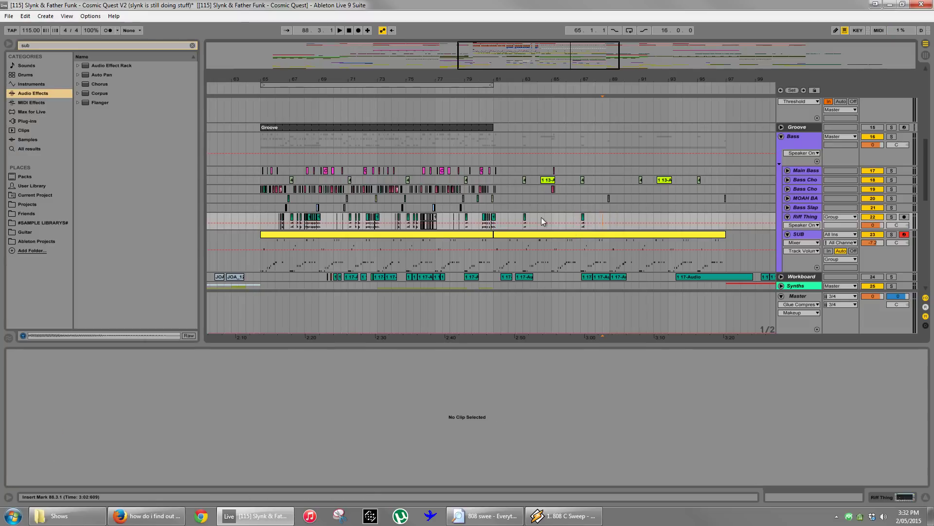
drag(608, 227, 641, 212)
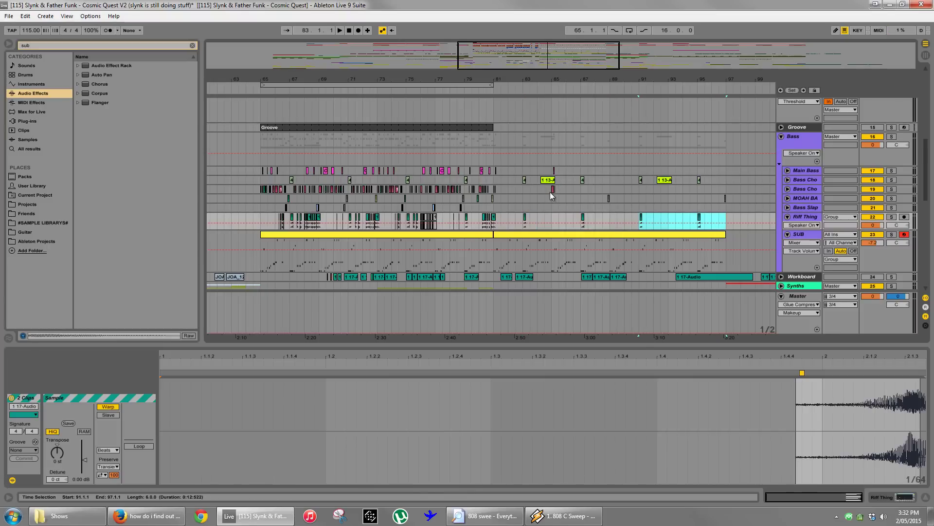
Duplicate the clips of bars 81 to 89 on Bass Chops (track 19) and Main Bass into bars 89 to 97, and audition from 81.1.1.
drag(612, 191, 493, 191)
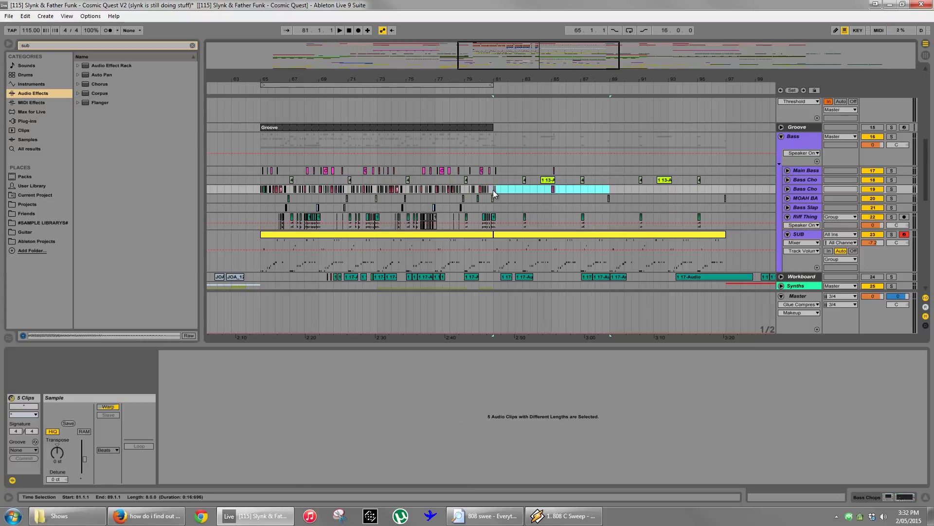
key(ctrl+d)
drag(610, 170, 493, 171)
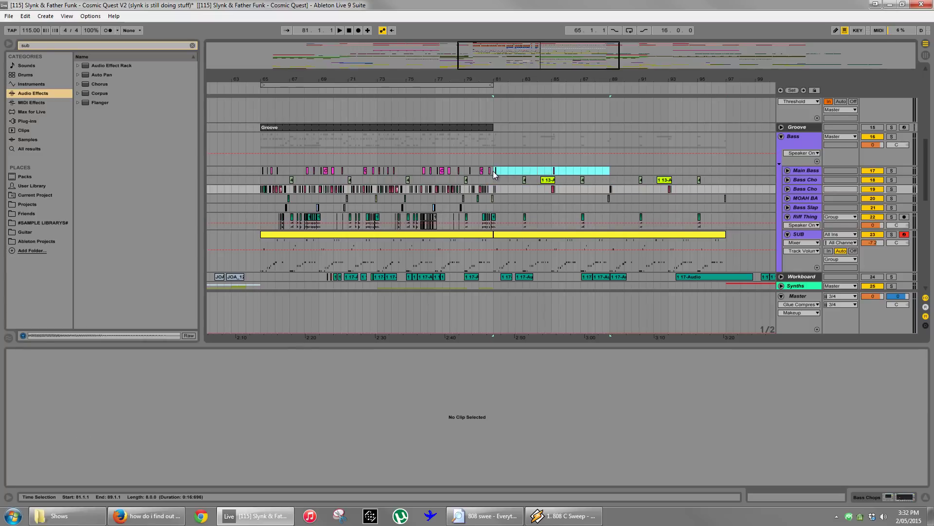
key(ctrl+d)
click(496, 167)
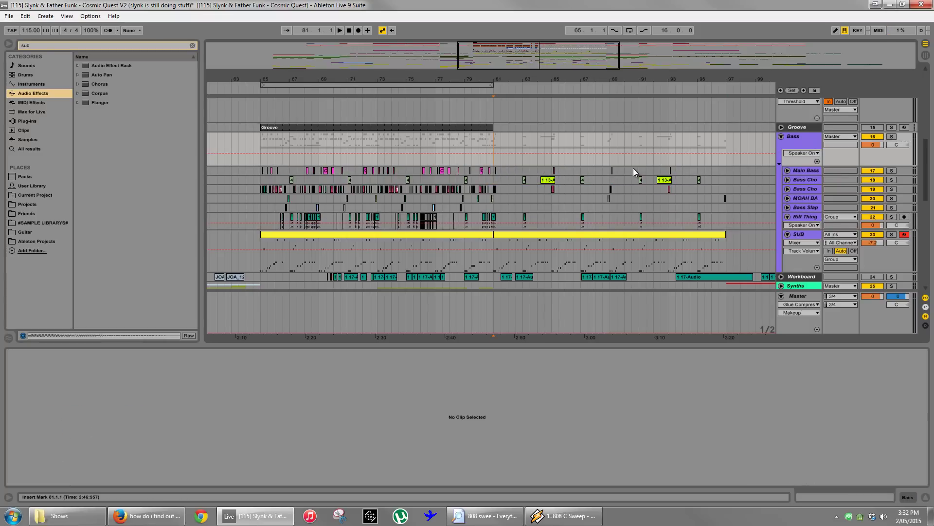
key(space)
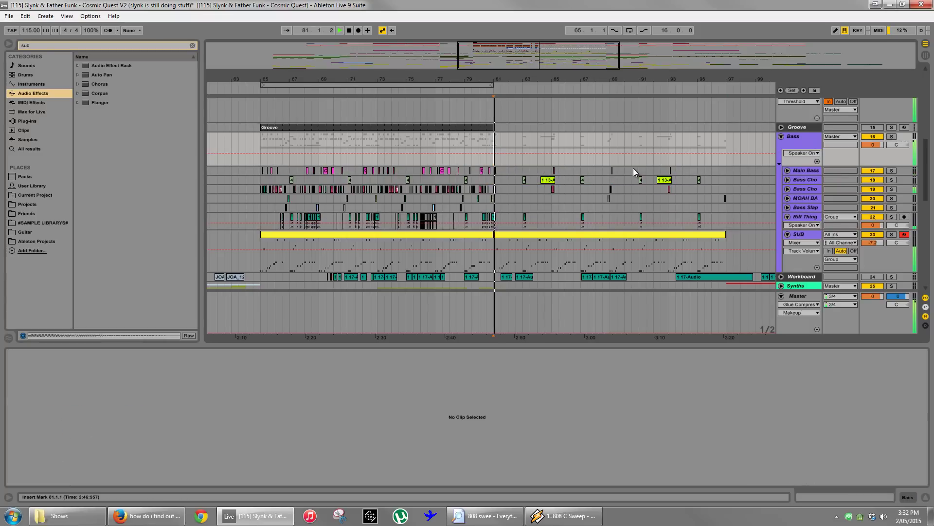
key(space)
Copy the 1 17-Audio clip near the start of bar 65 on Bass Chops (track 19) to 81.1.4.
drag(495, 81, 515, 146)
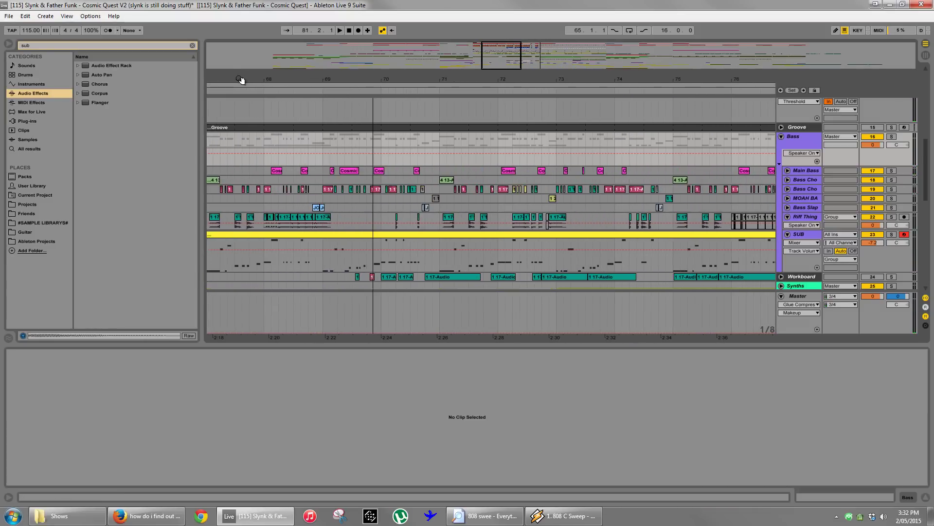
scroll(266, 80, left, 5)
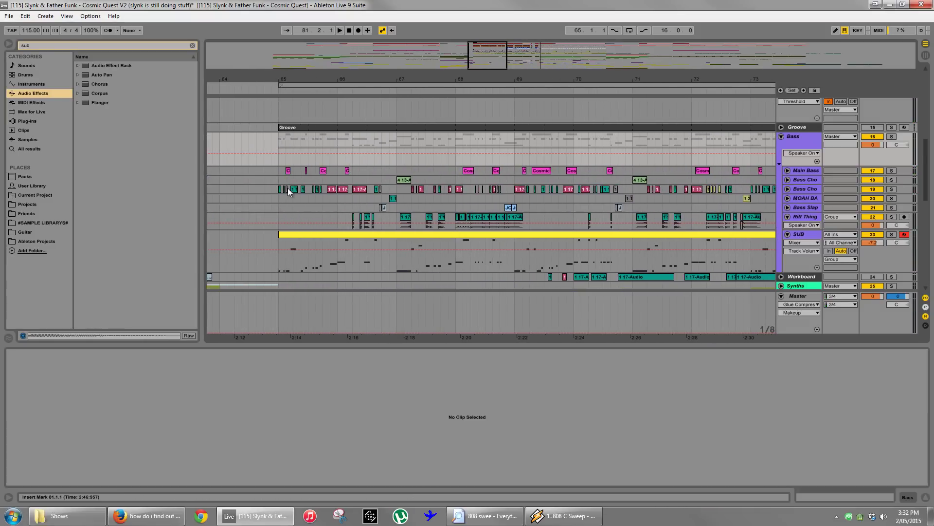
click(294, 189)
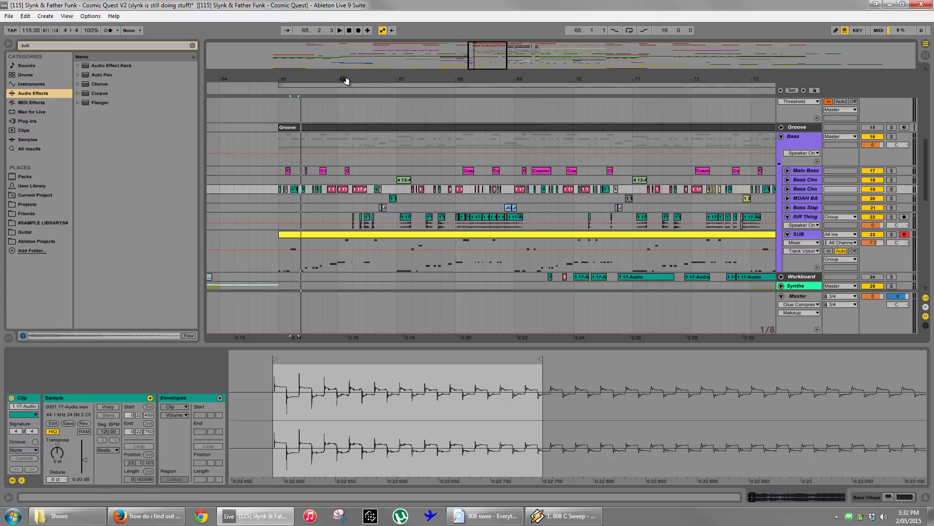
drag(345, 80, 347, 61)
click(661, 193)
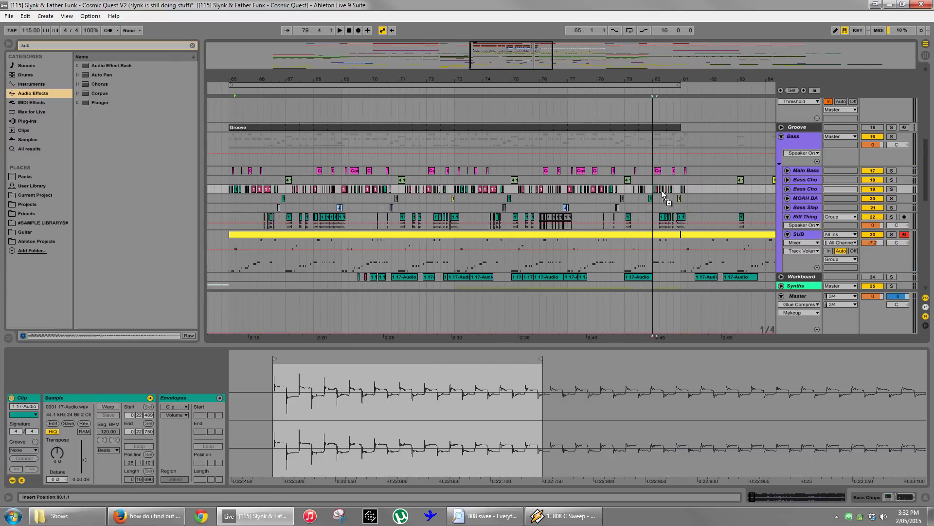
click(690, 193)
click(689, 194)
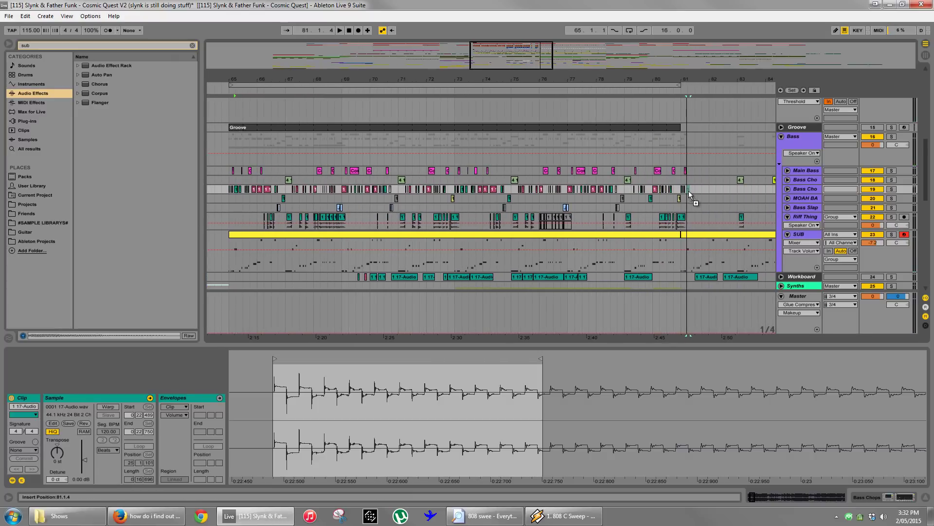
Audition the arrangement from 81.1.1 and again from 83.1.1.
click(682, 80)
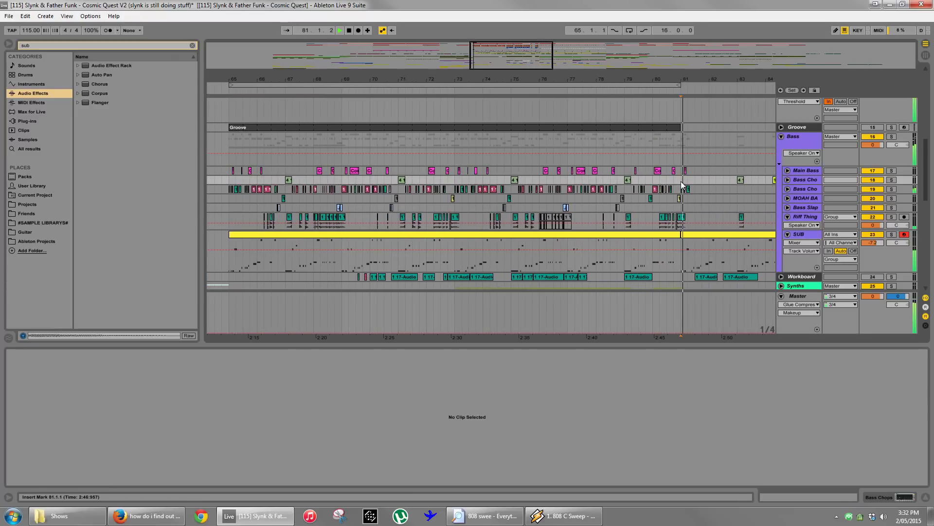
key(space)
drag(709, 79, 464, 203)
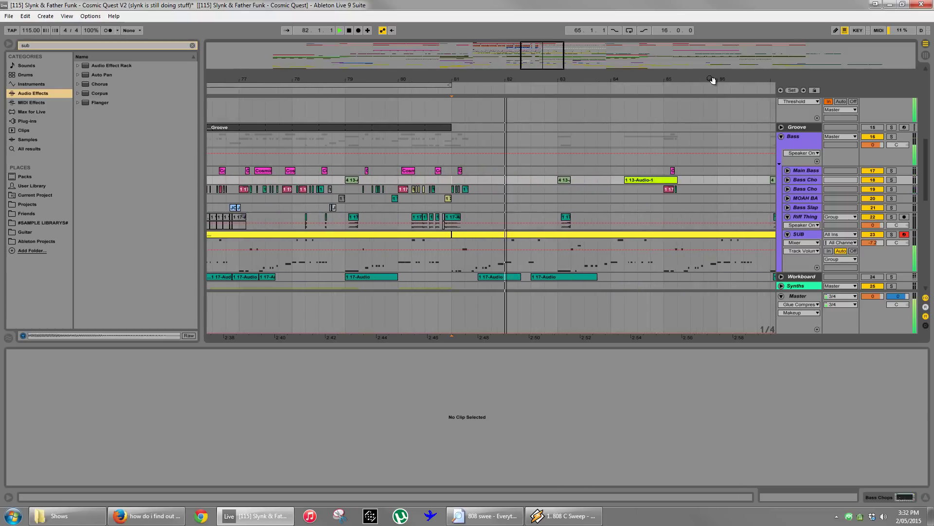
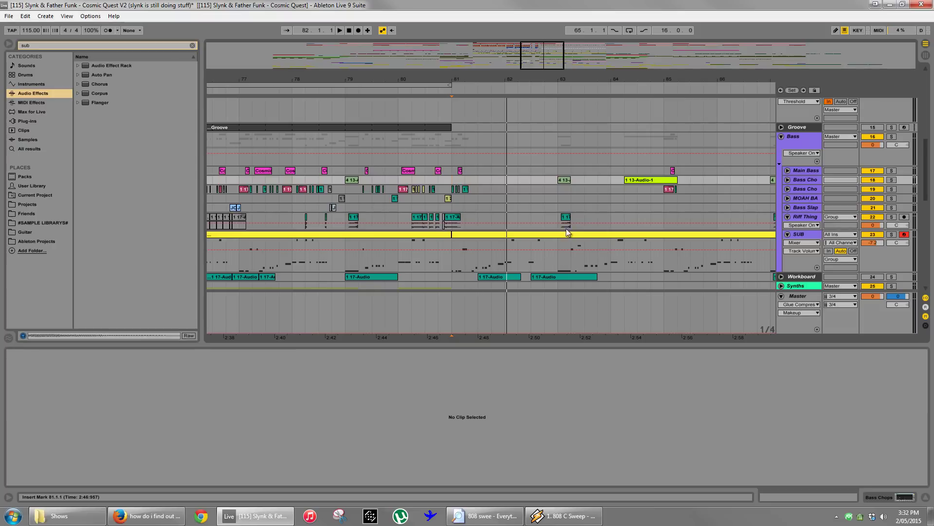
click(560, 195)
key(space)
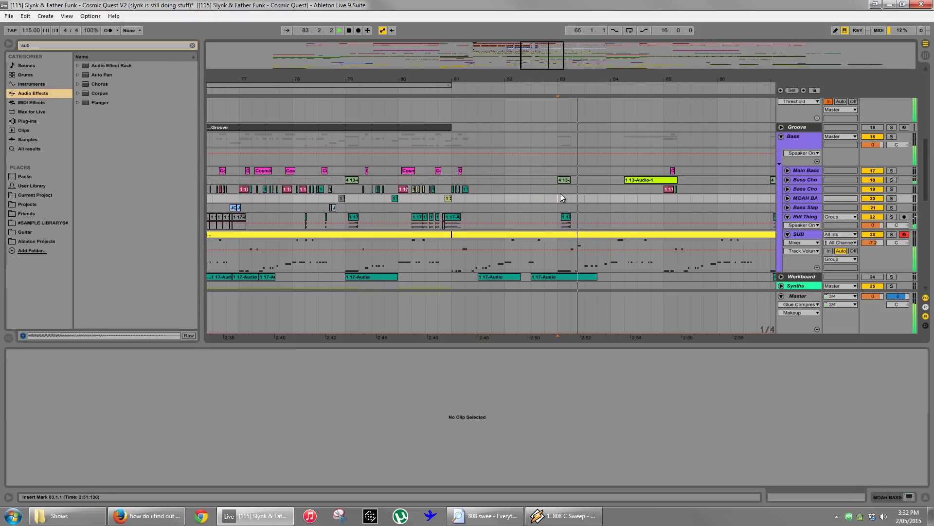
key(space)
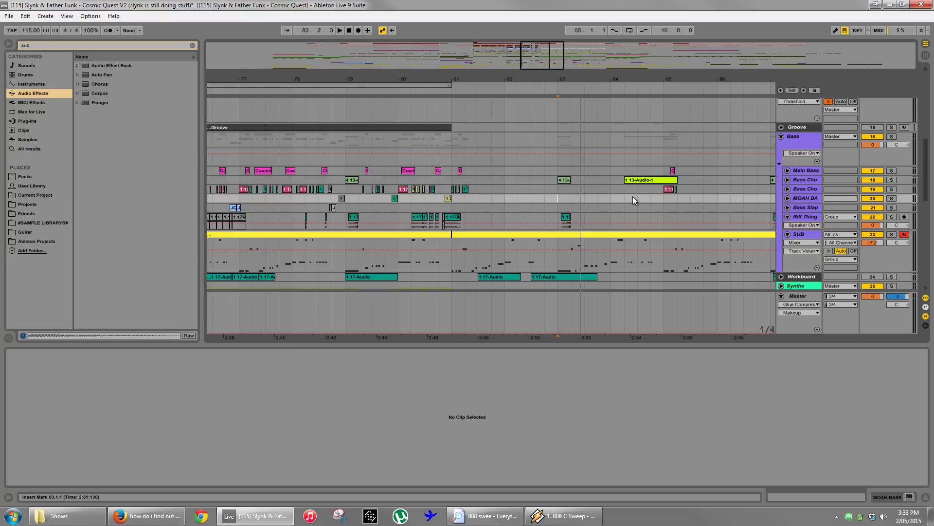
Copy the Bass Chops clip at 81.1.4 to the matching position in bar 89.
drag(653, 80, 653, 79)
click(287, 189)
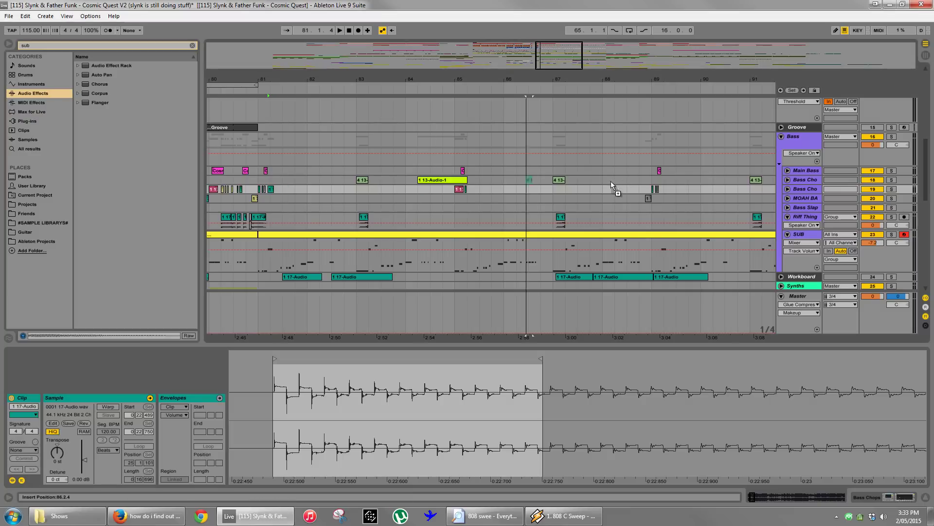
click(662, 191)
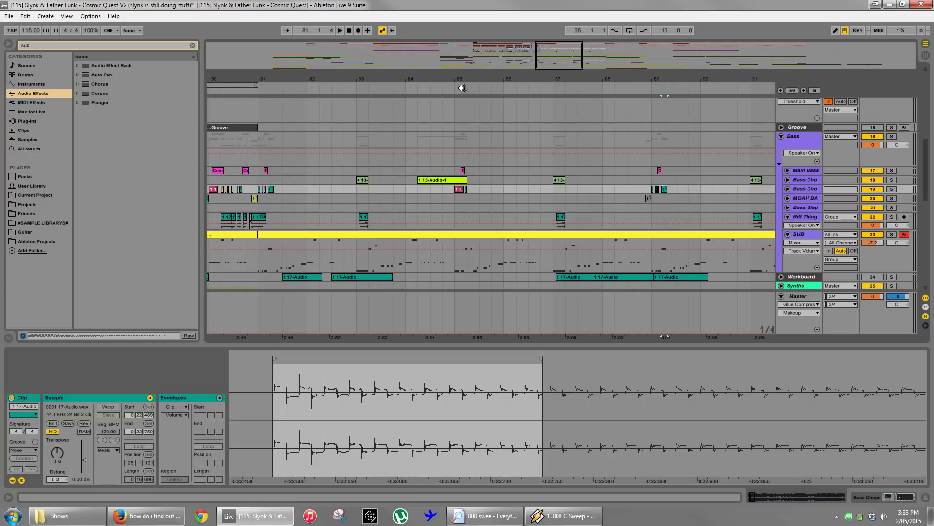
Audition the bass hits from 85.1.1.
mouse_move(463, 78)
mouse_down()
mouse_move(477, 79)
mouse_move(476, 87)
mouse_up()
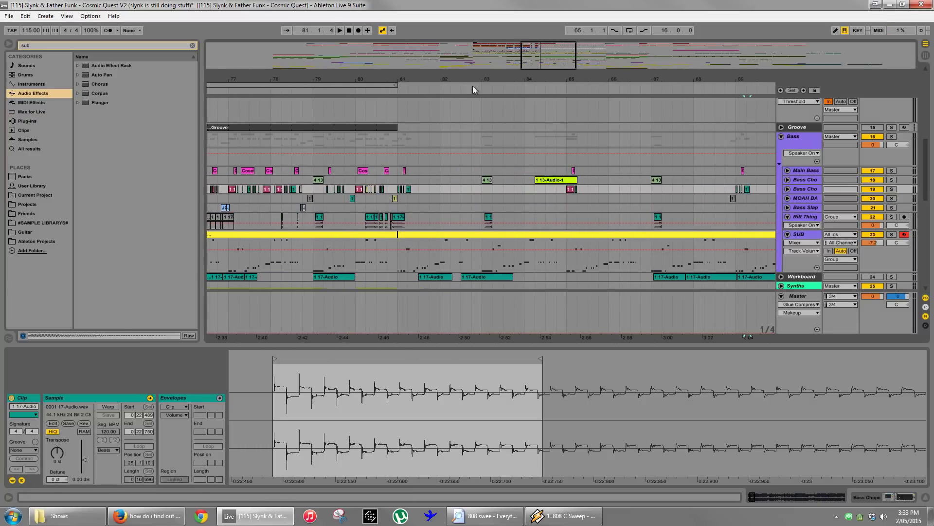
click(566, 202)
key(space)
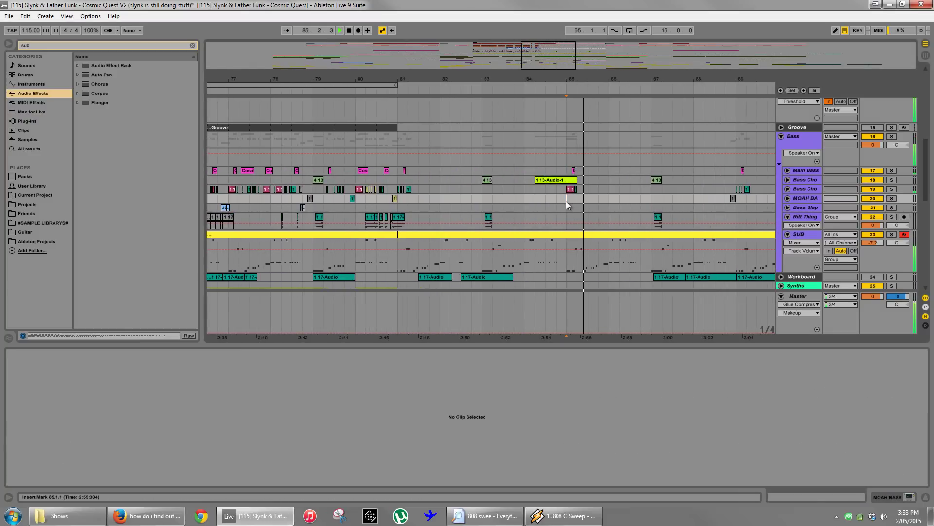
key(space)
key(space)
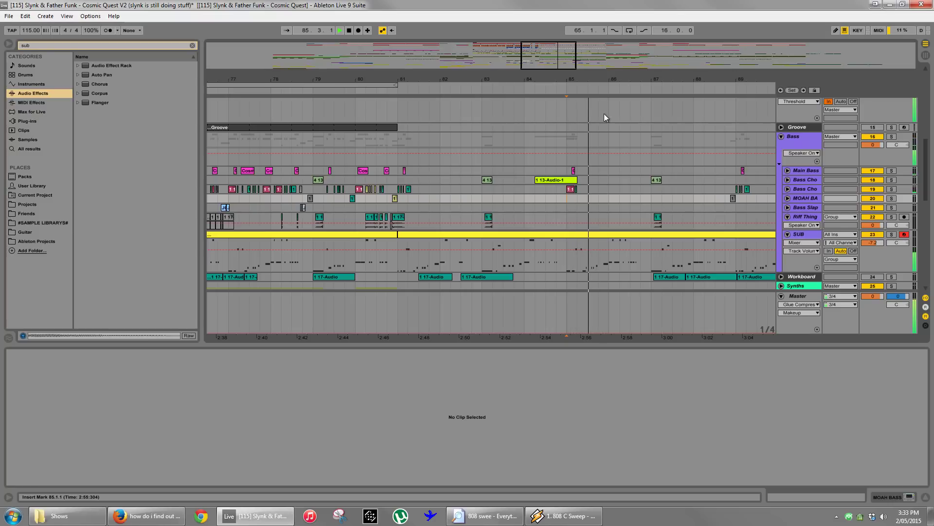
drag(600, 82, 602, 79)
key(space)
Replace the Main Bass and Bass Chops hits at 85.1.1 with a copy of the bar 81 hits, and play them.
drag(460, 189, 468, 170)
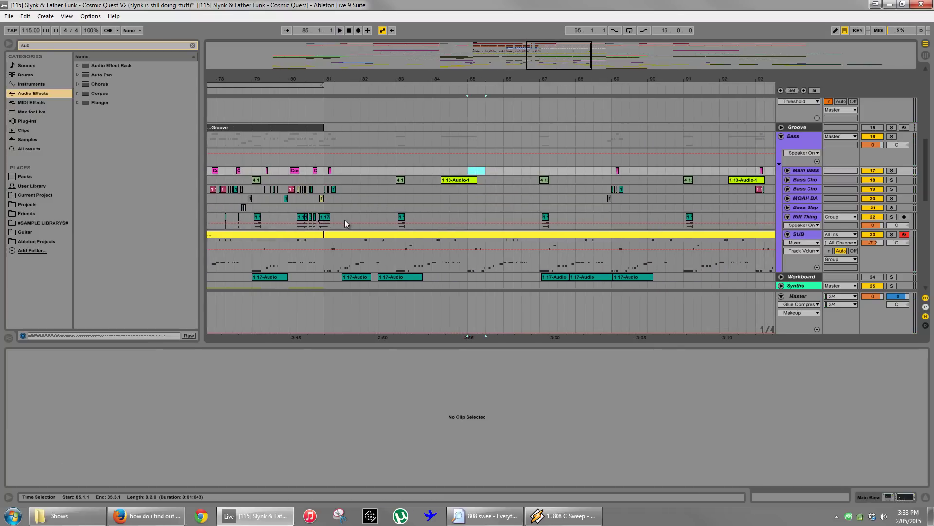
drag(327, 174, 475, 167)
key(space)
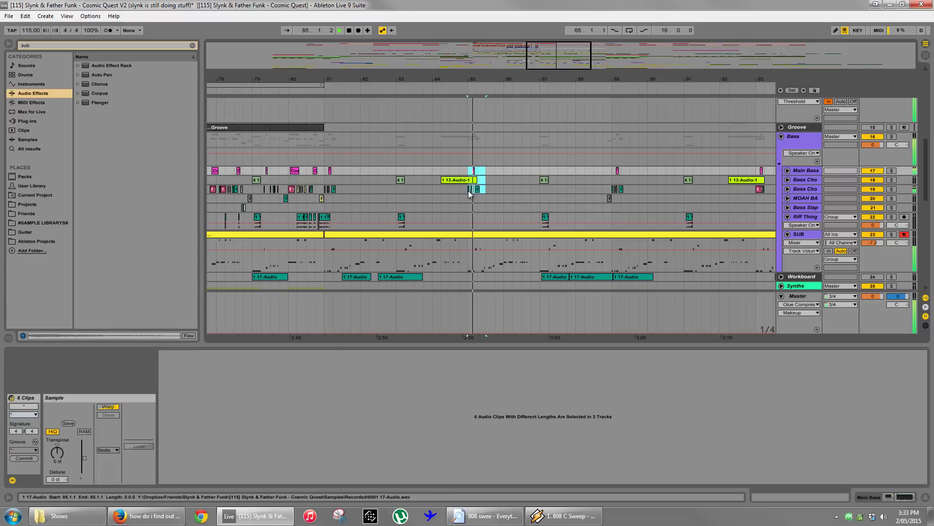
Replace the Main Bass and Bass Chops hits at bar 93 with a copy of the bar 89 hits.
drag(493, 84, 493, 73)
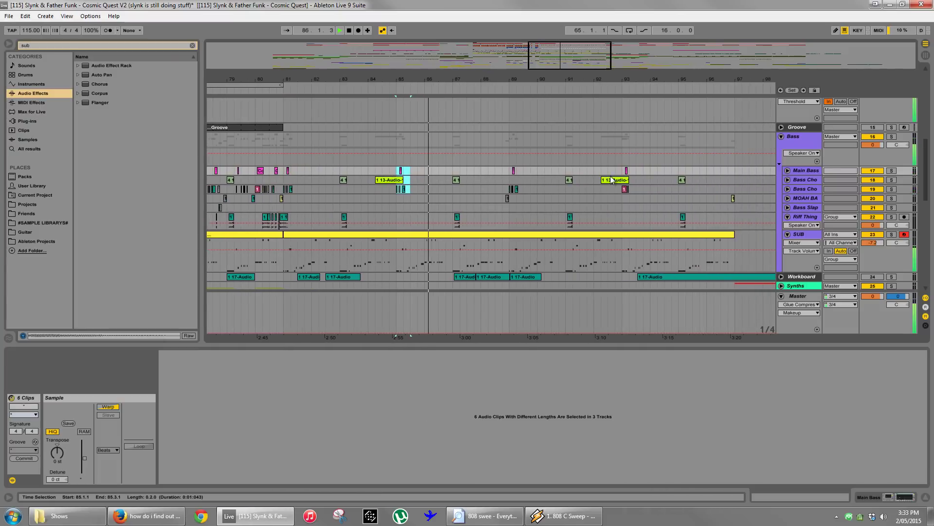
mouse_move(637, 189)
mouse_down()
mouse_move(591, 191)
mouse_move(636, 170)
mouse_up()
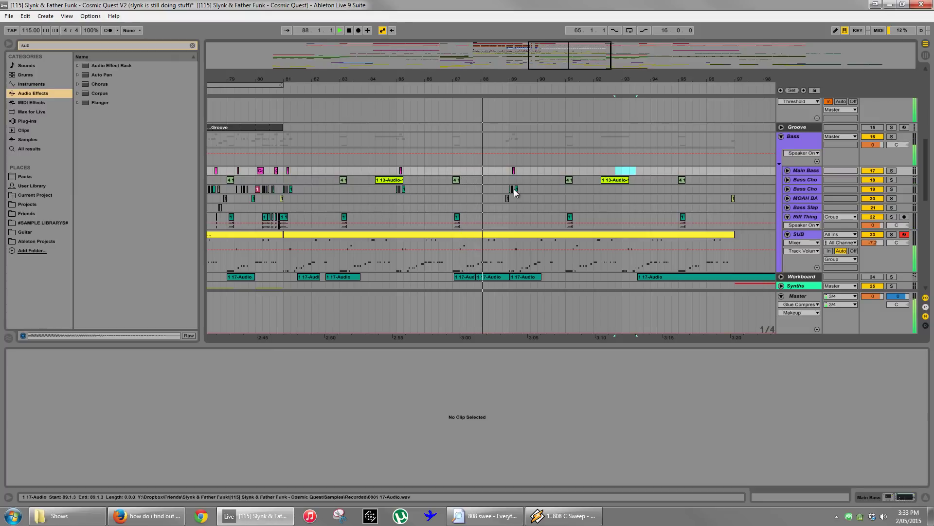
drag(524, 190, 627, 178)
click(643, 189)
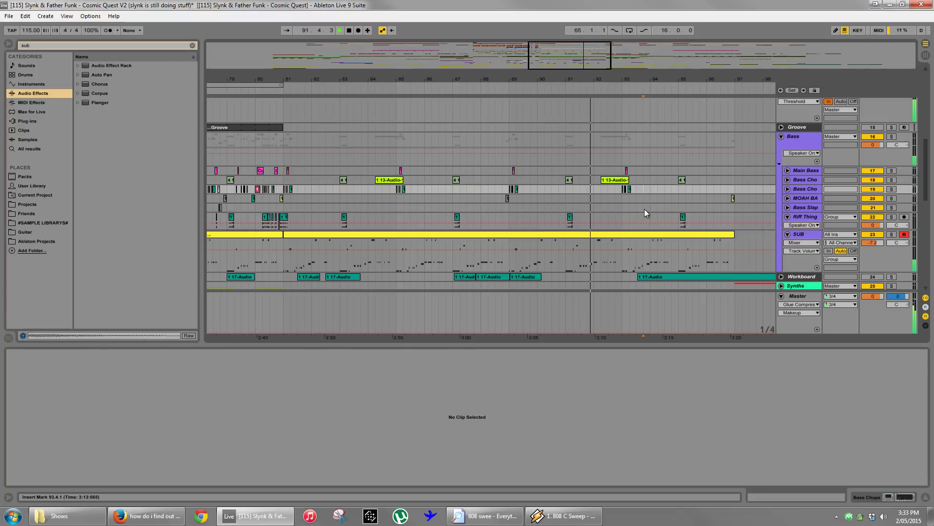
click(645, 209)
Stop playback, unfold the Bass Slap track and duplicate its clips of bars 65 to 81 into bars 81 to 97.
drag(609, 99, 610, 68)
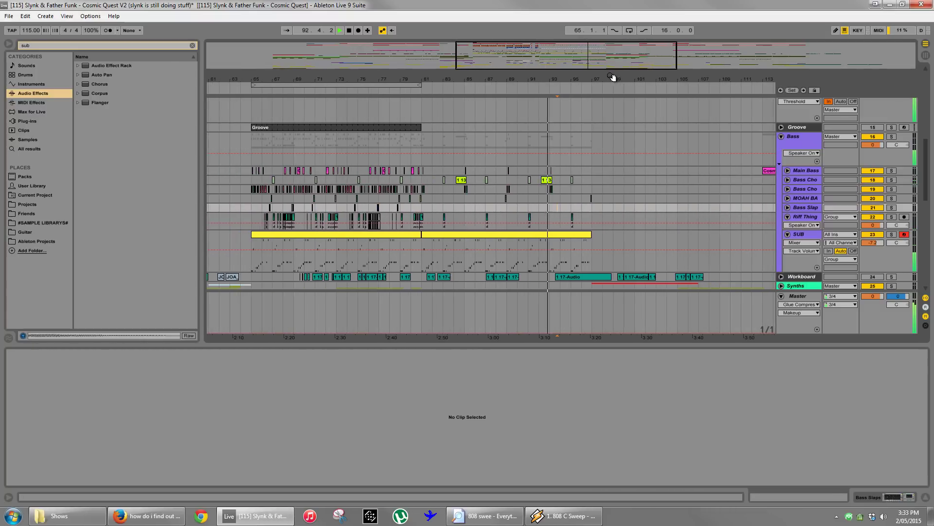
key(space)
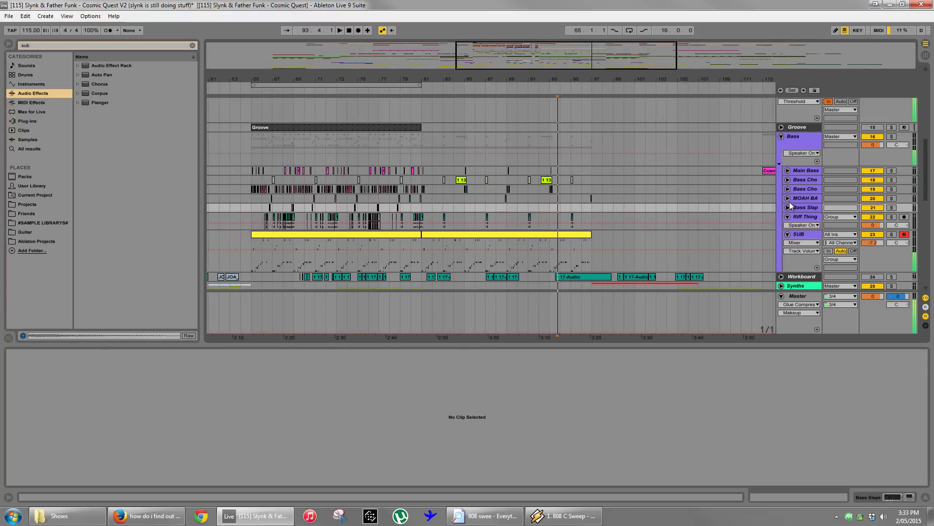
click(787, 189)
click(788, 189)
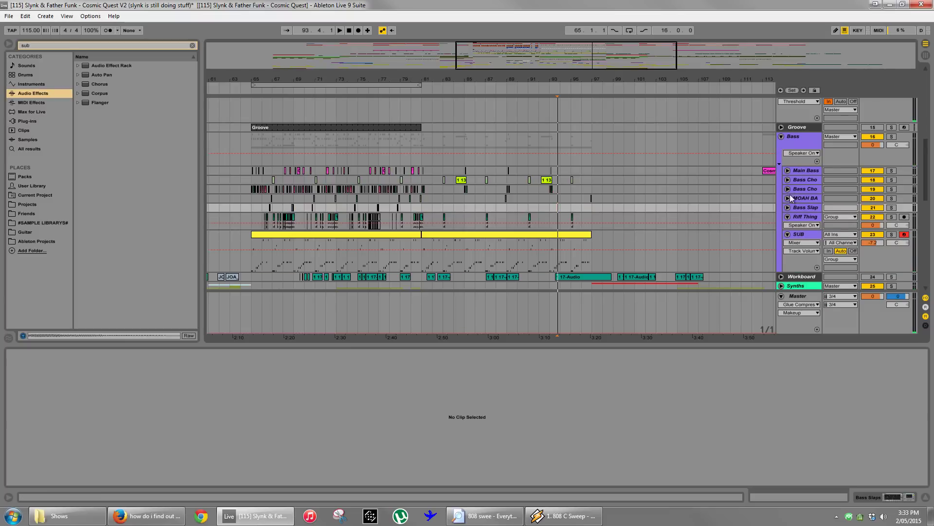
click(788, 208)
drag(422, 209, 252, 213)
key(ctrl+d)
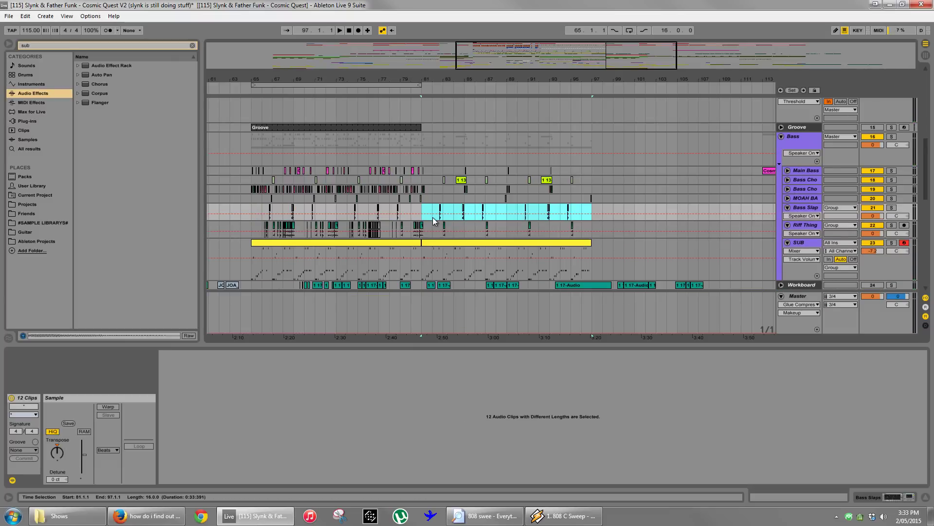
Audition the bass section from 82.1.1 and look at the Riff Thing track's effects.
click(434, 218)
key(space)
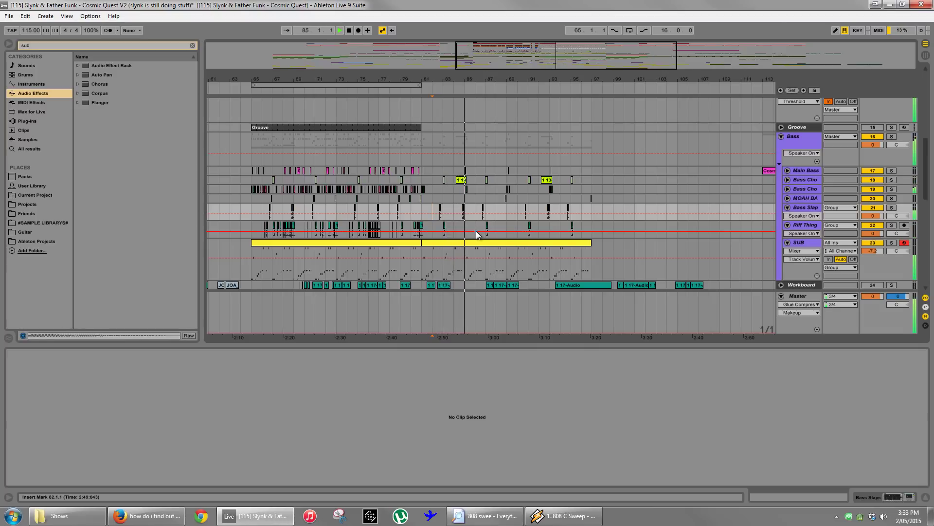
click(787, 180)
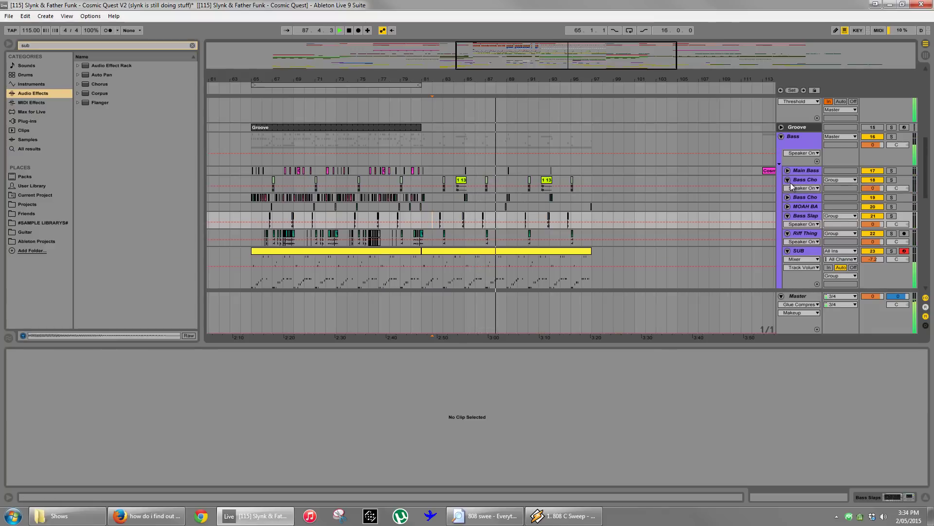
click(788, 181)
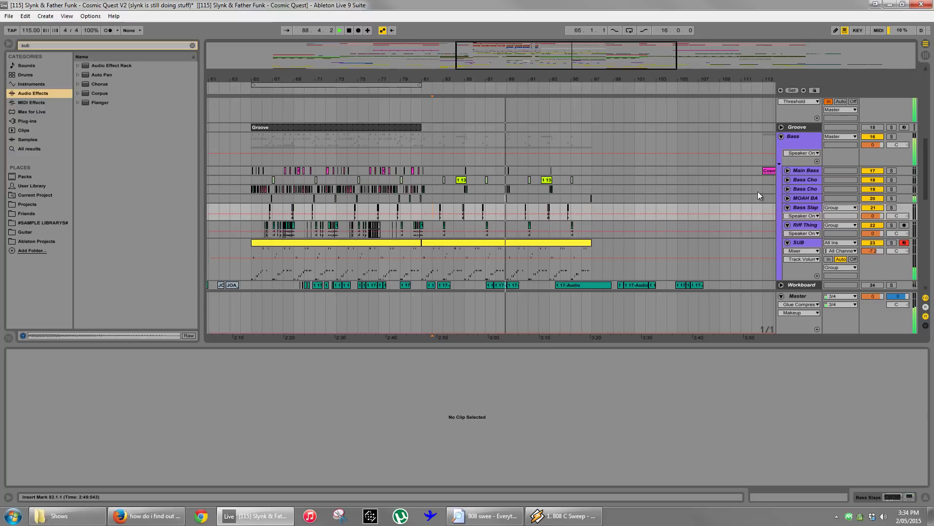
click(594, 206)
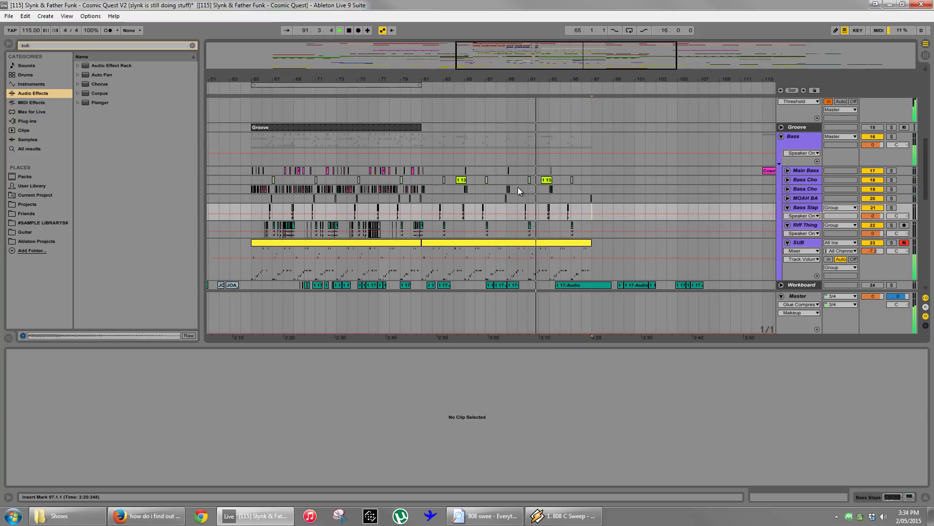
click(806, 228)
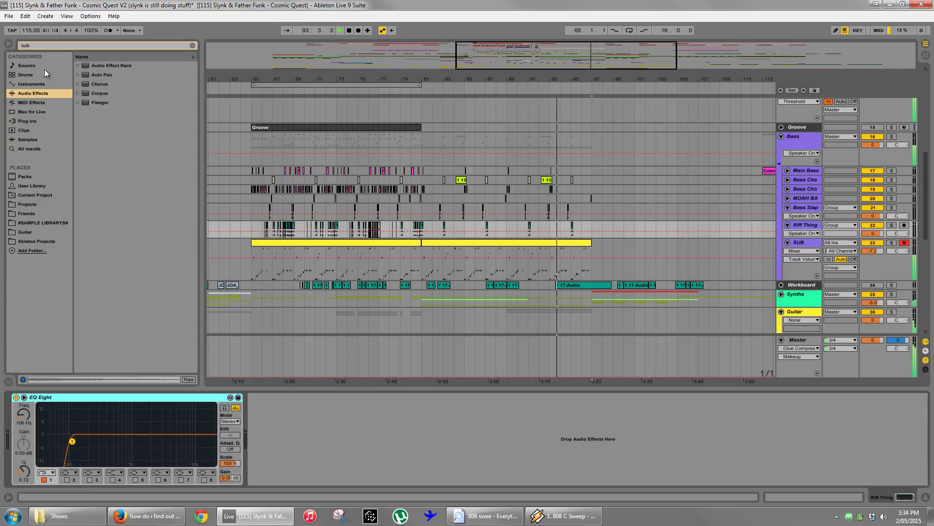
Fold the Bass group and bring the Guitar and Horns tracks of the whole arrangement into view.
click(787, 242)
drag(446, 79, 504, 169)
scroll(779, 191, up, 3)
click(793, 197)
key(Left)
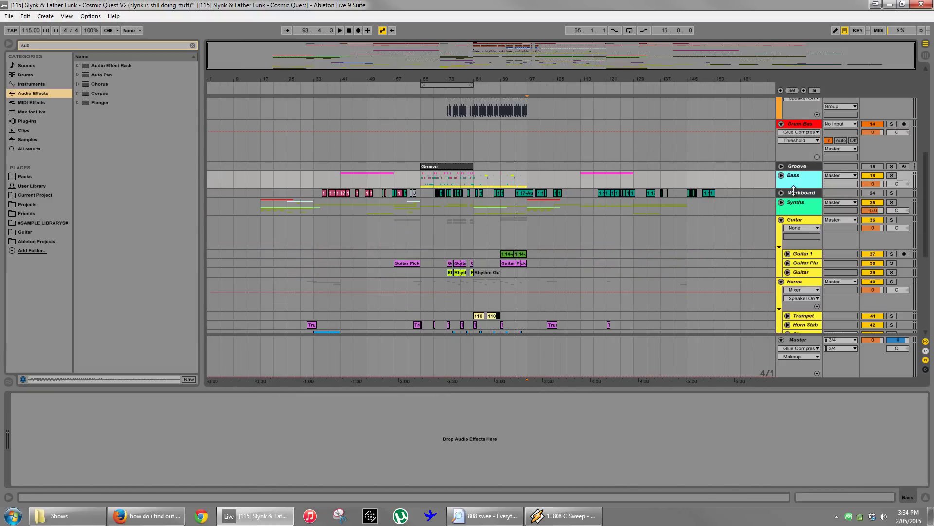
key(Right)
key(Left)
scroll(651, 238, down, 5)
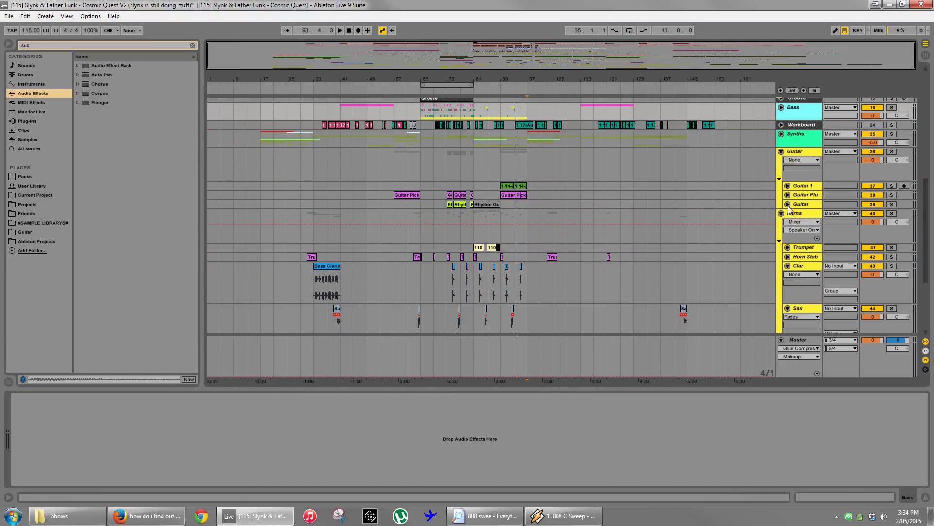
Fold the Guitar group, reduce the height of the Horns group and fold its Clar and Sax tracks.
click(781, 152)
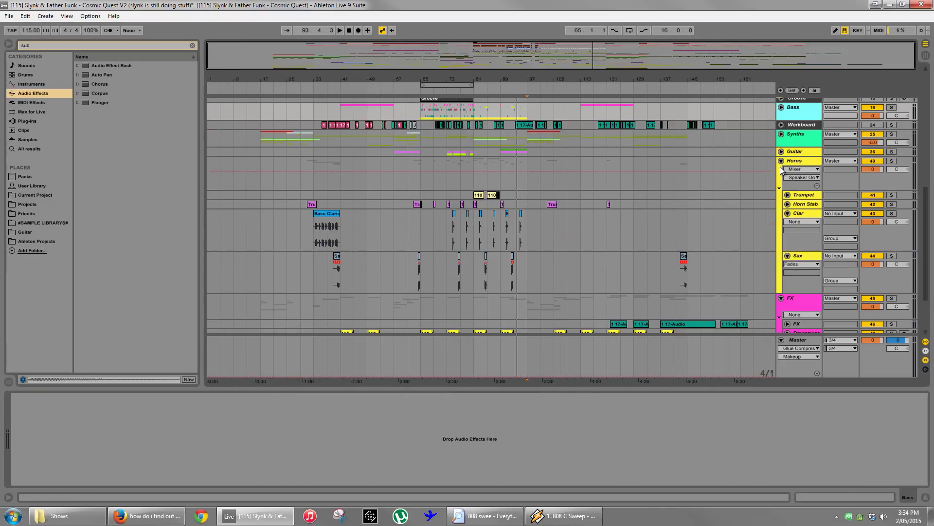
drag(798, 184, 798, 172)
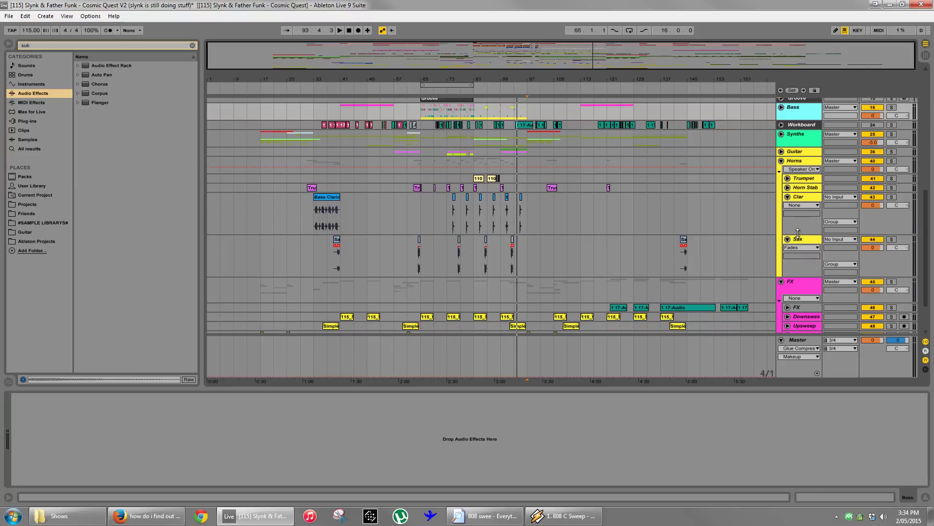
drag(798, 232, 801, 210)
click(787, 196)
click(788, 206)
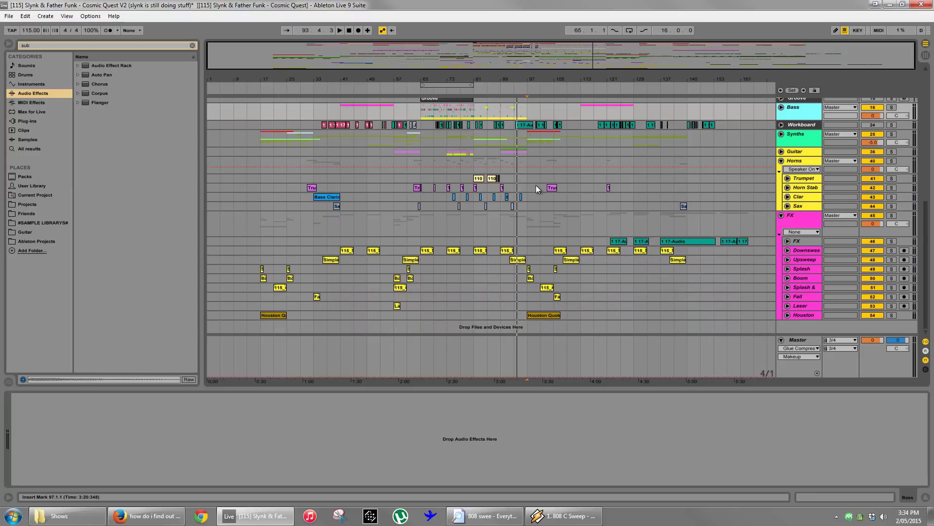
Fold the Triangle loop track in the Breaks group.
scroll(530, 239, up, 5)
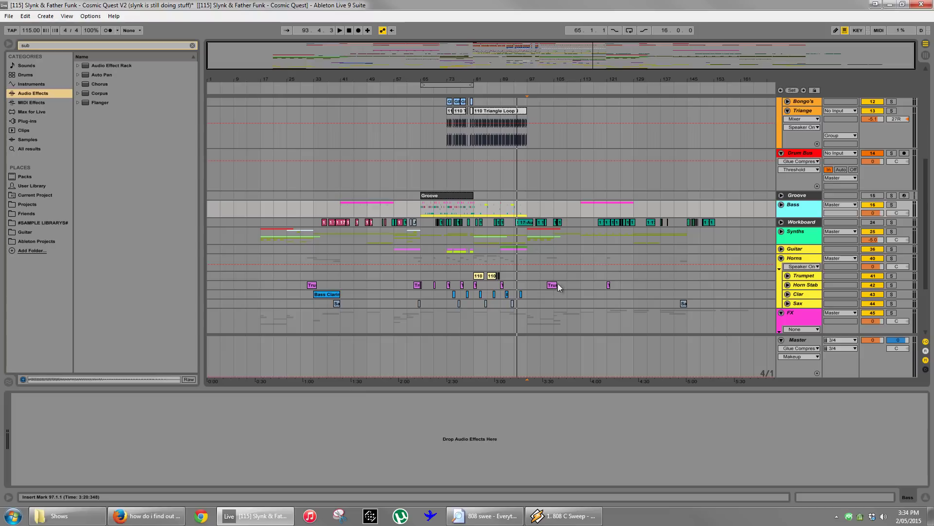
scroll(785, 189, up, 2)
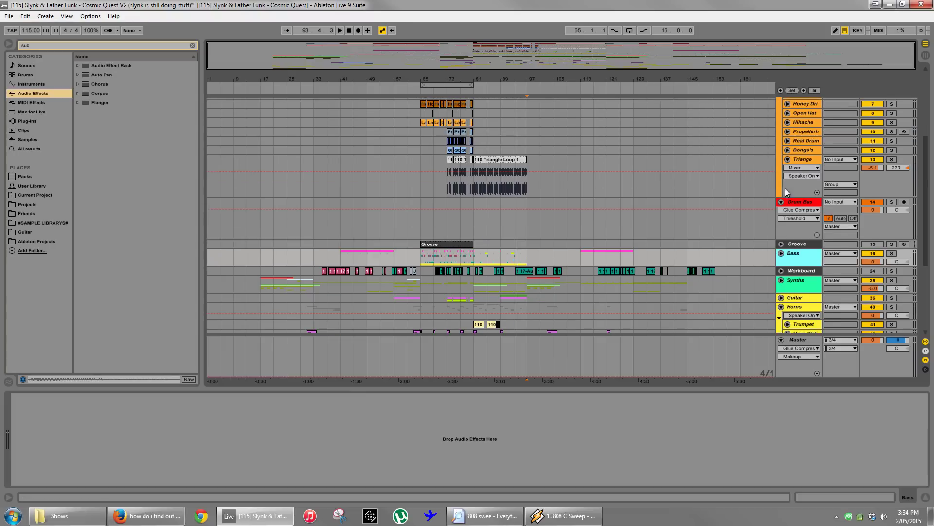
click(787, 159)
scroll(715, 155, up, 3)
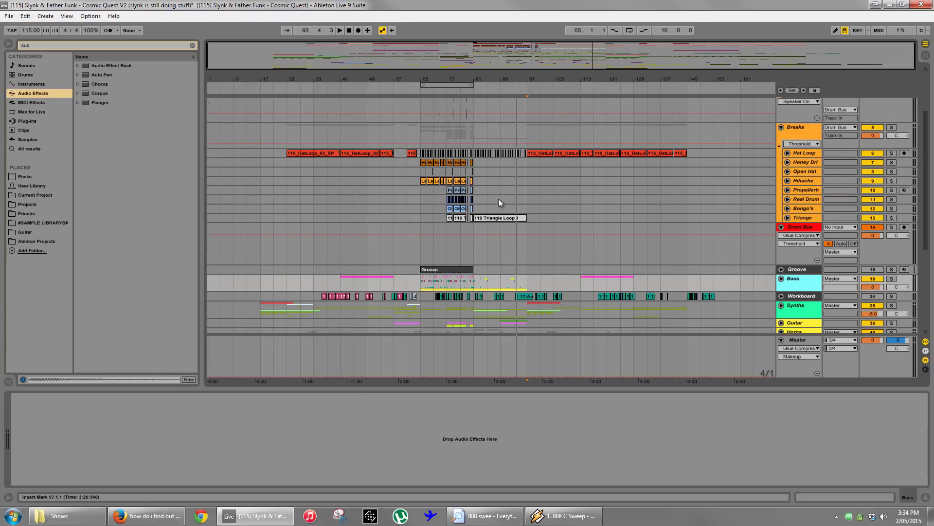
scroll(833, 203, up, 4)
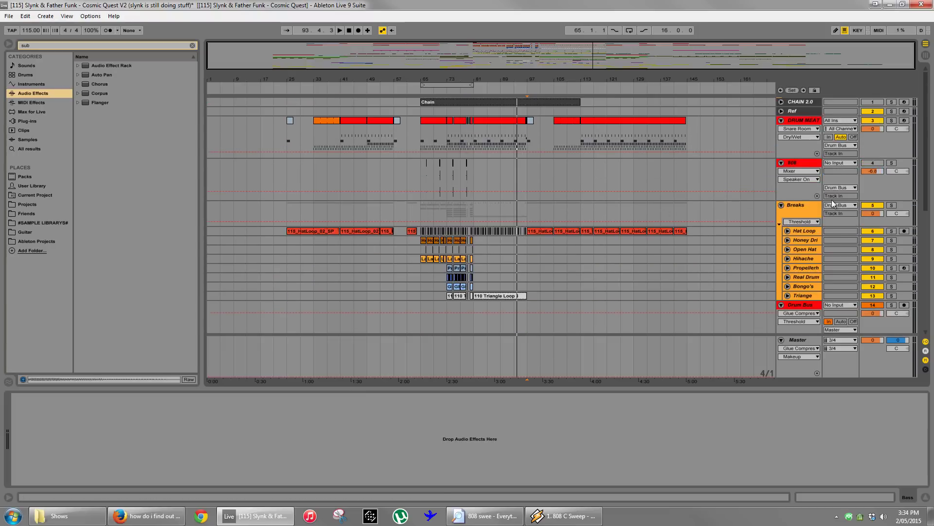
Fold the Breaks group and delete the 808 track.
click(781, 205)
click(795, 163)
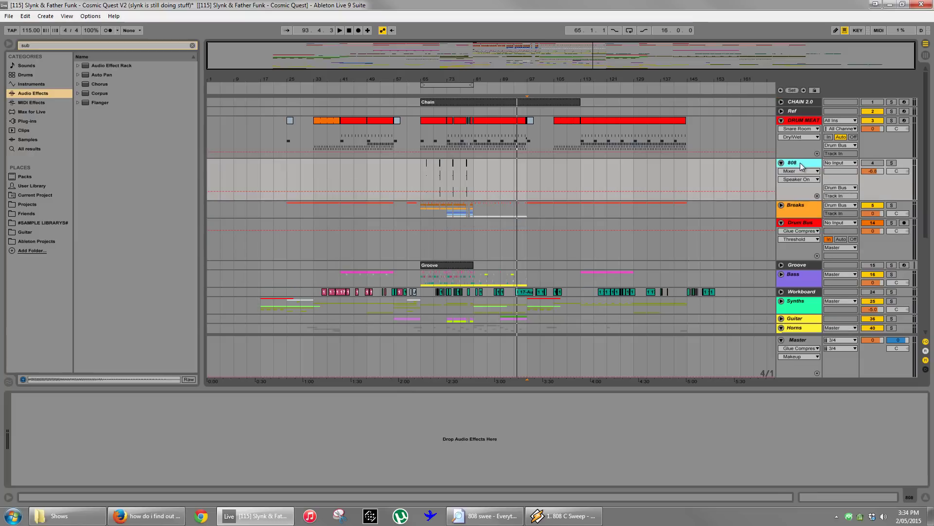
key(Delete)
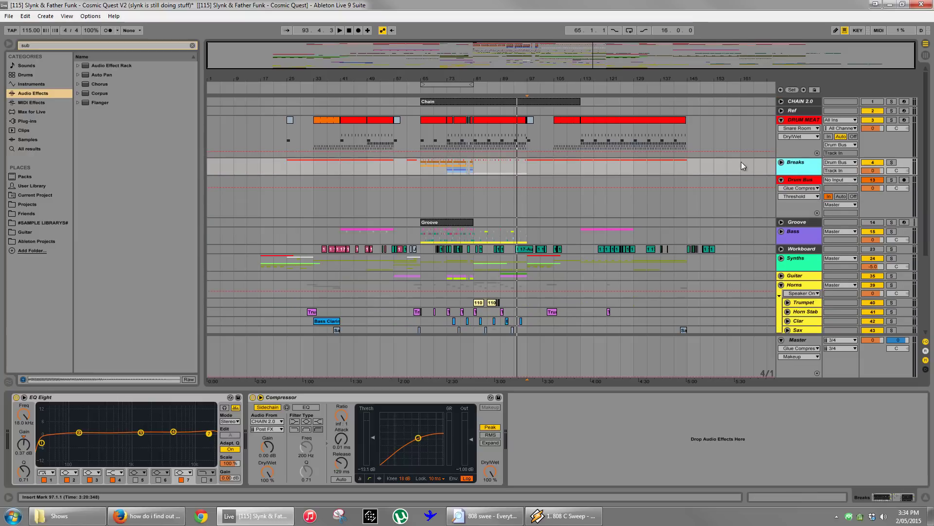
Fold the main drum beat track, unfold the Bass group and fold its SUB and Riff Thing tracks.
click(781, 120)
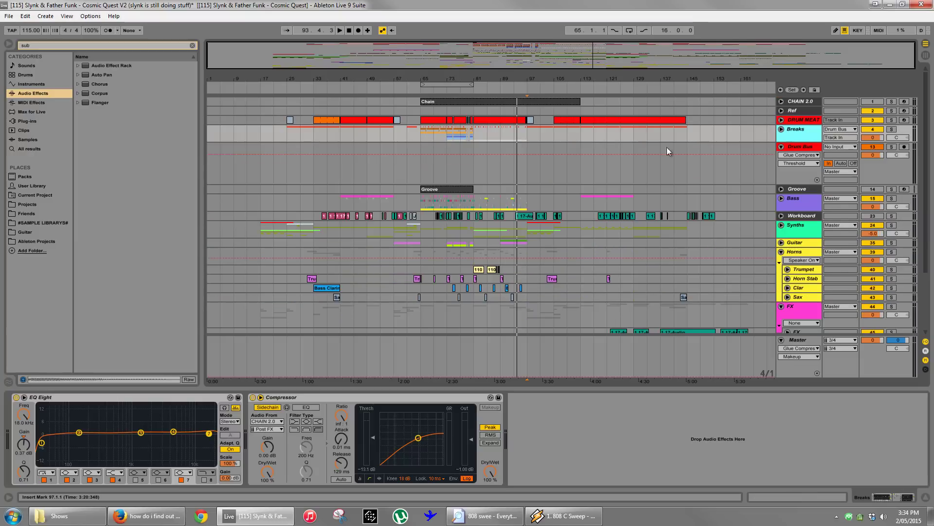
click(781, 199)
scroll(781, 205, down, 2)
click(787, 257)
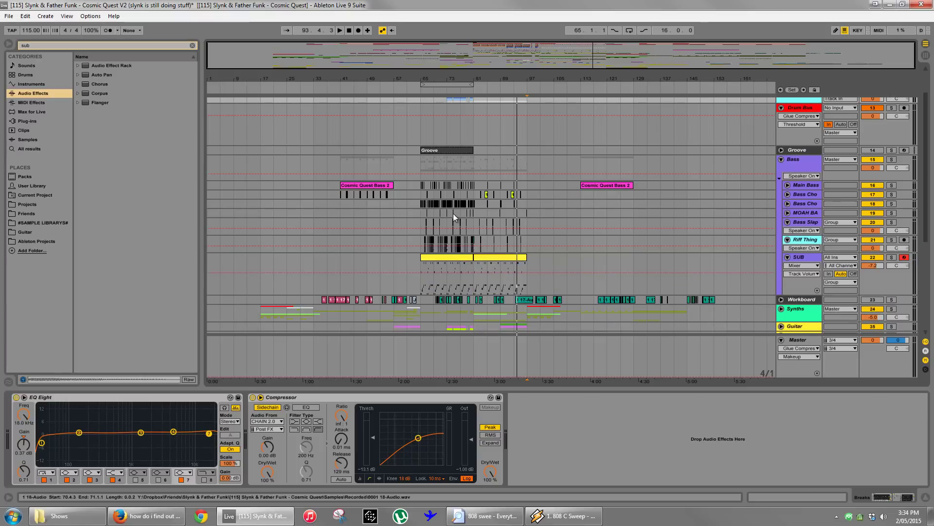
click(787, 240)
click(787, 249)
Unfold the Guitar group to show its three guitar tracks.
scroll(655, 223, down, 5)
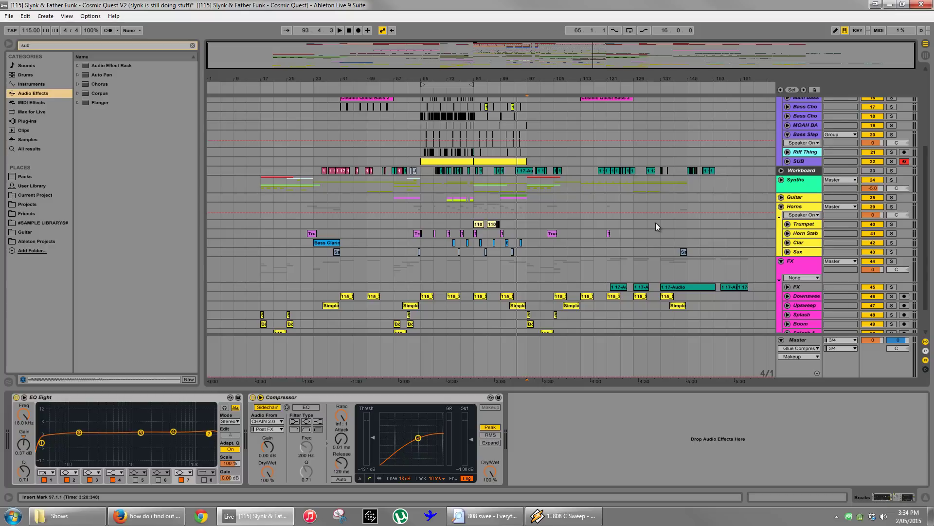
scroll(476, 258, down, 4)
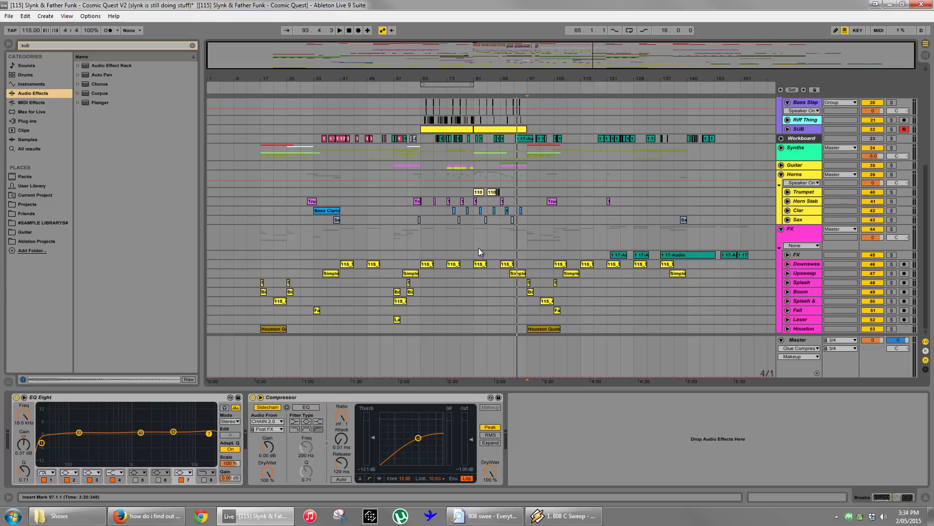
scroll(478, 247, up, 3)
click(781, 185)
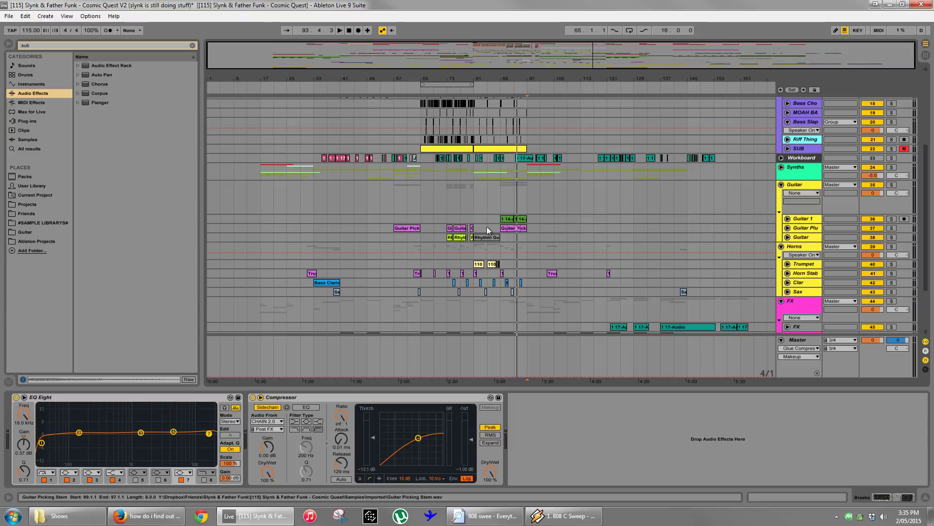
Inspect the Trumpet track's clips from bar 81 up close and fold the track again.
click(475, 258)
key(Right)
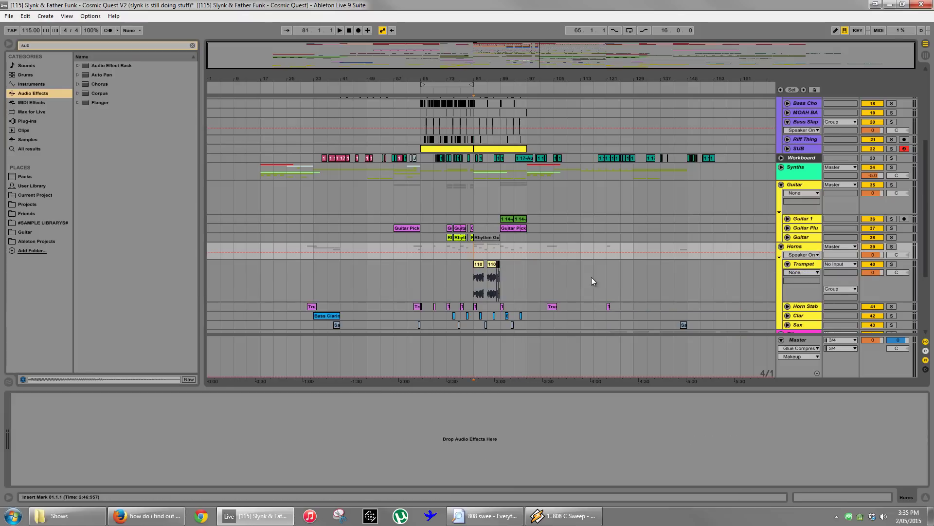
key(plus)
key(plus)
key(plus)
key(plus)
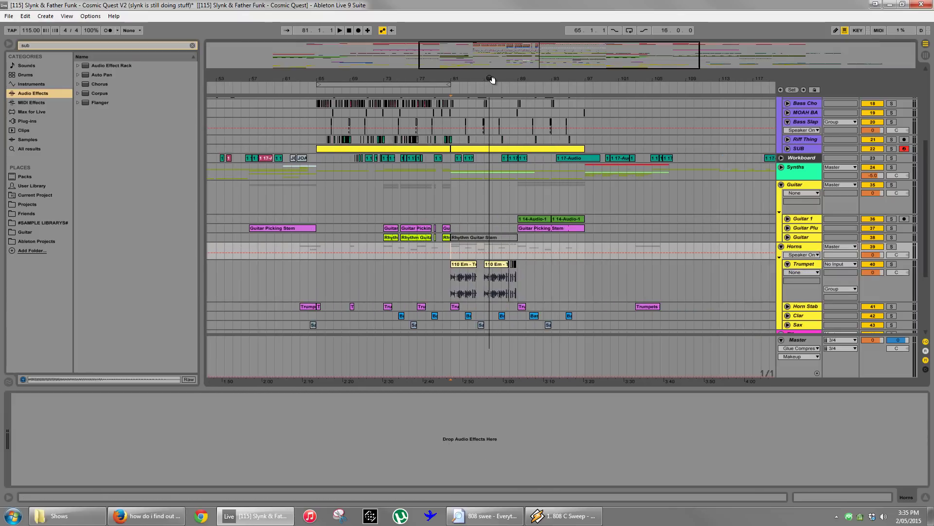
click(407, 278)
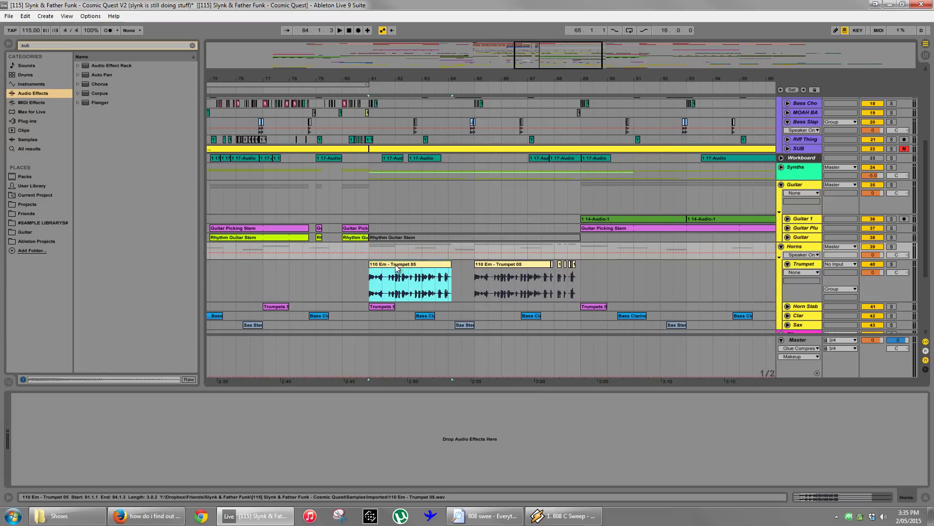
key(minus)
key(minus)
key(minus)
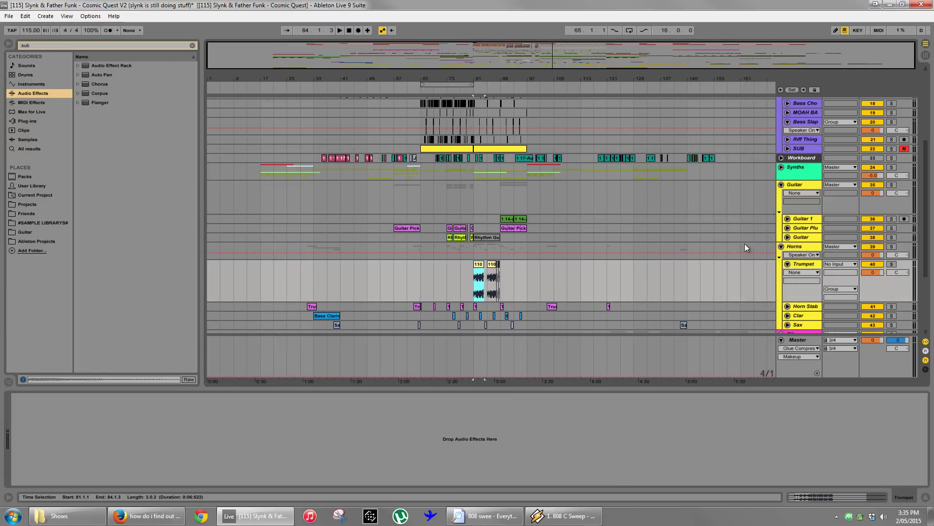
click(788, 264)
Audition the Sax clip at bar 76 with its track soloed, then unsolo the track and stop playback.
scroll(633, 251, down, 3)
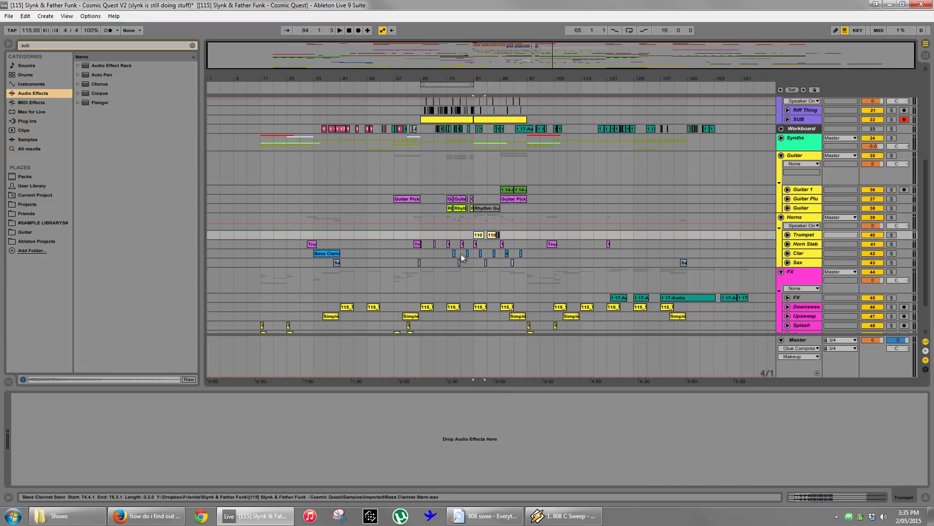
click(459, 264)
click(891, 263)
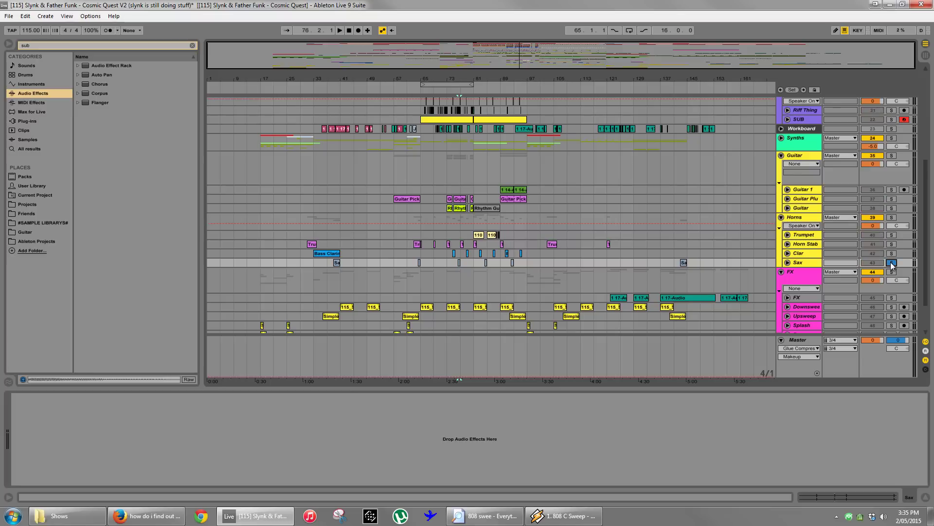
key(space)
click(891, 263)
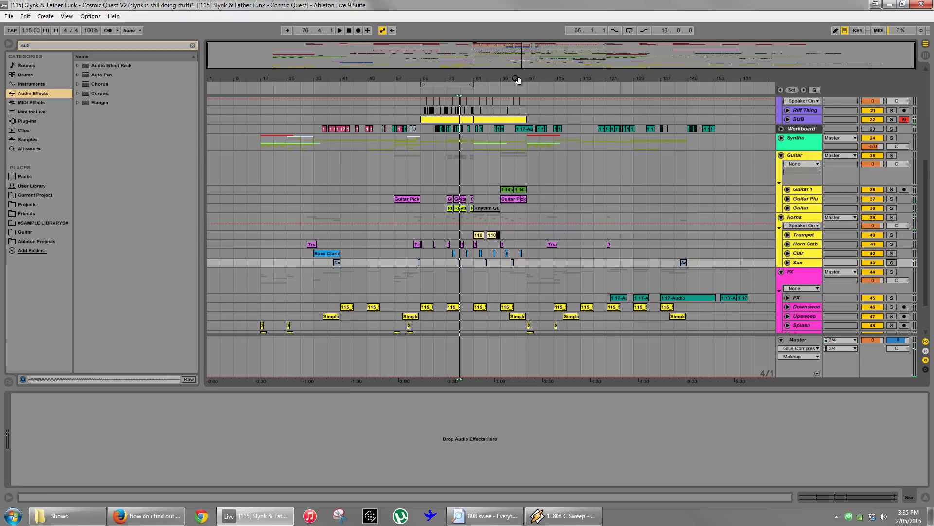
key(space)
Mark several spans on the Drum Bus track and play the arrangement from bar 41 with bars 41 to 57 selected.
scroll(538, 189, up, 4)
scroll(538, 189, up, 12)
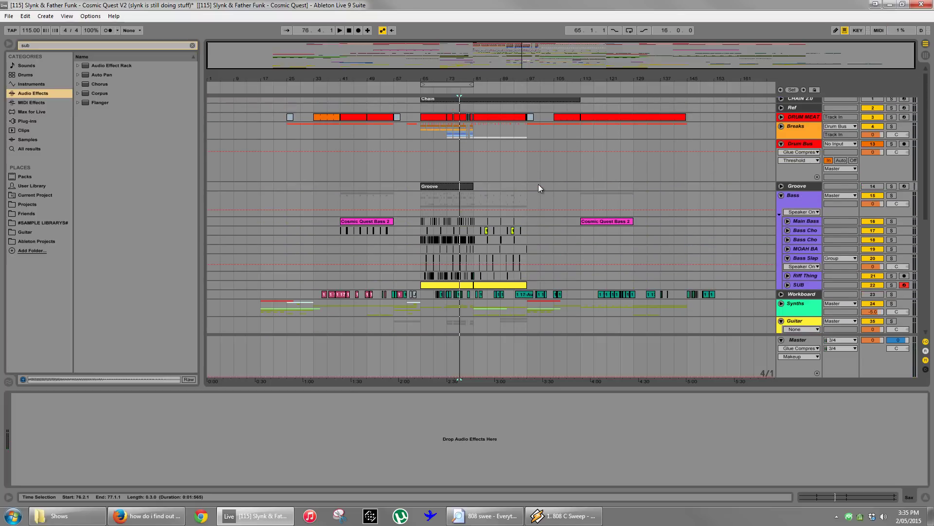
drag(540, 182, 621, 174)
drag(420, 173, 741, 174)
drag(345, 174, 395, 171)
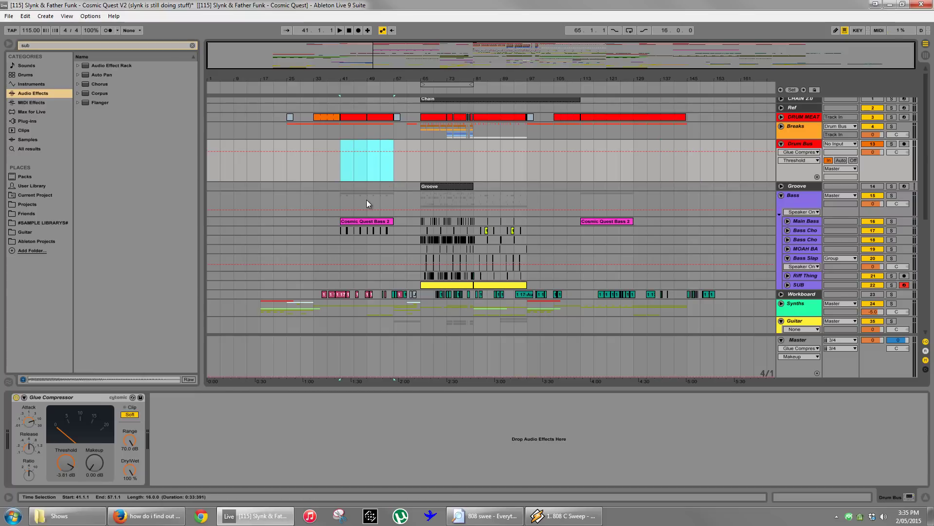
key(space)
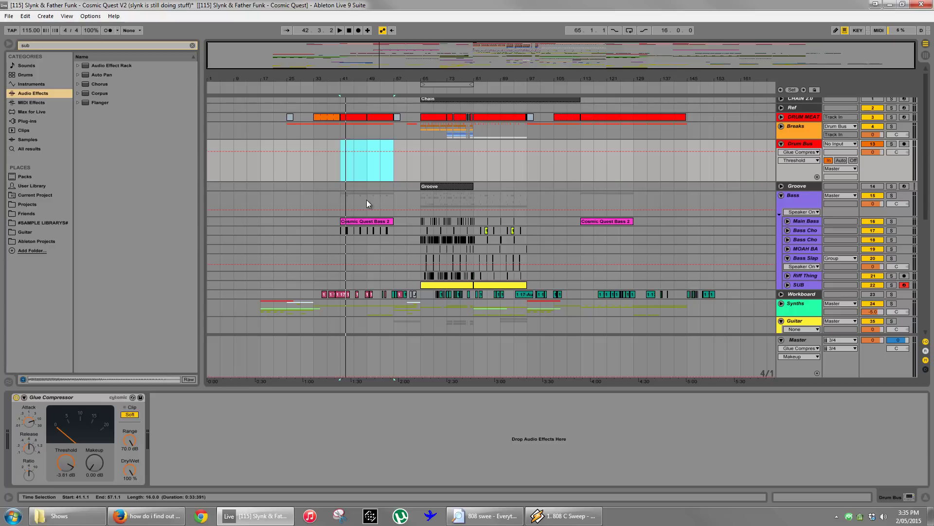
Mark bars 17 to 157 on the Drum Bus track, clear the selection, stop playback and fold the track.
drag(268, 183, 725, 168)
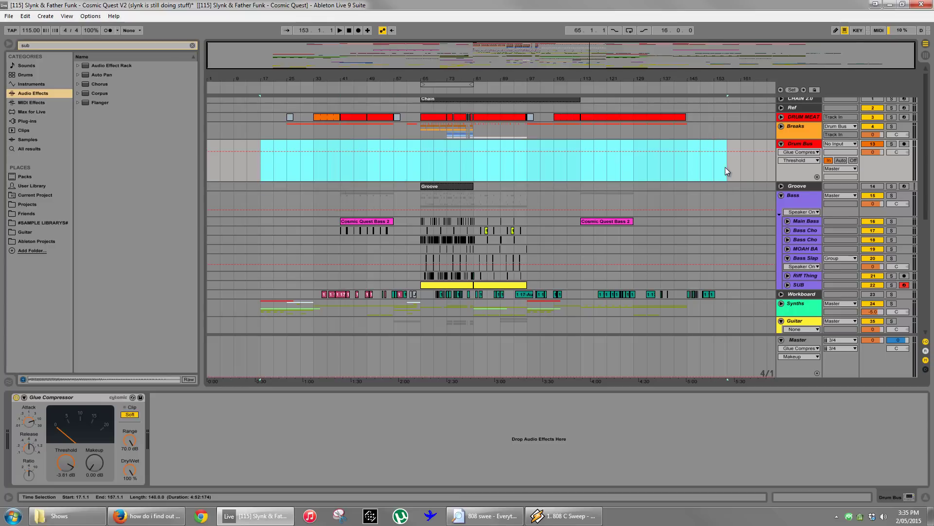
click(743, 233)
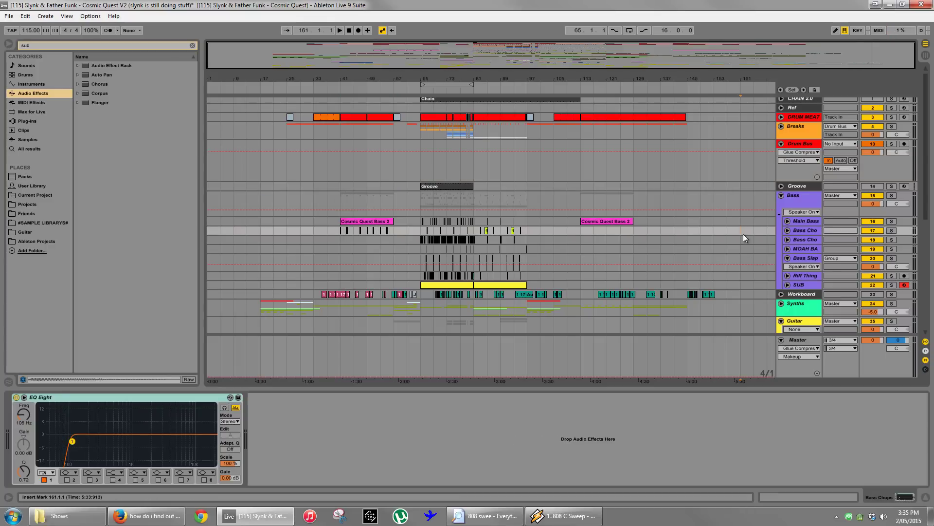
click(781, 144)
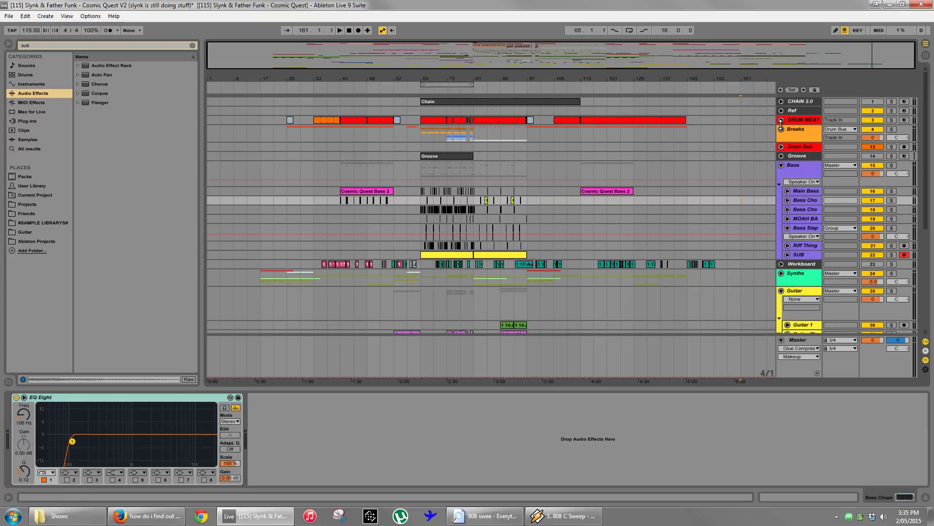